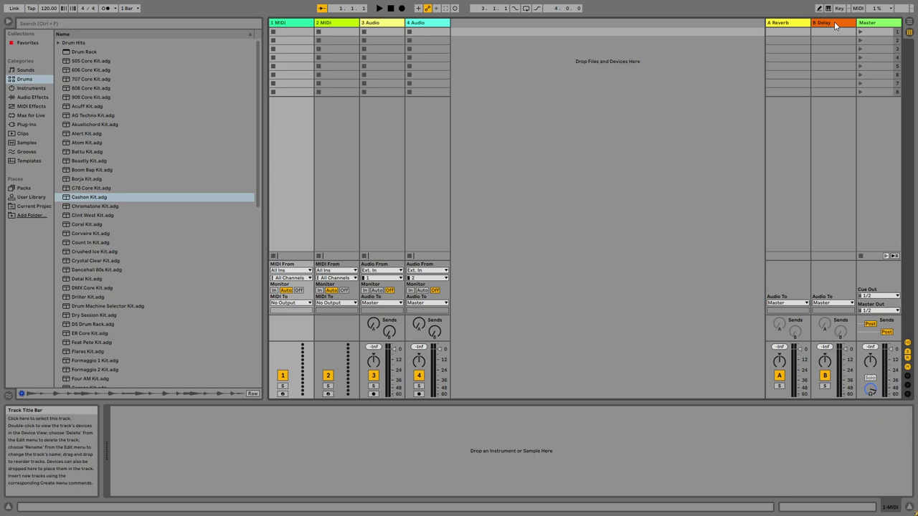
Step: Switch between Session View and Arrangement View, leaving the Arrangement View shown
key(Tab)
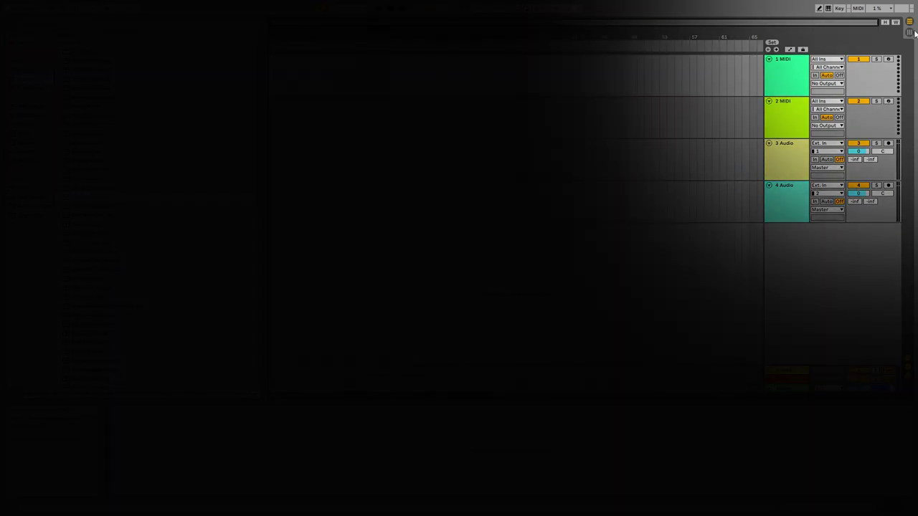
click(910, 32)
click(908, 21)
click(910, 33)
click(910, 26)
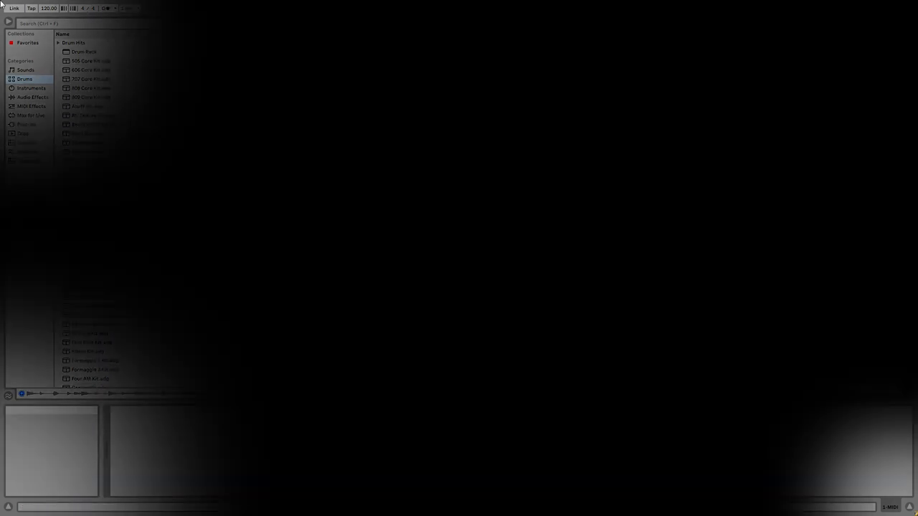
Step: Hide the browser, the Info View and the device area to enlarge the arrangement
click(7, 23)
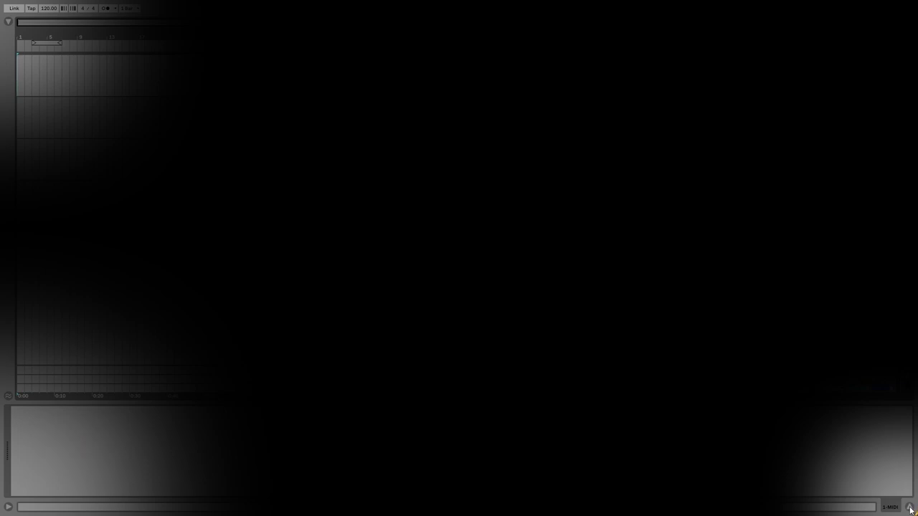
click(910, 507)
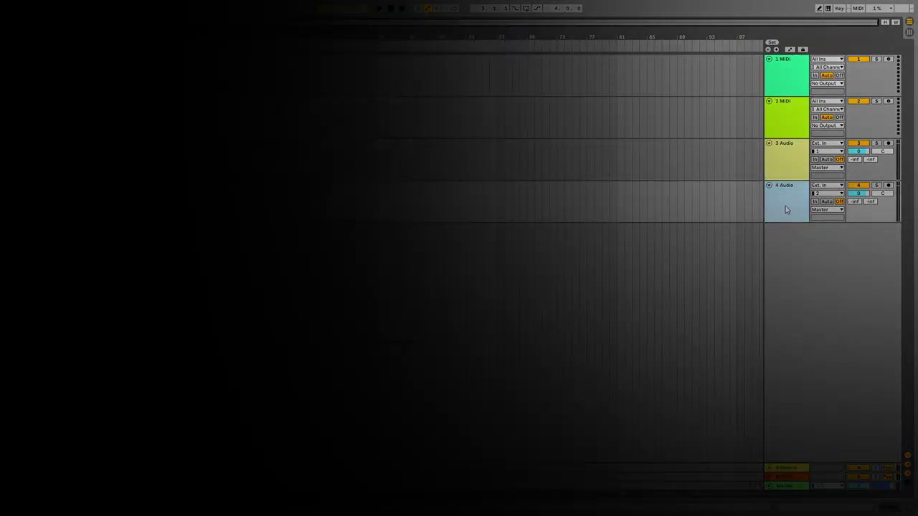
Step: Delete the tracks 3 Audio, 2 MIDI and 1 MIDI, keeping a single audio track
right_click(779, 148)
click(792, 174)
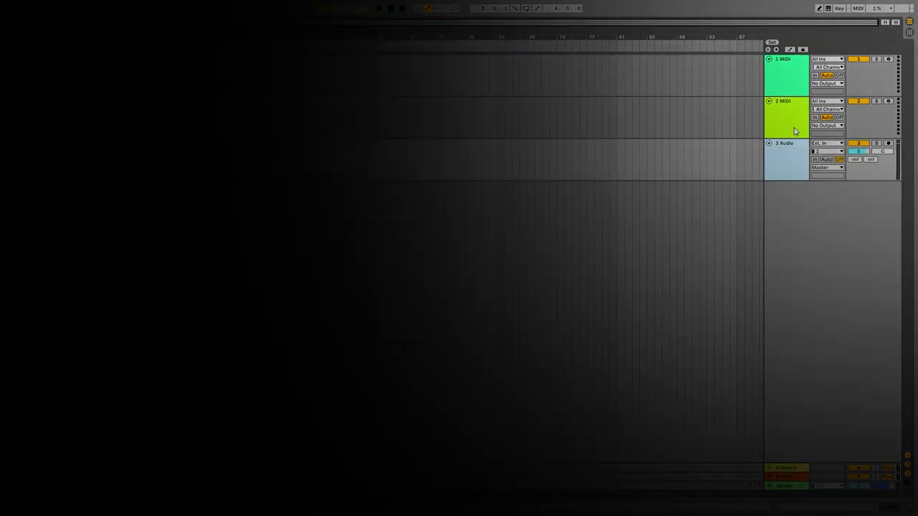
right_click(793, 122)
click(813, 153)
right_click(797, 86)
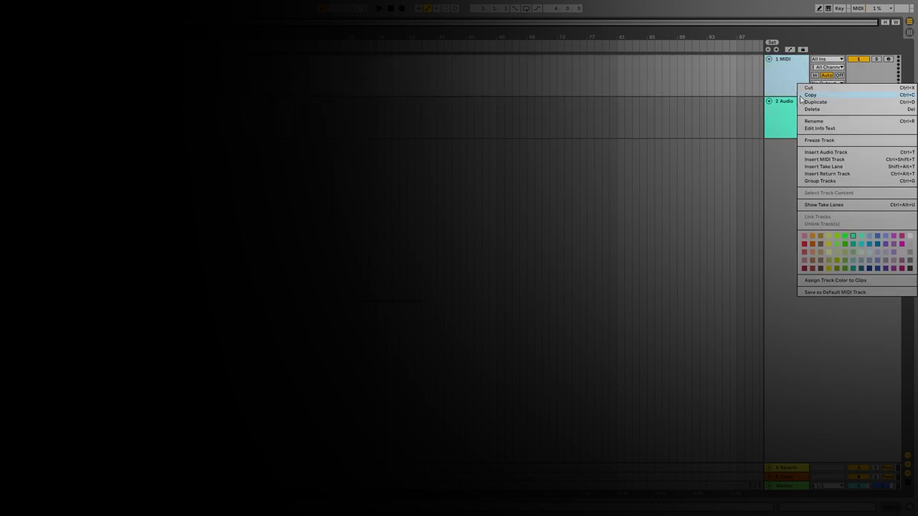
click(813, 108)
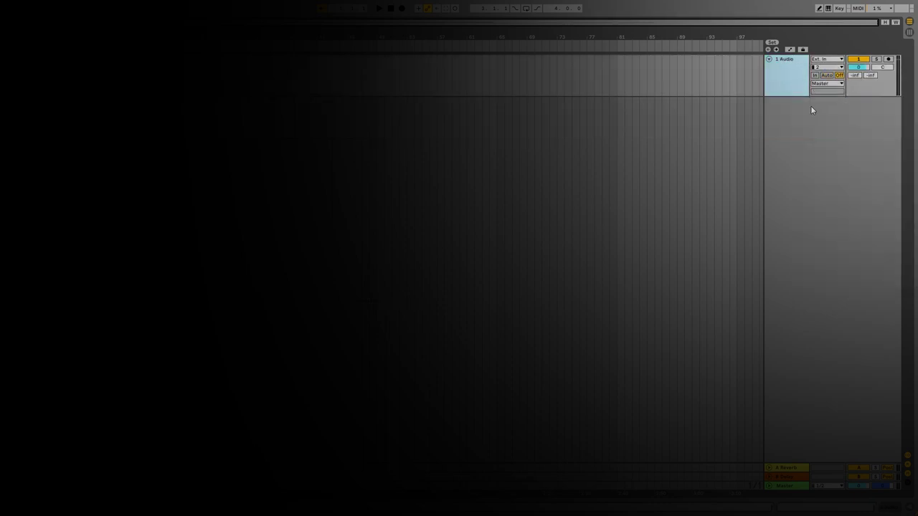
right_click(800, 72)
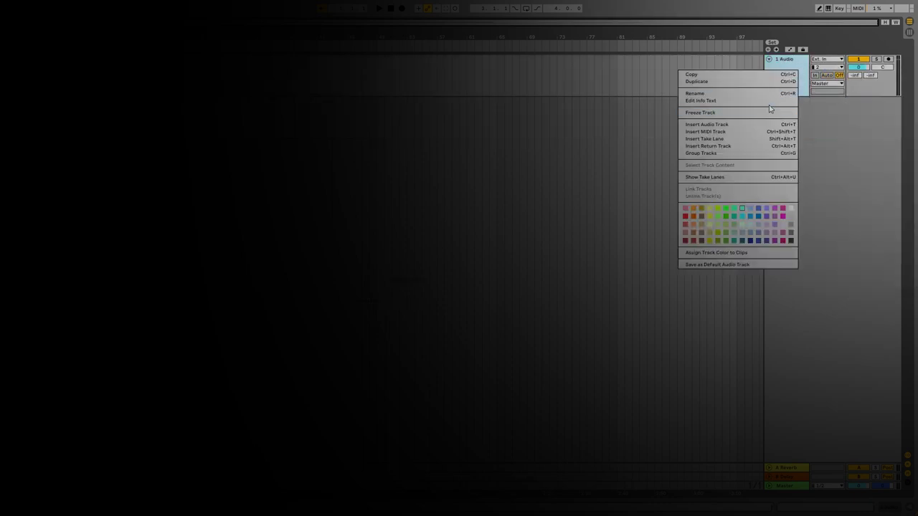
click(789, 61)
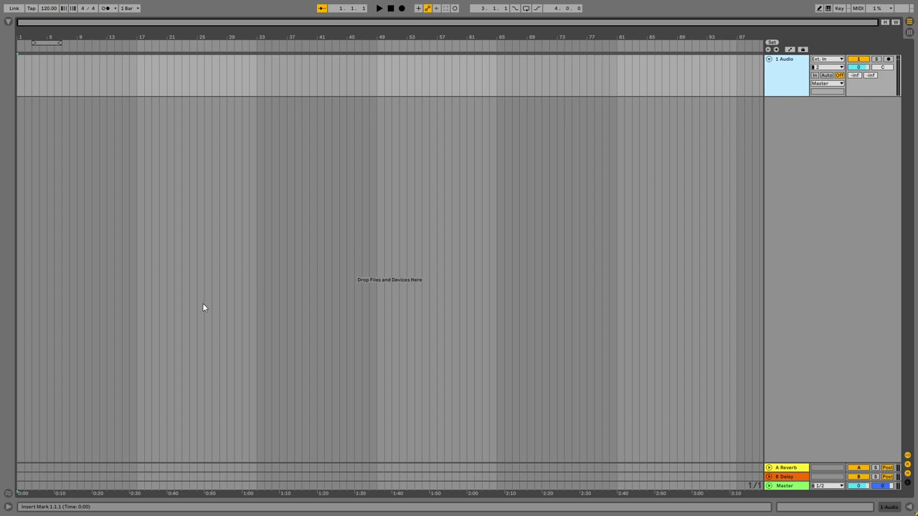
Step: Toggle the browser, the Info View and the device area, leaving all three shown
click(10, 506)
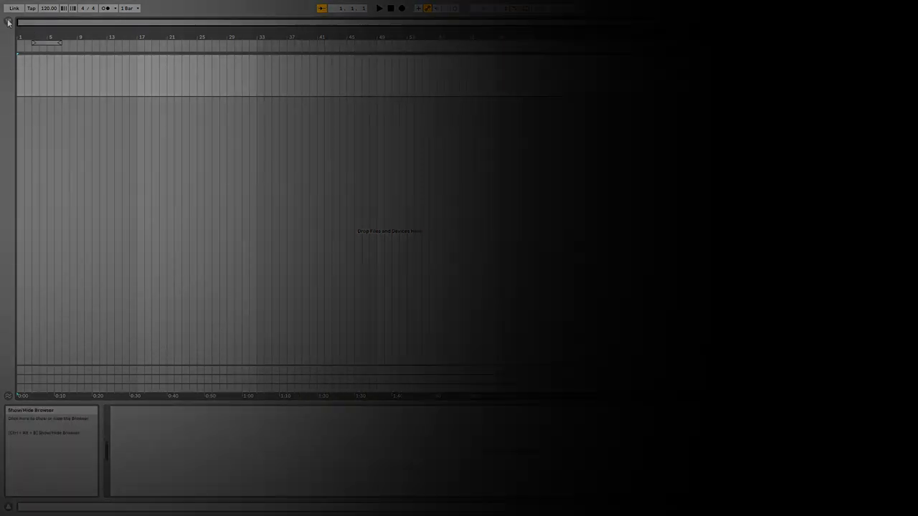
click(8, 22)
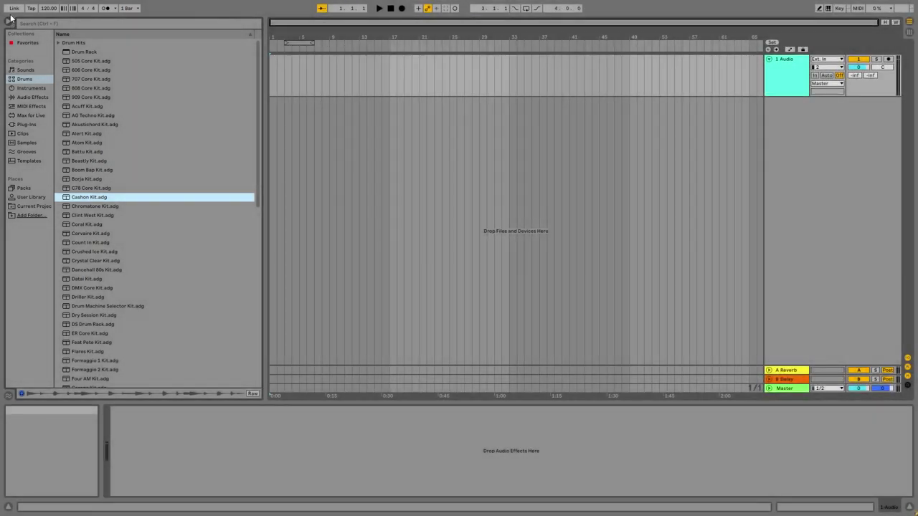
click(8, 20)
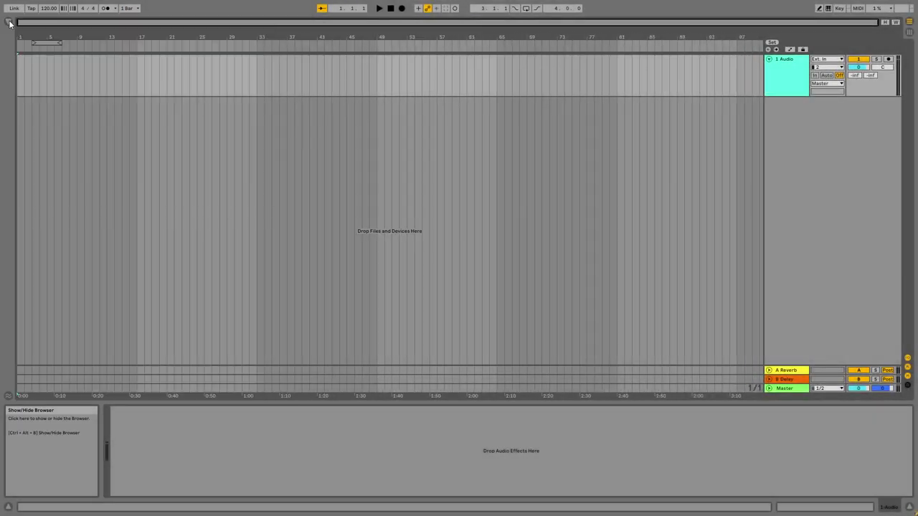
click(8, 507)
click(909, 508)
click(910, 508)
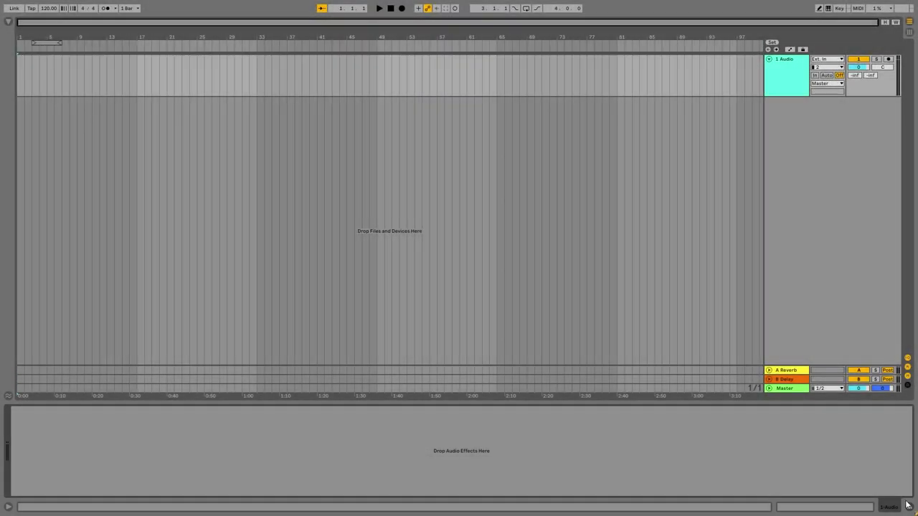
click(908, 507)
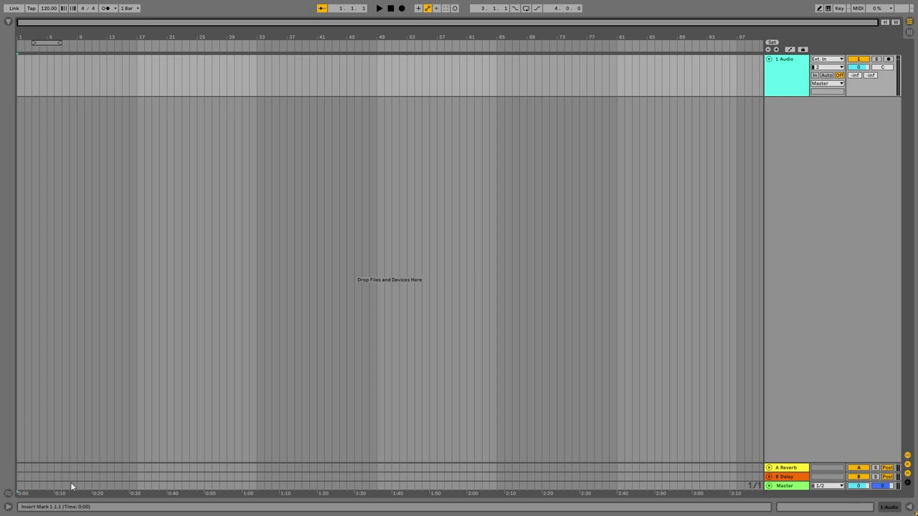
click(7, 507)
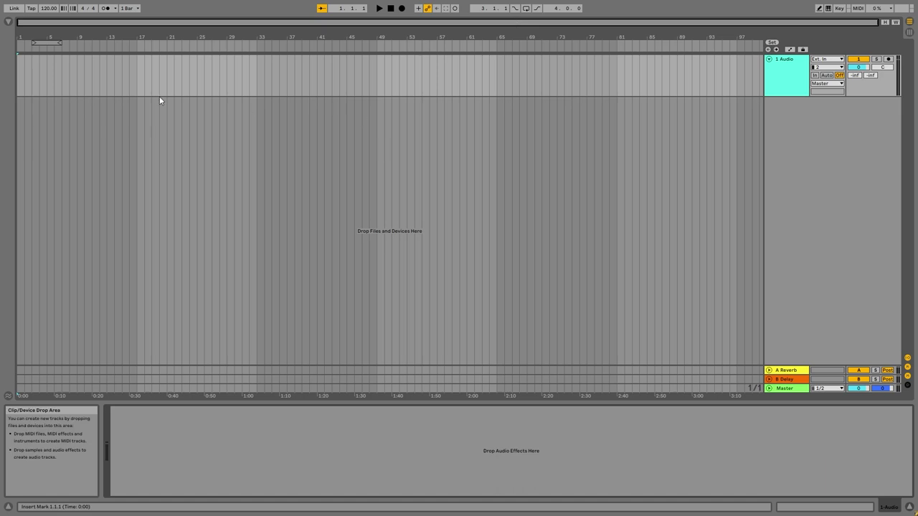
click(8, 21)
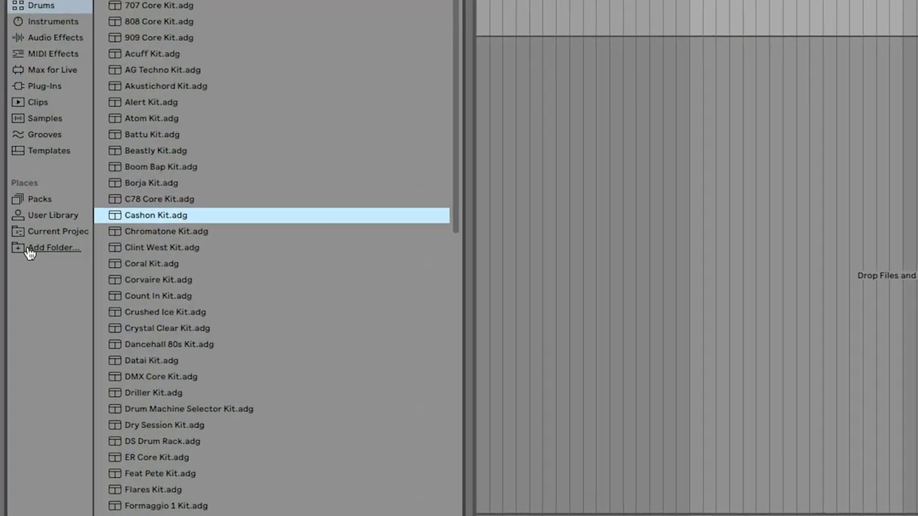
Step: Add the "Cymatics - Cobra Hip Hop Sample Pack" folder from Downloads to the browser's places and show its contents
click(28, 216)
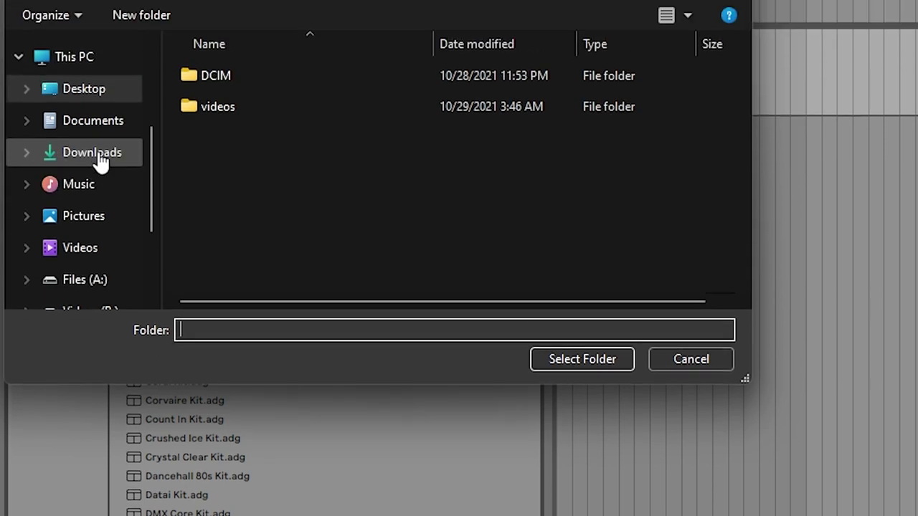
click(99, 53)
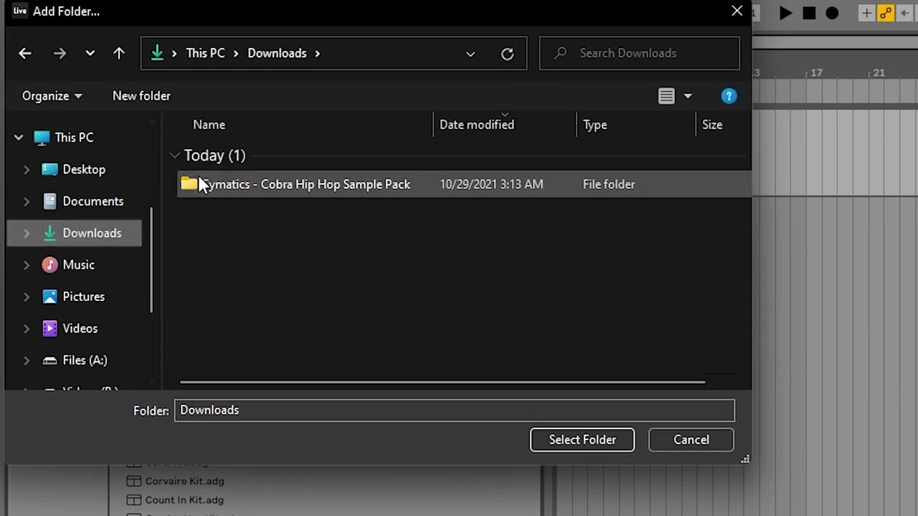
click(222, 182)
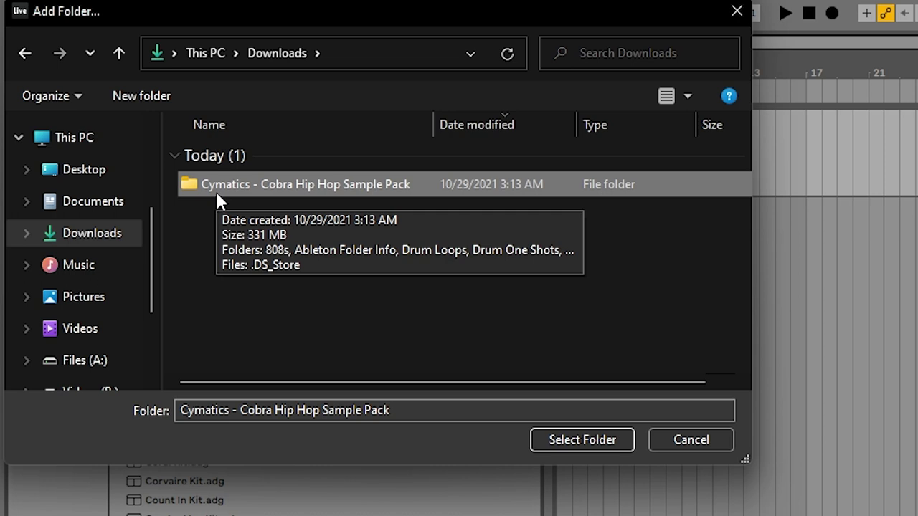
click(602, 442)
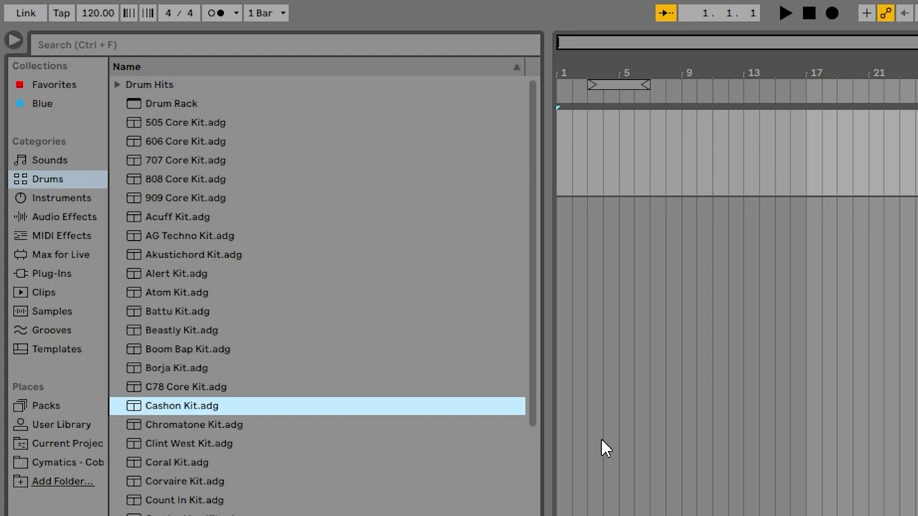
click(72, 462)
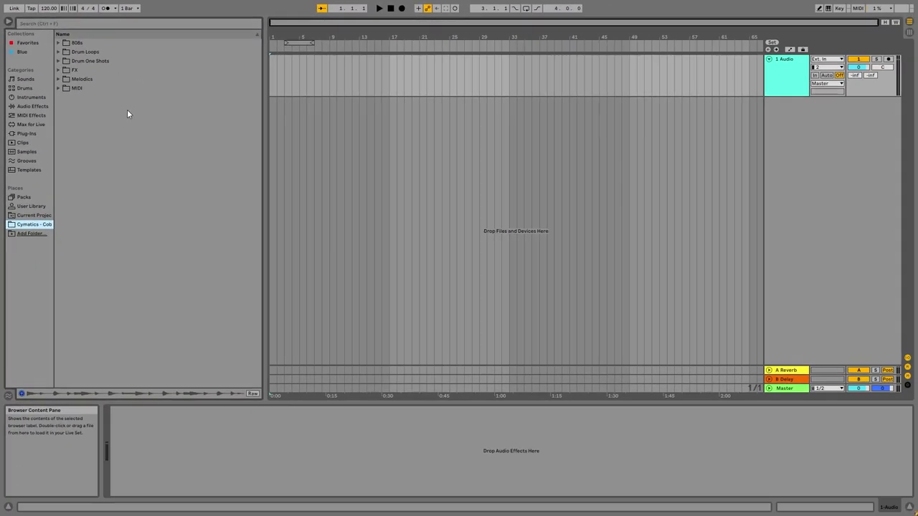
click(127, 113)
click(380, 135)
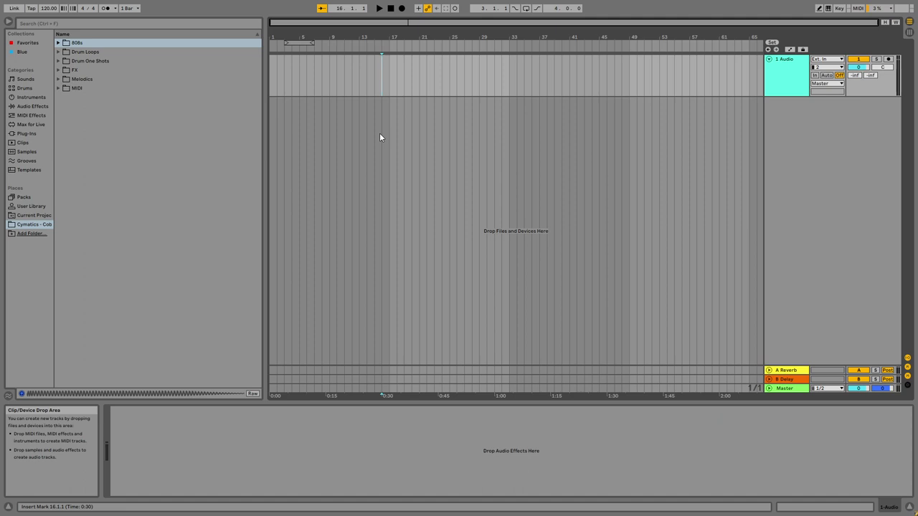
click(28, 226)
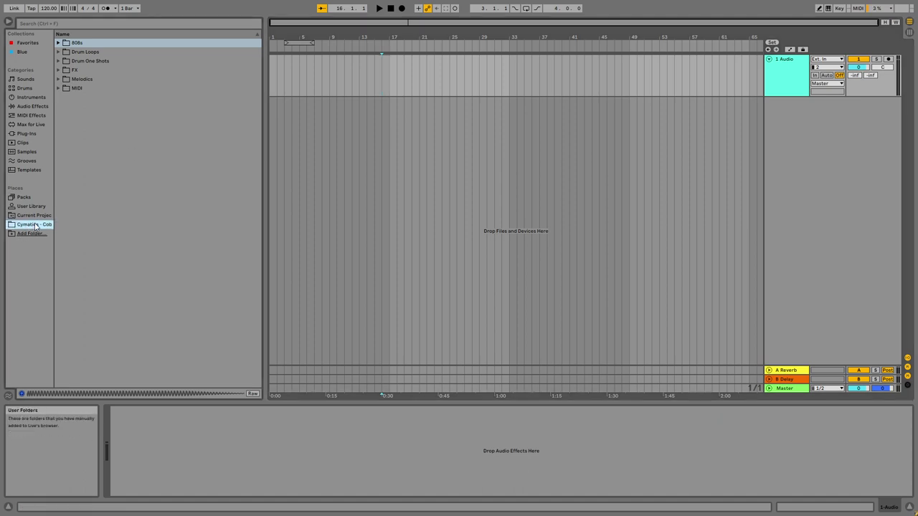
Step: Expand the 808s folder of the sample pack and audition various Cobra 808 samples
click(58, 43)
key(Down)
key(Down)
key(Down)
key(Down)
click(79, 109)
click(79, 133)
click(78, 151)
click(78, 170)
click(74, 189)
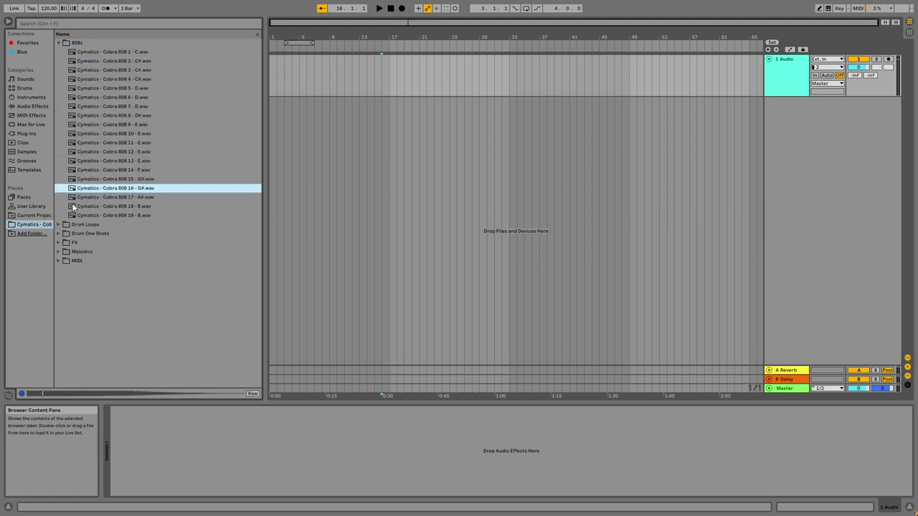
click(75, 206)
click(76, 216)
click(81, 189)
click(83, 162)
click(89, 126)
click(95, 107)
click(102, 90)
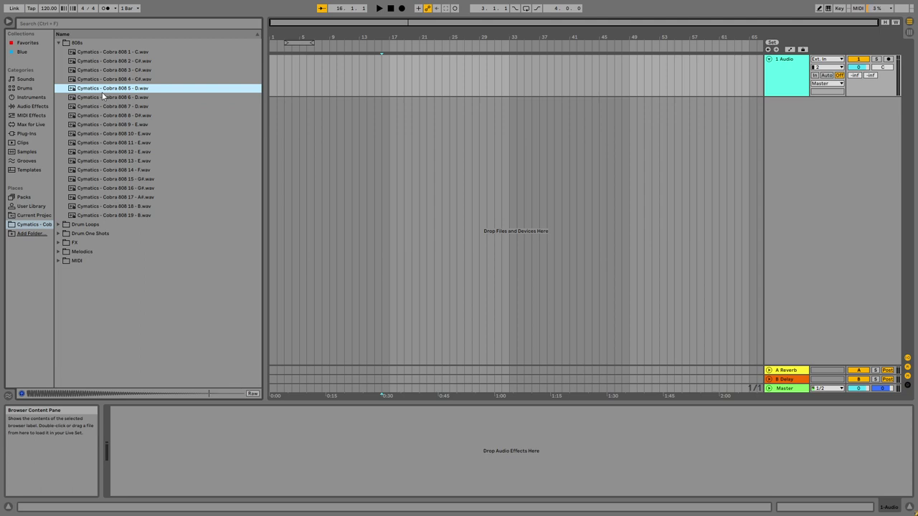
Step: Open the preferences, view the Look/Feel settings and return to the audio settings
click(470, 169)
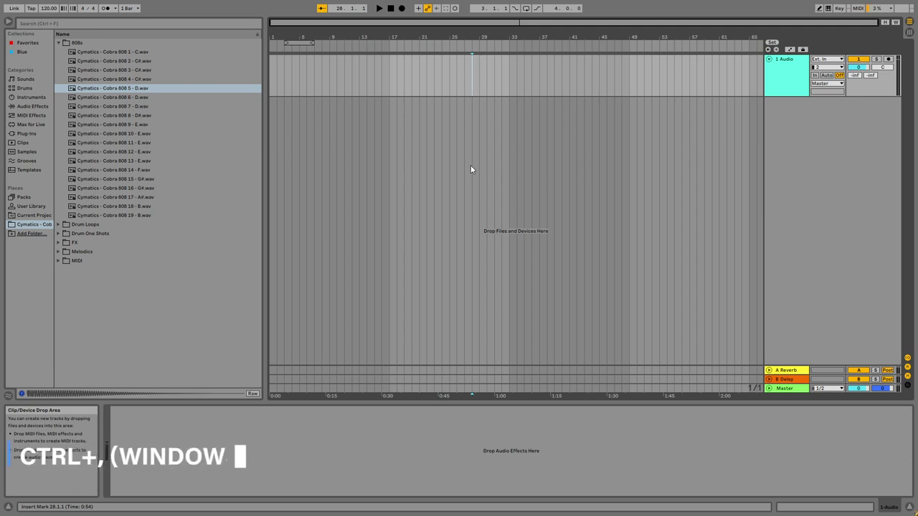
key(ctrl+comma)
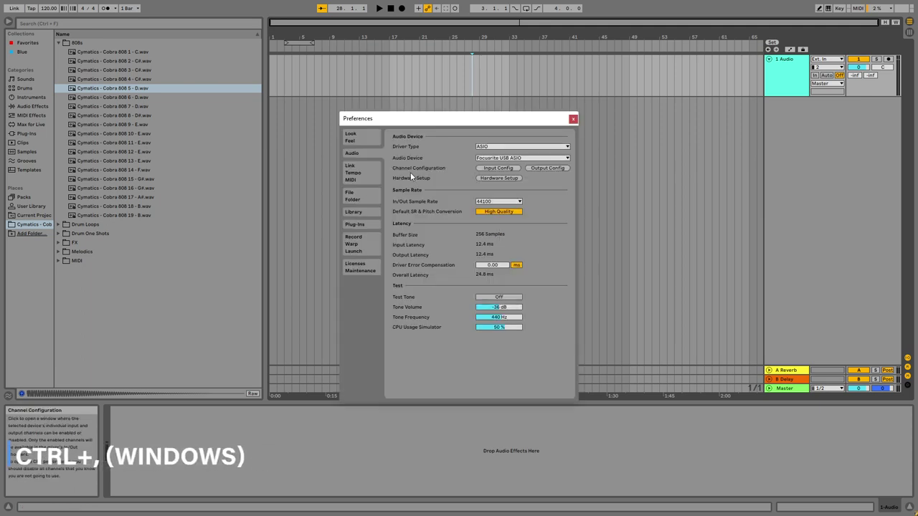
click(360, 136)
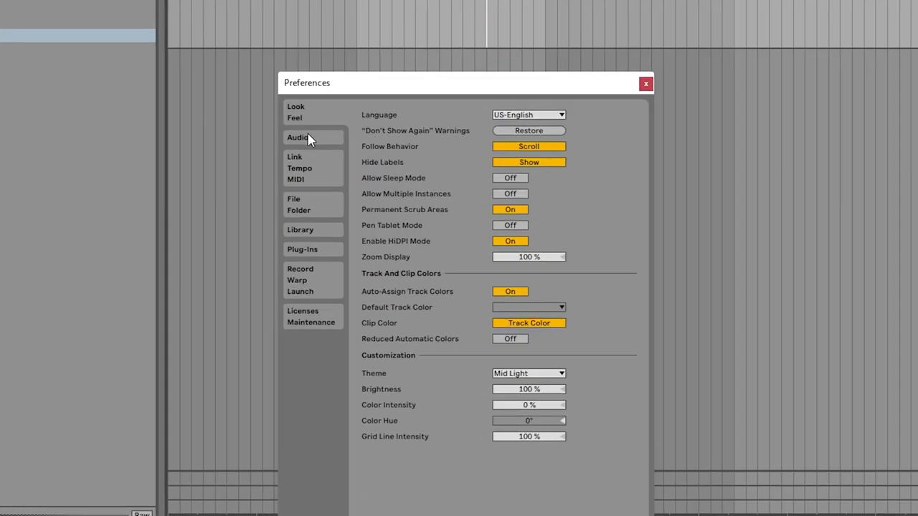
click(307, 138)
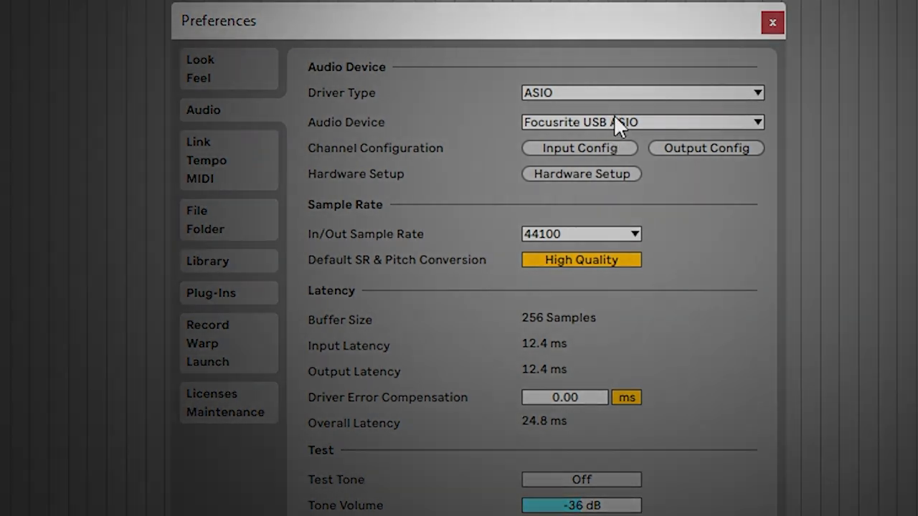
Step: Set the audio device to Audient USB Audio ASIO Driver and test it with the samples Cobra 808 9 and 11
click(614, 117)
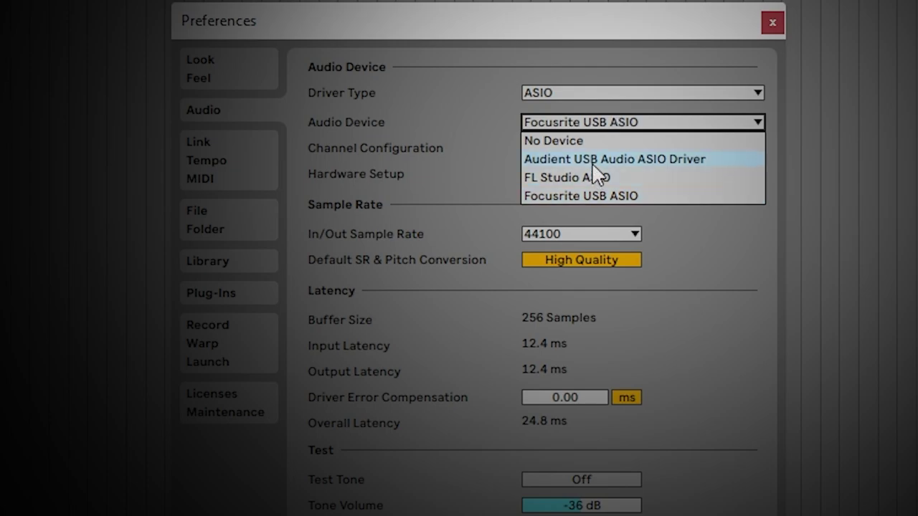
key(Escape)
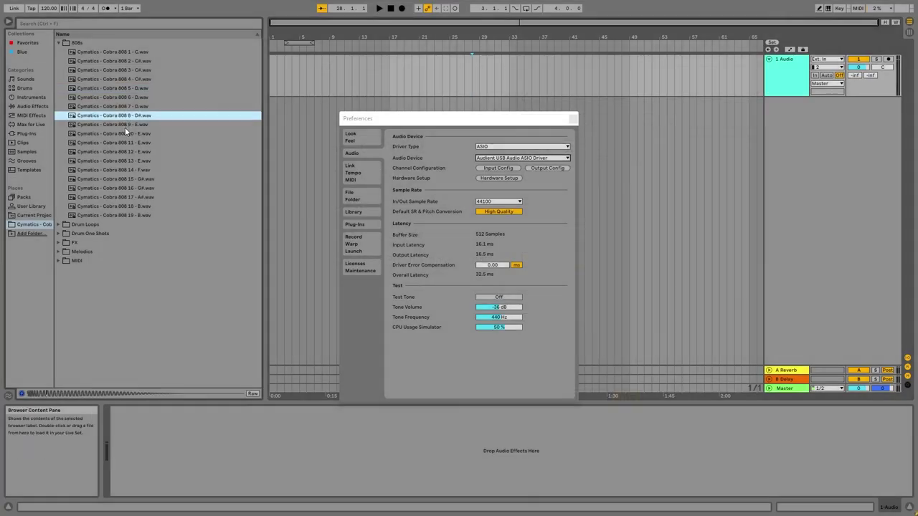
click(125, 127)
click(126, 142)
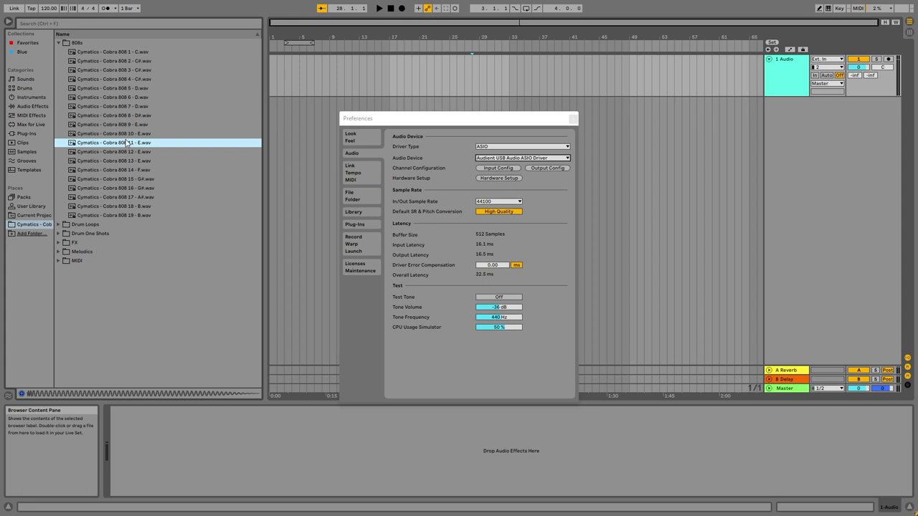
Step: Set the audio device to FL Studio ASIO
click(527, 158)
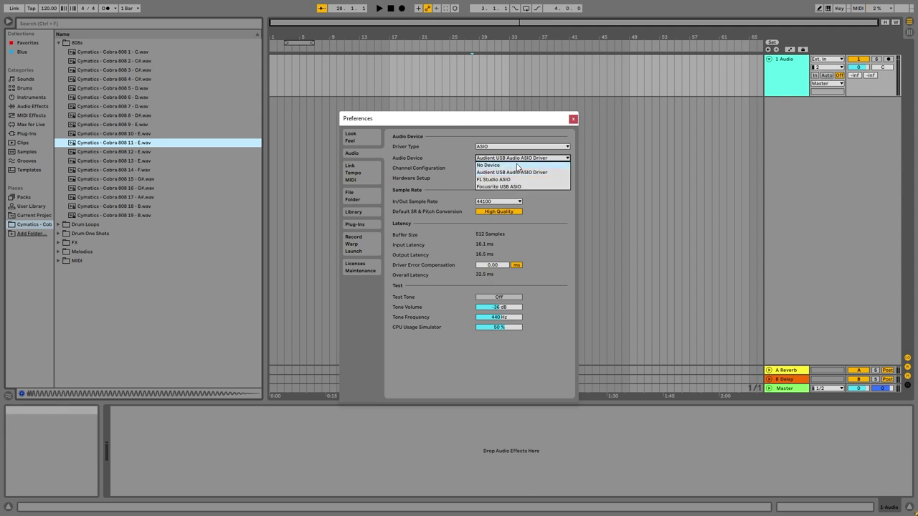
click(503, 180)
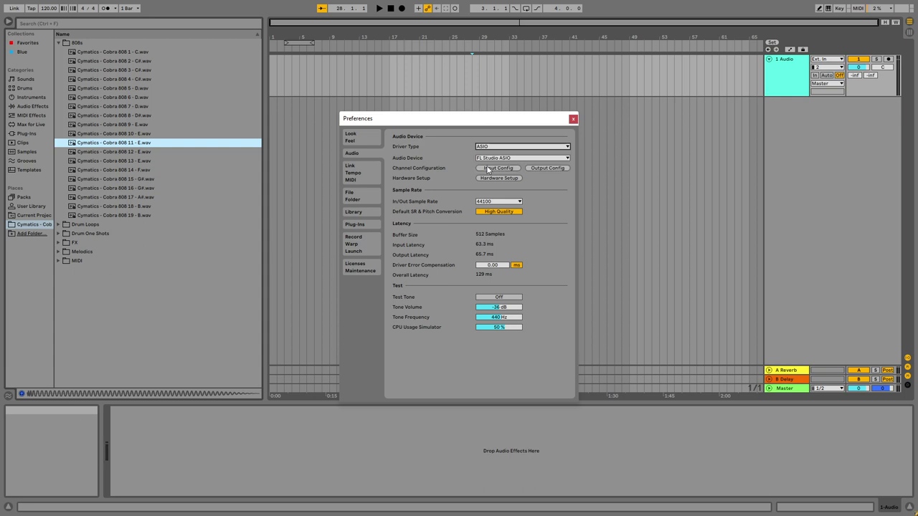
click(491, 157)
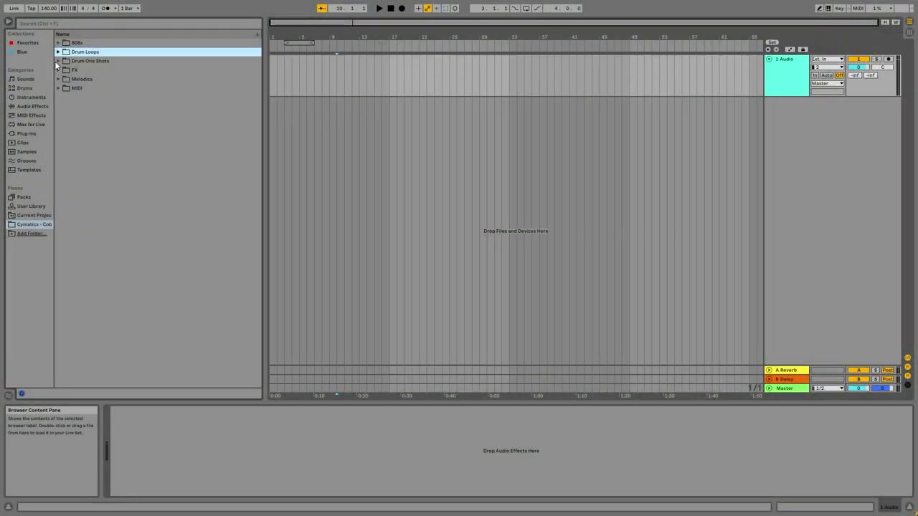
Step: Expand the Drum One Shots folder of the sample pack and collapse its Cymbals subfolder
click(58, 61)
click(58, 61)
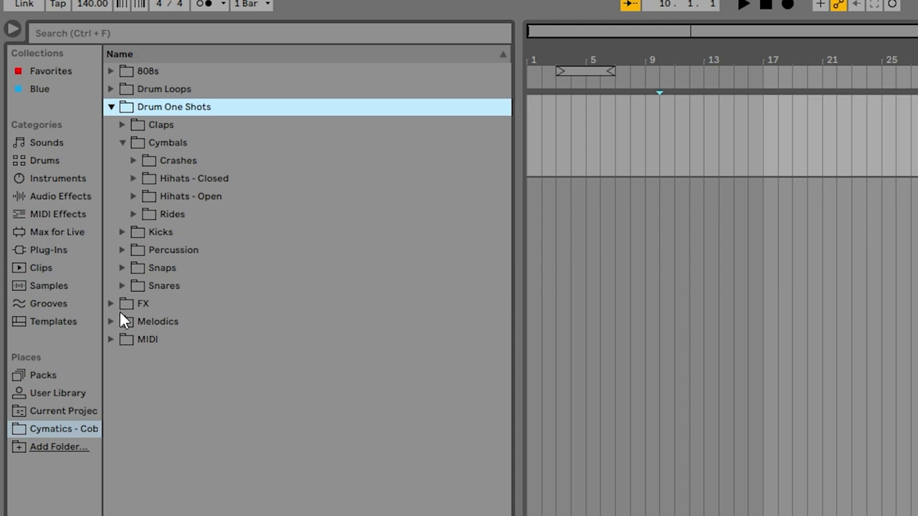
click(120, 150)
click(119, 147)
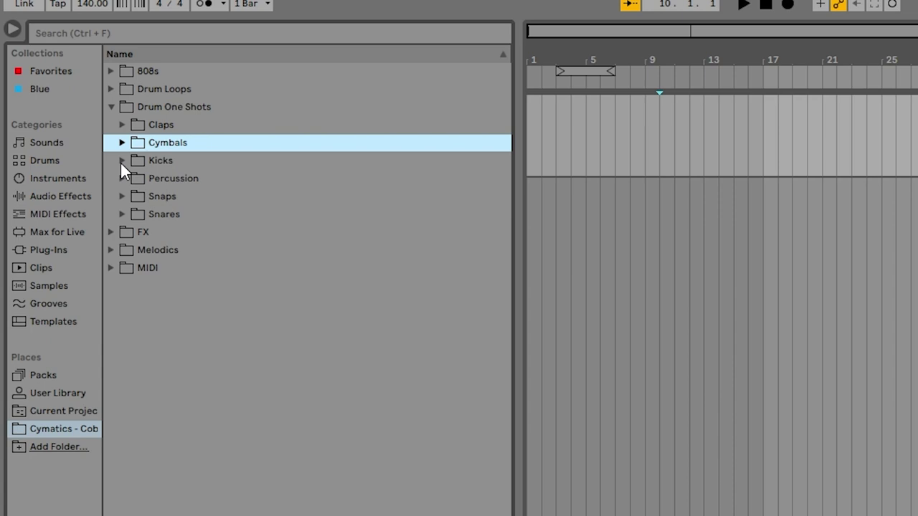
Step: Expand the Kicks folder and audition several of the Cobra Kick samples
click(121, 161)
click(239, 197)
click(237, 214)
click(228, 250)
click(231, 268)
click(237, 303)
click(245, 337)
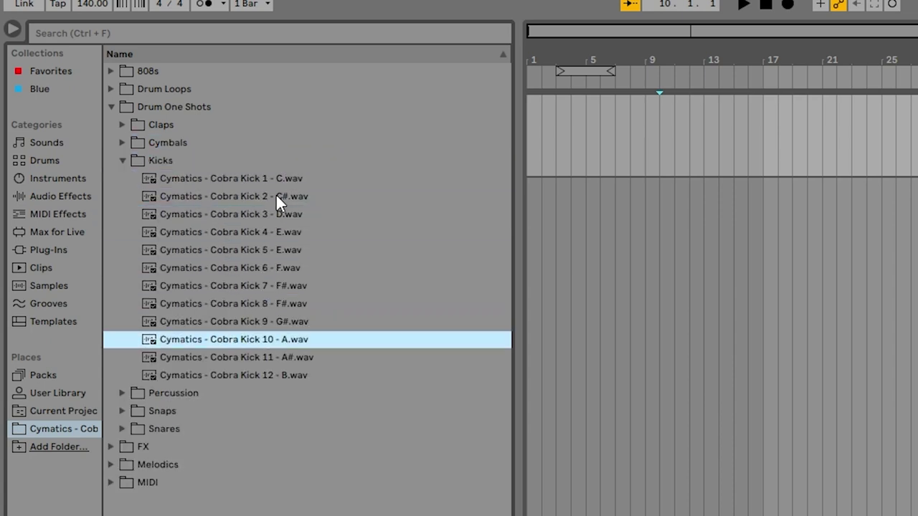
click(277, 198)
Step: Place the Cobra Kick 2 sample on the audio track at bar 5 and delete the extra copy at bar 7
drag(264, 197, 617, 115)
drag(610, 58, 610, 94)
drag(249, 196, 862, 106)
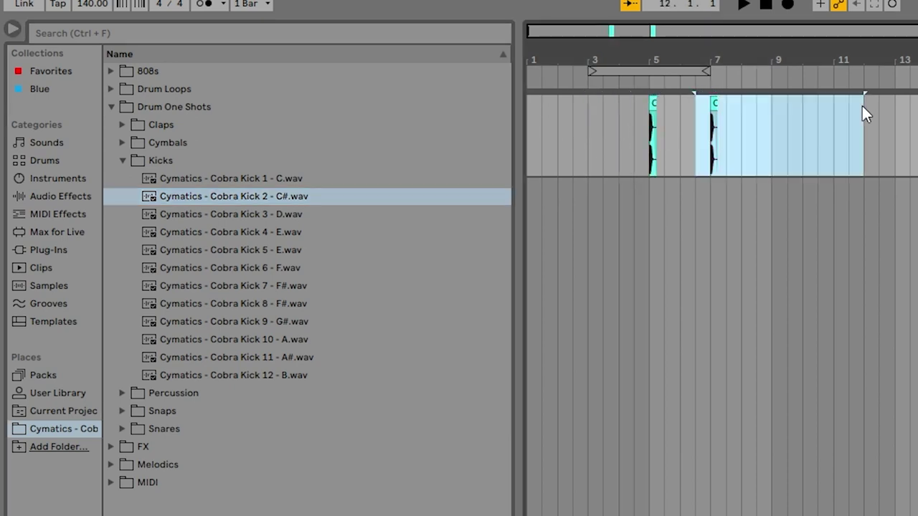
key(Delete)
Step: Move the Cobra Kick 2 clip to the very start of bar 1 and play it
drag(655, 61, 703, 50)
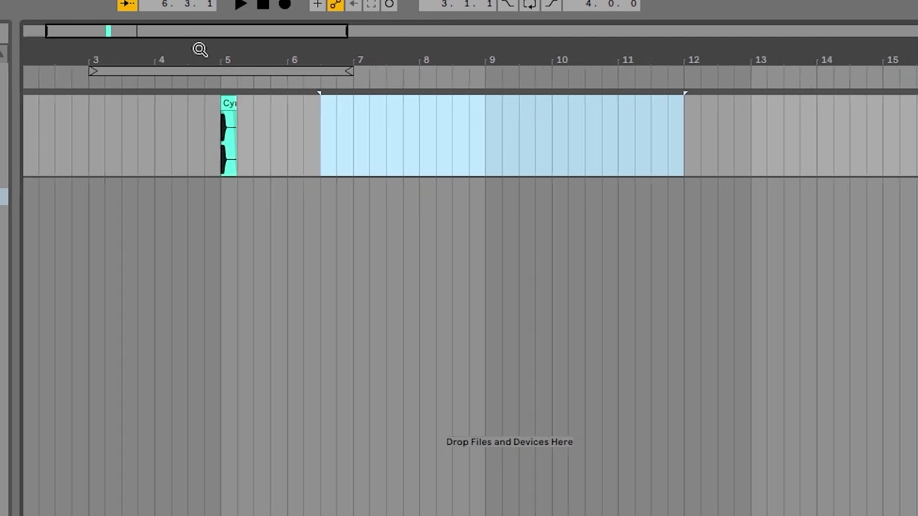
drag(200, 50, 220, 41)
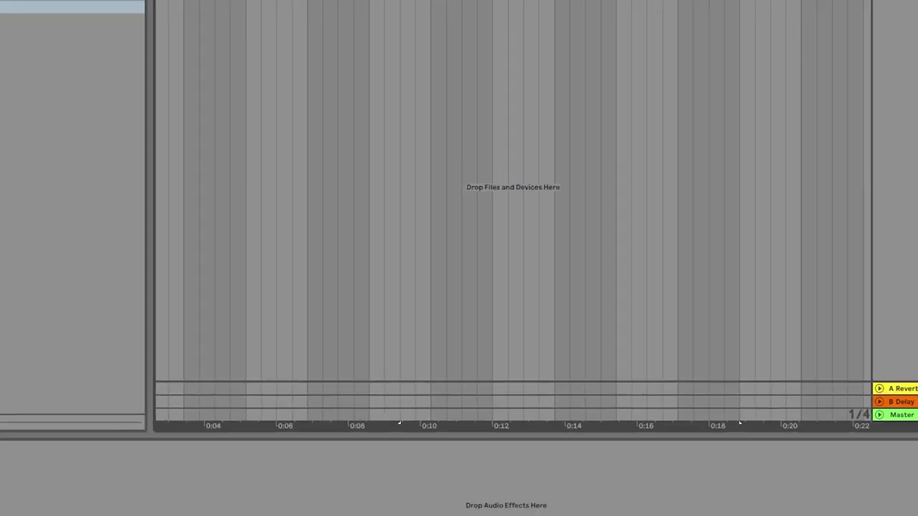
drag(326, 0, 326, 0)
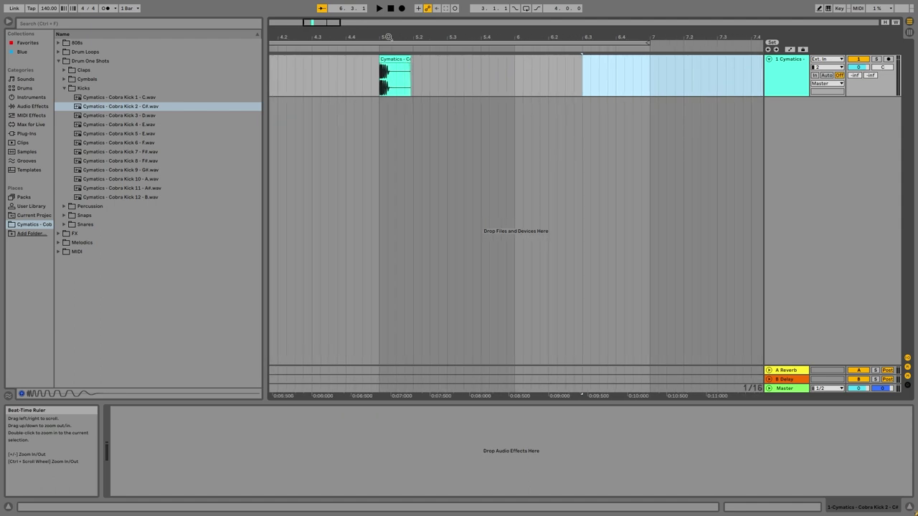
drag(389, 35, 390, 33)
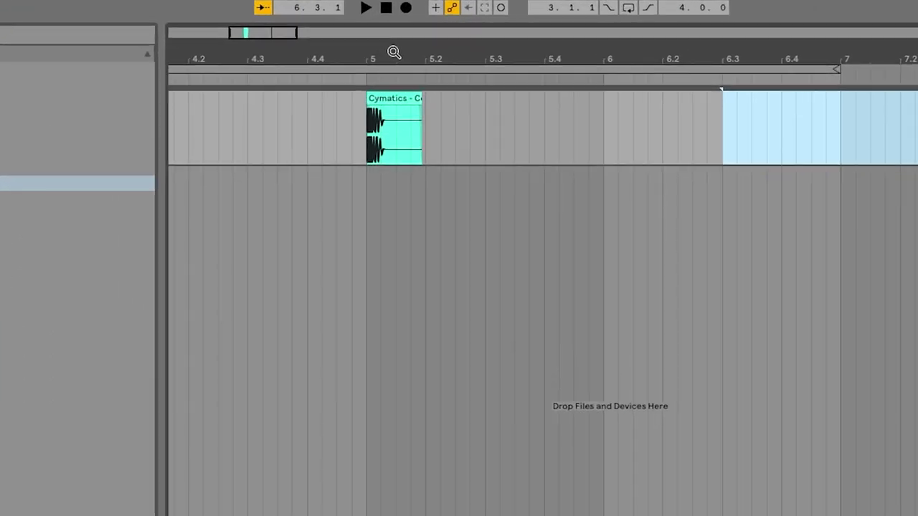
drag(393, 37, 399, 52)
drag(570, 100, 404, 104)
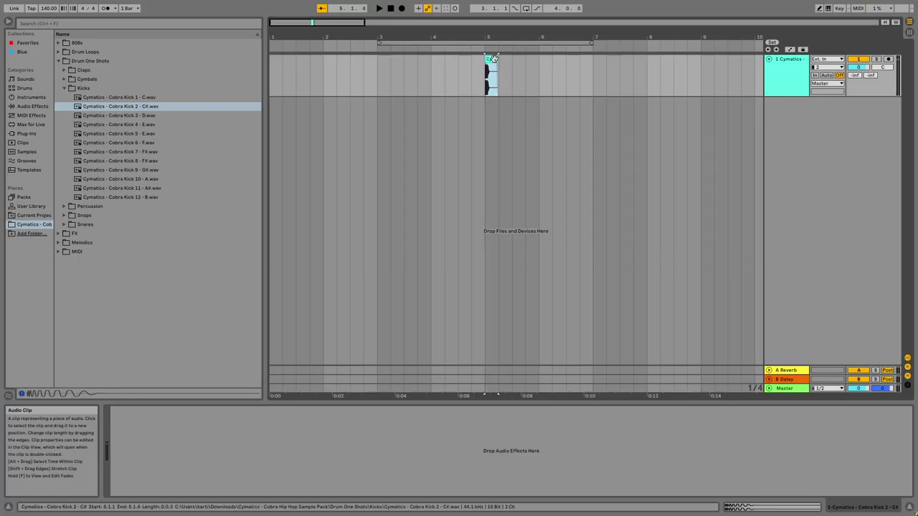
drag(401, 63, 278, 69)
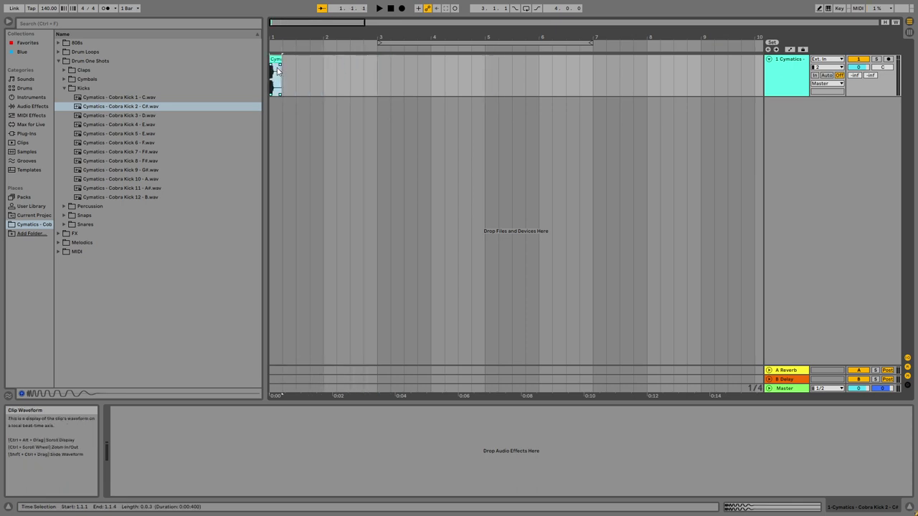
key(space)
key(space)
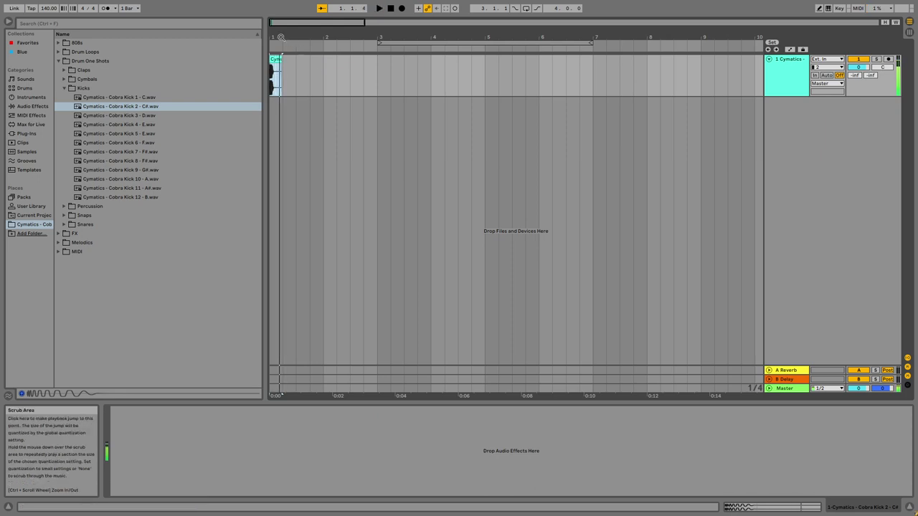
Step: Move the four-bar loop brace to start at bar 1 and play the arrangement with the metronome on
mouse_move(278, 36)
mouse_down()
mouse_move(279, 64)
mouse_move(275, 37)
mouse_up()
drag(645, 61, 277, 62)
click(289, 61)
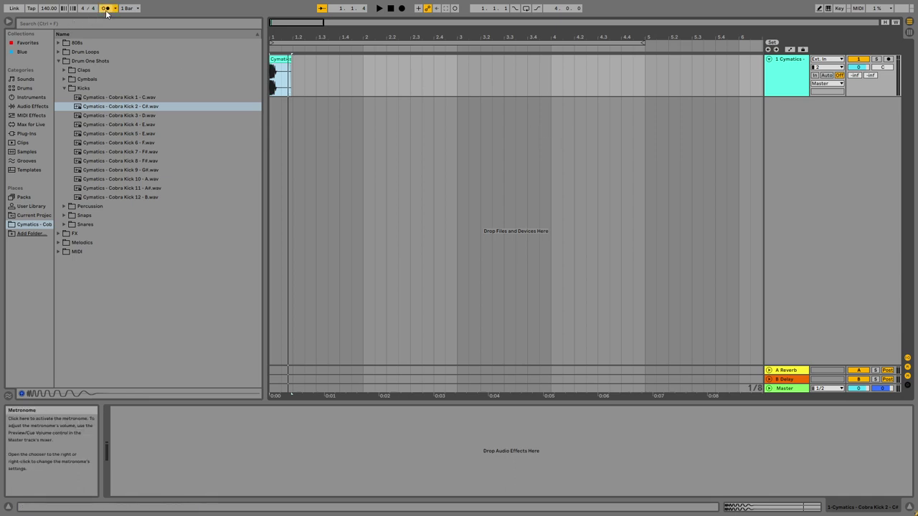
key(space)
Step: Set the project tempo to 150 BPM
drag(48, 8, 48, 78)
mouse_move(50, 10)
mouse_down()
mouse_move(50, 0)
mouse_move(50, 10)
mouse_up()
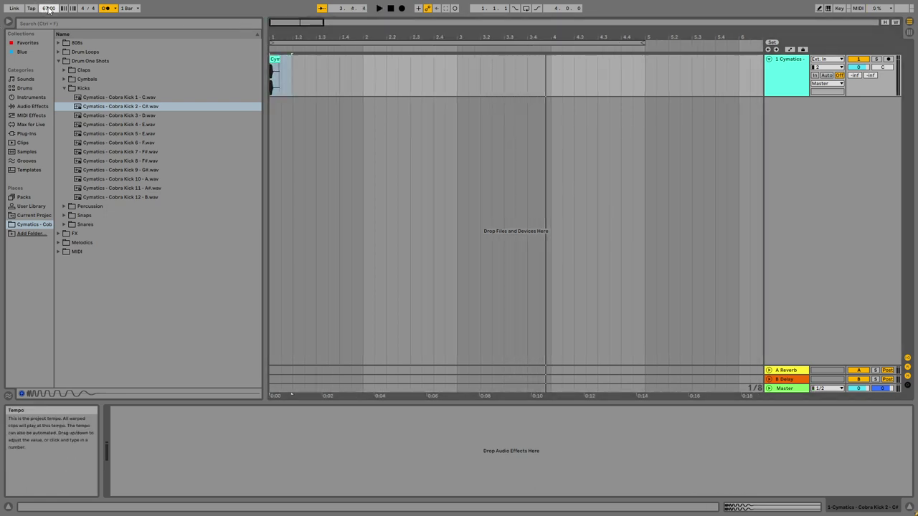
text(150)
key(Return)
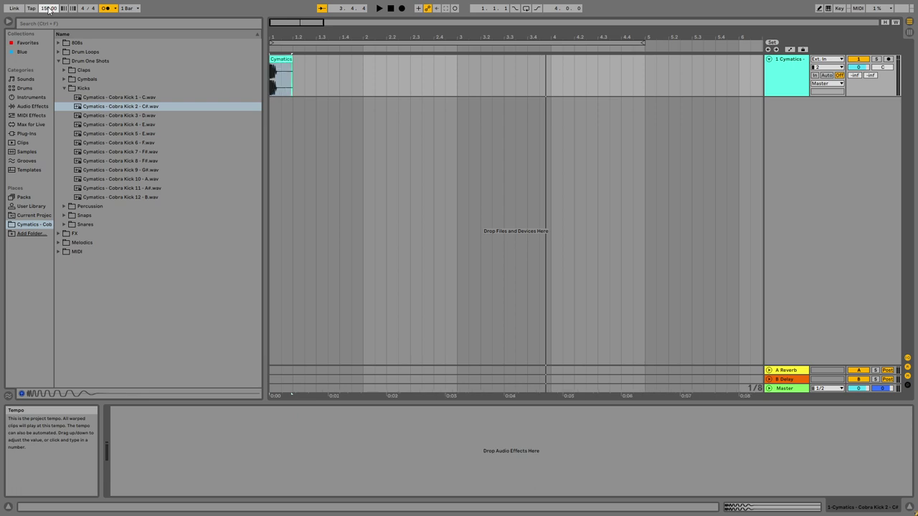
Step: Play the arrangement with the metronome from bar 1 and from bar 4
click(298, 53)
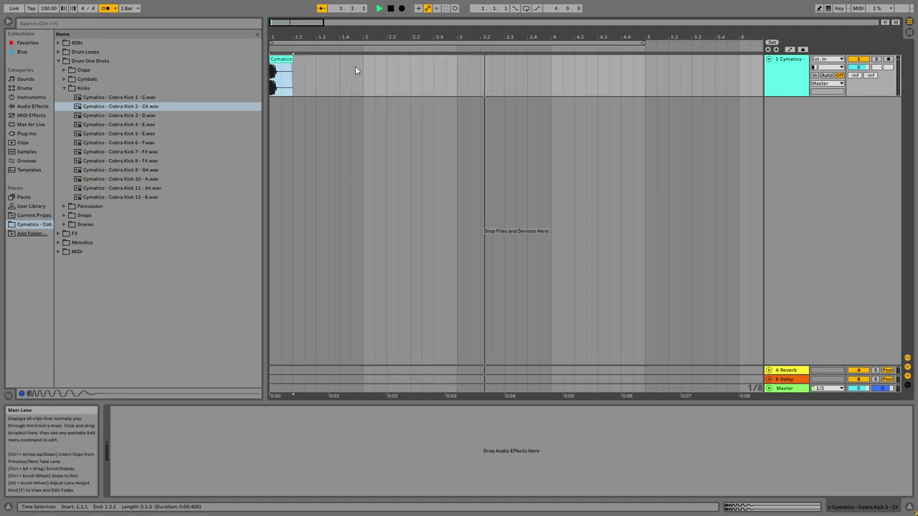
key(space)
click(439, 70)
key(space)
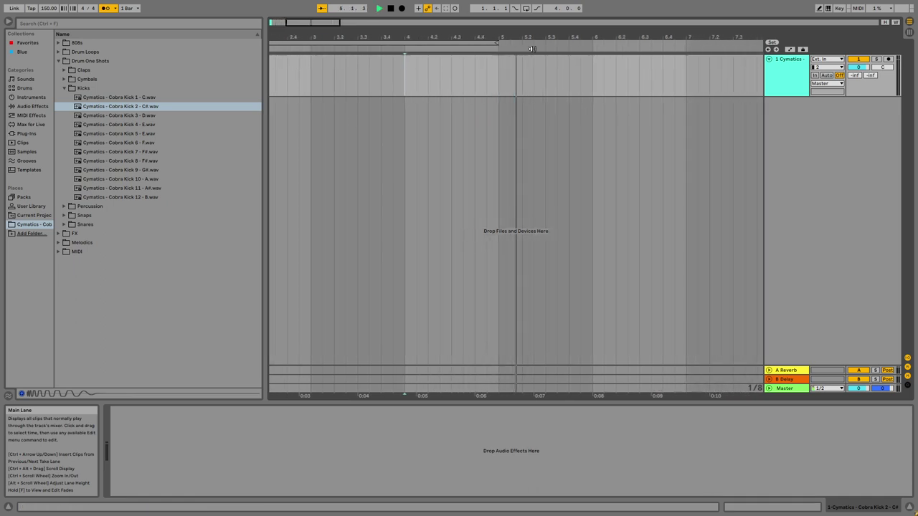
key(space)
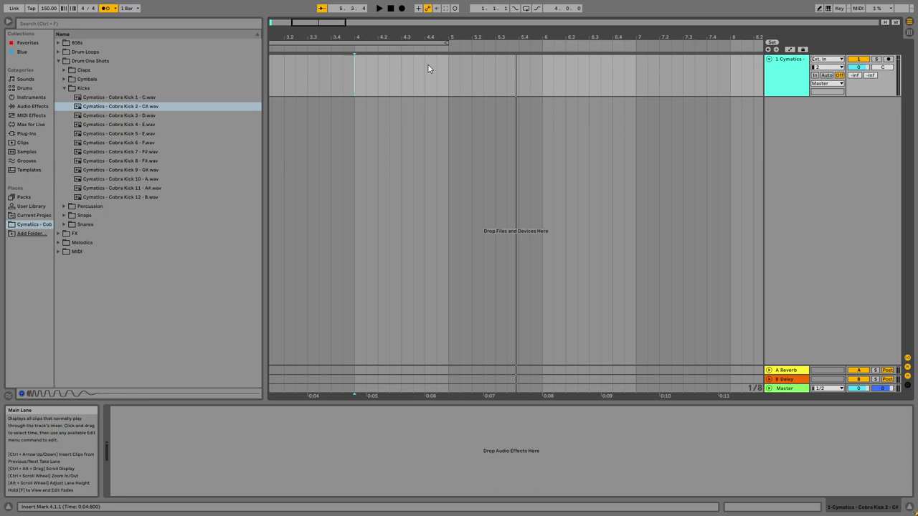
Step: Select bar 4 on the kick track, play from it, and switch the metronome off
drag(354, 67, 452, 67)
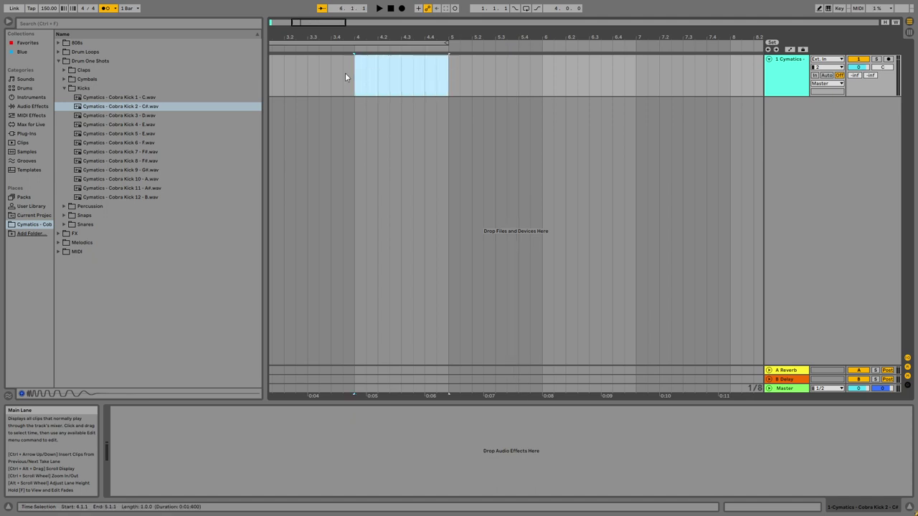
key(space)
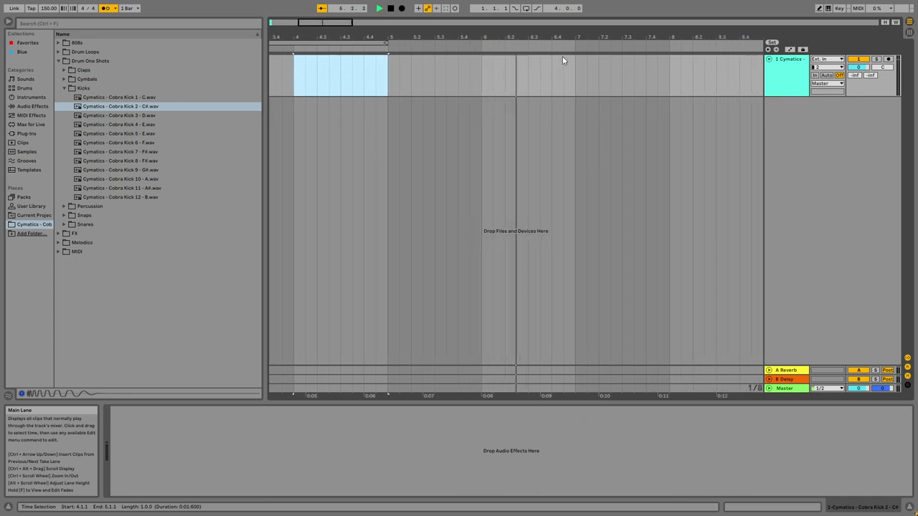
scroll(486, 43, down, 5)
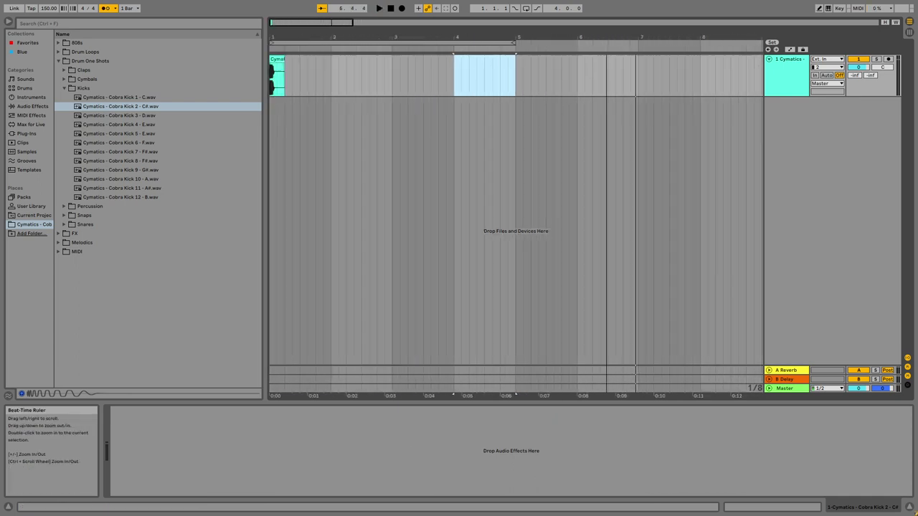
click(107, 8)
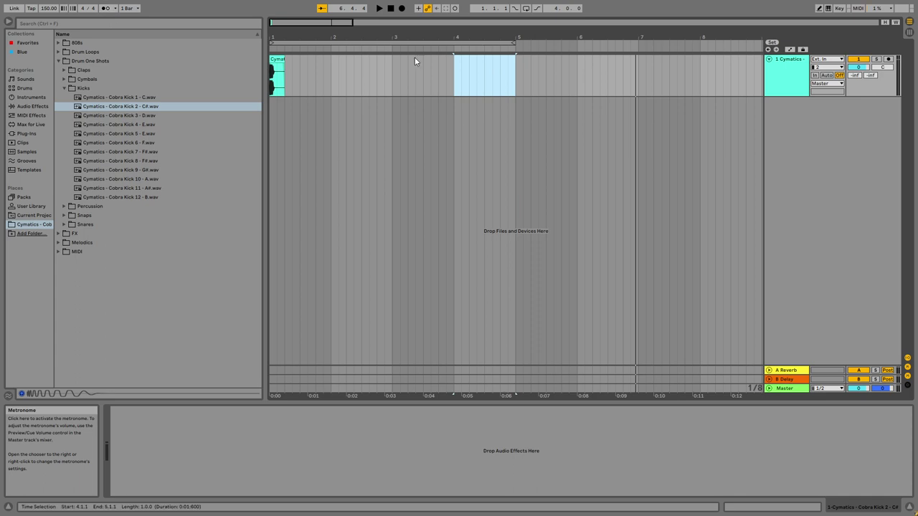
Step: Collapse the Kicks folder and expand the Snares folder with its Chop Snares subfolder
scroll(358, 64, up, 3)
click(311, 61)
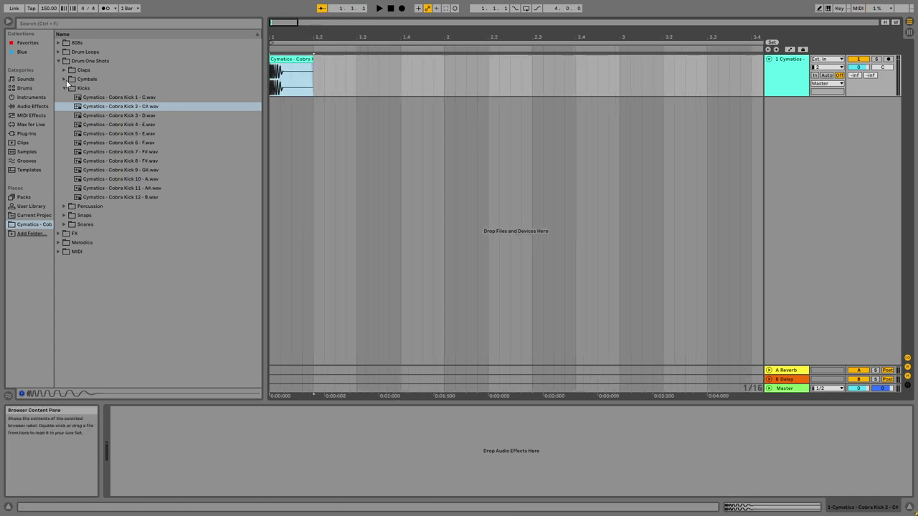
click(65, 87)
click(63, 115)
click(302, 78)
scroll(334, 82, up, 5)
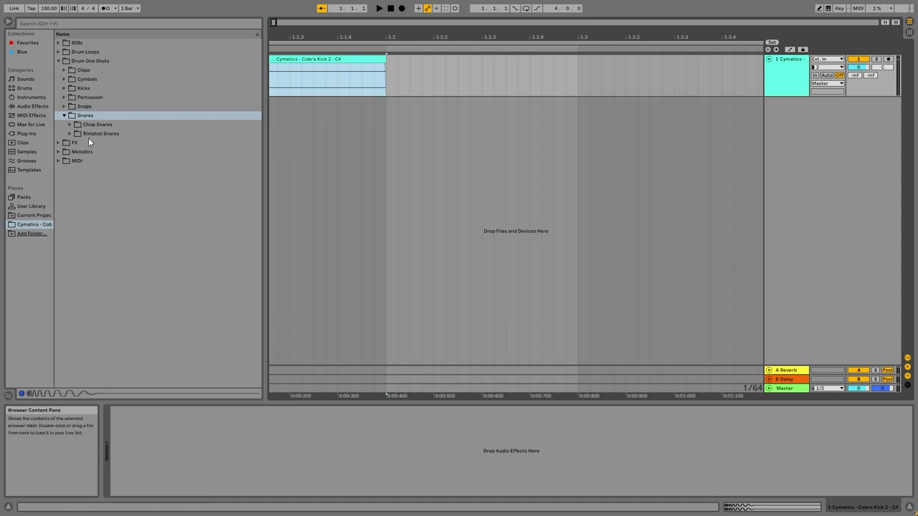
click(70, 125)
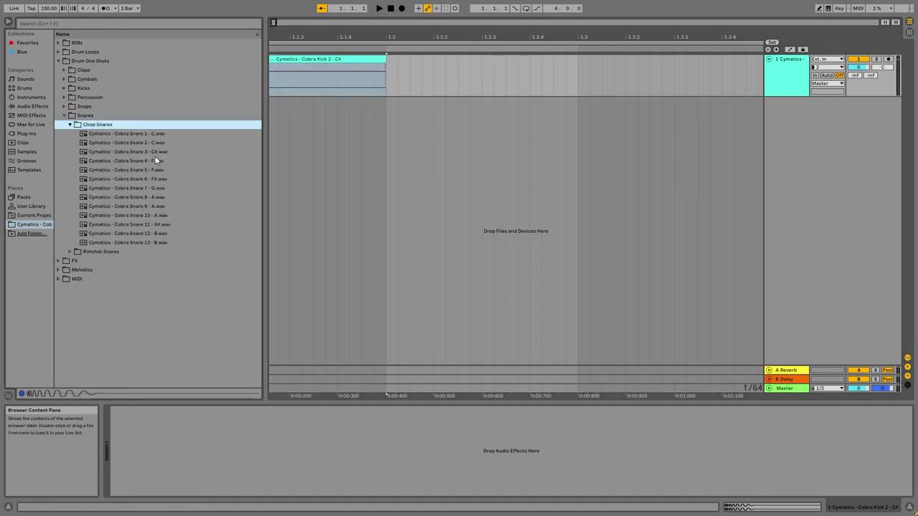
Step: Play the kick and place the Cobra Snare 3 sample on a new audio track below it
key(space)
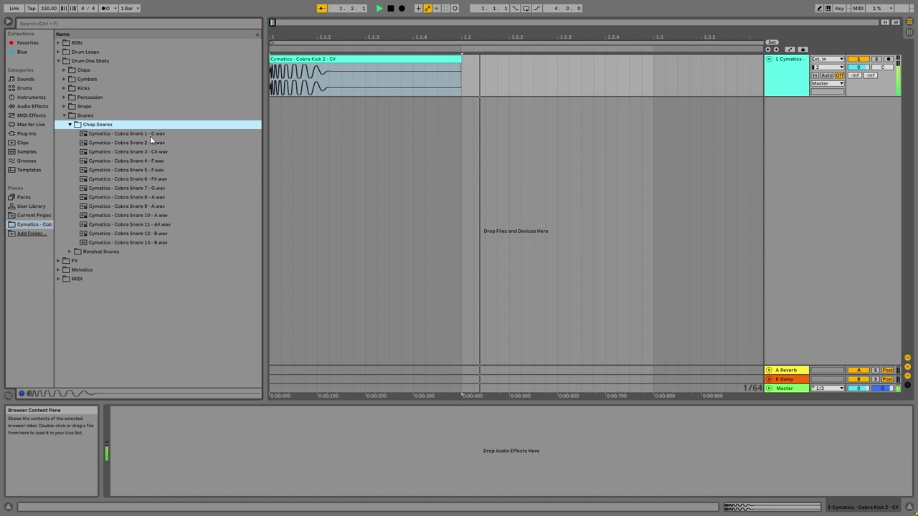
click(148, 152)
drag(148, 152, 380, 115)
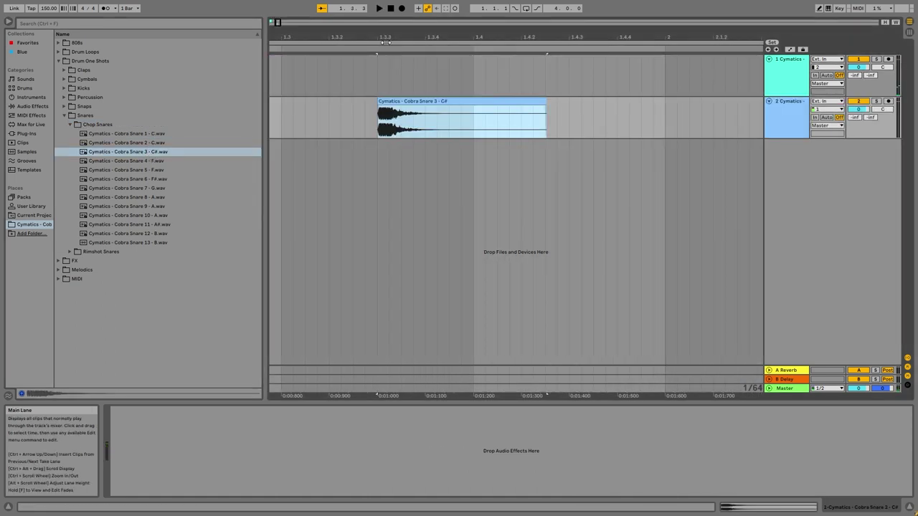
drag(365, 36, 366, 57)
Step: Audition Cobra Snares 4, 6 and 9, and move the placed snare clip to beat 1.3
click(154, 161)
click(154, 179)
click(152, 207)
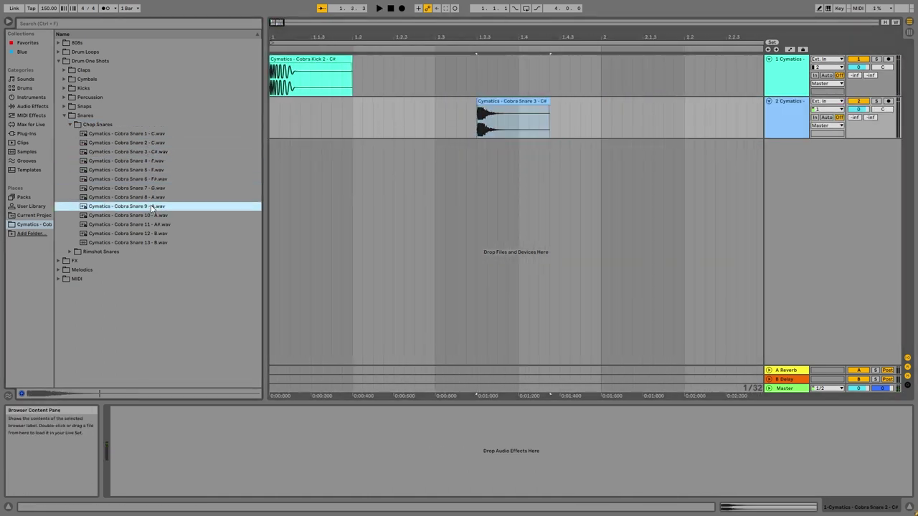
drag(509, 120, 460, 112)
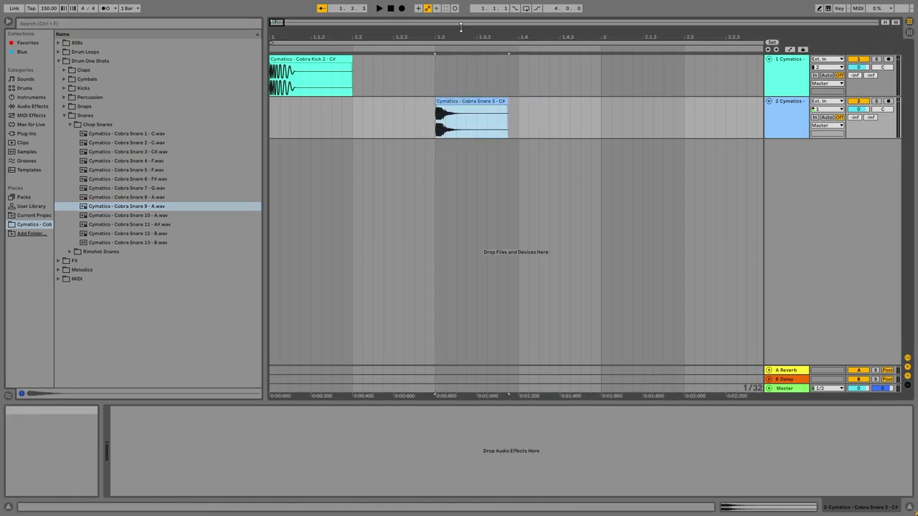
Step: Trim the end of the snare clip to a length of half a beat and play the arrangement
key(minus)
key(minus)
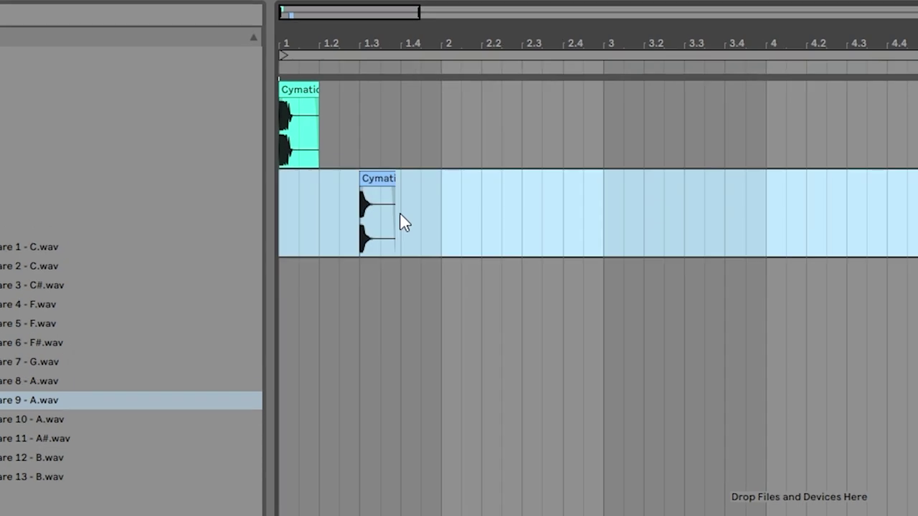
click(387, 217)
mouse_move(301, 210)
mouse_down()
mouse_move(364, 199)
mouse_move(384, 177)
mouse_up()
click(380, 208)
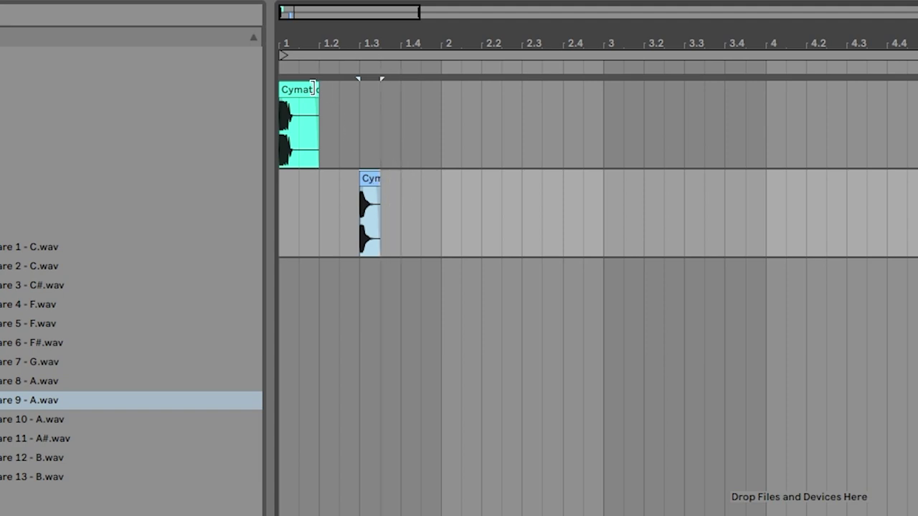
click(313, 88)
click(413, 185)
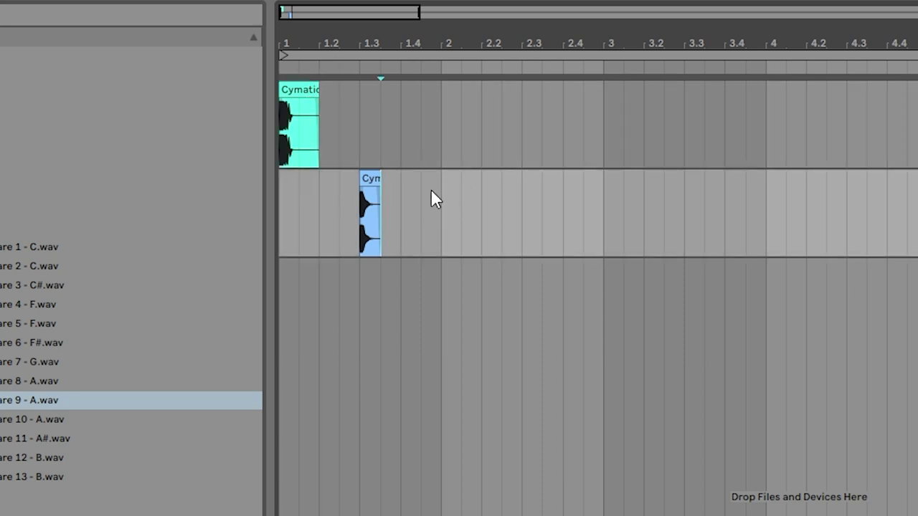
key(space)
Step: Select bar 1 of the snare track and duplicate it into bars 2 and 3
key(ctrl+a)
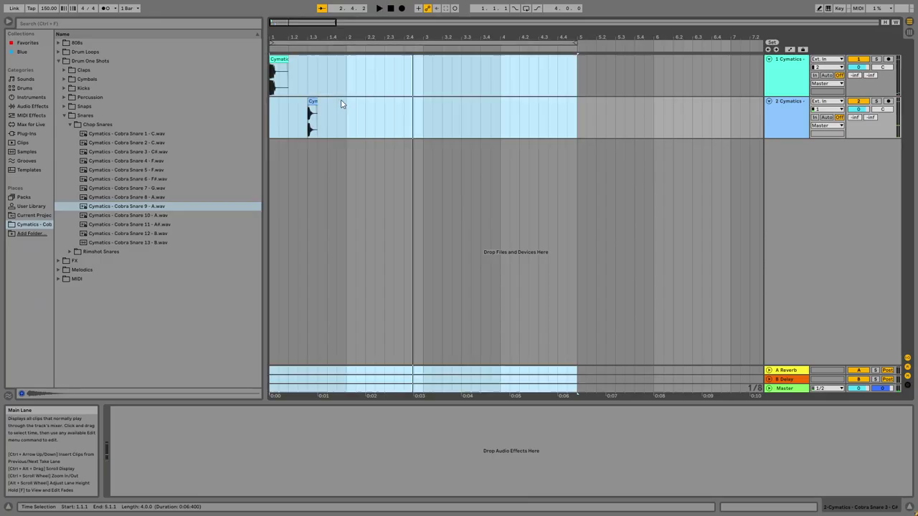
click(440, 229)
drag(347, 124, 331, 124)
drag(275, 129, 269, 118)
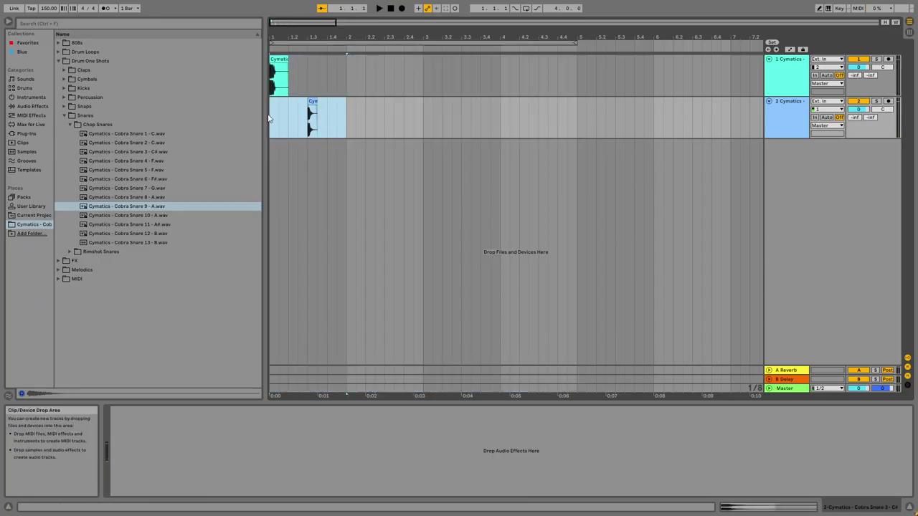
key(ctrl+d)
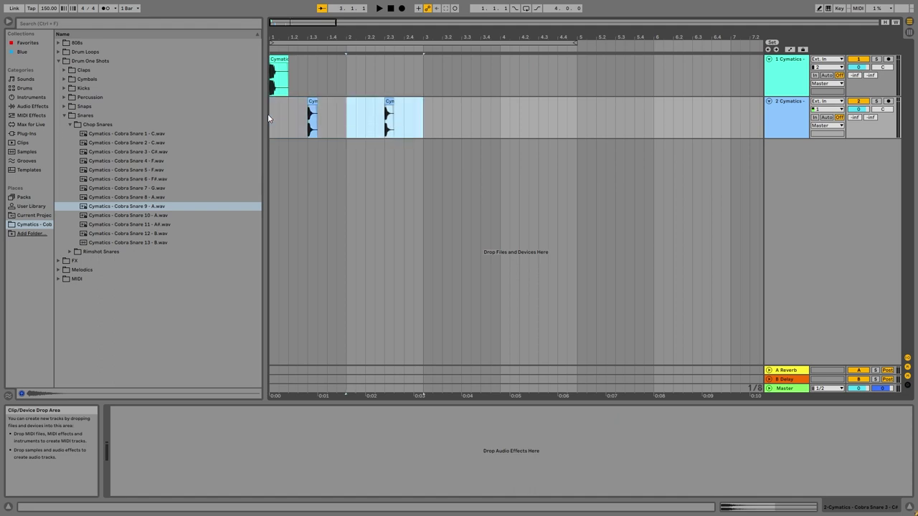
key(ctrl+d)
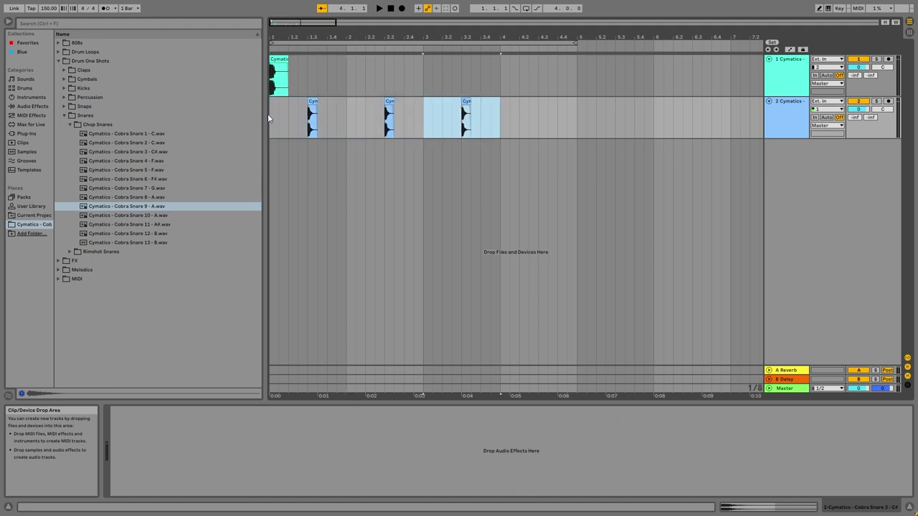
Step: Duplicate the selected snare bar once more to fill bar 4
key(ctrl+d)
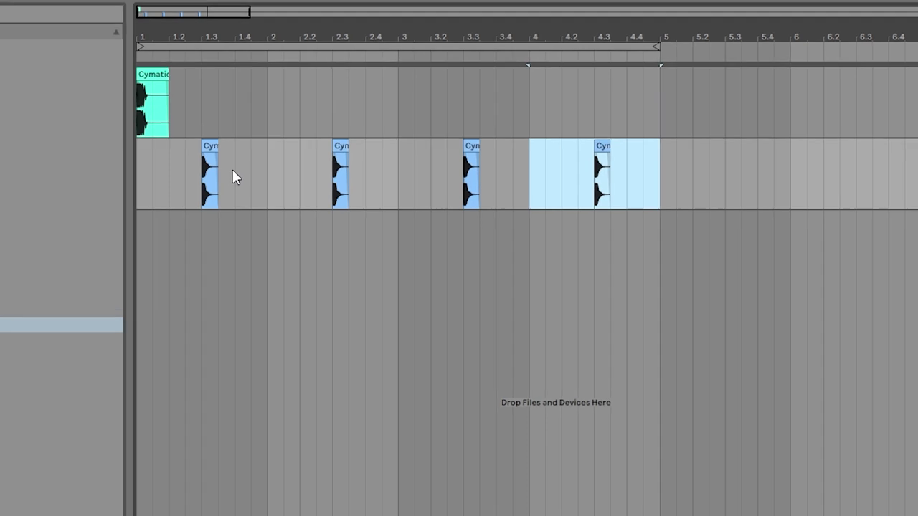
Step: Try duplicating only the first three beats of the snare track
click(285, 109)
drag(223, 157, 115, 164)
key(ctrl+d)
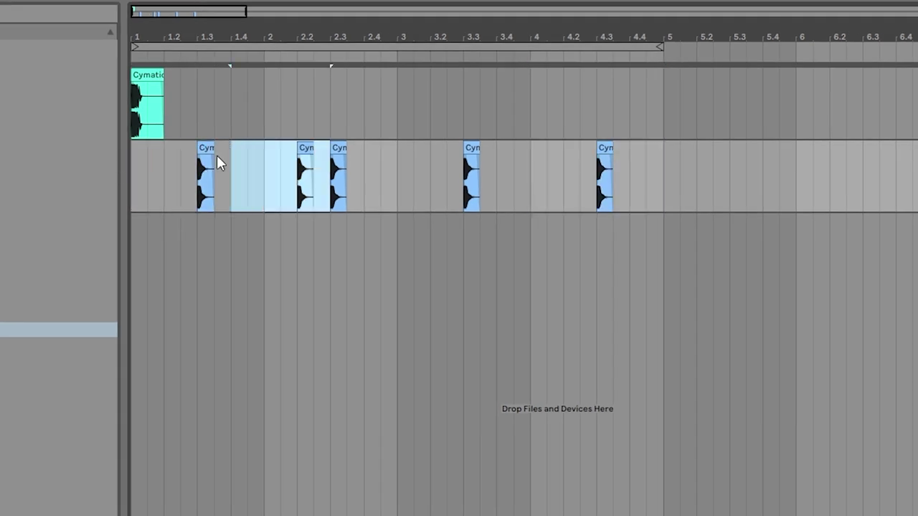
key(ctrl+z)
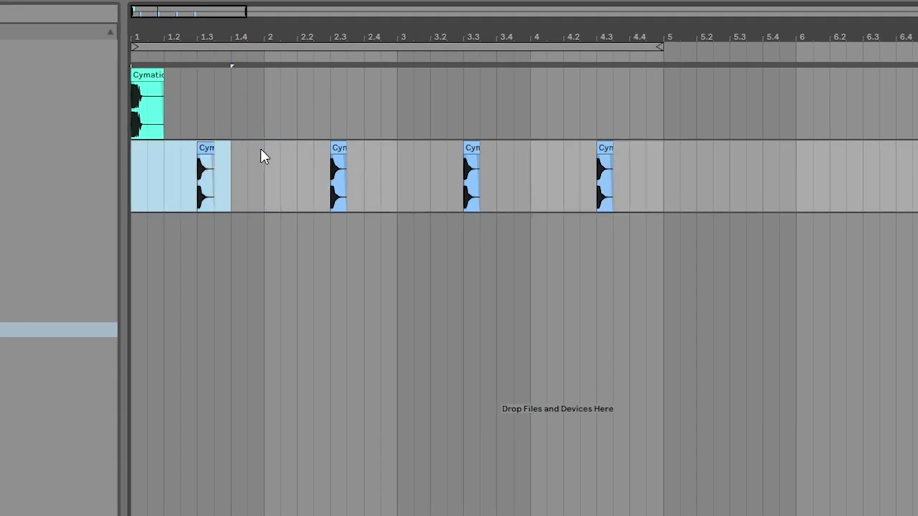
drag(150, 165, 315, 176)
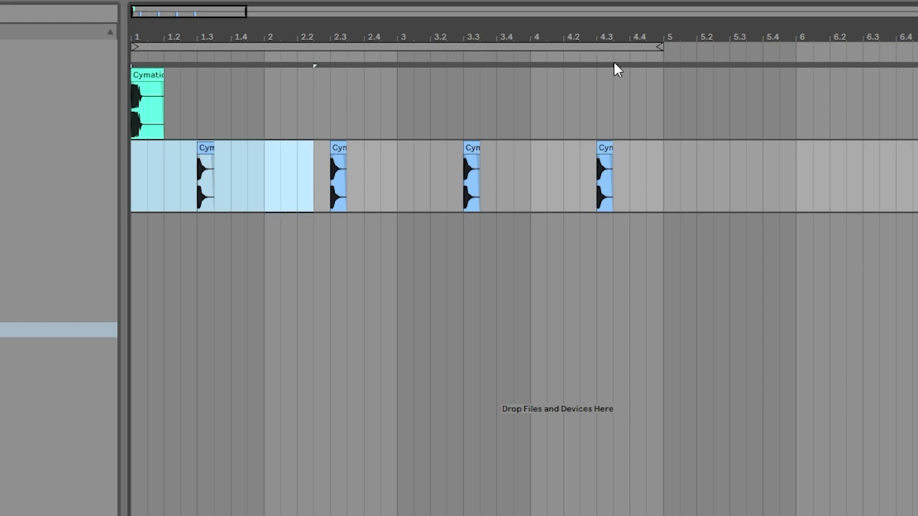
Step: Play the snare pattern and place a copy of the first kick clip at beat 2.2
key(space)
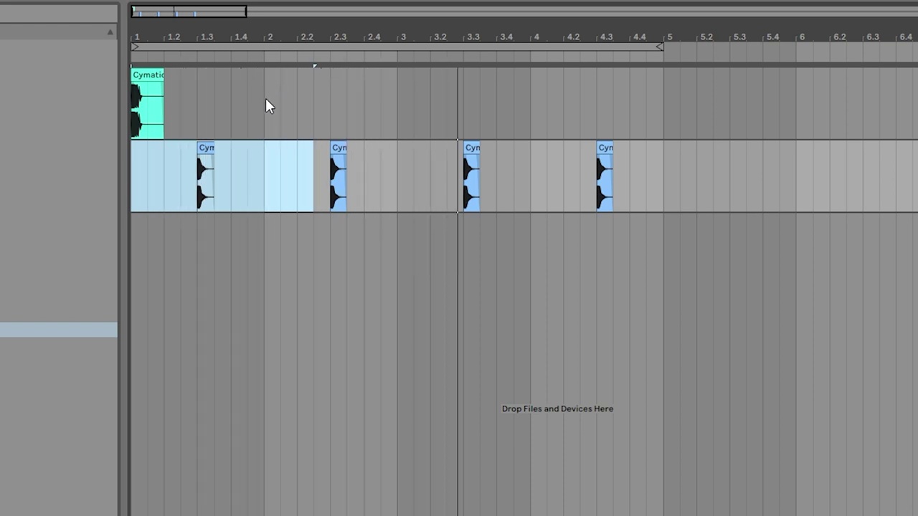
click(148, 74)
right_click(149, 74)
click(184, 104)
click(266, 86)
right_click(266, 86)
click(293, 94)
drag(276, 74, 310, 77)
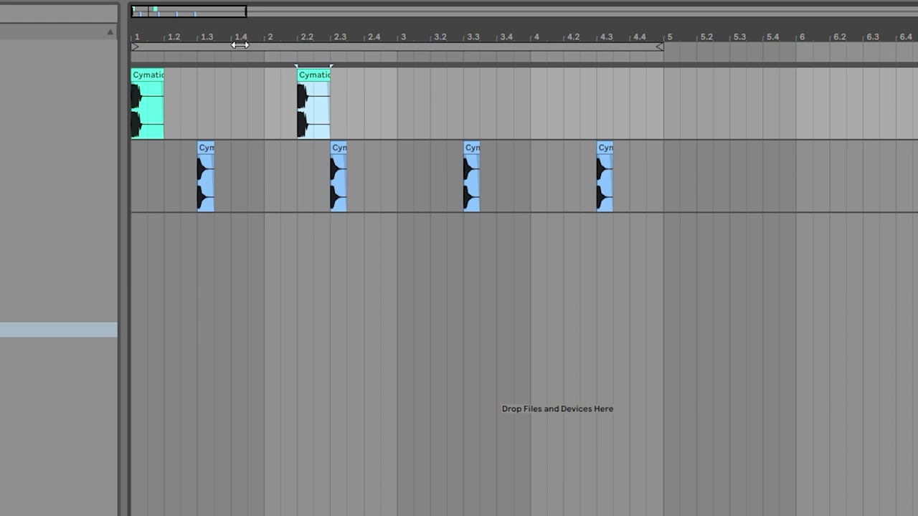
Step: Play the beat starting from the first kick, the first snare and the second kick
click(149, 77)
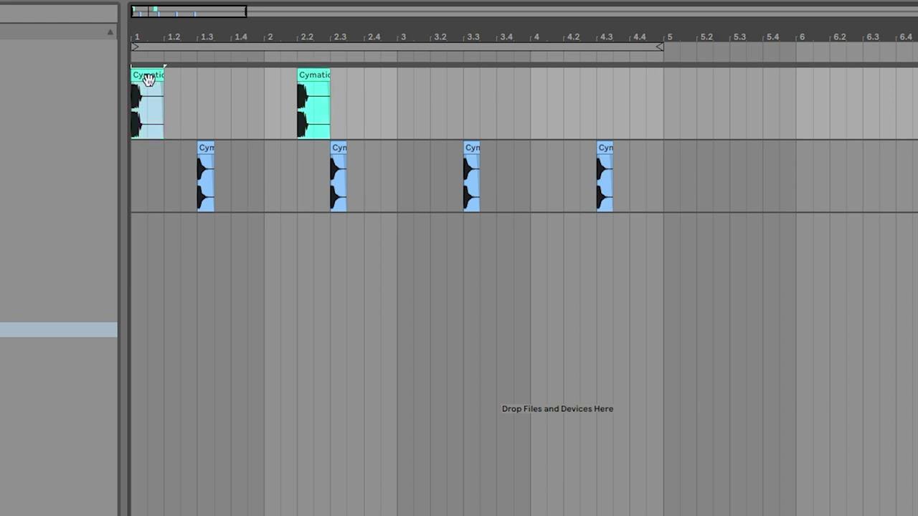
key(space)
click(204, 148)
key(space)
key(space)
click(309, 70)
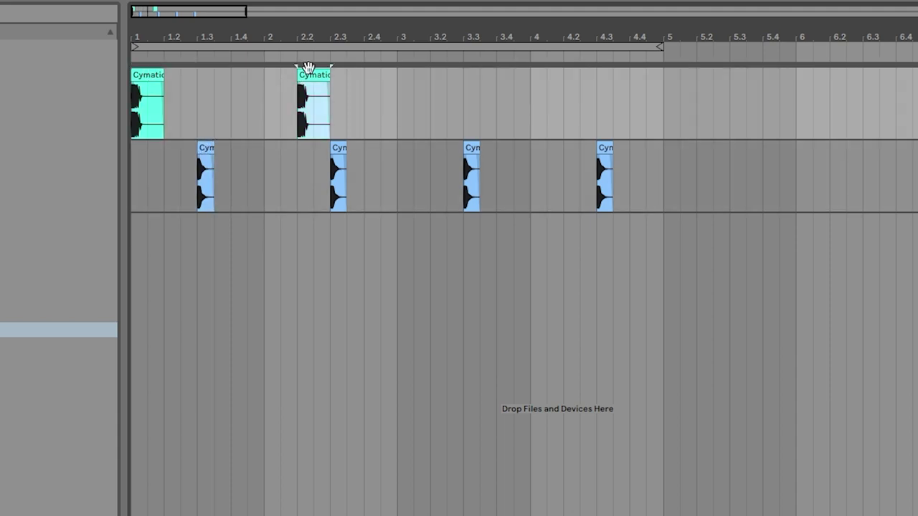
key(space)
key(space)
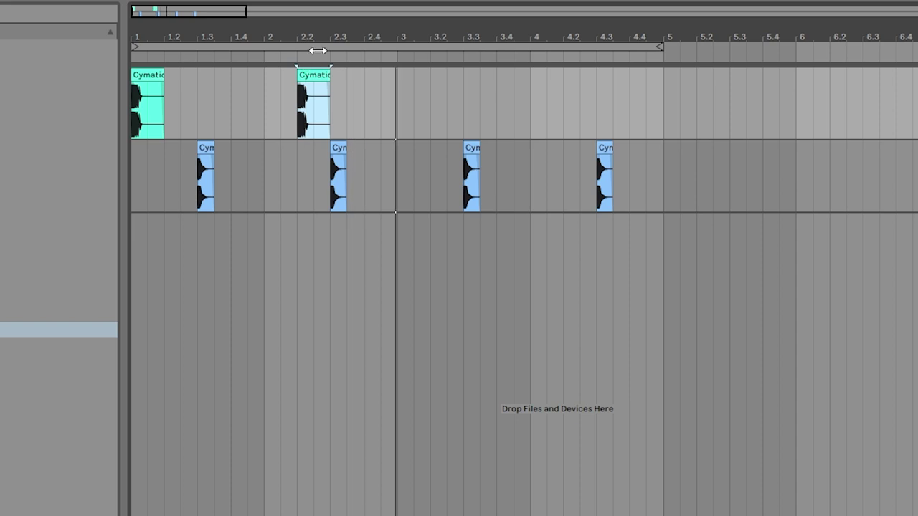
Step: Duplicate bars 1 and 2 of the kick track into bars 3 and 4 and play the result
click(292, 47)
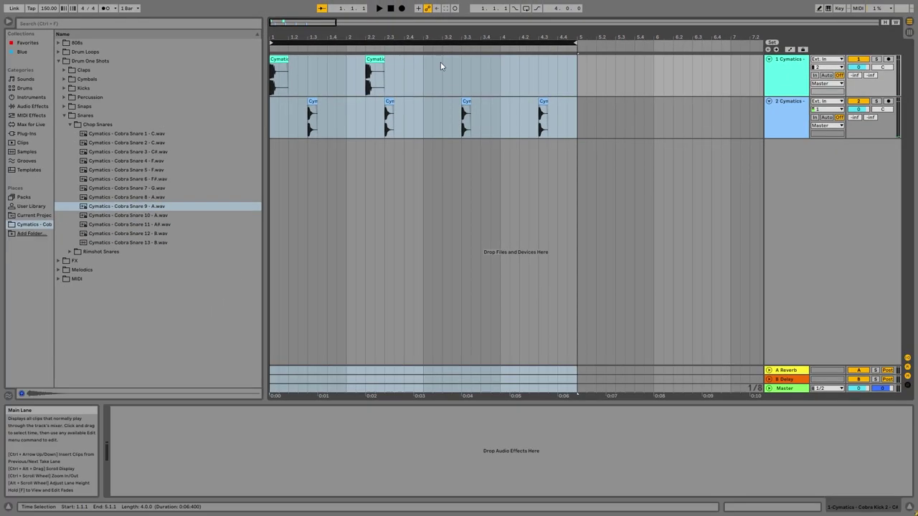
click(411, 76)
click(394, 75)
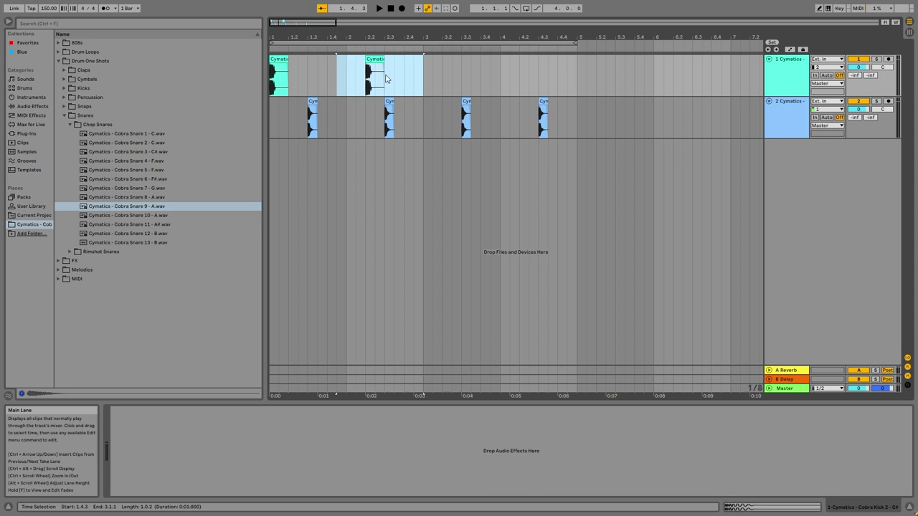
drag(420, 84, 318, 82)
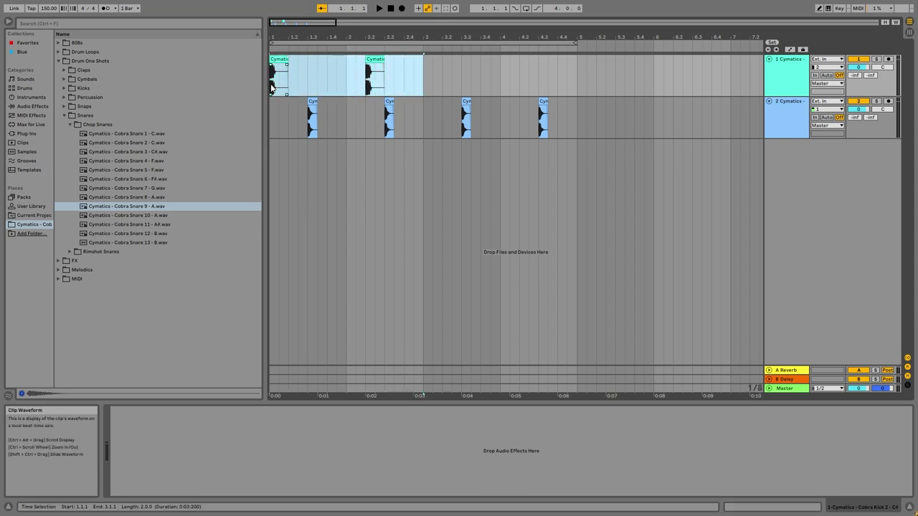
key(ctrl+d)
key(space)
click(282, 59)
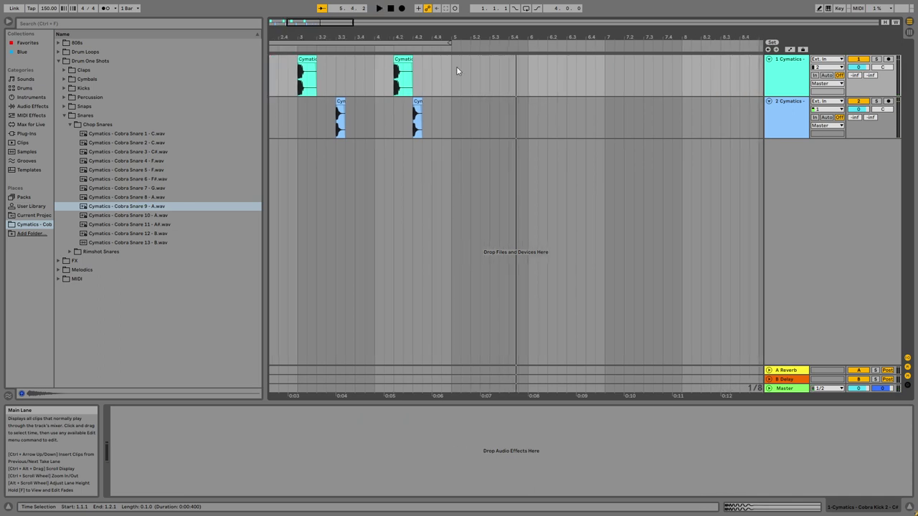
Step: Select bars 1 to 4 of the kick track and turn on the arrangement loop
drag(451, 37, 355, 83)
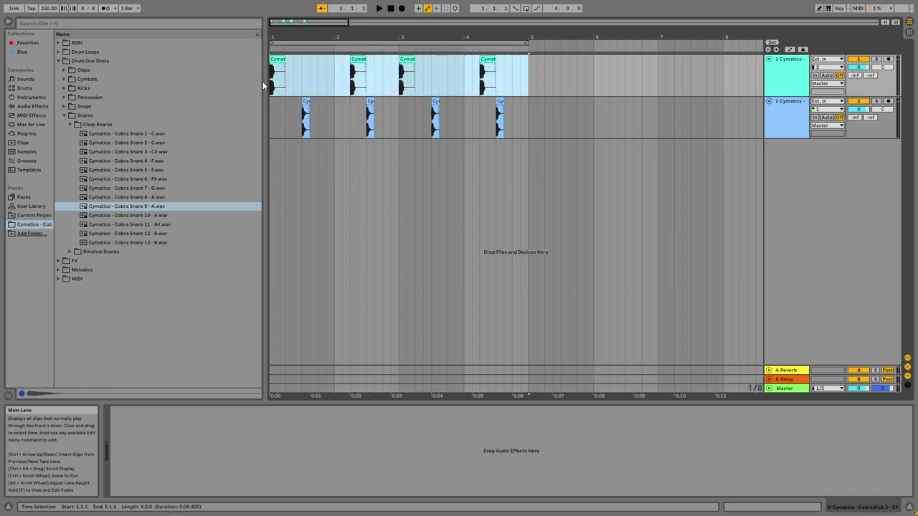
click(528, 9)
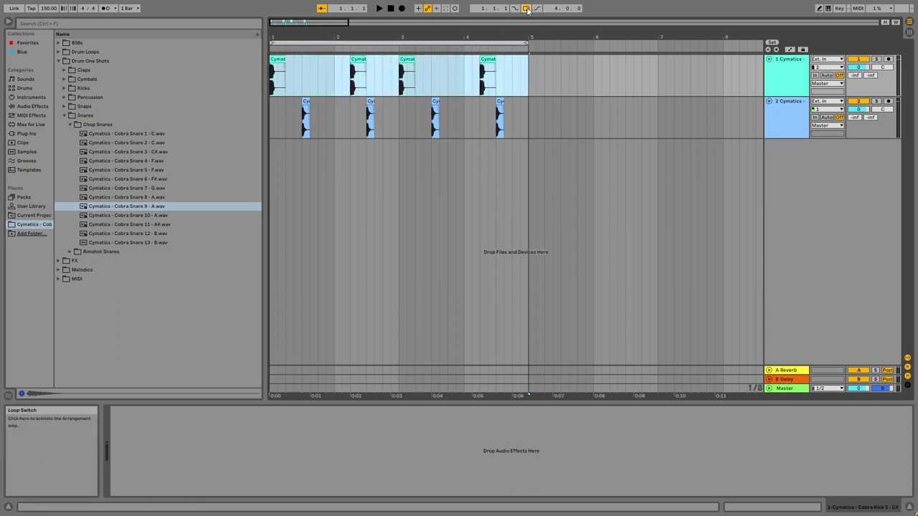
Step: Select the empty kick track range from 5.1.1 to 6.1.3 and set the loop to it
click(530, 83)
key(shift+Right)
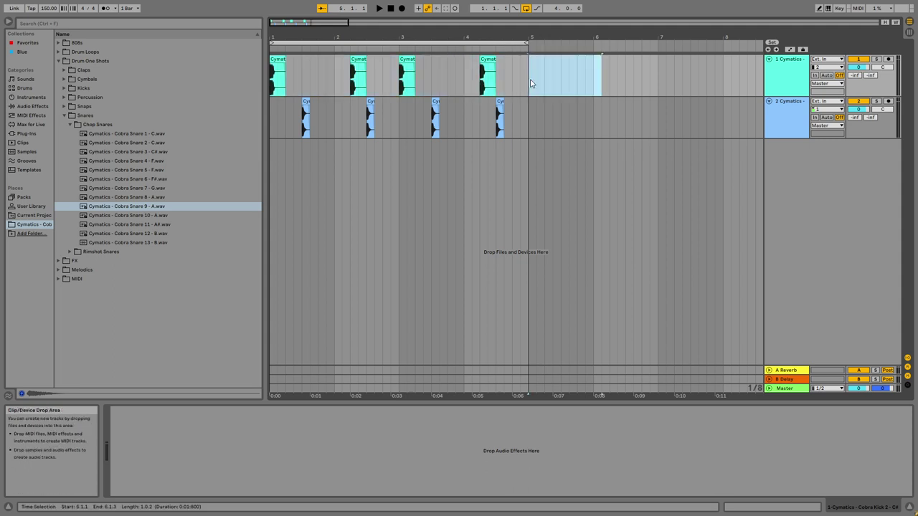
key(ctrl+l)
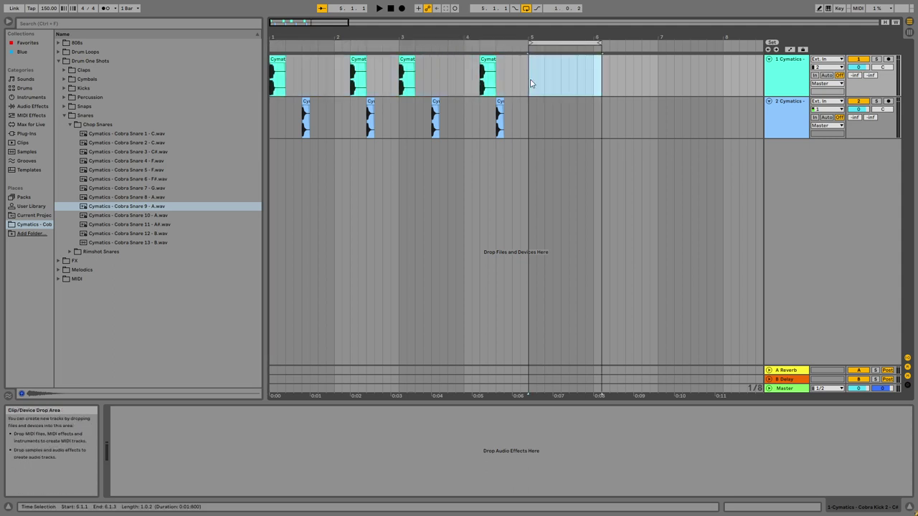
Step: Move and resize the loop region so it starts at 1.1.1 and lasts four bars
drag(547, 54, 393, 43)
drag(393, 42, 528, 41)
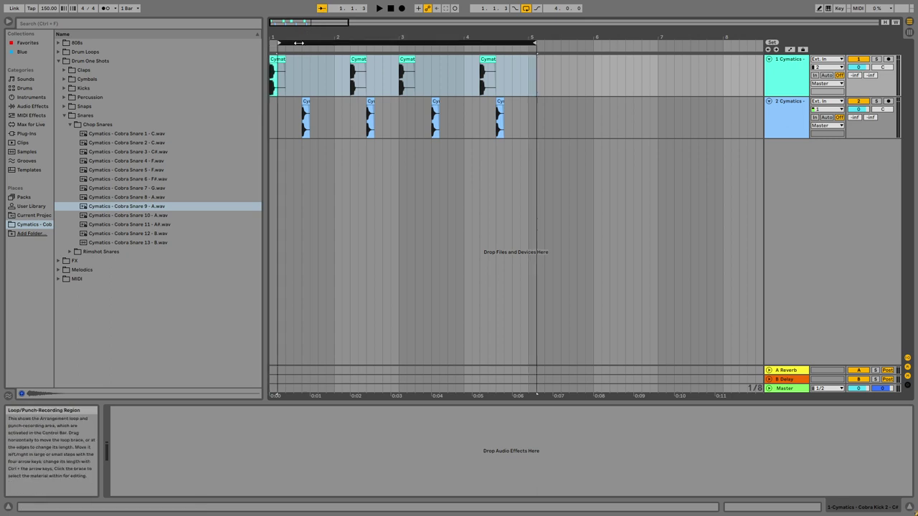
drag(284, 37, 369, 108)
Step: Play the looped four-bar drum beat
key(space)
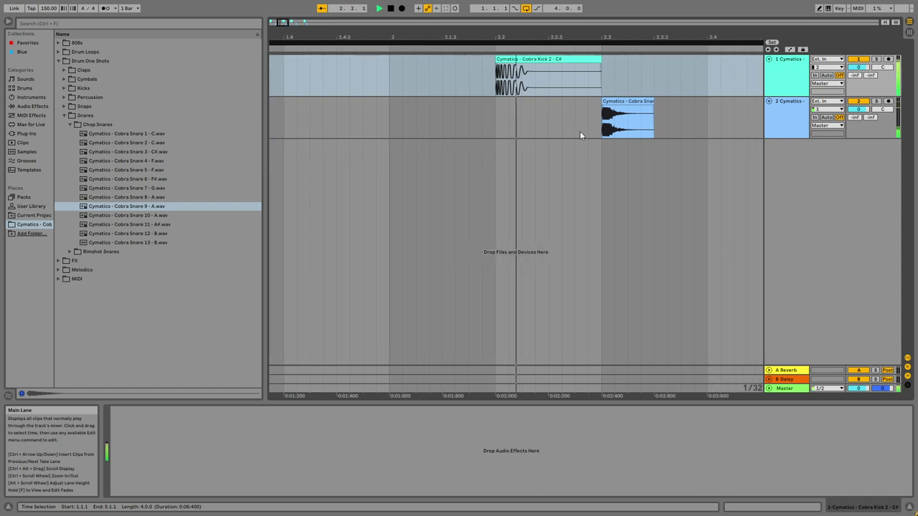
key(space)
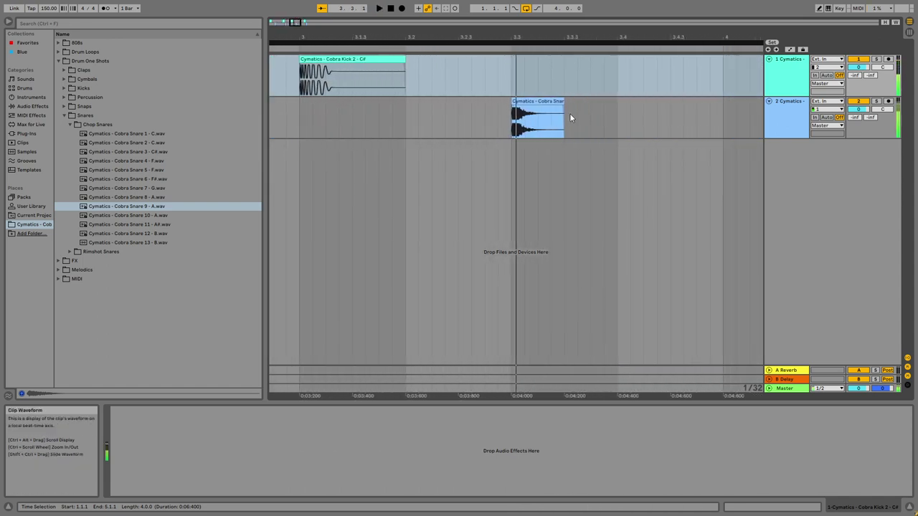
double_click(391, 39)
key(space)
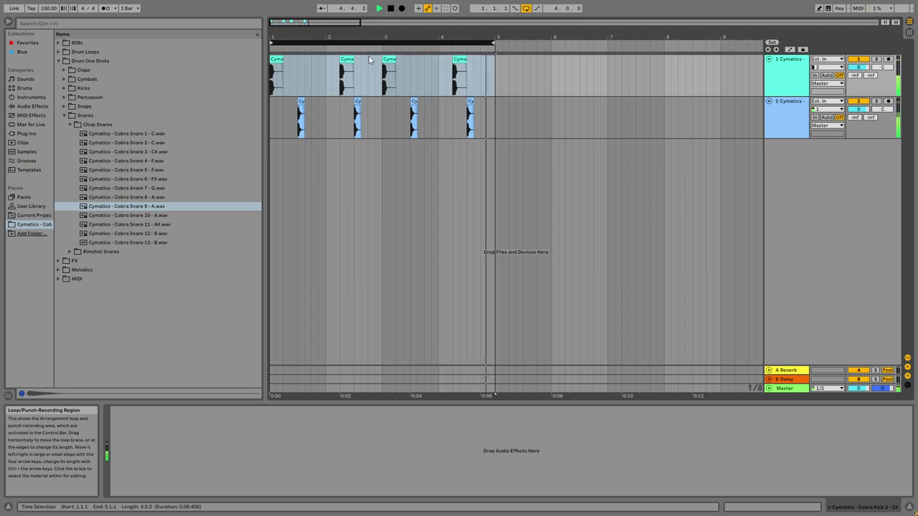
Step: Copy the kick clip at bar 3 to beat 3.4 and stop the playback after listening
click(388, 61)
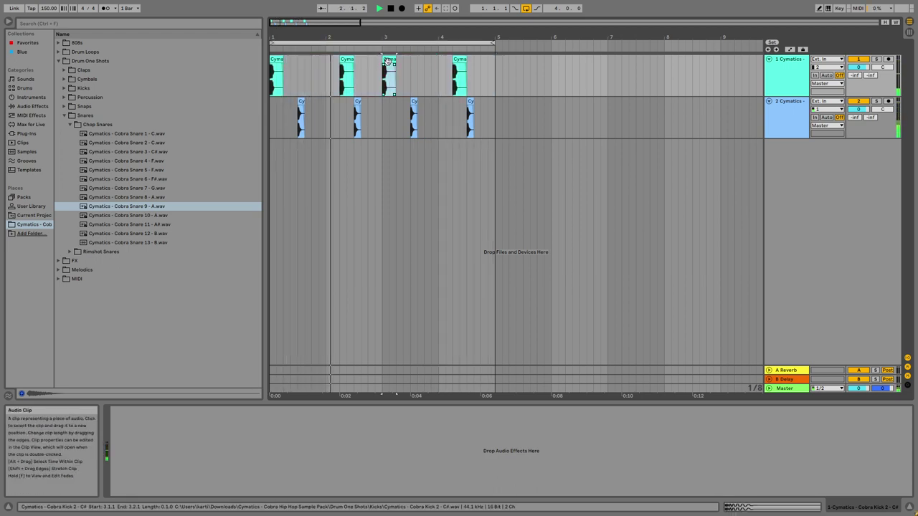
click(425, 73)
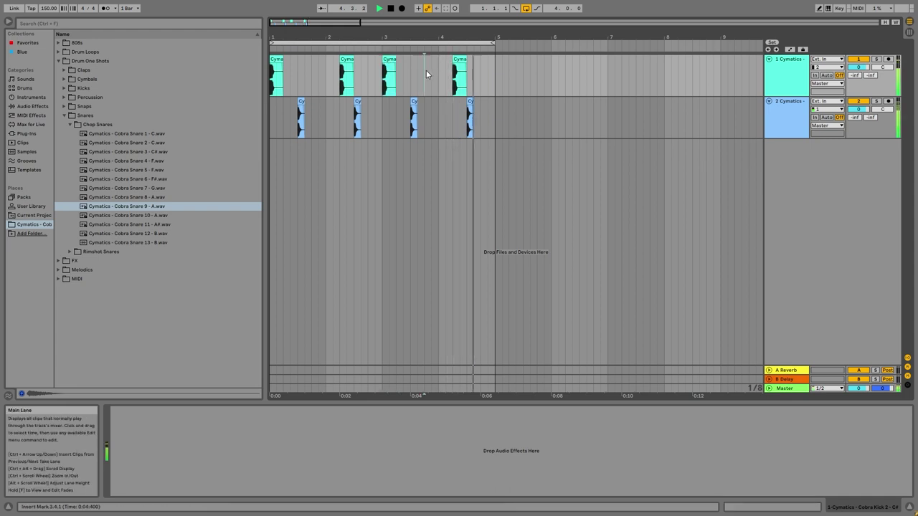
key(ctrl+v)
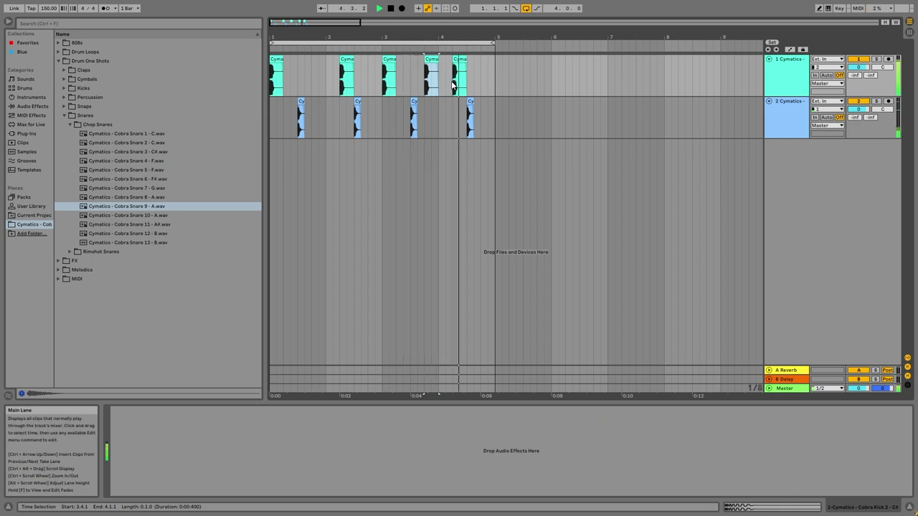
key(space)
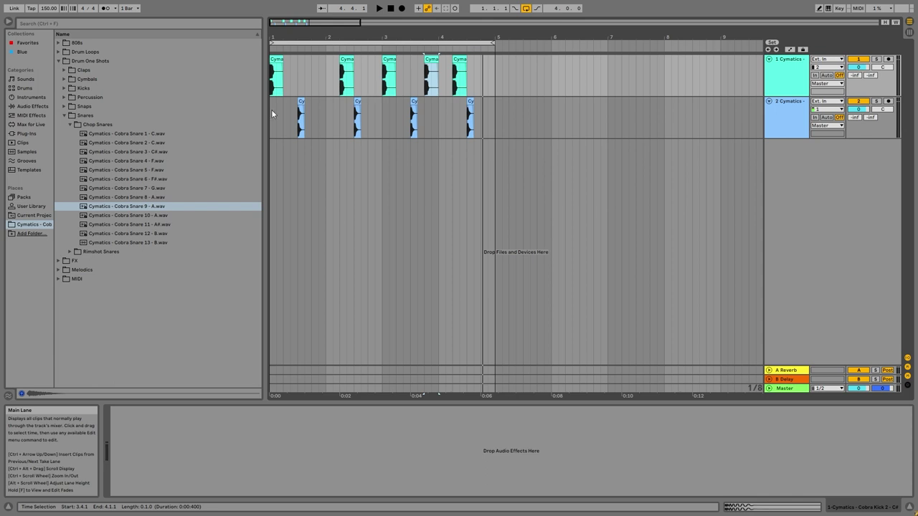
Step: Open the Hihats - Closed folder under Cymbals and select the Cobra Closed Hihat 1 sample
click(69, 125)
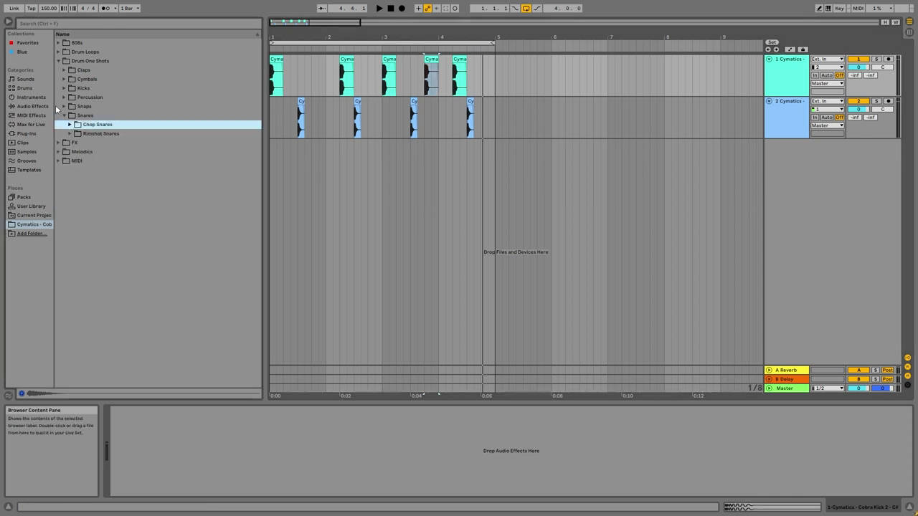
click(63, 79)
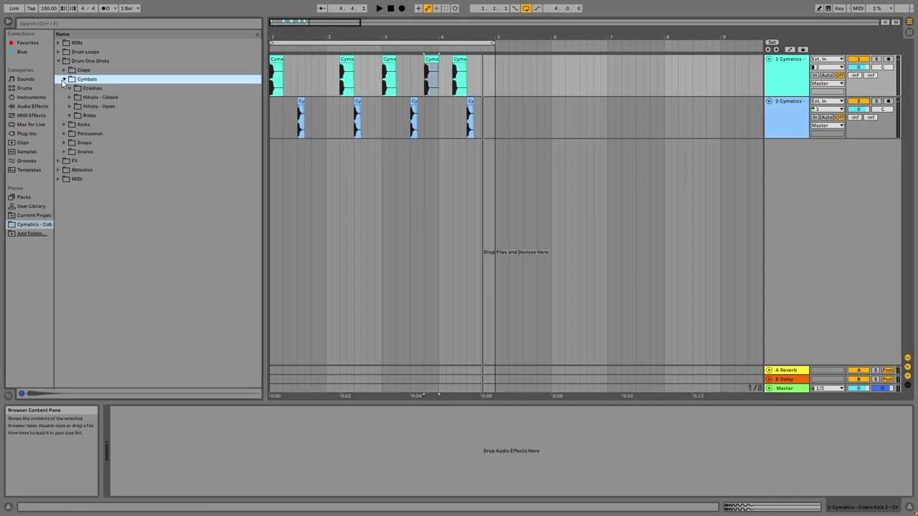
click(71, 98)
click(89, 108)
click(95, 115)
click(98, 121)
click(101, 107)
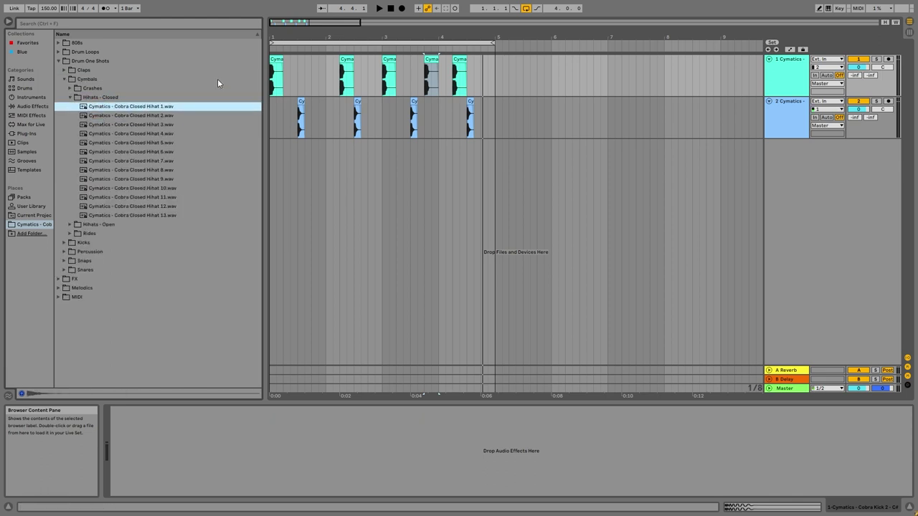
Step: Play the looped beat from bar 1 and audition the Cobra Closed Hihat samples against it
key(ctrl+a)
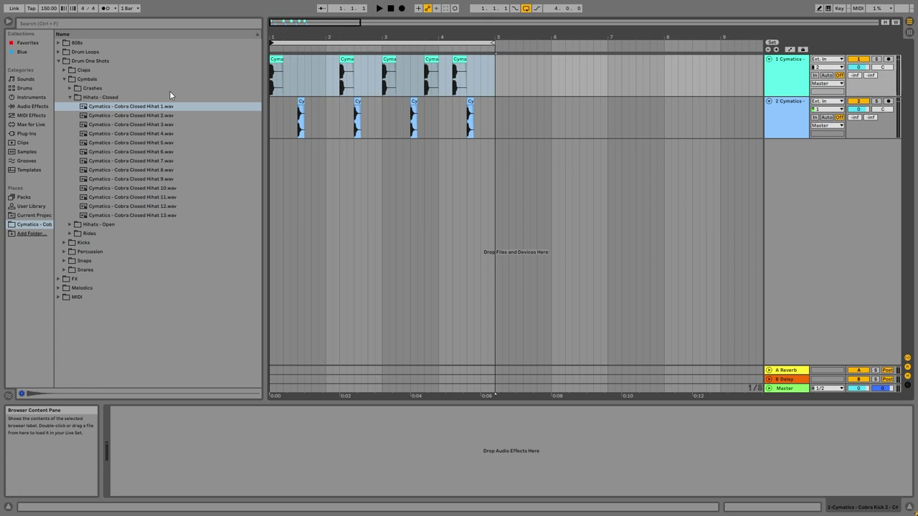
key(space)
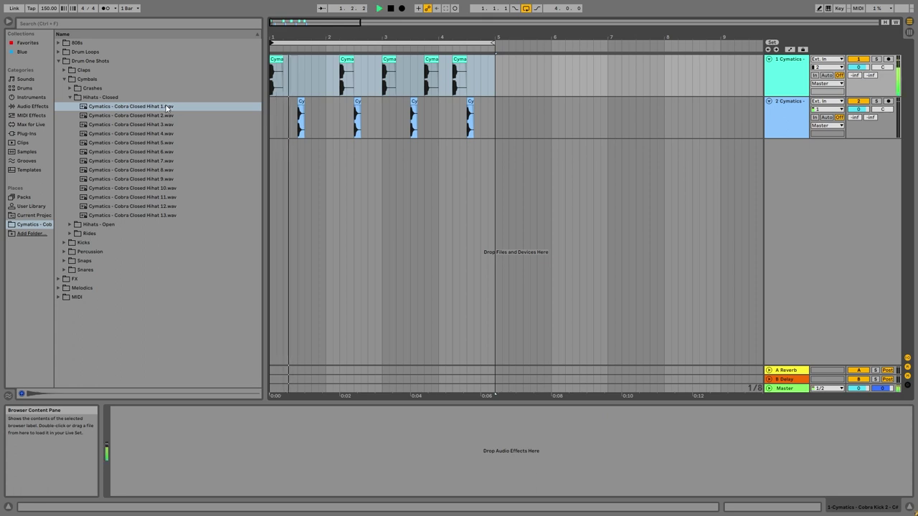
key(Down)
key(Down)
key(Down)
key(Down)
key(Down)
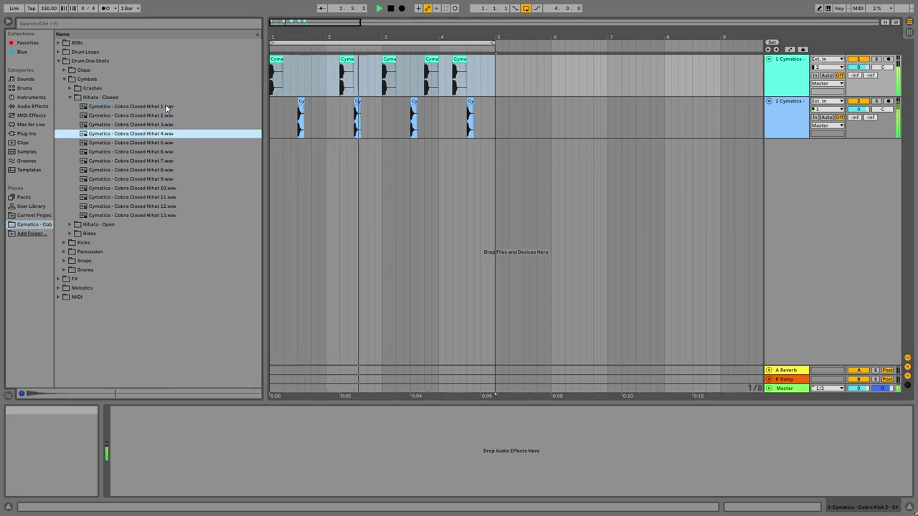
key(Down)
key(Down)
key(Down)
key(Down)
key(Down)
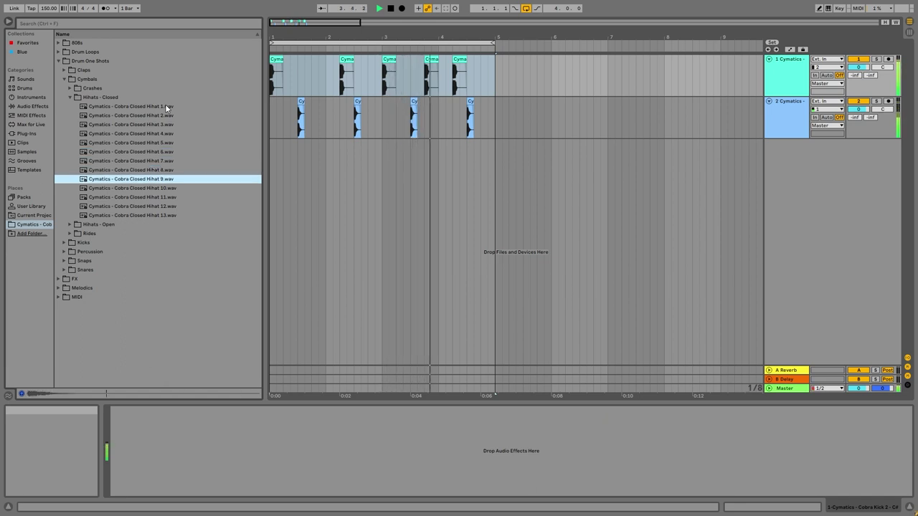
key(Down)
key(Down)
key(Up)
key(Up)
key(Up)
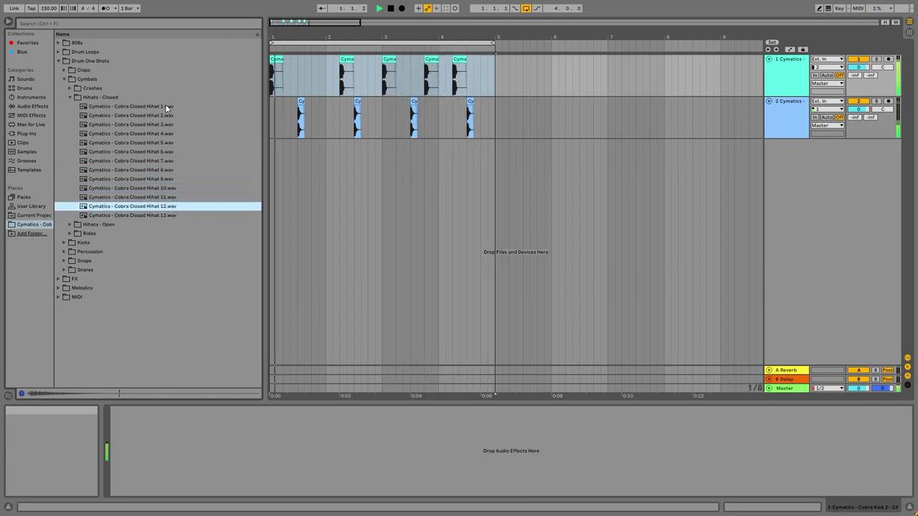
key(Up)
key(Up)
key(Up)
key(Up)
key(Up)
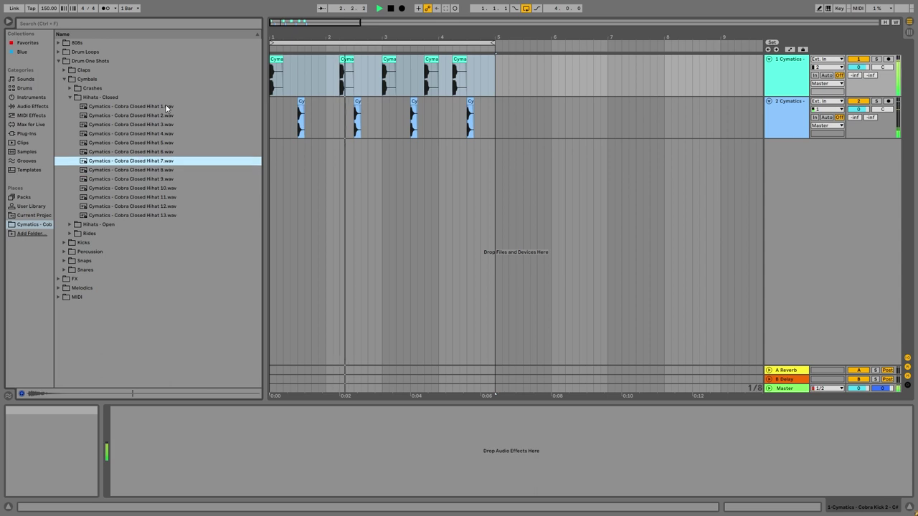
key(Up)
key(Up)
key(Up)
key(Up)
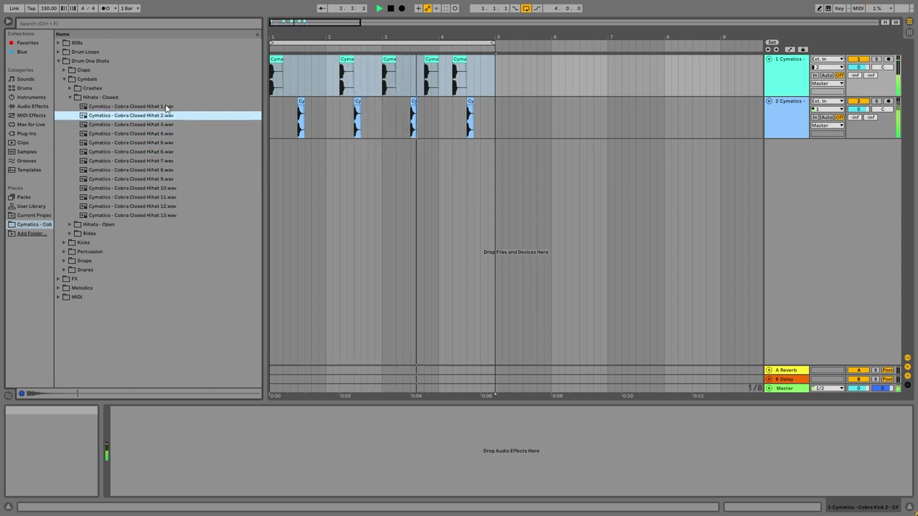
Step: Place the Cymatics - Cobra Closed Hihat 1 sample on a new audio track at the start of bar 1
key(Down)
key(Up)
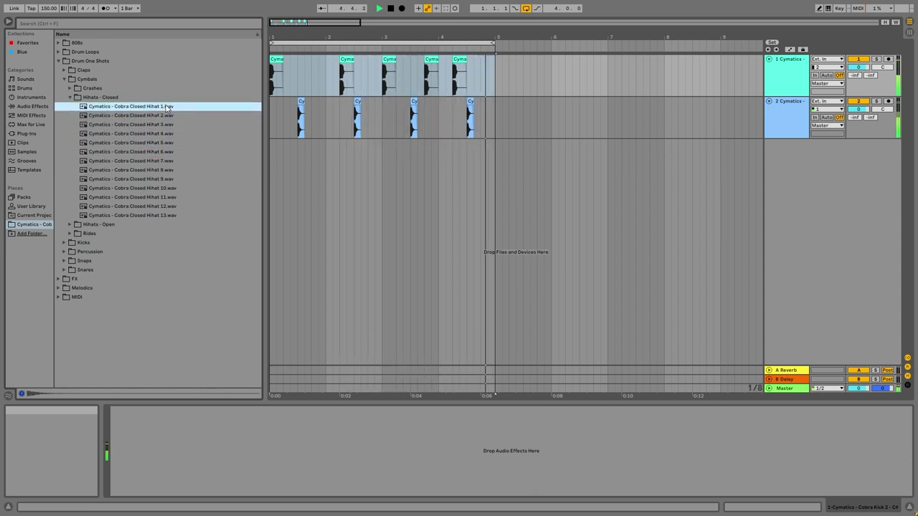
drag(161, 108, 271, 149)
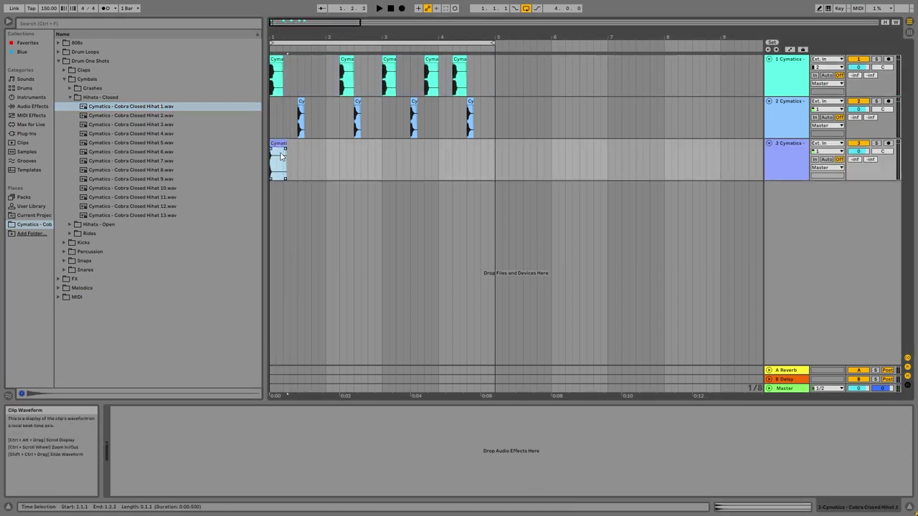
Step: Try filling the track with back-to-back duplicates of the untrimmed hi-hat clip, and undo the copies
key(ctrl+d)
key(ctrl+d)
key(ctrl+d)
key(ctrl+d)
key(ctrl+d)
key(ctrl+d)
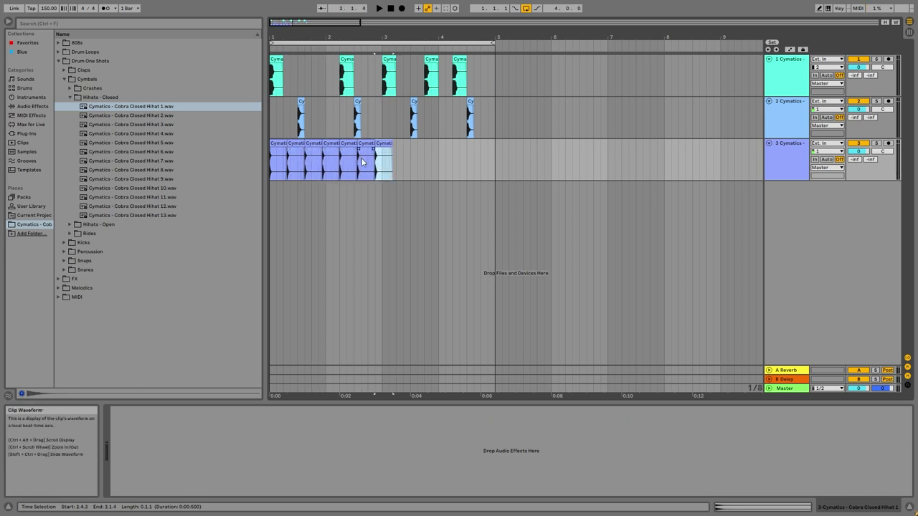
key(ctrl+z)
key(ctrl+z)
key(ctrl+z)
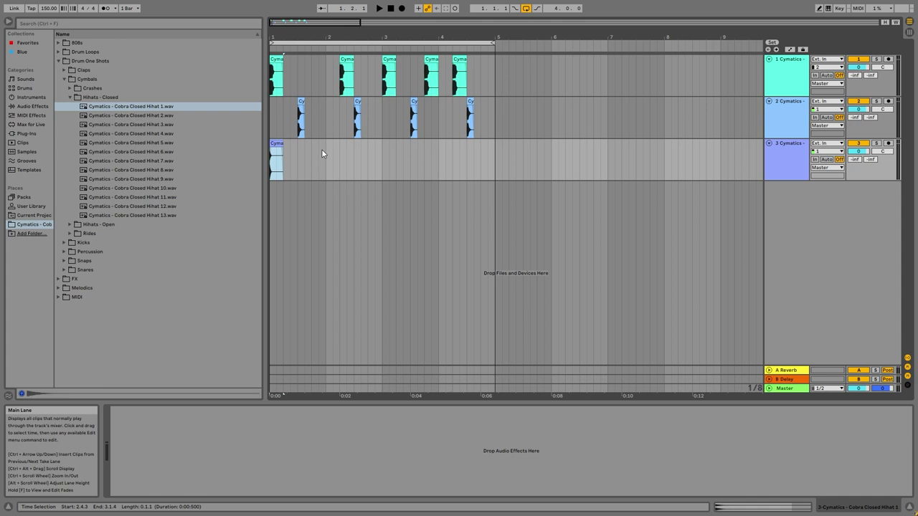
Step: Loop bar 1 and play it, extending the loop end to the start of bar 3
drag(298, 34, 298, 36)
drag(369, 167, 270, 175)
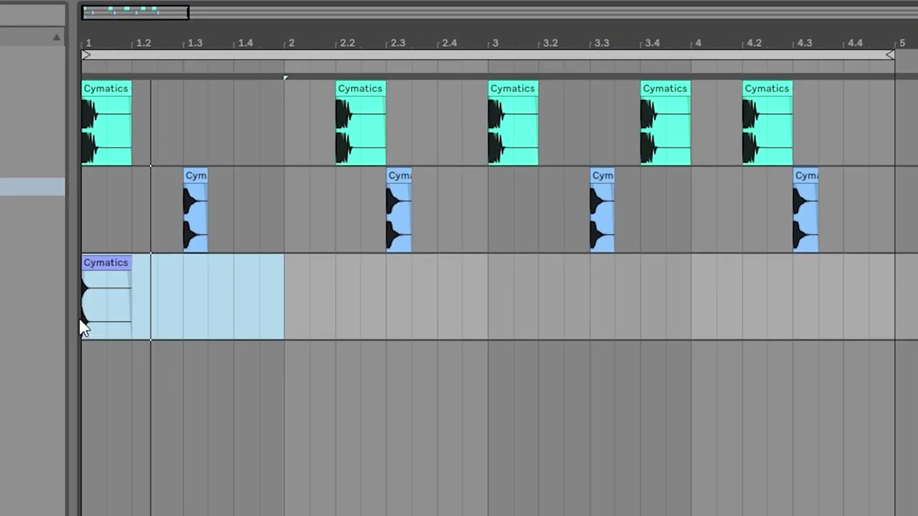
drag(293, 297, 85, 310)
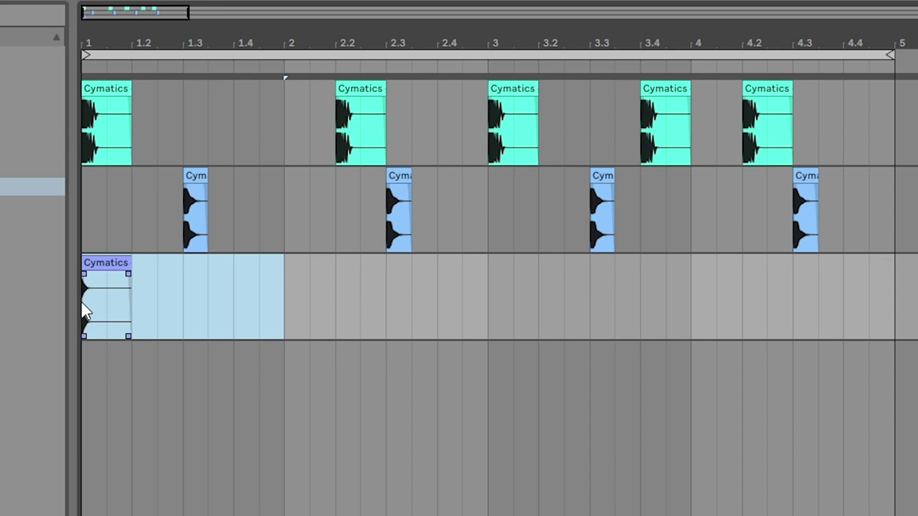
key(ctrl+l)
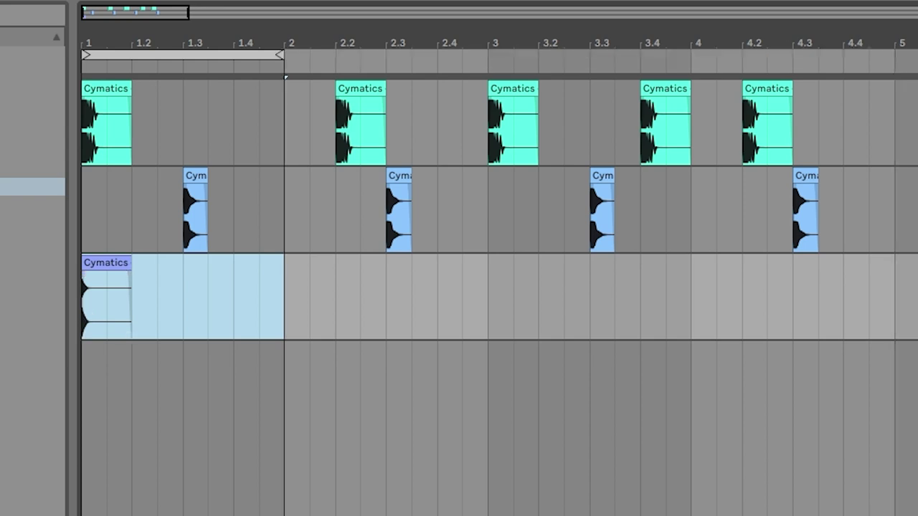
key(space)
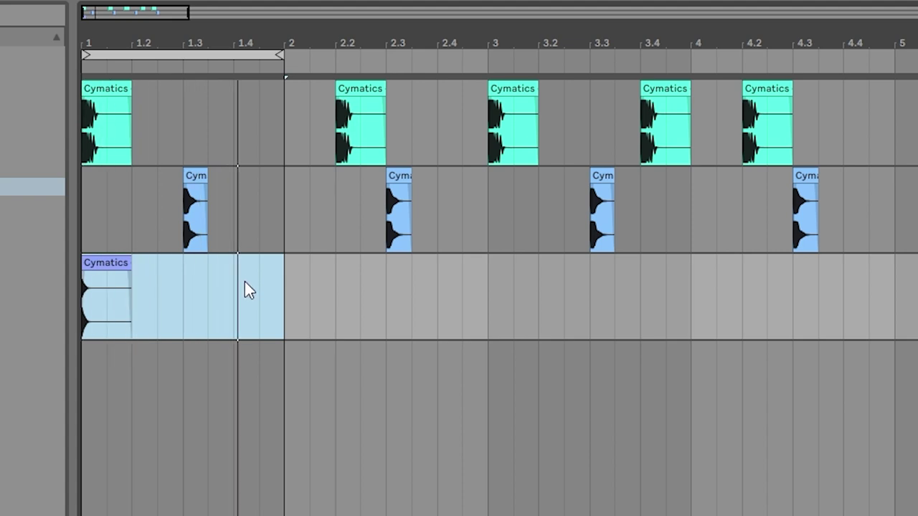
drag(280, 54, 485, 71)
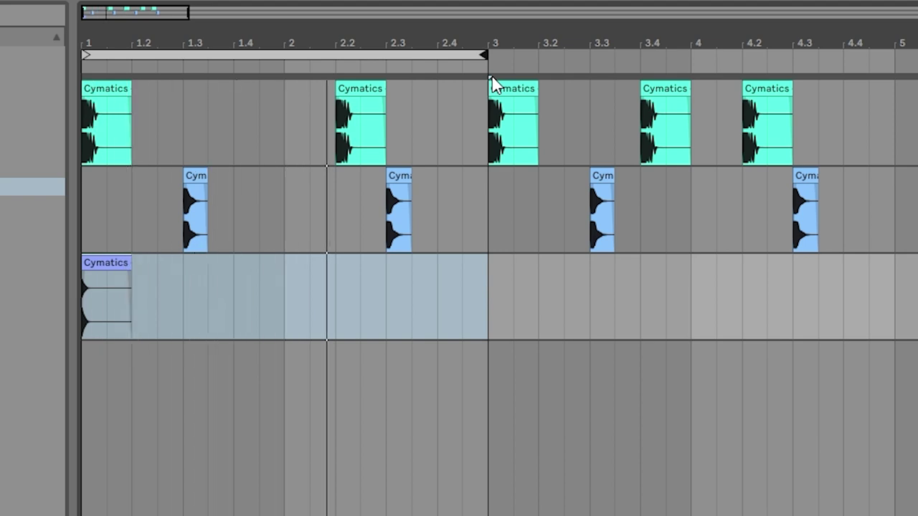
Step: Try out the grid options with time selections over bar 1 and from bar 2 onward on the hi-hat track
click(101, 301)
click(183, 300)
drag(287, 290, 86, 302)
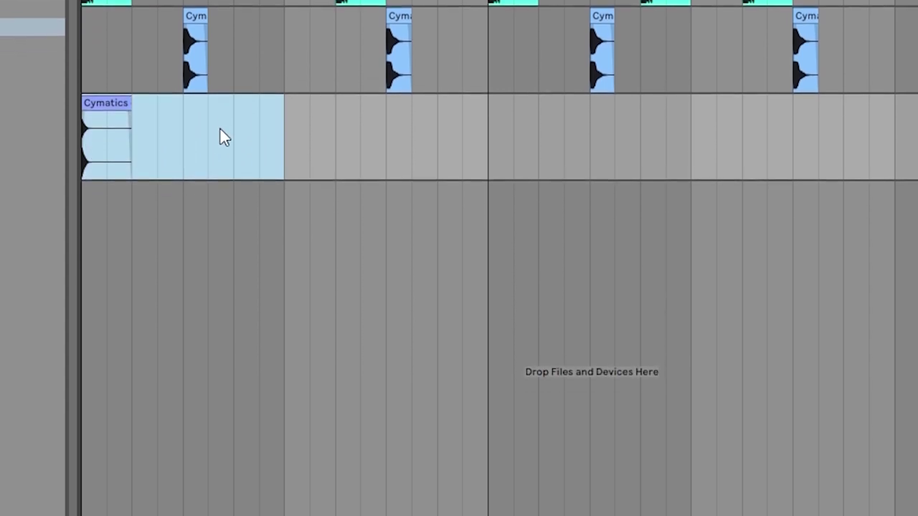
right_click(222, 296)
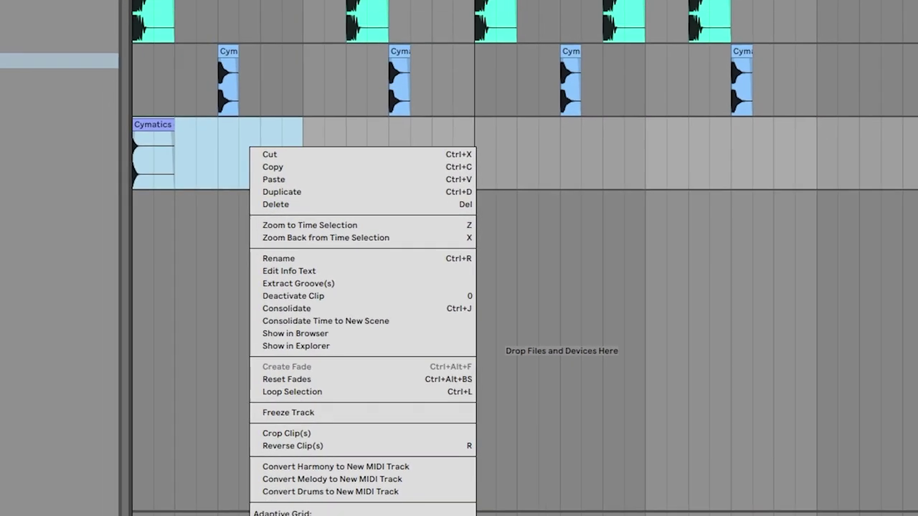
click(243, 469)
drag(278, 226, 151, 230)
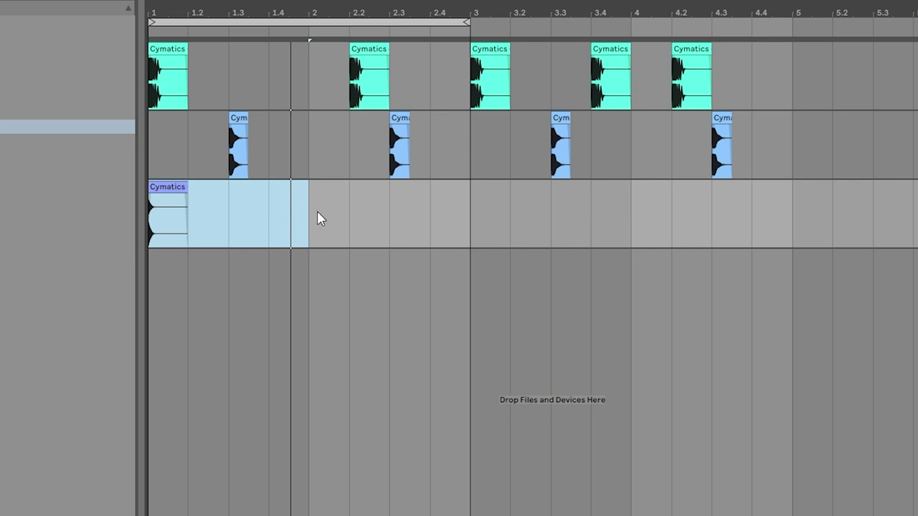
drag(322, 222, 843, 246)
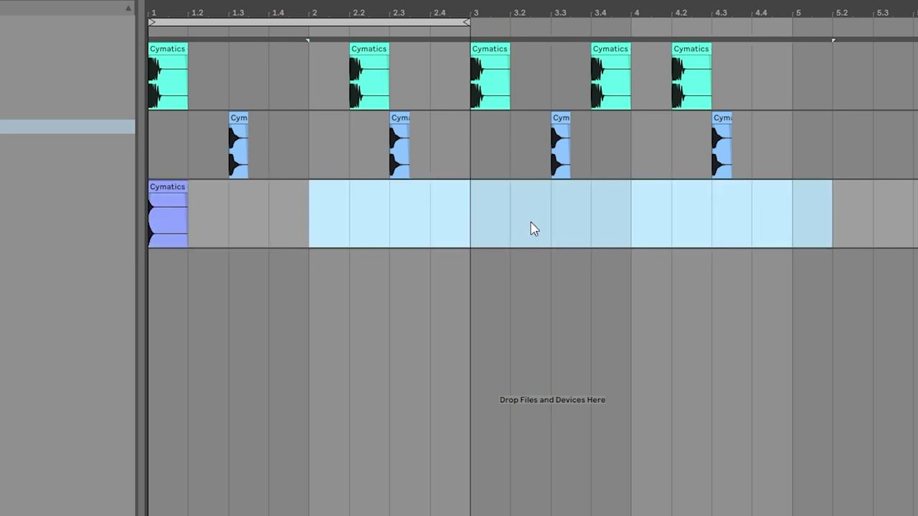
right_click(260, 225)
click(320, 395)
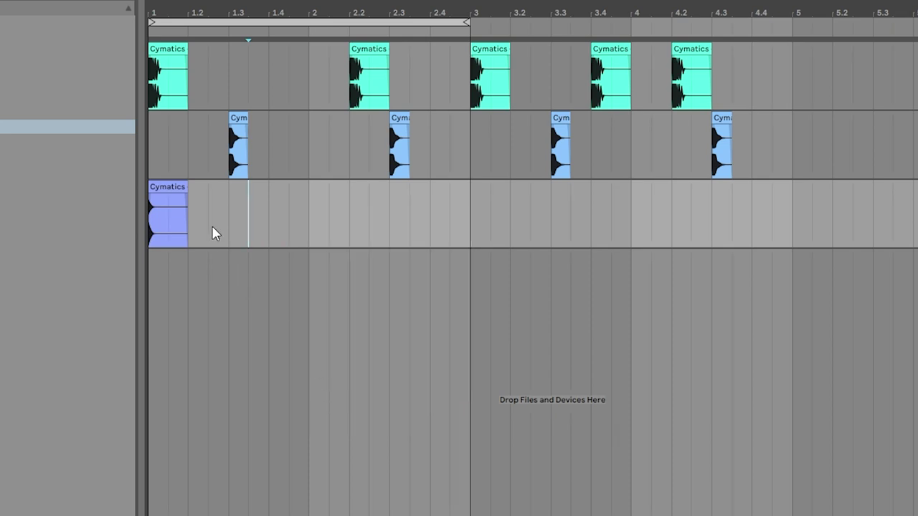
Step: Shorten the hi-hat clip to an eighth note and duplicate it seven times to fill bar 1
drag(188, 190, 170, 186)
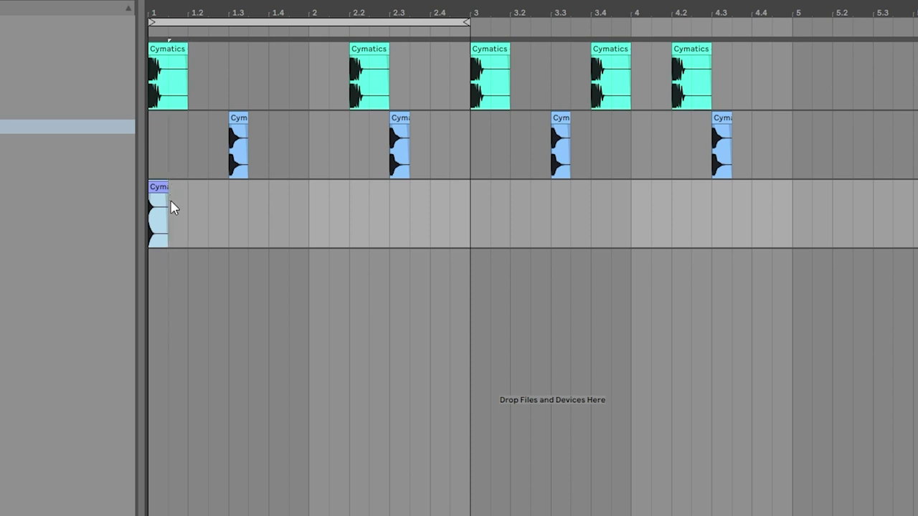
key(super)
key(super)
key(ctrl+d)
key(ctrl+d)
key(ctrl+d)
key(ctrl+d)
key(ctrl+d)
key(ctrl+d)
key(ctrl+d)
click(155, 190)
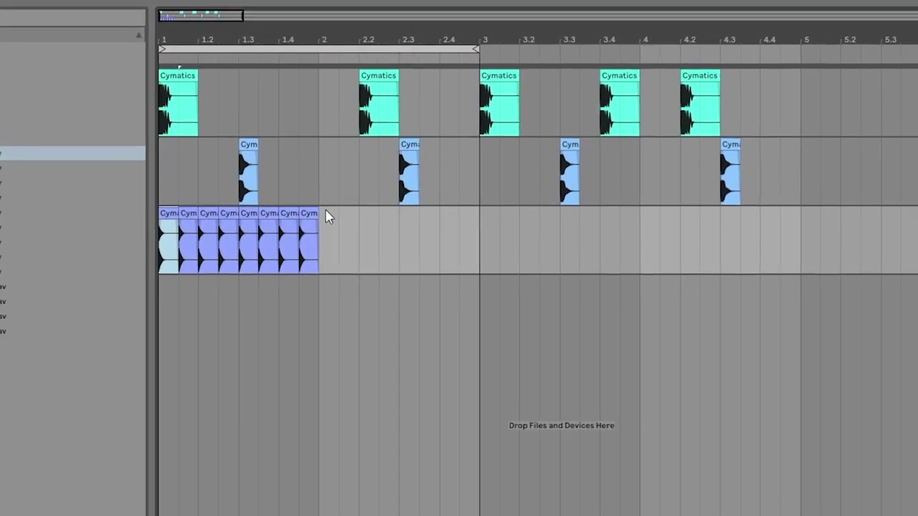
Step: Duplicate the eight hi-hat clips of bar 1 into bar 2
click(343, 235)
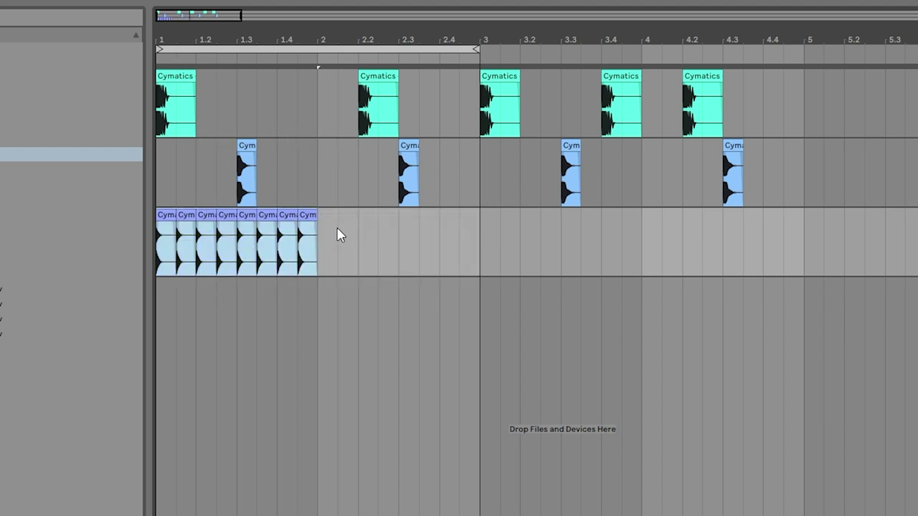
click(319, 240)
click(129, 242)
key(ctrl+d)
Step: Delete every second hi-hat clip in bar 2
click(348, 219)
right_click(349, 220)
click(393, 273)
click(389, 230)
right_click(392, 227)
click(421, 274)
right_click(426, 215)
click(445, 267)
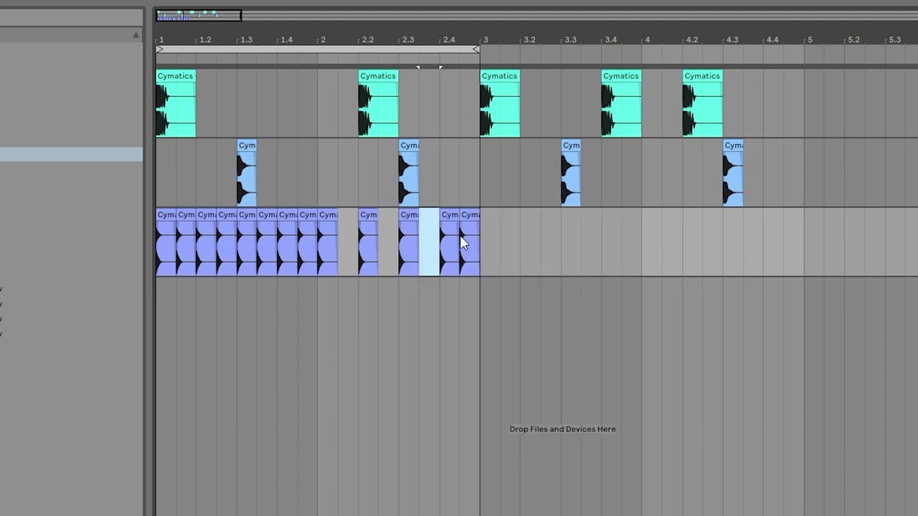
right_click(460, 235)
click(492, 272)
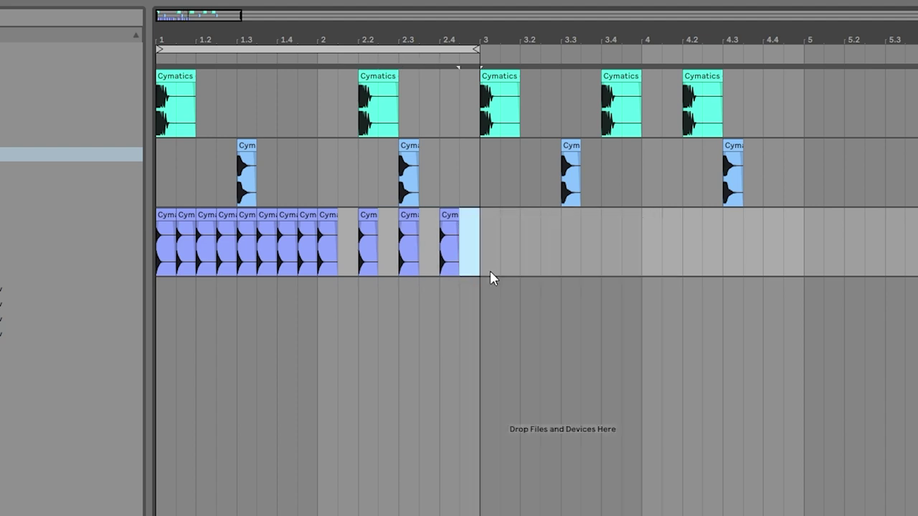
Step: Play the two-bar loop and compare the hi-hat rhythm of bar 1 with that of bar 2
click(328, 213)
key(space)
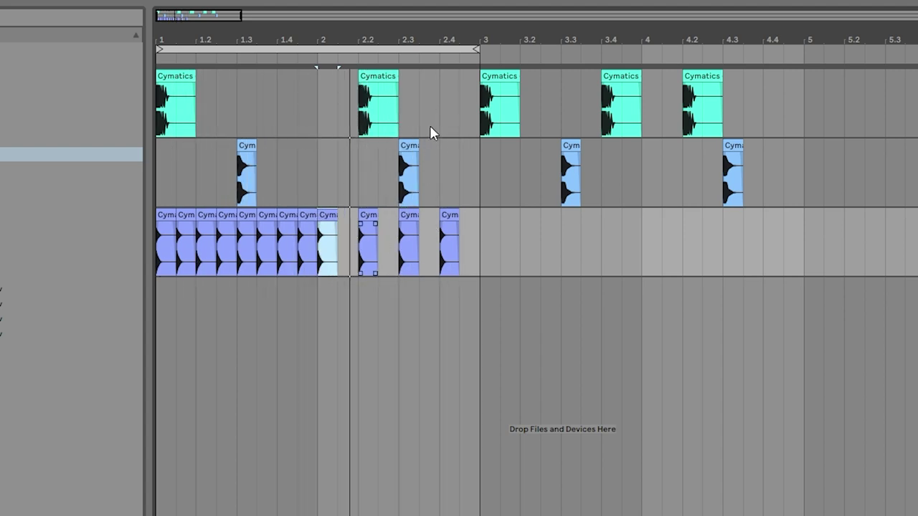
click(210, 231)
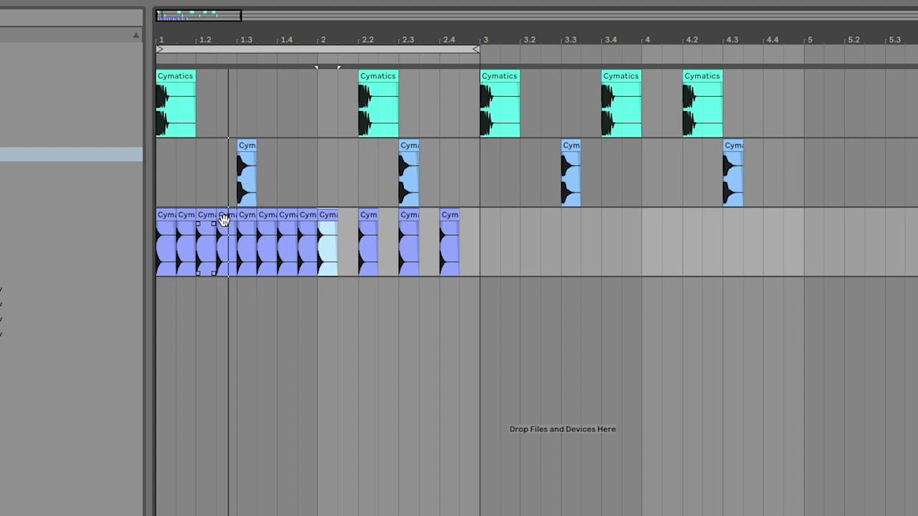
click(174, 220)
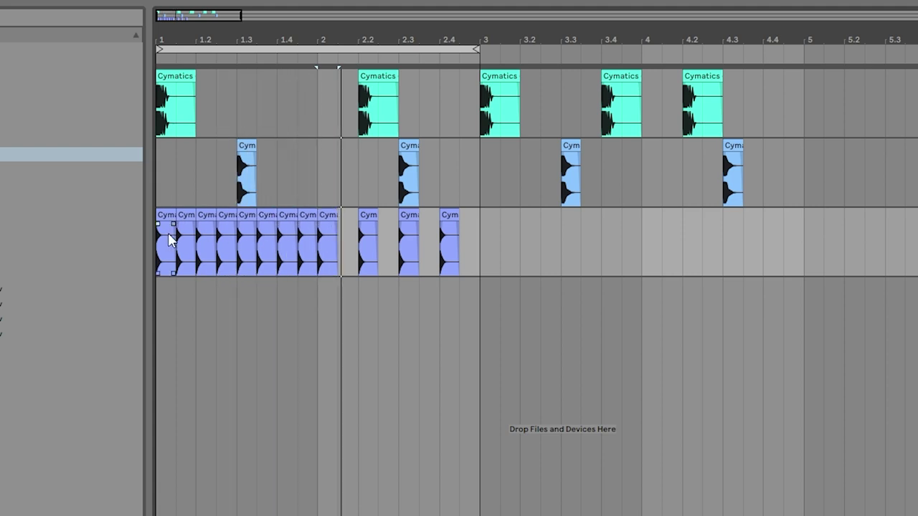
click(186, 216)
click(226, 215)
click(246, 215)
click(307, 215)
click(327, 215)
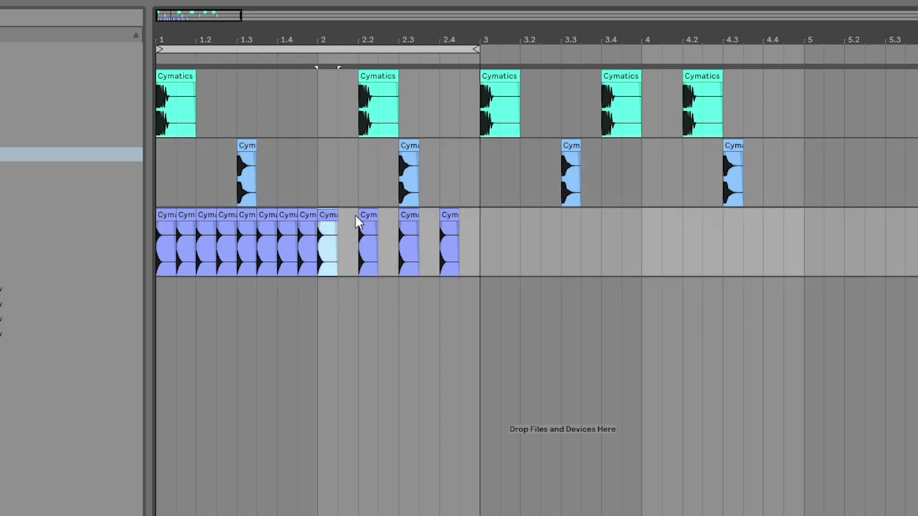
click(159, 215)
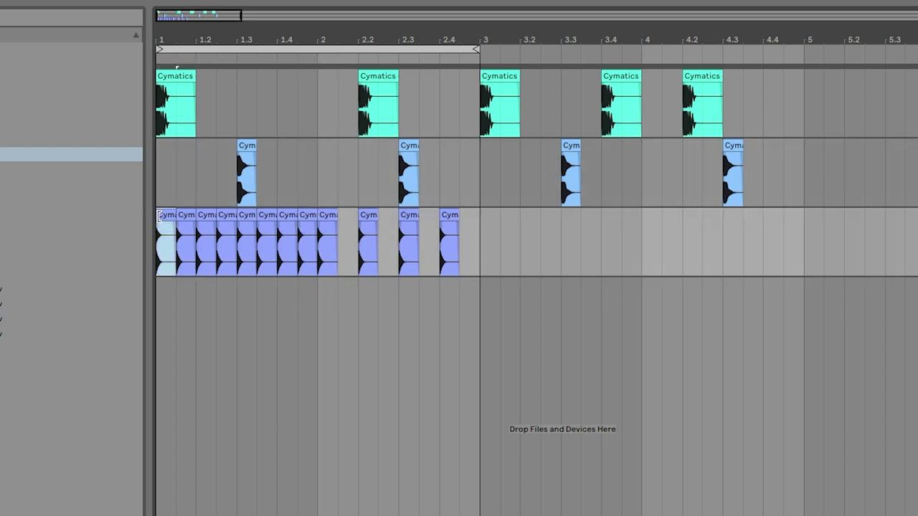
key(space)
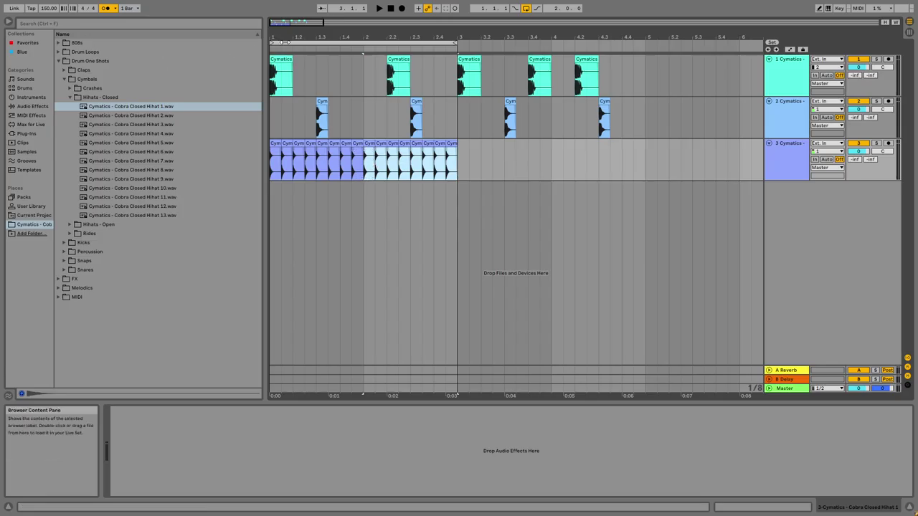
Step: Set the tempo to 150 BPM and clear the kick and snare clips from bar 3 onward
key(space)
mouse_move(48, 8)
mouse_down()
mouse_move(48, 76)
mouse_move(48, 0)
mouse_move(47, 10)
mouse_up()
key(space)
text(50)
key(Return)
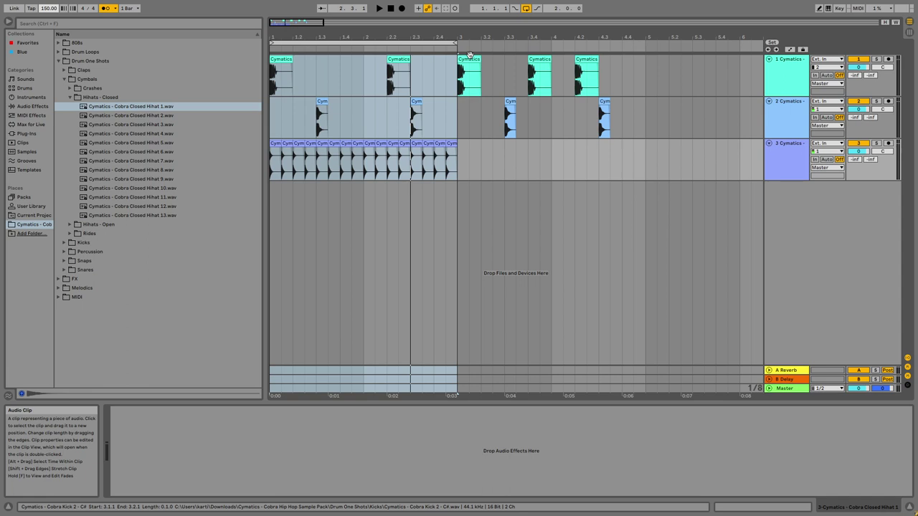
key(ctrl+z)
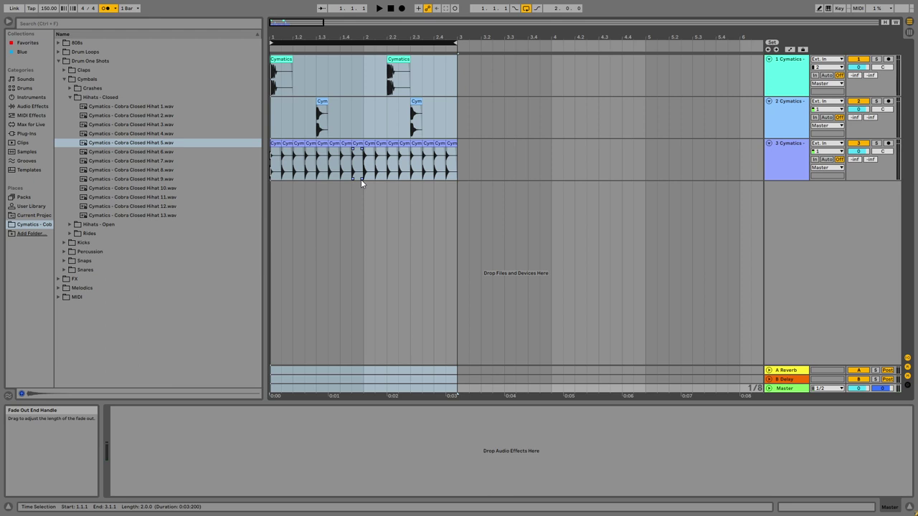
Step: Place the Cobra Closed Hihat 5 sample on a new audio track at beat 1.2, and delete that track
drag(164, 143, 295, 191)
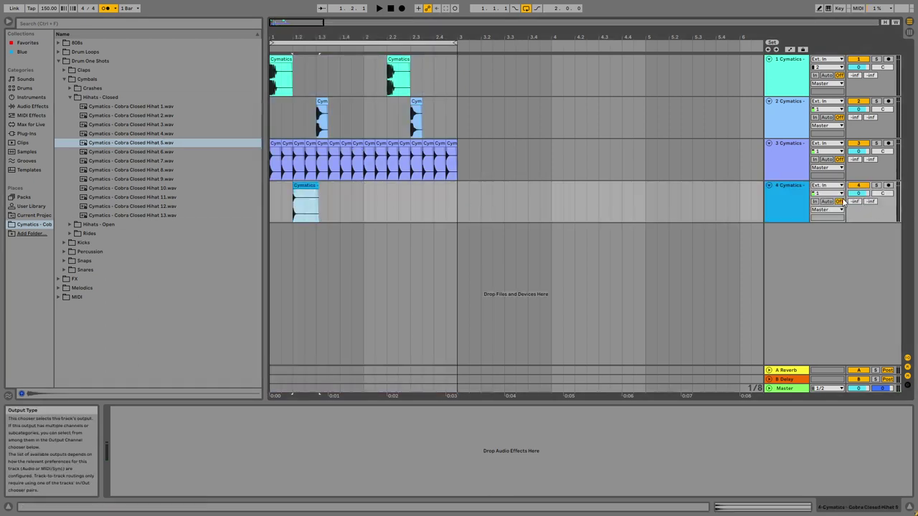
right_click(784, 195)
click(801, 224)
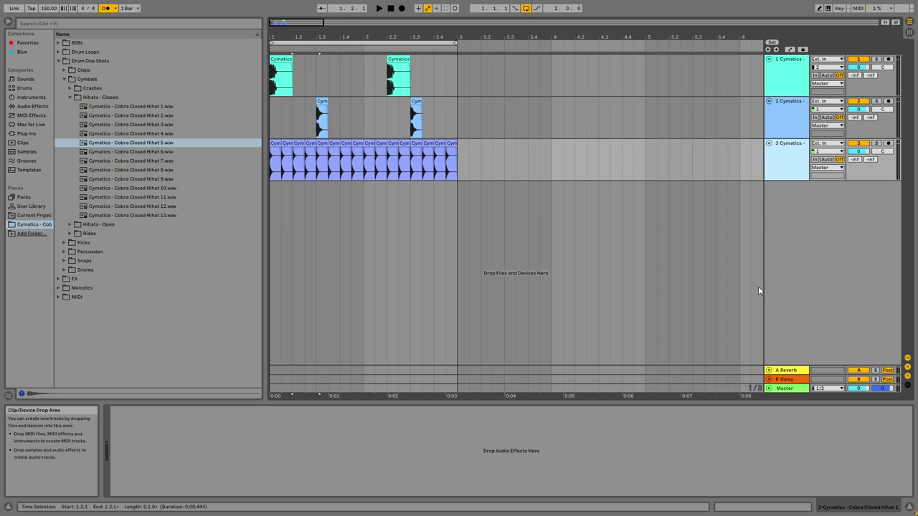
Step: Insert a MIDI track below the hi-hat track and show the Instruments category in the browser
right_click(803, 230)
click(825, 240)
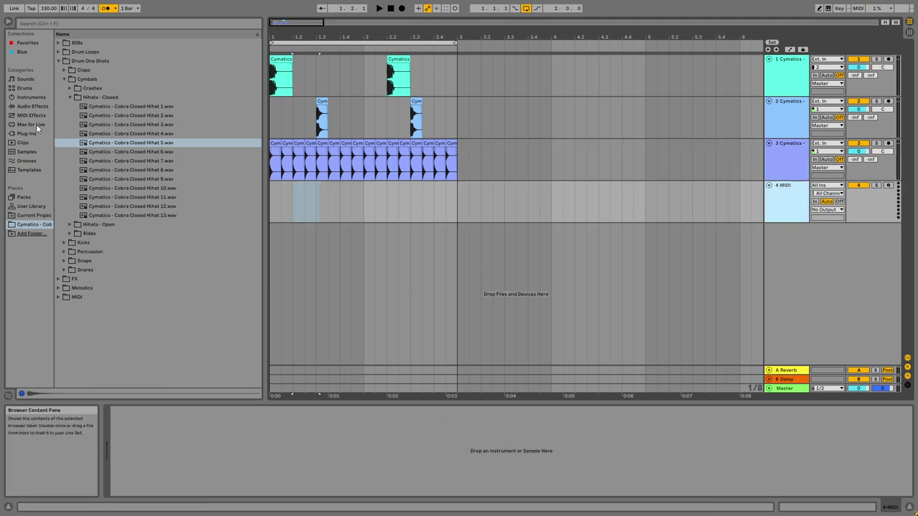
click(27, 97)
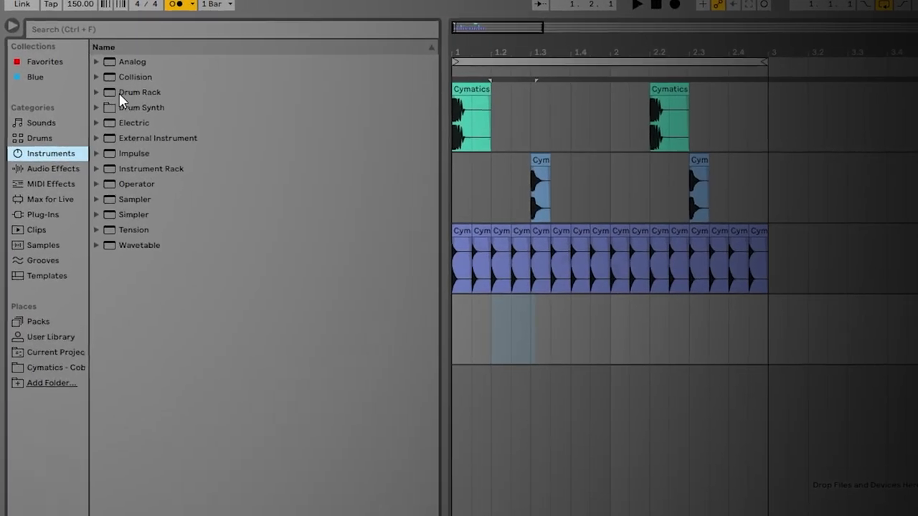
Step: Look through the Impulse presets and the sound folders of the Analog instrument in the browser
click(98, 156)
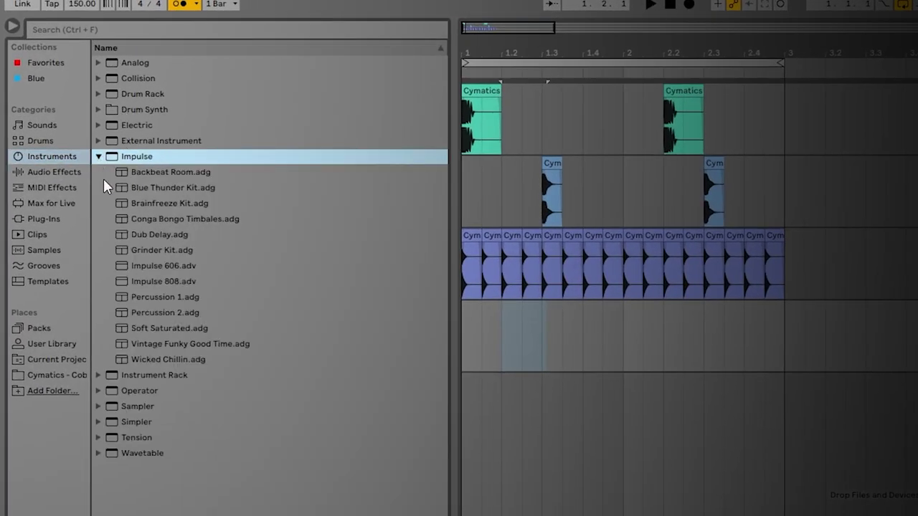
click(98, 63)
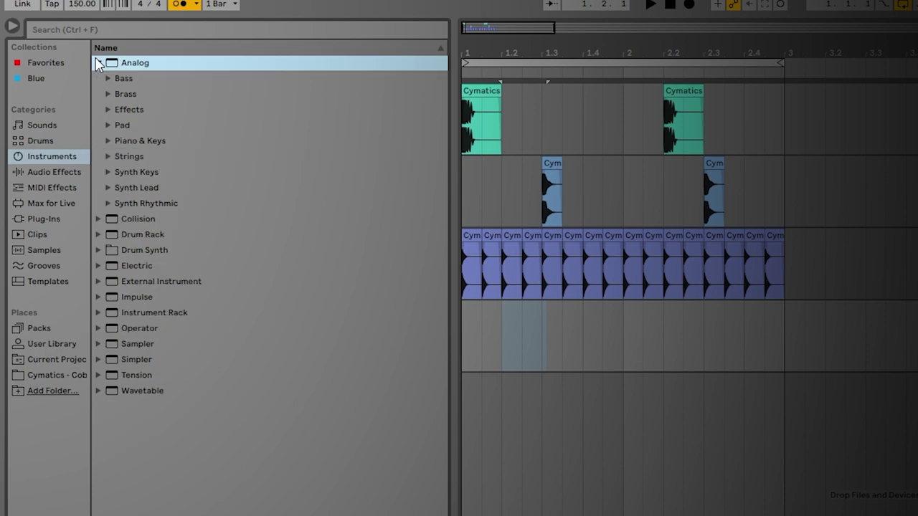
click(103, 127)
click(103, 142)
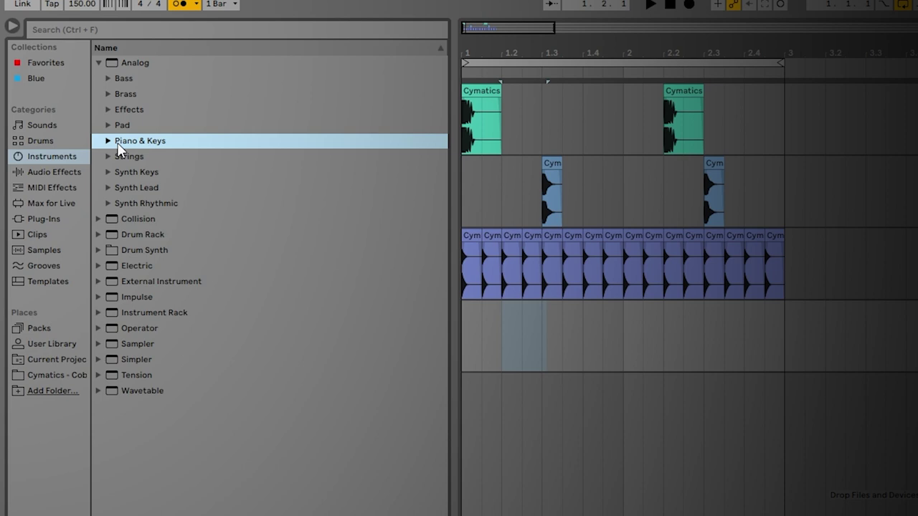
Step: Show the Piano & Keys presets of the Sounds category and select Grand Piano.adg
click(58, 124)
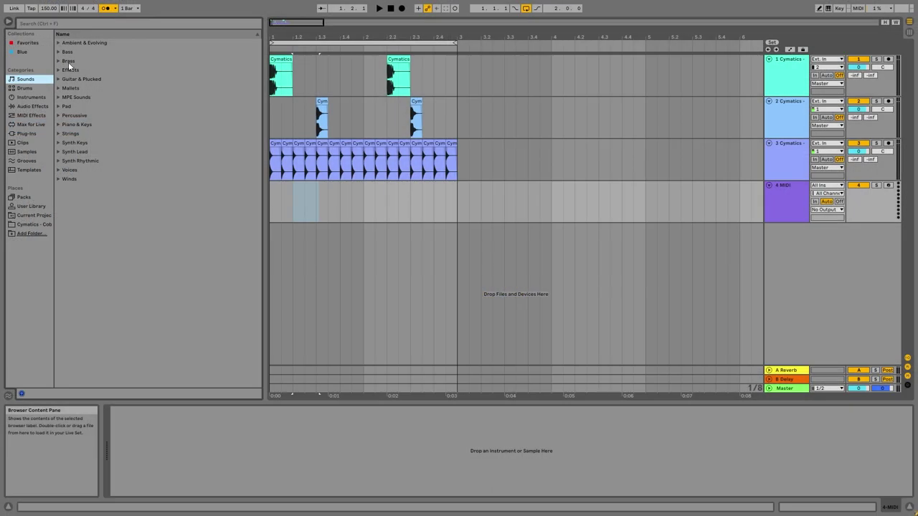
click(58, 124)
scroll(93, 144, down, 3)
scroll(99, 163, down, 4)
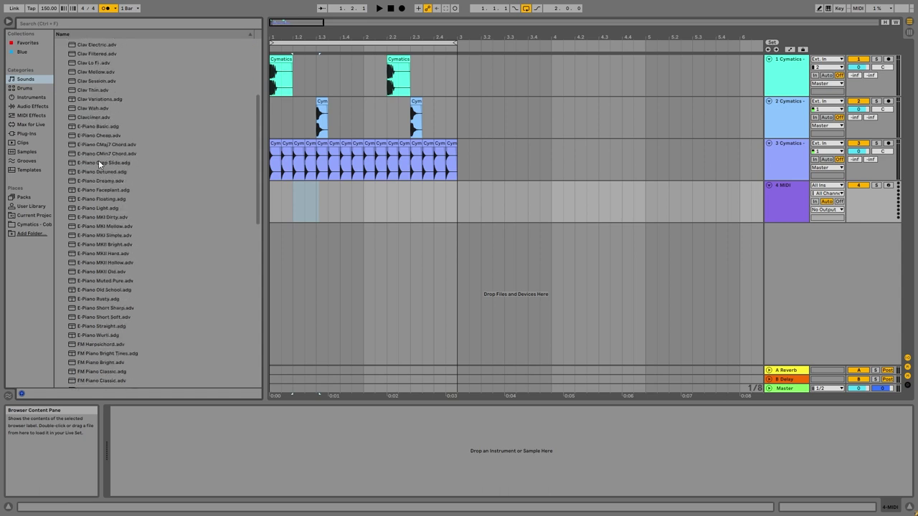
scroll(101, 154, down, 6)
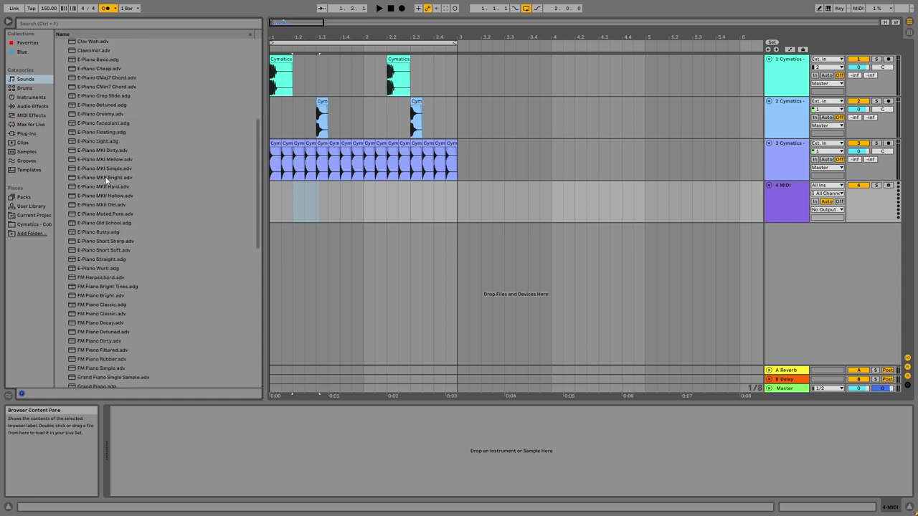
scroll(108, 212, down, 2)
drag(99, 319, 151, 213)
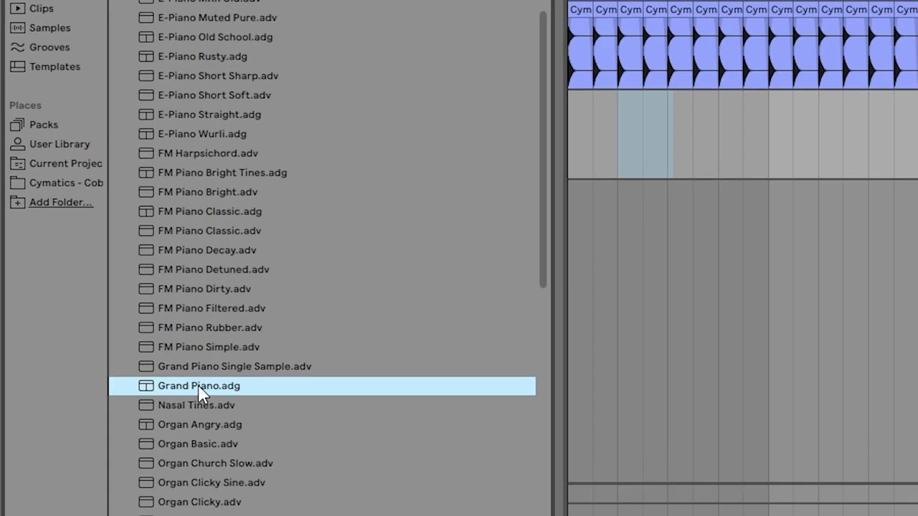
Step: Try two ways of loading Grand Piano.adg onto the MIDI track, undoing each load
drag(170, 146, 917, 363)
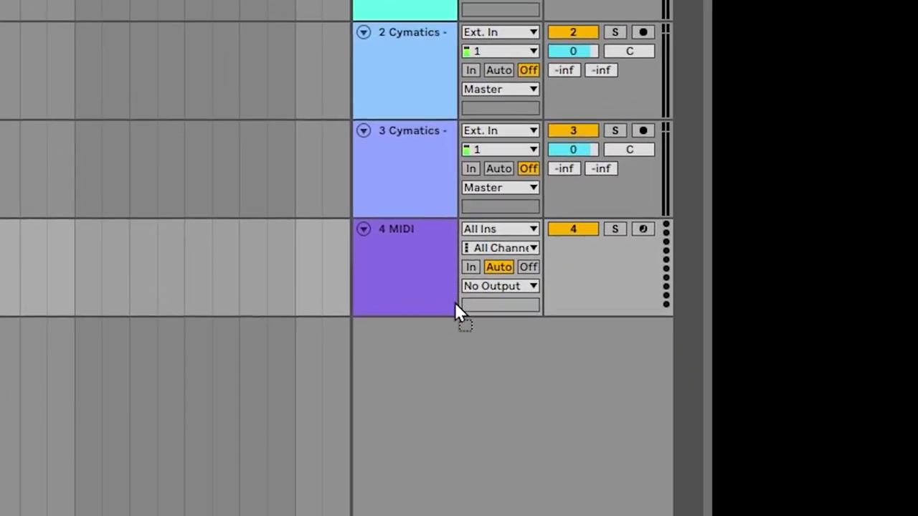
drag(455, 303, 408, 147)
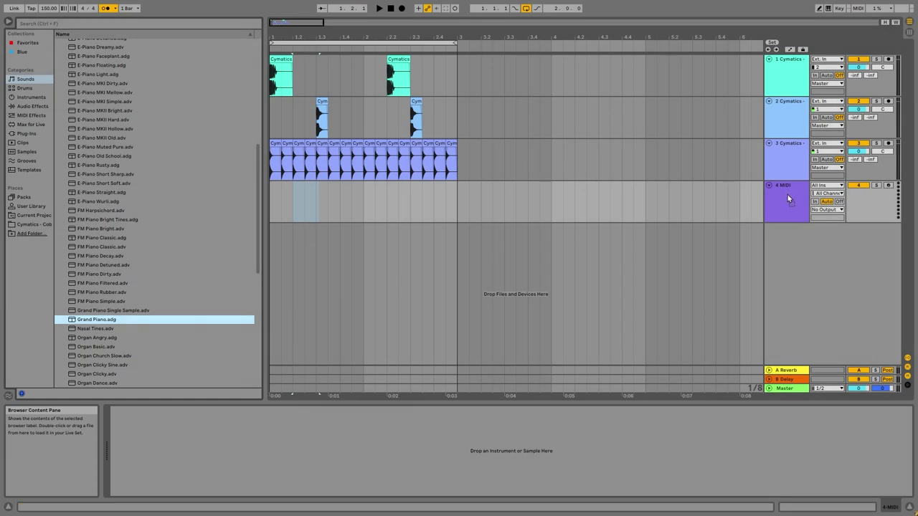
click(786, 195)
key(Return)
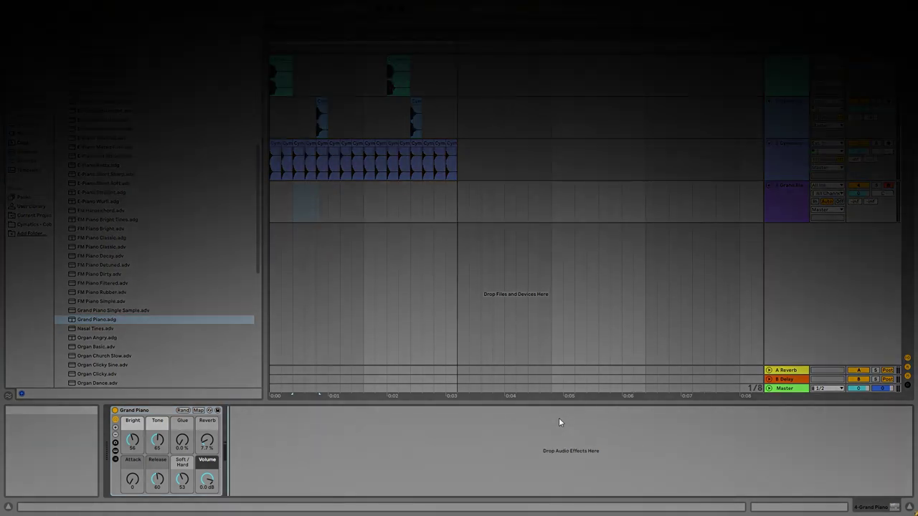
key(ctrl+z)
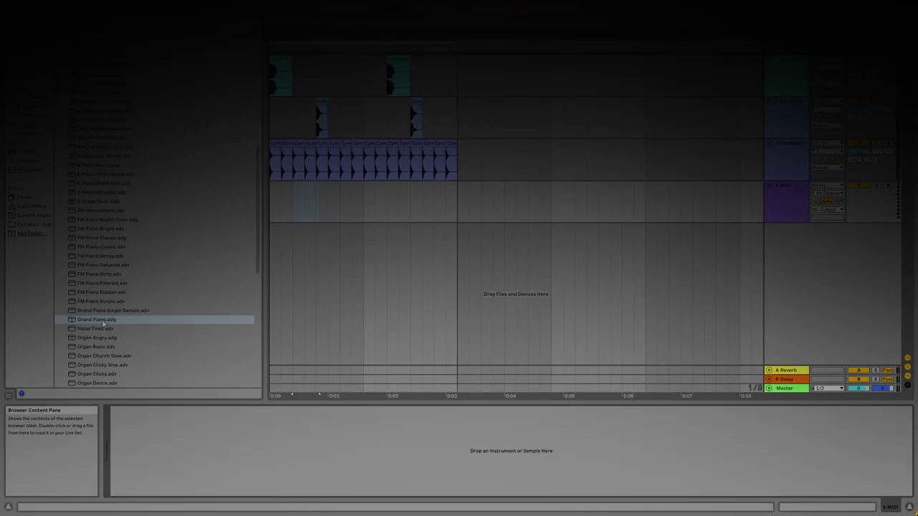
double_click(103, 324)
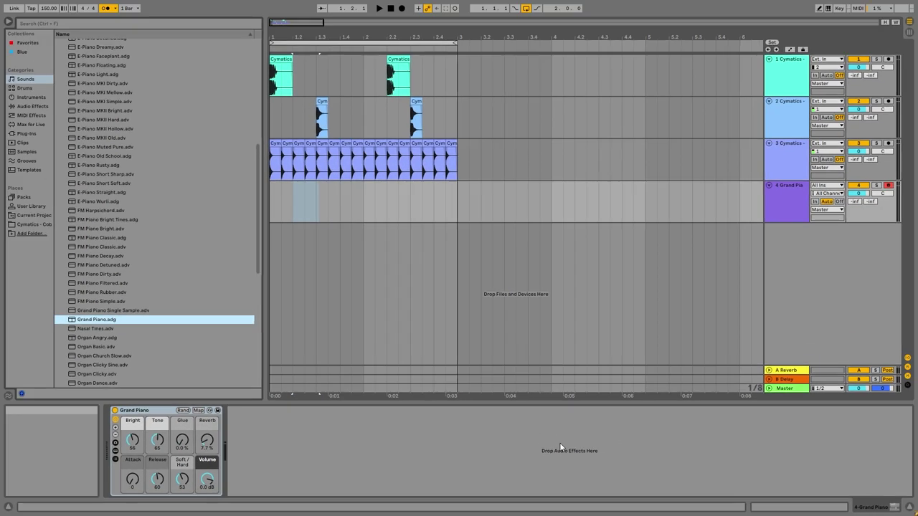
key(ctrl+z)
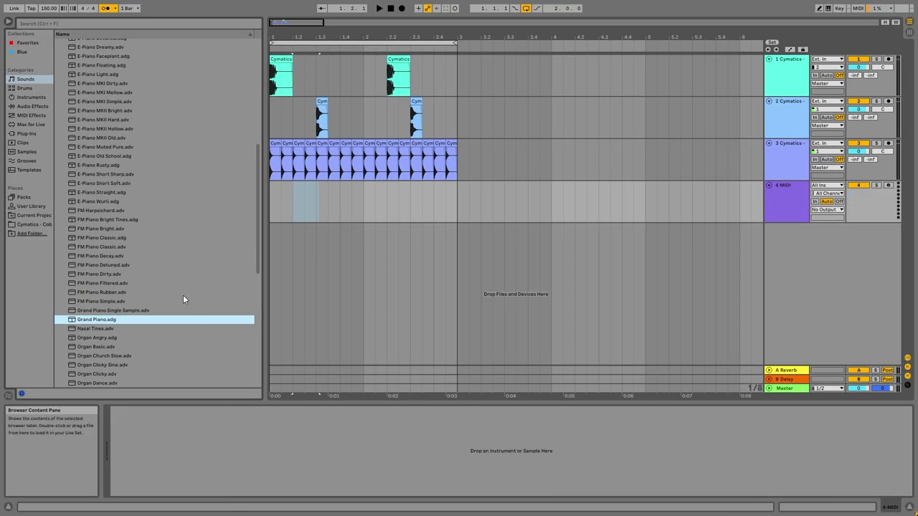
Step: Load Grand Piano.adg onto the MIDI track, and compare its device view with that of the kick track
drag(79, 323, 214, 444)
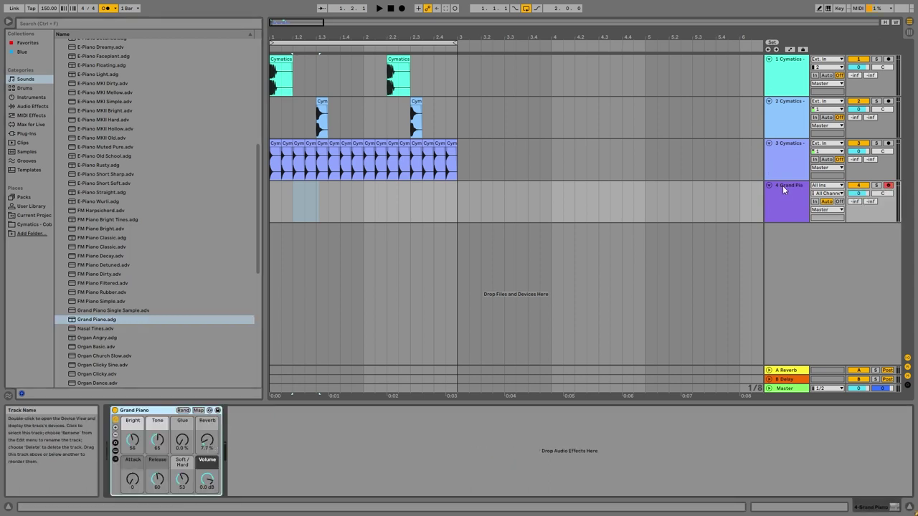
click(793, 85)
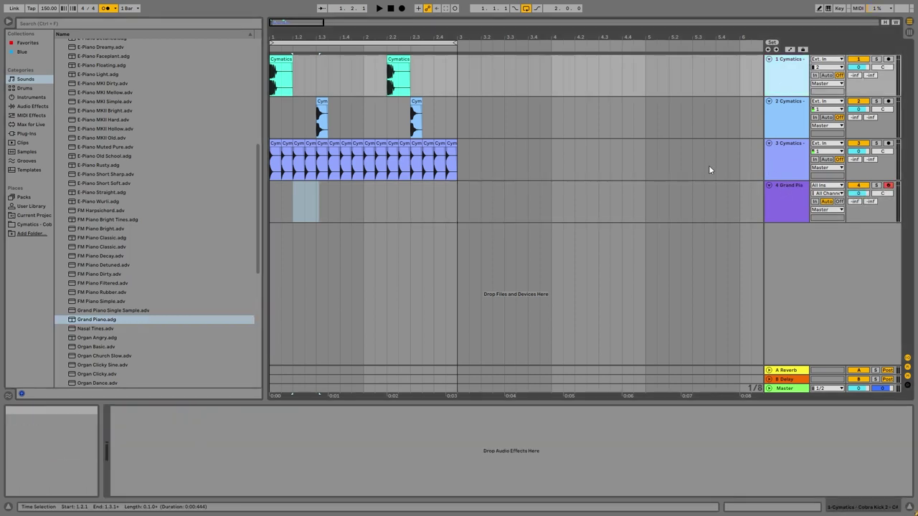
click(778, 204)
mouse_move(119, 318)
mouse_down()
mouse_move(108, 320)
mouse_move(308, 182)
mouse_move(326, 206)
mouse_move(818, 210)
mouse_move(654, 284)
mouse_move(417, 454)
mouse_move(147, 348)
mouse_move(111, 320)
mouse_up()
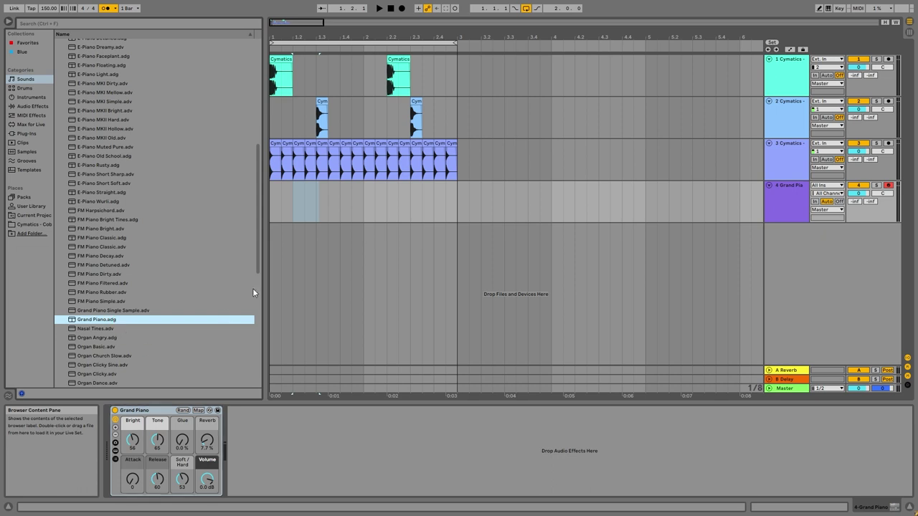
Step: Insert an empty MIDI clip across the two looped bars of the Grand Piano track, and delete that clip
click(413, 44)
click(414, 45)
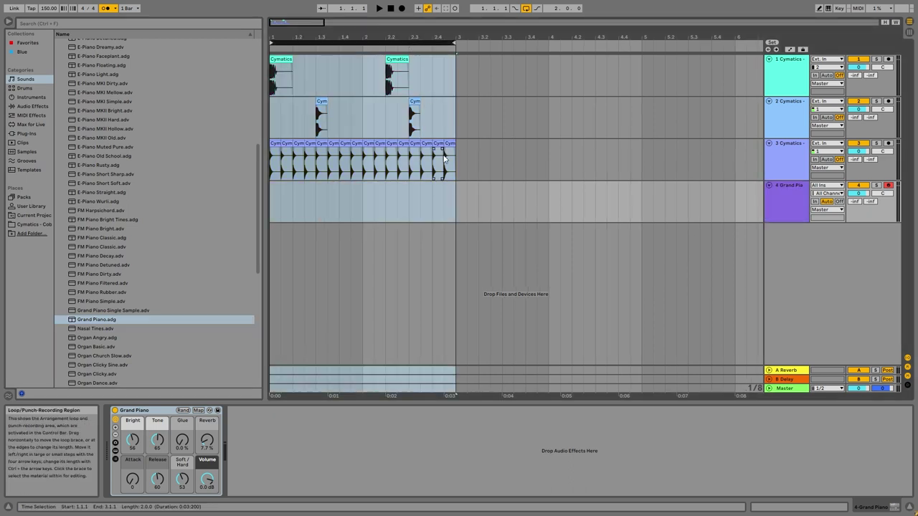
click(449, 198)
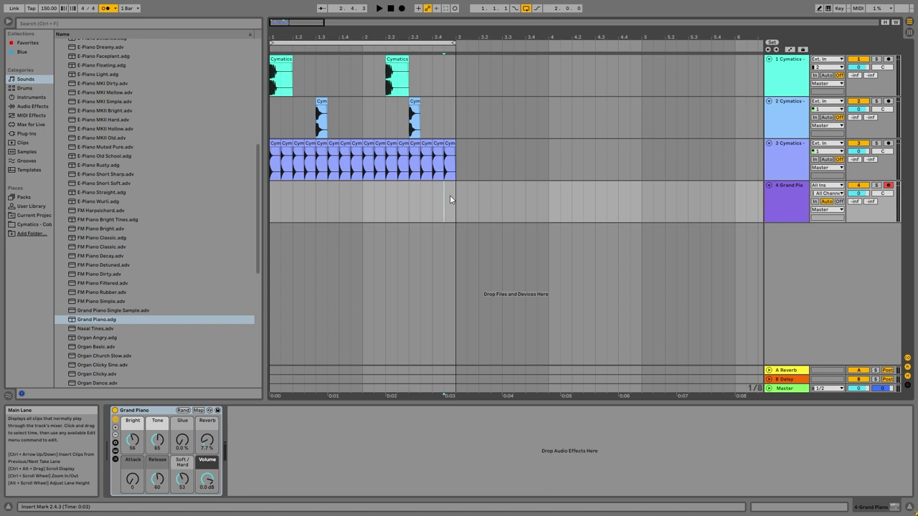
click(455, 215)
drag(455, 216, 274, 202)
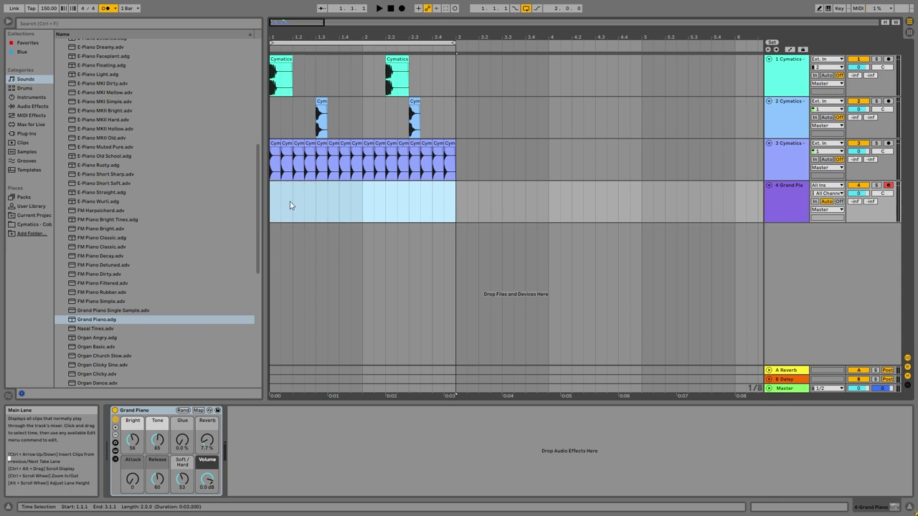
key(ctrl+shift+m)
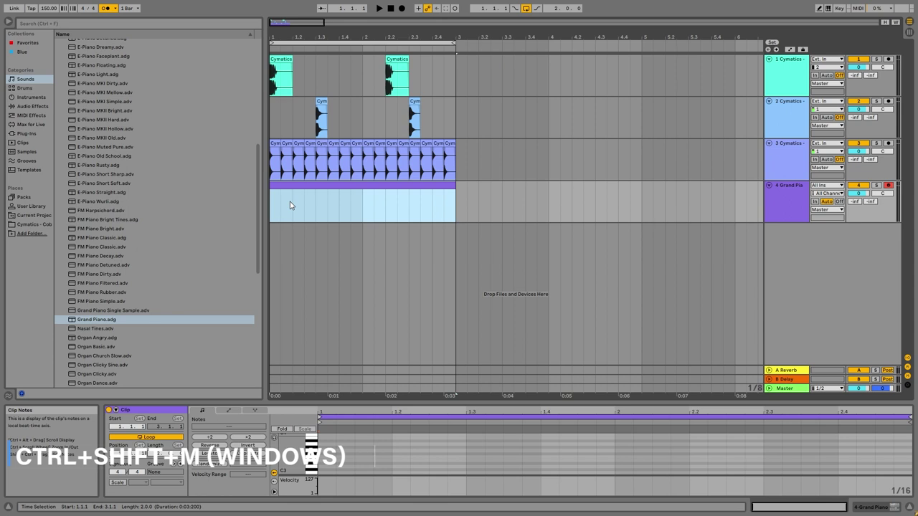
right_click(315, 188)
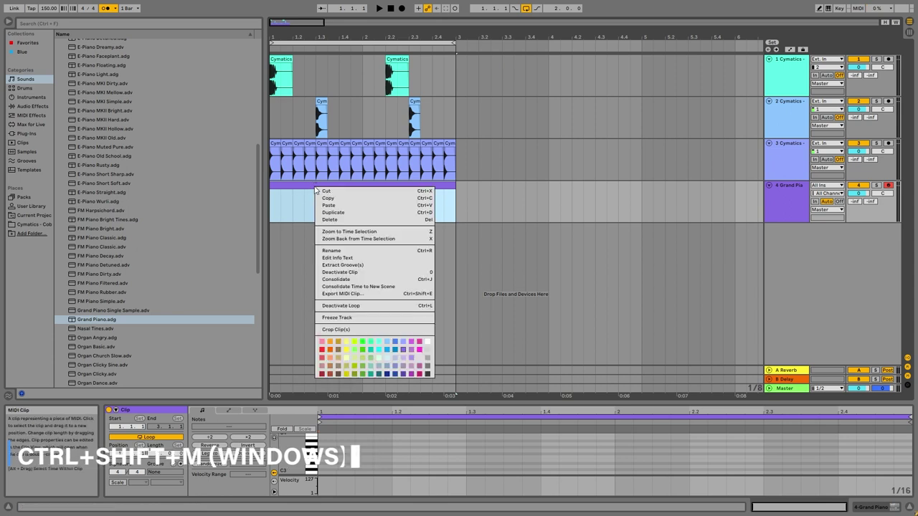
click(330, 220)
Step: Insert an empty MIDI clip from bar 1 to bar 3 on the Grand Piano track
drag(456, 197, 271, 208)
right_click(281, 192)
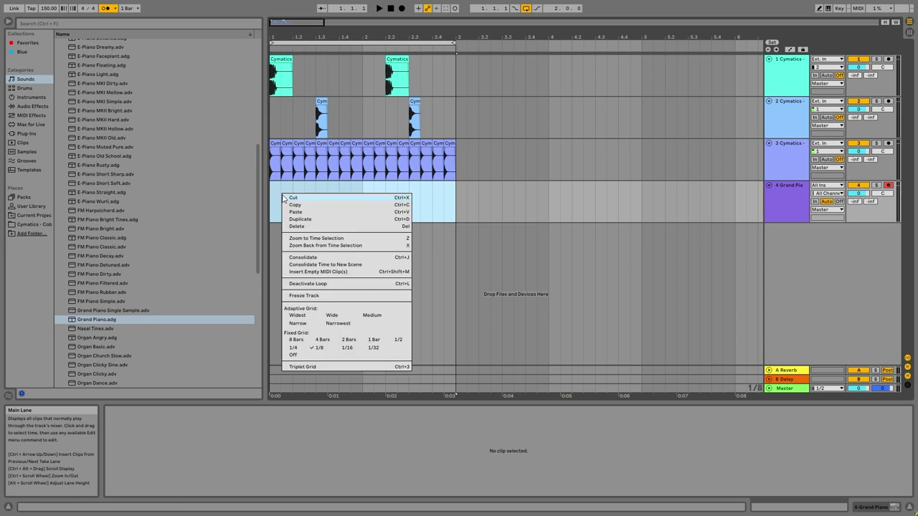
click(313, 273)
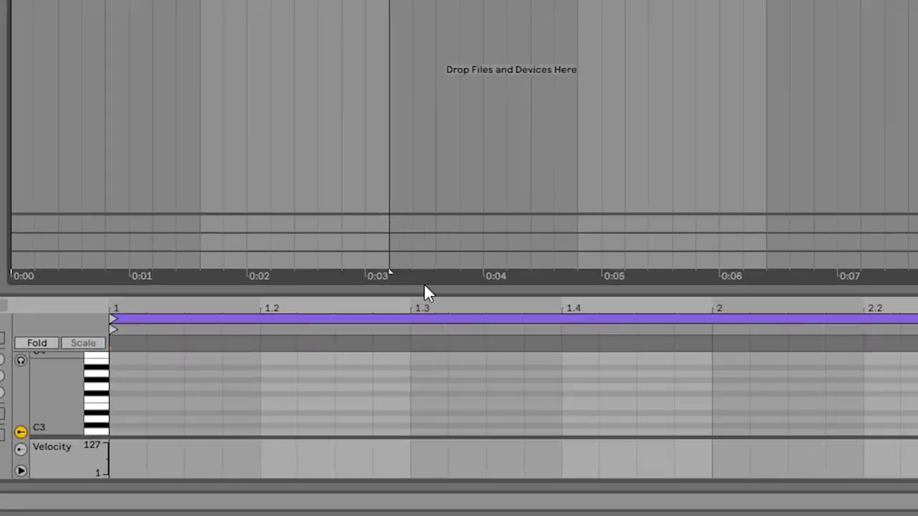
Step: Enlarge the clip's note editor, turn on its note preview, and audition piano keys
drag(660, 283, 670, 236)
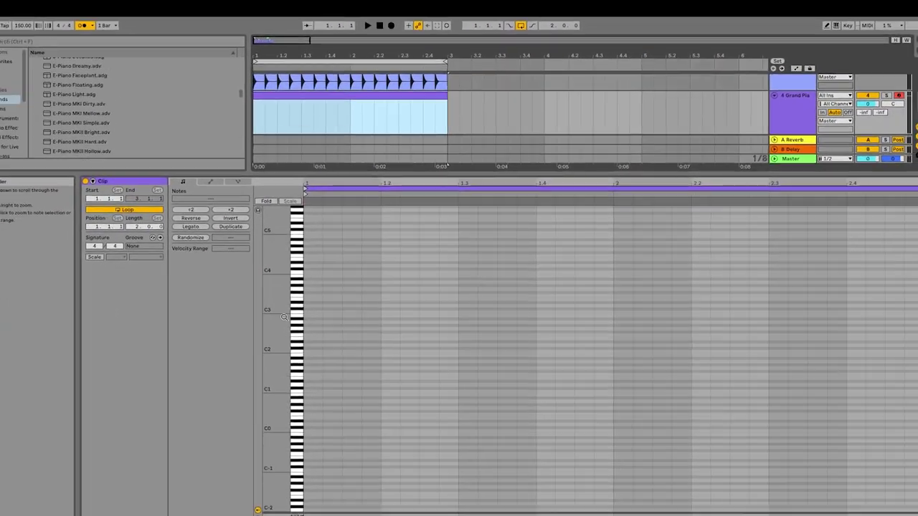
click(297, 317)
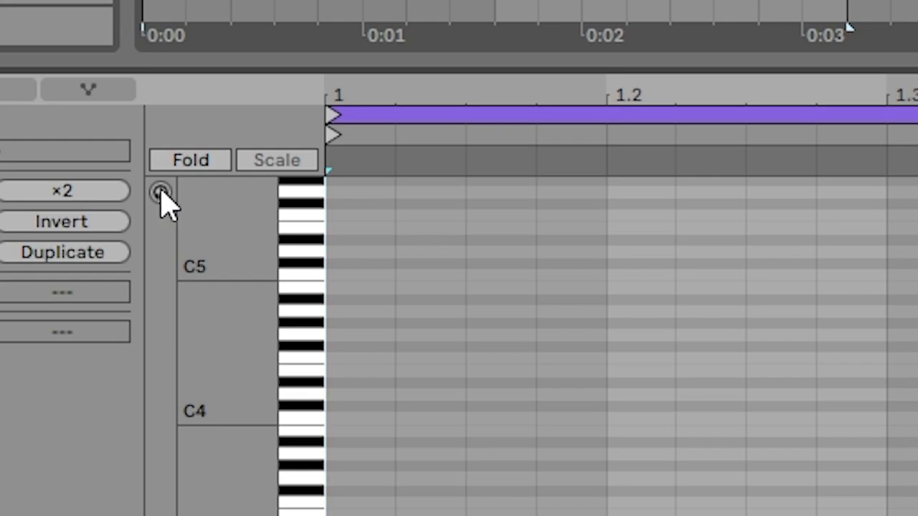
click(160, 194)
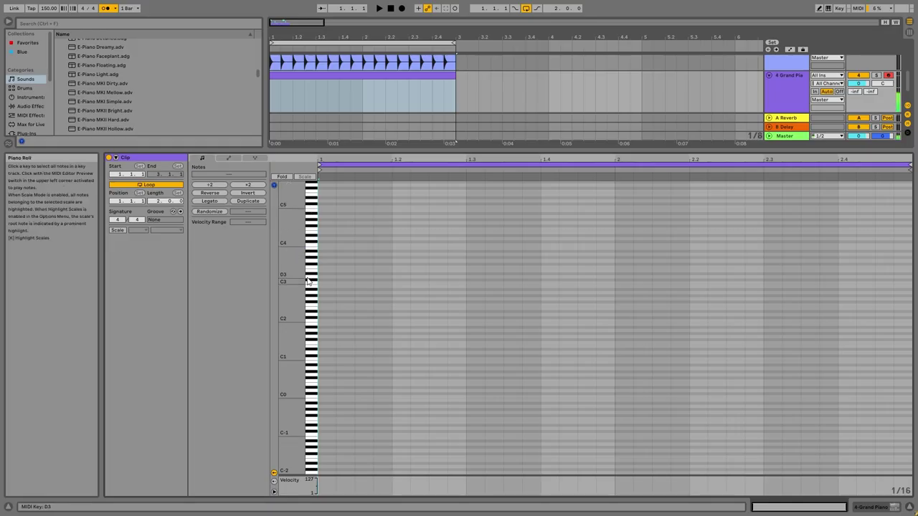
click(312, 362)
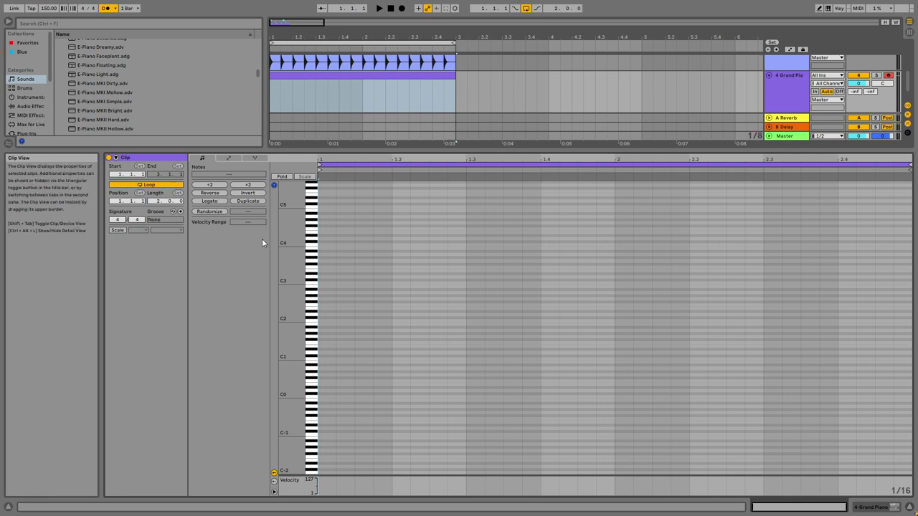
Step: Enable the clip's scale and set it to C#/Db Minor
click(121, 229)
click(138, 230)
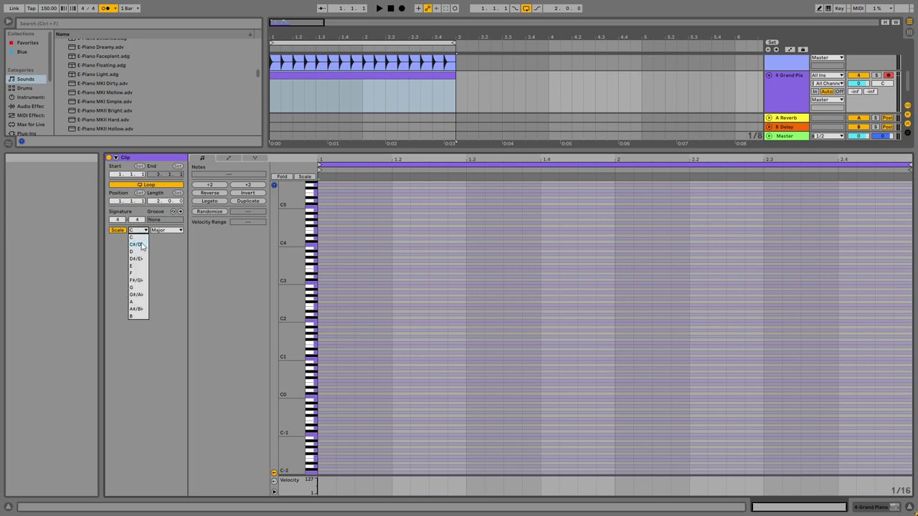
click(139, 245)
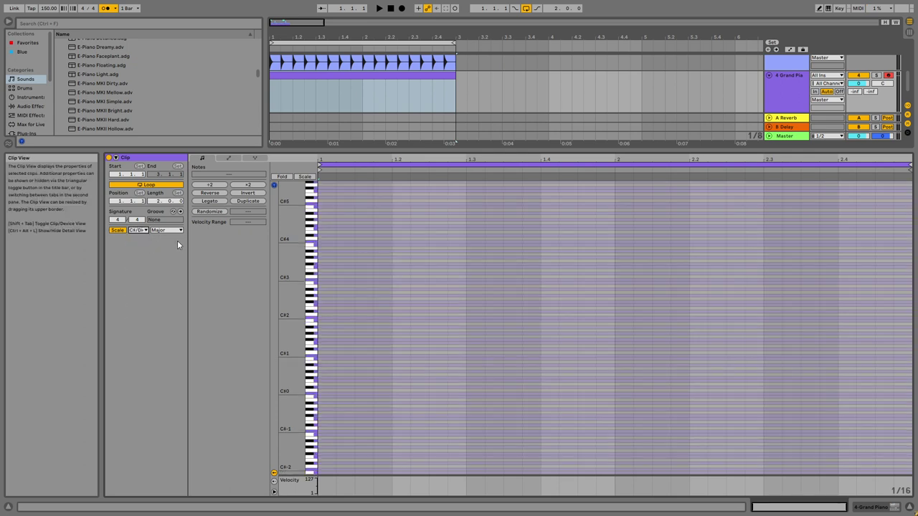
click(179, 230)
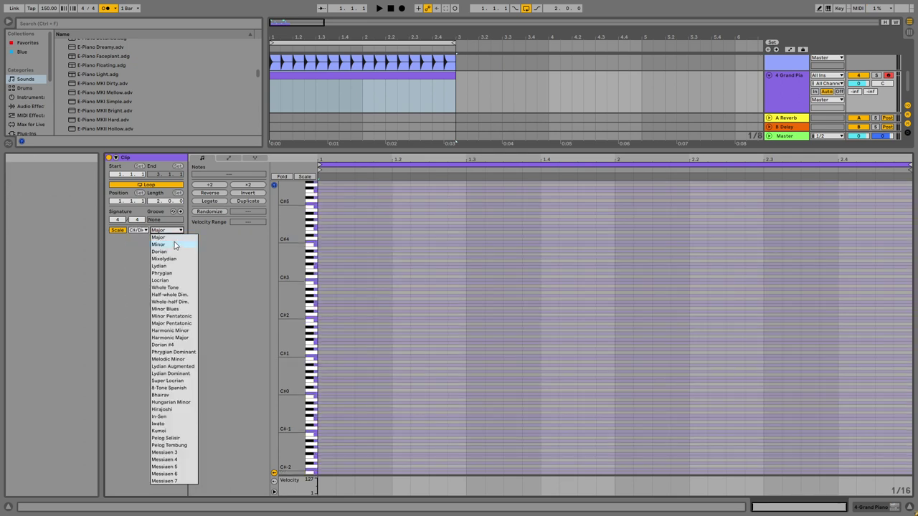
click(174, 245)
Step: Draw a C#4 note from beat 1 to beat 1.3 and add a sixteenth-long B3 note at beat 1.3
drag(291, 237, 332, 228)
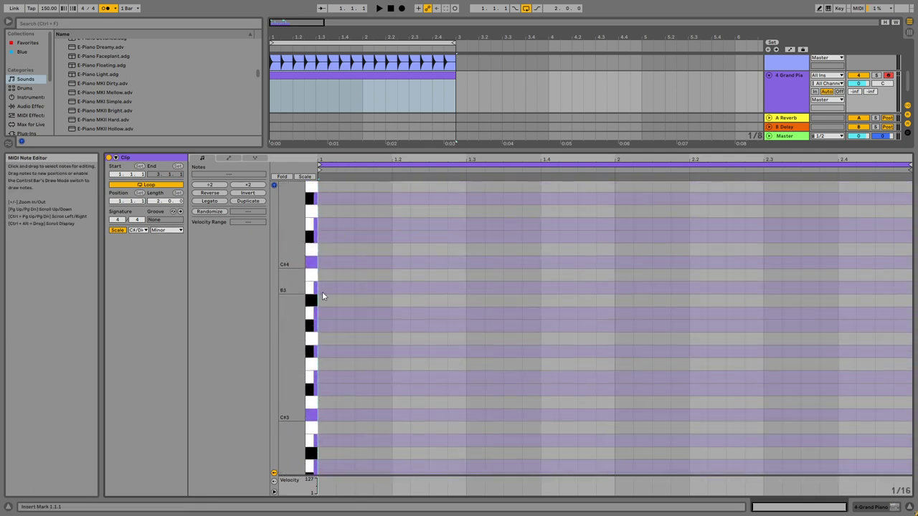
double_click(410, 272)
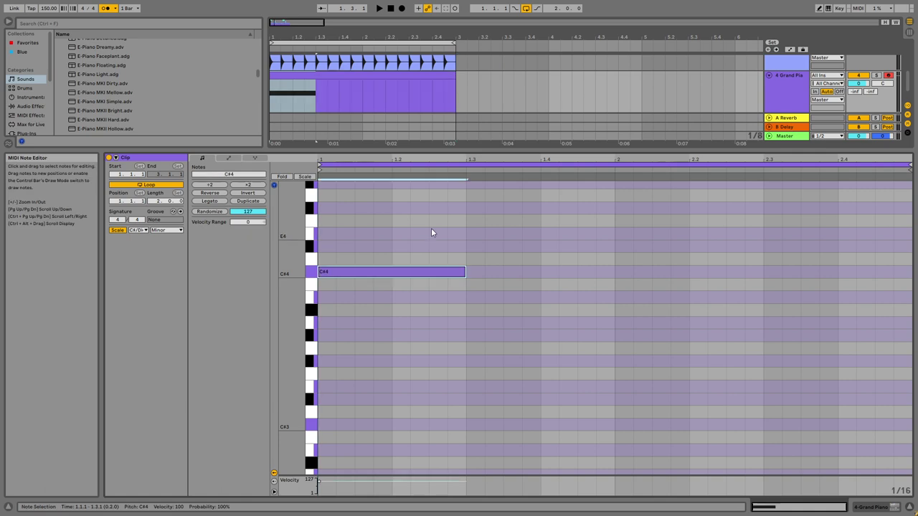
double_click(366, 271)
double_click(323, 275)
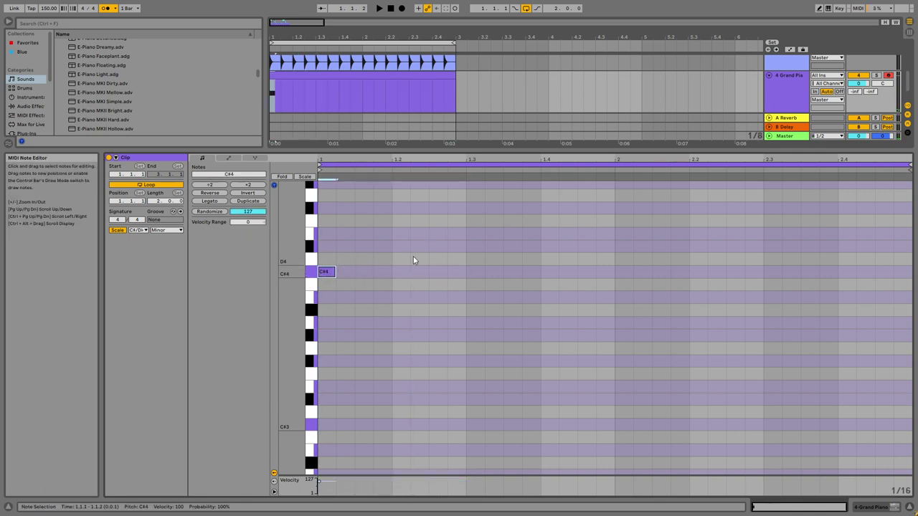
drag(334, 274, 465, 273)
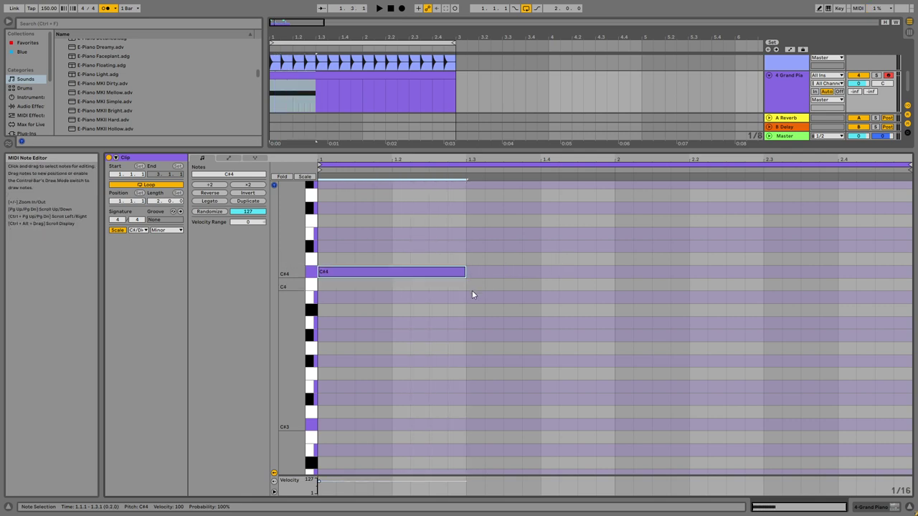
double_click(473, 296)
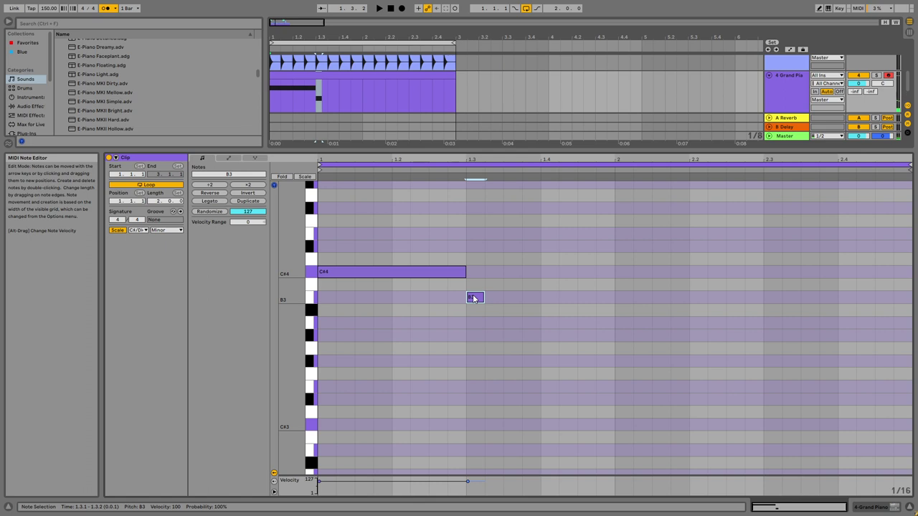
Step: Delete the B3 note and set the note editor's fixed grid to 1/2
double_click(473, 297)
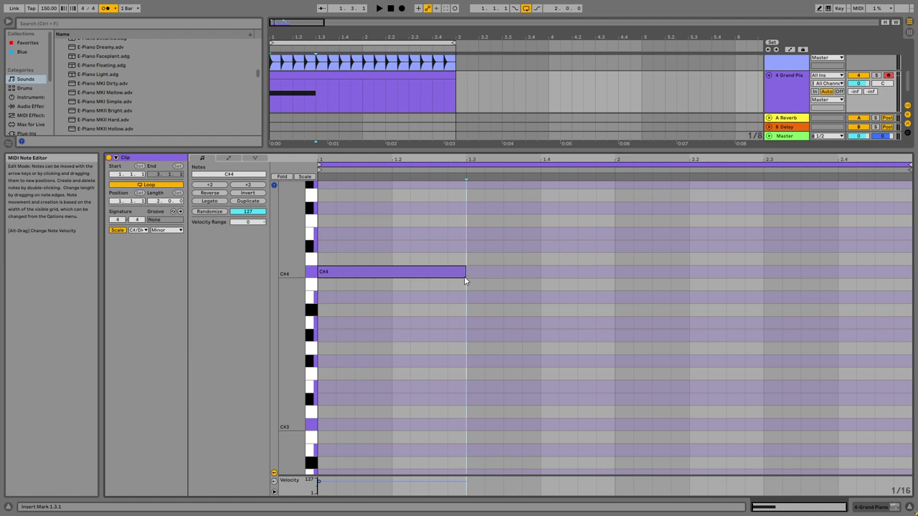
right_click(559, 311)
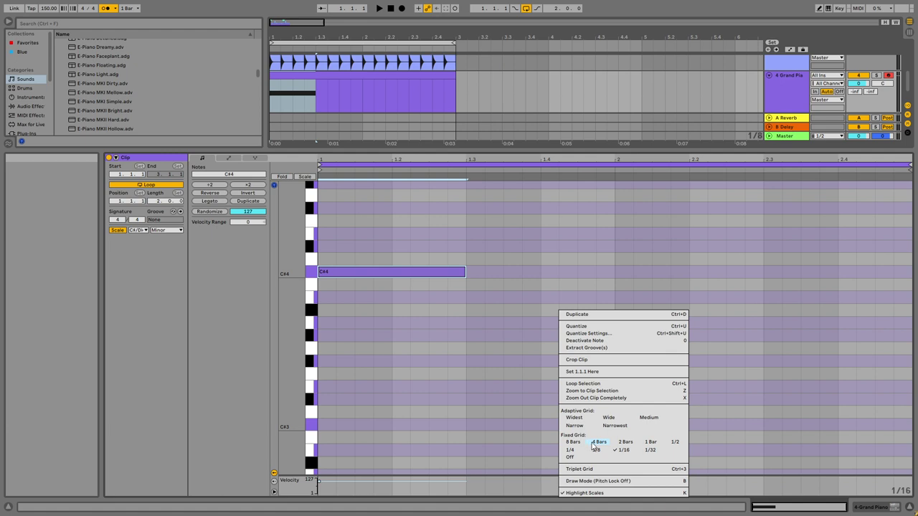
right_click(501, 296)
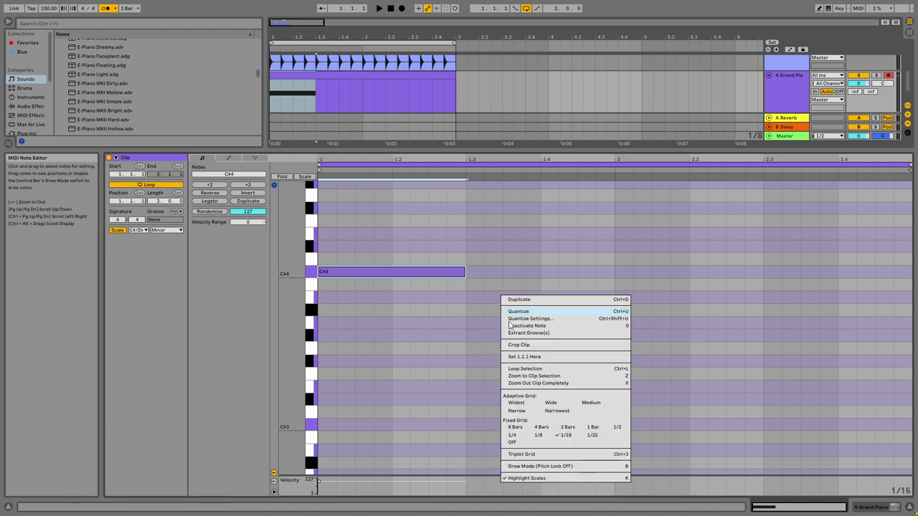
click(618, 428)
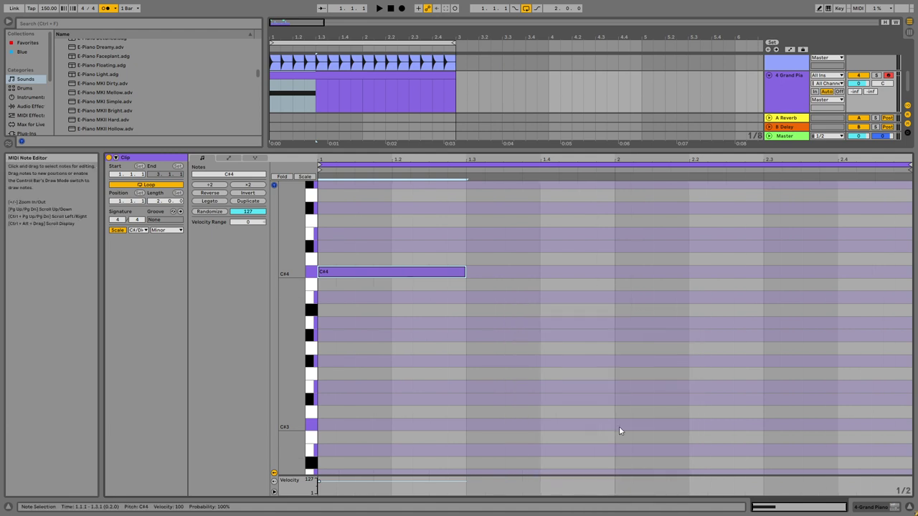
Step: Draw a half-bar D4 note at beat 1.3 and move it to E4 at the clip's start
click(485, 262)
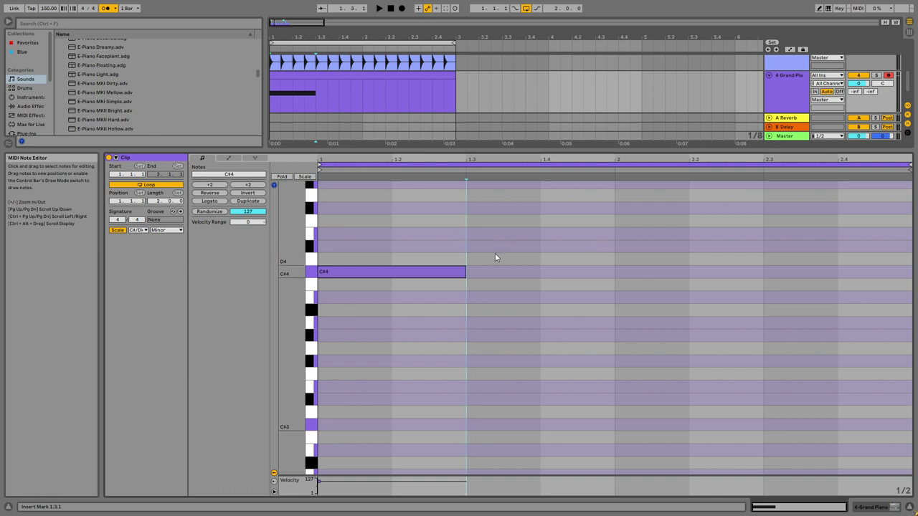
drag(471, 261, 627, 258)
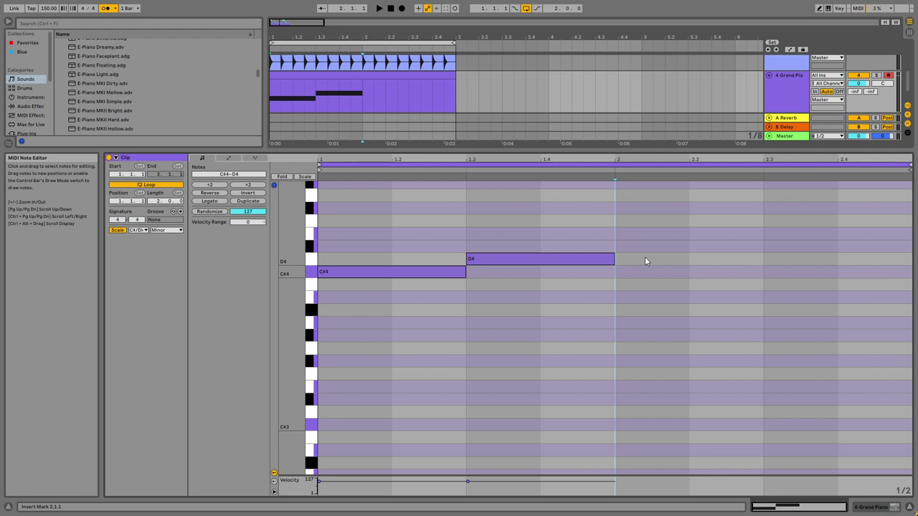
drag(493, 256, 510, 246)
scroll(533, 241, up, 3)
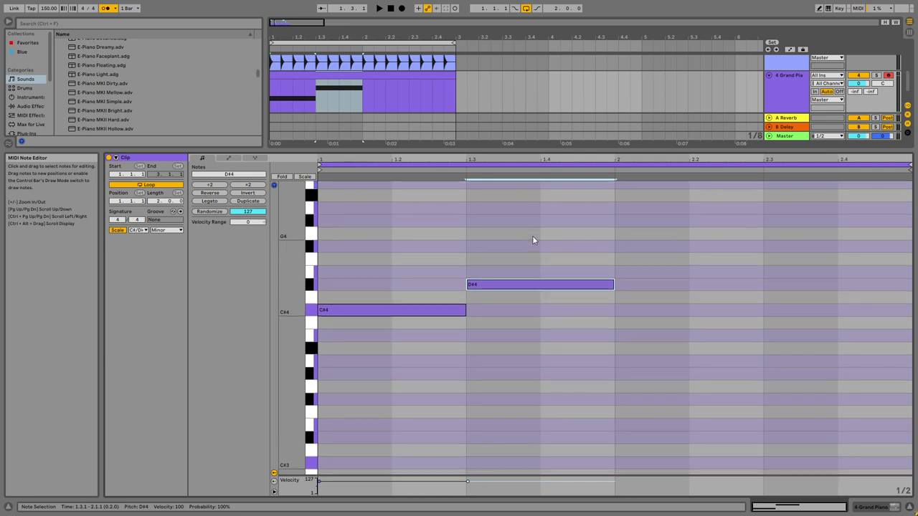
drag(516, 285, 367, 253)
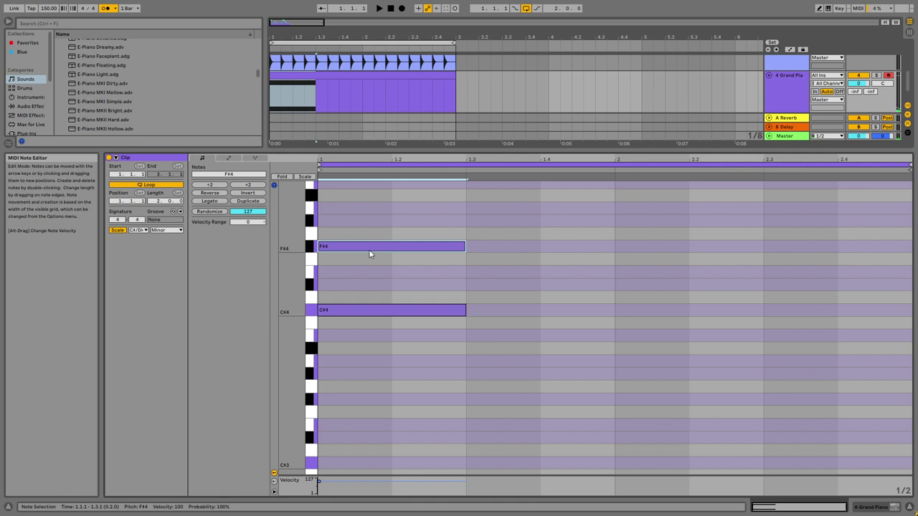
drag(348, 250, 348, 271)
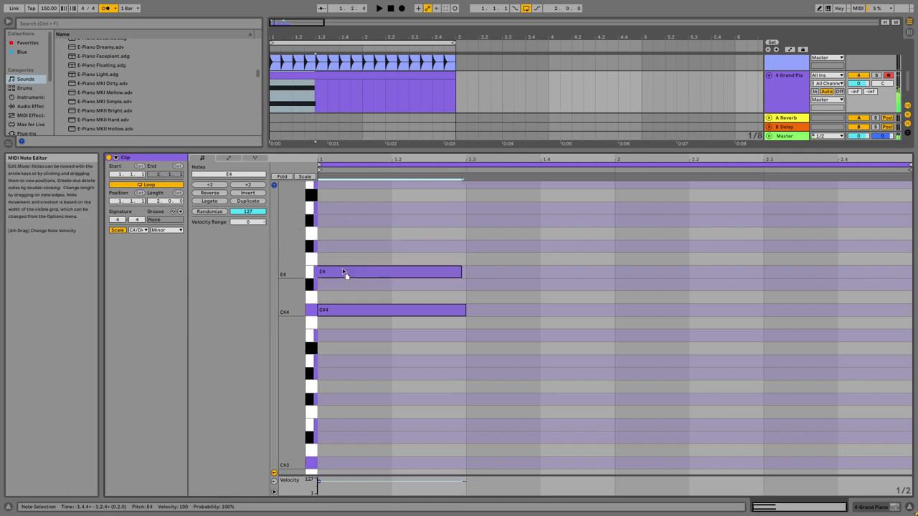
Step: Complete the first chord above C#4 with half-bar E4 and G#4 notes starting exactly on beat 1
double_click(323, 209)
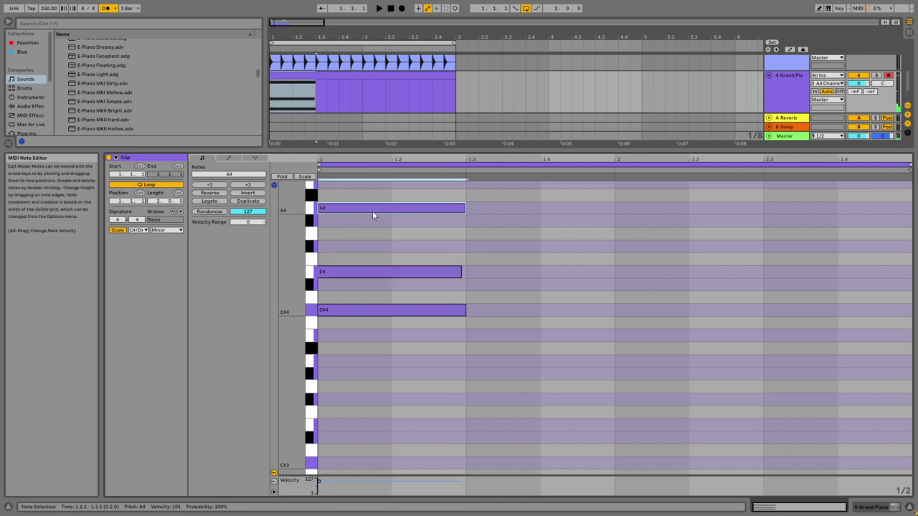
click(381, 273)
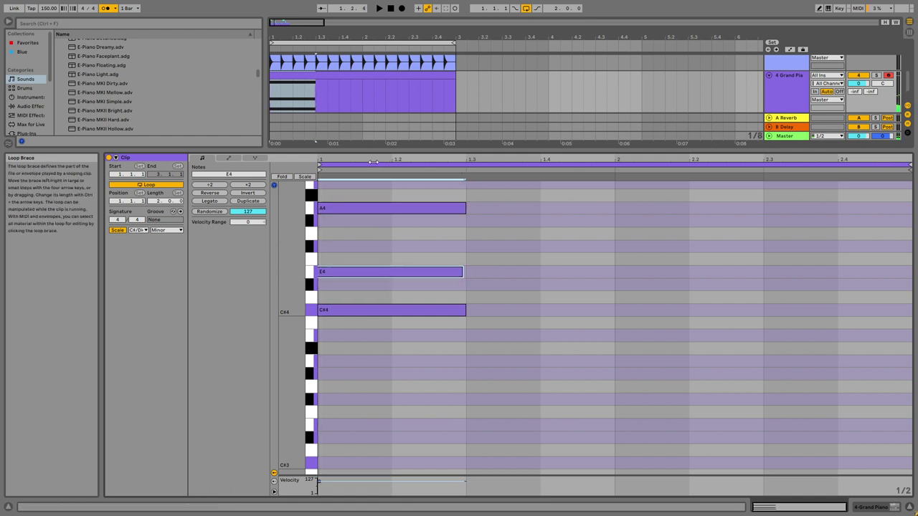
double_click(360, 272)
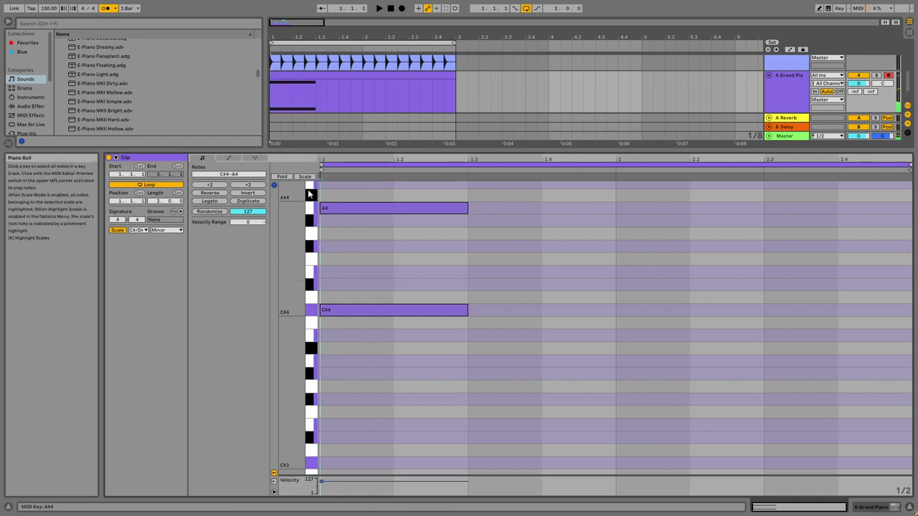
double_click(325, 272)
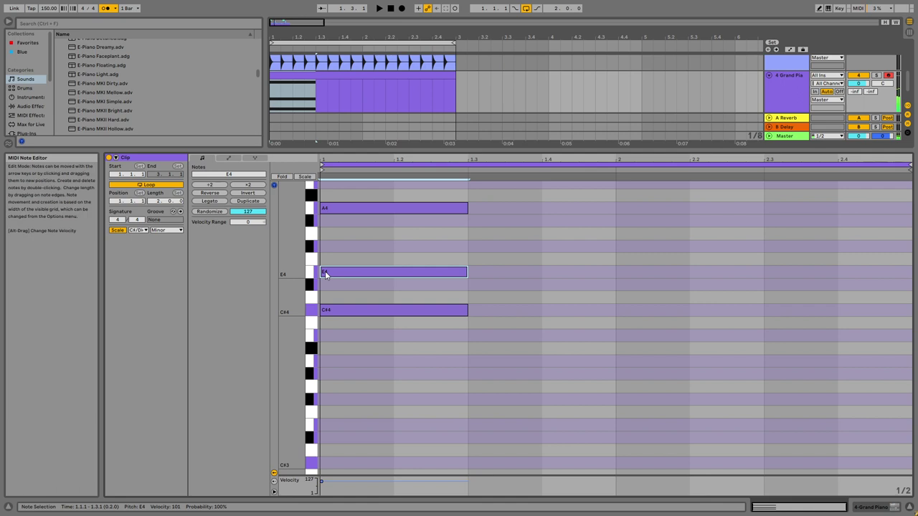
drag(355, 208, 354, 220)
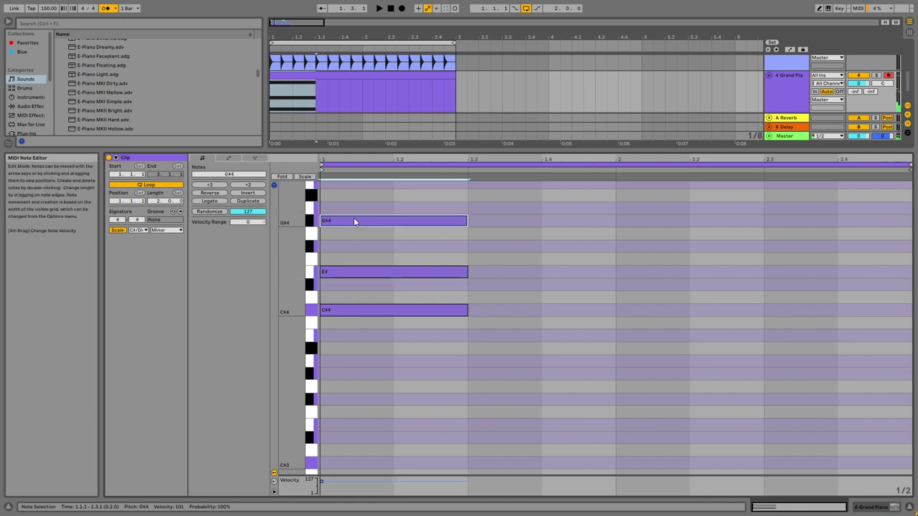
Step: Duplicate the first chord to beat 1.3, change the copy's notes to A3, C#4 and E4, and play it back
key(space)
click(412, 206)
drag(413, 205, 367, 326)
click(414, 203)
drag(438, 186, 389, 319)
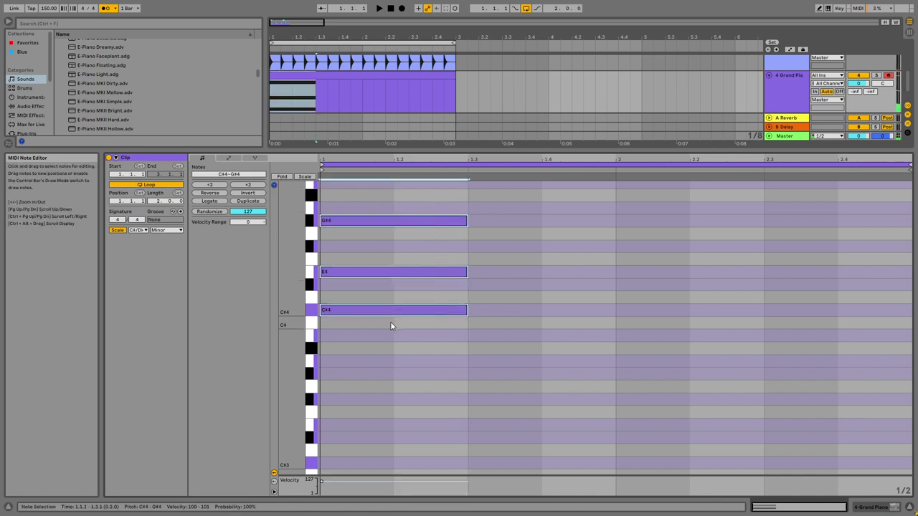
key(ctrl+d)
drag(485, 317, 487, 366)
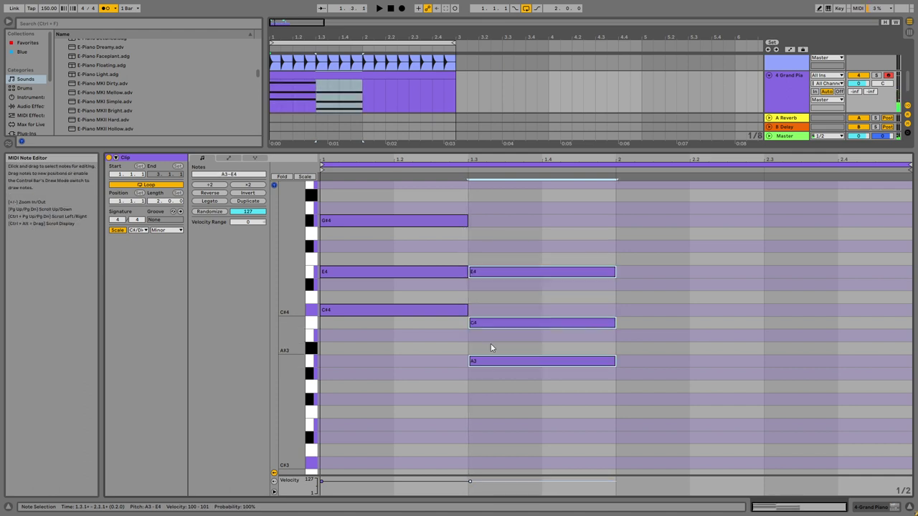
click(484, 324)
key(Up)
click(497, 310)
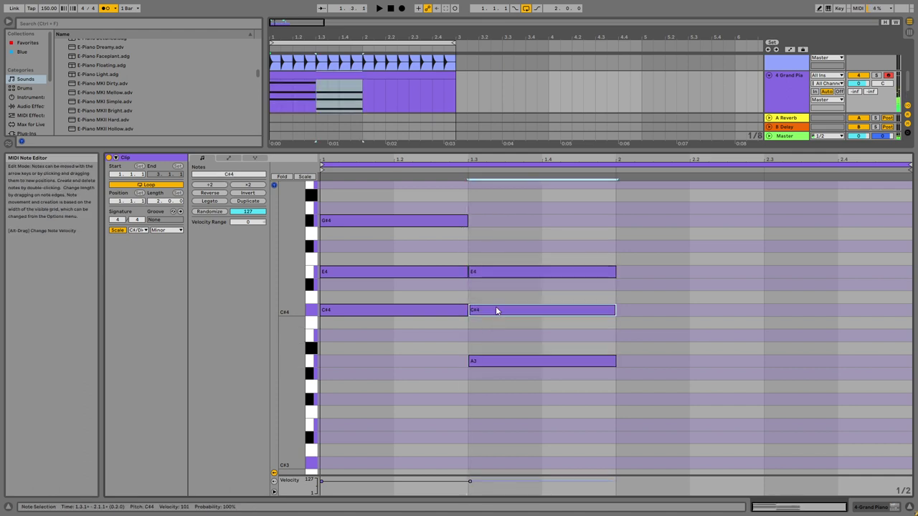
key(space)
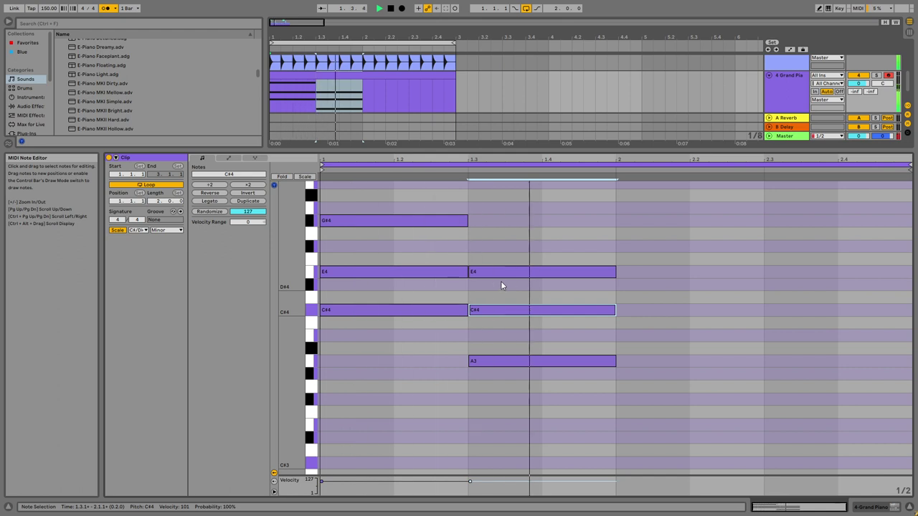
key(space)
Step: Duplicate the second chord to the start of bar 2 and change the copy's notes to F#3, A3 and C#4
drag(543, 212, 502, 362)
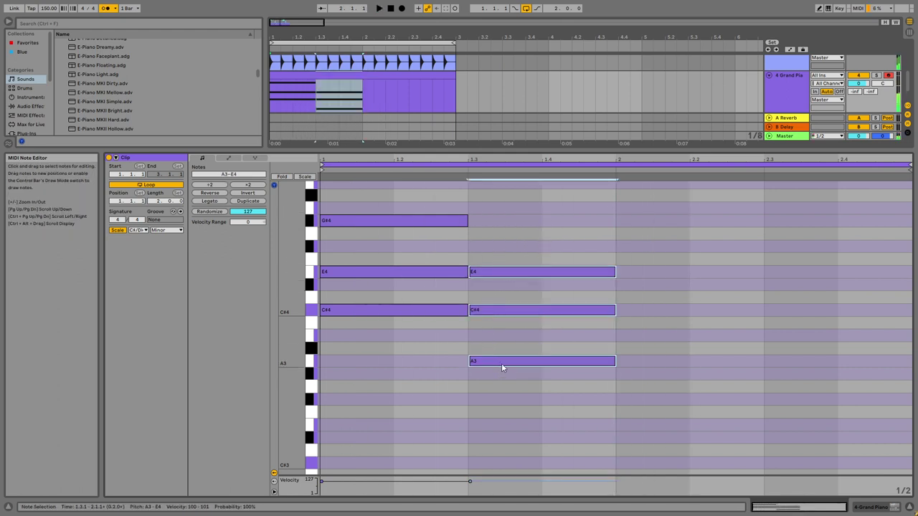
key(ctrl+d)
drag(696, 366, 695, 403)
click(654, 363)
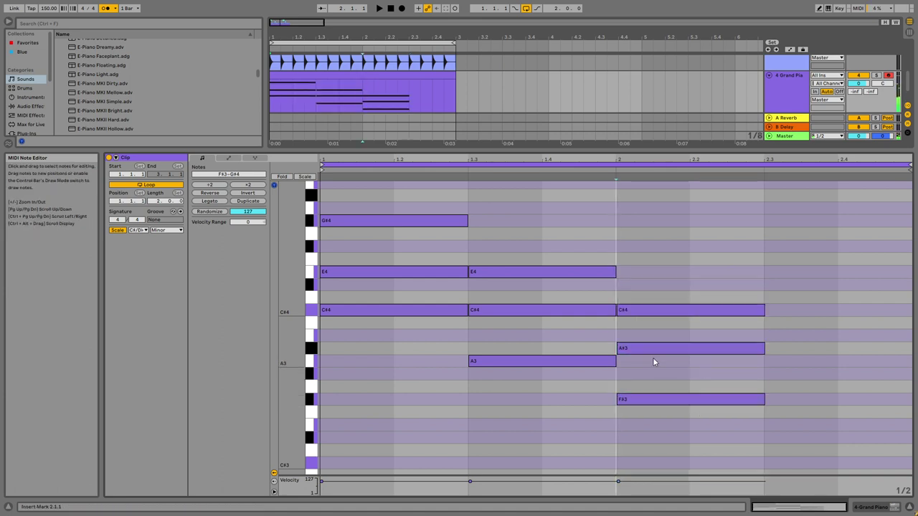
drag(641, 348, 641, 362)
Step: Duplicate the bar 2 chord to beat 2.3, raise the copy to G#3, B3 and D#4, and play it back
drag(649, 285, 632, 418)
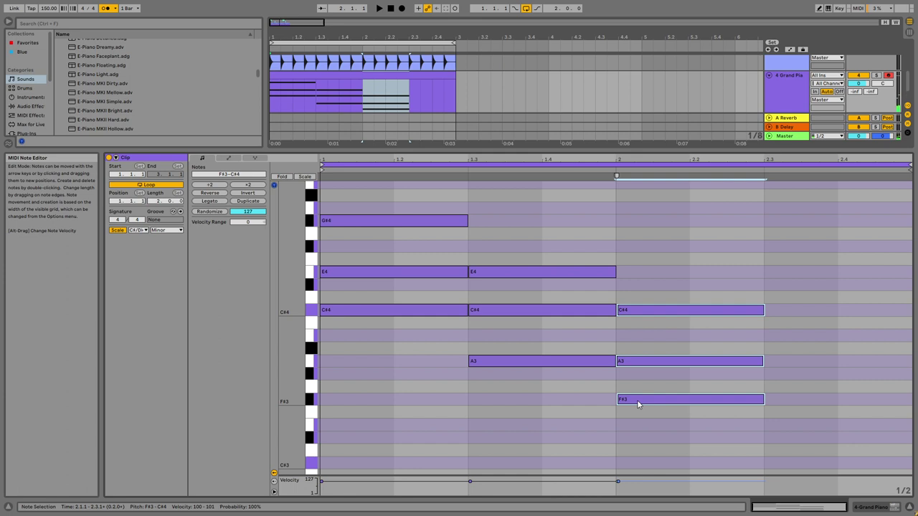
key(ctrl+d)
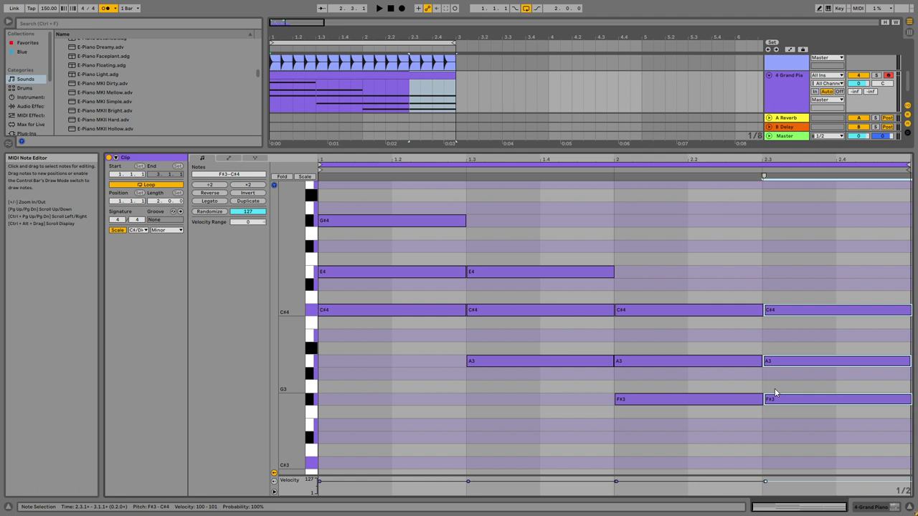
key(Up)
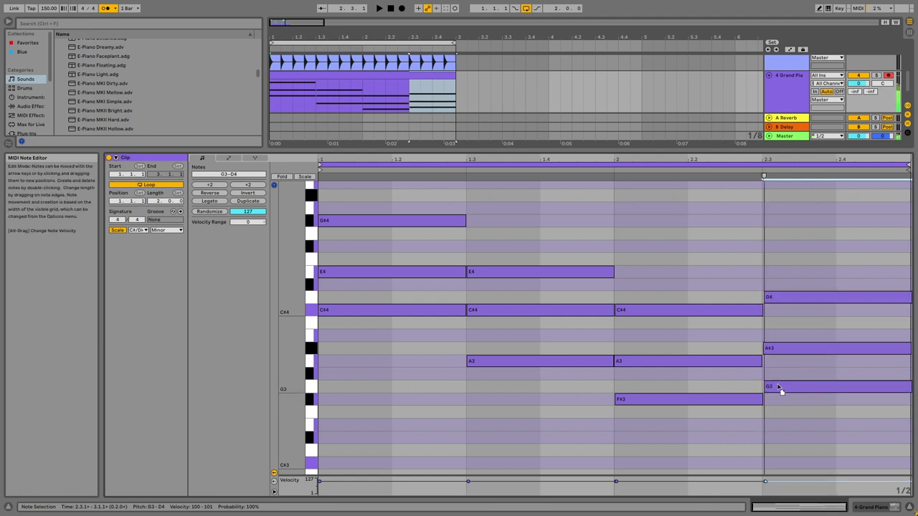
key(Up)
click(779, 380)
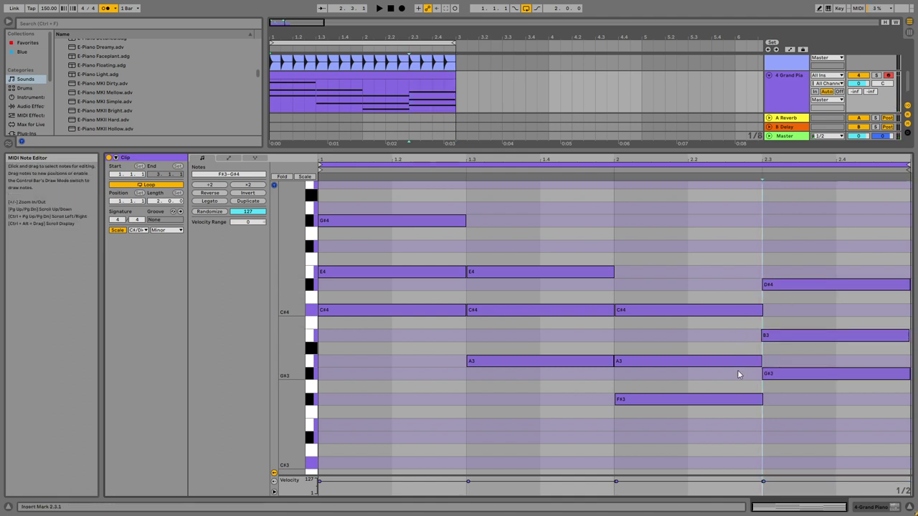
key(space)
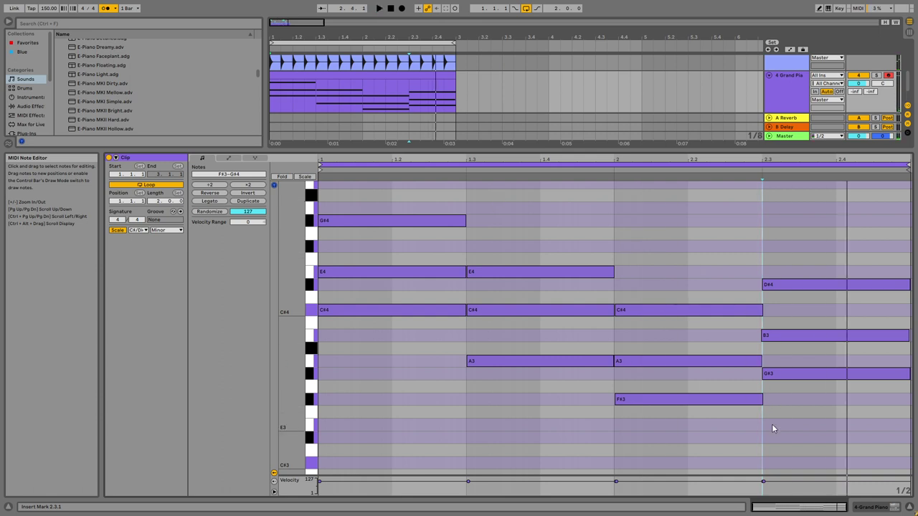
Step: Turn off the arrangement loop and duplicate the two-bar clips of the three drum tracks to bar 3
click(880, 513)
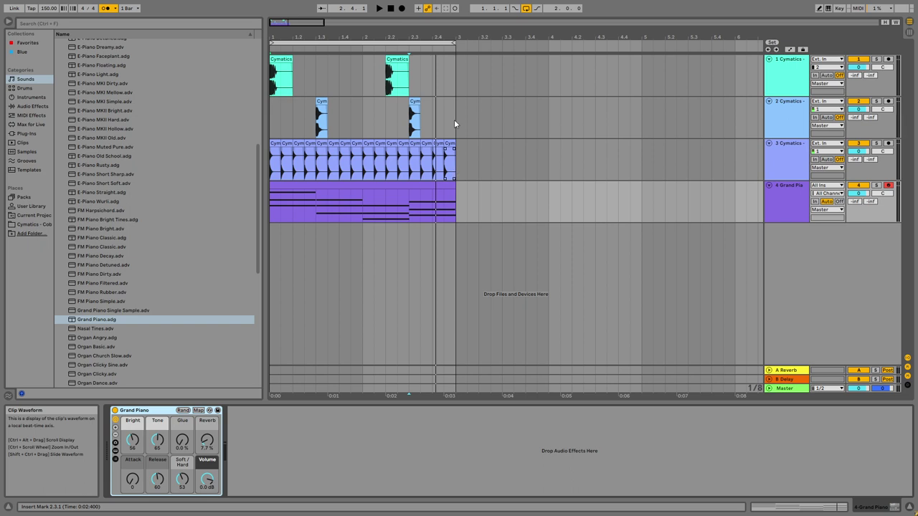
click(526, 9)
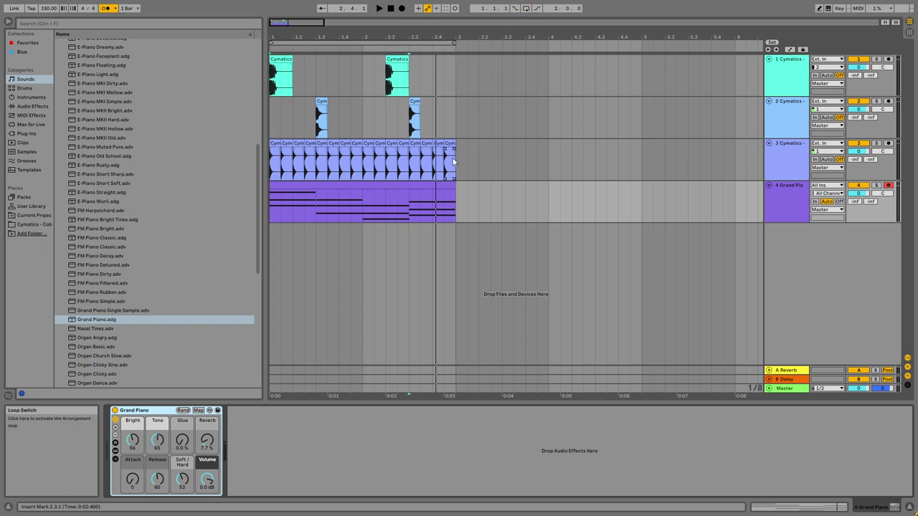
mouse_move(454, 167)
mouse_down()
mouse_move(395, 169)
mouse_move(369, 137)
mouse_move(332, 123)
mouse_move(258, 55)
mouse_up()
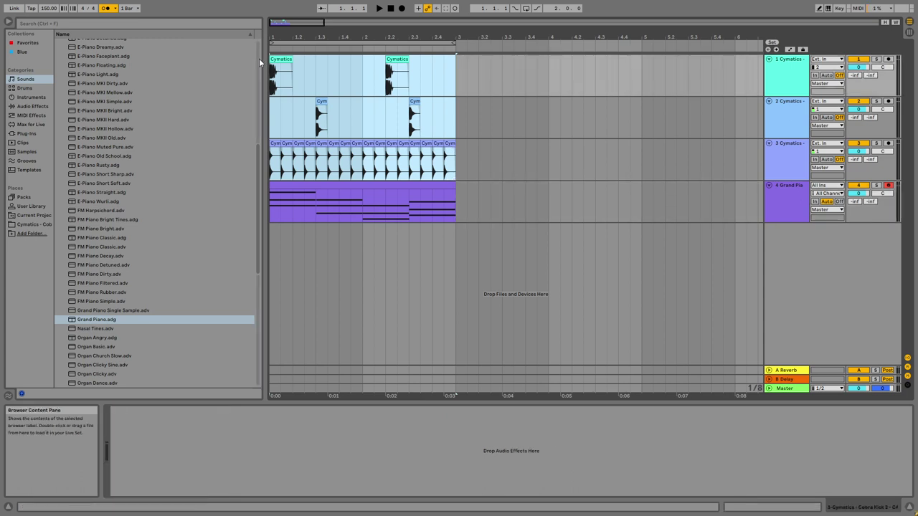
key(ctrl+d)
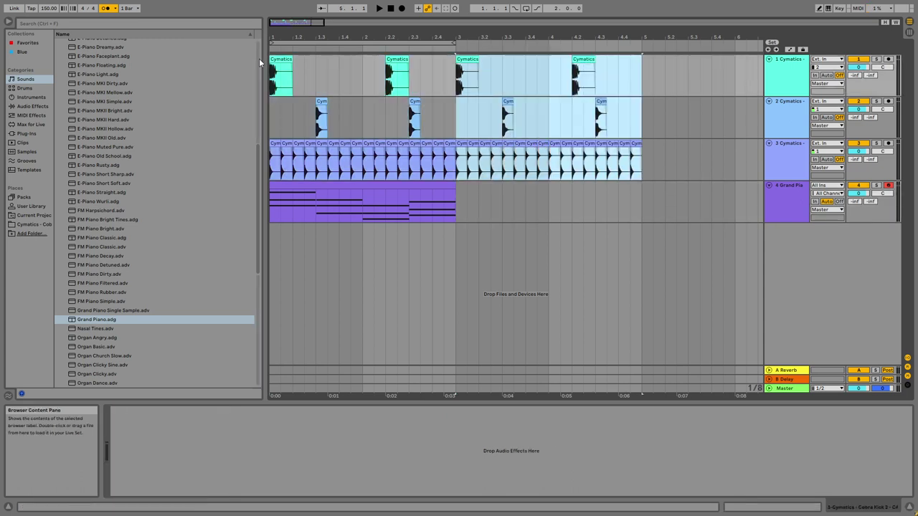
Step: Duplicate the Grand Piano clip to bar 3 and delete the copy again
click(398, 184)
key(ctrl+d)
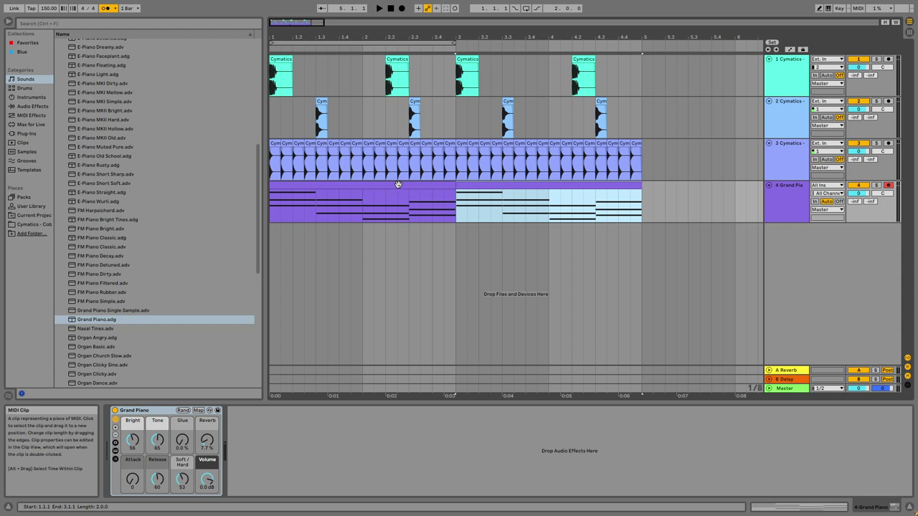
click(398, 184)
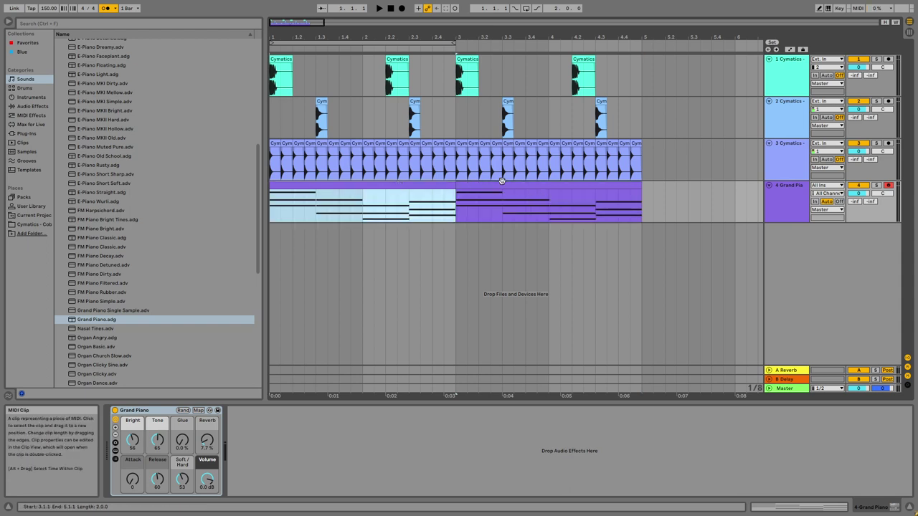
click(500, 182)
key(Delete)
Step: Extend the looped Grand Piano clip from bar 3 to bar 5 so its chords repeat
drag(457, 186, 642, 185)
drag(455, 206, 271, 201)
click(420, 205)
drag(631, 206, 451, 204)
click(451, 205)
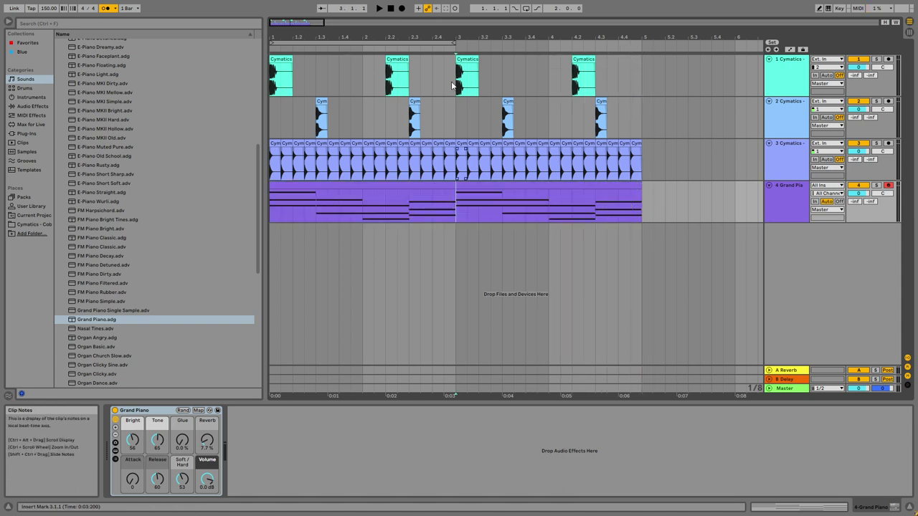
Step: Open the extended Grand Piano clip in the note editor and select the whole clip in the arrangement
click(453, 185)
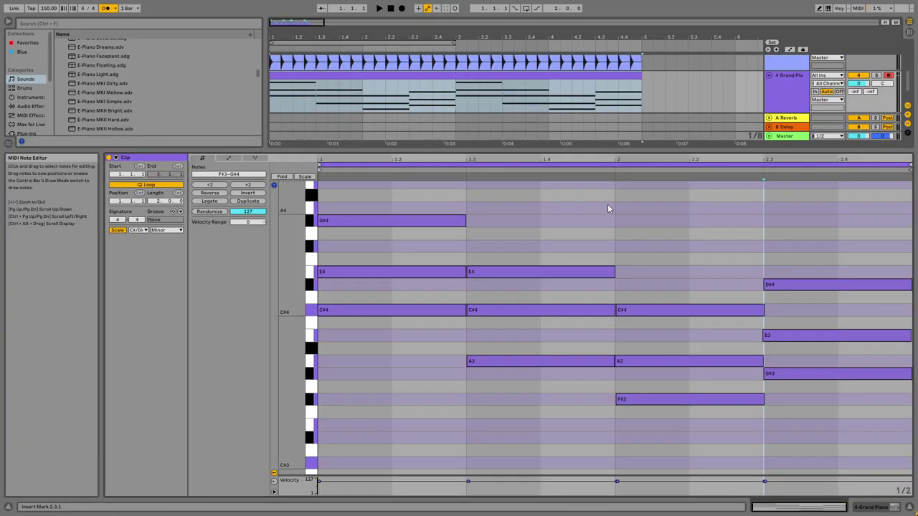
drag(640, 86, 263, 84)
click(380, 251)
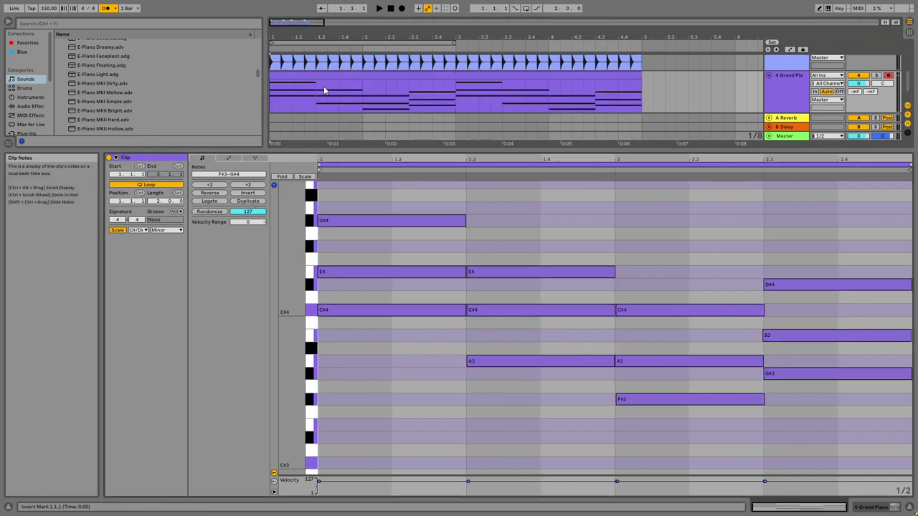
click(324, 67)
click(341, 75)
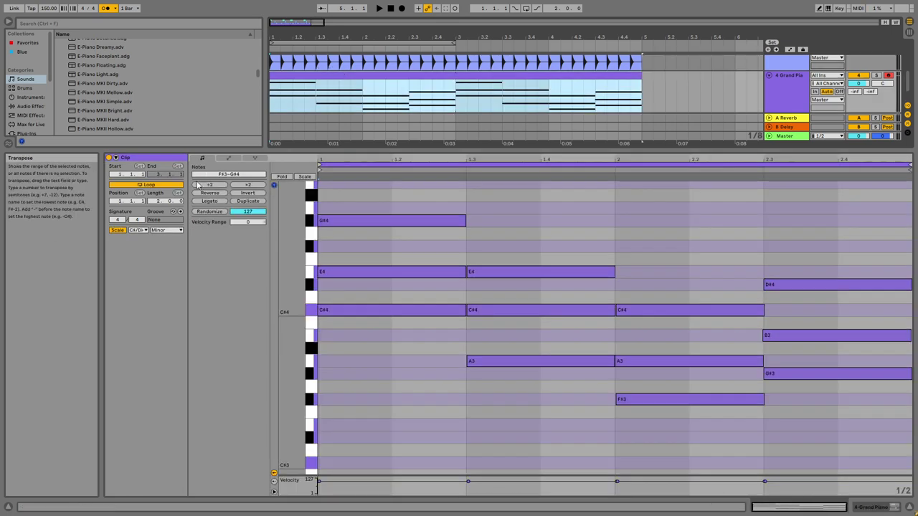
Step: Set the Grand Piano clip's loop length to 4 bars and select all of its notes
click(157, 202)
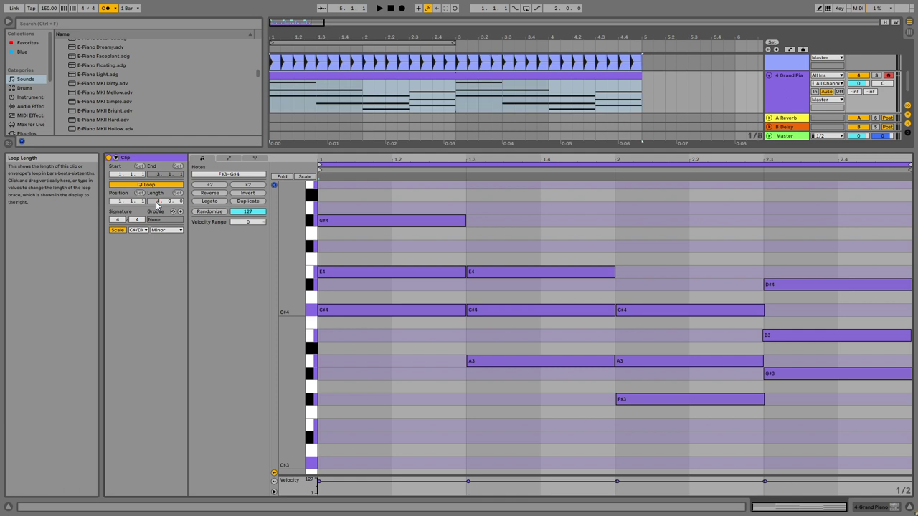
text(2)
key(Return)
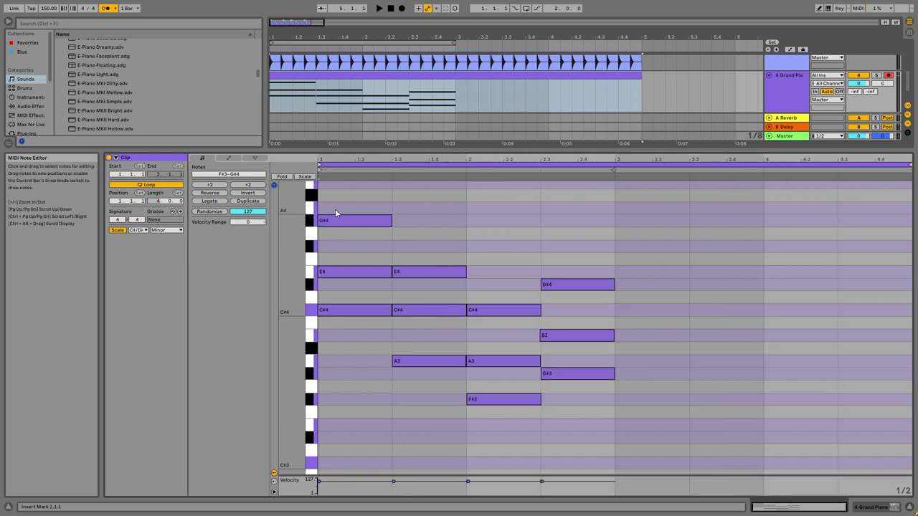
drag(341, 195, 574, 426)
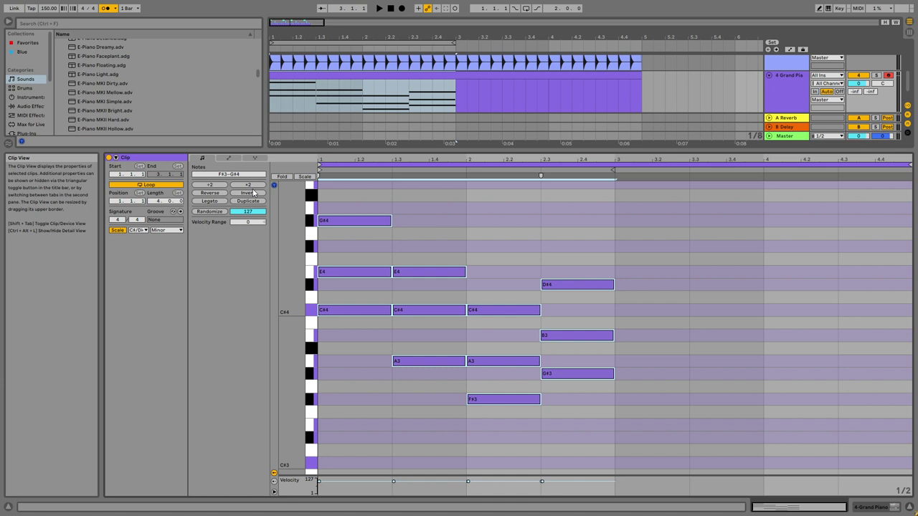
Step: Compress the selected notes to double tempo, play the result, and stretch the notes back to their previous length
click(215, 185)
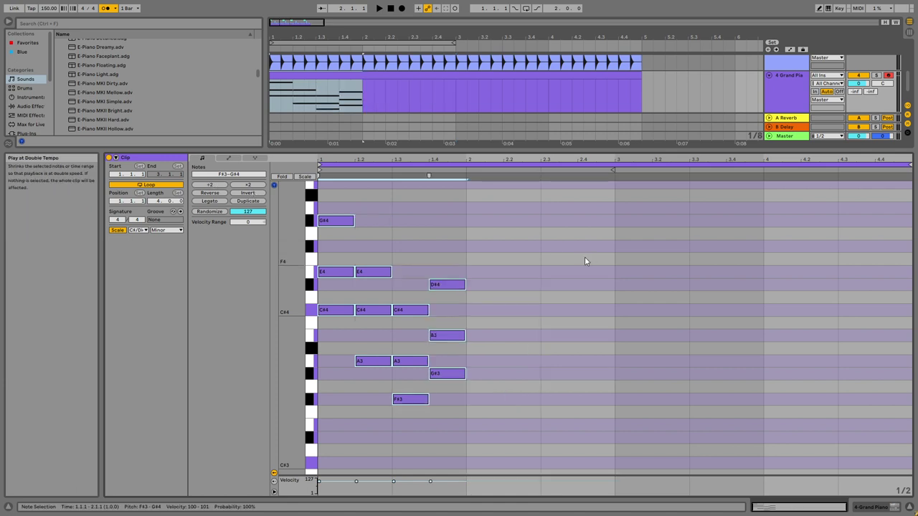
key(space)
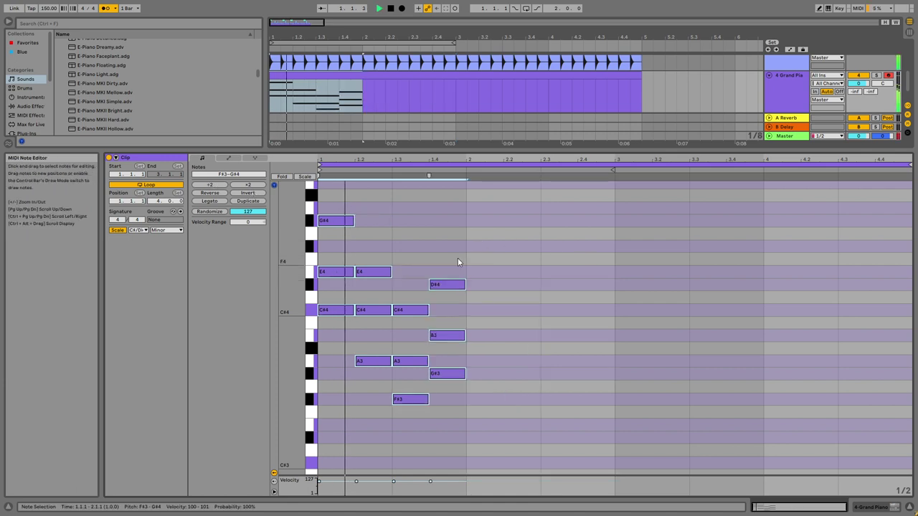
key(space)
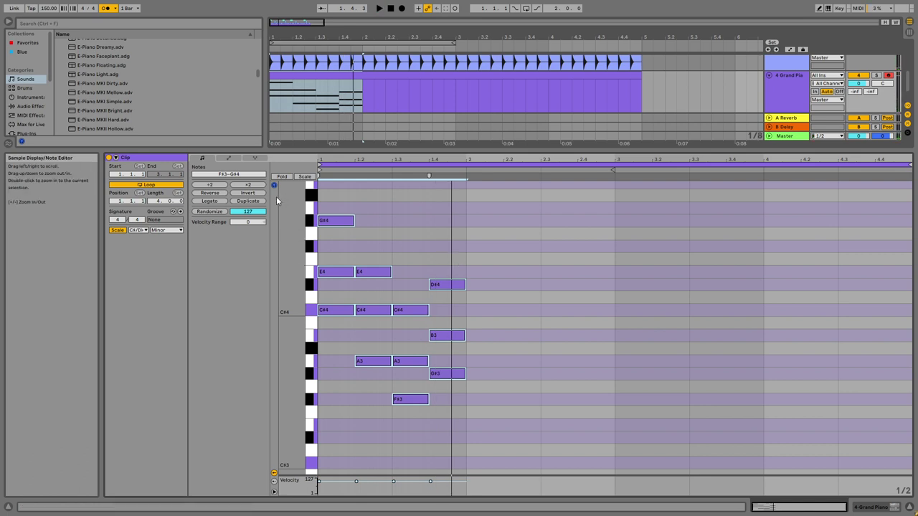
click(249, 185)
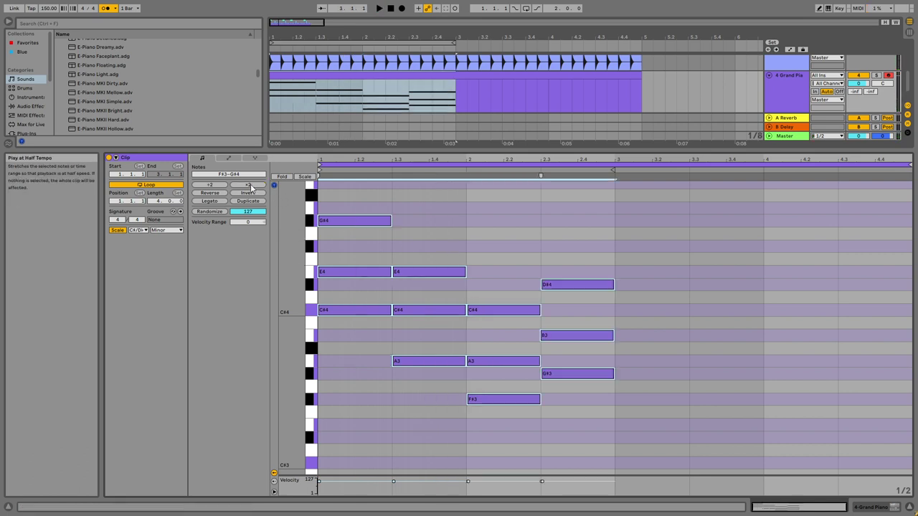
Step: Stretch the selected chords to half tempo so they fill all four bars, and play the result
click(249, 185)
key(space)
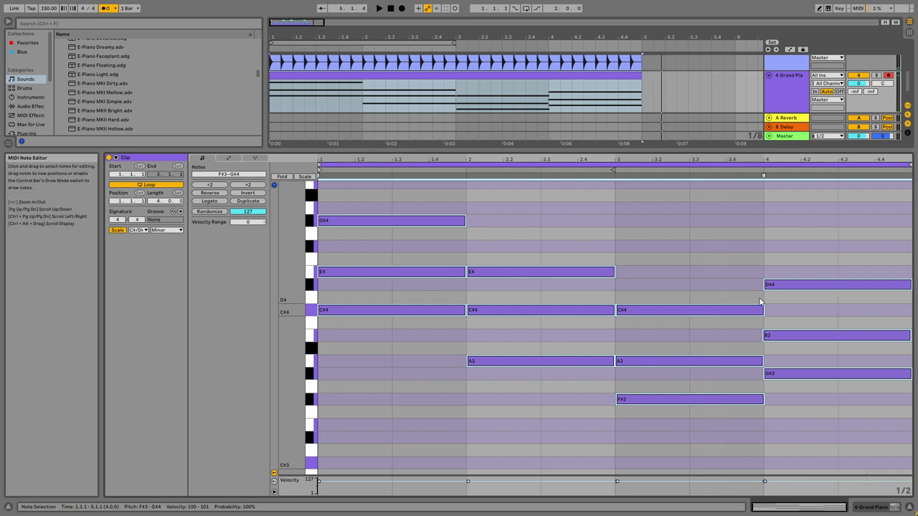
Step: Audition the lowest notes of the first three chords: C#4, A3 and F#3
click(396, 310)
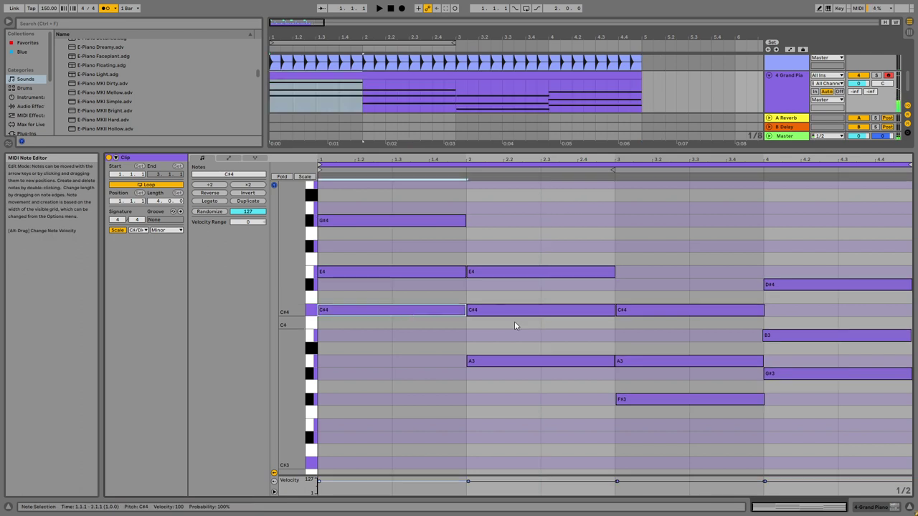
click(519, 354)
click(618, 362)
click(600, 362)
click(645, 399)
Step: Select the lowest note of each of the four chords together: C#4, A3, F#3 and G#3
click(778, 374)
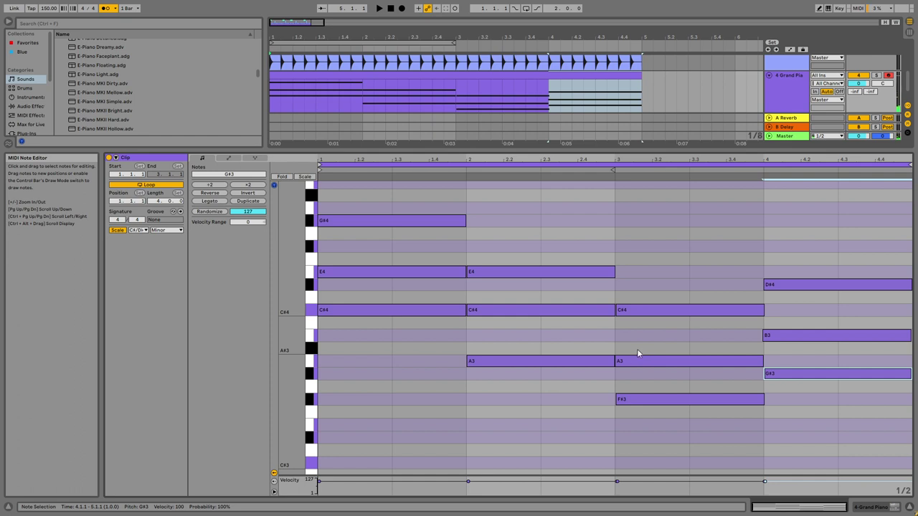
shift+click(430, 313)
shift+click(495, 362)
shift+click(779, 336)
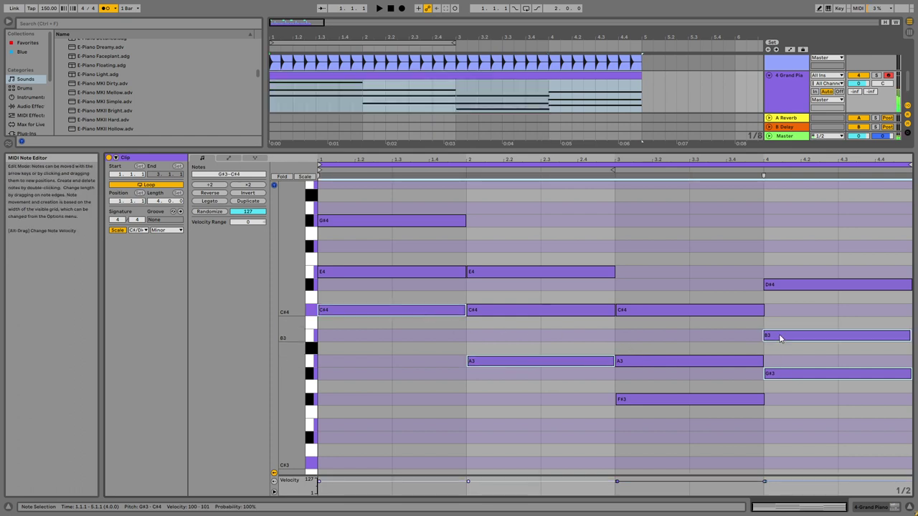
shift+click(780, 335)
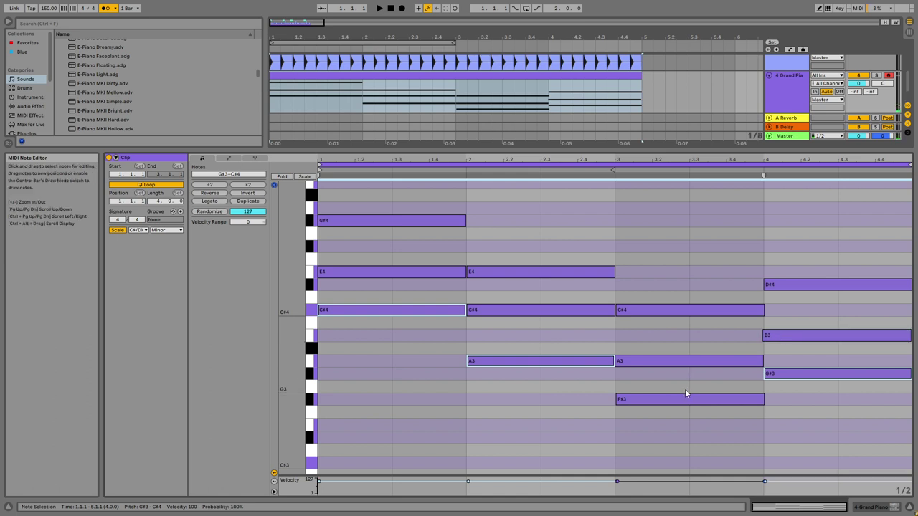
shift+click(666, 399)
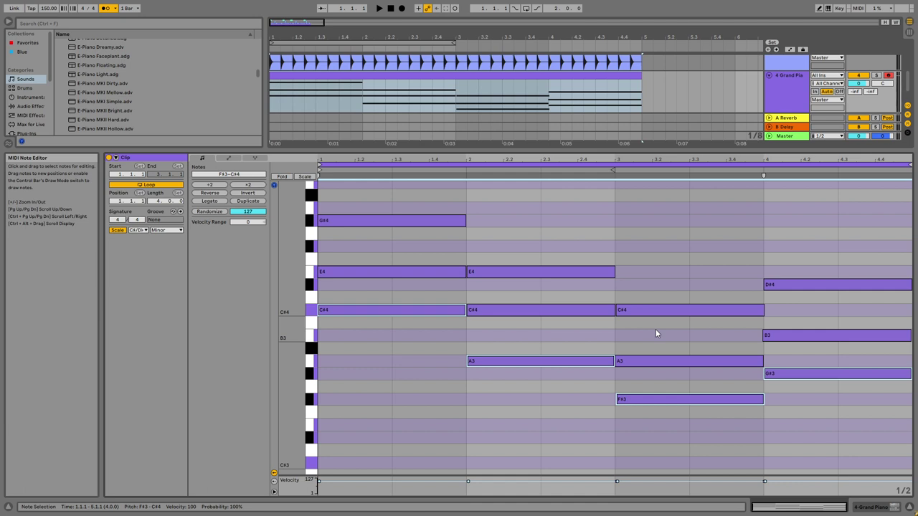
Step: Try copying the selected root notes an octave down and moving them lower, undoing each attempt
drag(364, 311, 367, 466)
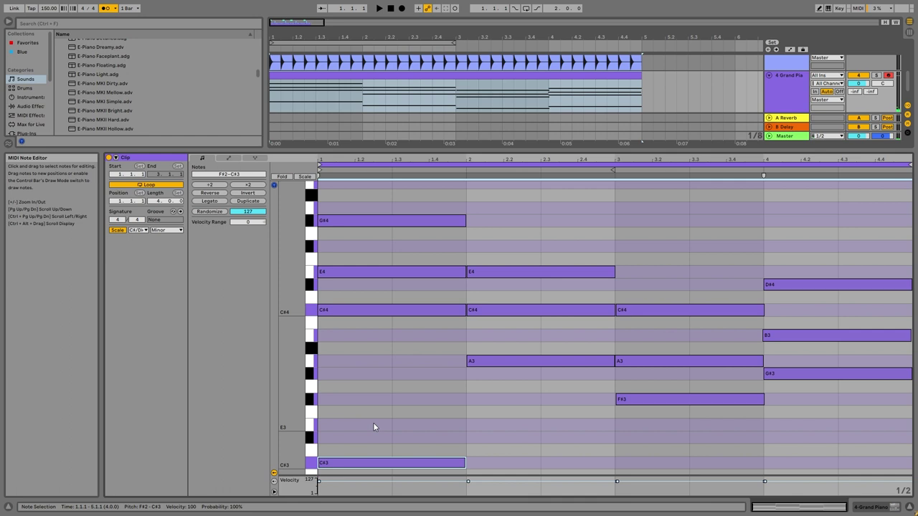
scroll(586, 326, down, 4)
scroll(586, 326, down, 1)
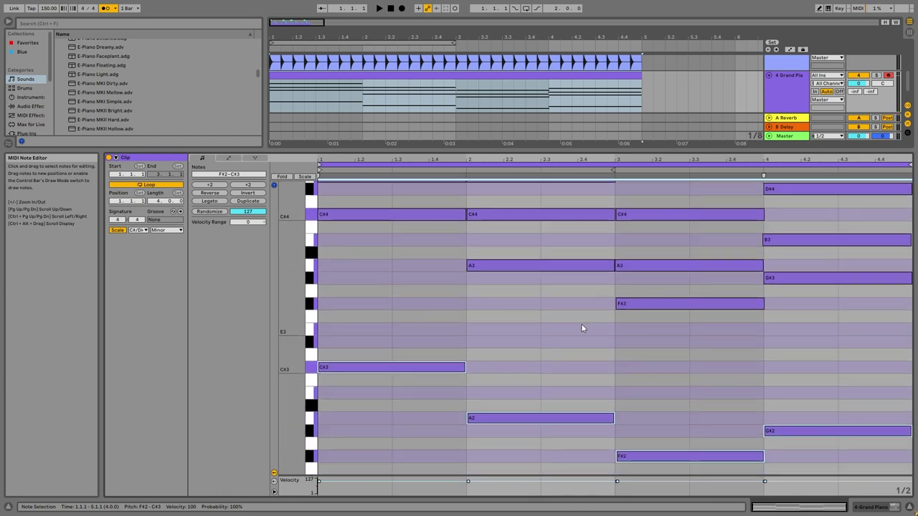
key(ctrl+z)
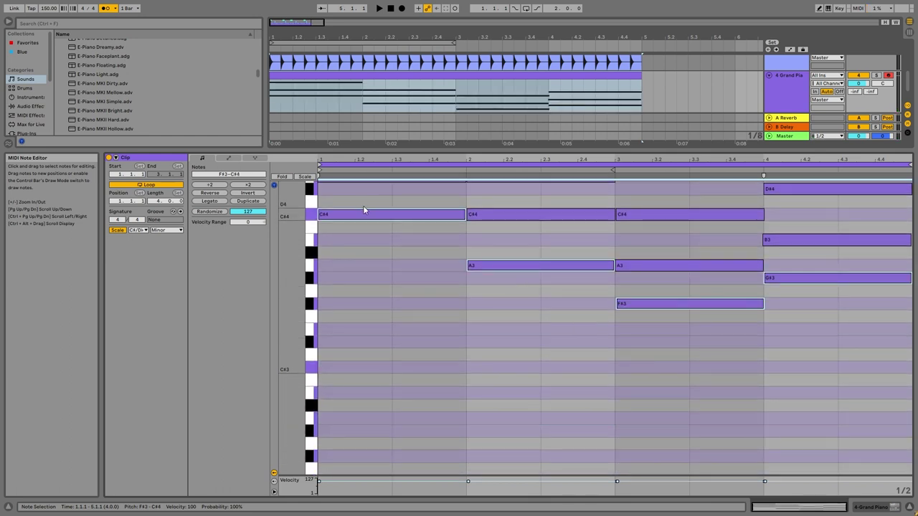
drag(364, 216, 363, 274)
key(ctrl+z)
Step: Copy the selected root notes one octave down to C#3, A2, F#2 and G#2, and select the whole Grand Piano clip
drag(362, 215, 362, 366)
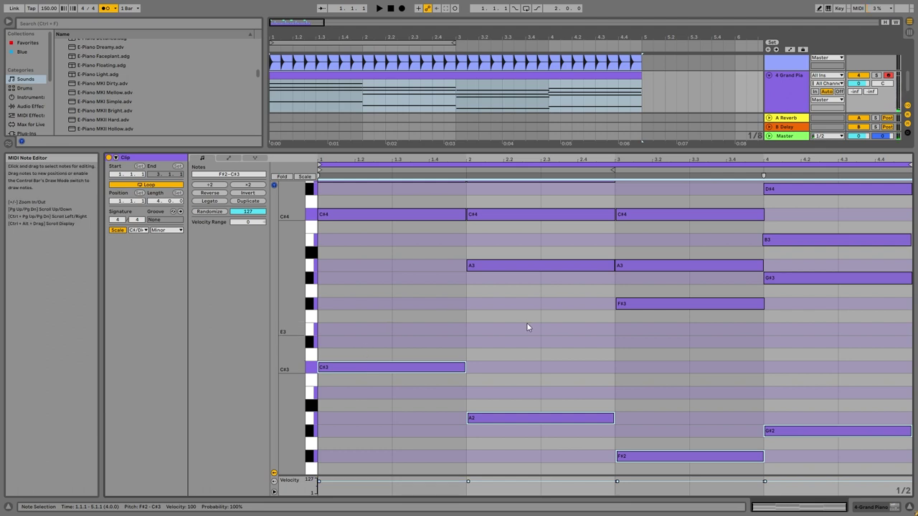
scroll(527, 327, up, 1)
click(625, 75)
drag(624, 76, 569, 96)
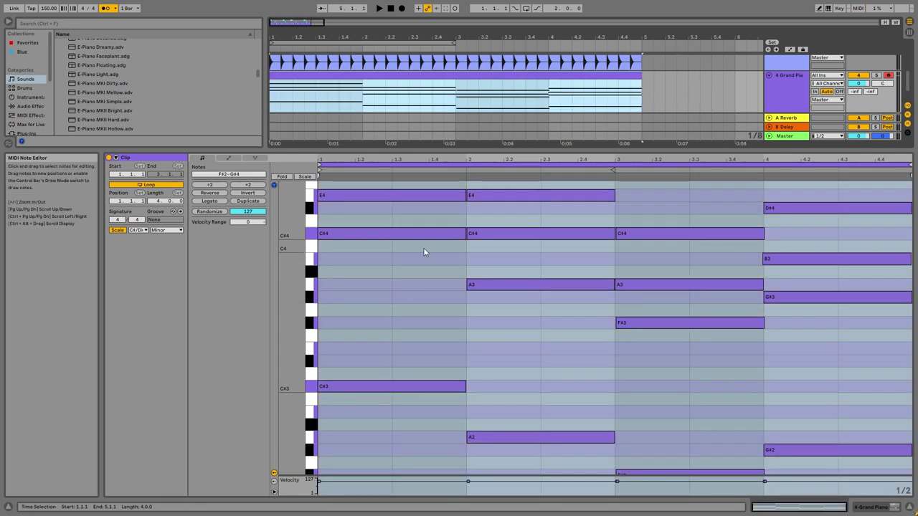
Step: Zoom the note editor's timeline in around bar 2 and back out to all four bars
scroll(449, 266, up, 3)
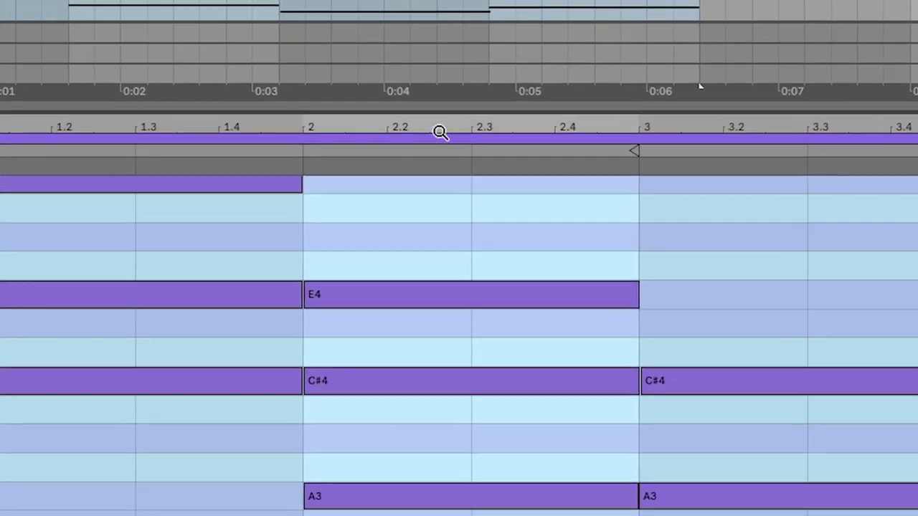
click(539, 159)
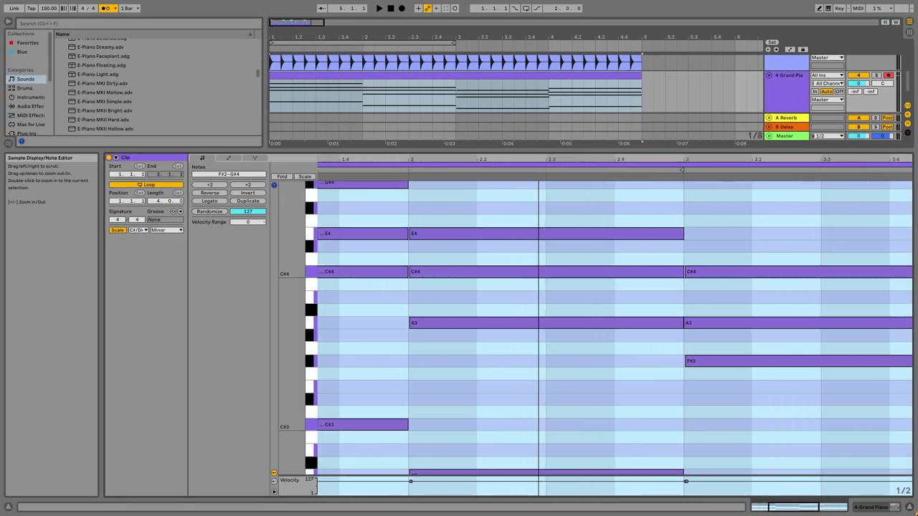
key(plus)
key(plus)
key(plus)
key(plus)
key(minus)
key(minus)
key(minus)
key(minus)
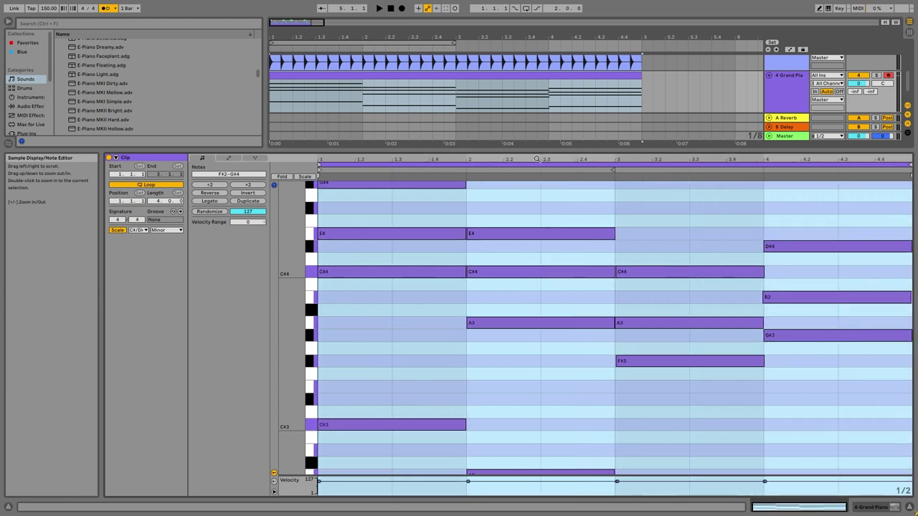
Step: Shrink the note rows to show more octaves and bring all chord and bass notes into view
mouse_move(311, 258)
mouse_down()
mouse_move(289, 259)
mouse_move(330, 258)
mouse_move(308, 258)
mouse_up()
mouse_move(72, 100)
mouse_down()
mouse_move(78, 110)
mouse_move(108, 110)
mouse_move(81, 103)
mouse_move(86, 116)
mouse_move(68, 115)
mouse_move(93, 113)
mouse_move(86, 108)
mouse_move(94, 94)
mouse_move(72, 108)
mouse_move(90, 100)
mouse_up()
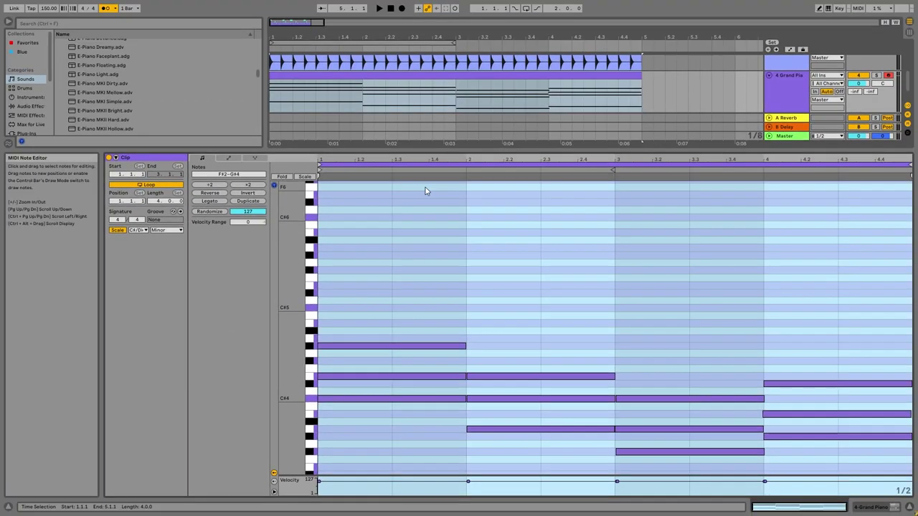
mouse_move(468, 159)
mouse_down()
mouse_move(468, 169)
mouse_move(467, 159)
mouse_up()
scroll(480, 307, down, 3)
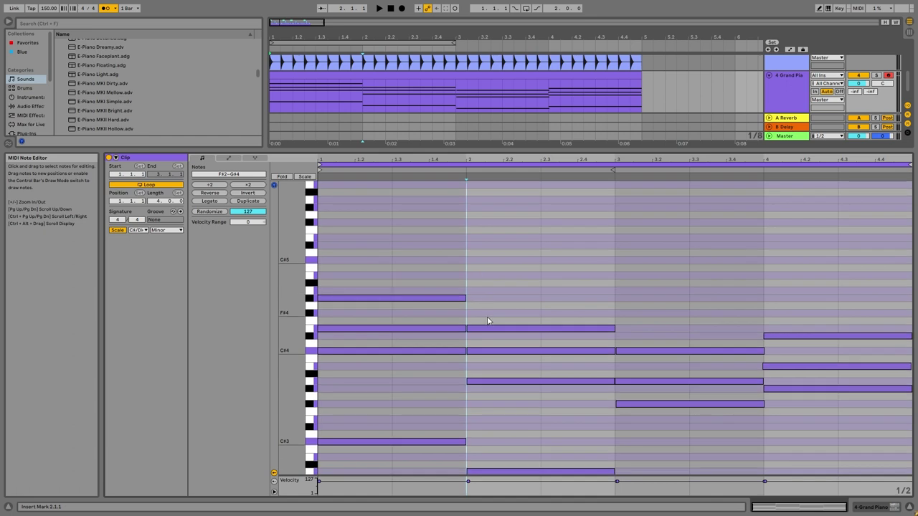
scroll(488, 316, down, 4)
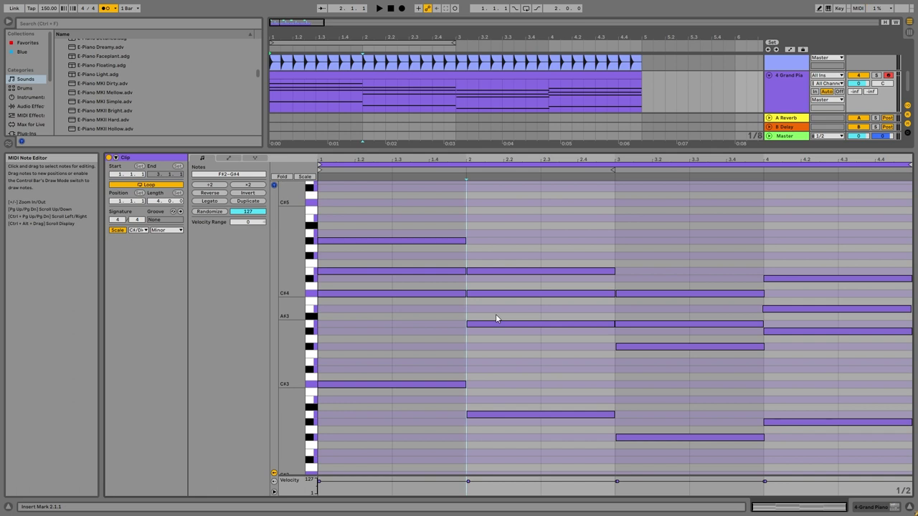
Step: Add trial half notes above the chords on B4 in bar 1, move one to C5 in bar 2, and delete them
double_click(363, 218)
double_click(410, 218)
drag(411, 220, 492, 212)
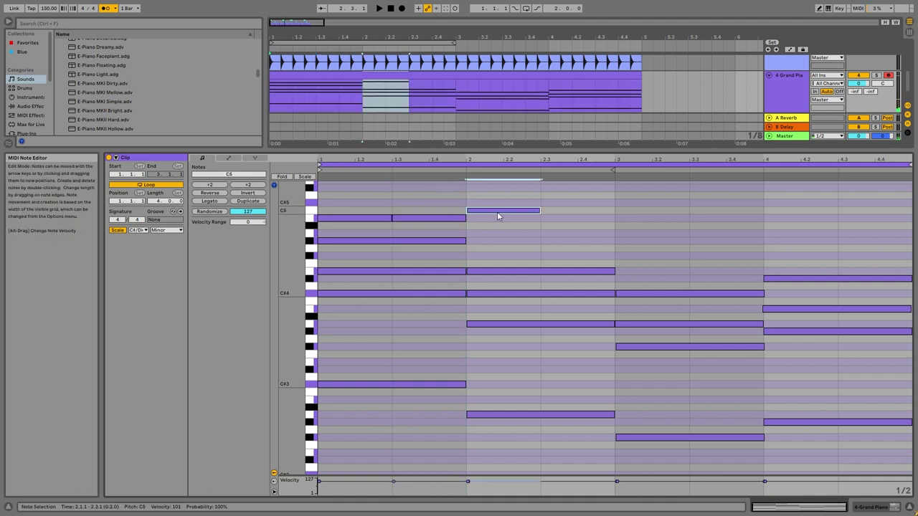
drag(502, 194, 352, 230)
key(Delete)
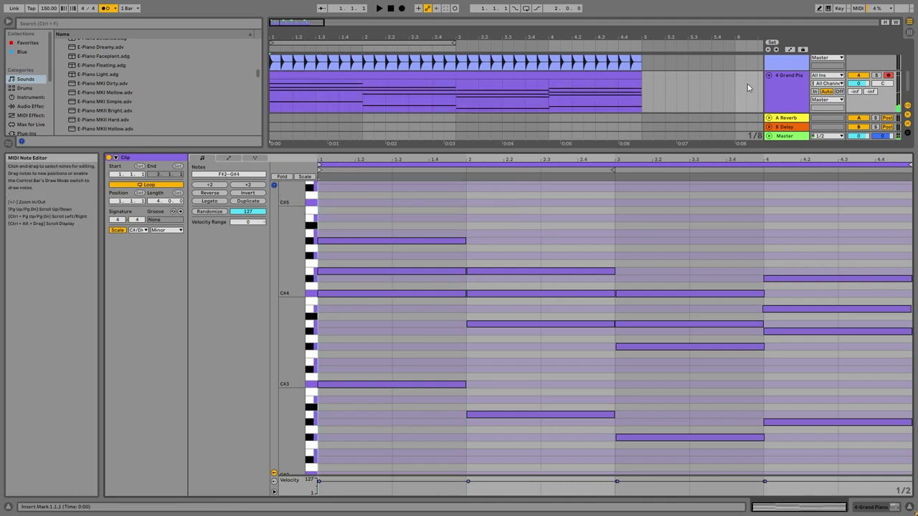
Step: Turn on Draw Mode and draw rows of half notes on B4 and C#5 across all four bars
click(819, 8)
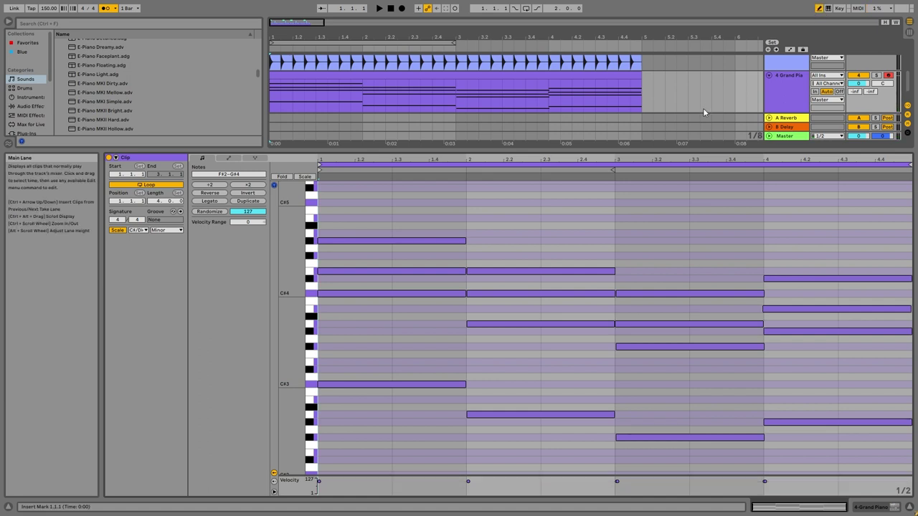
click(330, 218)
drag(416, 215, 567, 214)
drag(637, 213, 882, 215)
drag(317, 203, 904, 201)
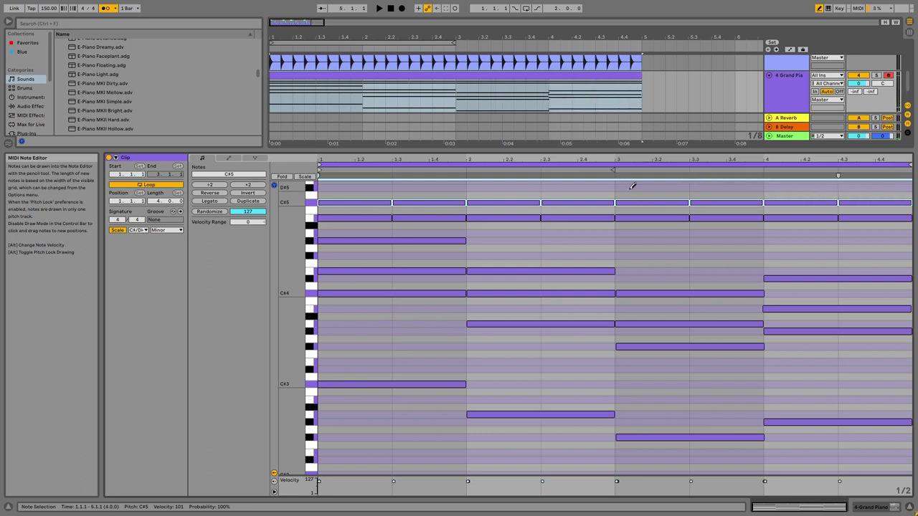
Step: Delete the C#5 row, then undo the deletion and all the drawn B4 and C#5 notes
key(Delete)
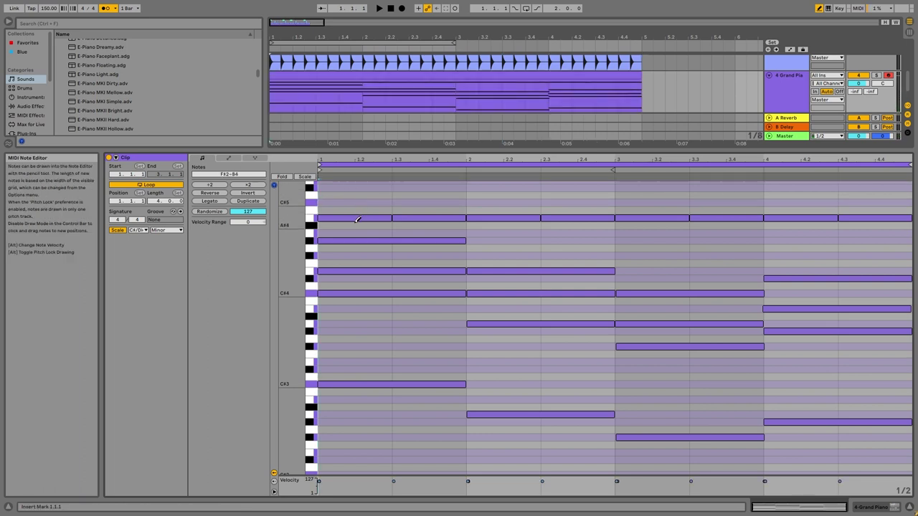
key(ctrl+z)
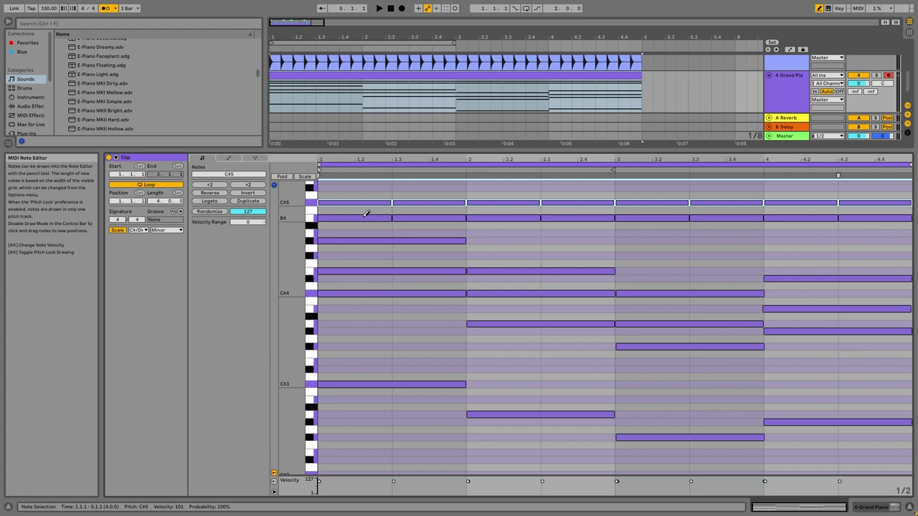
key(ctrl+z)
key(ctrl+z)
key(ctrl+z)
key(ctrl+z)
key(ctrl+z)
key(ctrl+z)
key(ctrl+z)
key(ctrl+z)
key(ctrl+z)
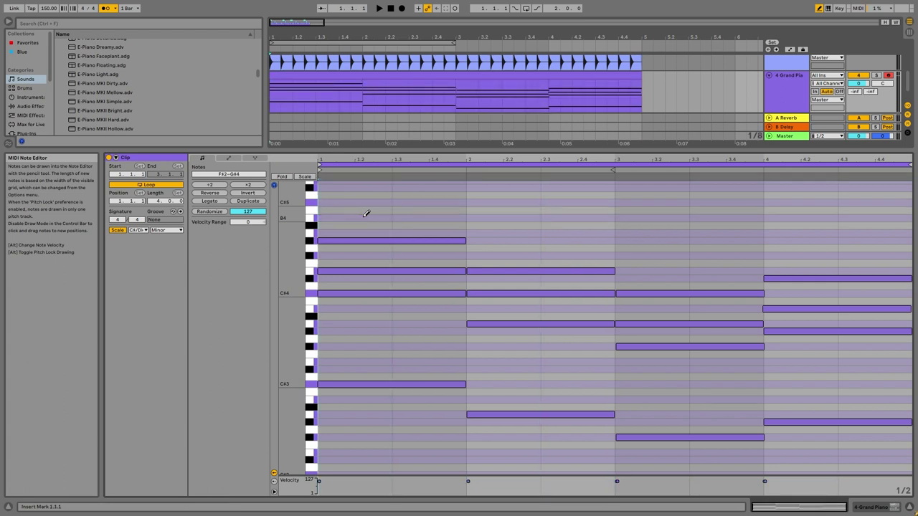
Step: Redo the drawing of the B4 and C#5 note rows
key(ctrl+y)
key(ctrl+y)
key(ctrl+y)
key(ctrl+y)
key(ctrl+y)
key(ctrl+y)
key(ctrl+y)
key(ctrl+y)
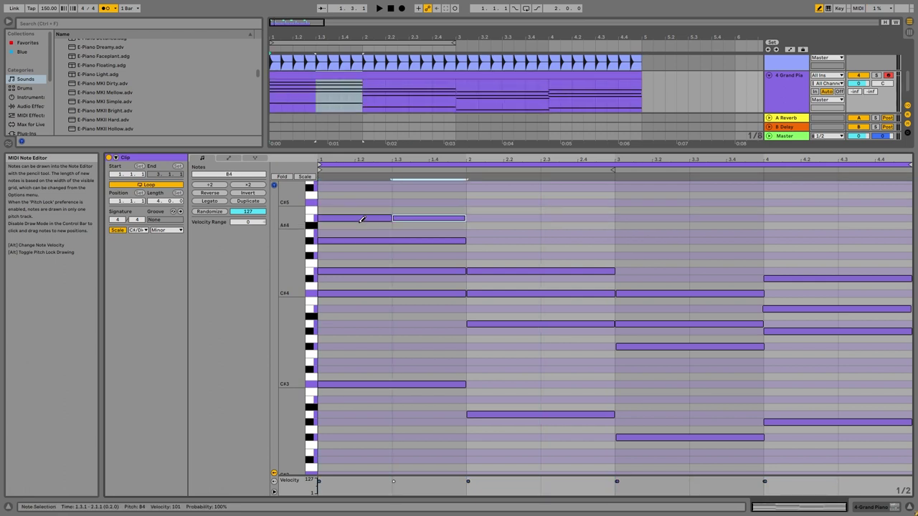
key(ctrl+y)
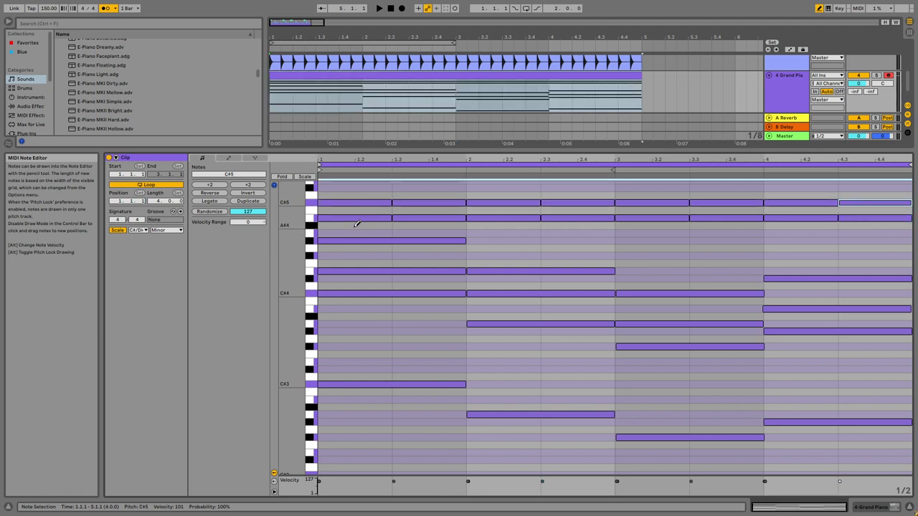
Step: Undo all the redrawn B4 and C#5 notes and play the chord progression with Draw Mode off
key(ctrl+z)
key(ctrl+z)
key(ctrl+z)
key(ctrl+z)
key(ctrl+z)
key(ctrl+z)
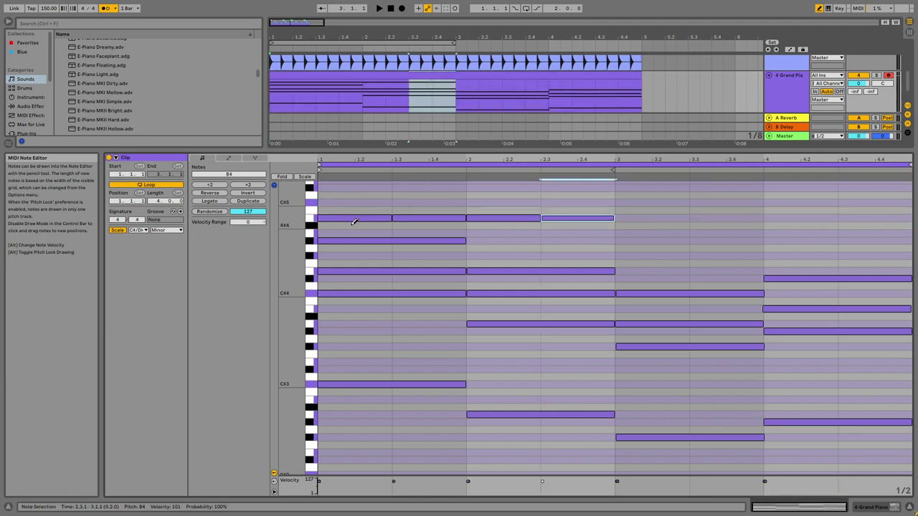
key(ctrl+z)
key(ctrl+z)
key(ctrl+z)
key(b)
key(space)
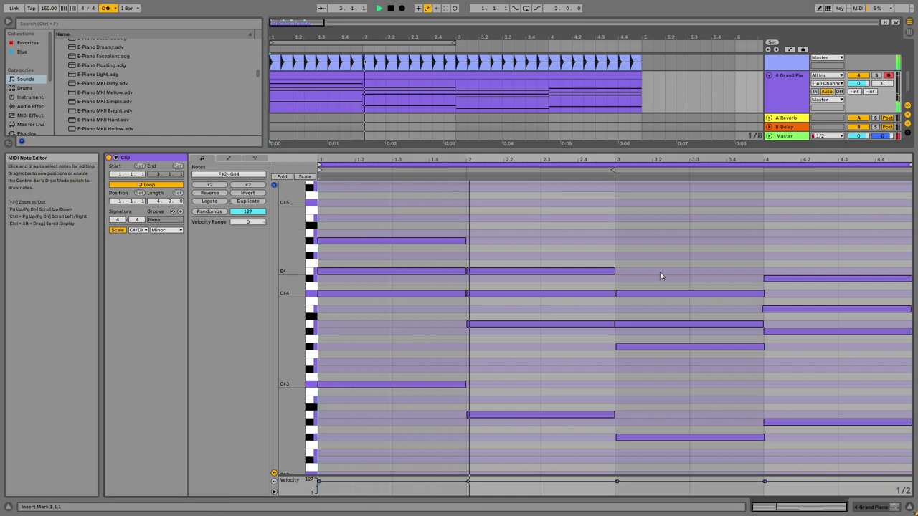
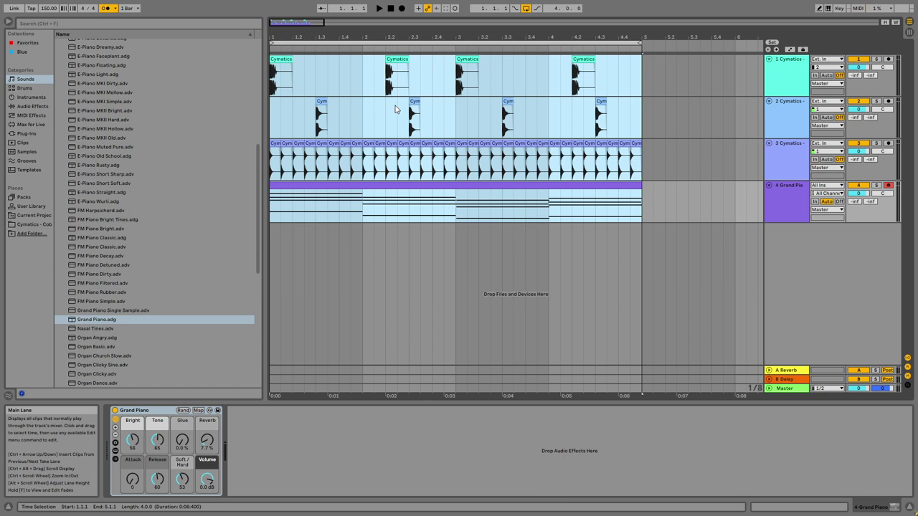
Step: Insert a new MIDI track below the Grand Piano track
click(535, 187)
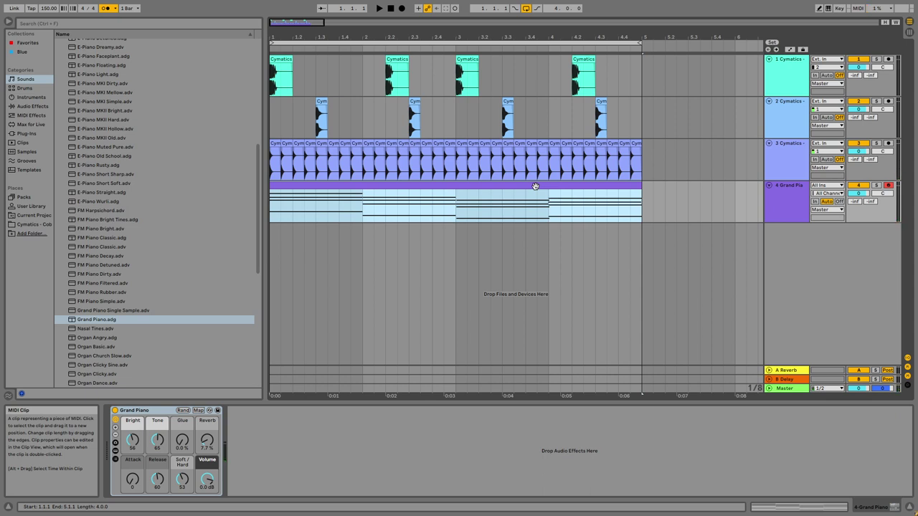
click(790, 236)
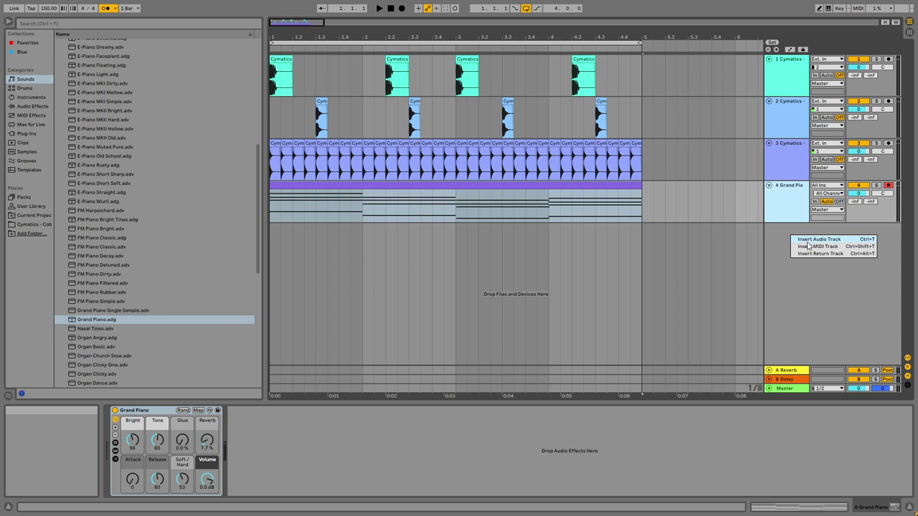
key(ctrl+shift+t)
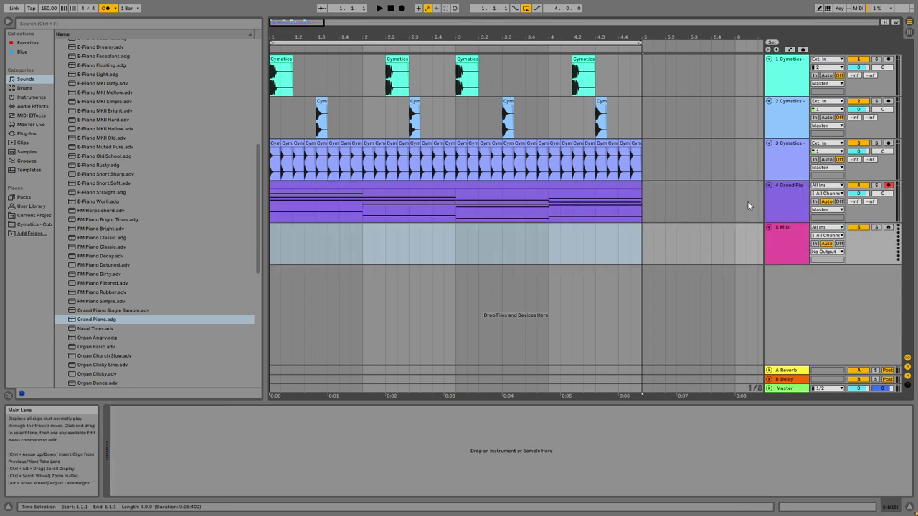
Step: Collapse the Piano & Keys sounds, expand Strings, and preview the presets from Cello Strings through Magnetic Strings
scroll(102, 213, up, 5)
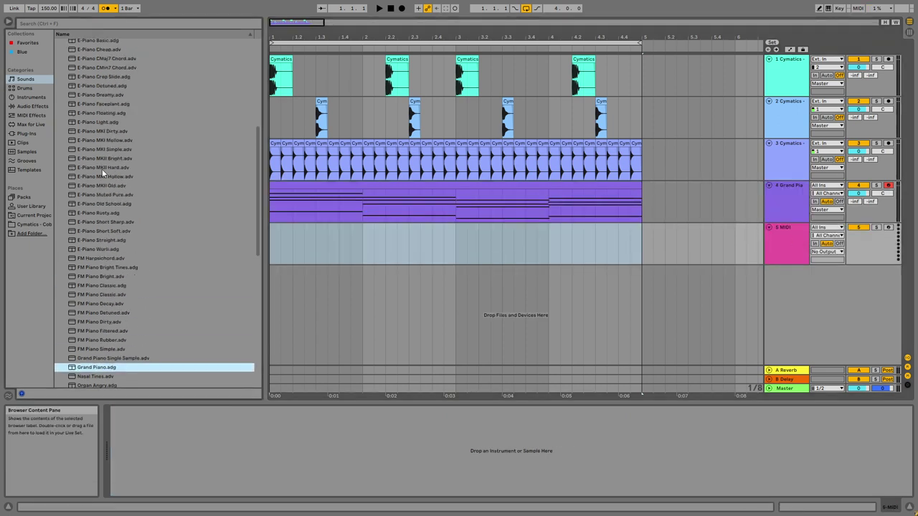
scroll(86, 147, up, 5)
click(60, 105)
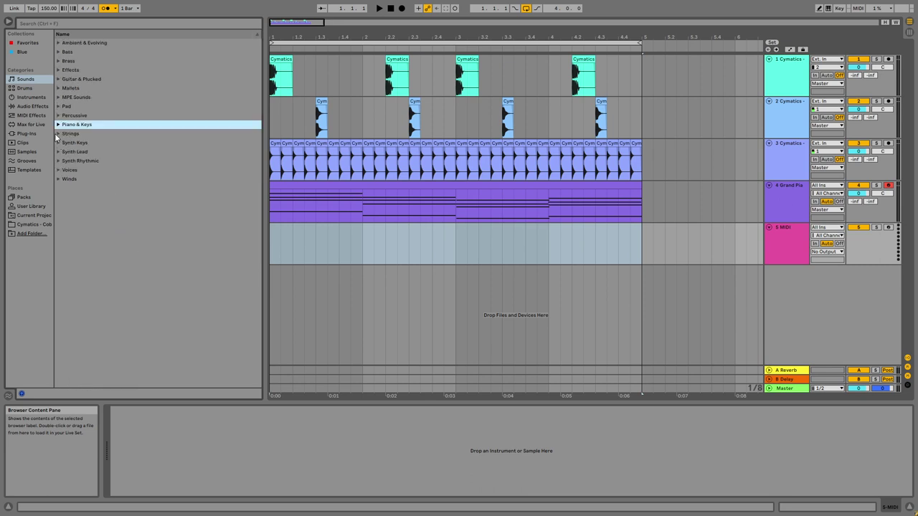
click(58, 135)
click(94, 144)
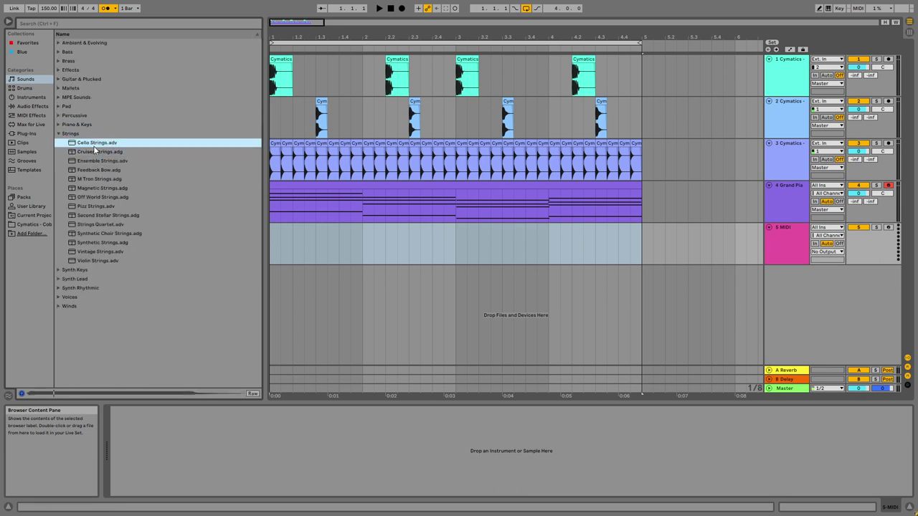
key(Down)
key(Down)
key(Down)
key(Down)
key(Down)
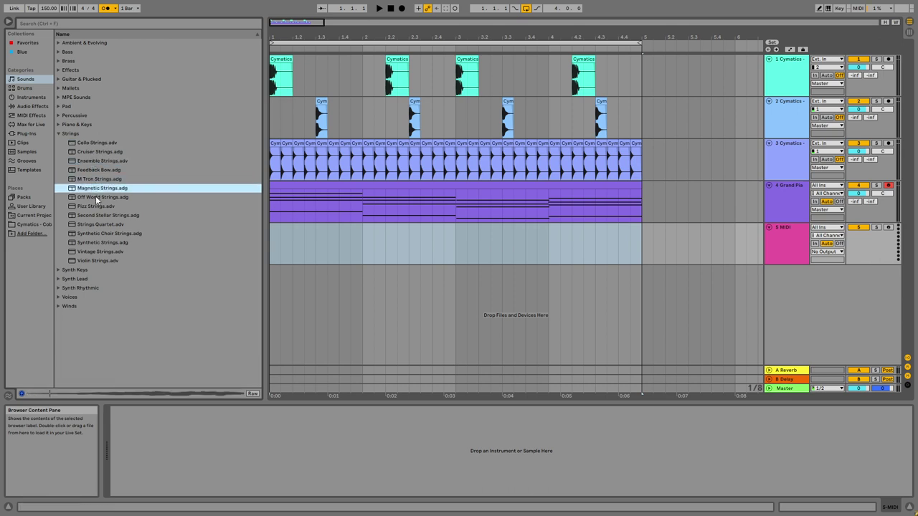
Step: Preview more string presets from Off World Strings onward and load Synthetic Choir Strings onto the new MIDI track
click(95, 198)
click(95, 204)
click(95, 215)
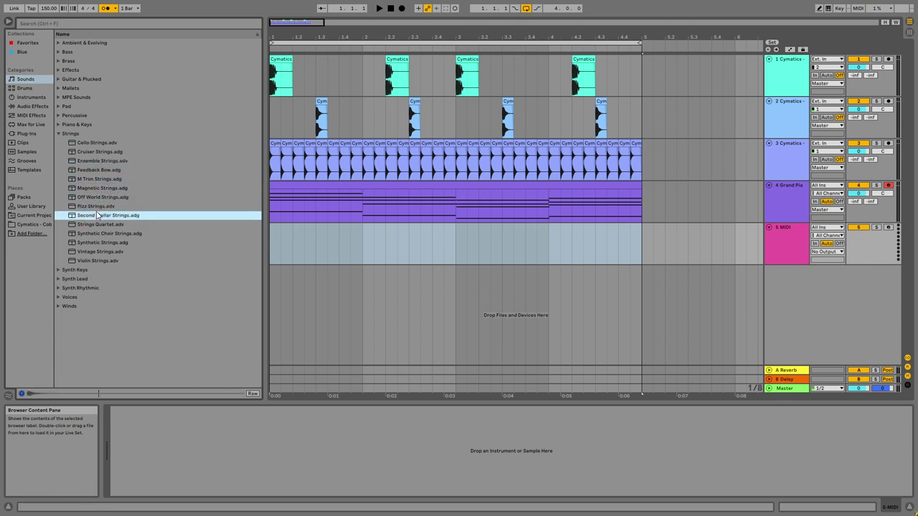
click(96, 224)
click(94, 233)
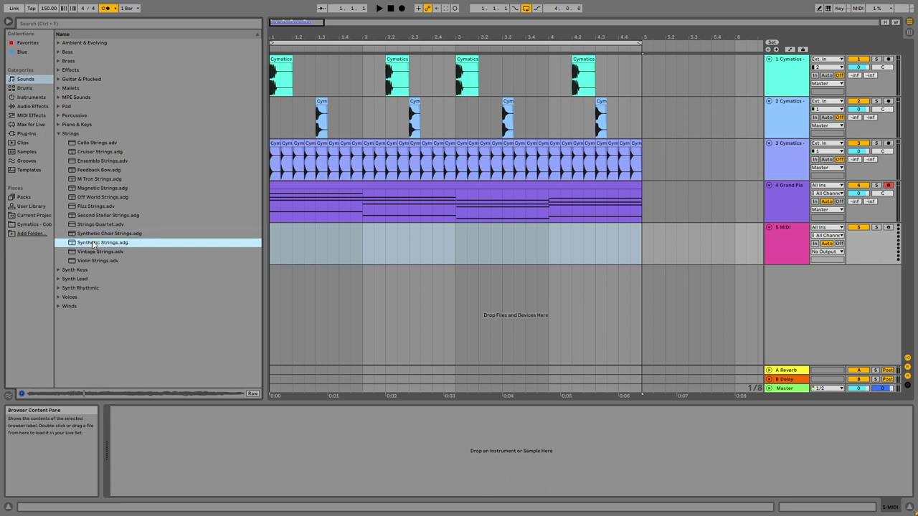
drag(436, 254, 435, 254)
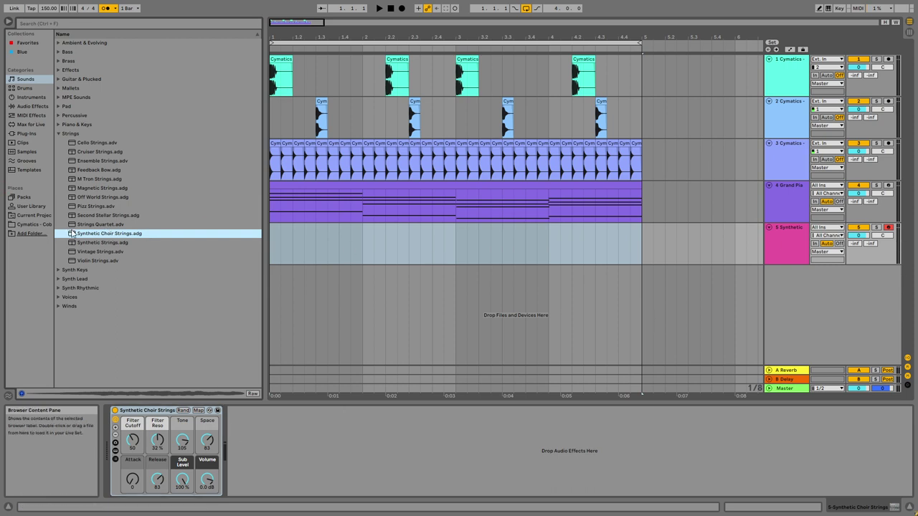
Step: Try Magnetic Strings on the new track, then undo the instrument swap
click(84, 190)
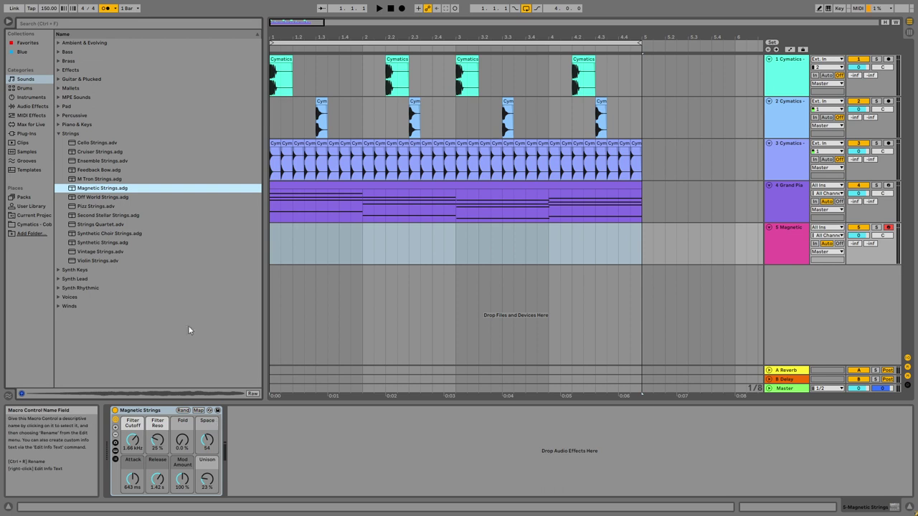
key(ctrl+z)
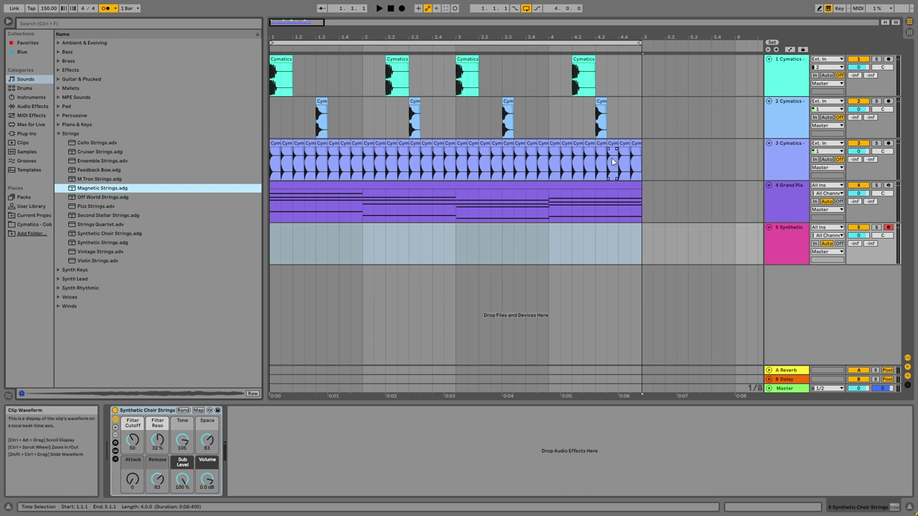
Step: Create an empty four-bar MIDI clip on the Synthetic Choir Strings track and try out notes from the keyboard
click(888, 228)
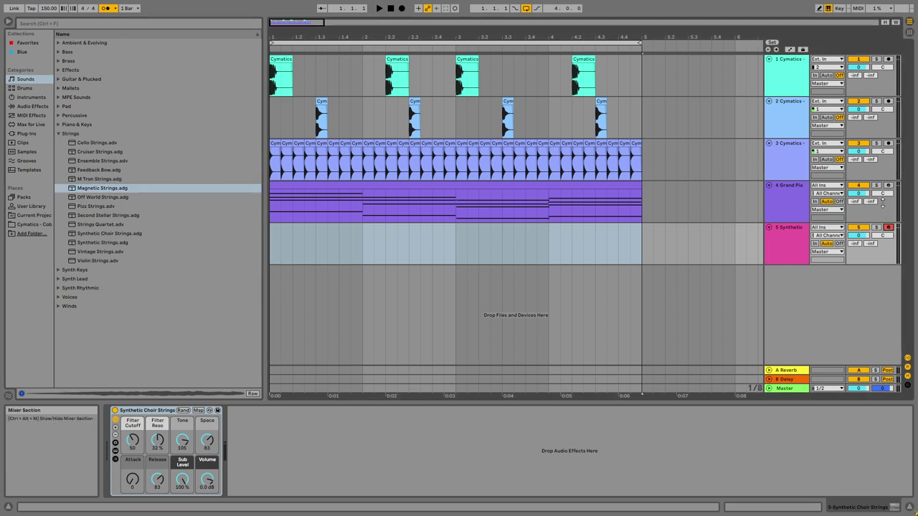
key(a)
key(ctrl+shift+m)
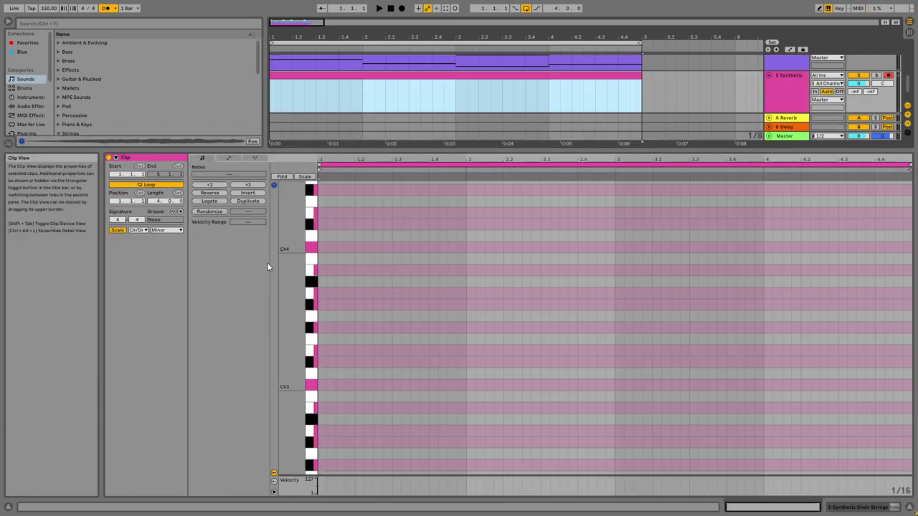
key(d)
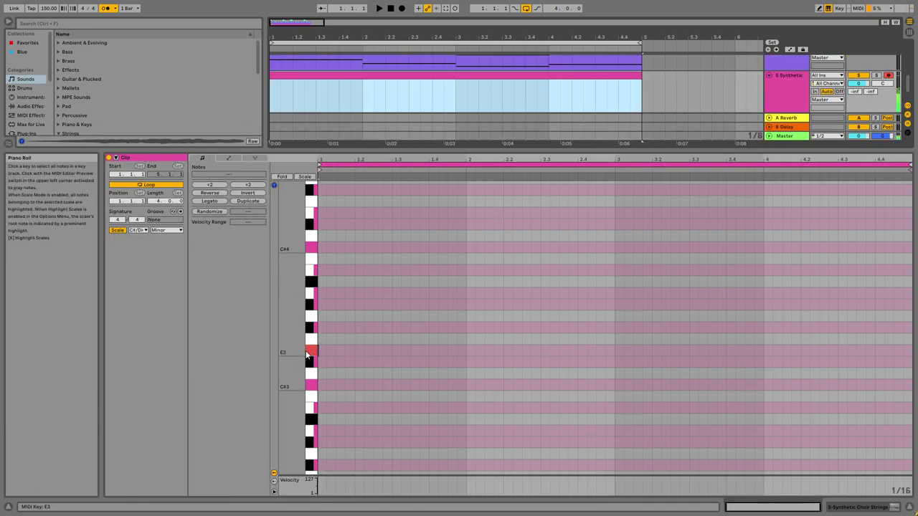
key(f)
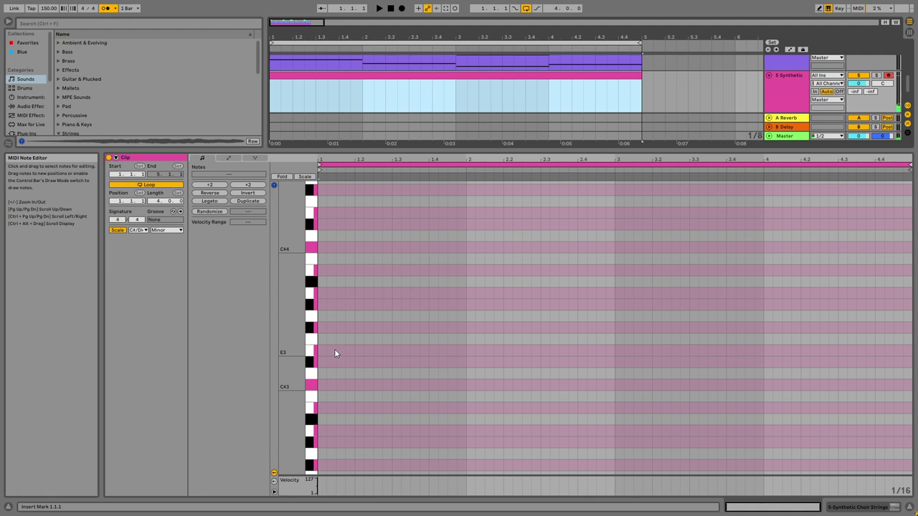
Step: Record some chords live onto the Synthetic Choir Strings track over the four-bar loop, then stop recording
click(352, 61)
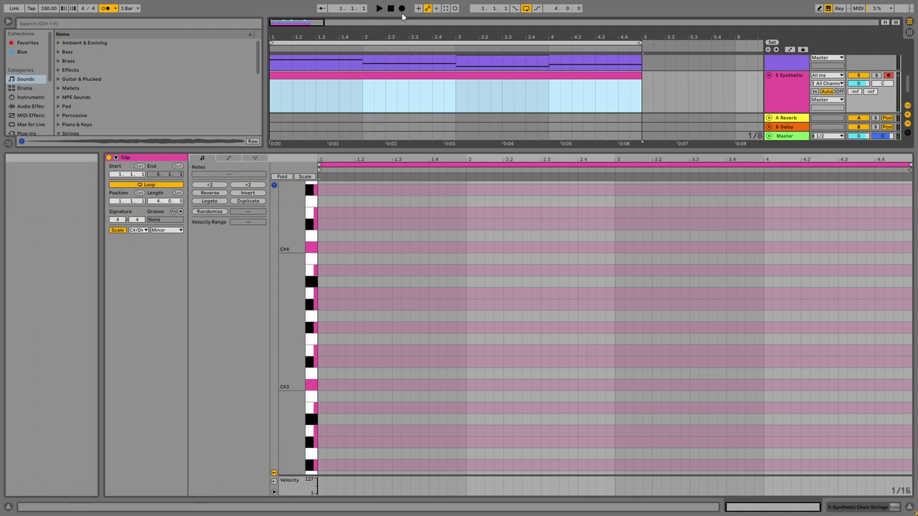
click(403, 9)
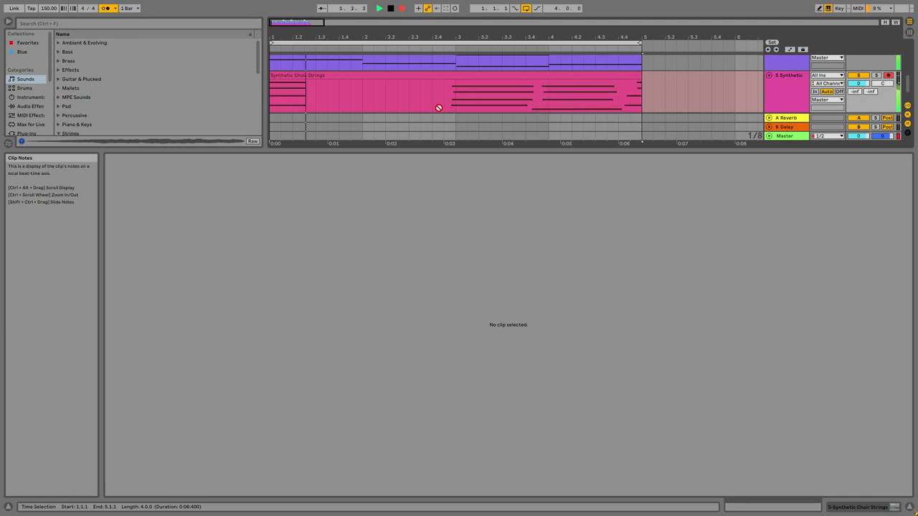
key(space)
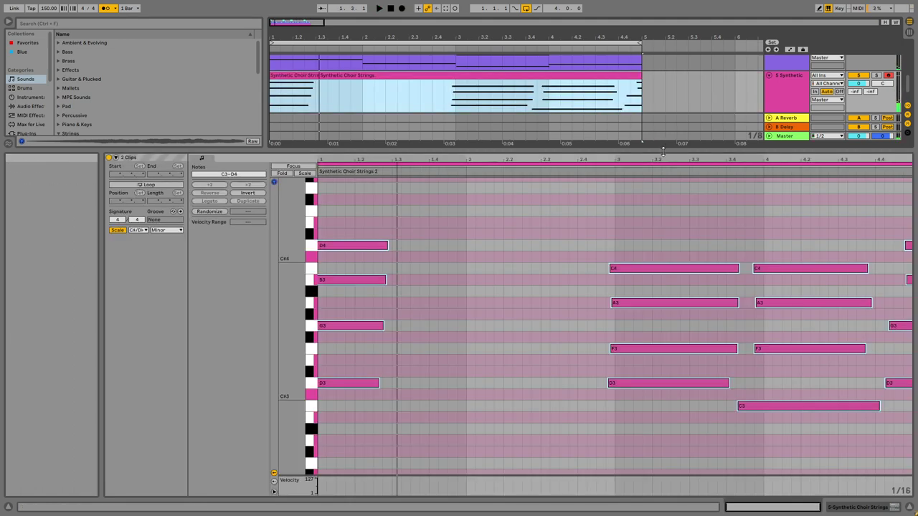
Step: Enlarge the arrangement area and delete the recorded clips from the Synthetic Choir Strings track
drag(664, 150, 643, 251)
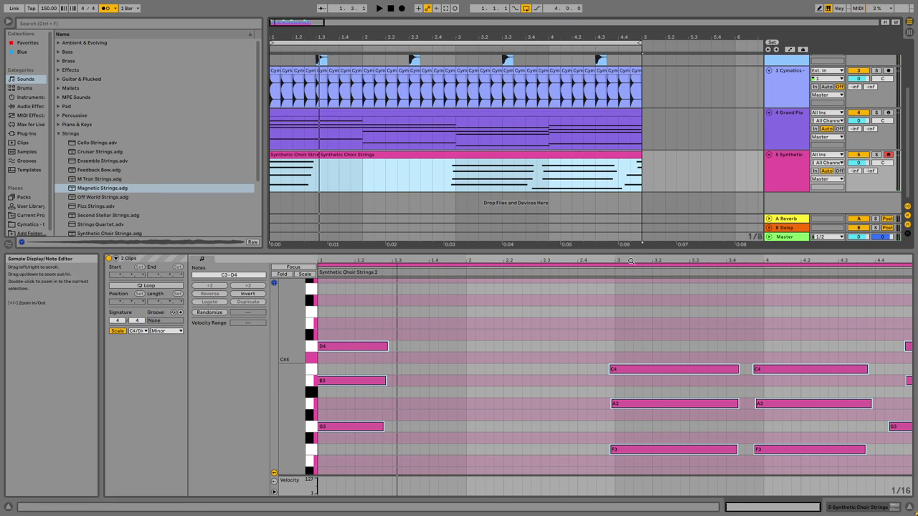
click(609, 296)
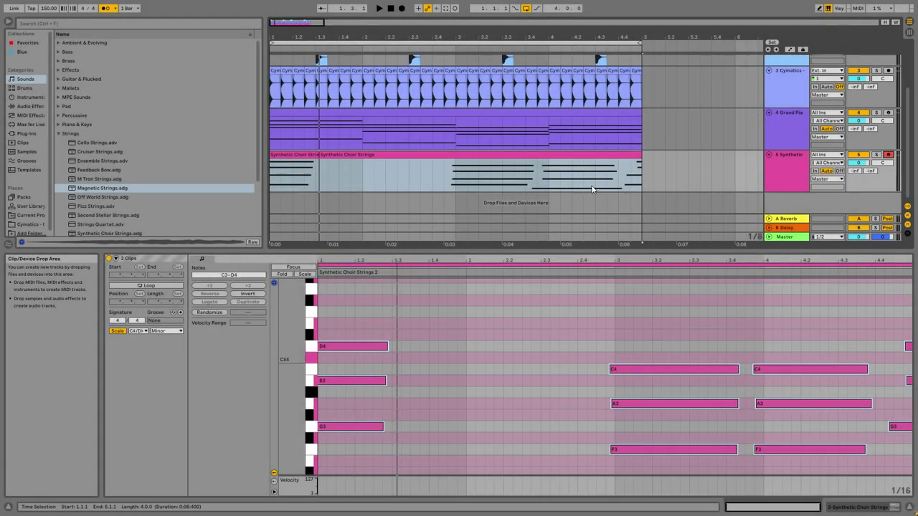
right_click(592, 189)
click(610, 177)
Step: Copy the four-bar Grand Piano clip onto the Synthetic Choir Strings track at bar 1 and play both together
drag(553, 111, 518, 112)
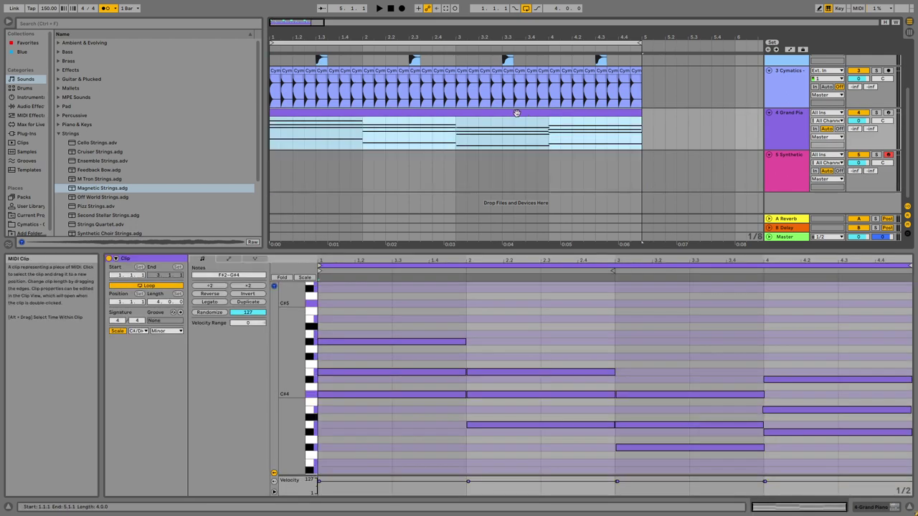
click(478, 142)
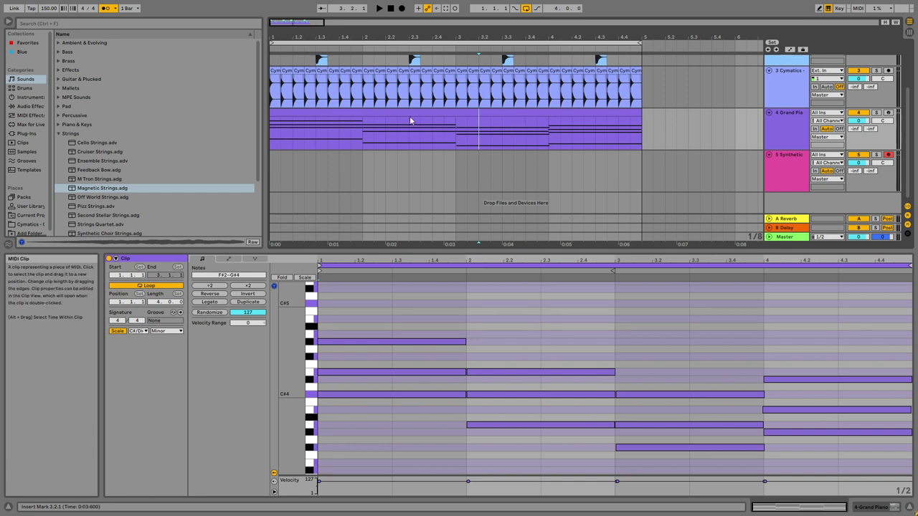
click(506, 112)
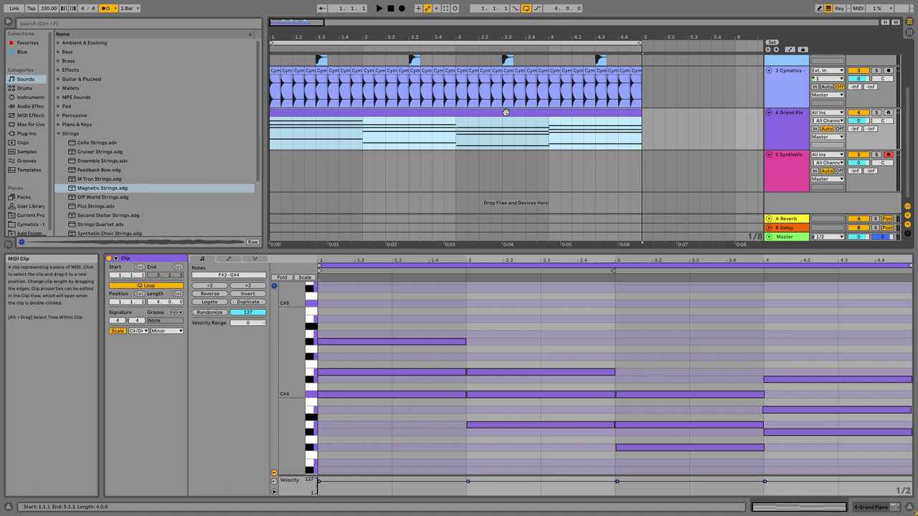
drag(506, 112, 503, 156)
key(space)
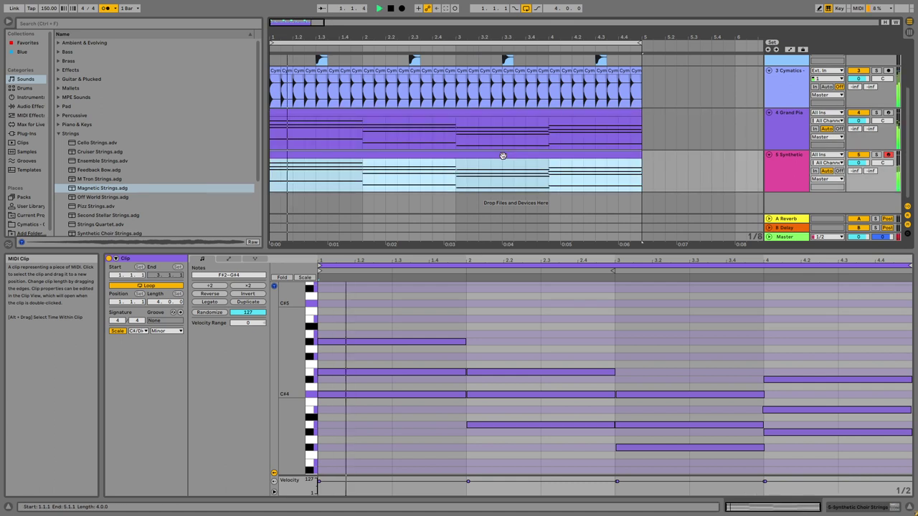
Step: Lower the Synthetic Choir Strings track volume to -16.6 dB and play the arrangement
click(858, 164)
key(Delete)
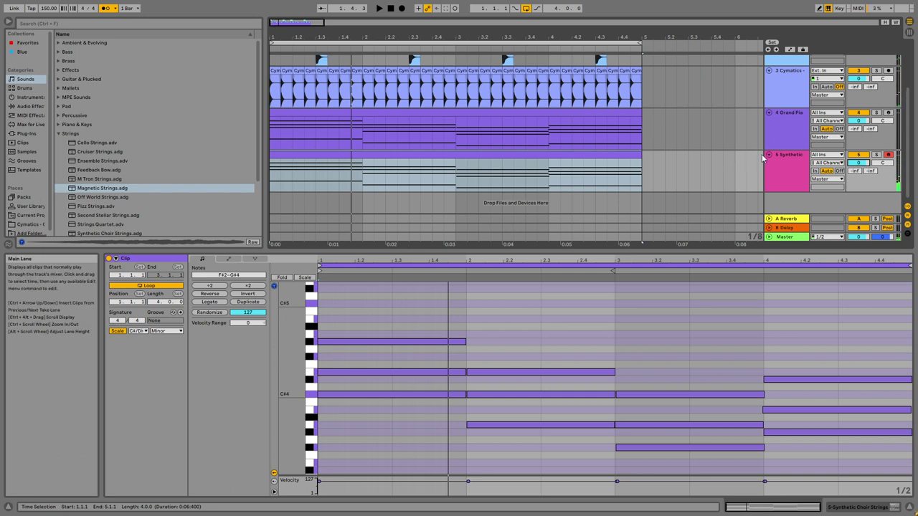
drag(858, 163, 858, 167)
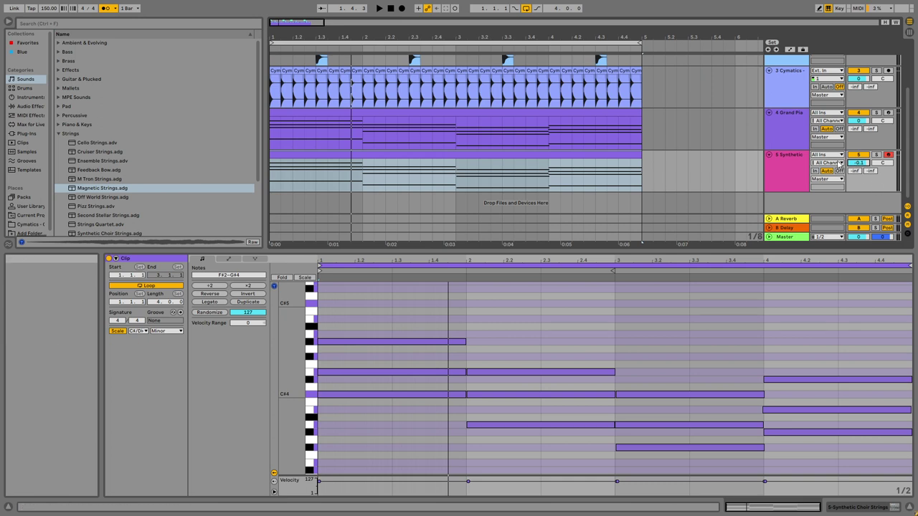
drag(859, 162, 852, 172)
key(space)
Step: Select all notes in the Synthetic Choir Strings clip and transpose them down one octave
scroll(366, 373, down, 3)
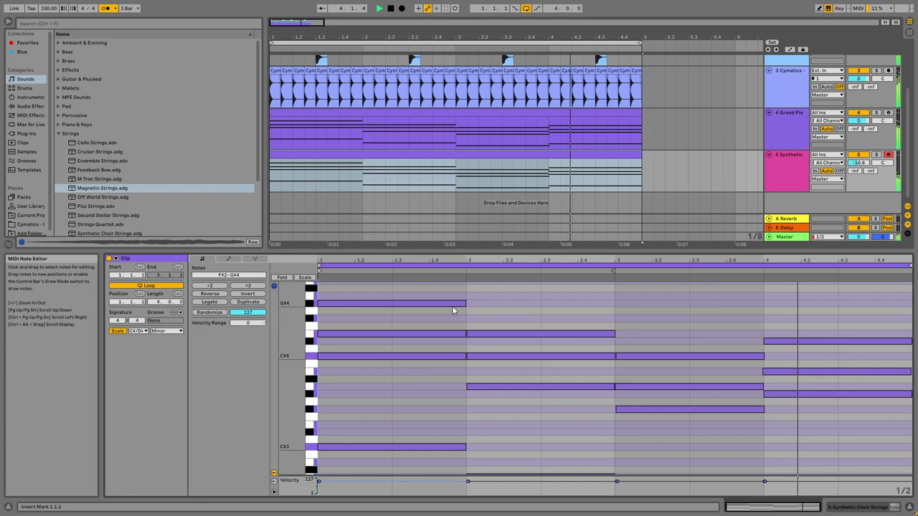
click(542, 309)
drag(422, 293, 781, 406)
scroll(717, 373, down, 1)
click(641, 330)
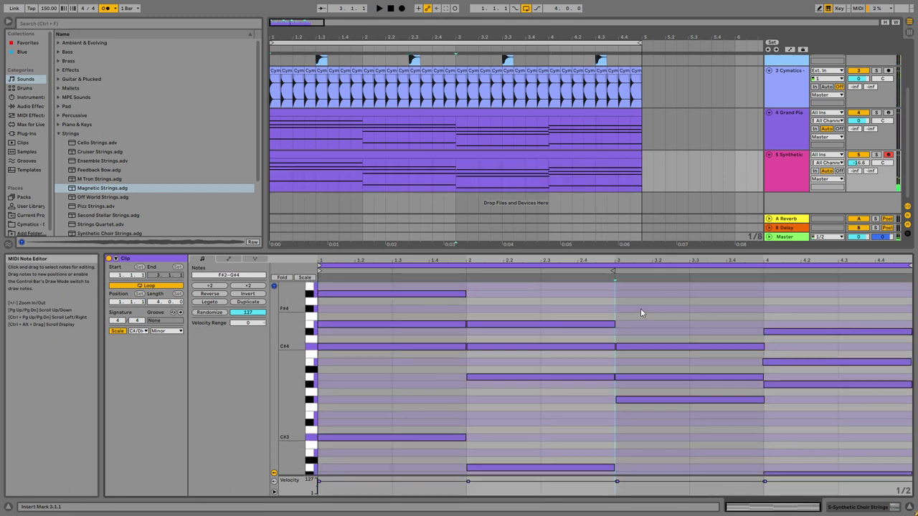
key(ctrl+a)
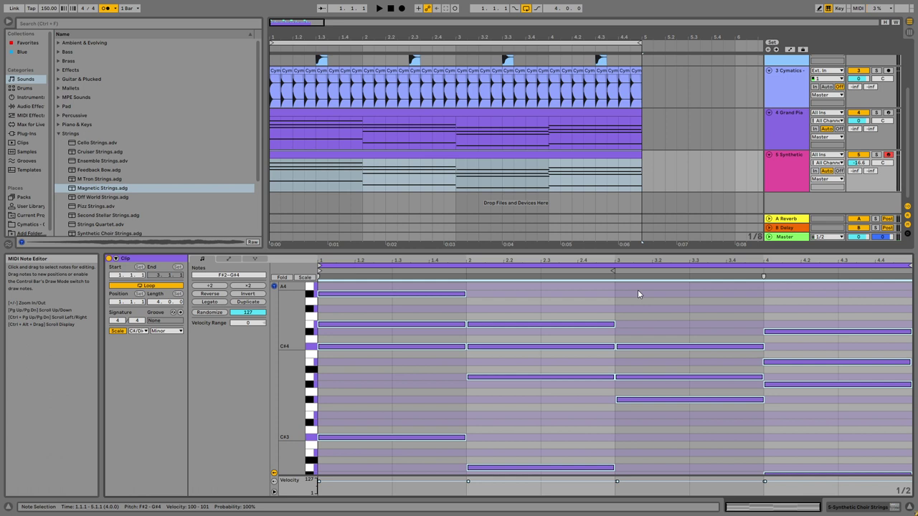
key(shift+Down)
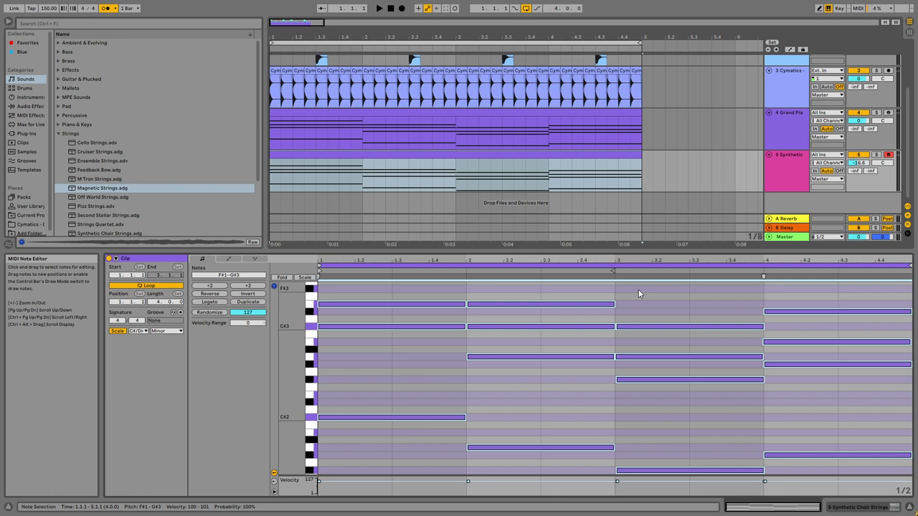
Step: Play the arrangement and set the Synthetic Choir Strings track volume to -14.0 dB
key(space)
drag(859, 163, 859, 152)
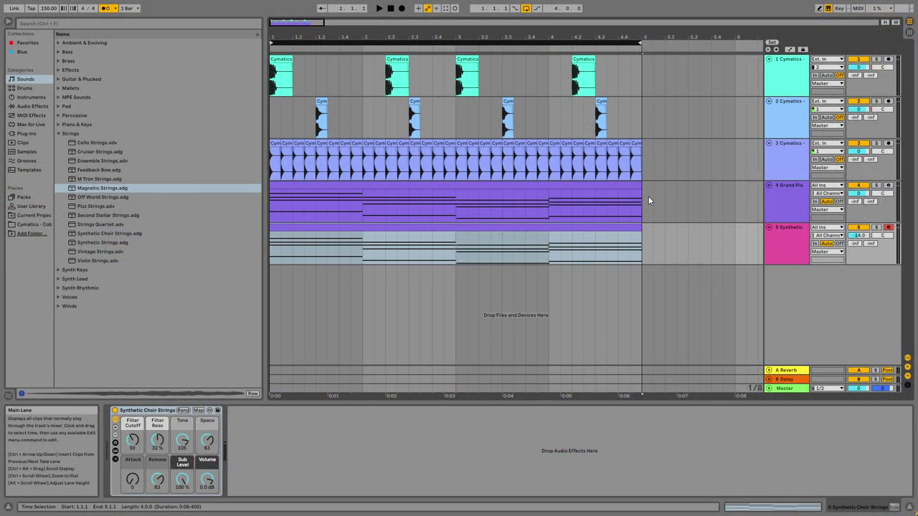
Step: Open the Link, Tempo and MIDI settings in the preferences to check the MIDI input ports
key(ctrl+comma)
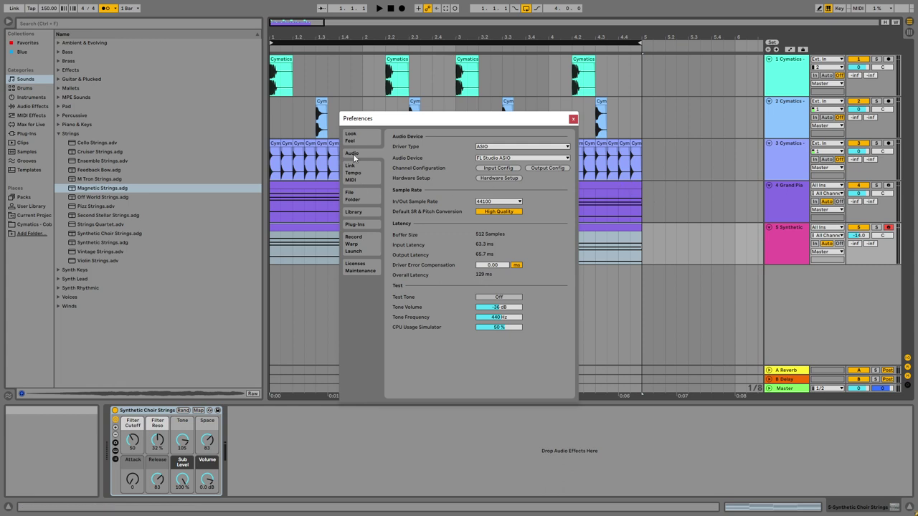
click(361, 178)
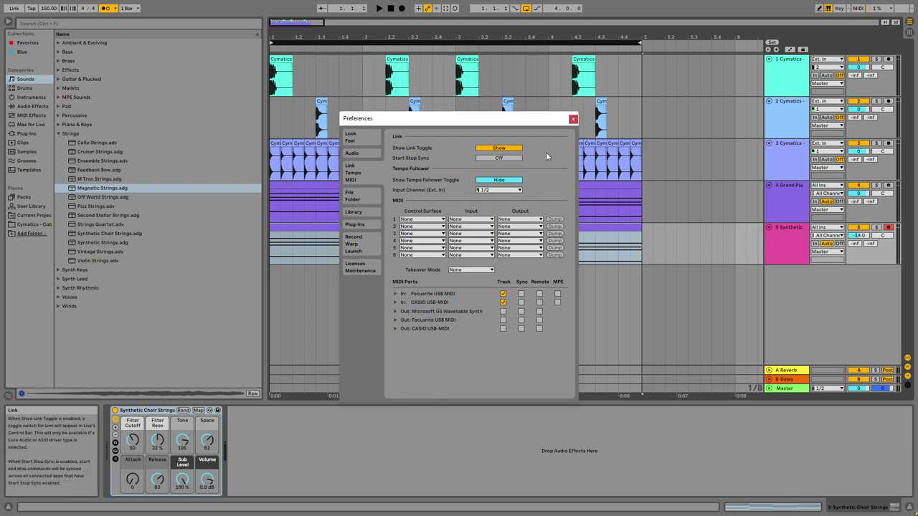
Step: Close the preferences
click(573, 119)
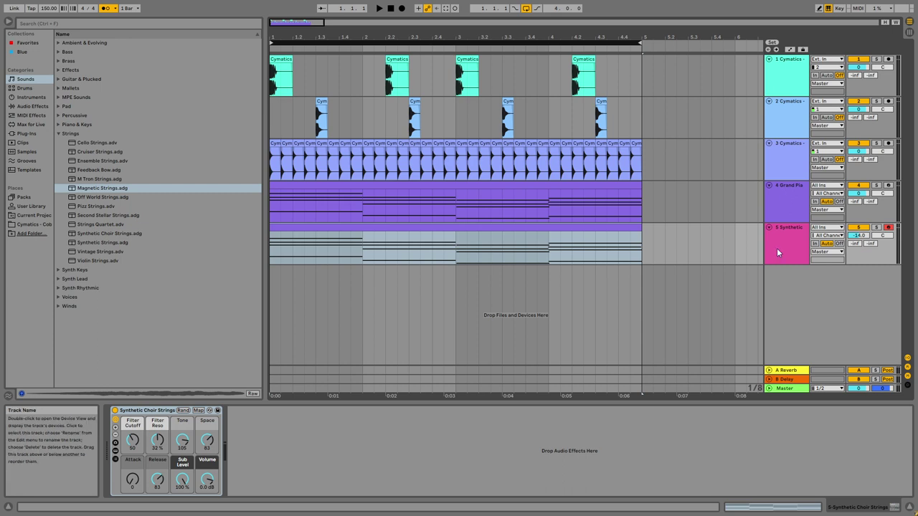
click(573, 115)
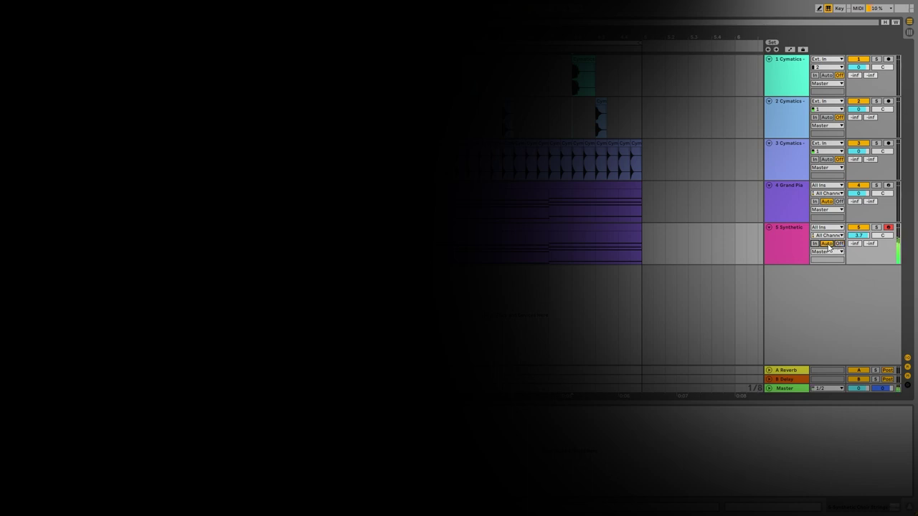
Step: Try In monitoring and record arming on the Synthetic Choir Strings track, then leave the track disarmed with Auto monitoring
click(889, 228)
click(888, 228)
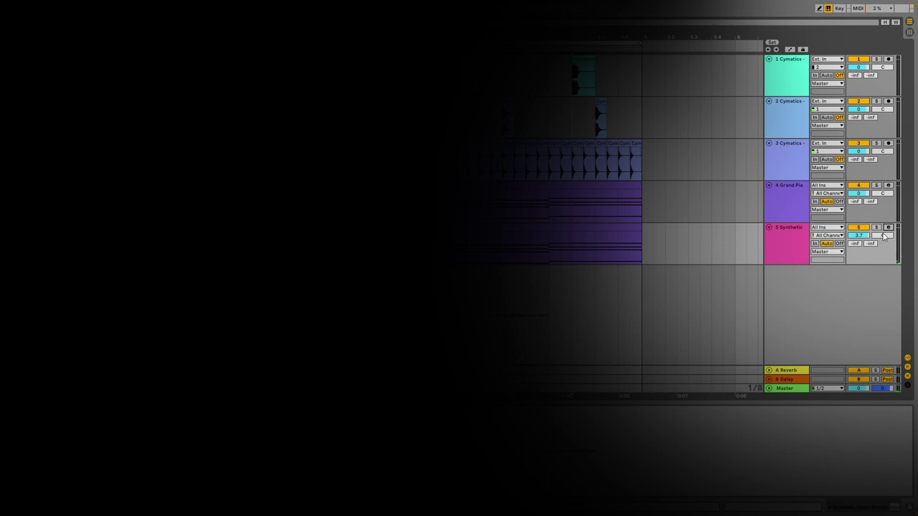
click(815, 244)
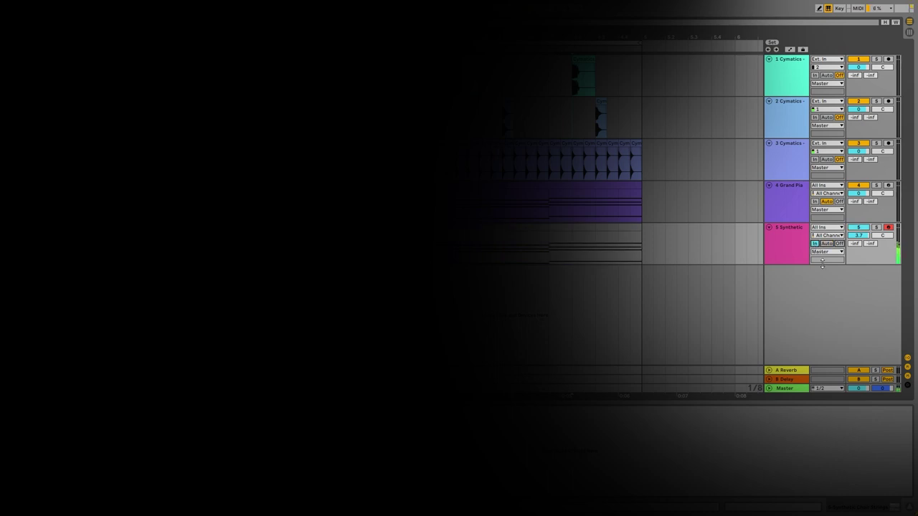
click(888, 227)
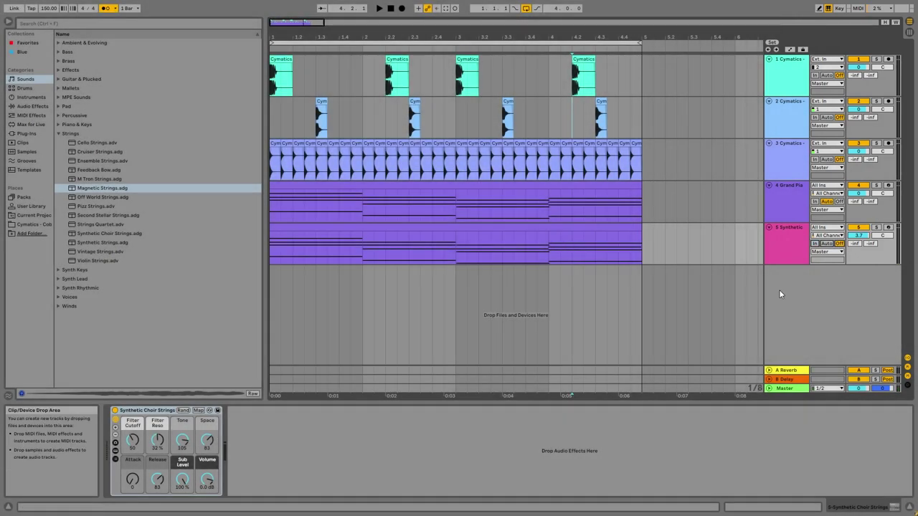
Step: Insert an audio track below the strings track and copy the Grand Piano instrument from track 4
right_click(780, 293)
click(810, 292)
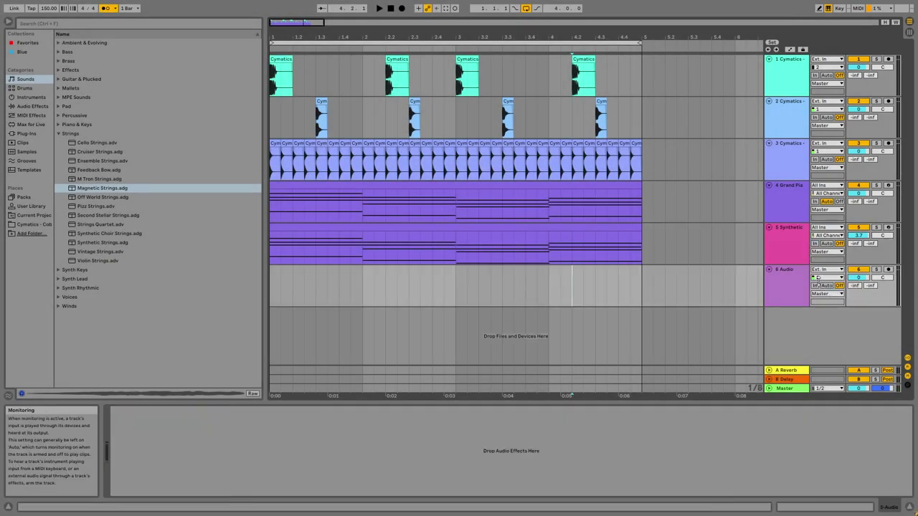
click(561, 194)
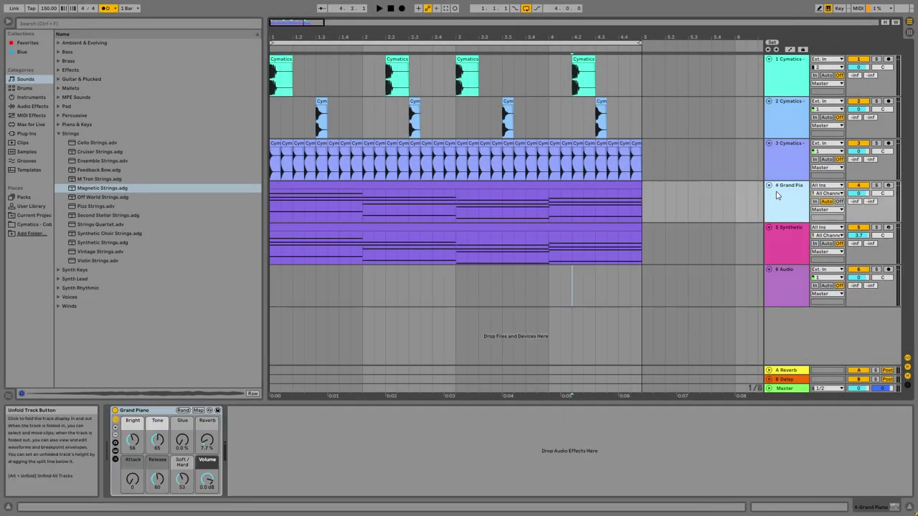
right_click(153, 412)
click(169, 426)
Step: Try to paste the copied Grand Piano instrument onto the new audio track
click(794, 284)
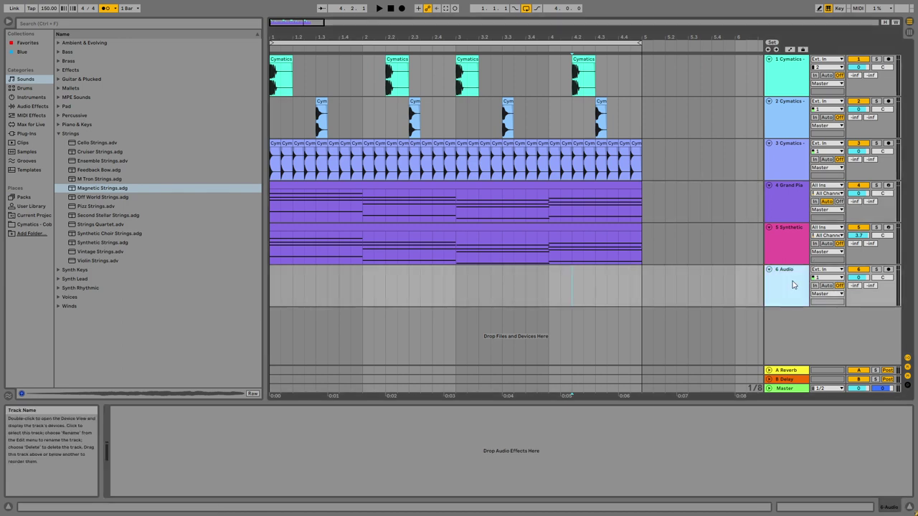
right_click(651, 424)
click(664, 427)
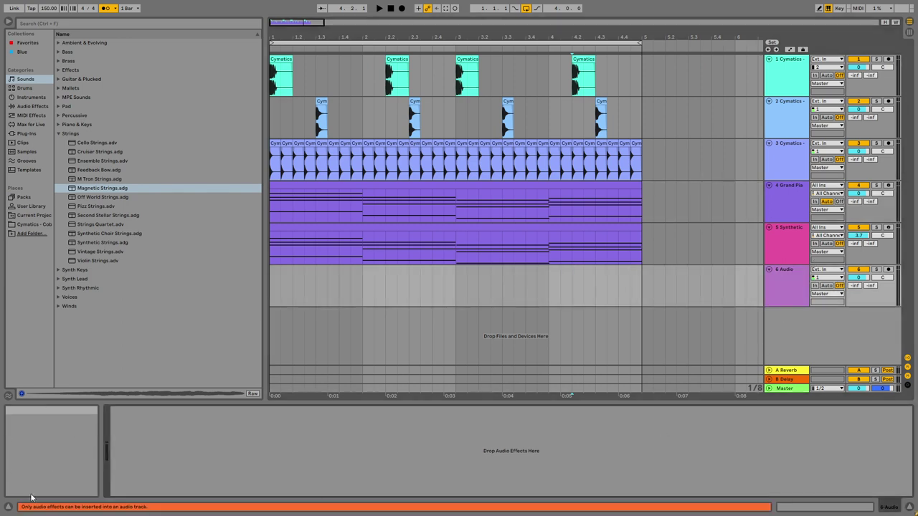
Step: Replace the audio track with a new MIDI track and paste the copied Grand Piano instrument onto it
right_click(790, 290)
click(802, 301)
key(ctrl+v)
key(Delete)
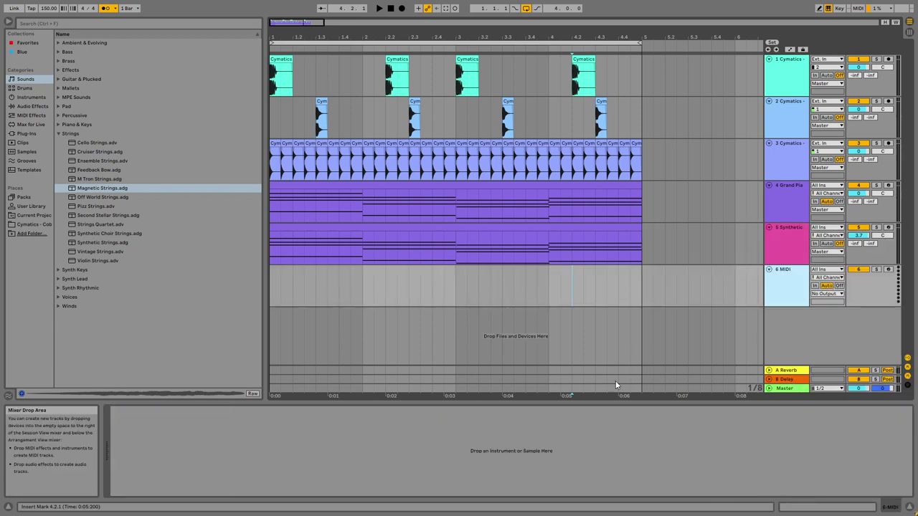
key(ctrl+z)
click(432, 430)
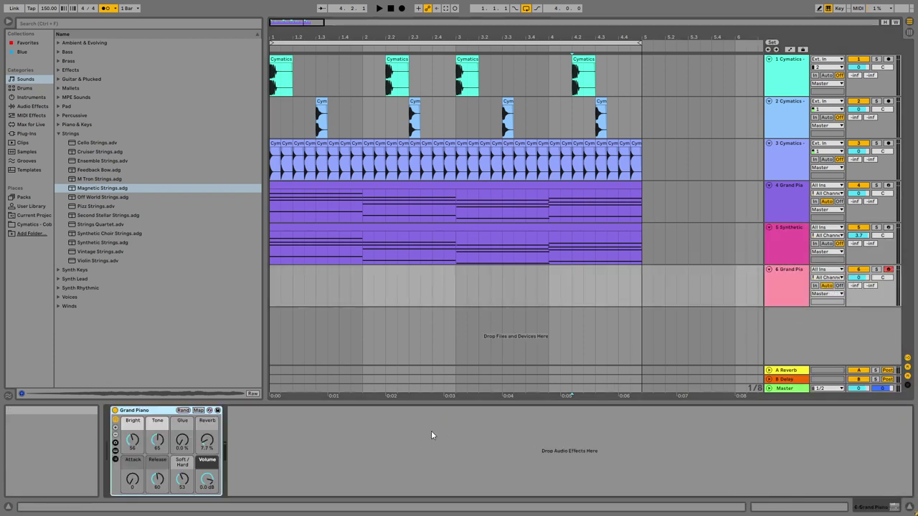
Step: Solo the new Grand Piano track and record a chord take on it into the arrangement
click(403, 10)
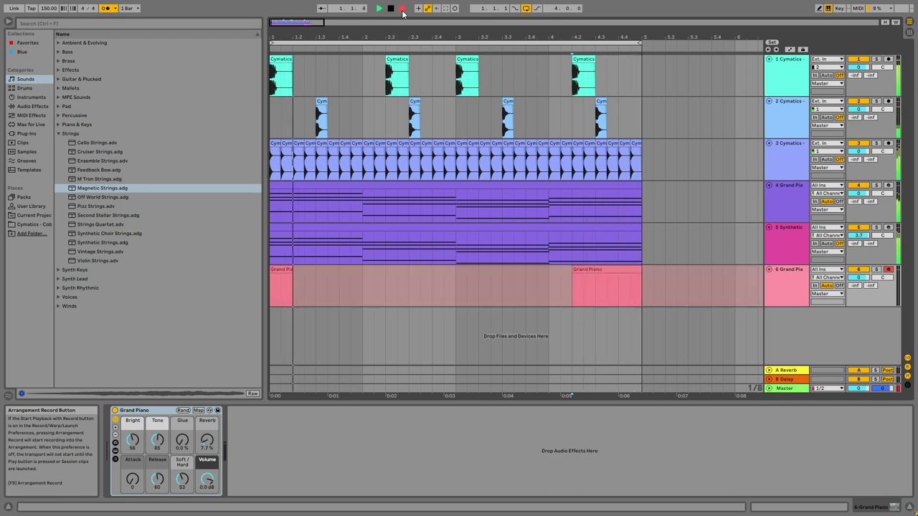
key(space)
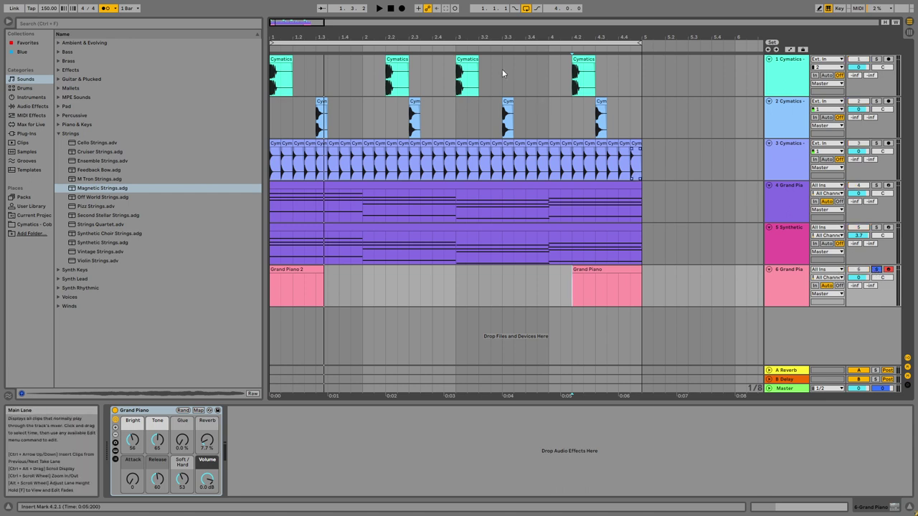
click(402, 8)
click(403, 8)
click(403, 9)
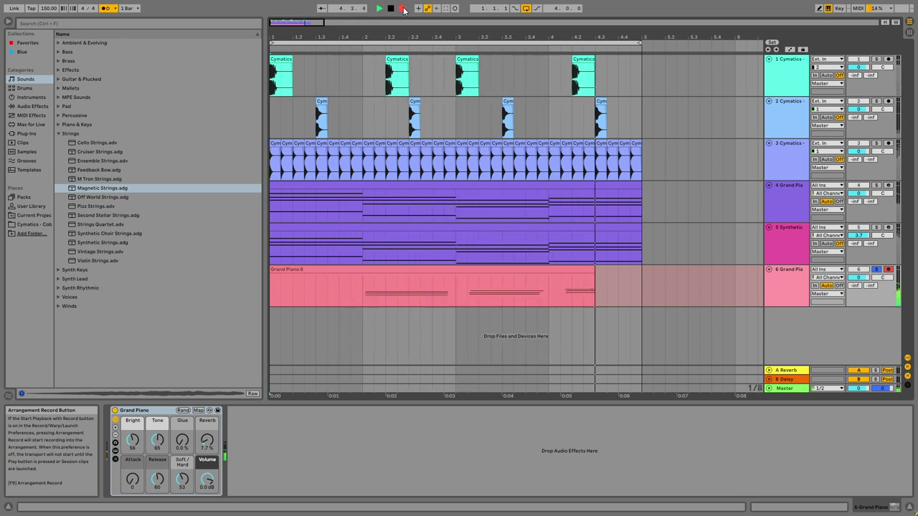
key(space)
Step: Open the recorded chord clip on track 6 in the note editor and examine the placement of its notes
key(shift+Tab)
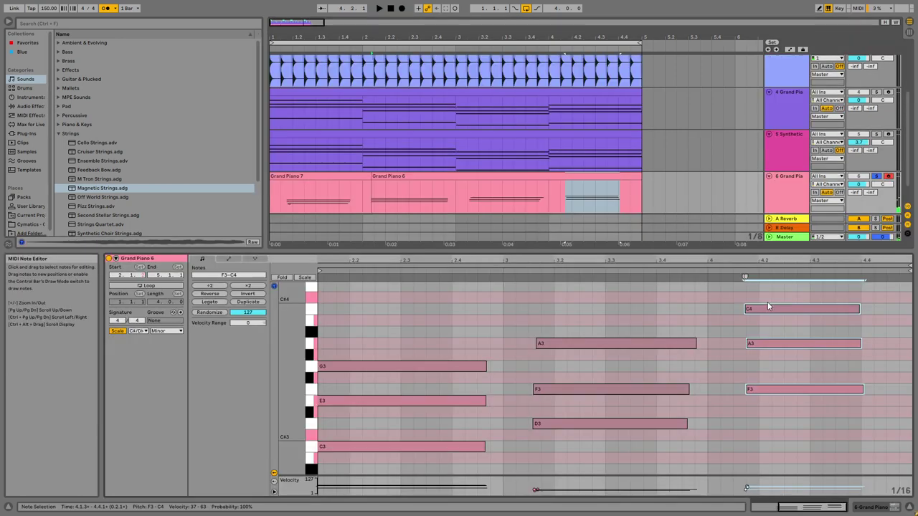
click(645, 355)
scroll(428, 319, down, 1)
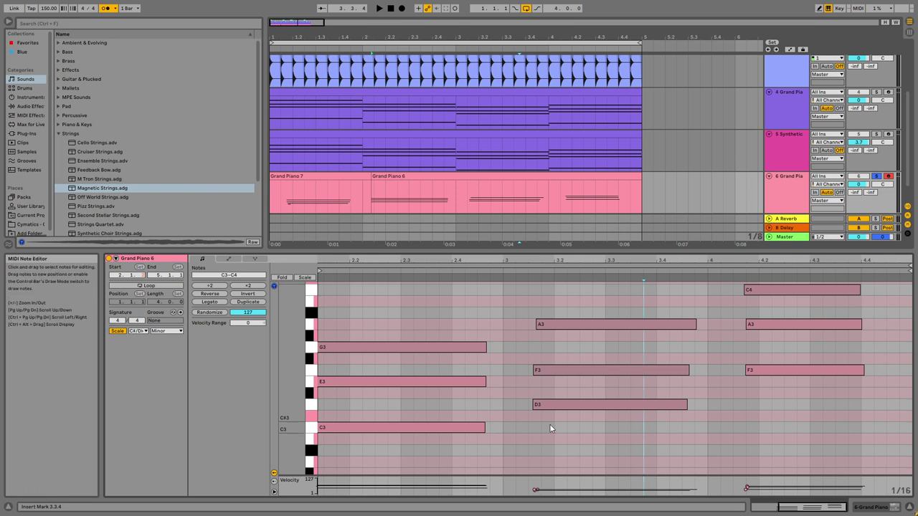
Step: Enlarge the velocity lane below the notes and raise the bar 3 F3 note's velocity to 48
drag(556, 423, 581, 320)
click(431, 427)
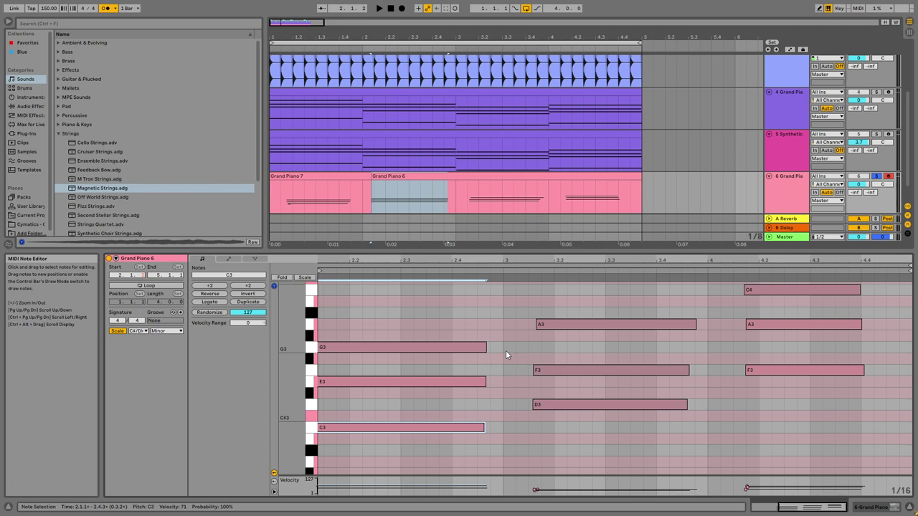
click(558, 476)
drag(558, 475, 581, 322)
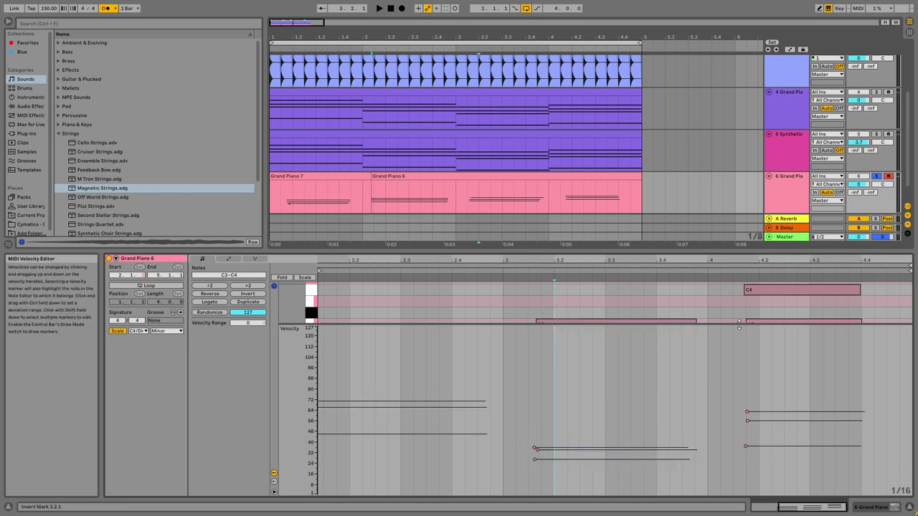
drag(738, 325, 718, 428)
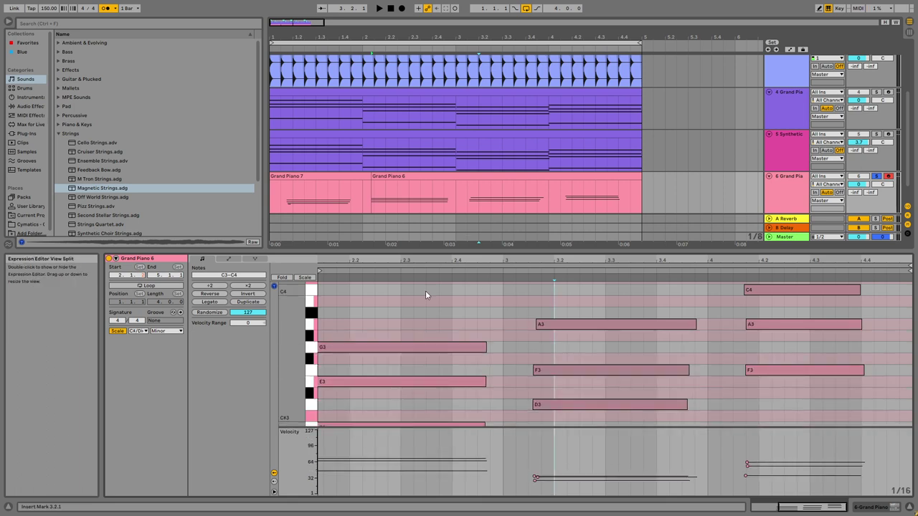
mouse_move(535, 478)
mouse_down()
mouse_move(535, 430)
mouse_move(535, 488)
mouse_move(536, 473)
mouse_up()
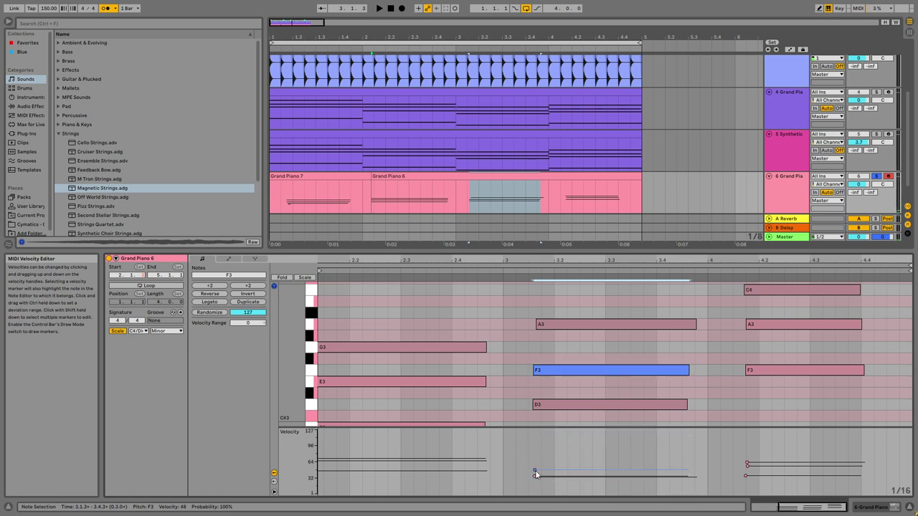
Step: Delete track 6, Grand Piano, and open the MIDI clip on the track 4 Grand Piano
right_click(784, 189)
click(799, 212)
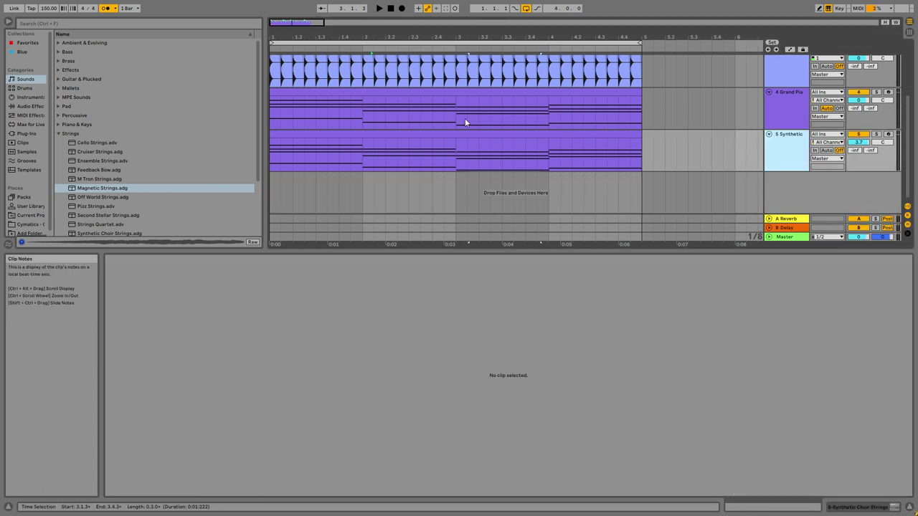
click(430, 150)
click(470, 86)
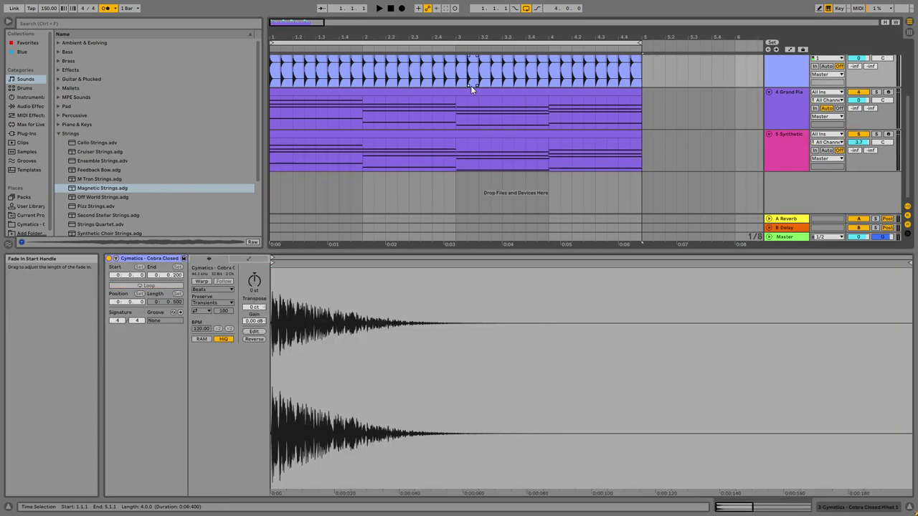
click(474, 107)
click(500, 436)
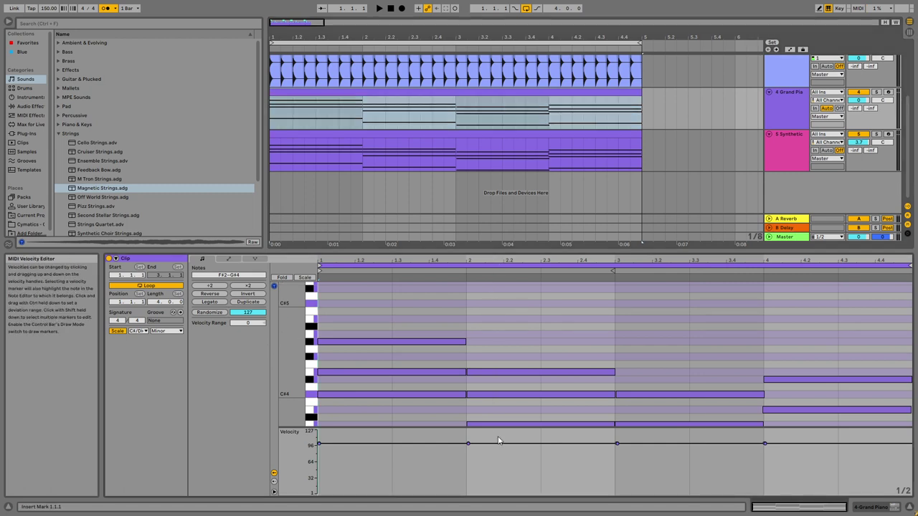
Step: Start the bar 2 C#4 note slightly early at 1.4.4 and lower the other bar 2 notes' velocities to differing levels
scroll(495, 421, down, 1)
click(469, 352)
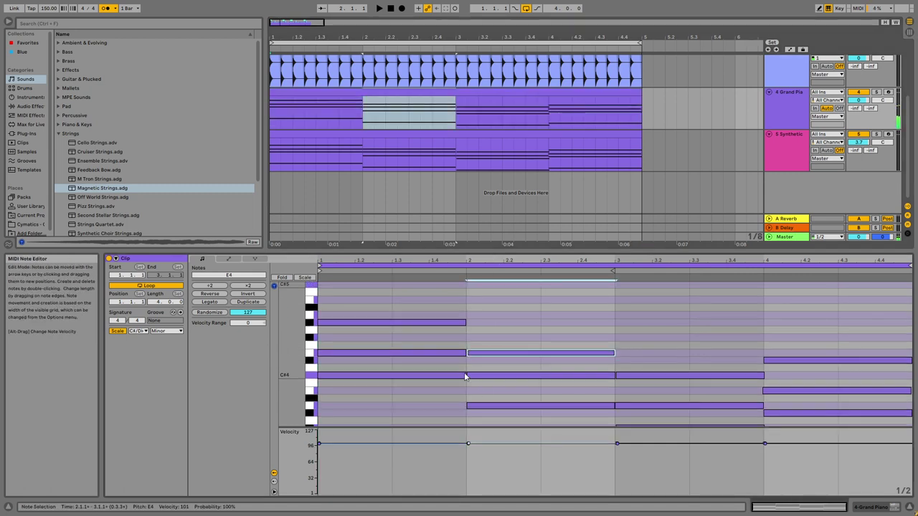
drag(466, 375, 461, 374)
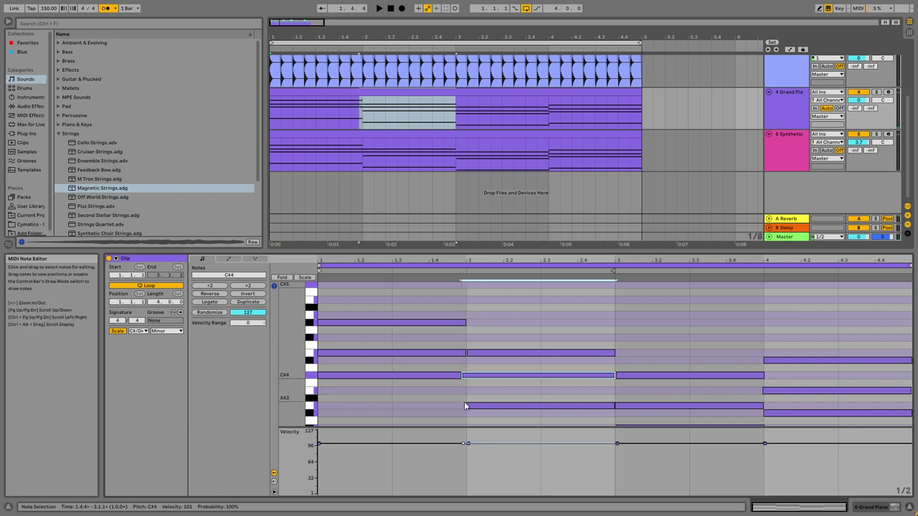
click(469, 406)
mouse_move(470, 444)
mouse_down()
mouse_move(470, 459)
mouse_move(476, 448)
mouse_up()
click(476, 444)
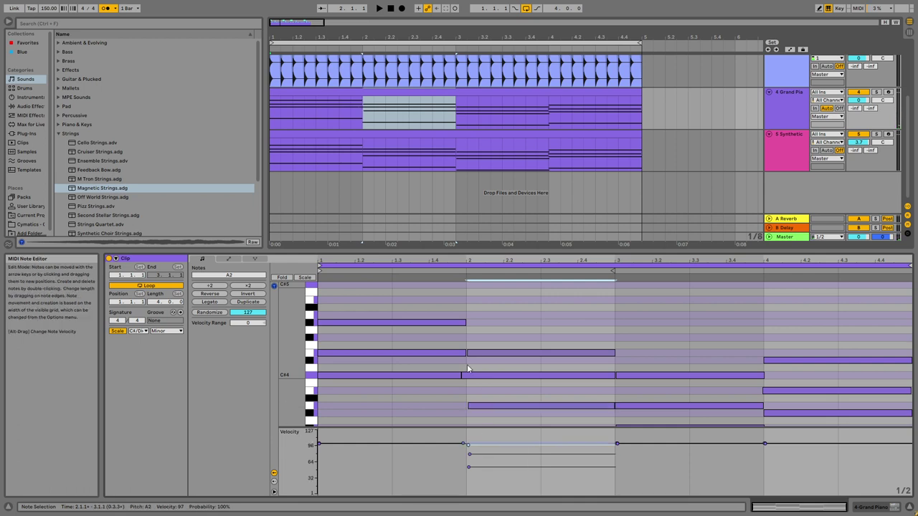
Step: Select the upper chord notes across all four bars and randomize their velocities with an amount of 127
drag(422, 294, 525, 344)
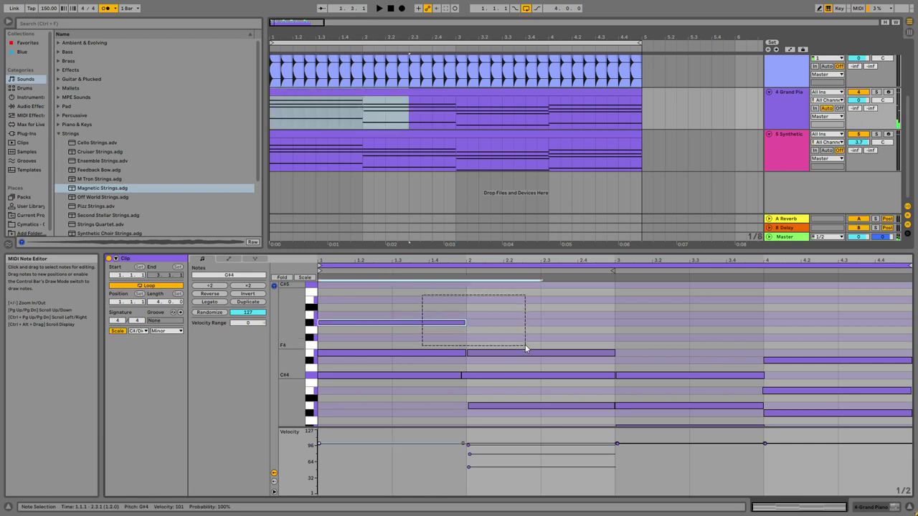
click(523, 337)
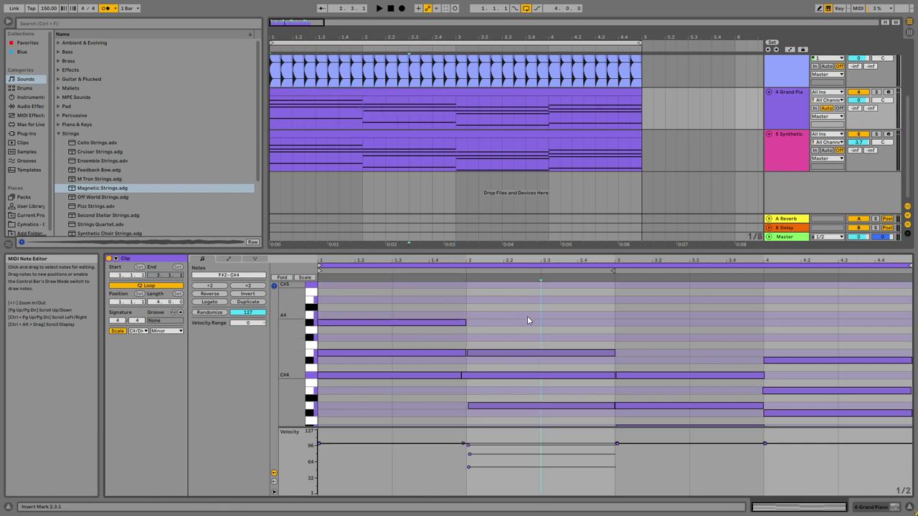
scroll(527, 315, down, 1)
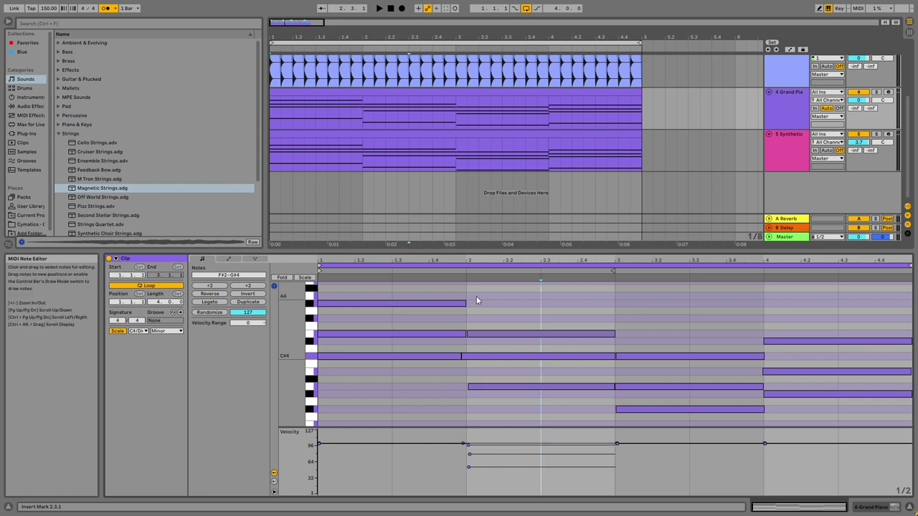
drag(435, 293, 820, 434)
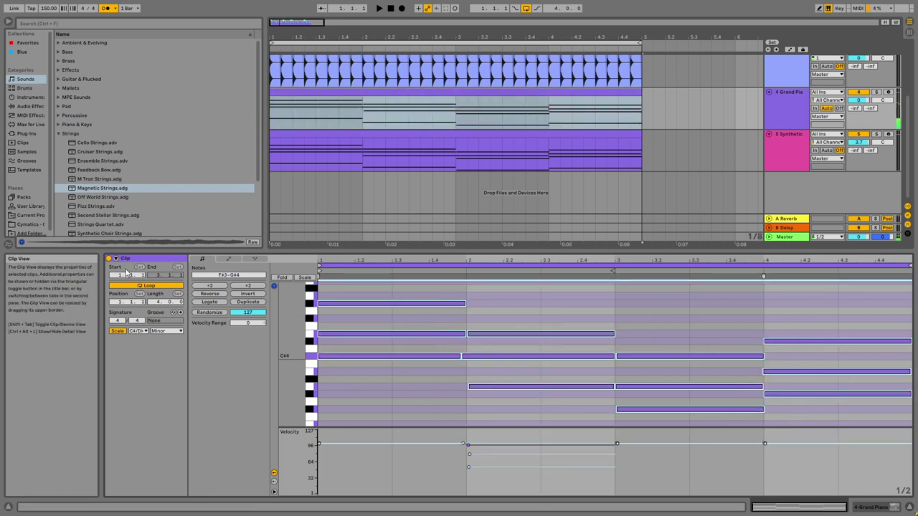
click(206, 313)
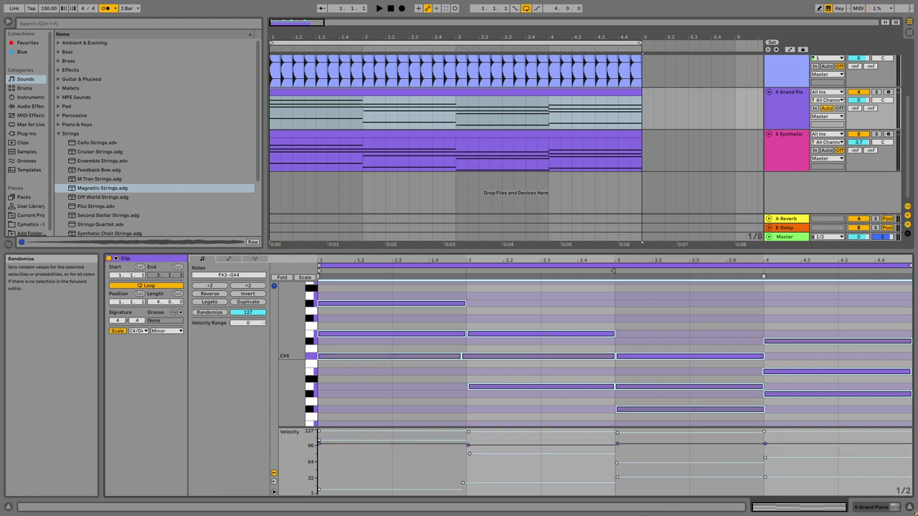
scroll(717, 373, down, 3)
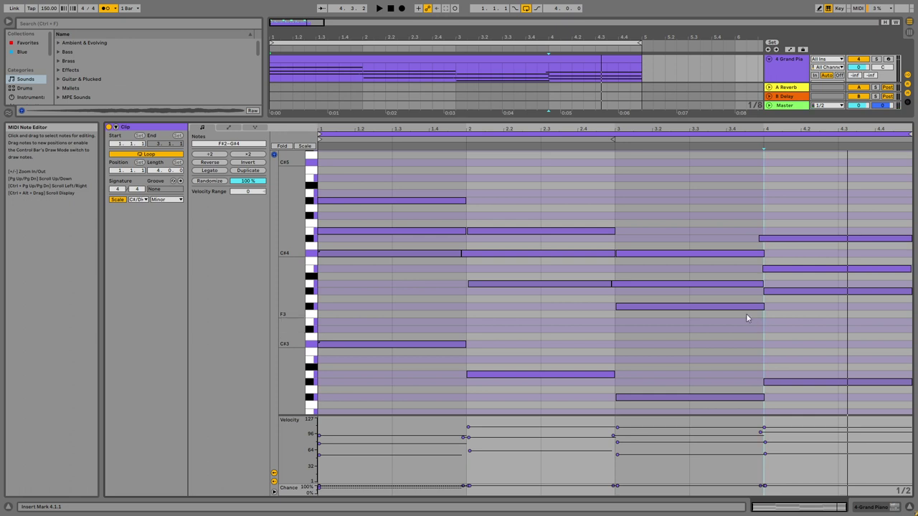
Step: Play back the randomized chords, then show the devices of the Grand Piano and Synthetic Choir Strings tracks
key(space)
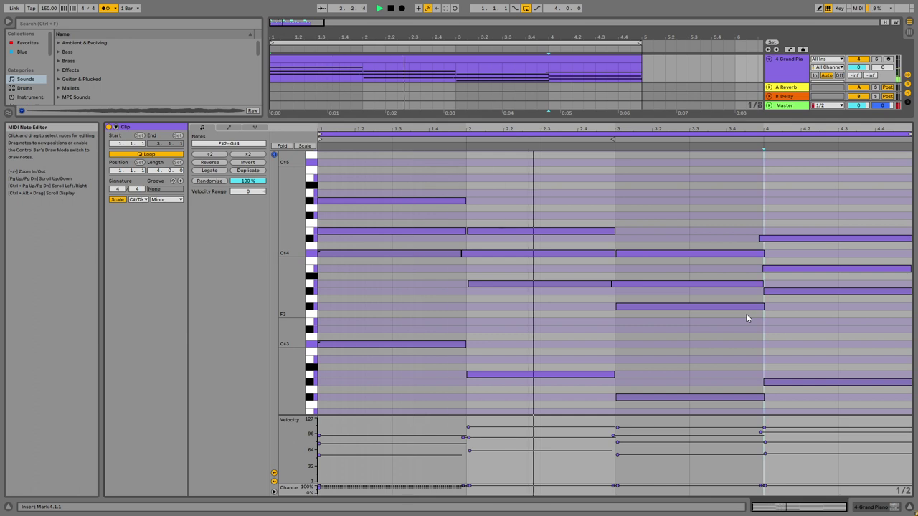
click(889, 506)
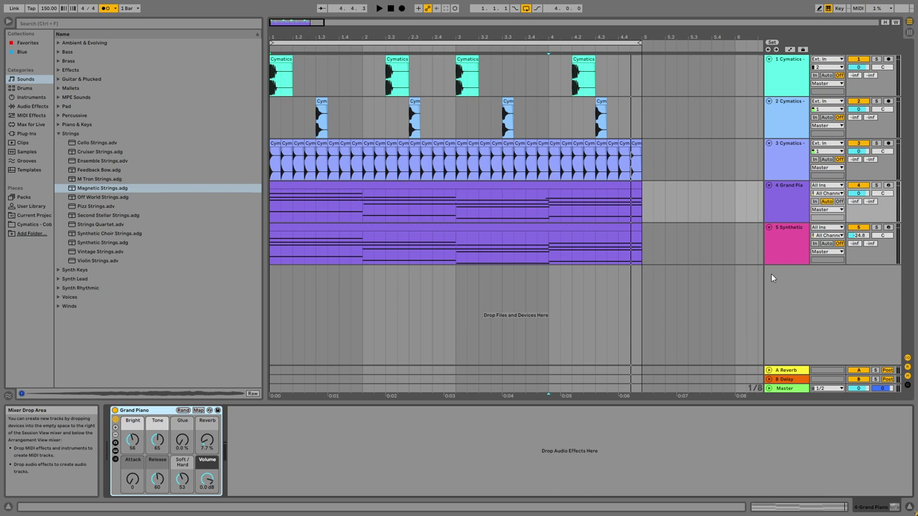
click(595, 243)
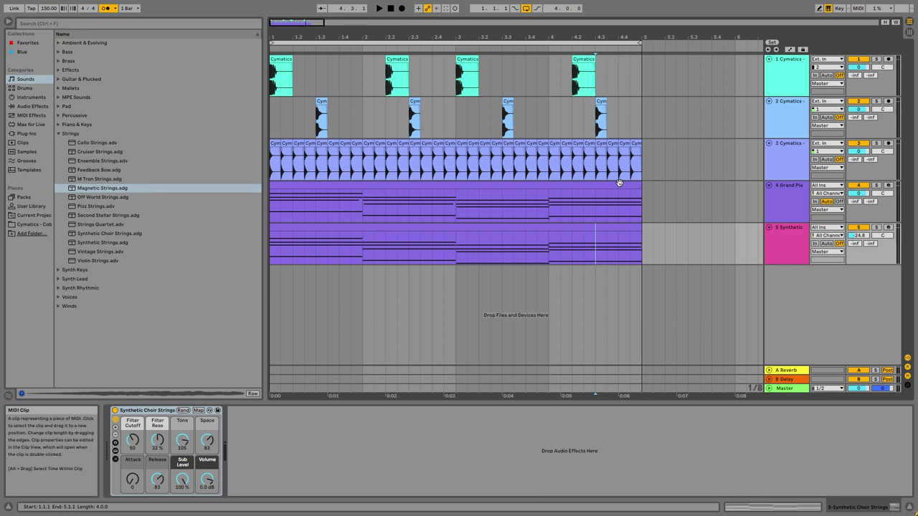
Step: Reopen the Grand Piano clip and select all of its notes across the four bars
double_click(620, 183)
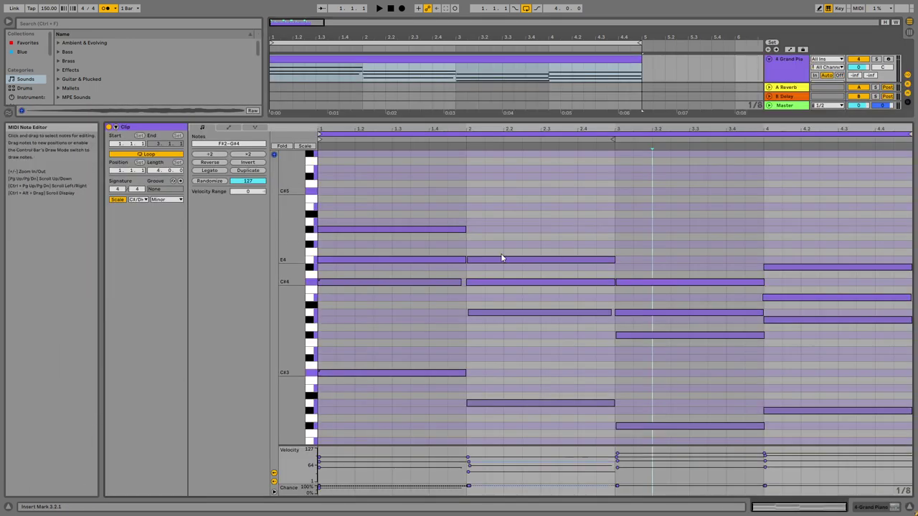
scroll(500, 253, down, 1)
drag(425, 175, 533, 246)
drag(573, 275, 835, 415)
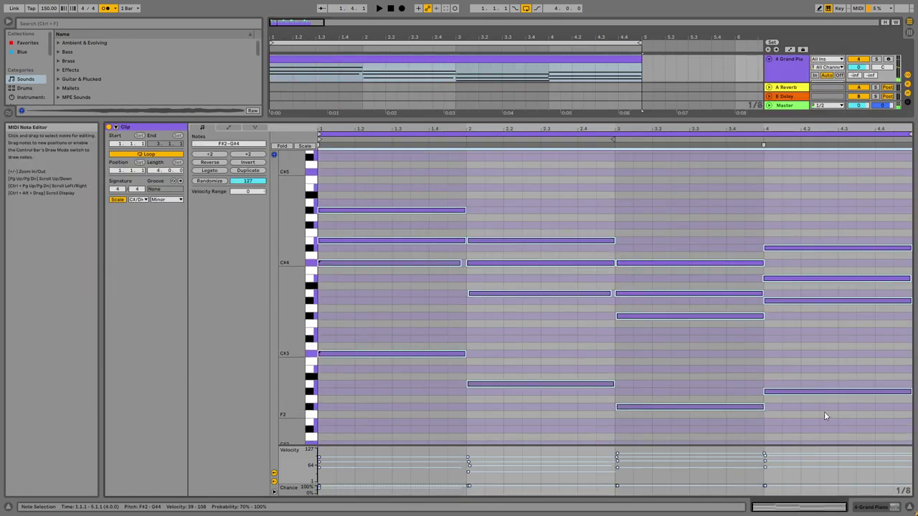
key(ctrl+n)
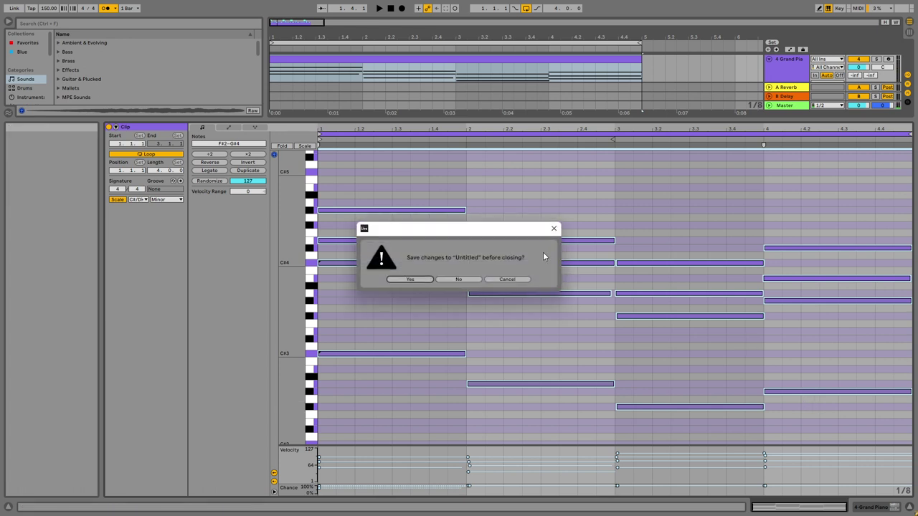
click(506, 280)
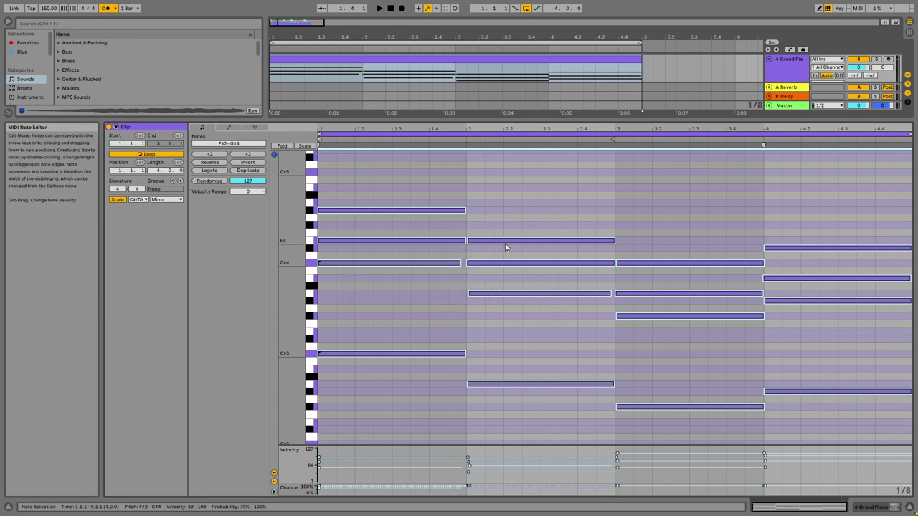
Step: Quantize the selected Grand Piano notes to the current 1/8 grid
key(ctrl+u)
right_click(506, 246)
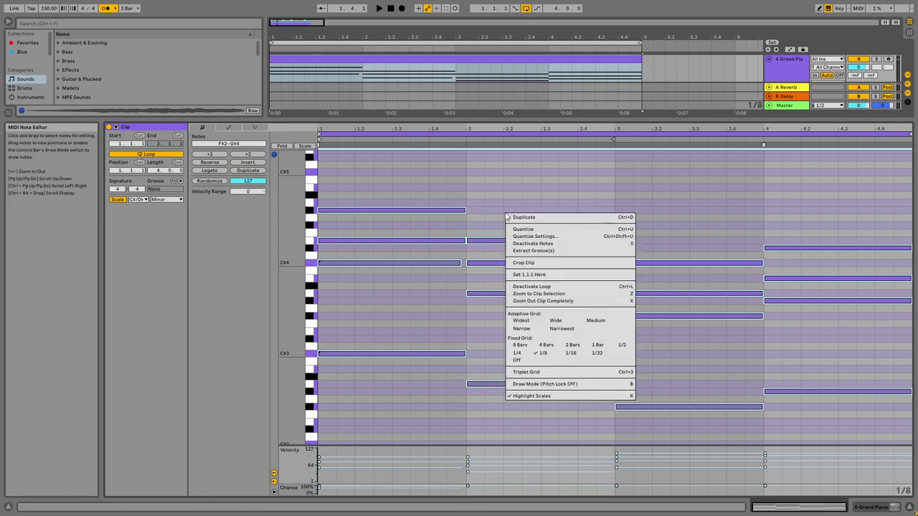
click(543, 230)
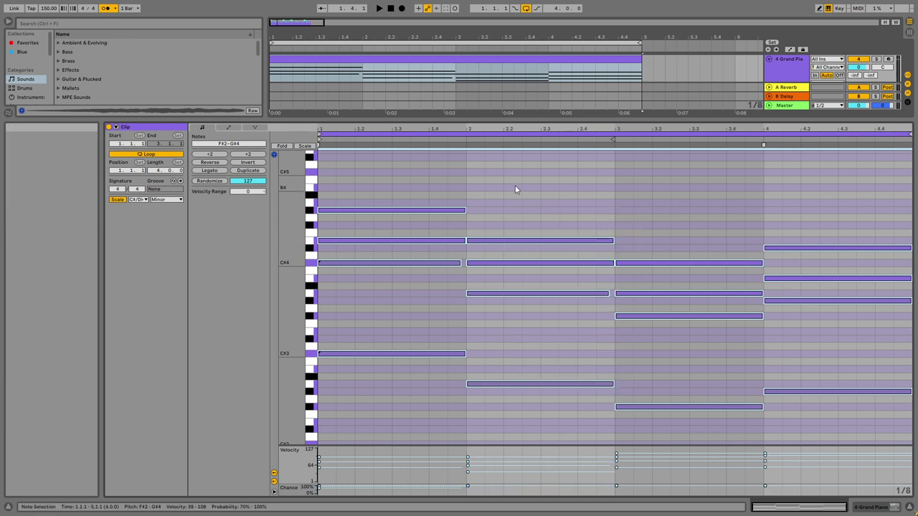
click(513, 213)
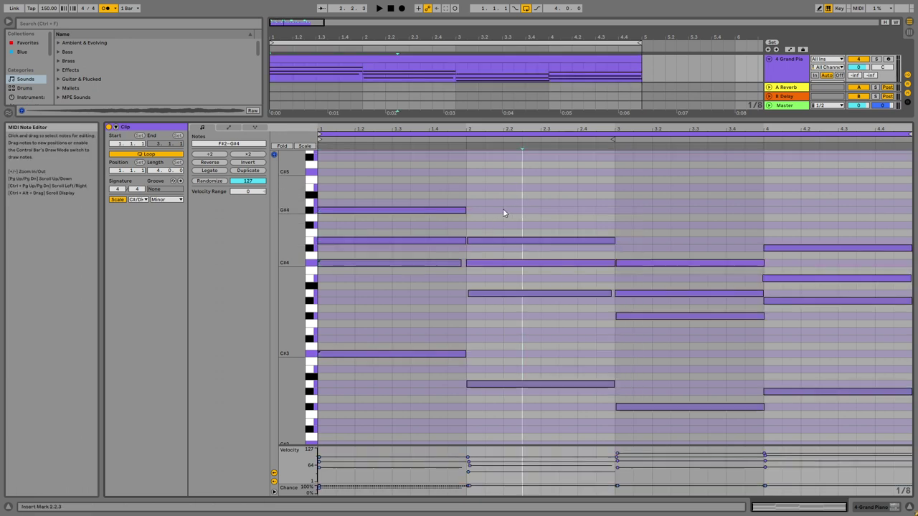
Step: Select all notes in the clip again, quantize them to the 1/8 grid and play the chords briefly
drag(400, 177, 867, 429)
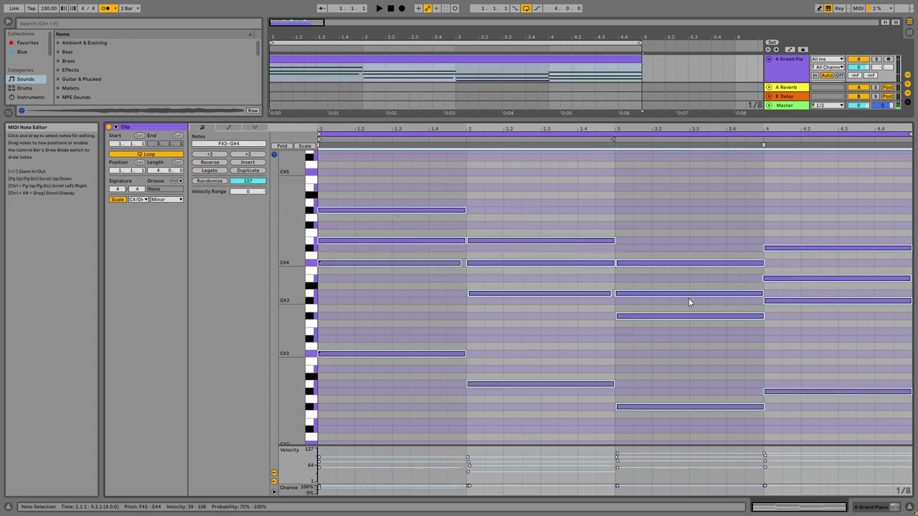
right_click(502, 181)
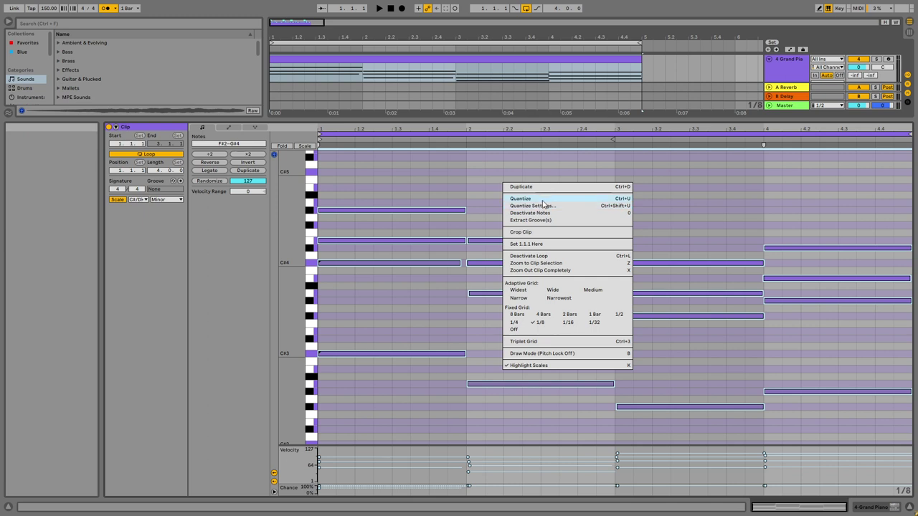
click(542, 199)
click(622, 265)
drag(621, 247, 645, 427)
key(space)
key(space)
Step: Extend the start of the bar 2 E4 note earlier and snap it to 1.4.3 with all notes selected
click(469, 241)
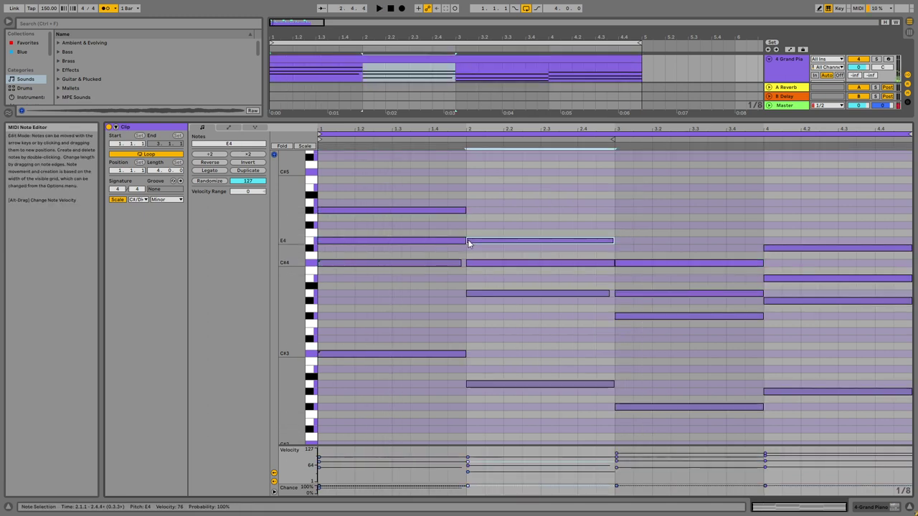
click(467, 240)
drag(468, 240, 457, 240)
drag(426, 177, 874, 476)
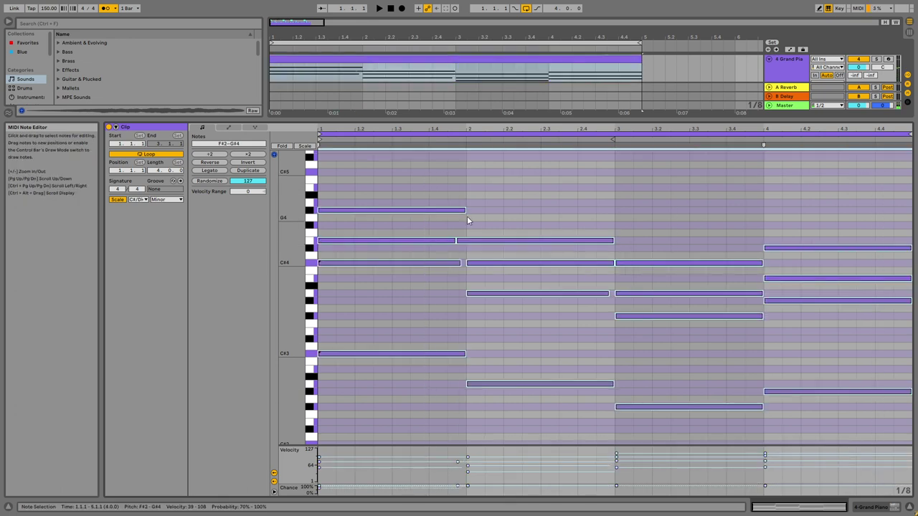
key(Left)
Step: Move the bar 2 E4 note earlier to 1.4.3 and set the quantization value to 1/4
drag(450, 230, 447, 250)
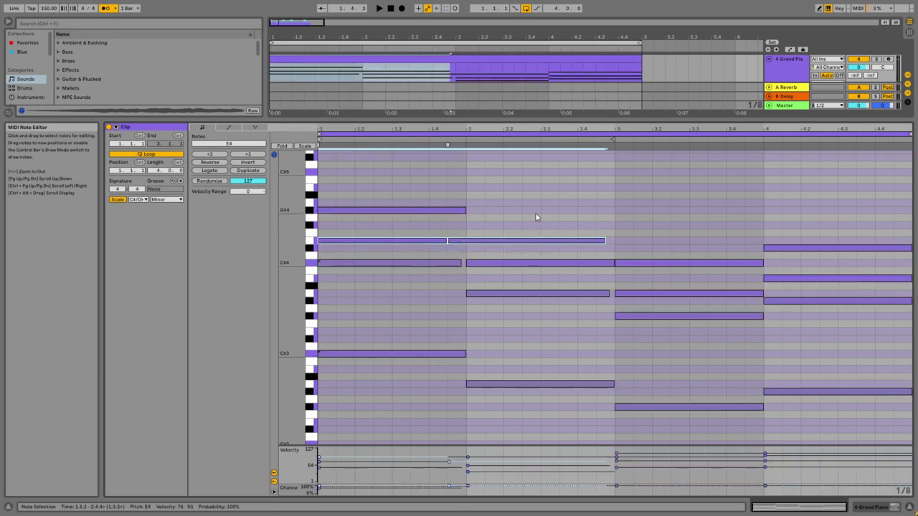
right_click(487, 215)
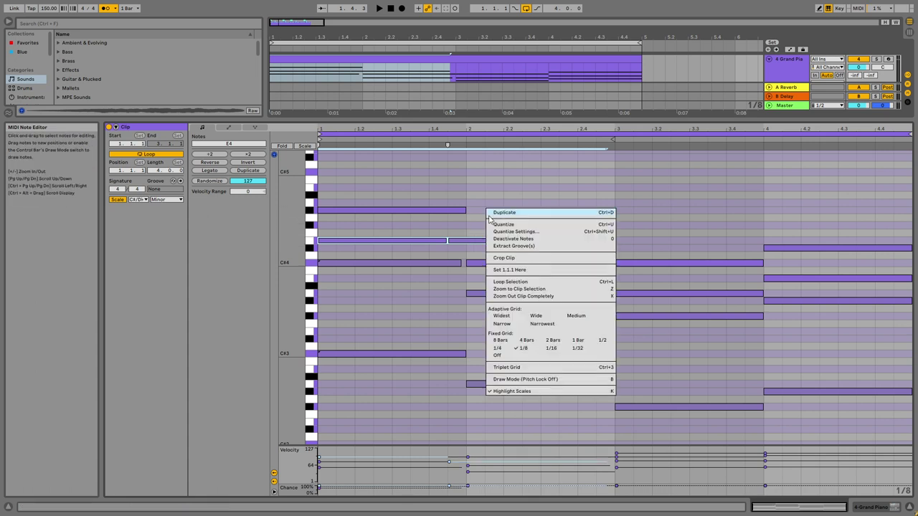
click(525, 231)
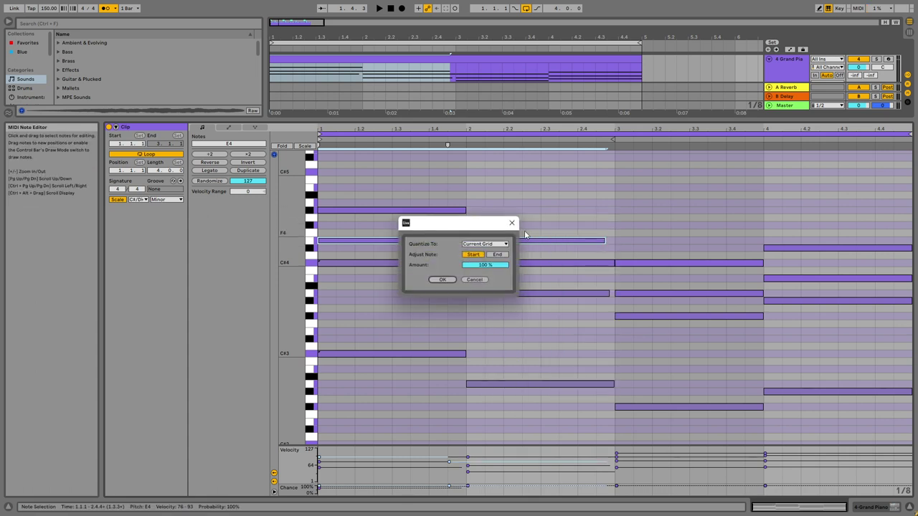
click(488, 245)
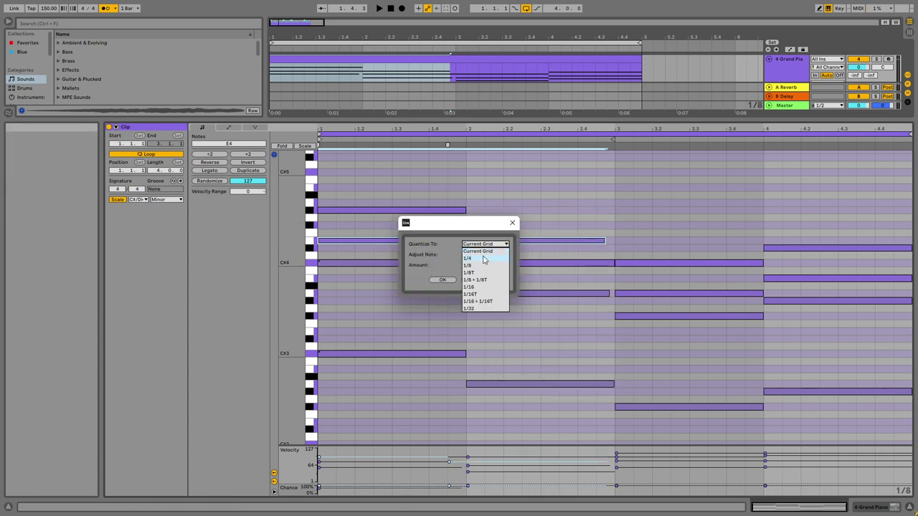
click(468, 260)
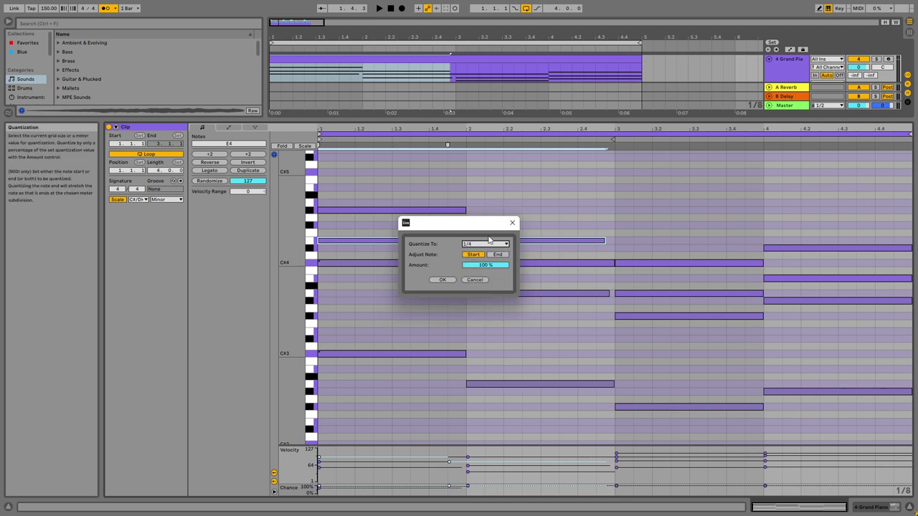
click(512, 222)
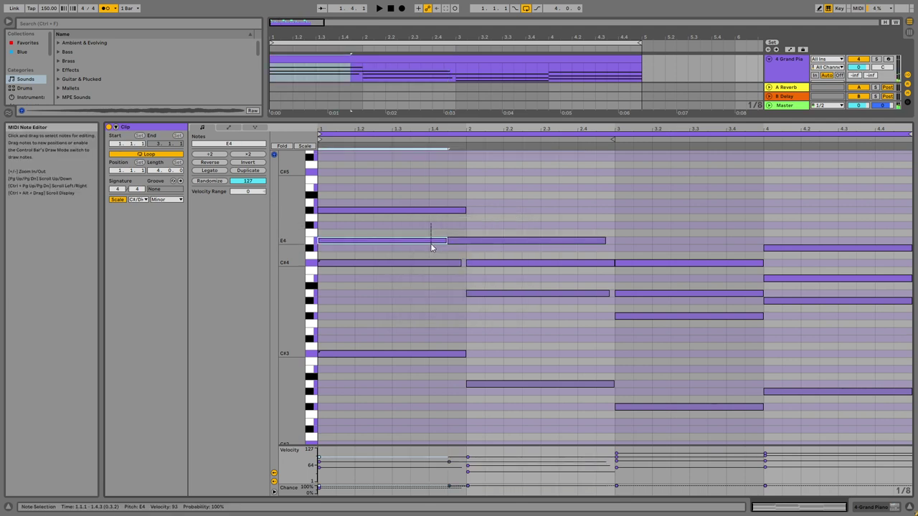
Step: Select all notes in the clip and snap the bar 2 E4 note back to 2.1.1
click(464, 242)
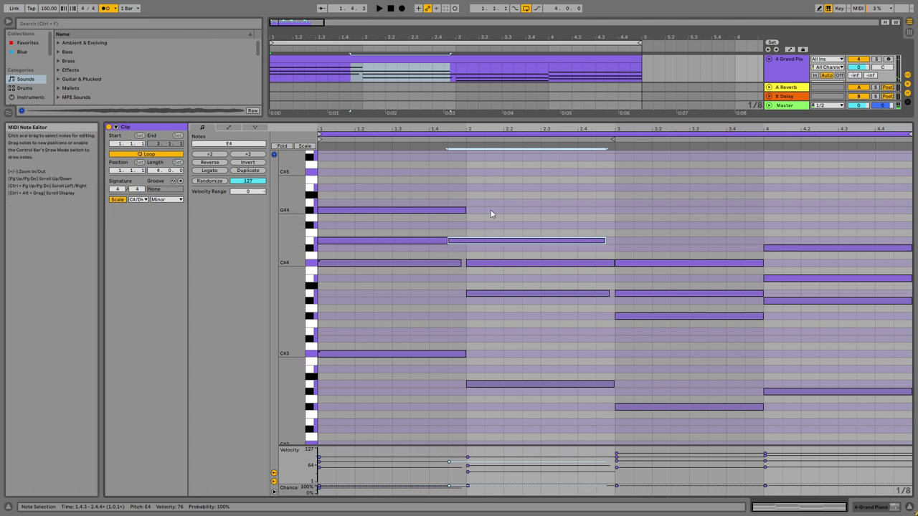
click(389, 194)
key(ctrl+a)
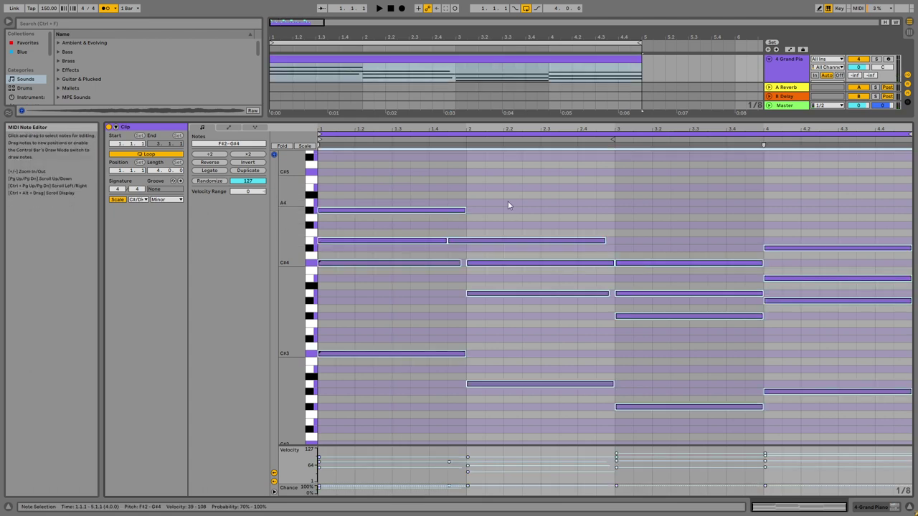
drag(550, 241, 568, 240)
key(space)
right_click(559, 212)
key(Escape)
drag(454, 239, 434, 237)
right_click(465, 225)
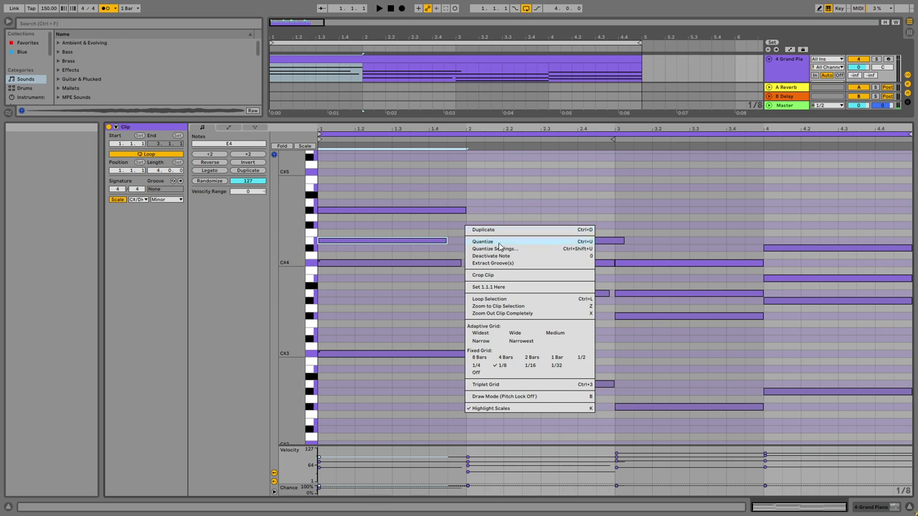
key(Escape)
right_click(500, 248)
key(Escape)
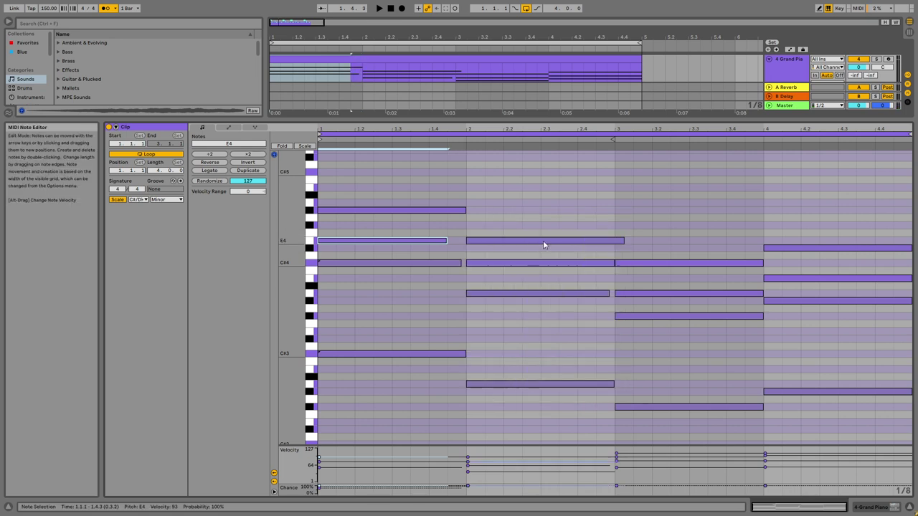
Step: Set the quantization value to 1/32 in the quantize settings and close them
right_click(543, 243)
click(571, 248)
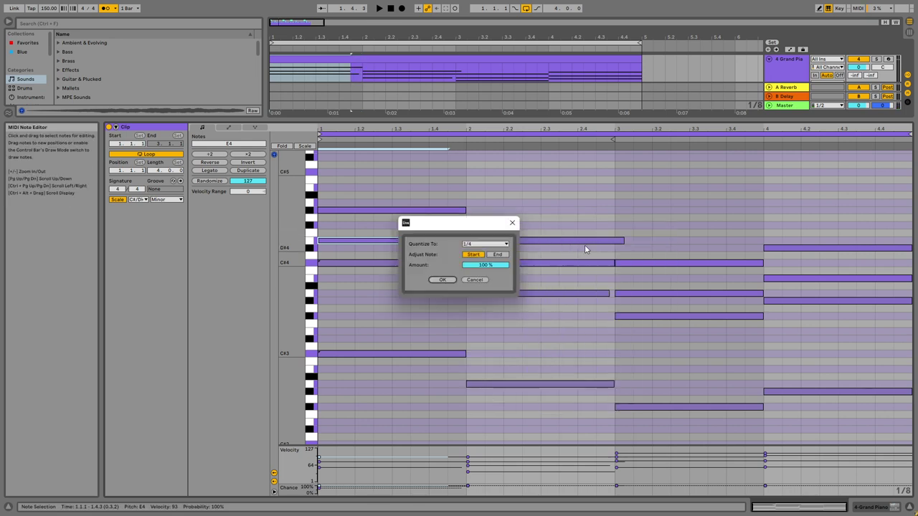
click(486, 244)
click(482, 308)
click(512, 222)
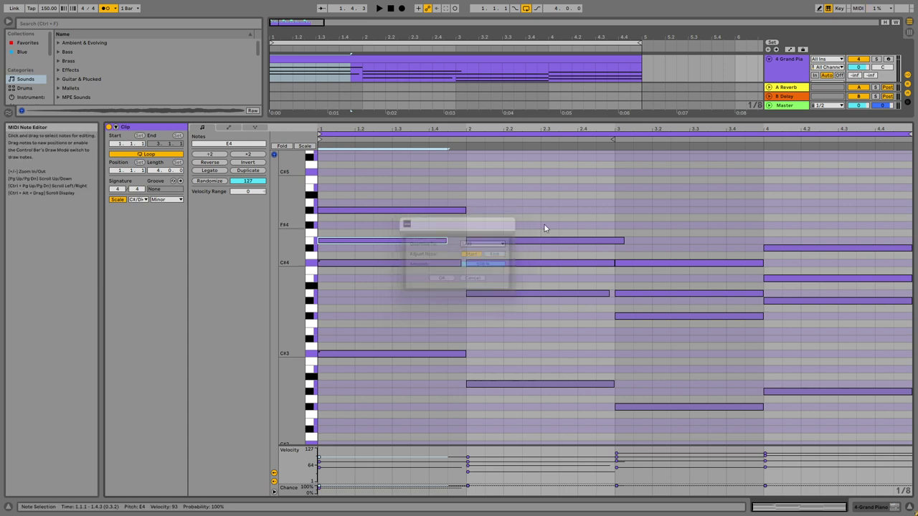
Step: Select all notes in the clip and review the Start and End note adjustment options in the quantize settings
key(ctrl+a)
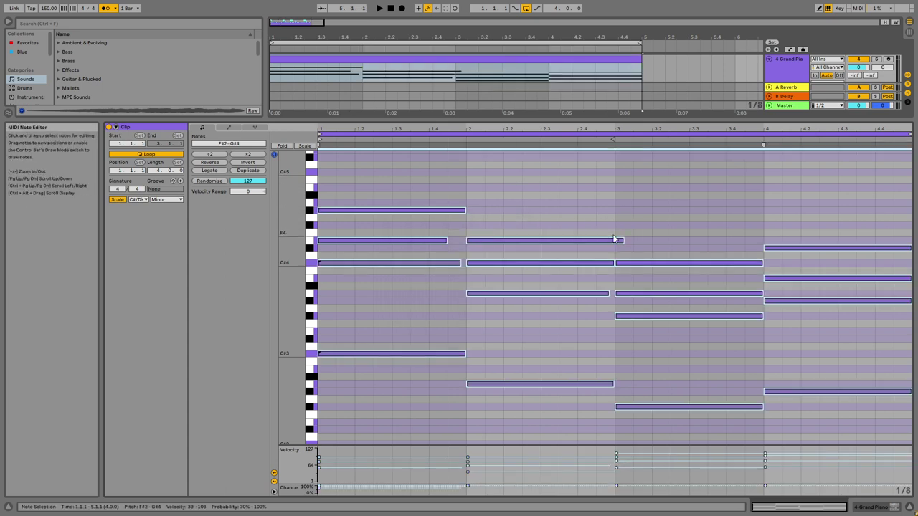
right_click(601, 224)
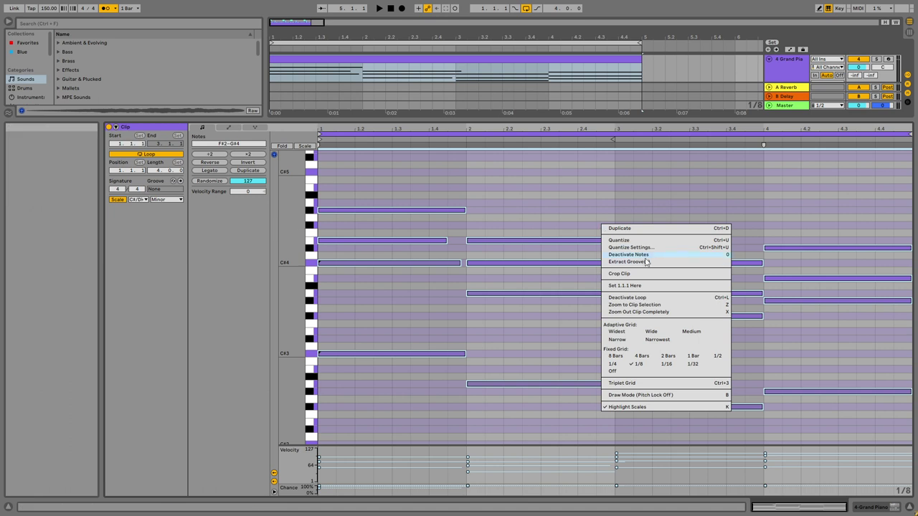
click(606, 251)
click(498, 254)
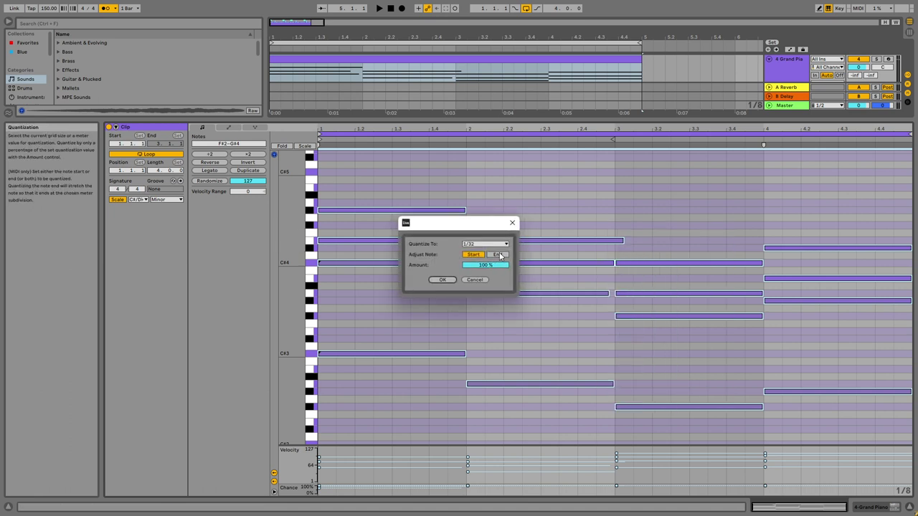
click(513, 226)
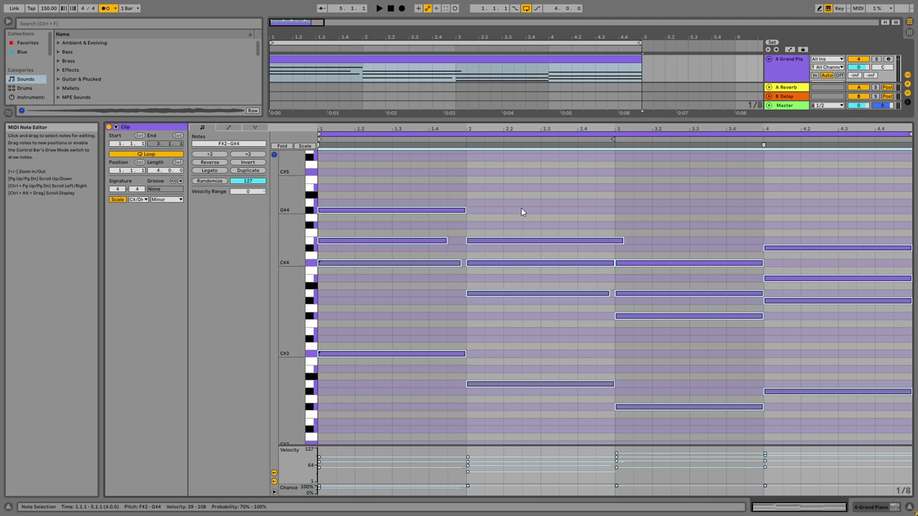
Step: Set the quantization value to 1/8, quantize all selected notes with it and play the clip
right_click(521, 211)
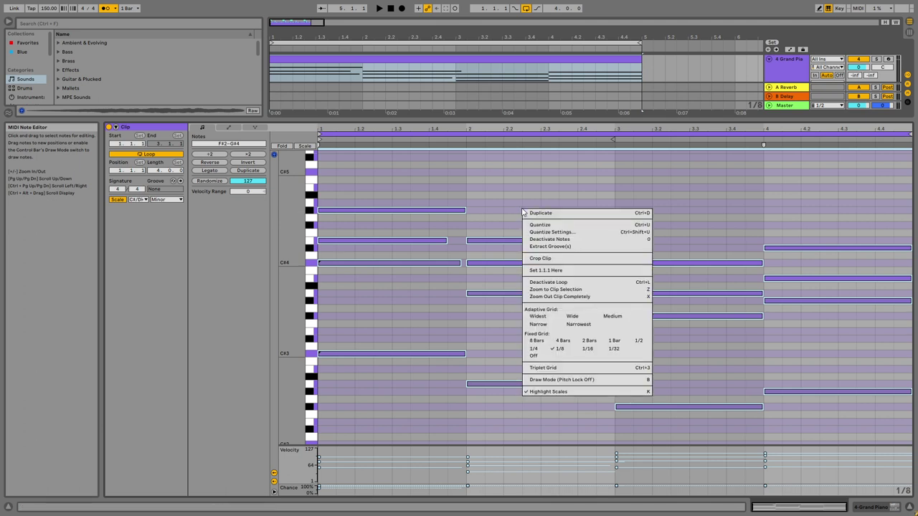
click(564, 235)
click(486, 244)
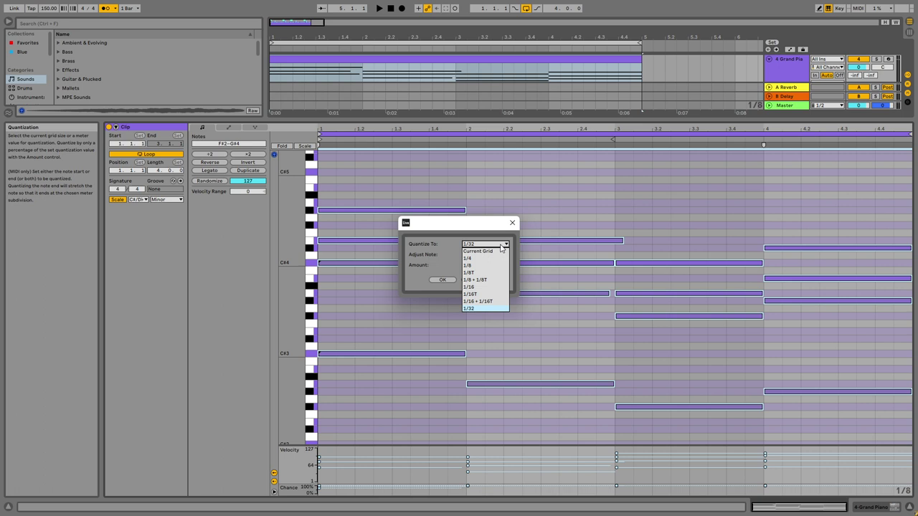
click(483, 266)
click(512, 222)
key(ctrl+u)
key(space)
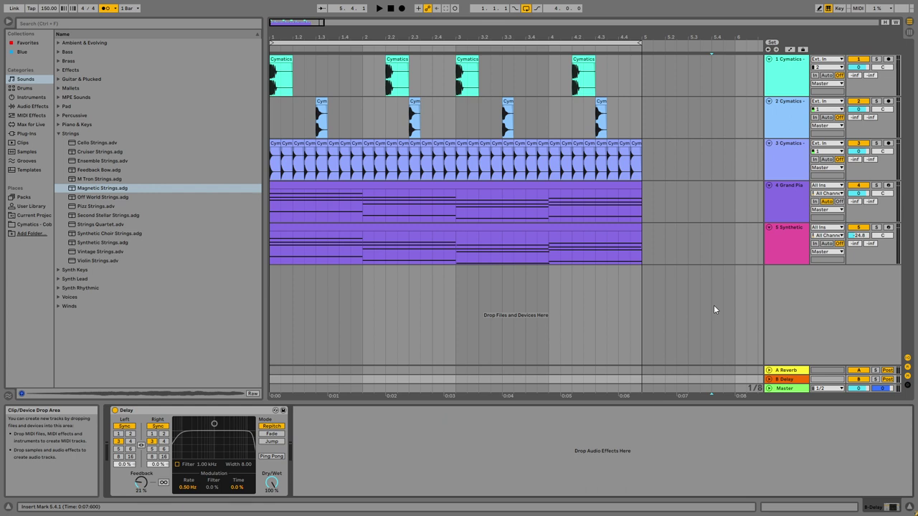
Step: Insert a new audio track below the Synthetic Choir Strings track and reveal the bar 2 kick clip's sample in the browser
right_click(792, 276)
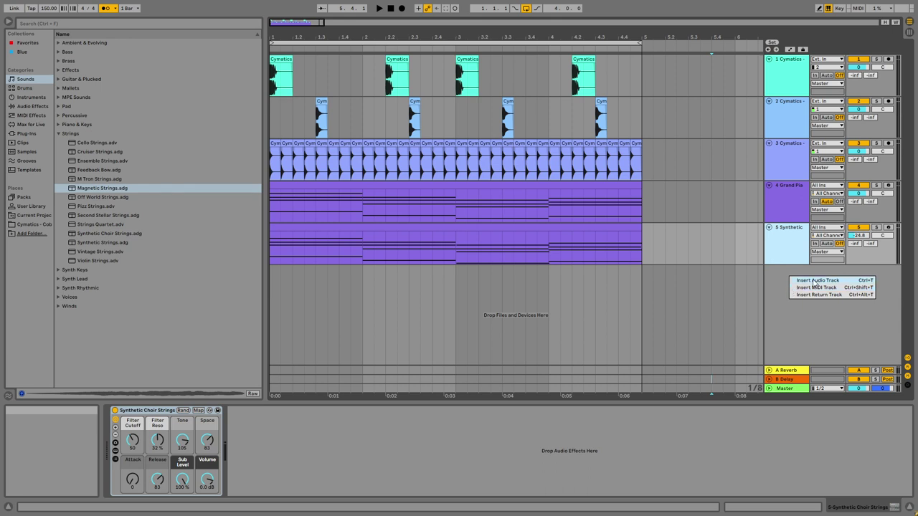
click(814, 281)
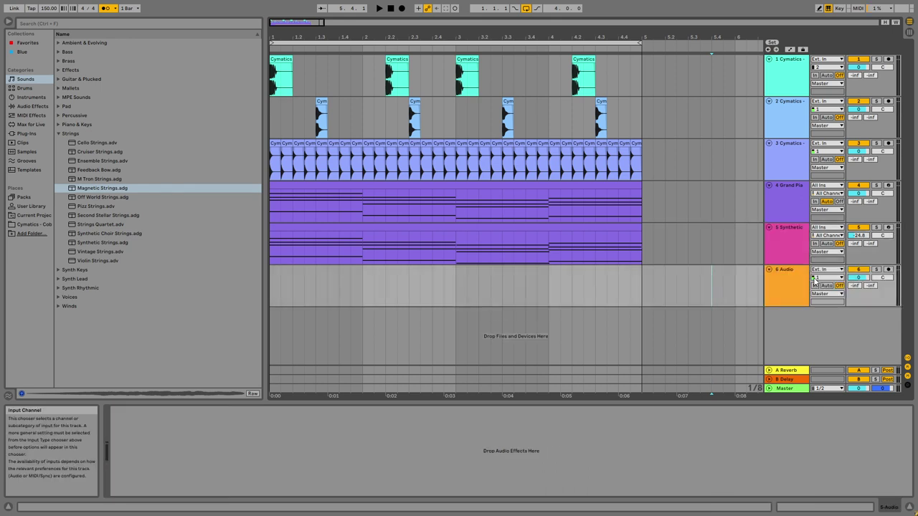
click(391, 64)
right_click(392, 64)
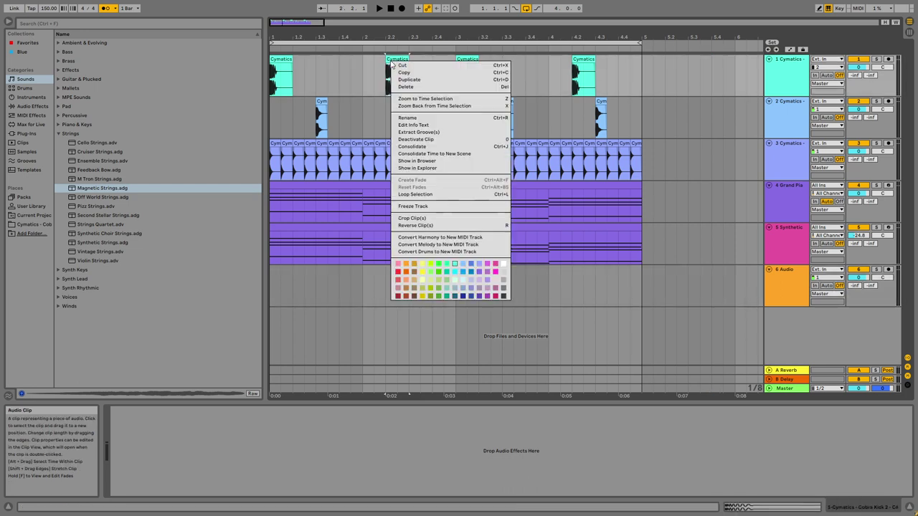
click(429, 161)
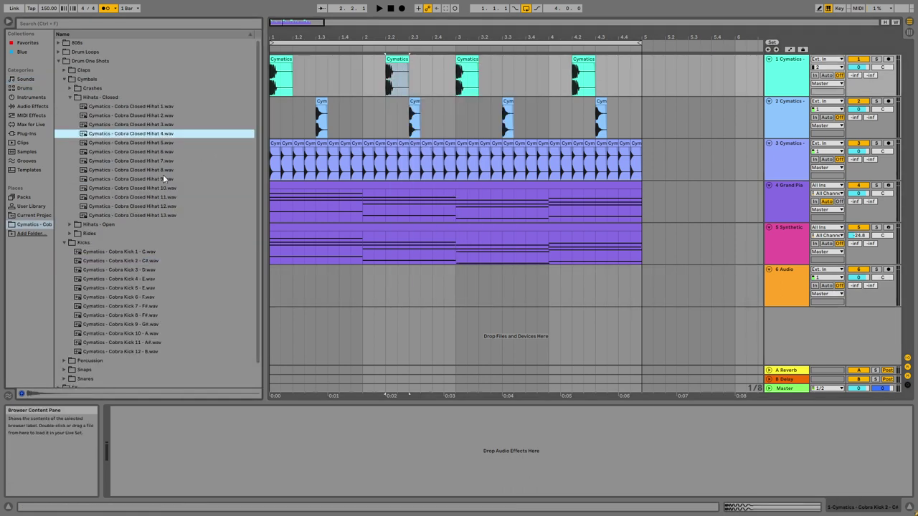
click(768, 289)
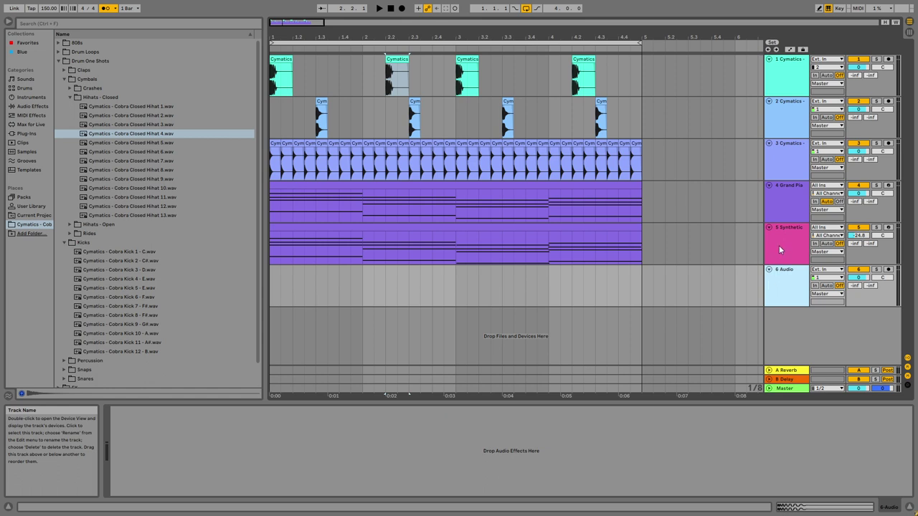
click(746, 287)
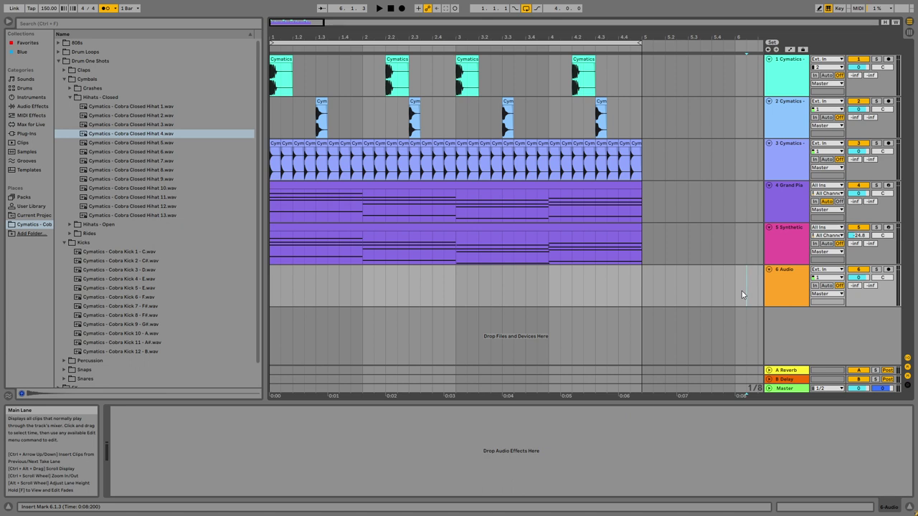
Step: Open the audio preferences and set the FL Studio ASIO input to Line (Audient iD4)
key(ctrl+comma)
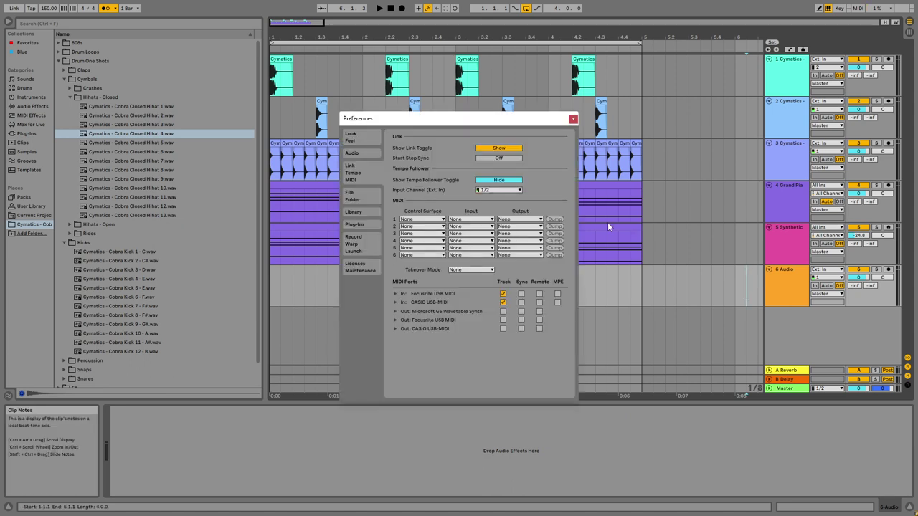
click(375, 148)
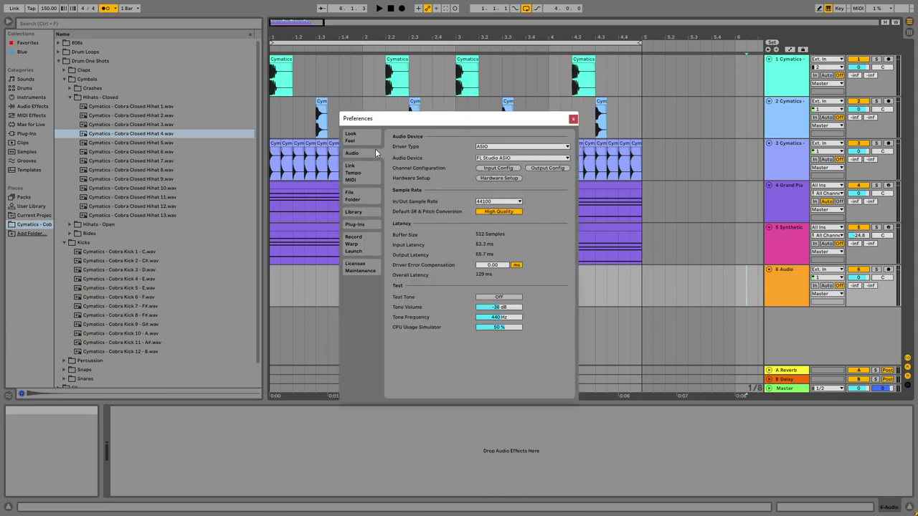
click(505, 179)
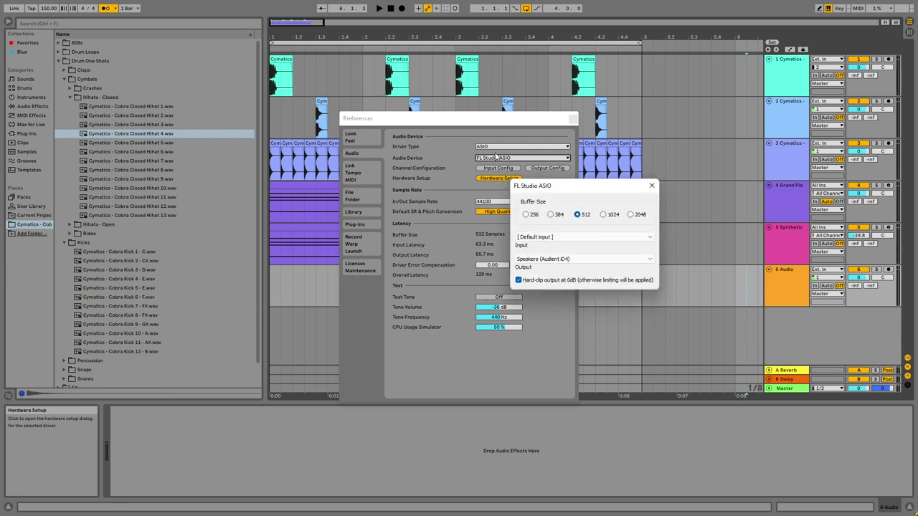
click(551, 237)
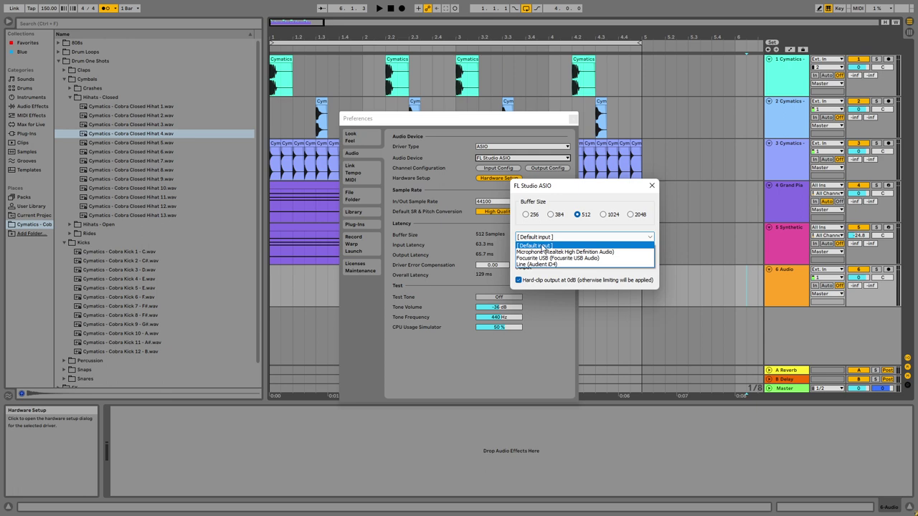
click(548, 264)
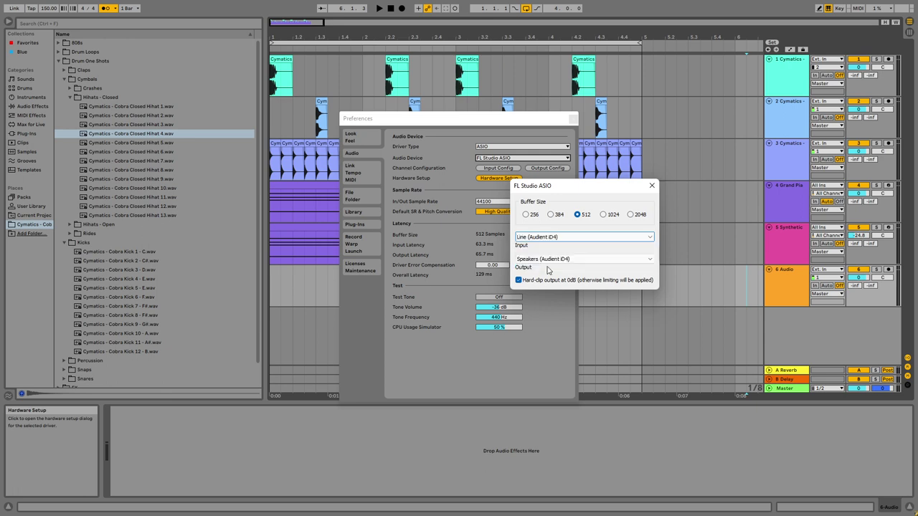
click(652, 186)
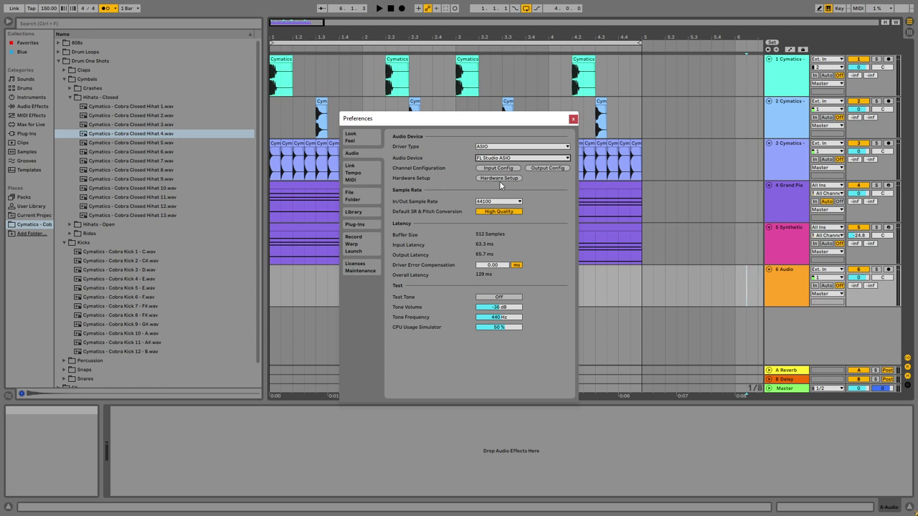
Step: Set the FL Studio ASIO buffer size to 256 in the hardware setup
click(500, 179)
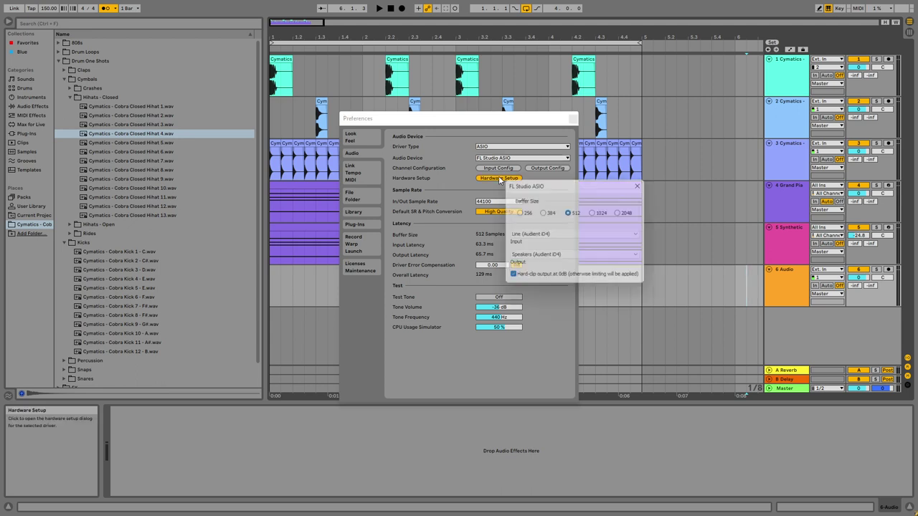
click(518, 213)
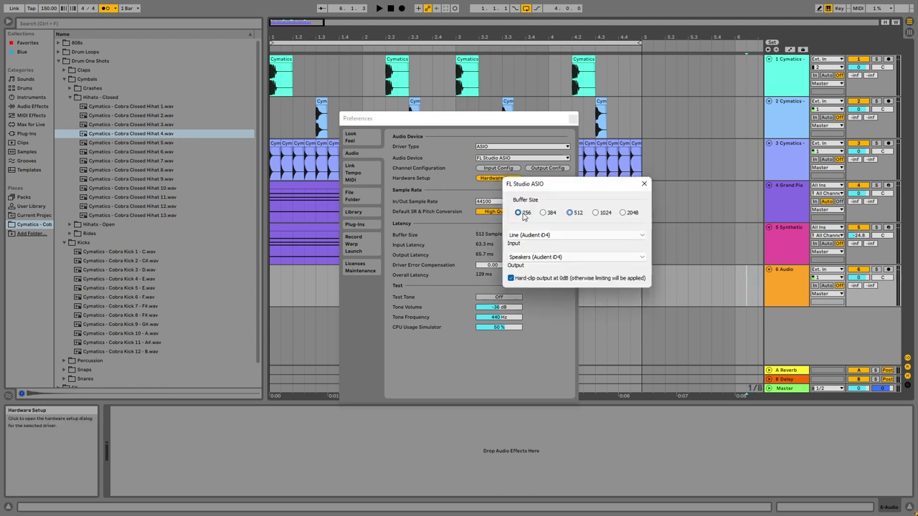
click(644, 183)
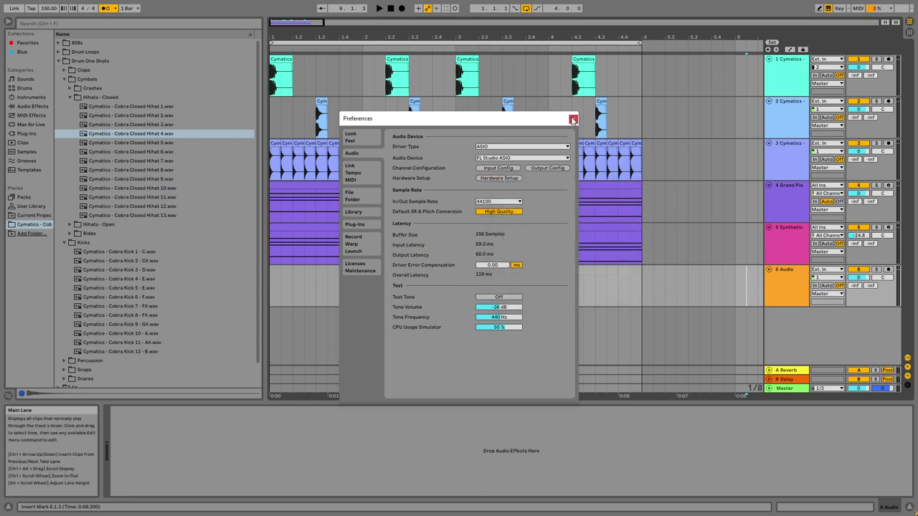
Step: Review the available ASIO audio devices without changing the selection and close the preferences
click(522, 157)
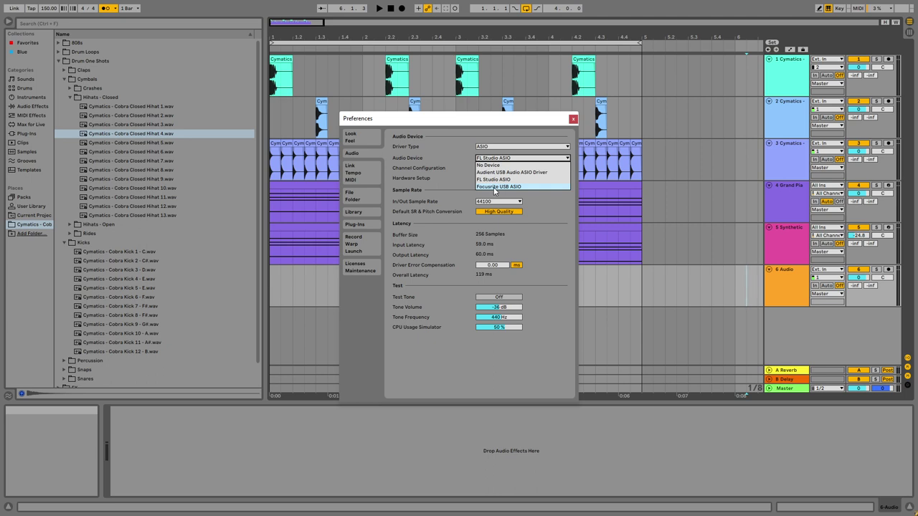
click(573, 118)
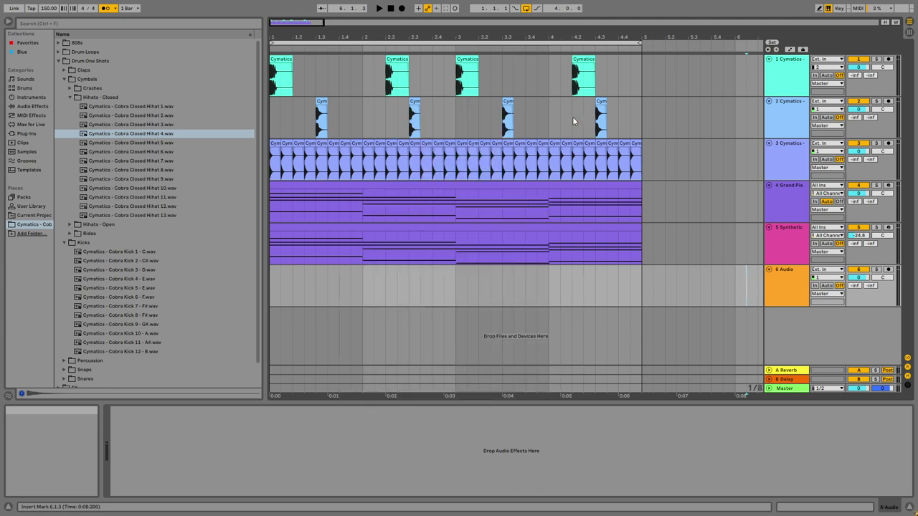
Step: Set the 6 Audio track's external input channel to 1 and arm the track for recording
click(825, 278)
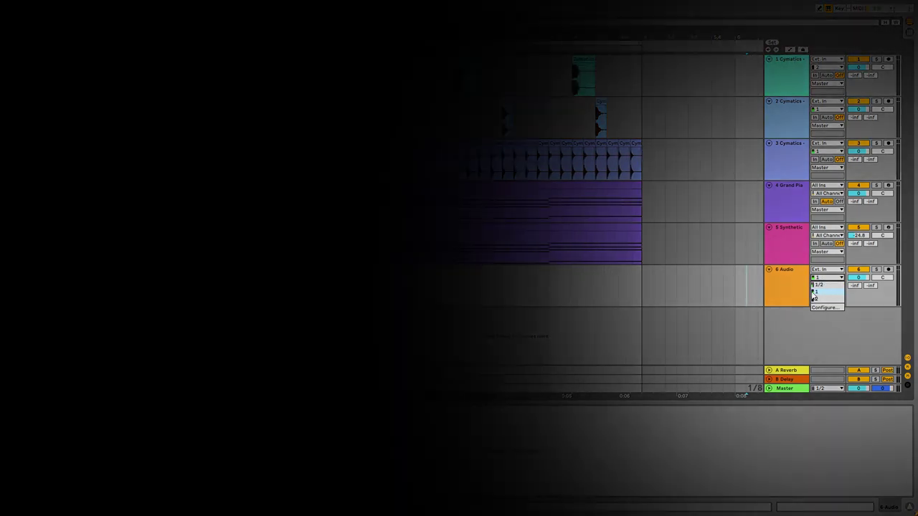
click(814, 293)
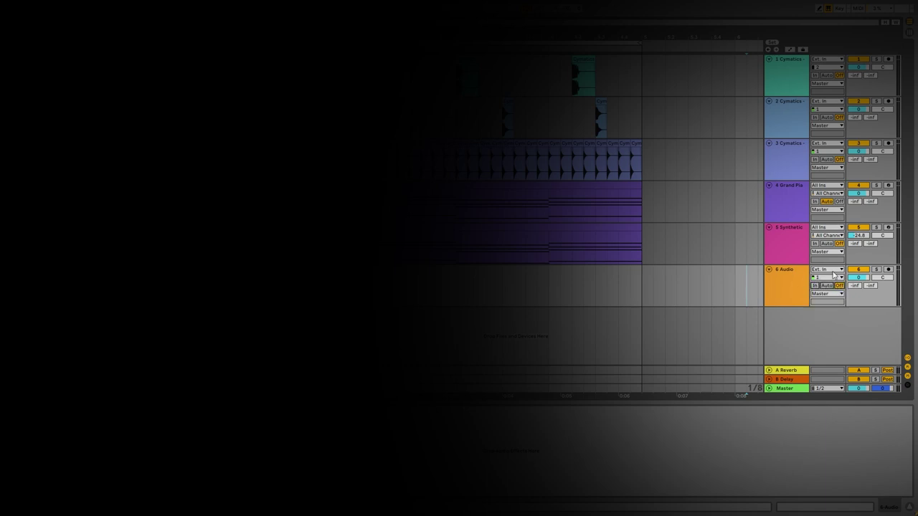
click(888, 269)
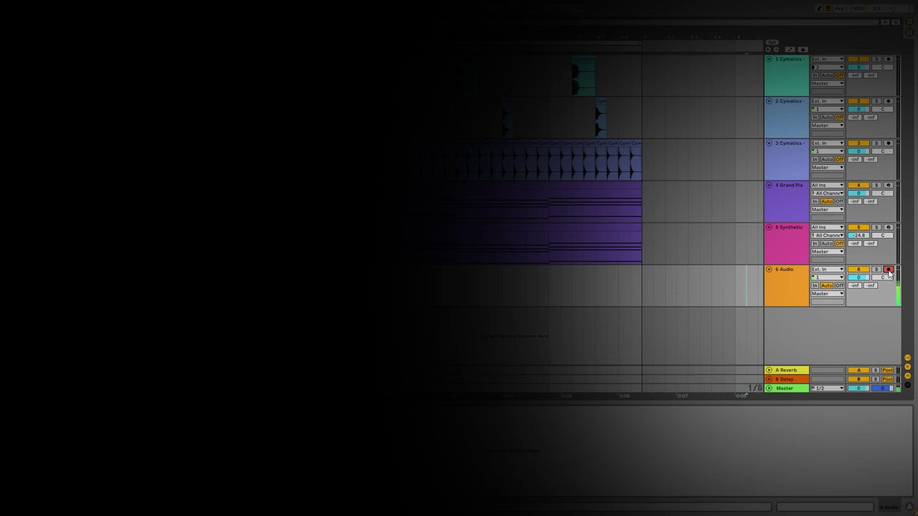
click(814, 285)
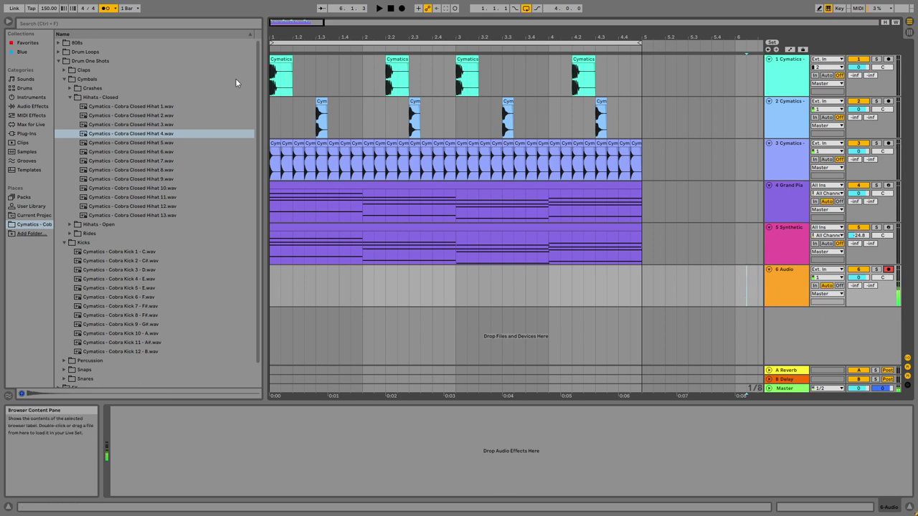
Step: Record a short take at 6.1.3 and a longer take from bar 1 to about 4.4 on the 6 Audio track
key(F9)
key(space)
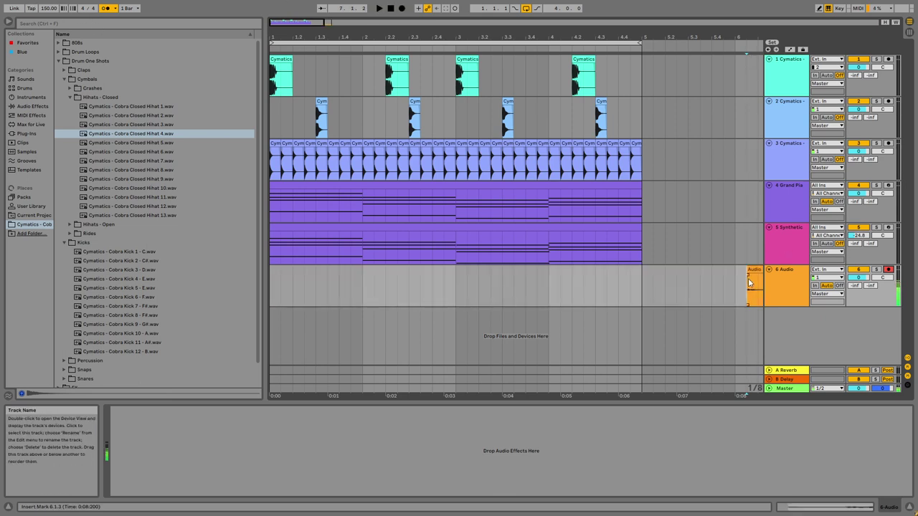
click(269, 119)
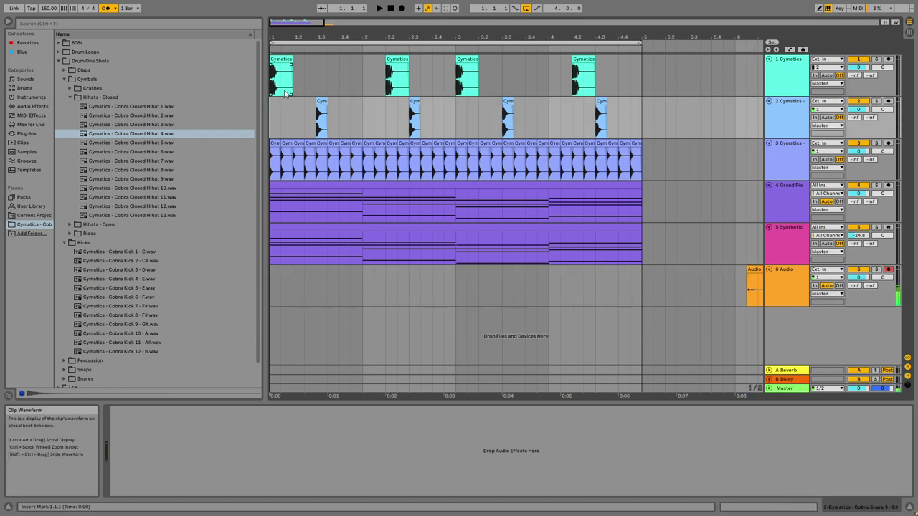
key(F9)
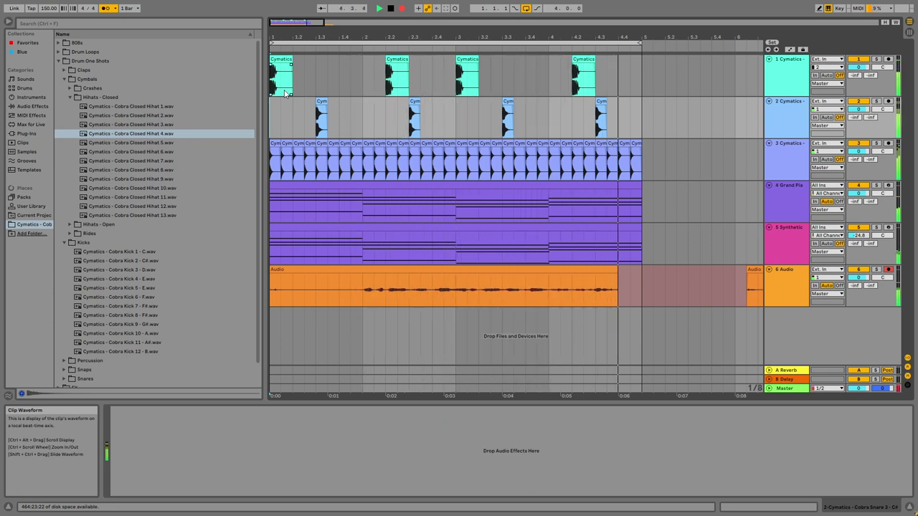
key(space)
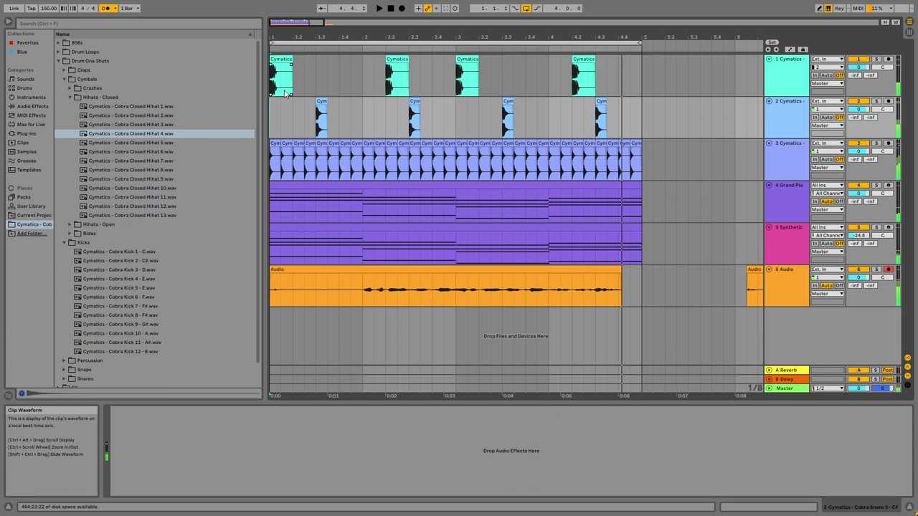
Step: Play back the recorded take on the 6 Audio track from bar 2
click(367, 286)
key(space)
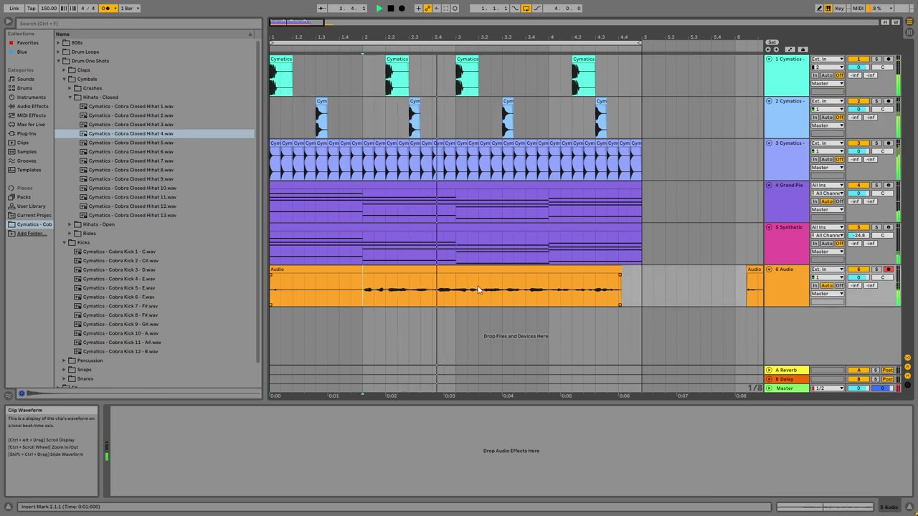
key(super+e)
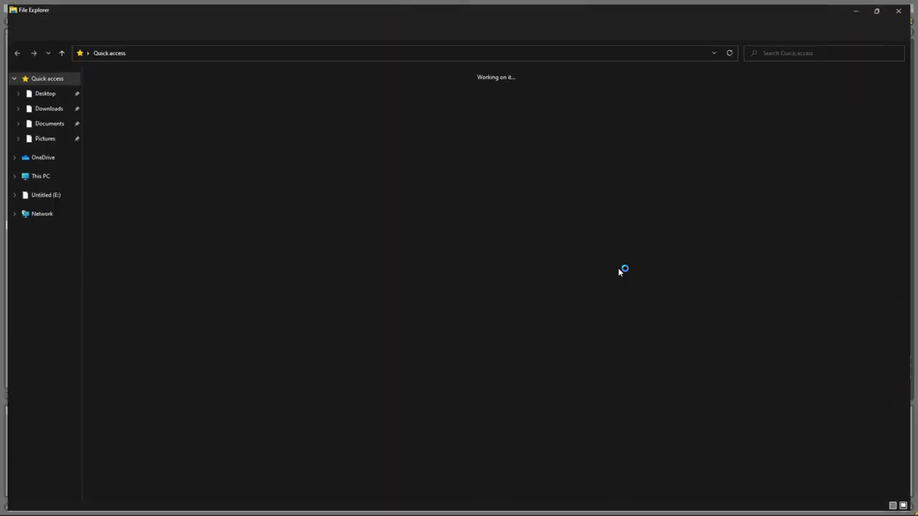
key(alt+Tab)
Step: Undo the last three changes in the arrangement
key(ctrl+z)
key(ctrl+z)
key(ctrl+z)
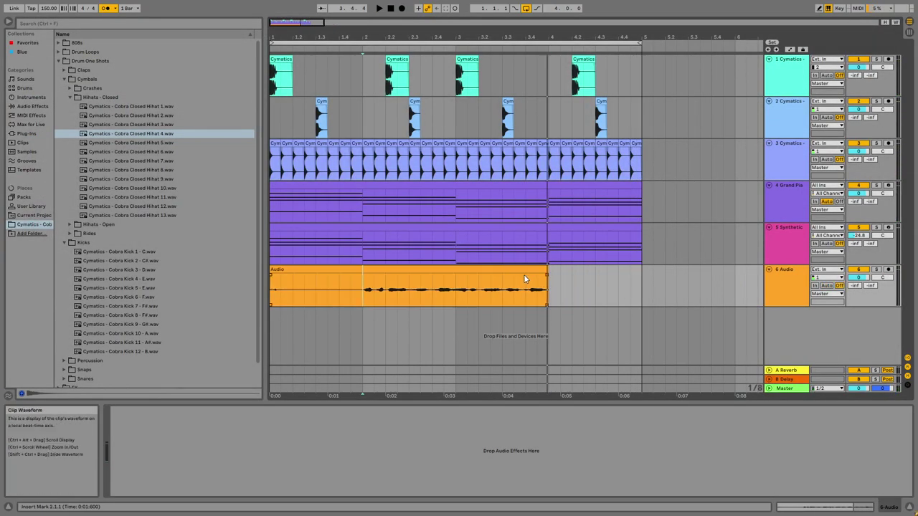
Step: Insert another audio track below the 6 Audio track and delete it again
right_click(778, 319)
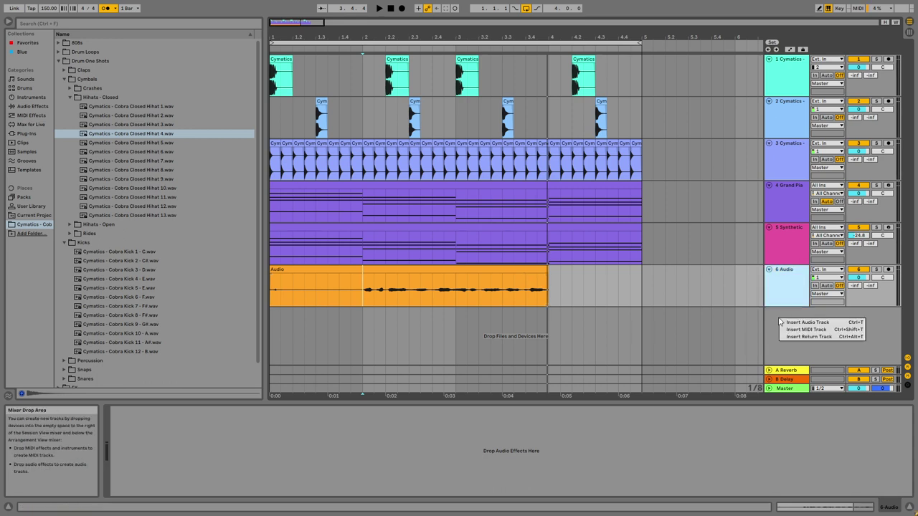
click(797, 324)
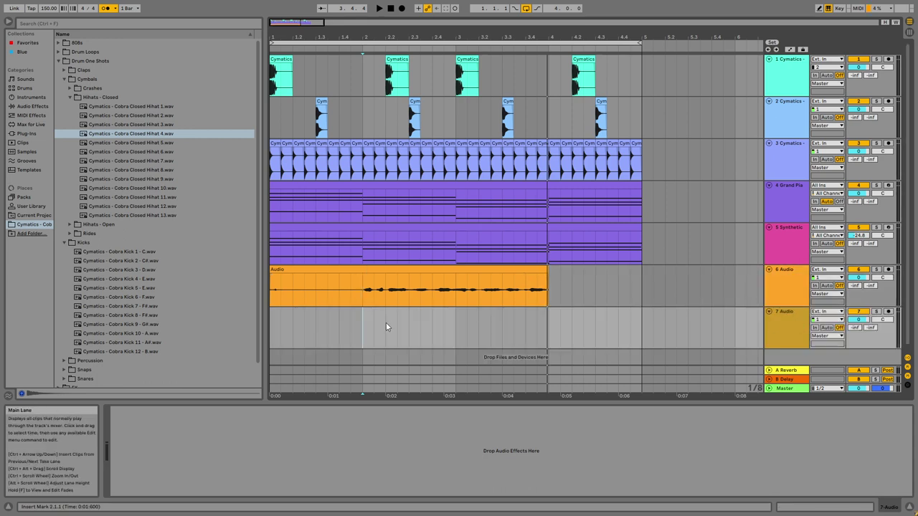
right_click(782, 337)
click(803, 155)
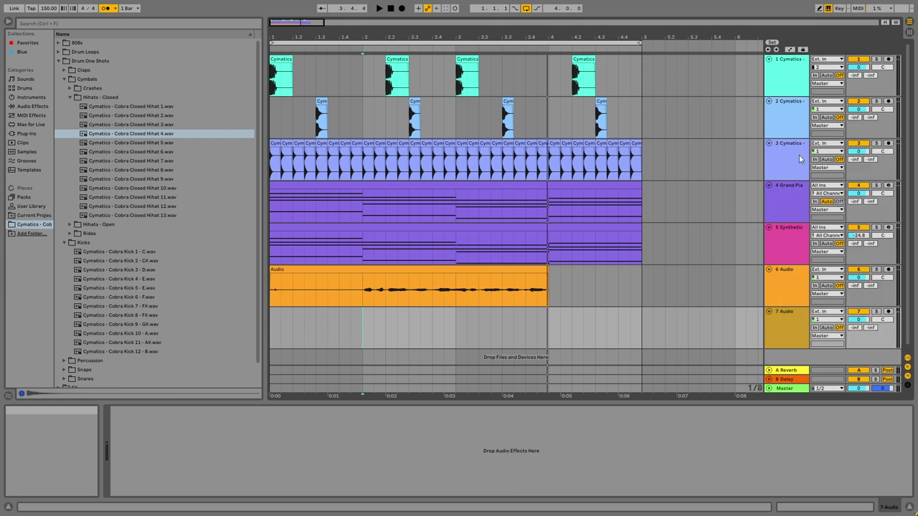
Step: Place the insert marker at the start of the 6 Audio clip and arm the track for recording
click(272, 291)
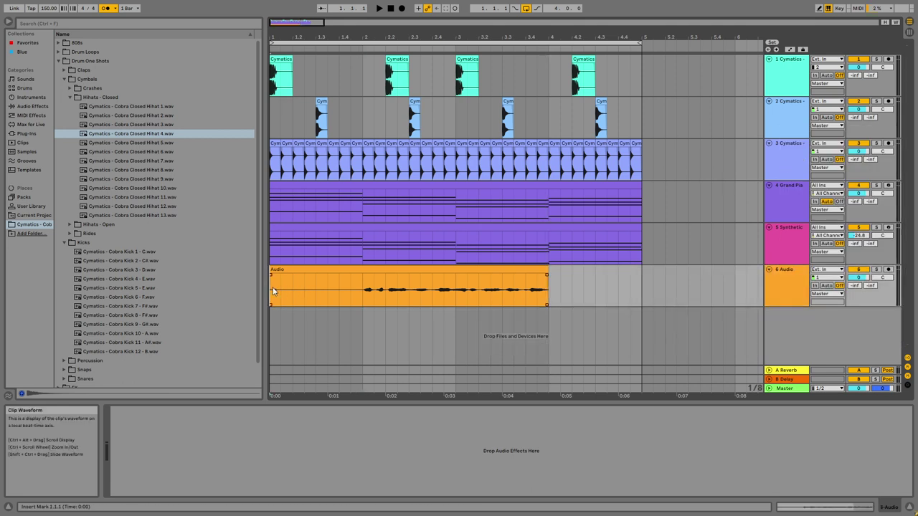
click(887, 269)
click(274, 296)
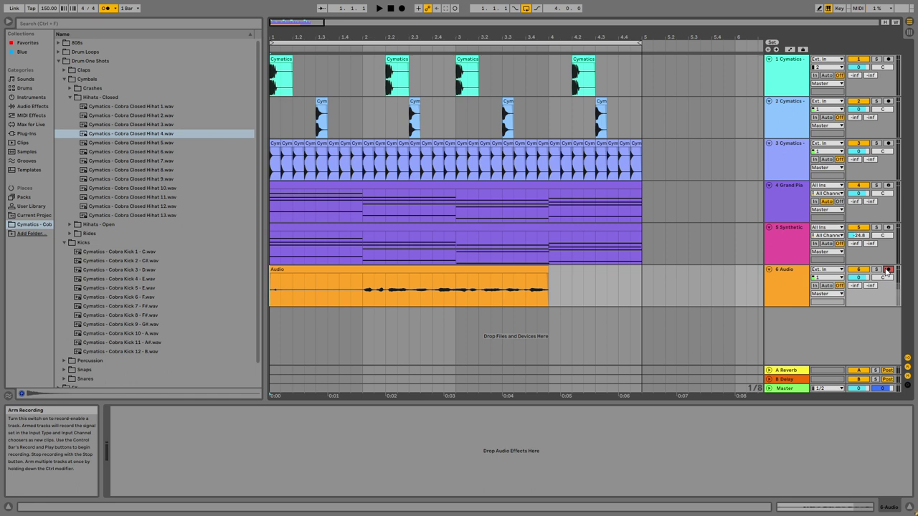
click(826, 108)
click(809, 124)
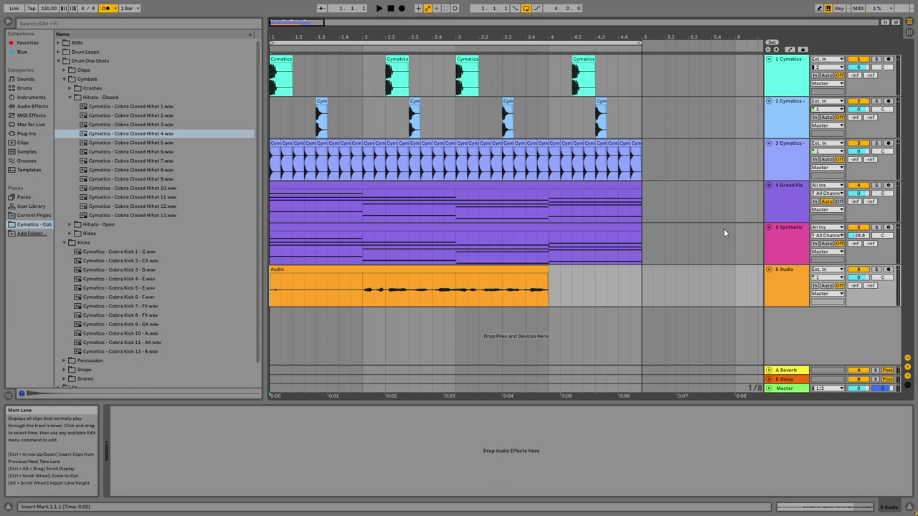
click(888, 271)
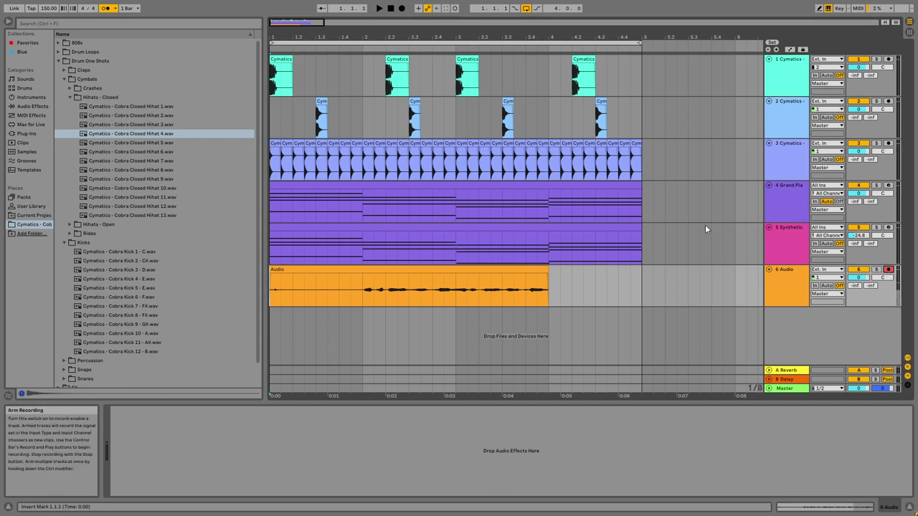
Step: Record a new take over the existing 6 Audio clip from bar 1 to about 4.3.3
click(281, 322)
click(274, 287)
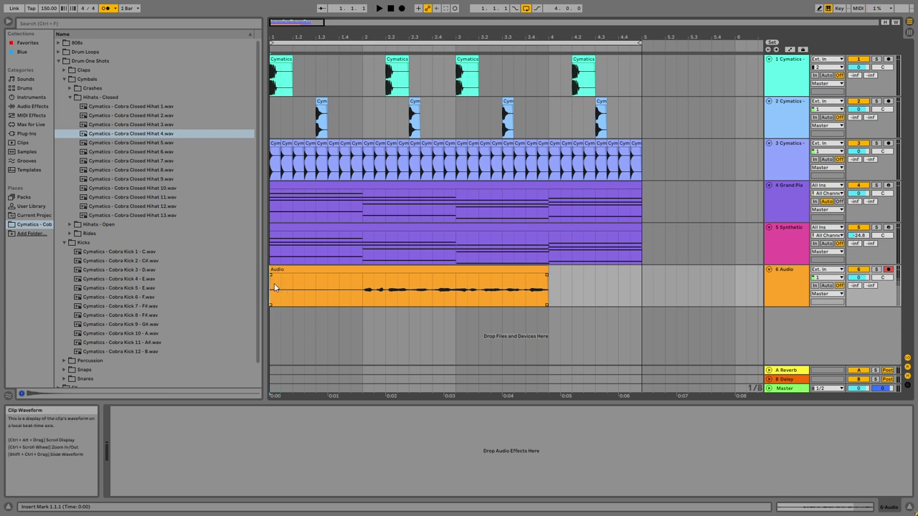
key(F9)
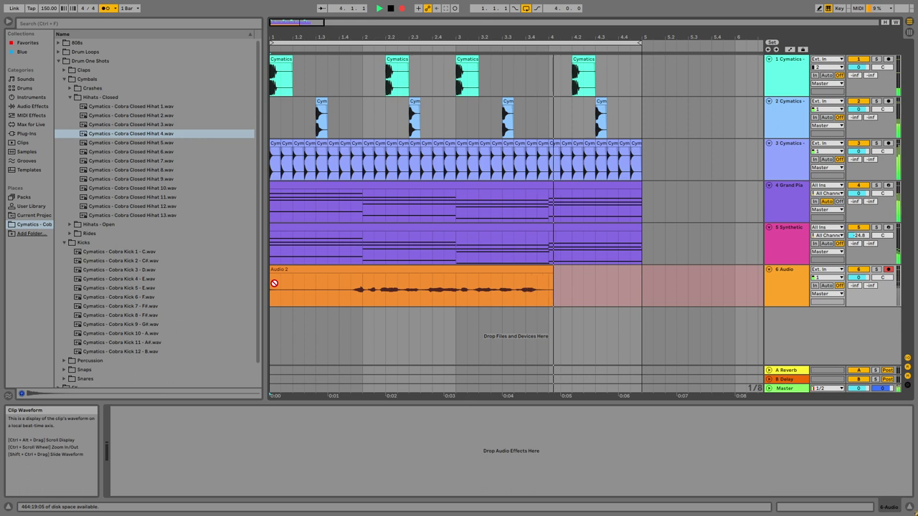
key(space)
click(363, 283)
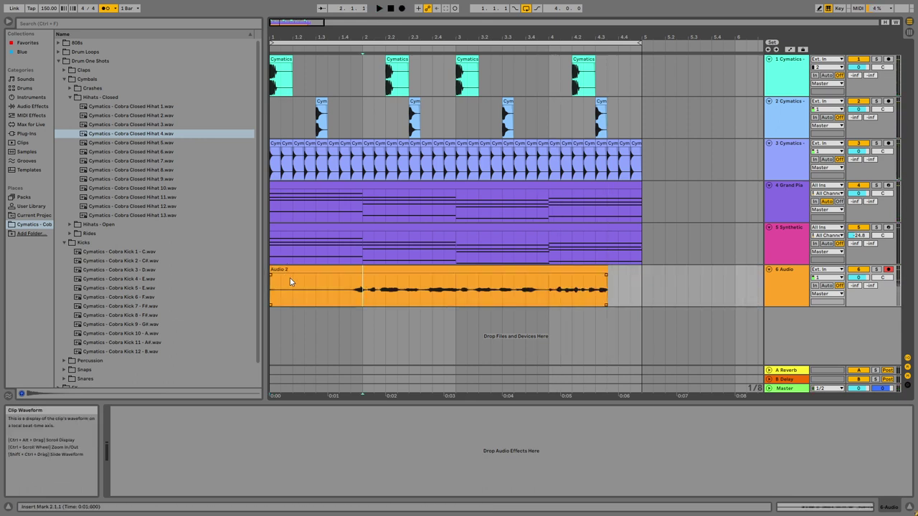
Step: Record another take from bar 1 past the loop end and extend the Audio 3 clip back to the start of bar 1
click(272, 294)
key(F9)
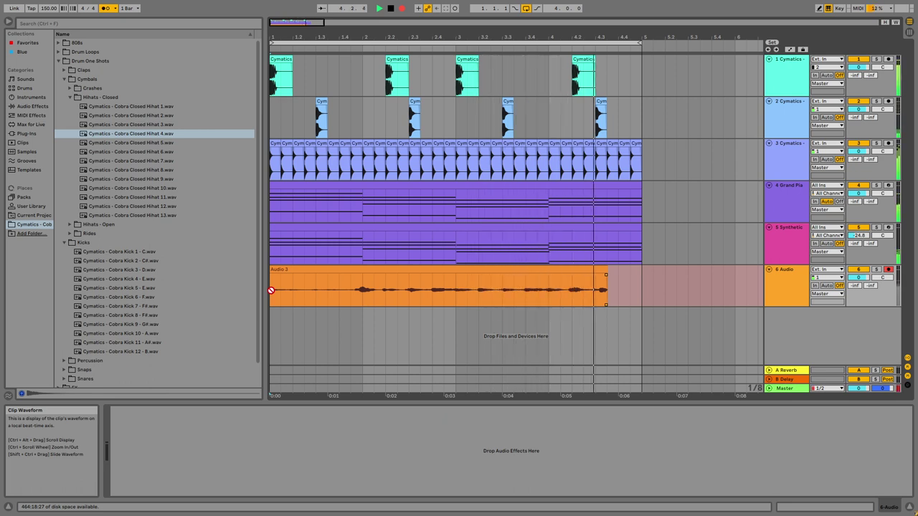
key(F9)
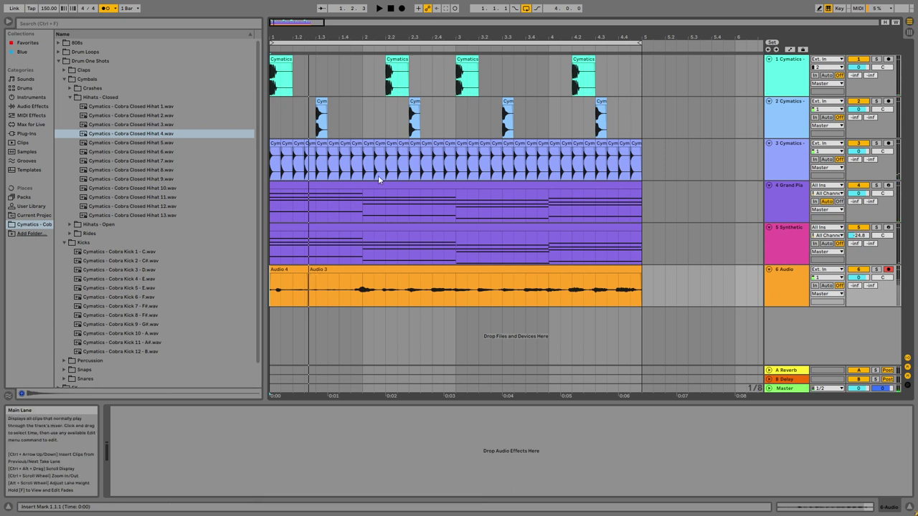
click(311, 271)
drag(310, 270, 271, 270)
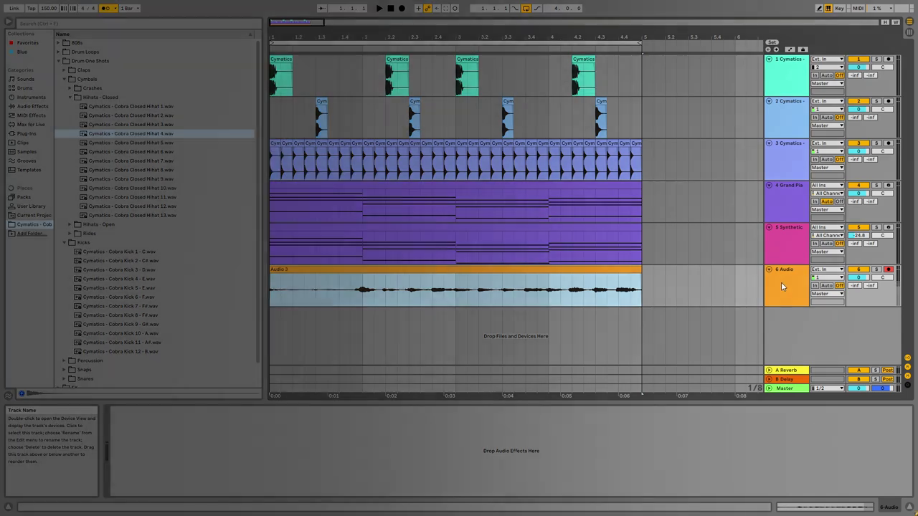
Step: Show the take lanes of the 6 Audio track
right_click(783, 286)
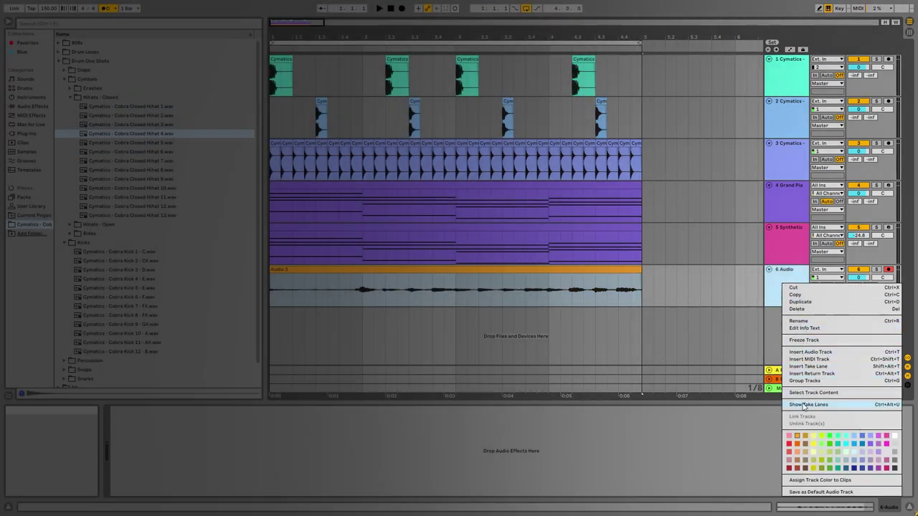
click(808, 405)
scroll(457, 261, down, 3)
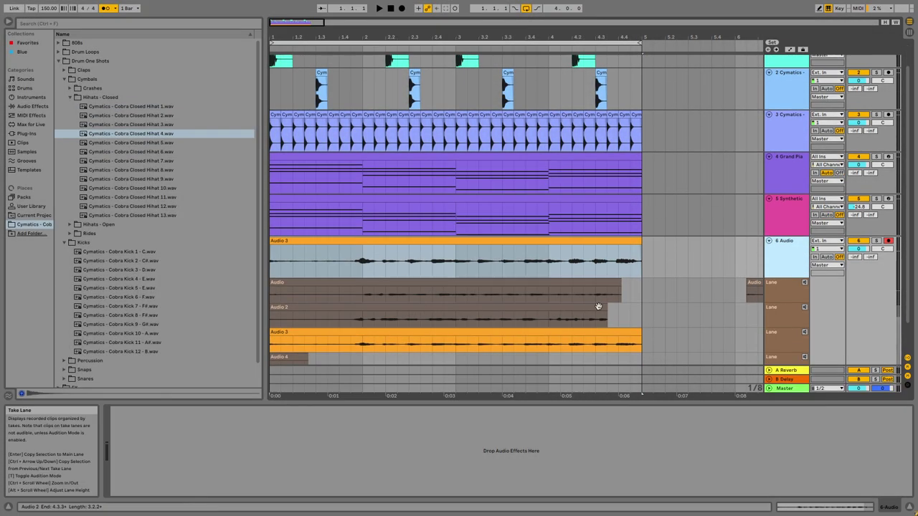
scroll(458, 261, down, 1)
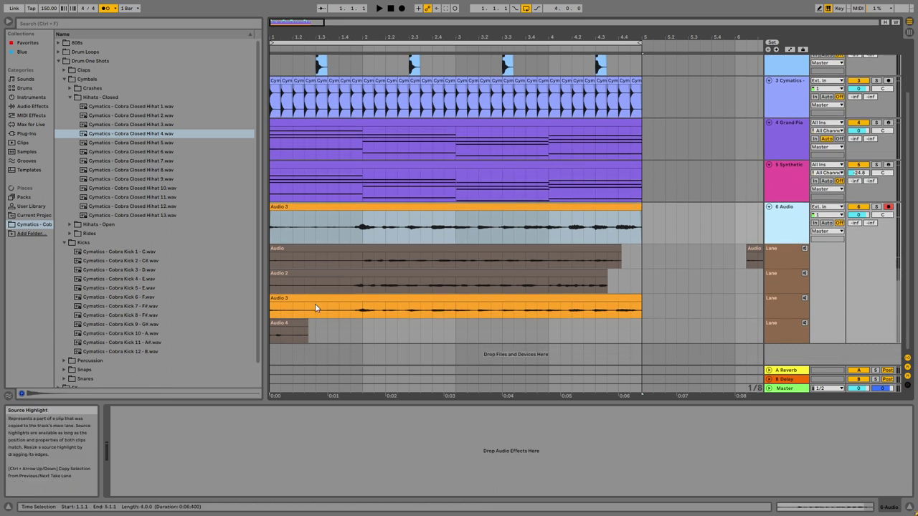
drag(362, 262, 618, 321)
click(663, 305)
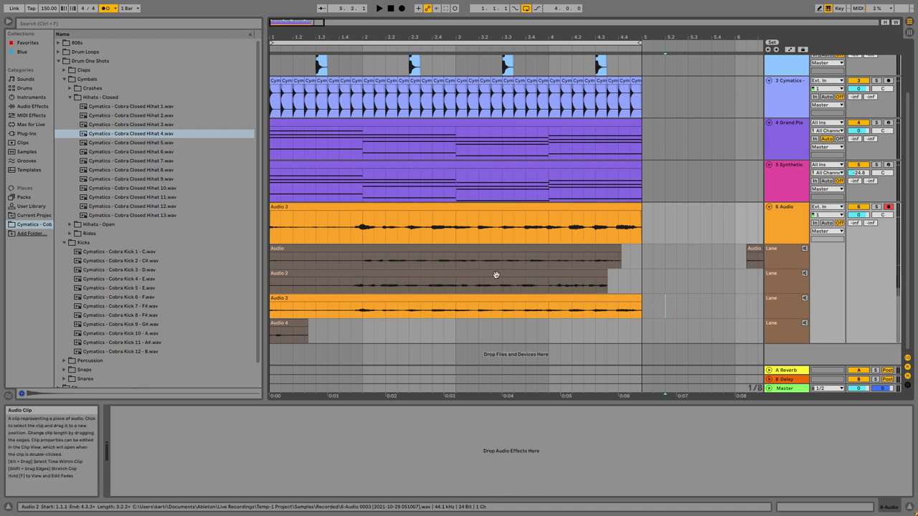
Step: Turn on Draw Mode and copy the Audio 2 take from 1.1.1 to 4.3.3 into the main lane
click(553, 263)
click(821, 10)
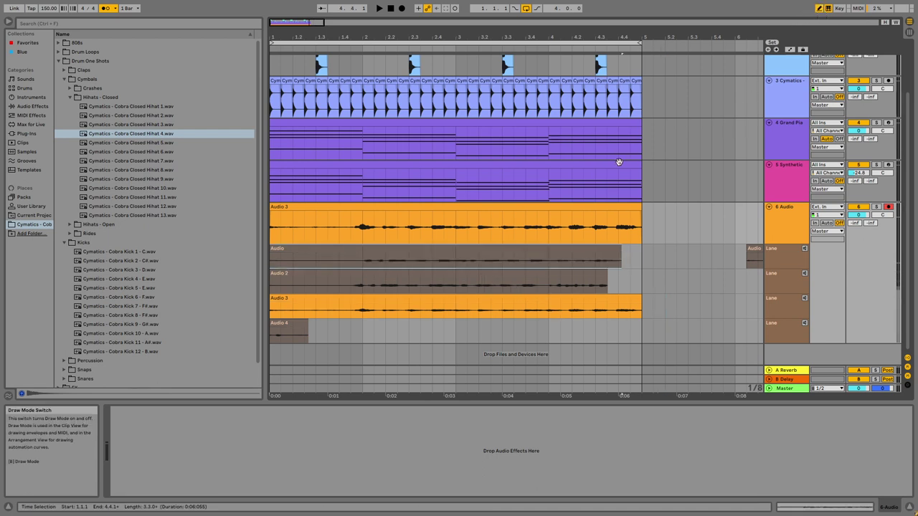
drag(292, 276, 614, 273)
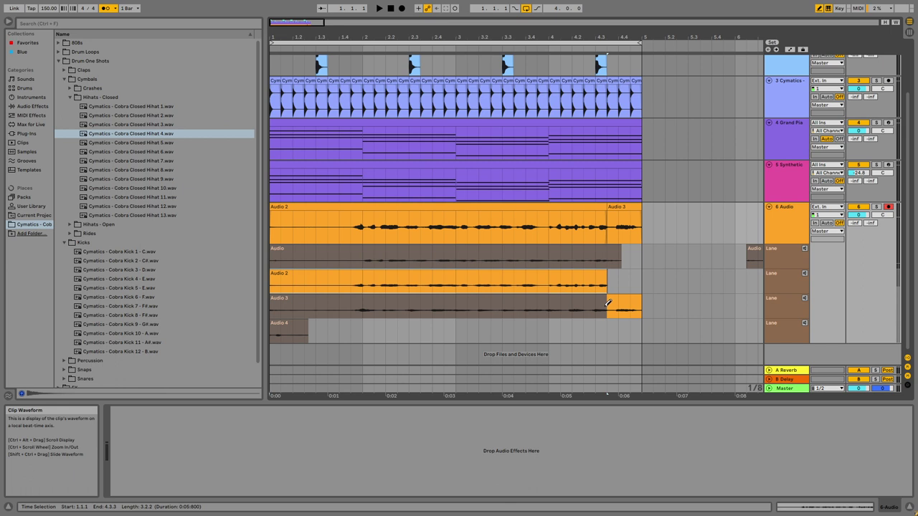
Step: Shrink the Audio 3 source highlight after 4.3.3 until that portion is removed from the main lane
click(622, 299)
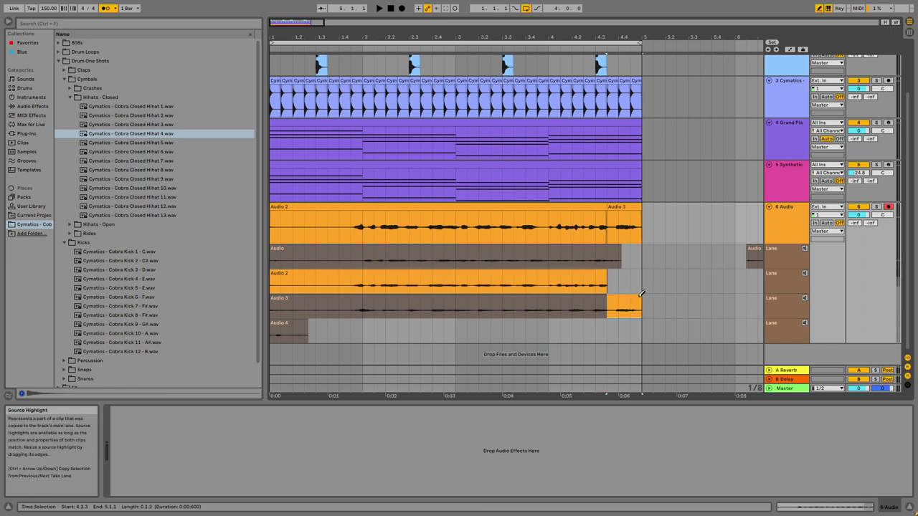
drag(642, 293, 630, 297)
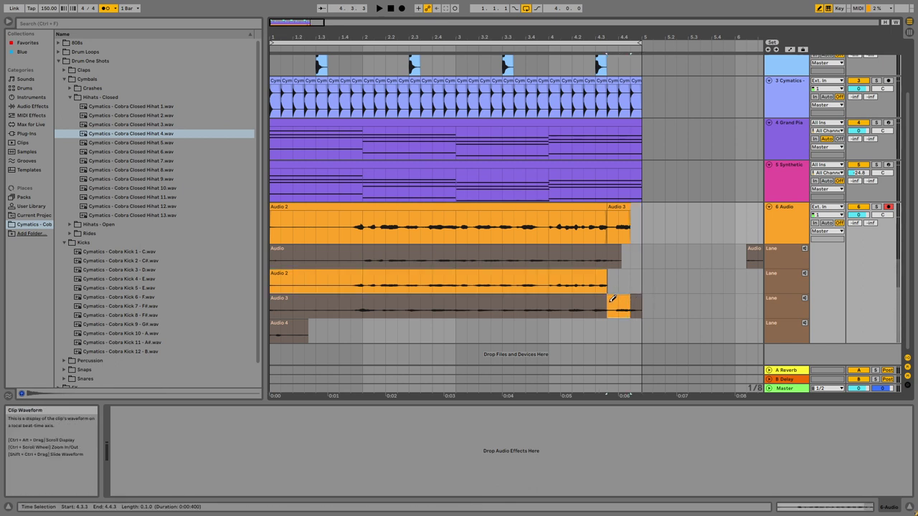
drag(626, 302, 609, 300)
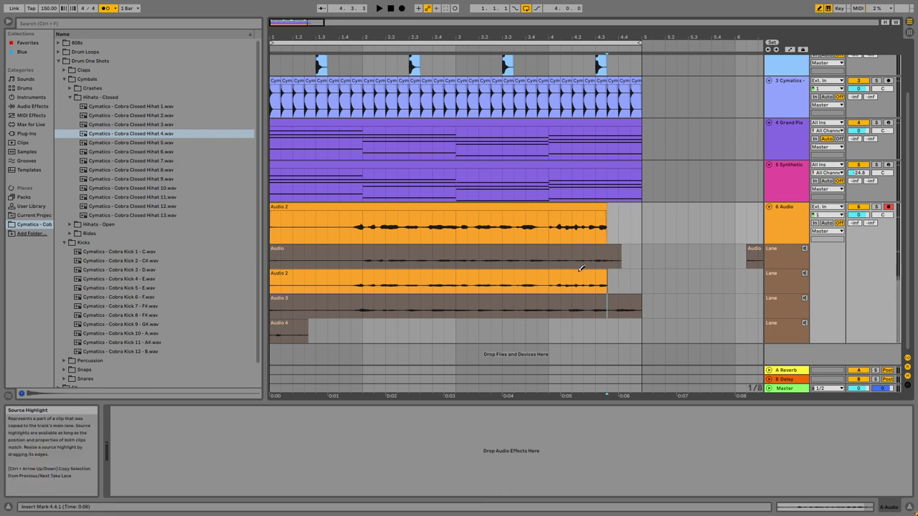
Step: Copy the first take lane's Audio clip from 2.1.1 to 4.4.3 into the main lane and turn off Draw Mode
click(375, 256)
drag(374, 255, 633, 249)
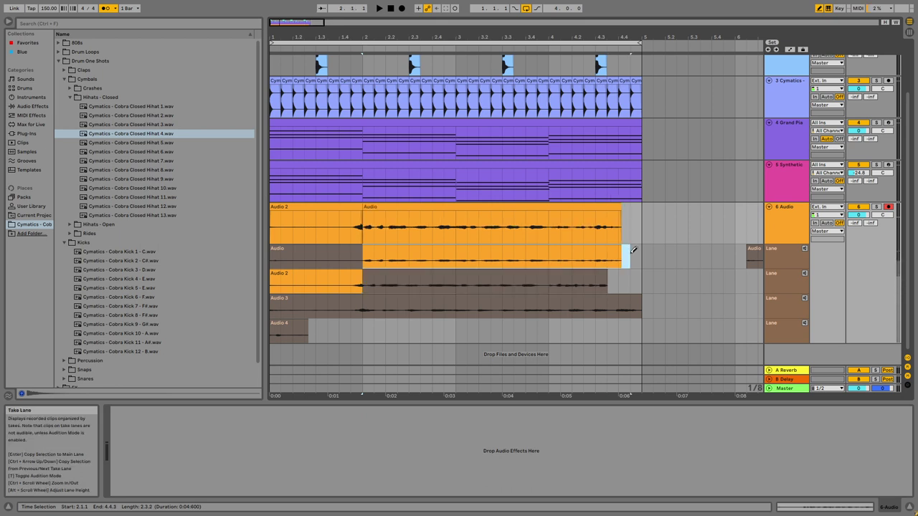
key(super)
key(super)
Step: Try to move the Audio, Audio 2 and Audio 3 clips from their take lanes onto the main lane, and undo the moves
click(607, 257)
drag(390, 296, 370, 227)
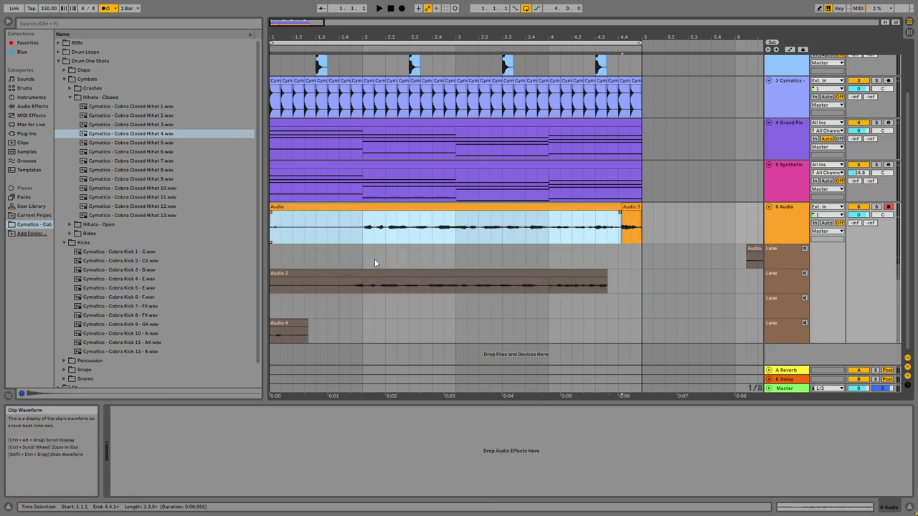
drag(375, 273, 372, 231)
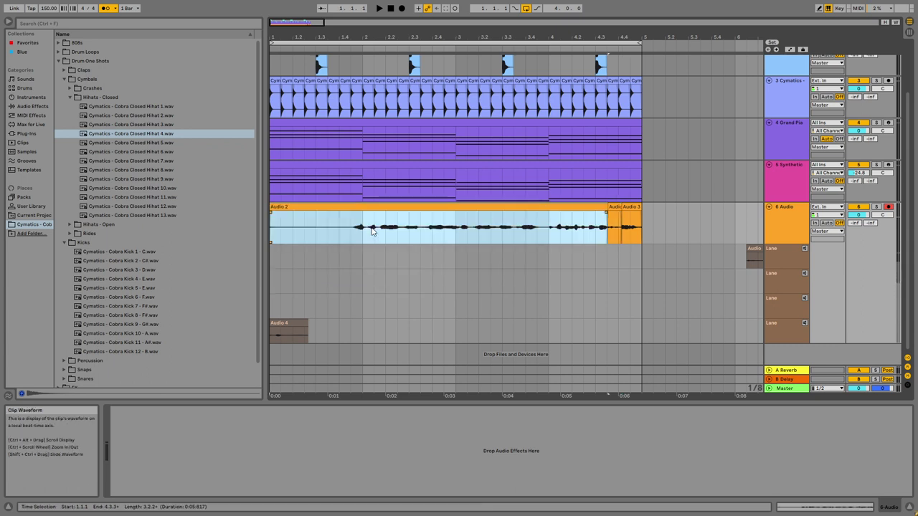
key(ctrl+z)
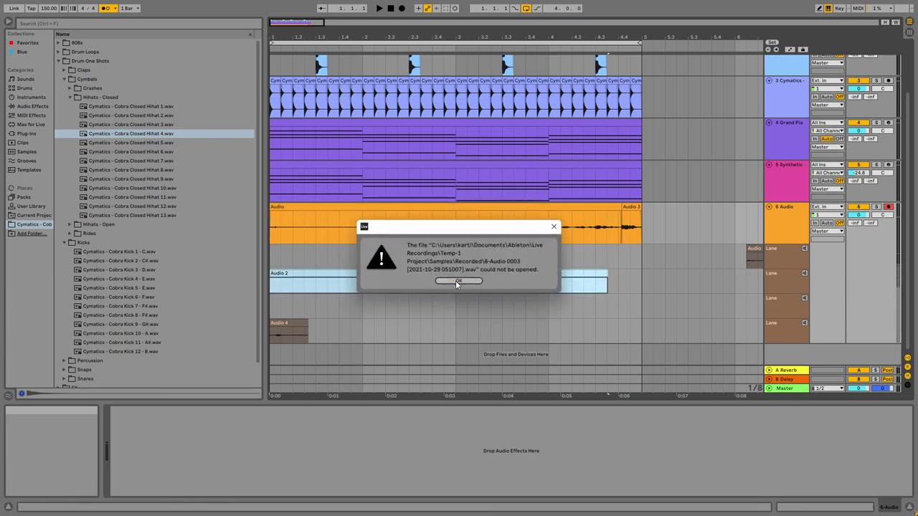
key(Return)
click(436, 268)
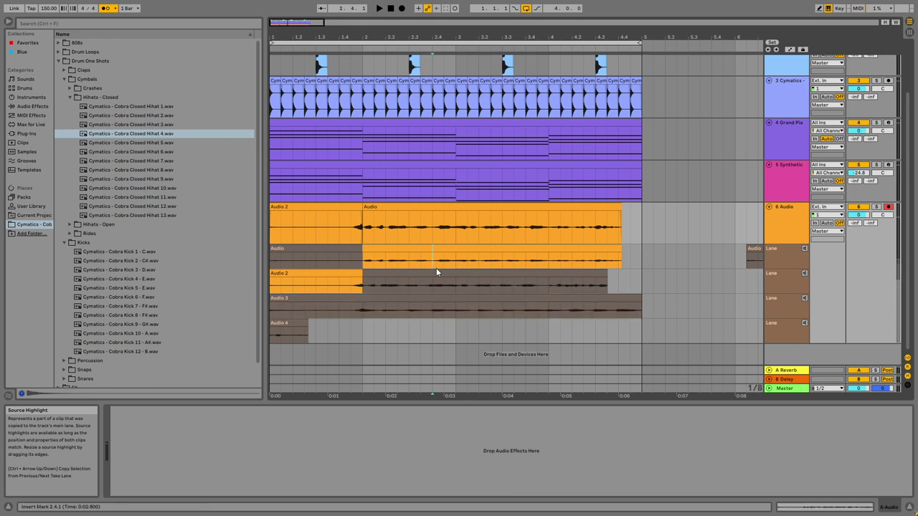
Step: Audition each take lane of the 6 Audio track in turn, ending on the Audio 3 lane
click(665, 224)
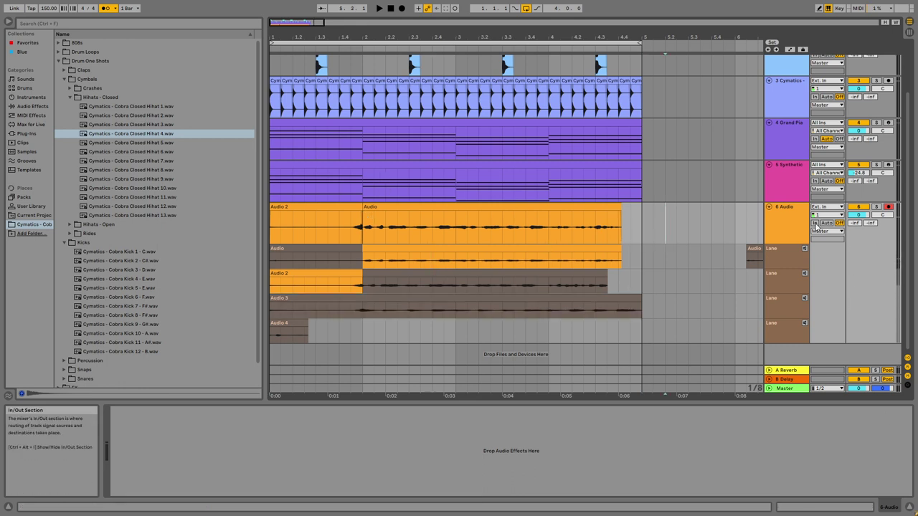
click(804, 249)
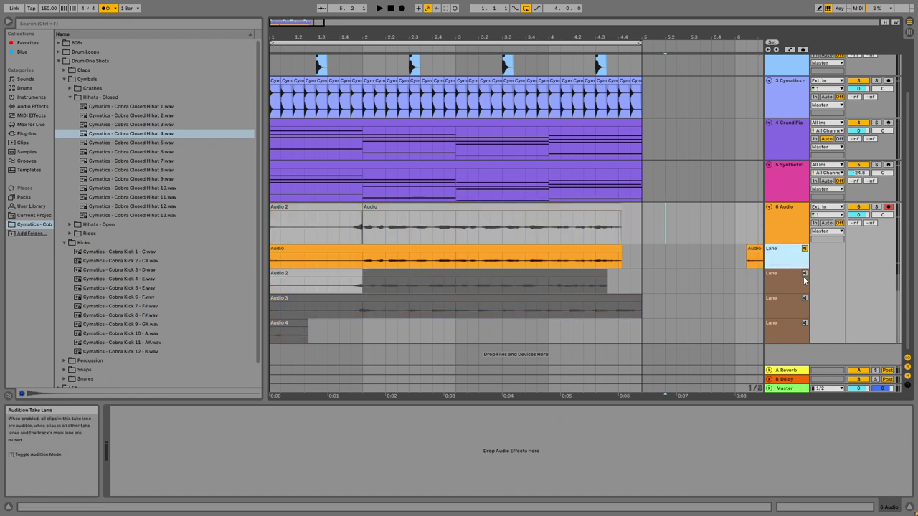
click(804, 273)
click(804, 298)
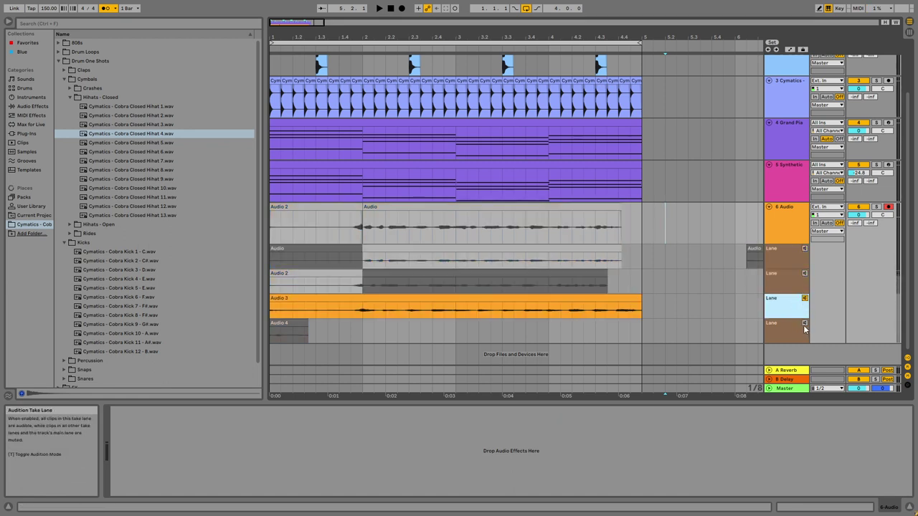
click(804, 323)
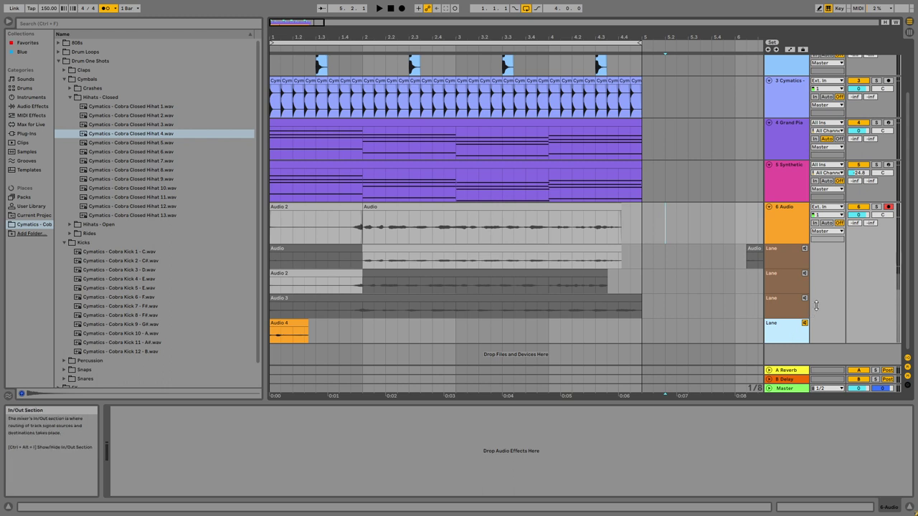
click(804, 299)
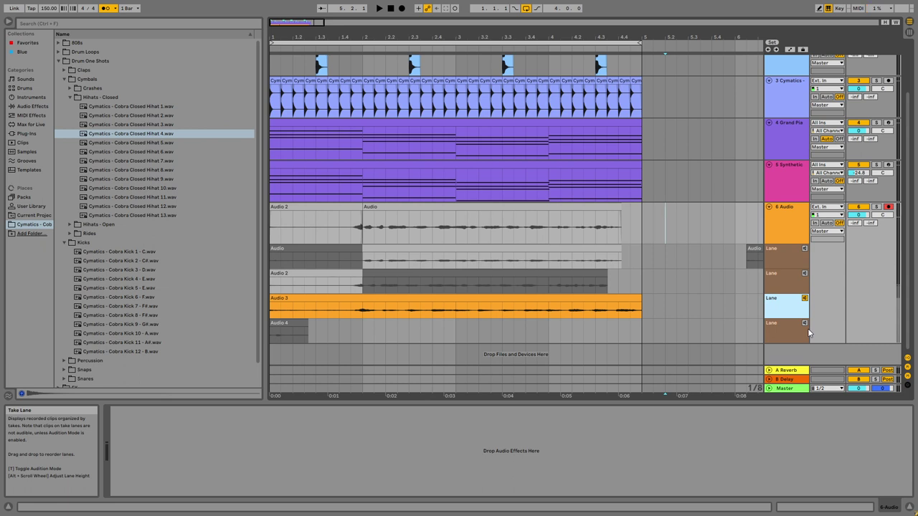
Step: Turn off take lane auditioning and draw short Audio 2 and Audio 3 sections between 2.3.1 and 4.3.3 into the main lane
key(b)
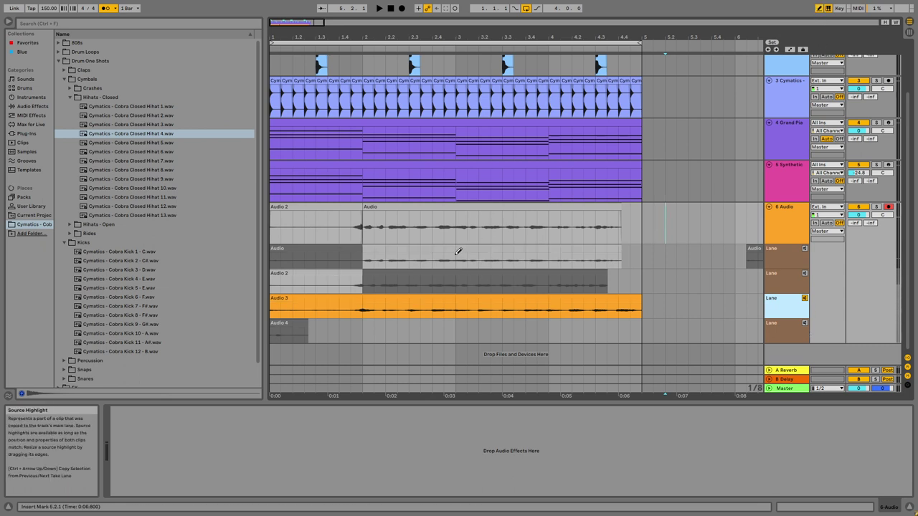
drag(433, 250, 456, 251)
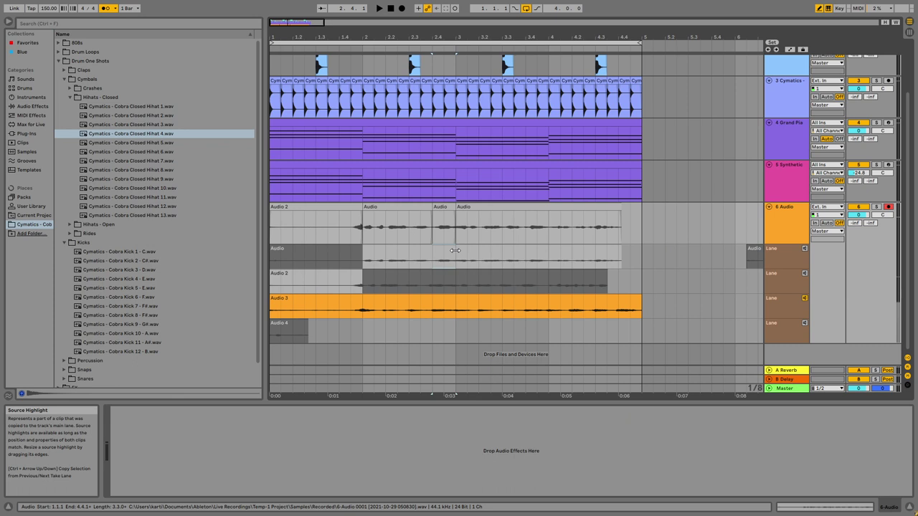
click(804, 299)
click(804, 299)
drag(433, 256, 466, 251)
drag(502, 281, 607, 297)
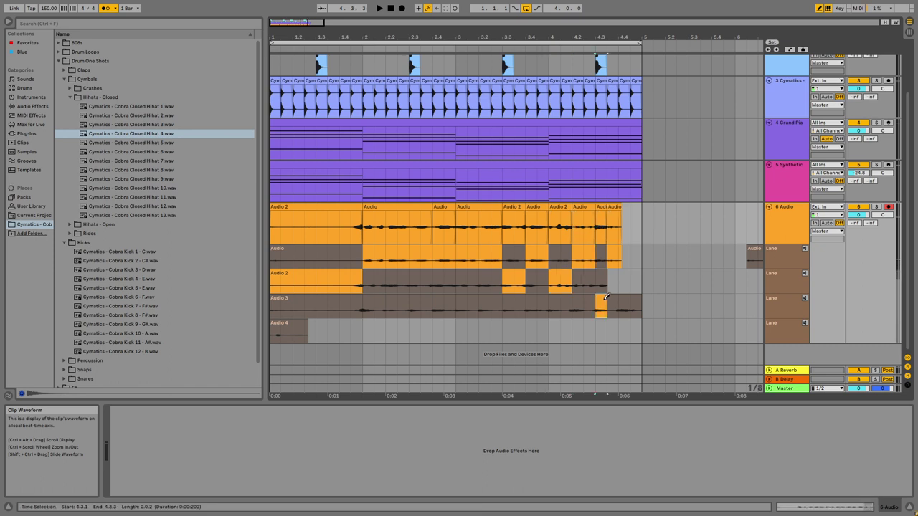
drag(369, 246, 456, 303)
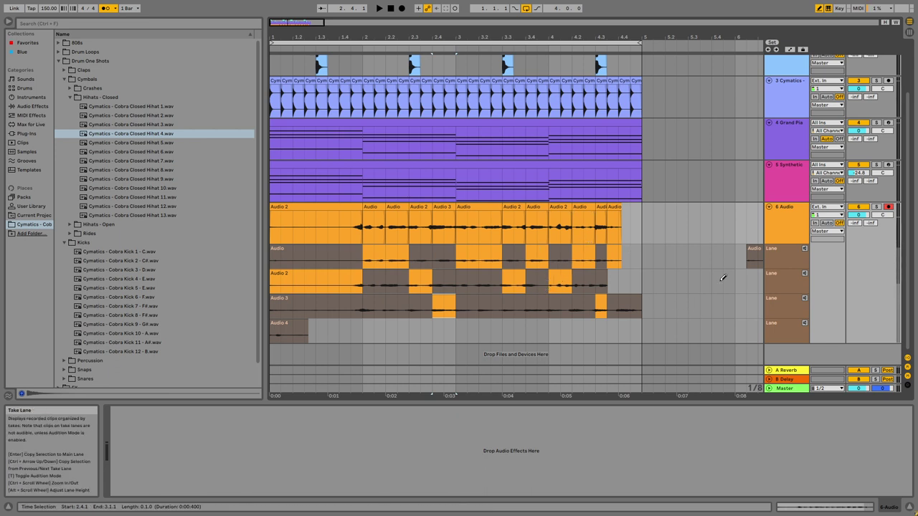
Step: Turn off Draw Mode and delete the 6 Audio track
click(819, 8)
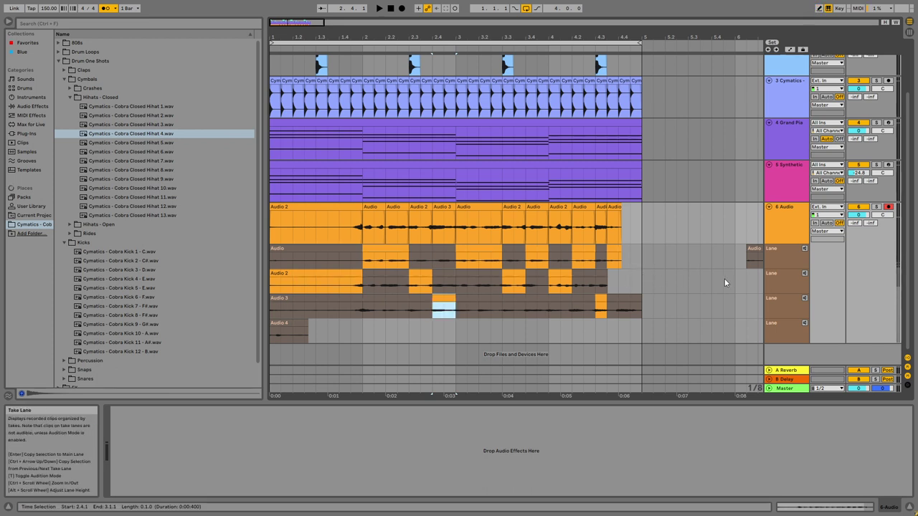
right_click(775, 228)
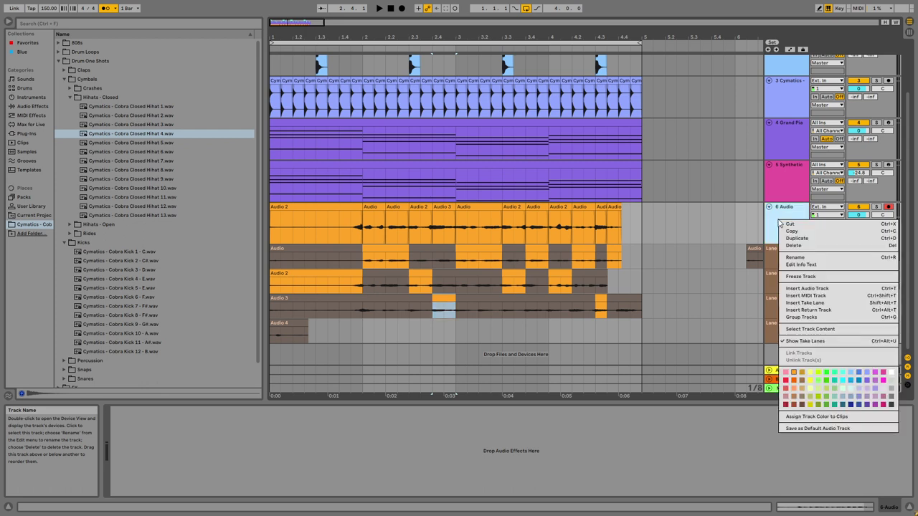
click(793, 246)
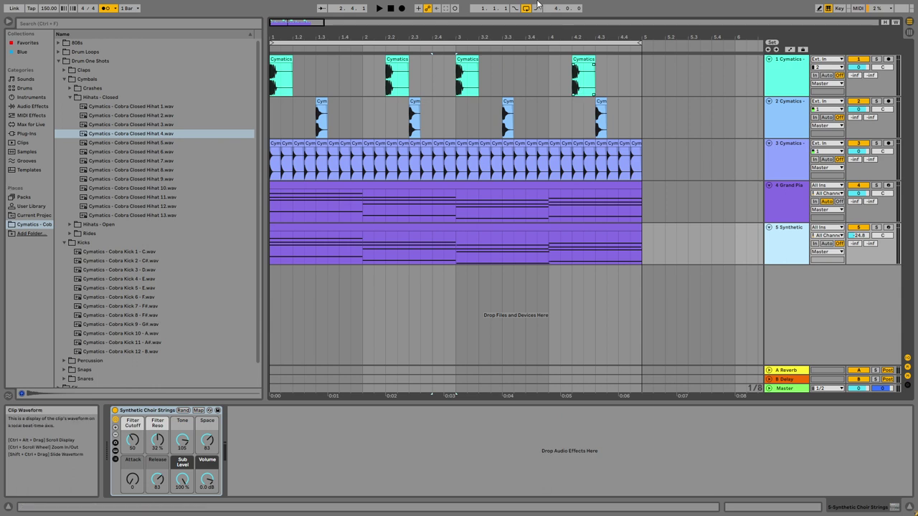
Step: Duplicate the four-bar arrangement on all five tracks twice, extending it to bar 13
key(minus)
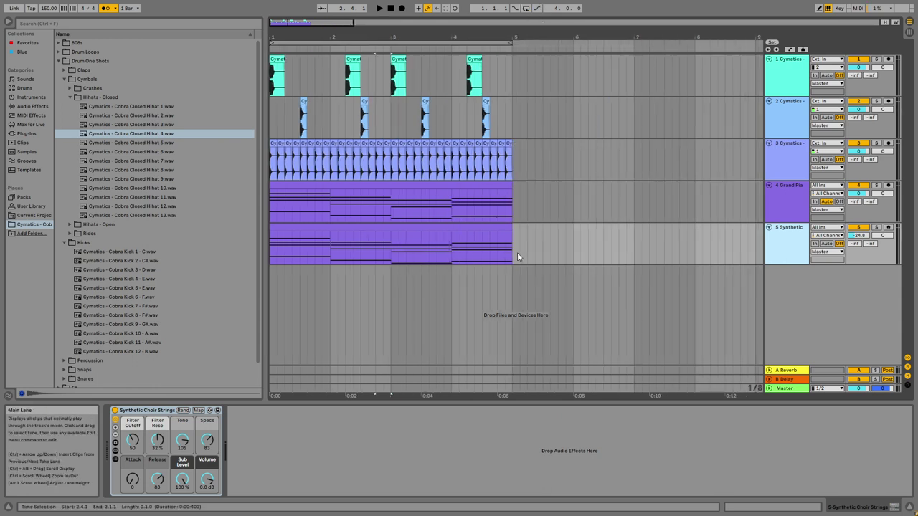
drag(514, 253, 249, 63)
key(ctrl+d)
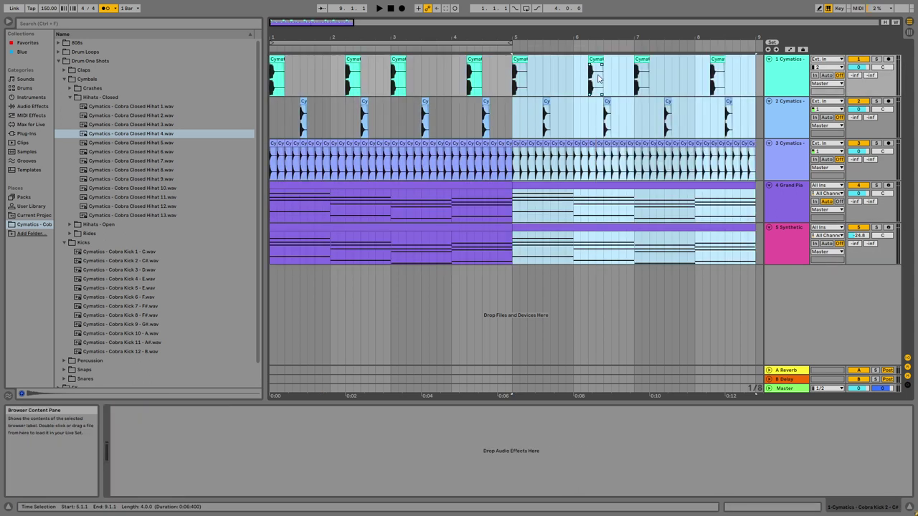
key(minus)
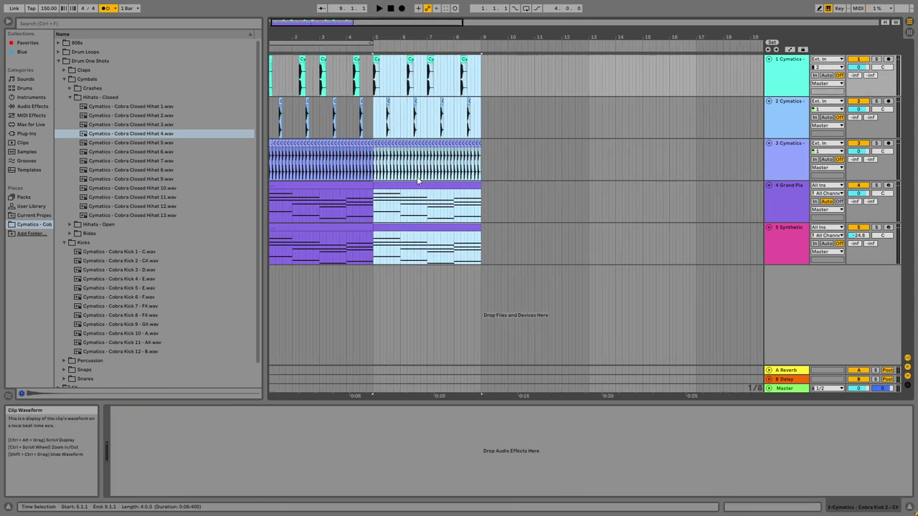
key(ctrl+d)
key(plus)
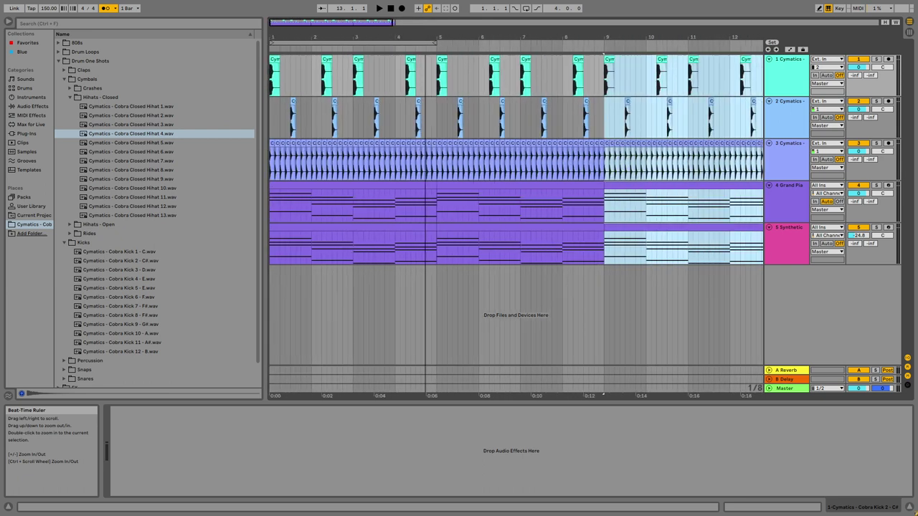
drag(458, 37, 458, 32)
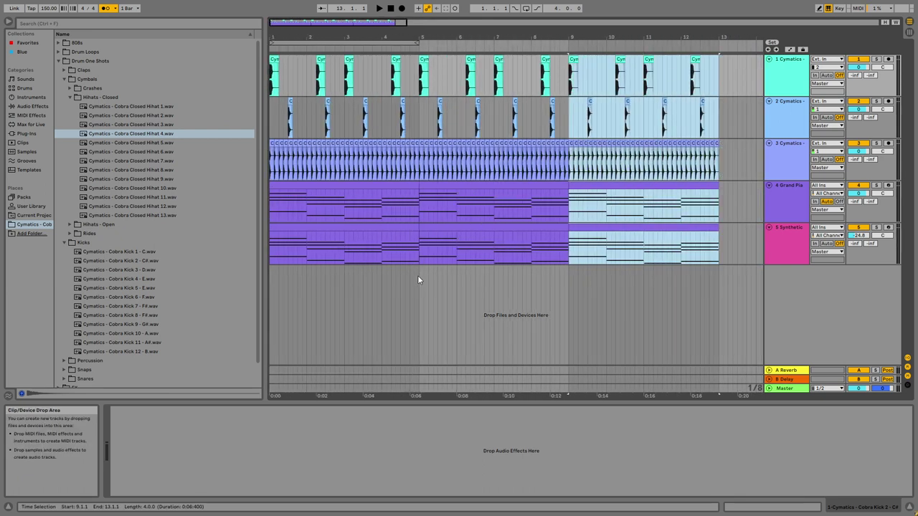
Step: Set the loop range to four bars from 5.1.1 to 9.1.1, and enable punch-in and punch-out with looping off
click(419, 244)
drag(416, 254, 567, 260)
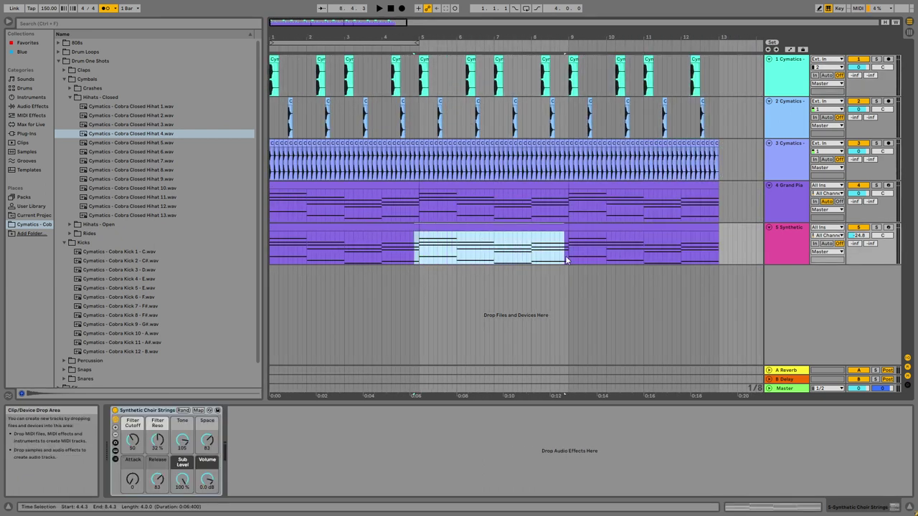
click(324, 261)
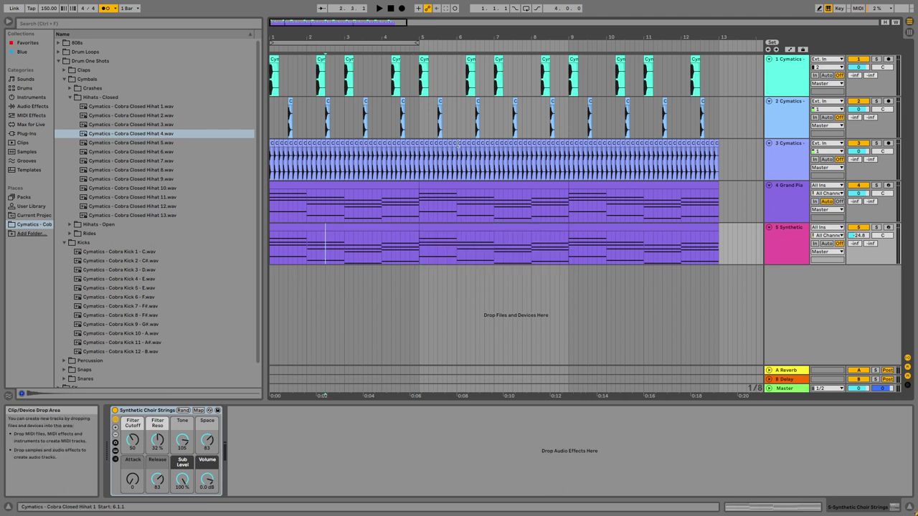
drag(719, 248, 284, 262)
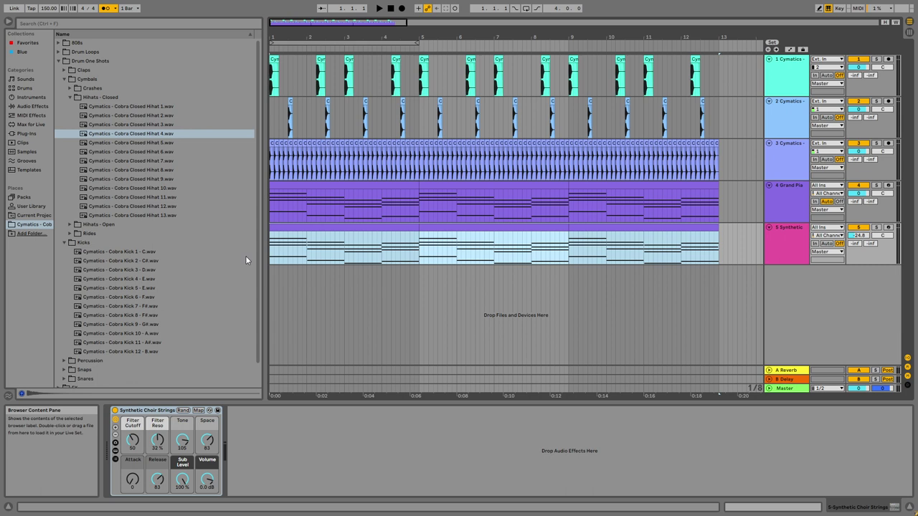
key(ctrl+l)
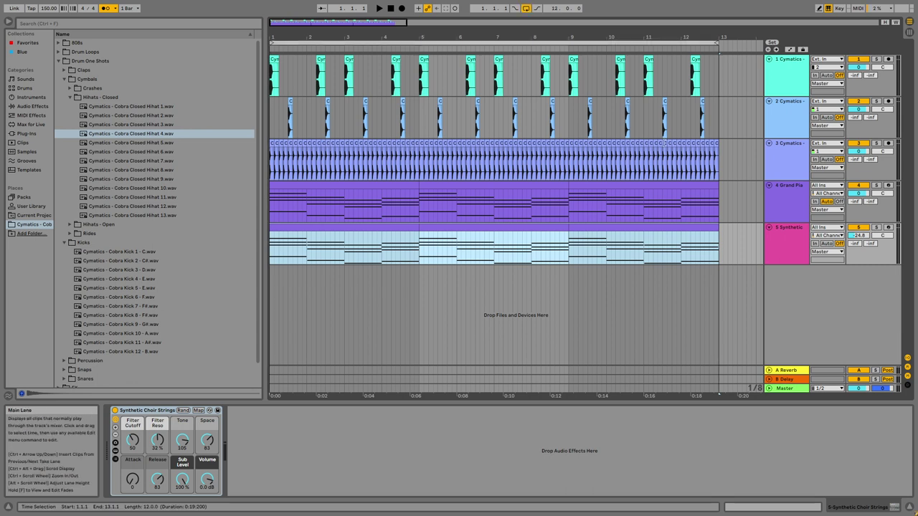
click(717, 42)
drag(717, 42, 568, 42)
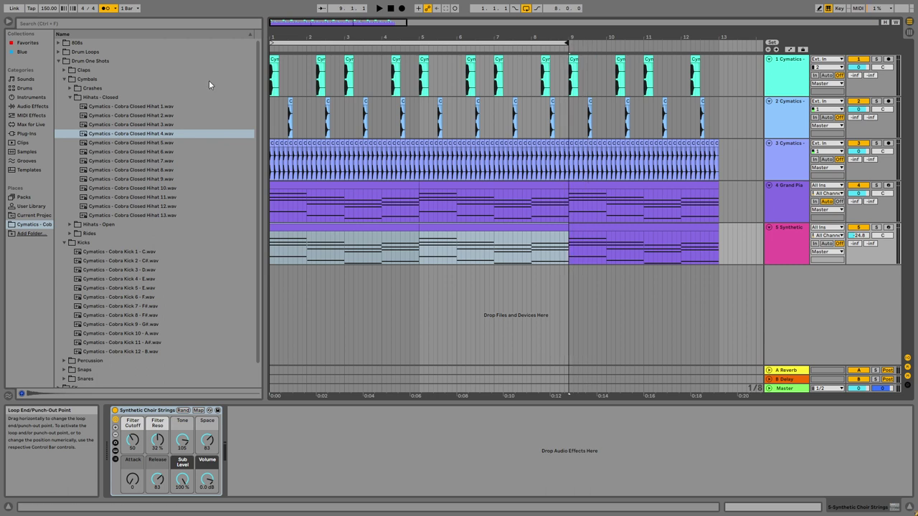
drag(271, 42, 420, 42)
key(space)
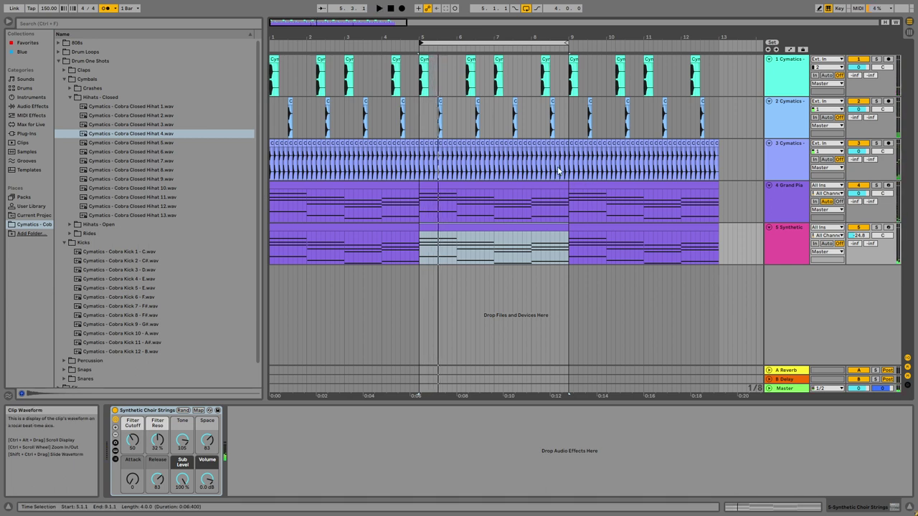
mouse_move(530, 42)
mouse_down()
mouse_move(511, 46)
mouse_move(535, 52)
mouse_up()
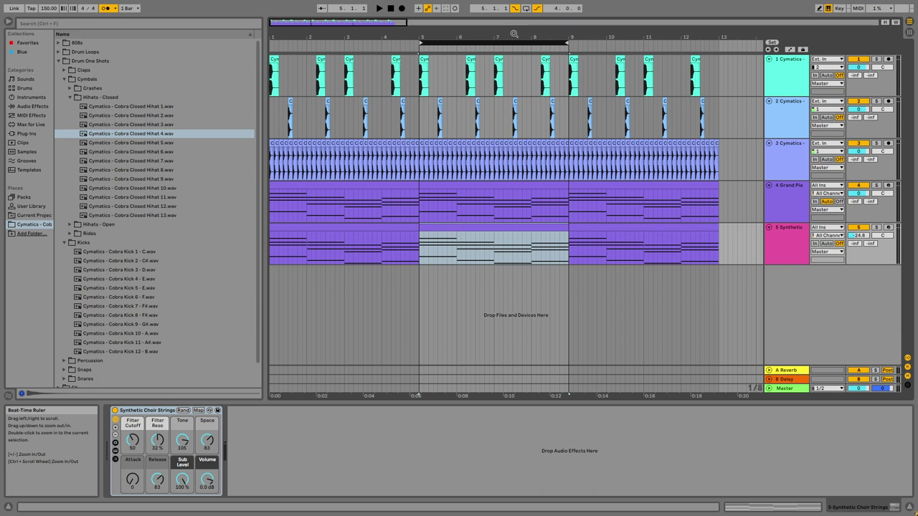
Step: Insert a new audio track below the 5 Synthetic track and arm it for recording
right_click(793, 277)
click(796, 276)
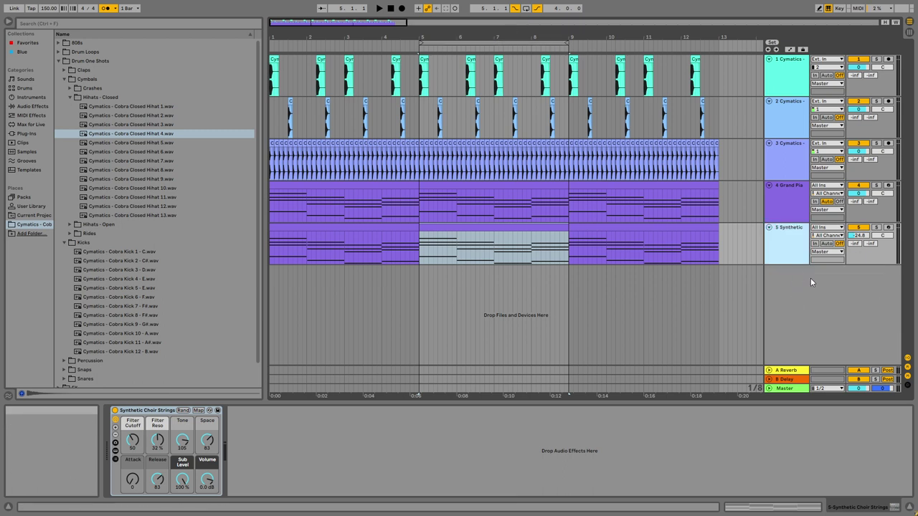
click(889, 270)
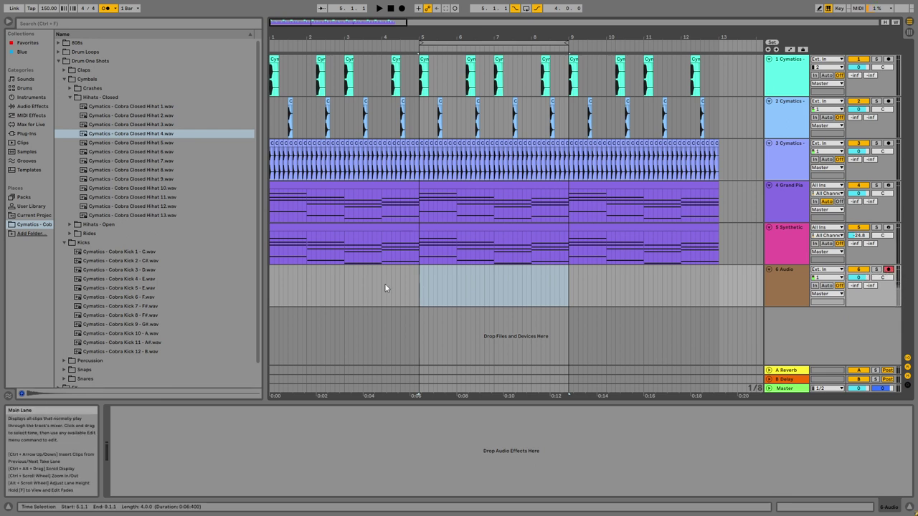
Step: Start recording from bar 1 on the 6 Audio track to capture a punched take between 5.1.1 and 9.1.1
click(271, 288)
click(402, 8)
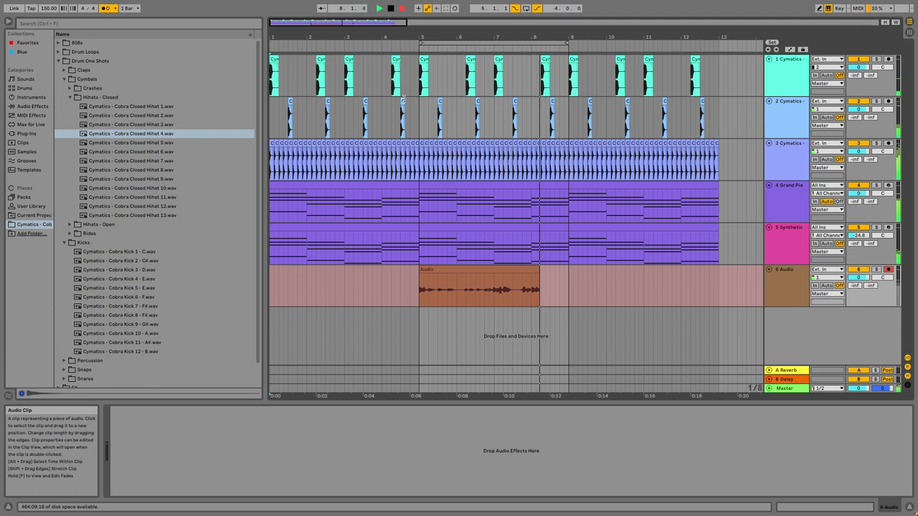
key(F9)
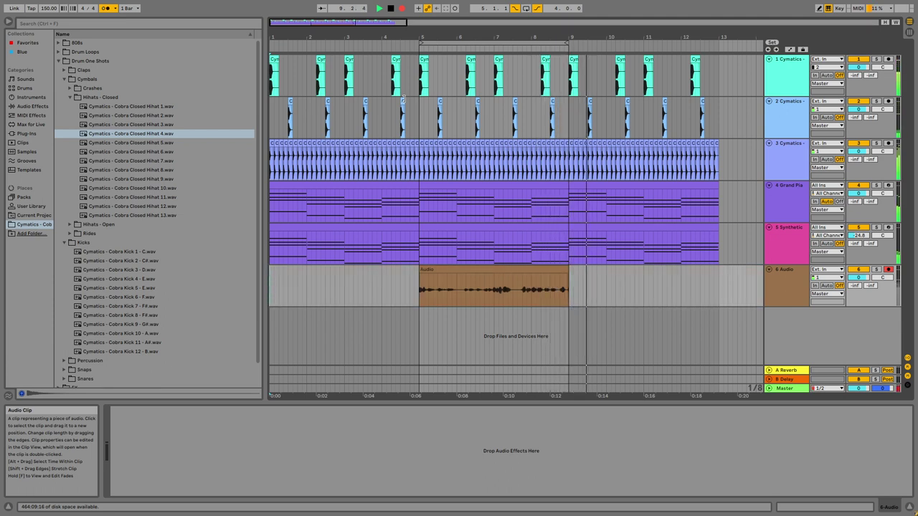
Step: Turn the loop back on and shorten its range to one bar starting at 5.1.1
drag(554, 42, 509, 40)
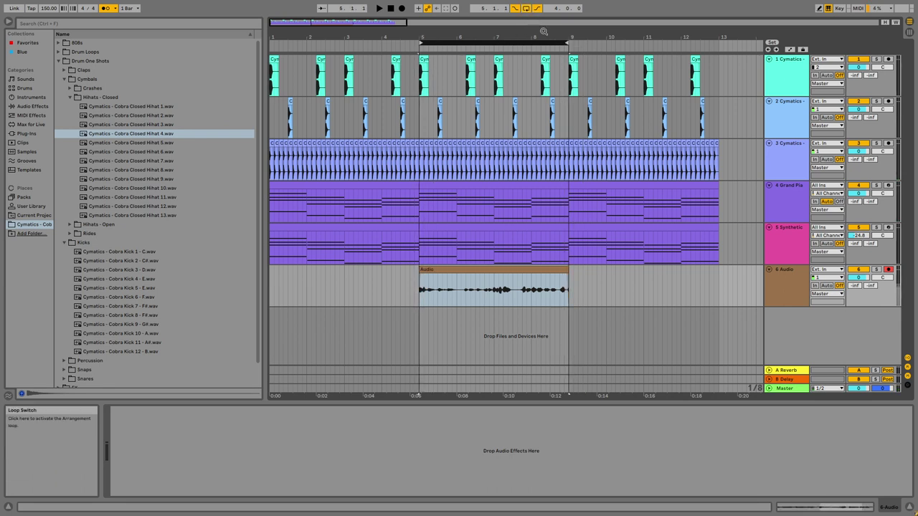
drag(567, 42, 455, 54)
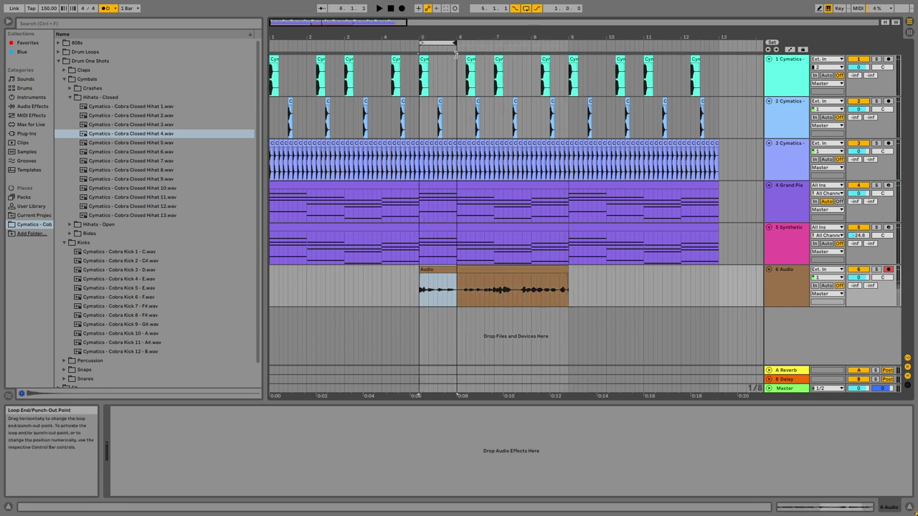
Step: Delete the recorded material between 5.1.1 and 9.1.1 on the 6 Audio track
click(488, 270)
right_click(488, 270)
click(511, 301)
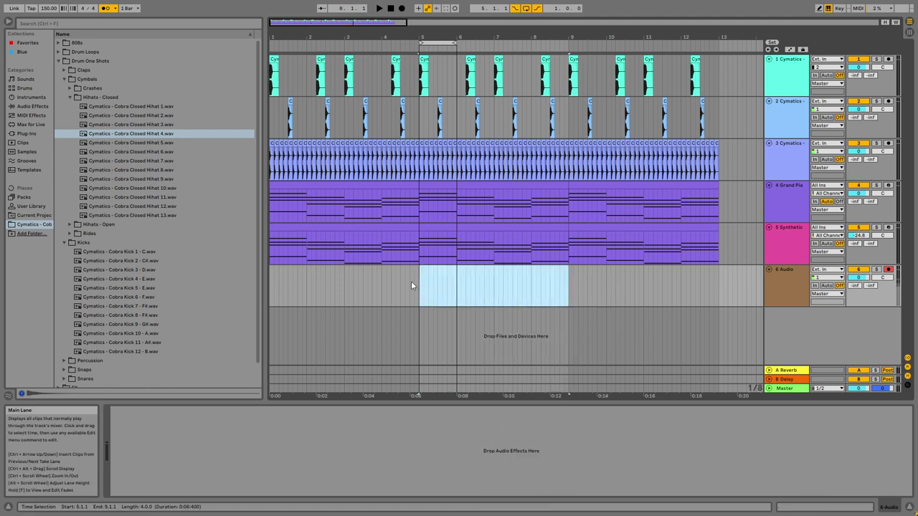
Step: Record looped takes on the 6 Audio track from 2.4.1, punched to the one-bar loop range, and stop the recording
click(378, 279)
click(339, 278)
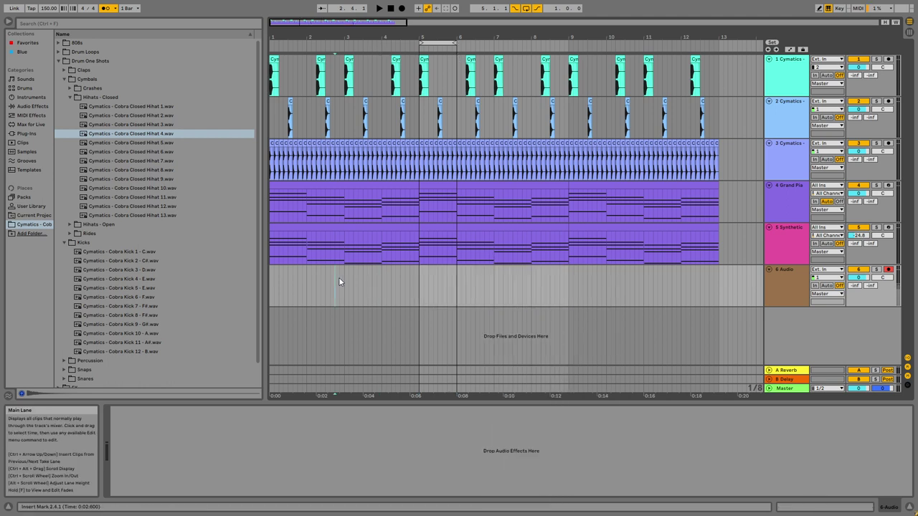
click(401, 8)
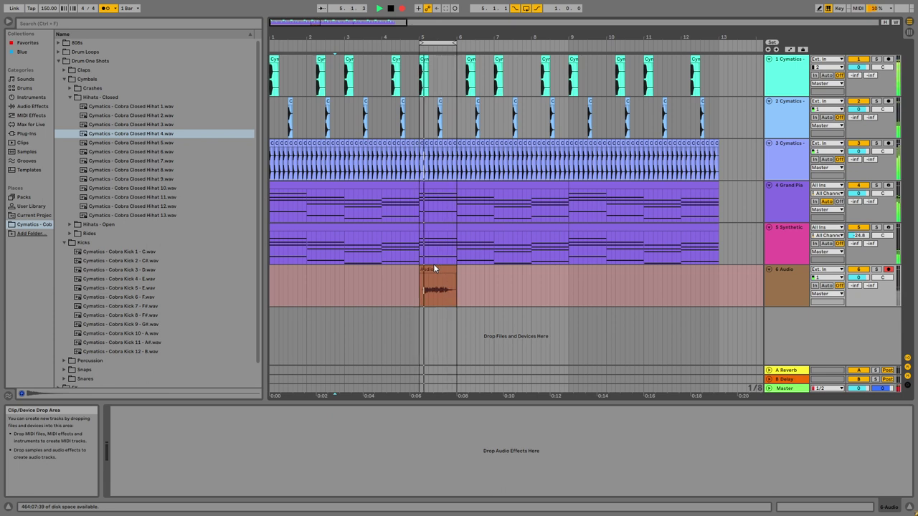
key(space)
Step: Set monitoring on the 6 Audio track to In and shift its two recorded clips to start at 5.2.3
click(429, 270)
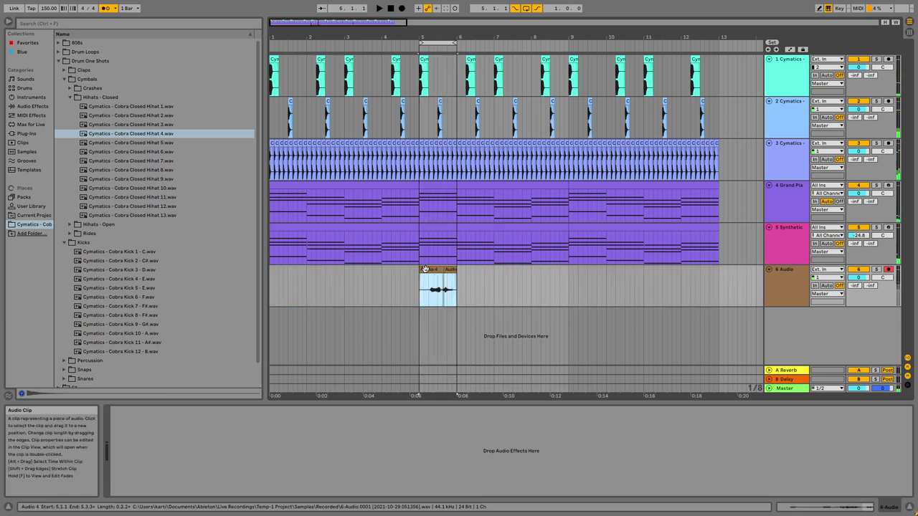
right_click(426, 273)
click(828, 285)
click(816, 286)
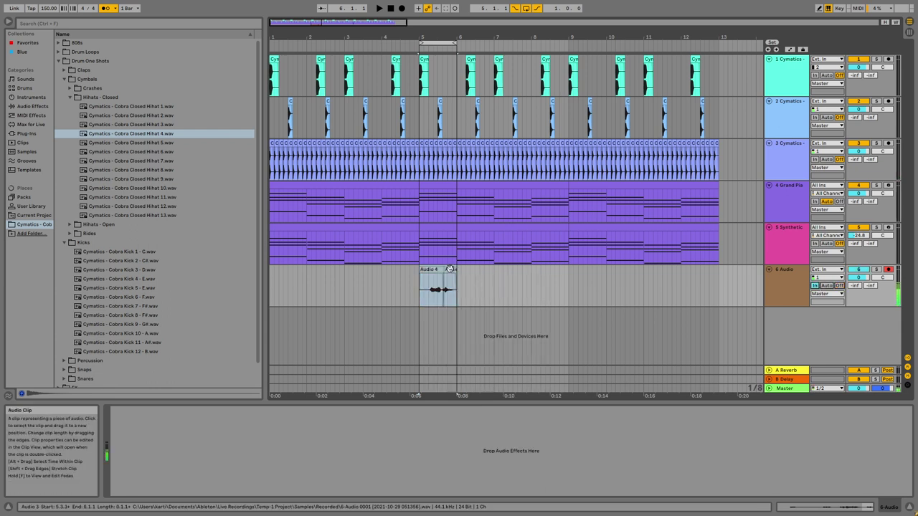
drag(436, 269, 450, 269)
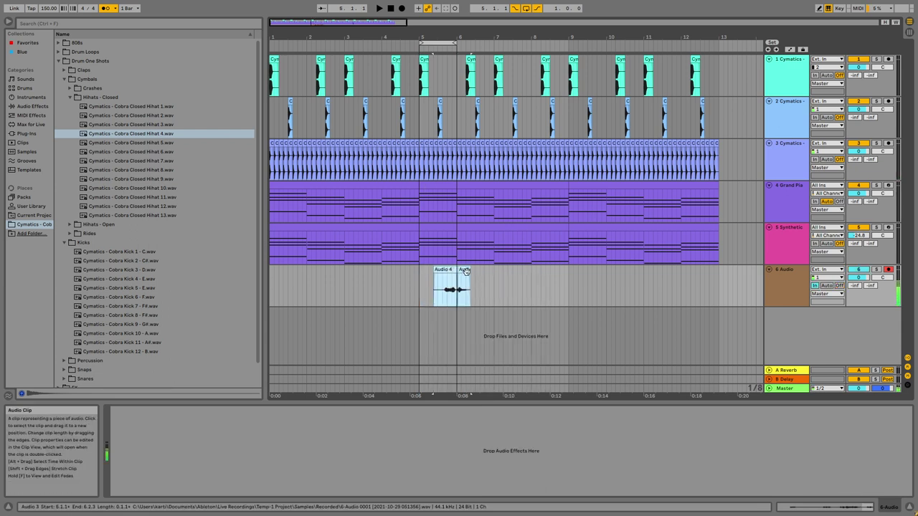
Step: Set the 6 Audio track's monitoring to Auto and delete its two recorded clips
click(828, 285)
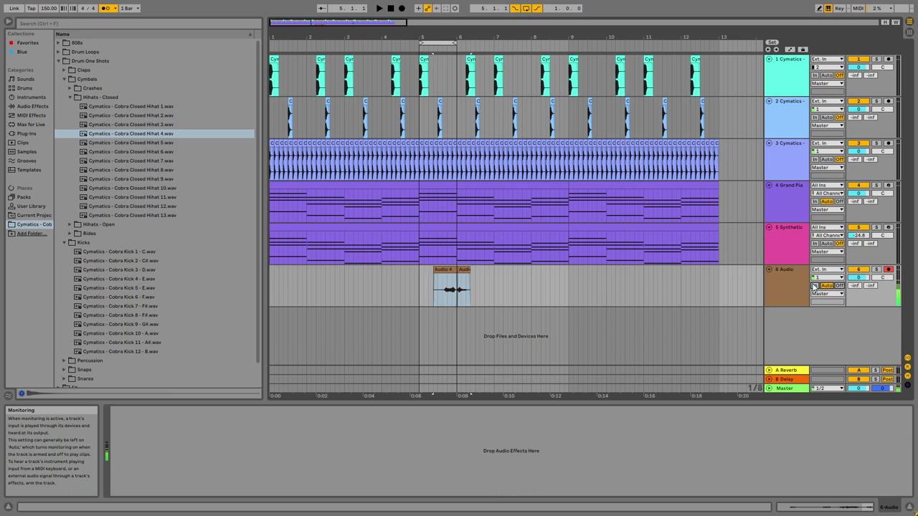
right_click(446, 269)
click(473, 296)
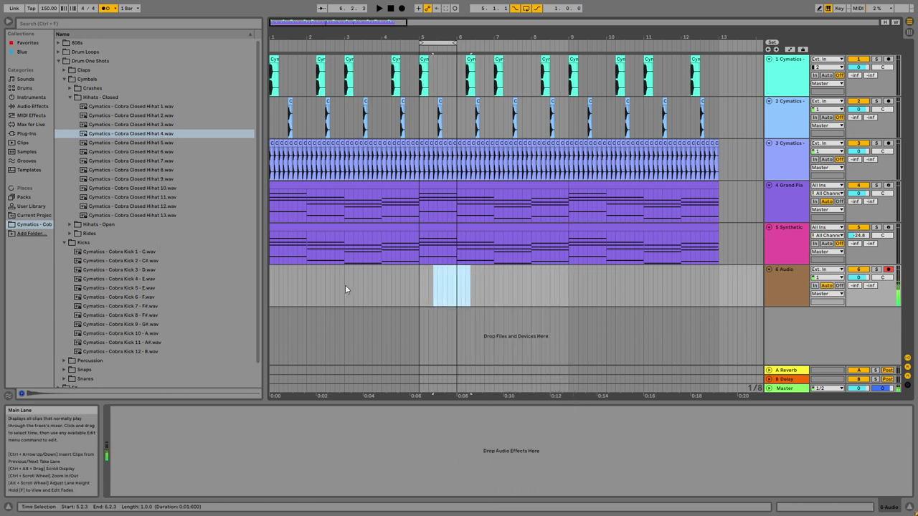
Step: Record looped takes on the 6 Audio track from 3.1.1, punched to the one-bar loop range, and stop the recording
click(344, 284)
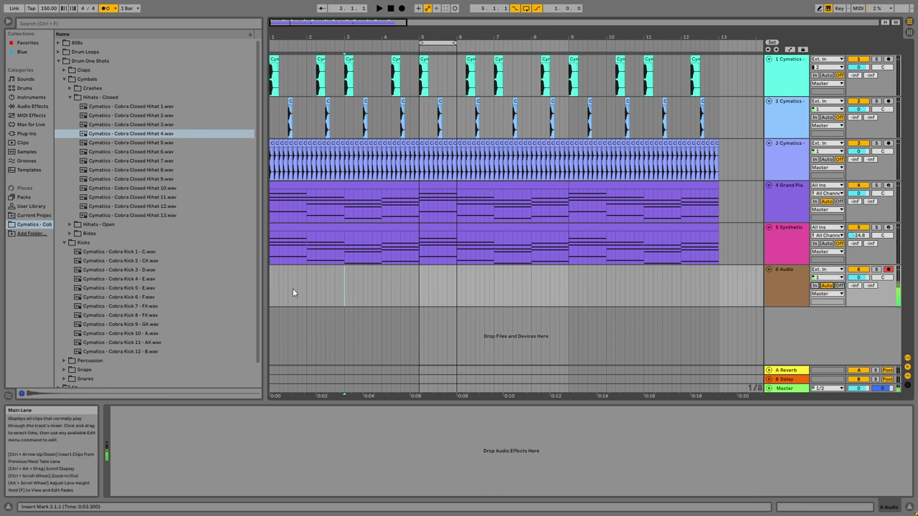
key(F9)
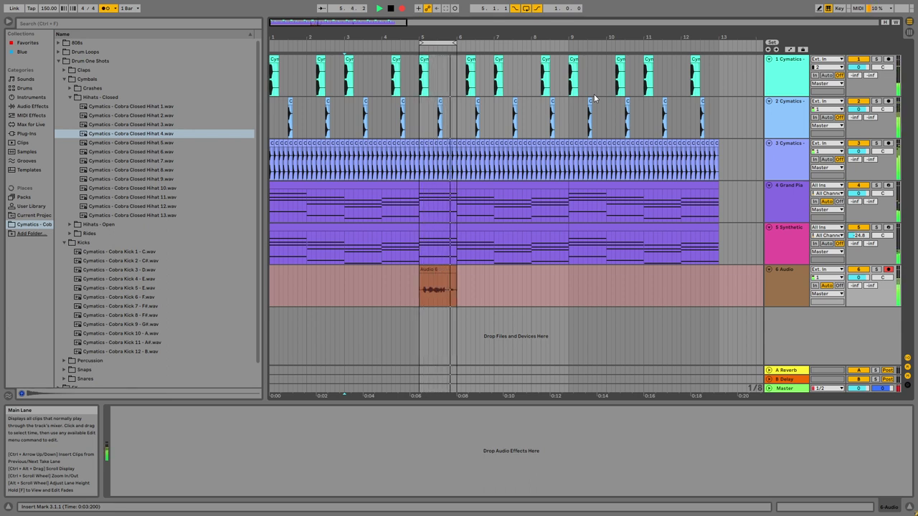
key(space)
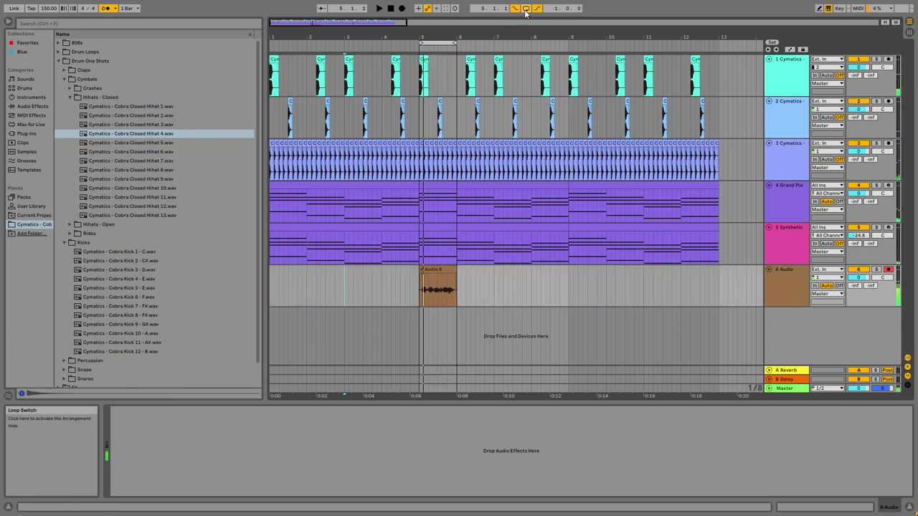
Step: Extend the loop range to four bars starting at 5.1.1 and leave only punch-out enabled, with looping and punch-in off
drag(456, 42, 568, 42)
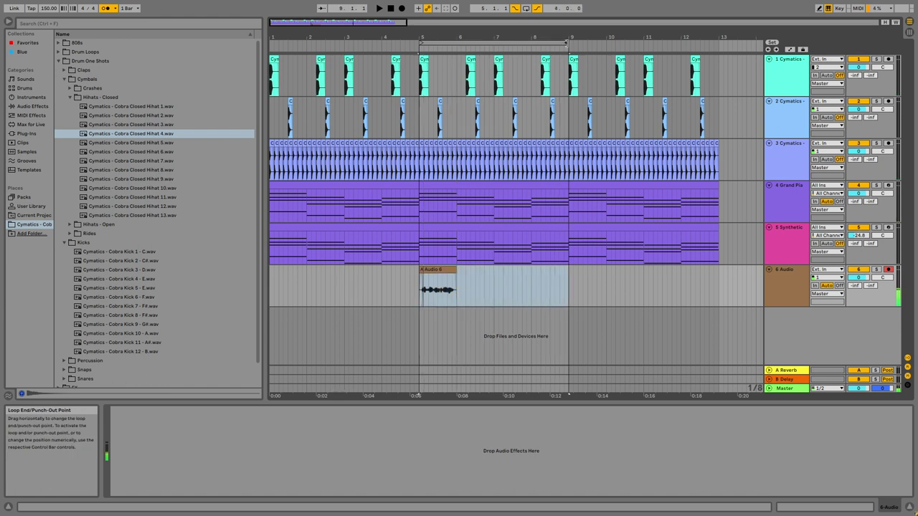
click(368, 284)
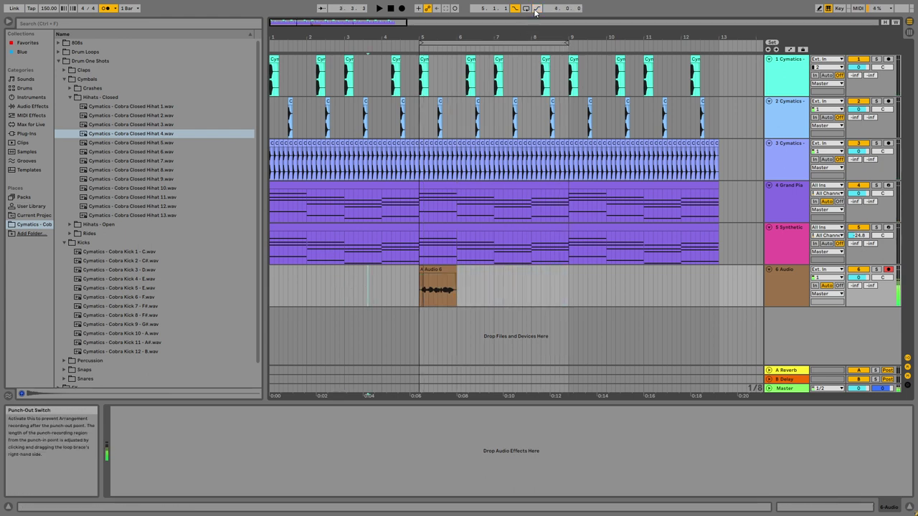
drag(375, 274, 616, 278)
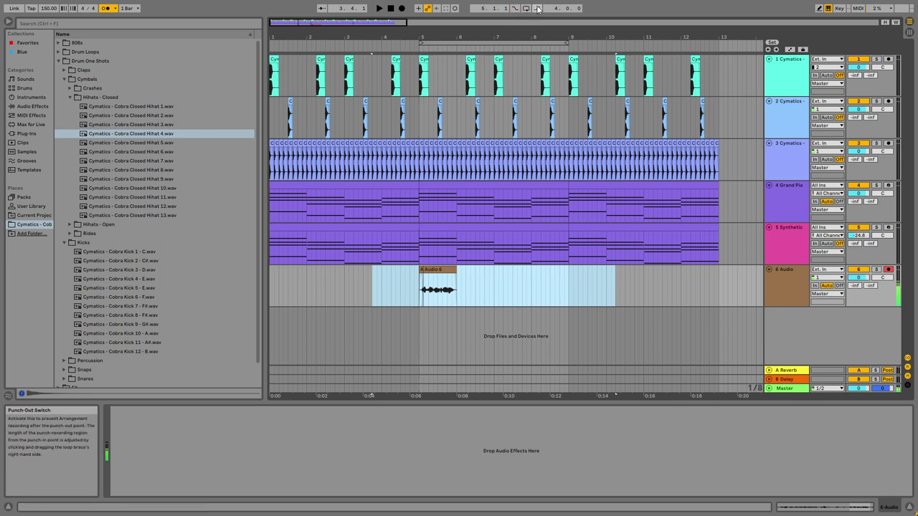
click(570, 46)
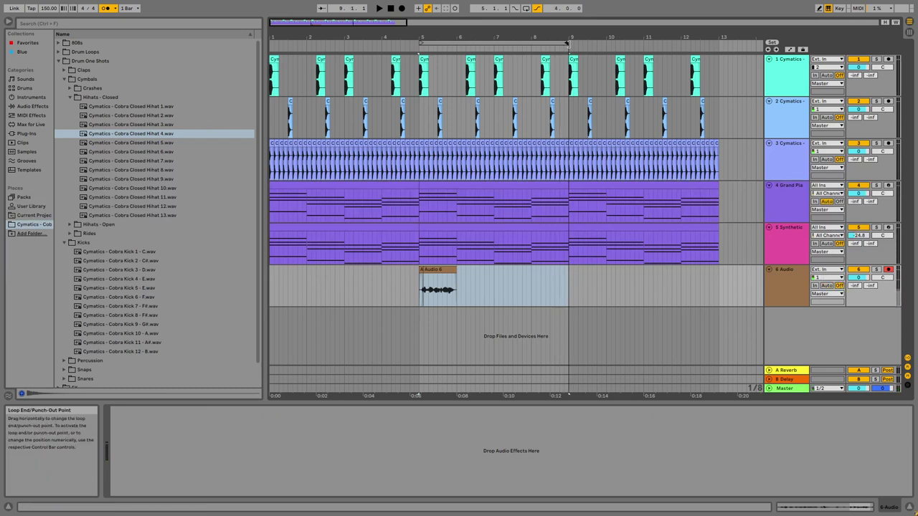
Step: Record a take on the 6 Audio track from 3.1.1 to the punch-out point at 9.1.1 and stop the transport
drag(298, 291, 653, 287)
click(345, 285)
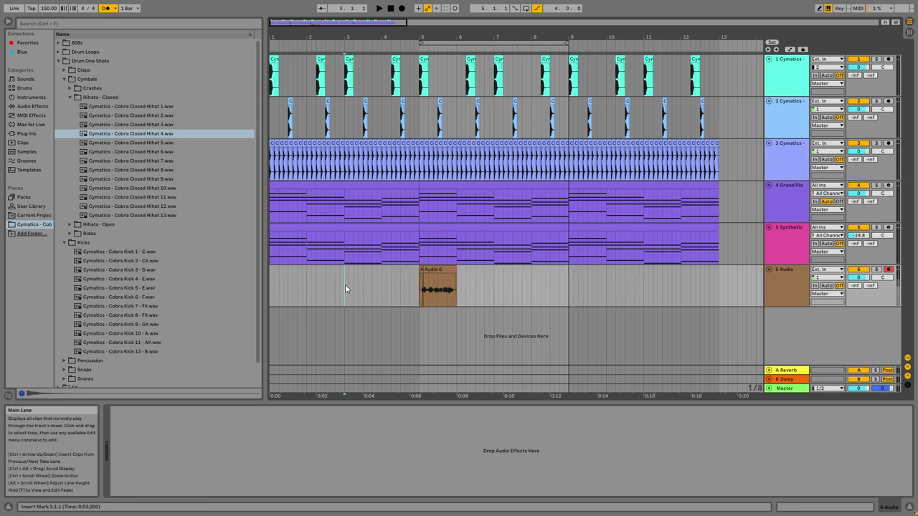
key(F9)
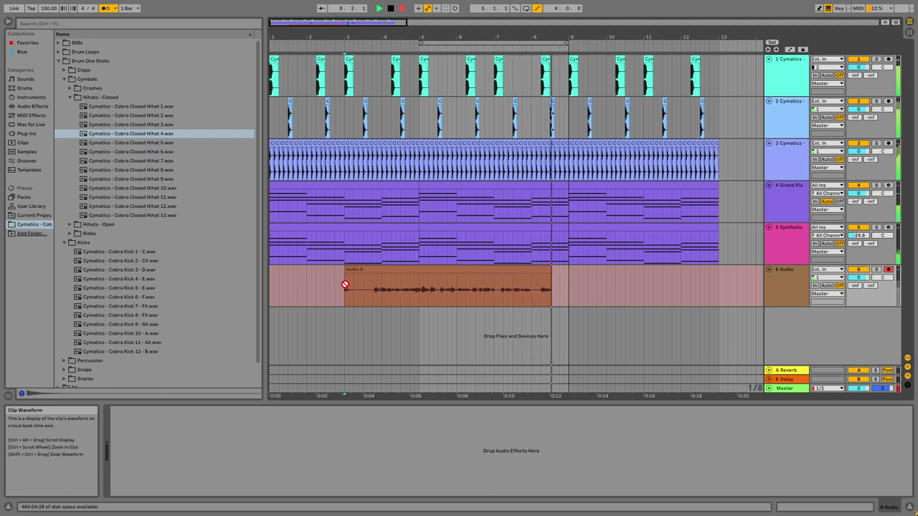
key(F9)
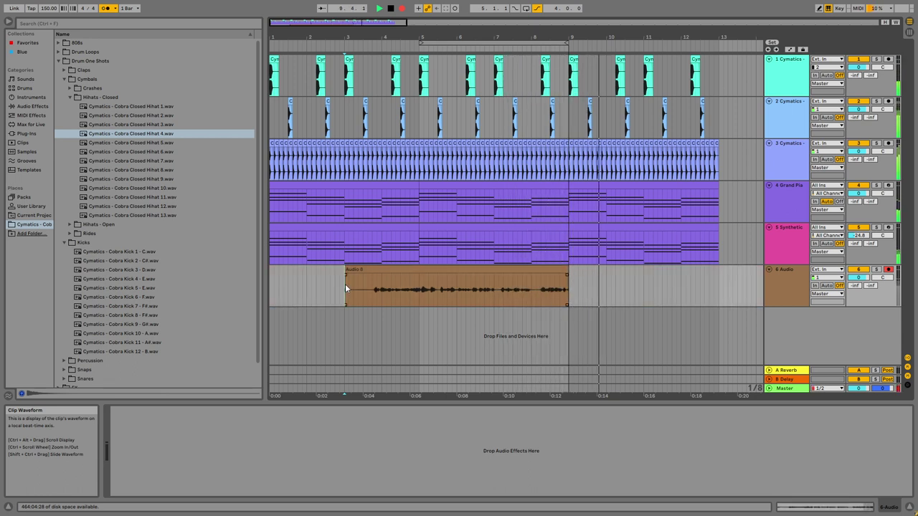
click(359, 283)
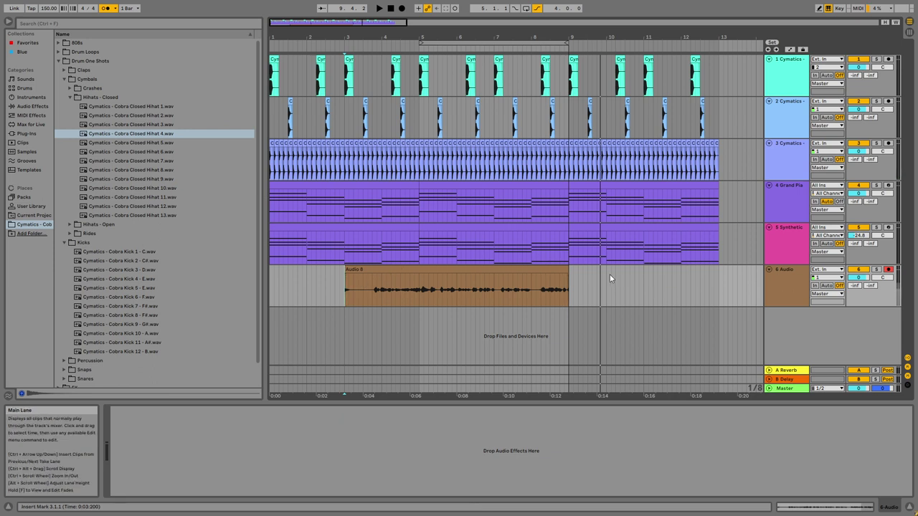
Step: Examine the fade handles at the end of the recorded clip and the start of the kick clip at bar 9
mouse_move(569, 276)
mouse_down()
mouse_move(554, 276)
mouse_move(571, 276)
mouse_up()
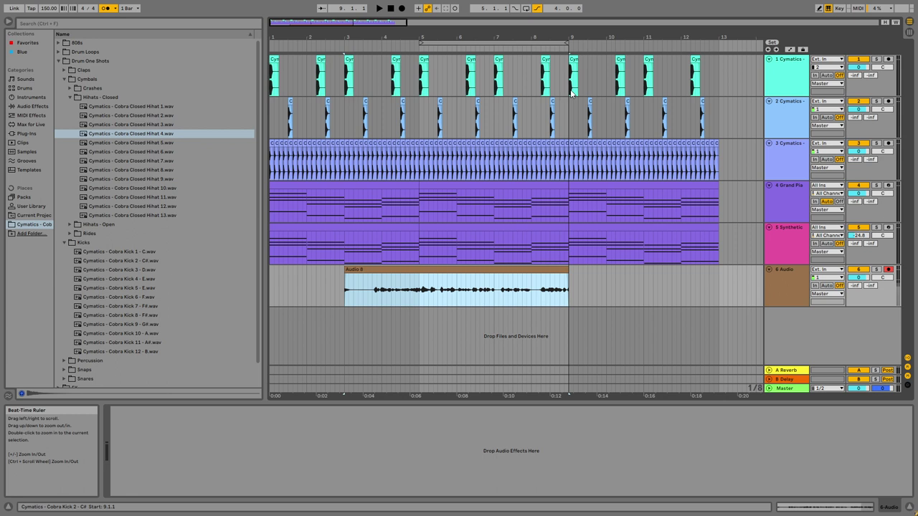
drag(564, 36, 564, 61)
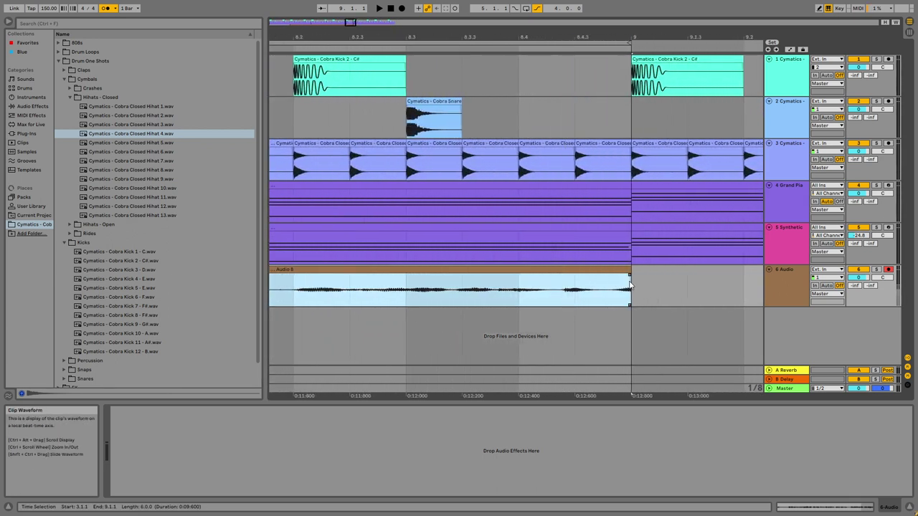
click(625, 278)
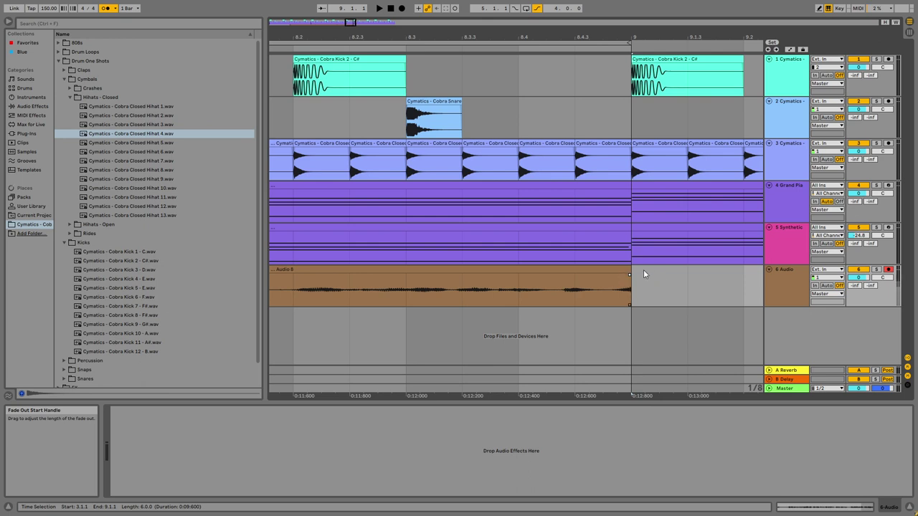
scroll(627, 70, up, 5)
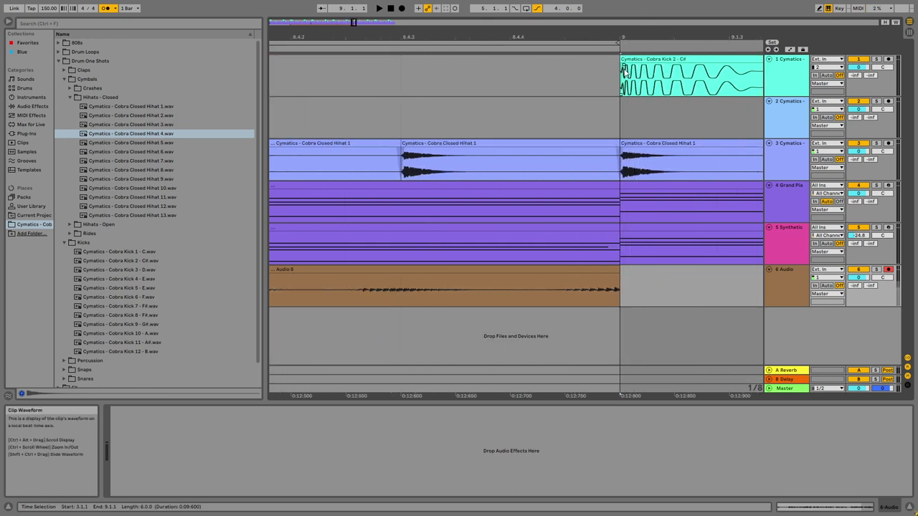
click(624, 67)
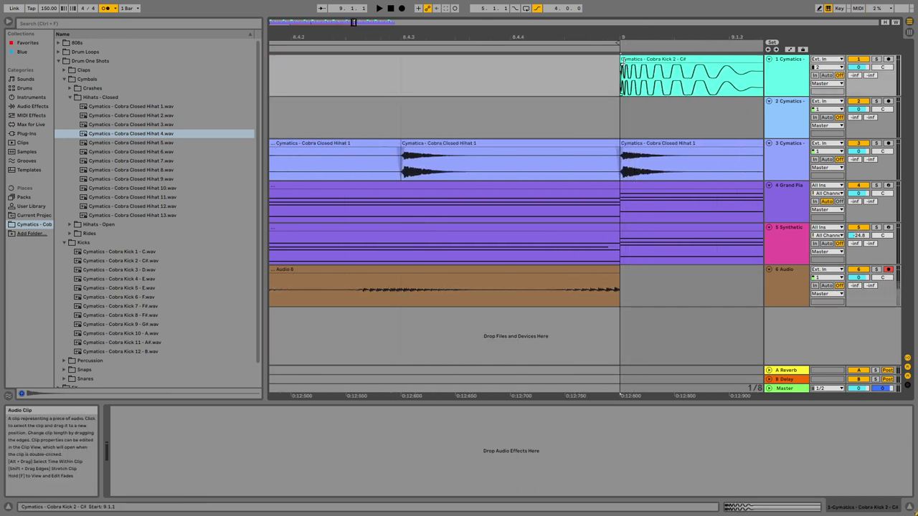
drag(613, 39, 338, 29)
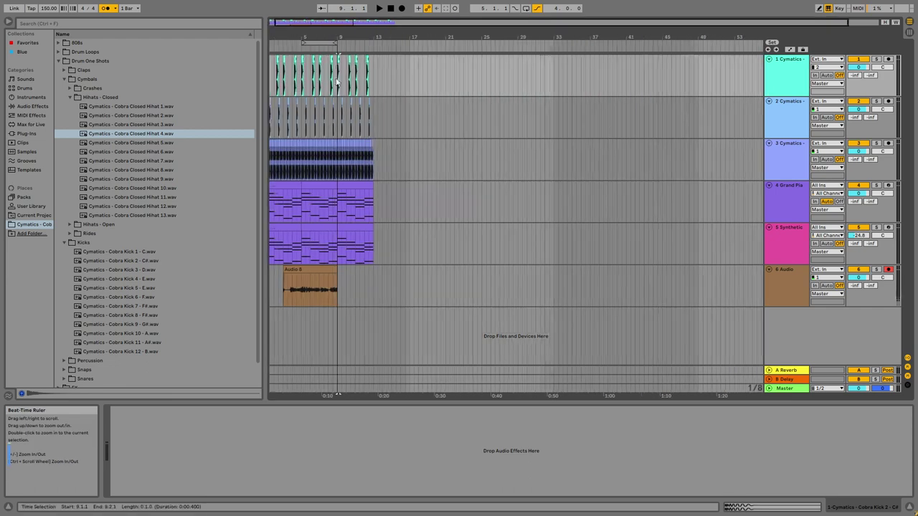
Step: Turn off Create Fades on Clip Edges in the Record Warp Launch preferences
click(323, 233)
key(ctrl+comma)
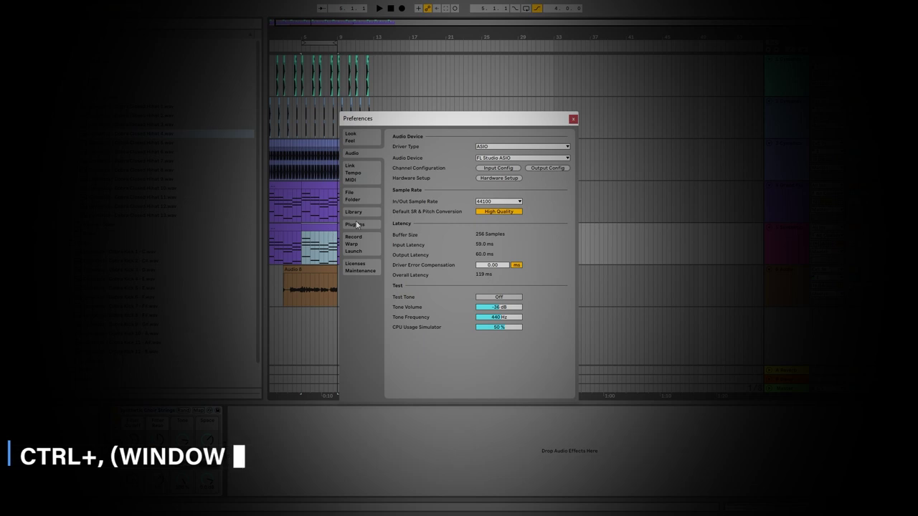
click(356, 236)
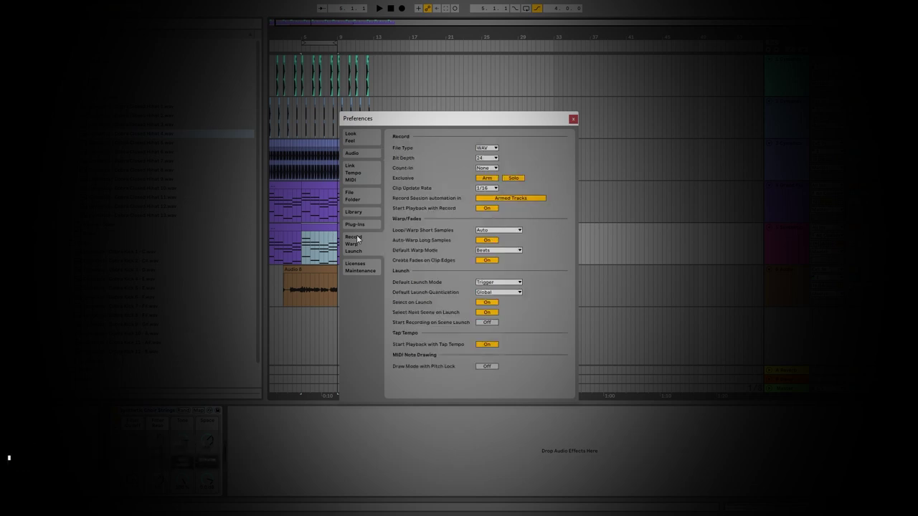
click(486, 261)
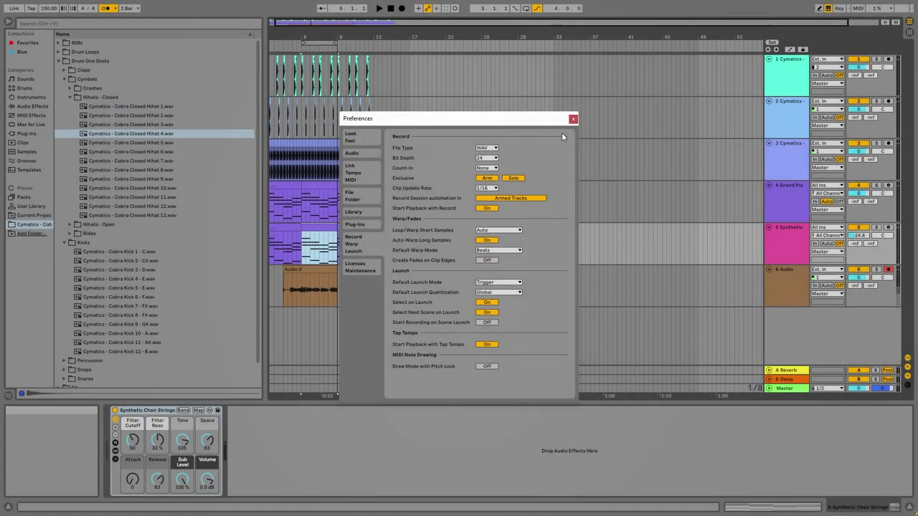
click(573, 120)
Step: Examine the clip edges at the end of the recorded clip at bar 9 and on the first kick clips from bar 1
drag(317, 37, 317, 72)
scroll(538, 210, right, 5)
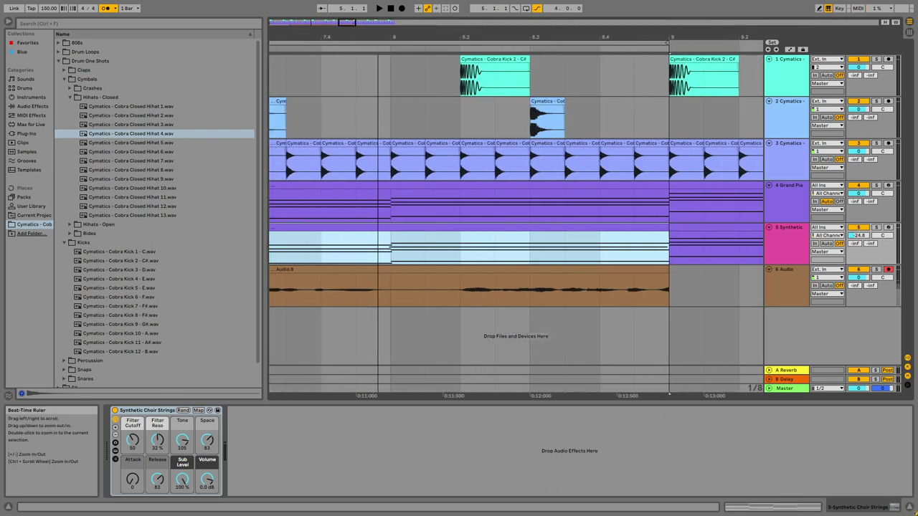
click(622, 275)
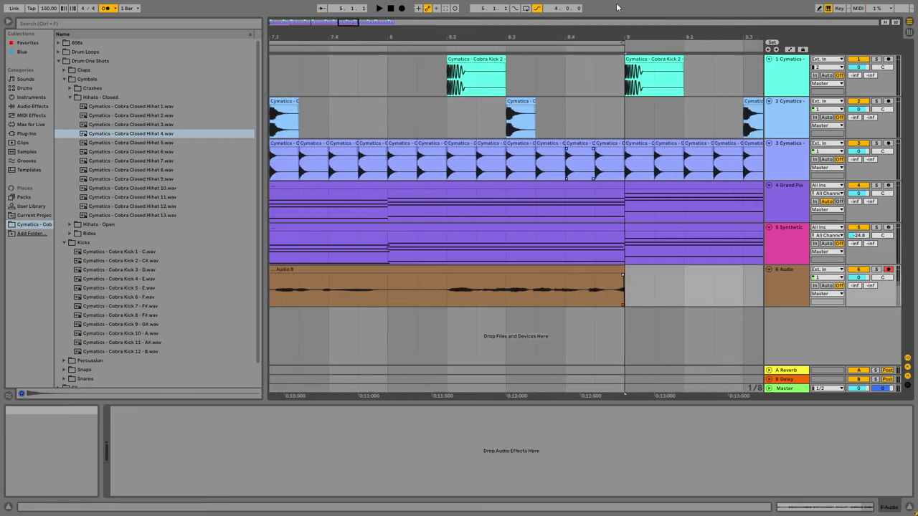
drag(628, 40, 545, 7)
click(541, 70)
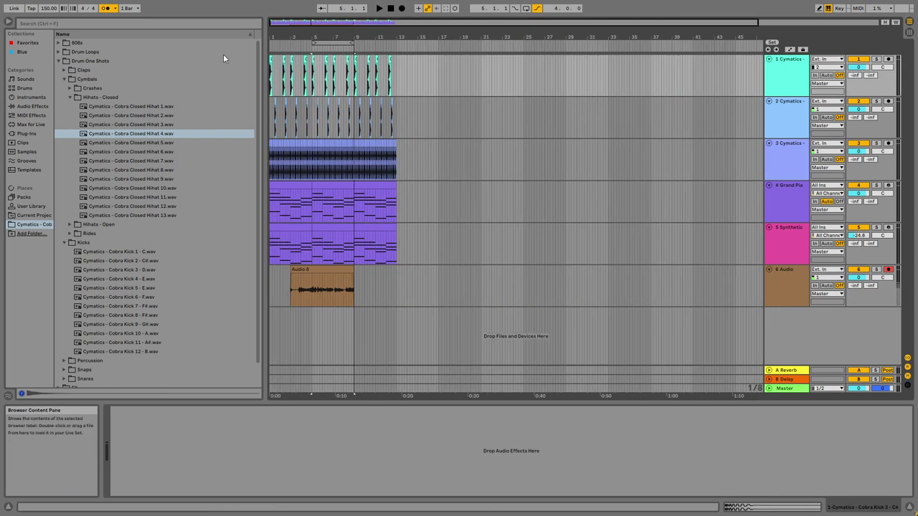
drag(271, 40, 270, 66)
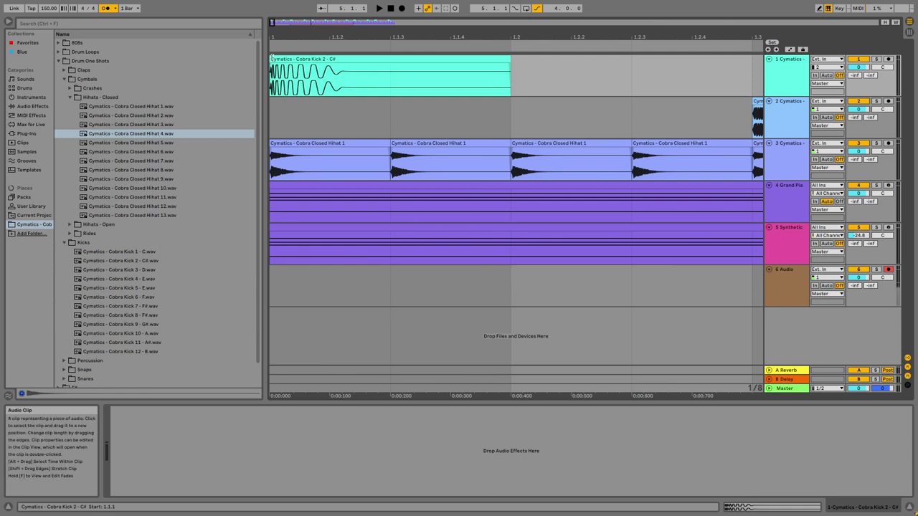
key(minus)
key(minus)
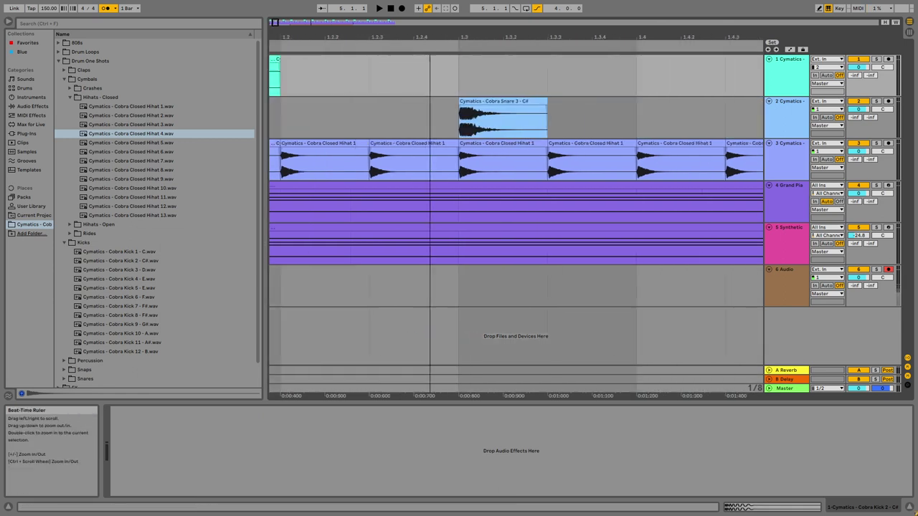
click(530, 68)
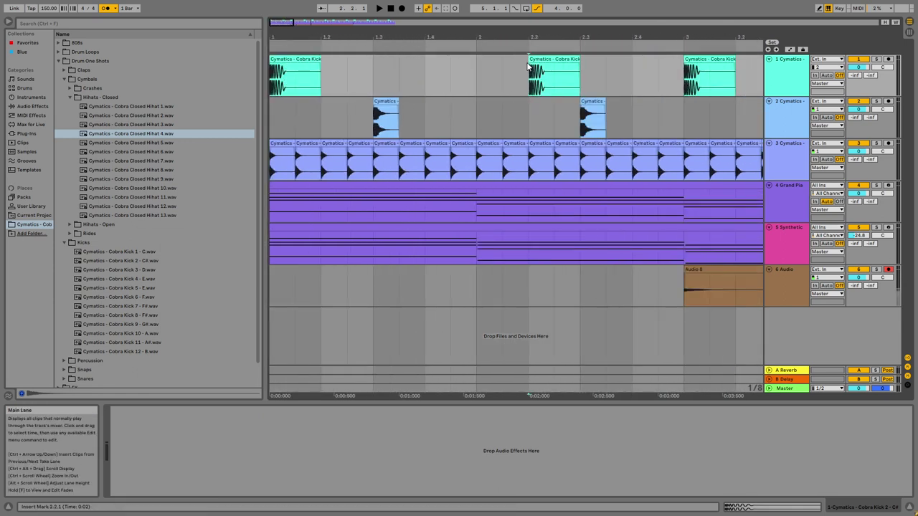
key(minus)
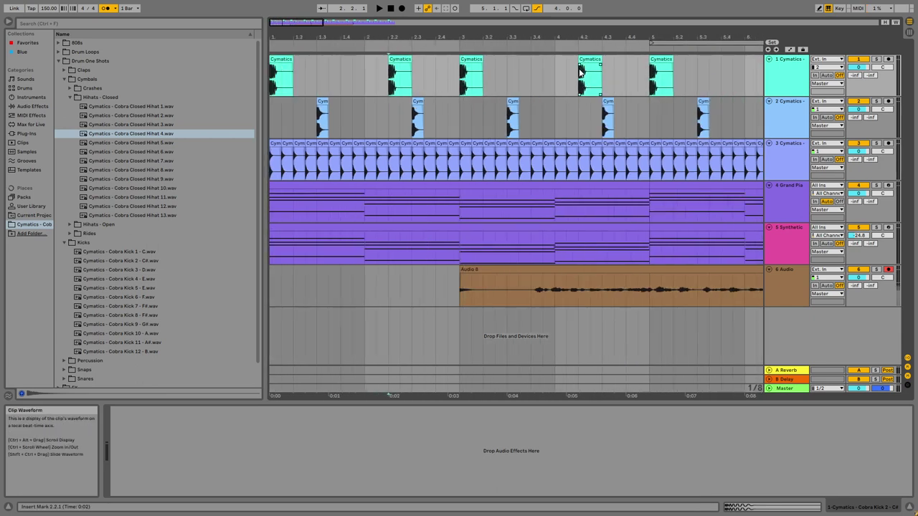
Step: Delete all clips from bar 5 onward and the recorded Audio 8 clip on the 6 Audio track
key(minus)
key(minus)
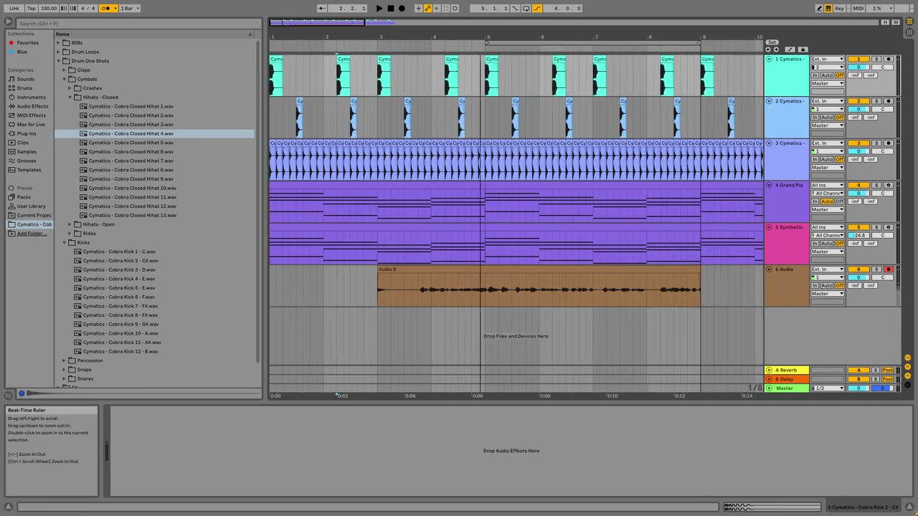
drag(403, 62, 701, 332)
key(Delete)
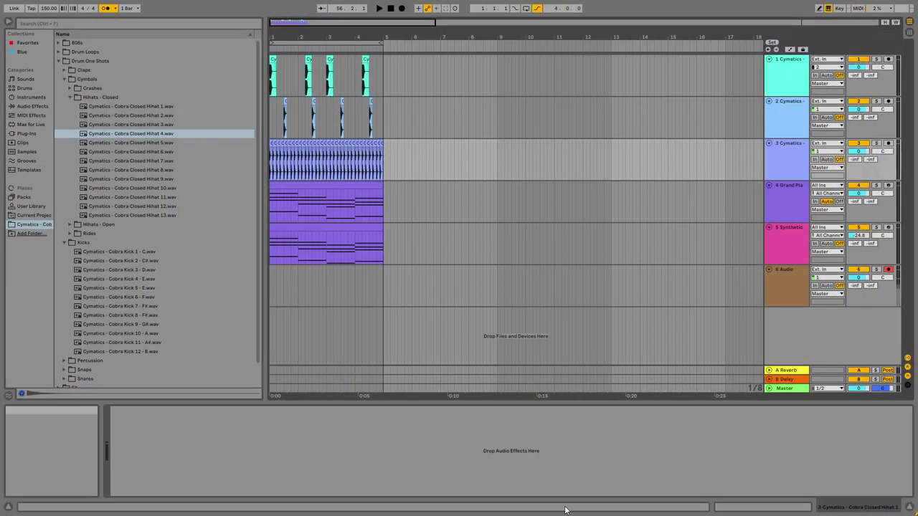
Step: Switch to the Edge browser and open the LABS page at labs.spitfireaudio.com
key(super)
mouse_move(530, 504)
click(428, 504)
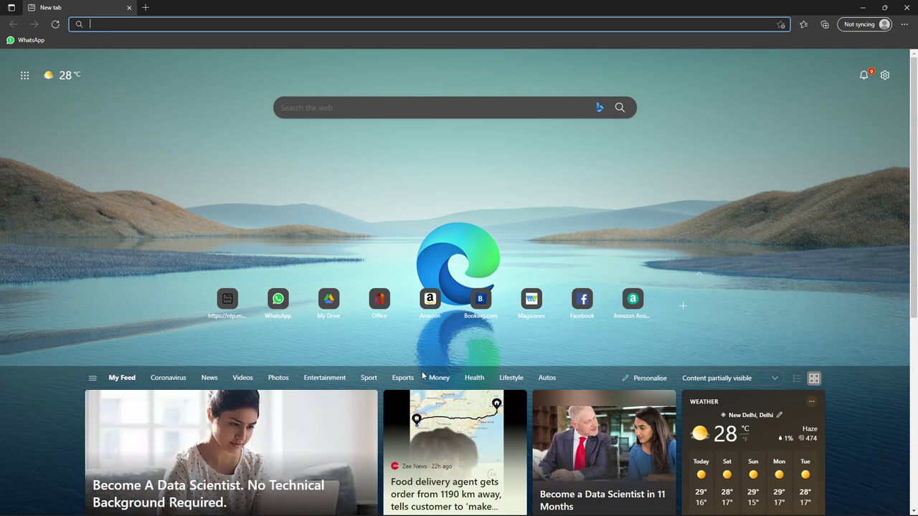
text(spitfireaudio.com)
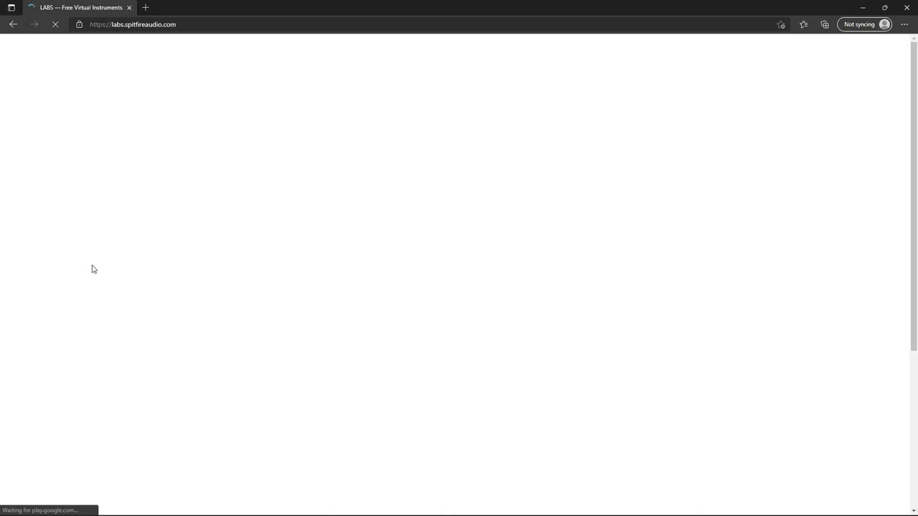
Step: Download the Spitfire app installer for Windows from the LABS page
scroll(381, 251, down, 7)
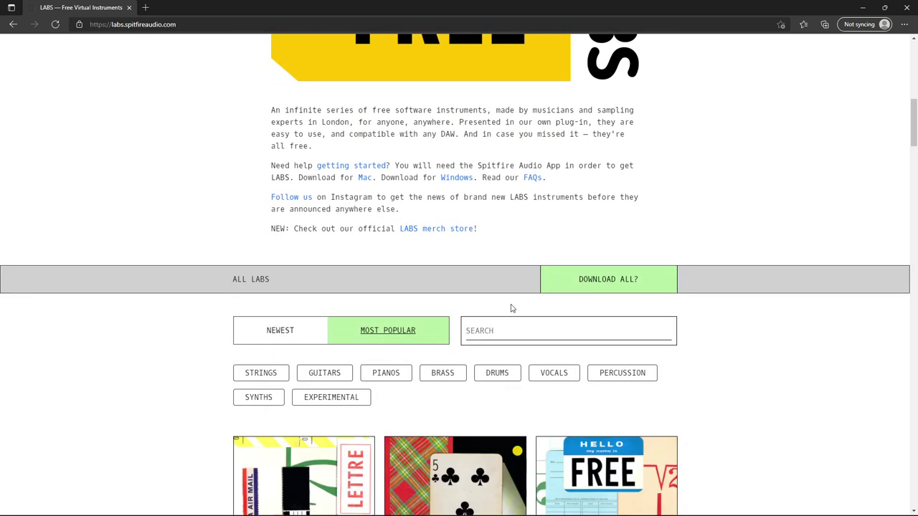
scroll(509, 307, down, 1)
click(664, 205)
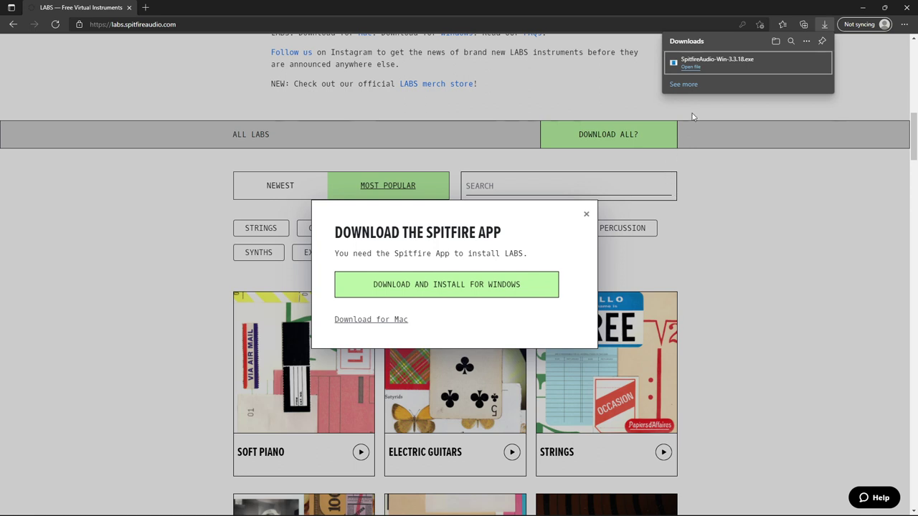
Step: Run the downloaded SpitfireAudio-Win-3.3.18.exe setup to install Spitfire Audio
click(539, 358)
click(538, 359)
click(539, 358)
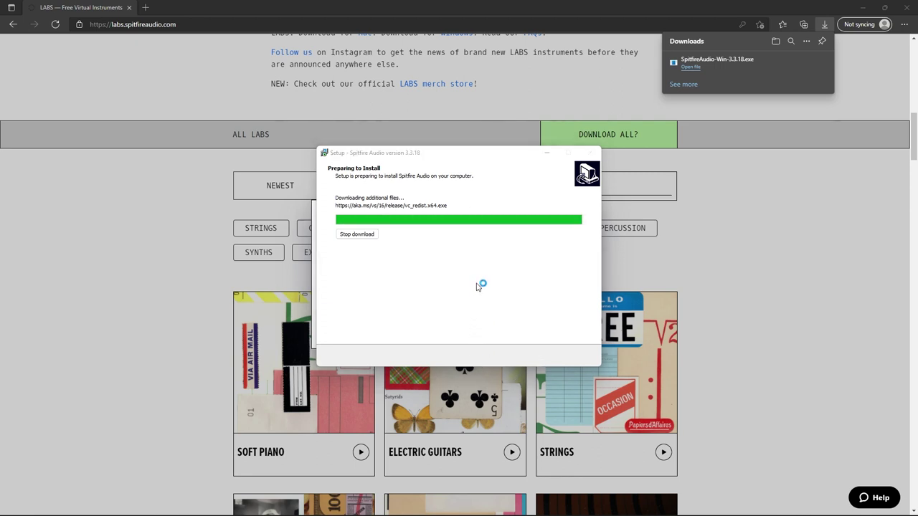
drag(445, 153, 479, 138)
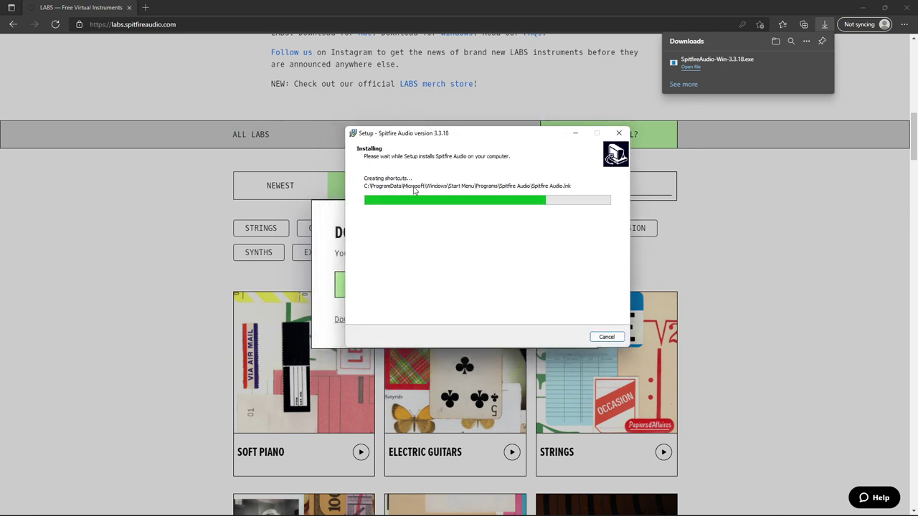
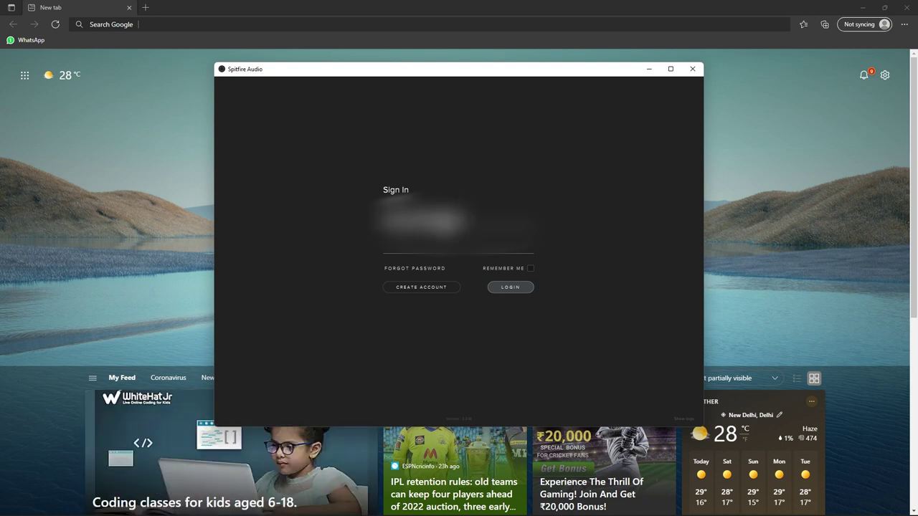
Step: Sign in to the Spitfire Audio app and accept the default content path and VST2 install paths
click(511, 288)
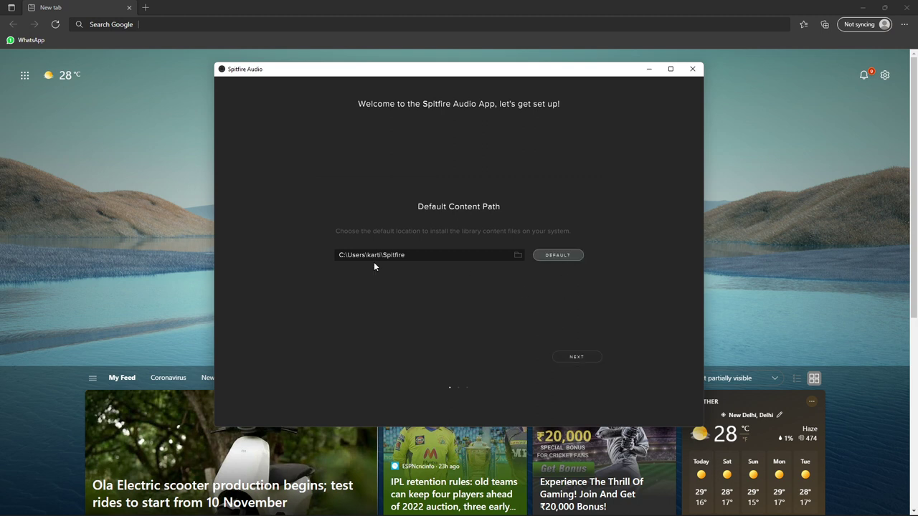
click(567, 360)
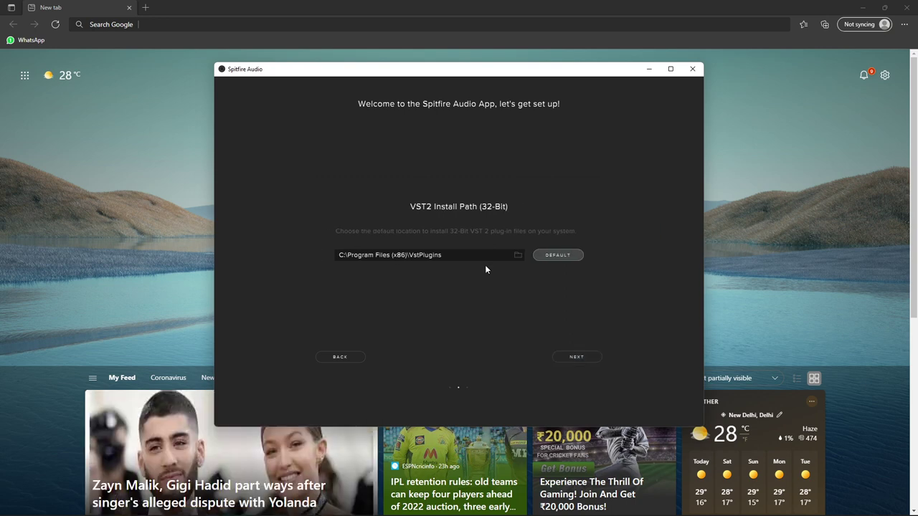
click(577, 358)
Step: Install LABS Amplified Cello Quartet in the maximized Spitfire Audio app, and minimize the app
click(306, 267)
key(super+Up)
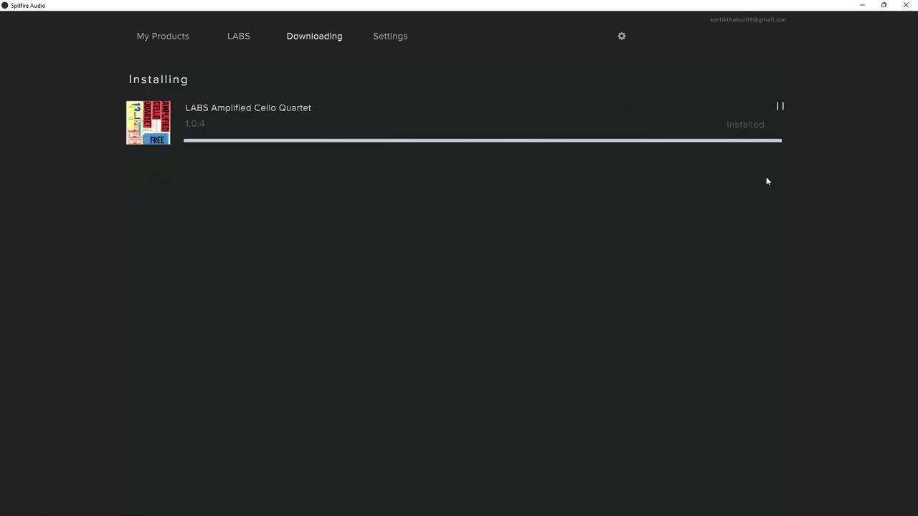
click(864, 5)
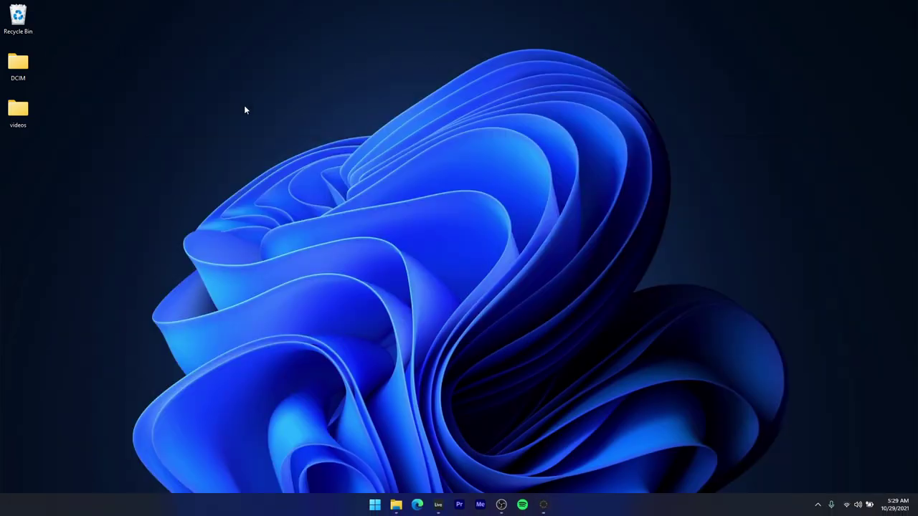
Step: Switch to File Explorer and locate LABS (32 Bit).dll in C:\Program Files (x86)\VstPlugins
key(super+e)
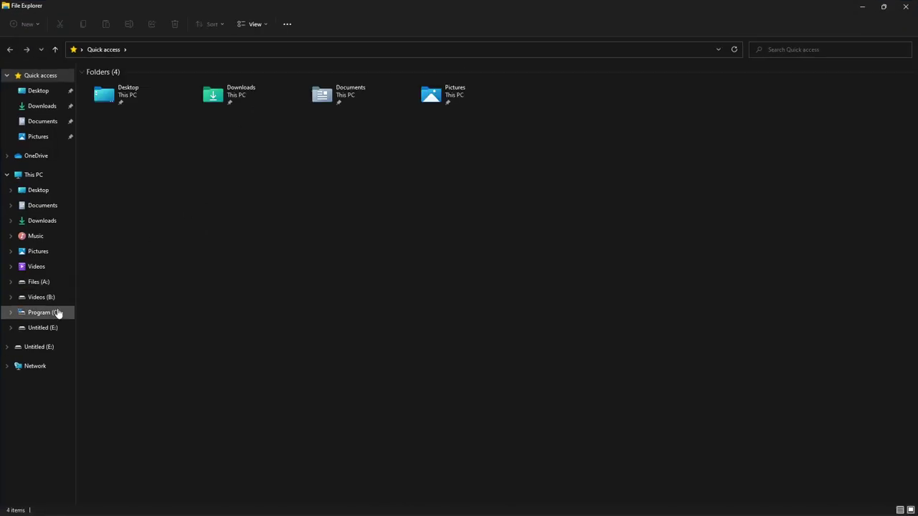
click(57, 312)
double_click(139, 111)
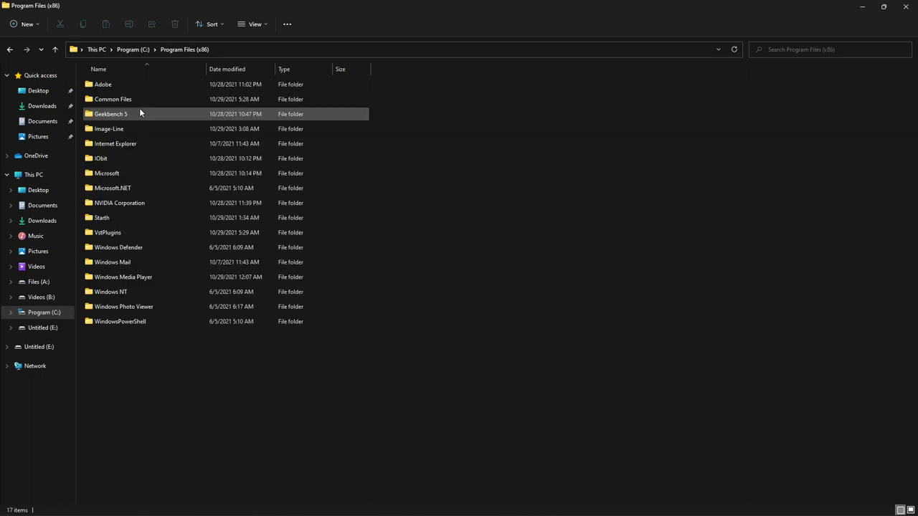
double_click(124, 231)
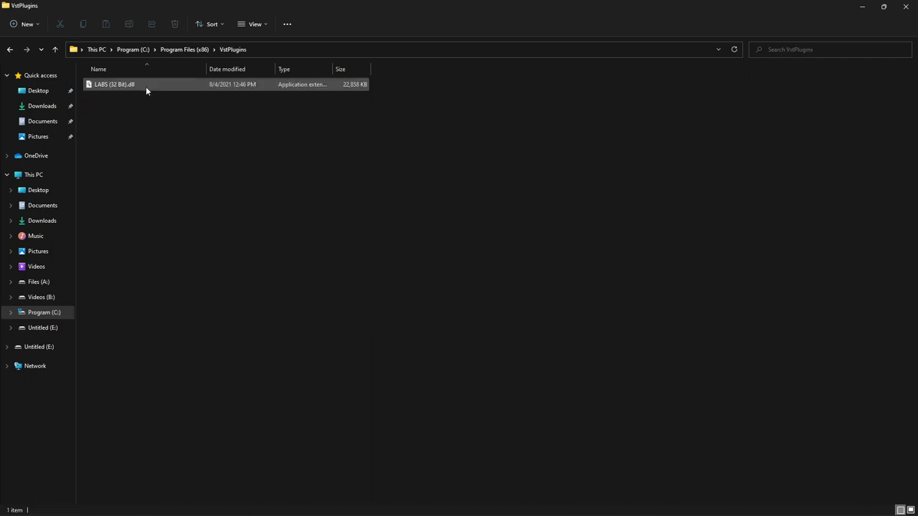
click(144, 83)
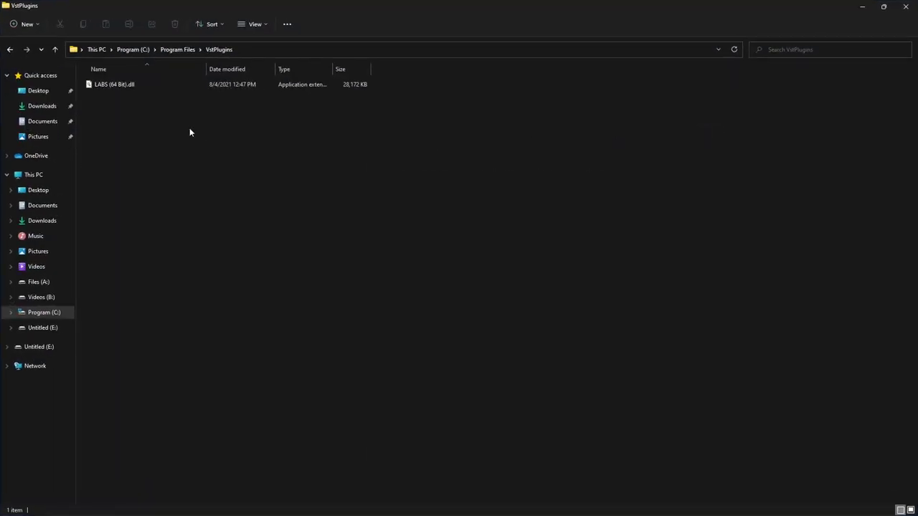
Step: Copy LABS (64 Bit).dll from C:\Program Files\VstPlugins
right_click(116, 87)
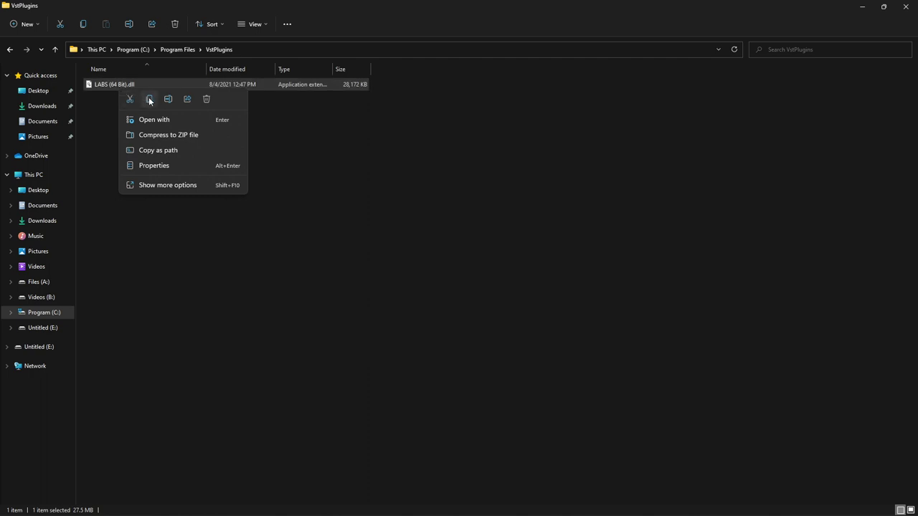
click(149, 99)
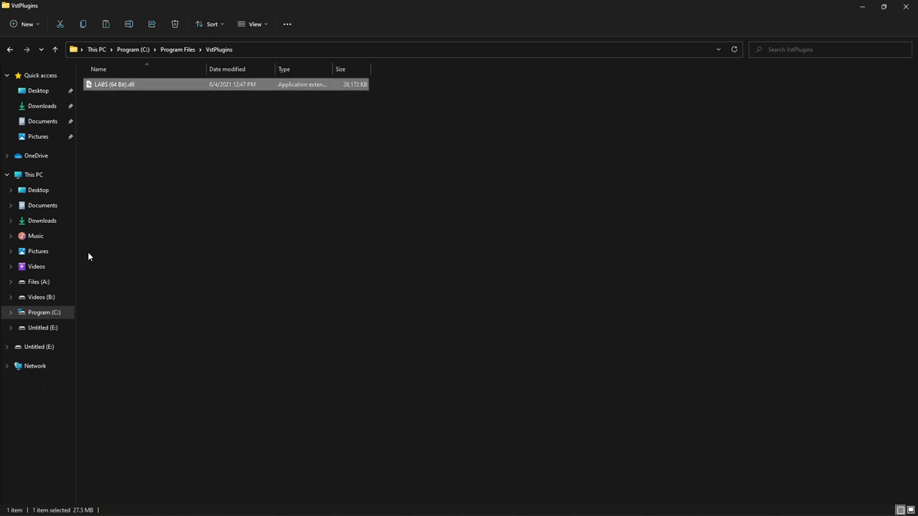
Step: Create a folder named Plugins at the root of the C: drive
click(51, 316)
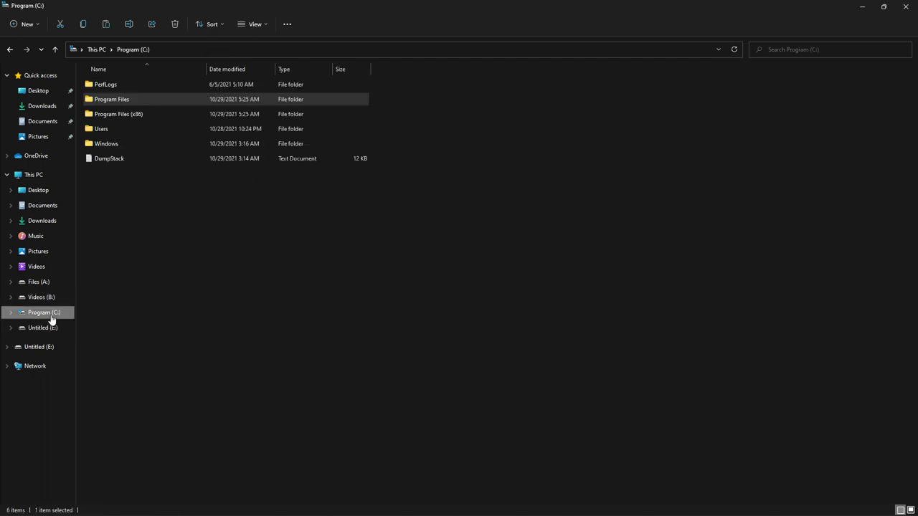
right_click(113, 213)
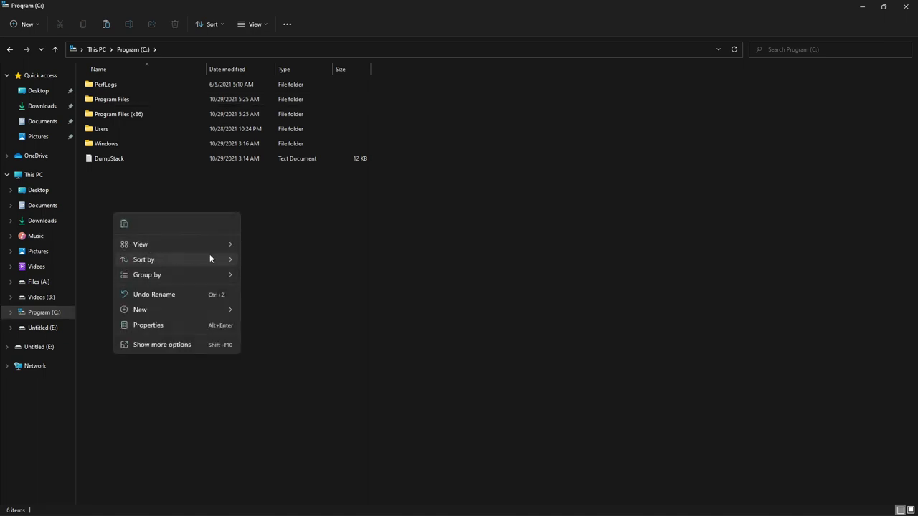
mouse_move(210, 258)
mouse_move(208, 314)
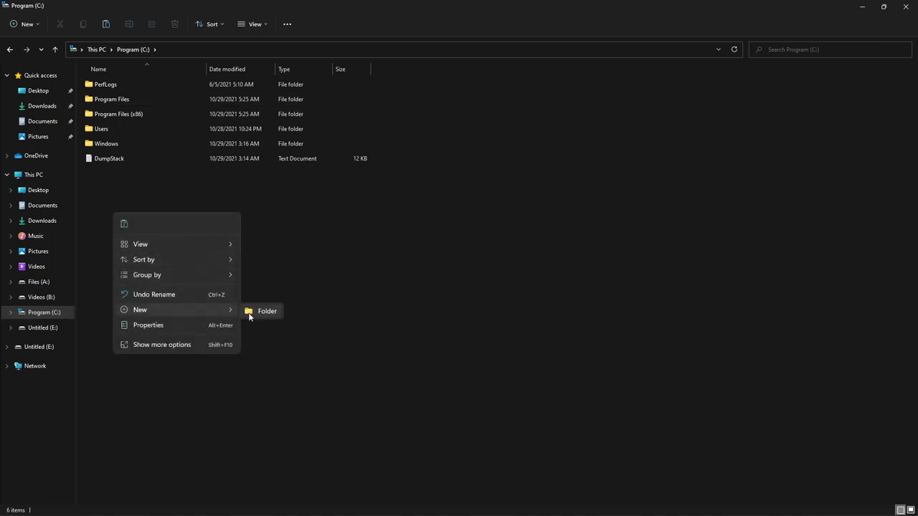
click(251, 311)
text(Plugins)
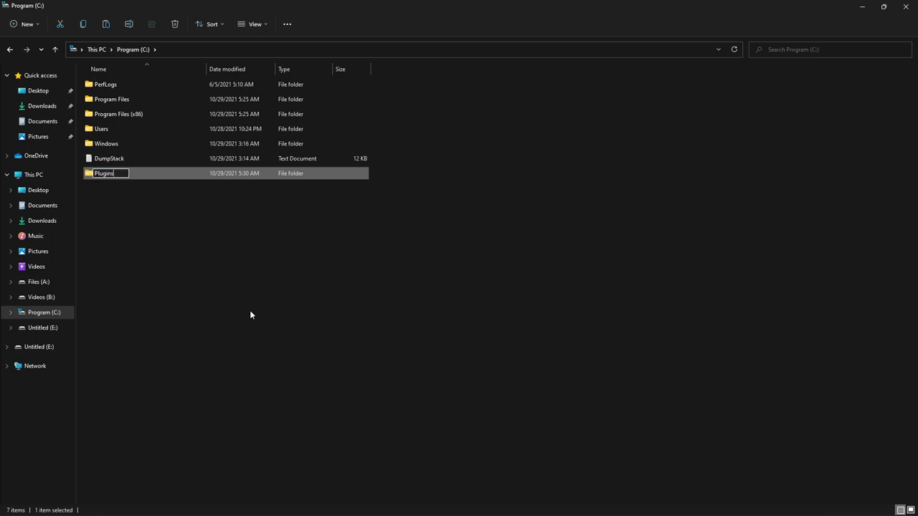
key(Return)
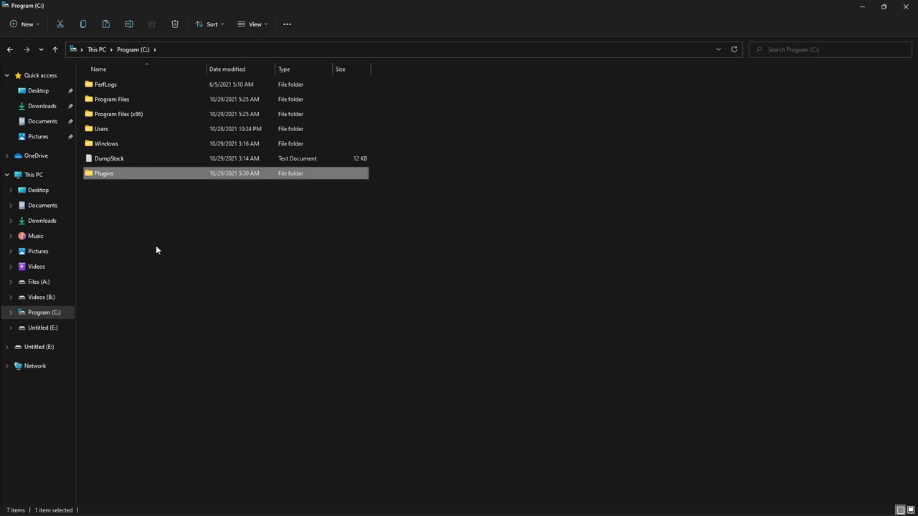
Step: Paste the copied LABS (64 Bit).dll into C:\Plugins
double_click(142, 177)
right_click(164, 153)
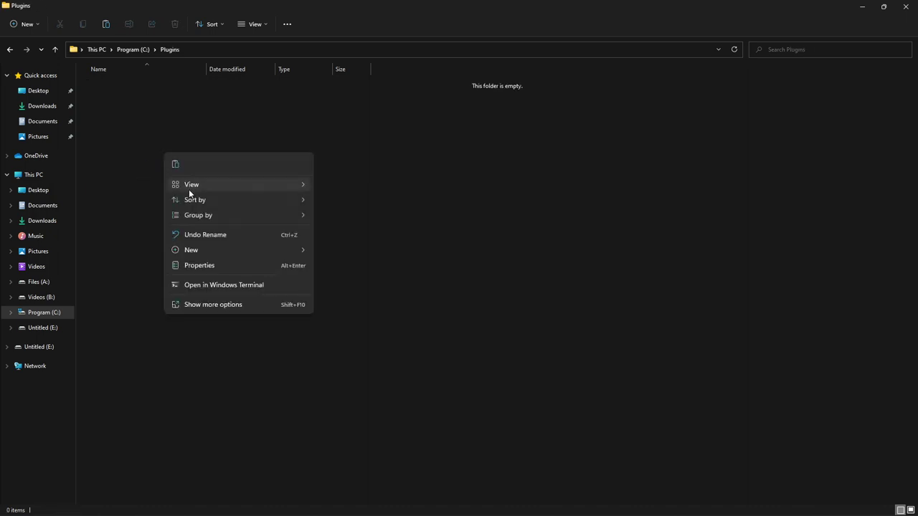
click(176, 164)
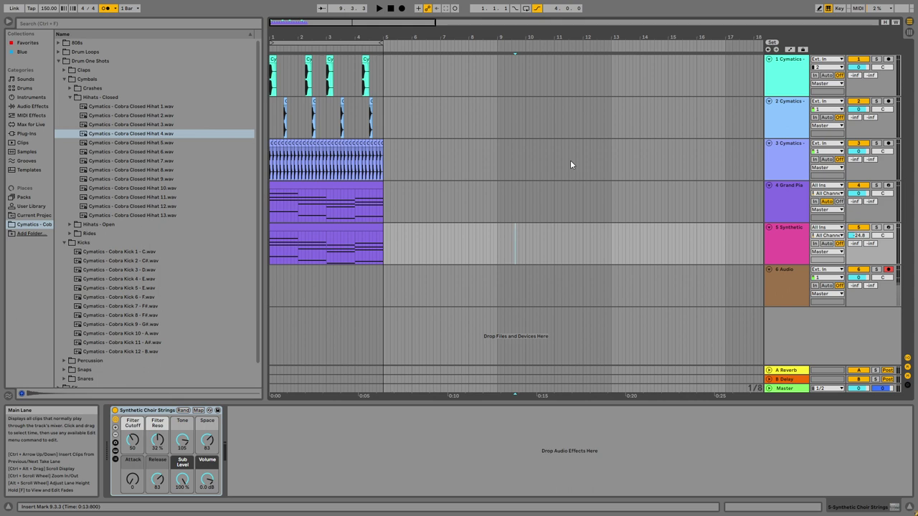
Step: In Ableton Live's plug-in preferences, set C:\Plugins as the VST2 custom folder with its use turned on, and close the preferences
key(ctrl+comma)
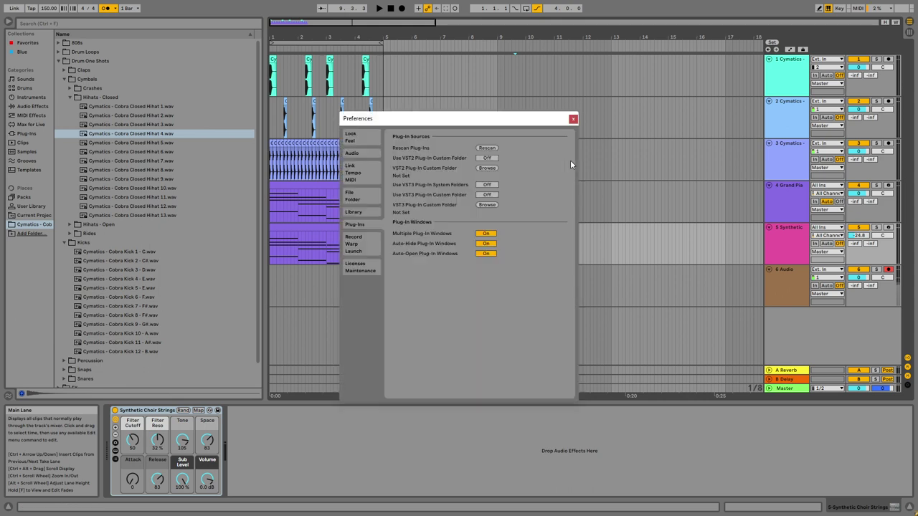
click(486, 168)
click(387, 297)
click(459, 217)
click(634, 338)
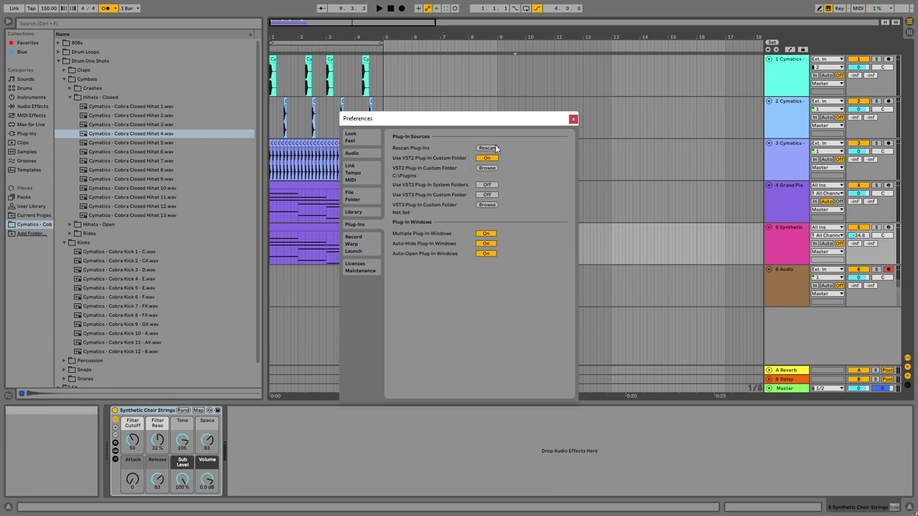
key(Escape)
Step: Load the LABS (64 Bit) plug-in onto a new track below 6 Audio and close the plug-in window
click(471, 143)
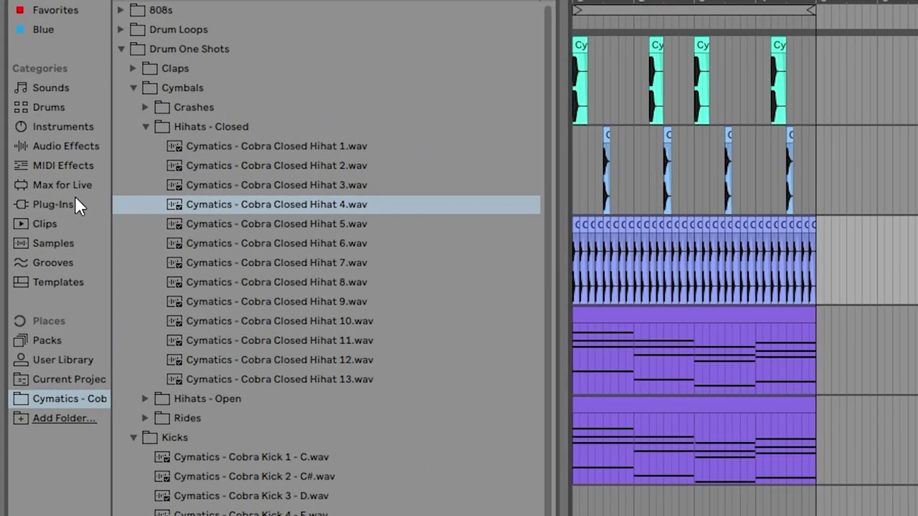
click(74, 201)
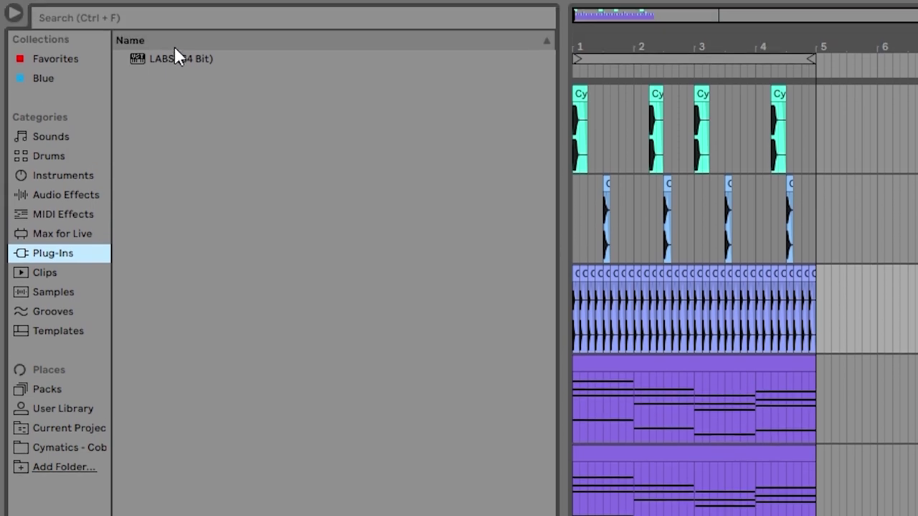
click(175, 57)
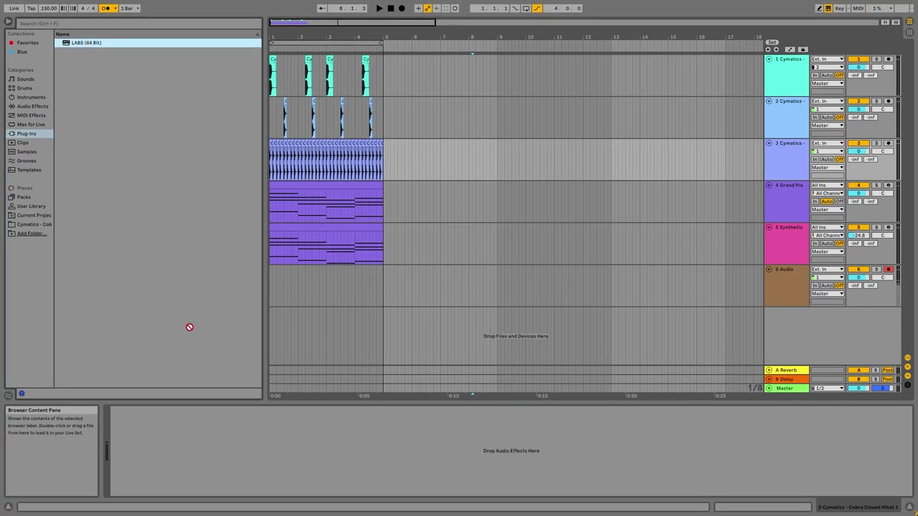
drag(189, 327, 742, 63)
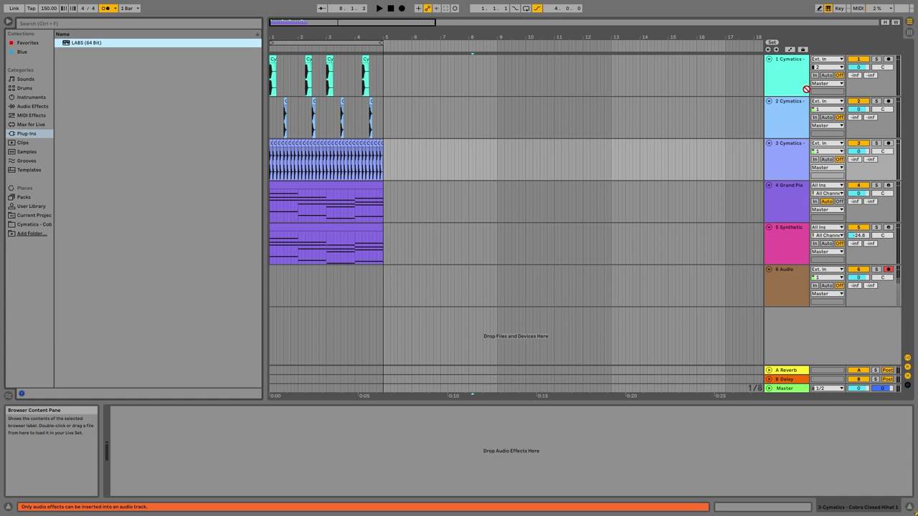
drag(806, 117, 783, 324)
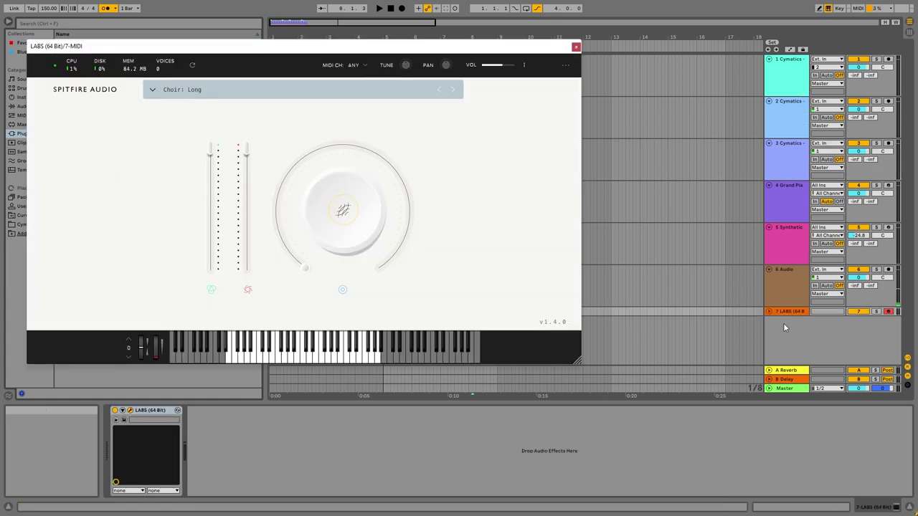
click(575, 47)
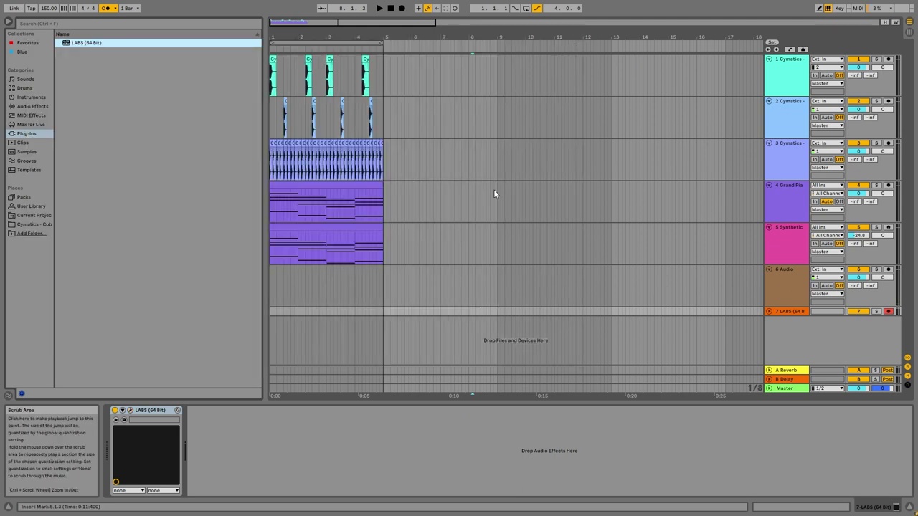
Step: Copy the MIDI clip from the 5 Synthetic track to the start of the 7 LABS track and unfold that track
click(304, 230)
right_click(304, 230)
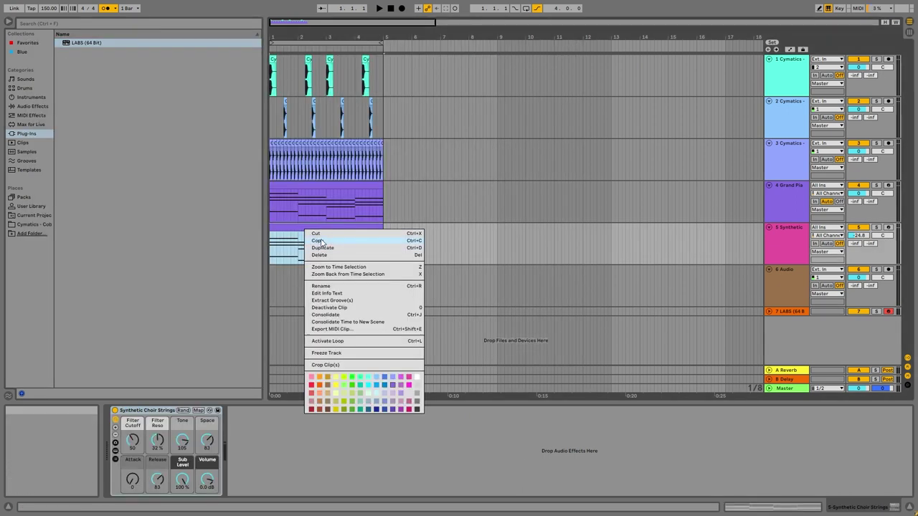
click(321, 242)
right_click(301, 310)
click(331, 312)
drag(363, 313, 331, 313)
click(768, 312)
Step: Play the set with the 7 LABS track soloed, then open the LABS plug-in window and its preset browser
key(space)
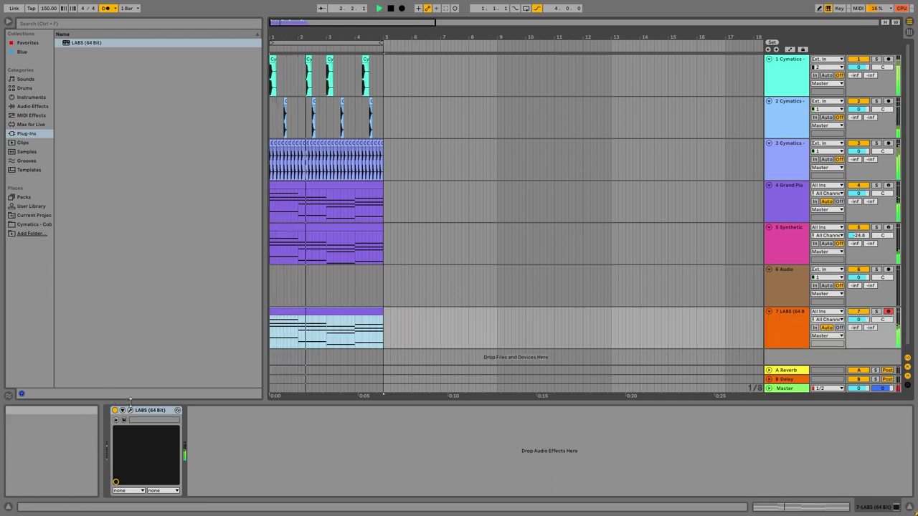
click(876, 311)
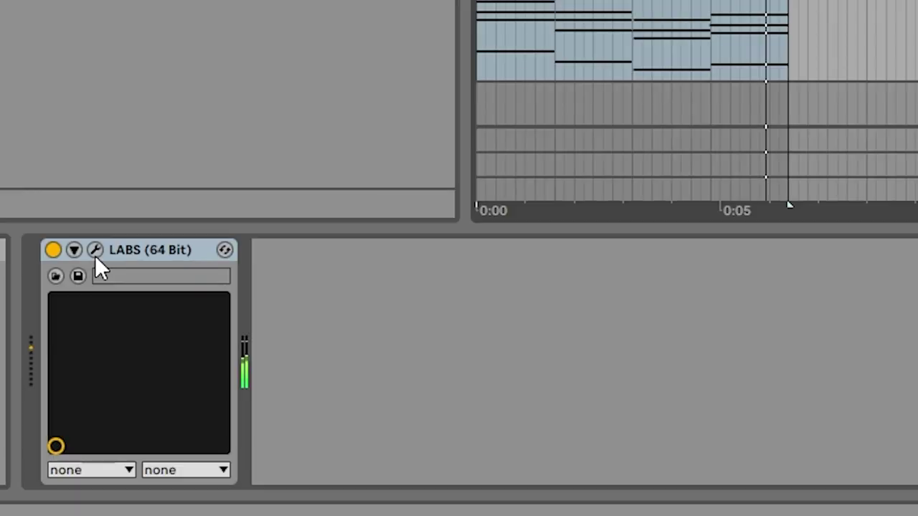
click(130, 411)
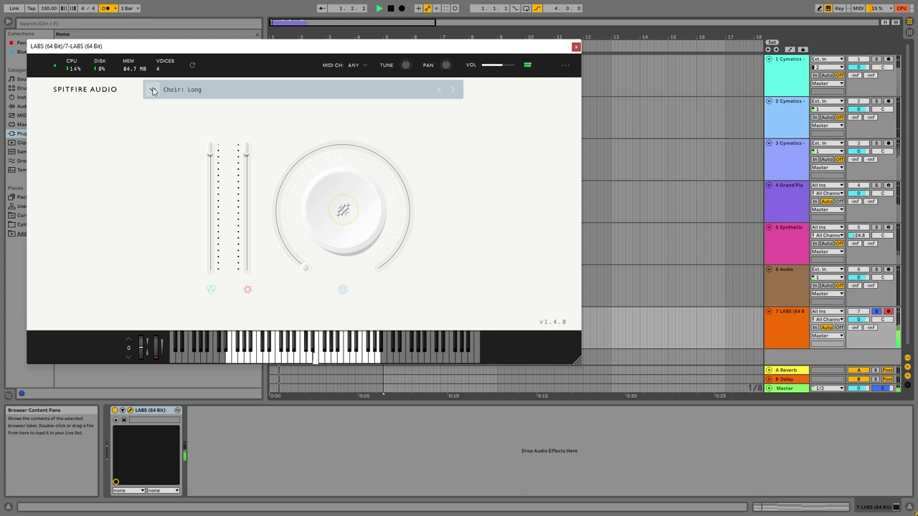
click(153, 91)
click(176, 93)
click(204, 92)
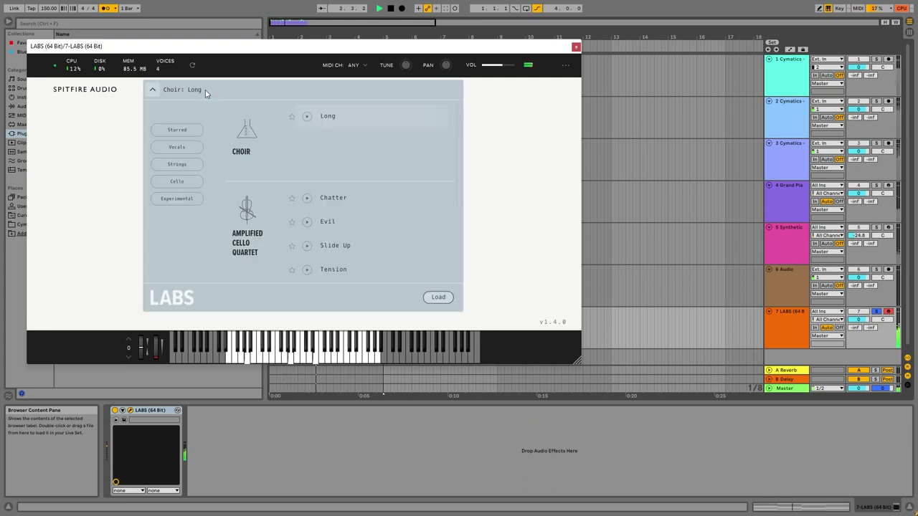
Step: Try the Starred and Vocals filters, clear them, filter by Strings, load the Amplified Cello Quartet preset Evil, and close the plug-in window
click(178, 129)
click(183, 151)
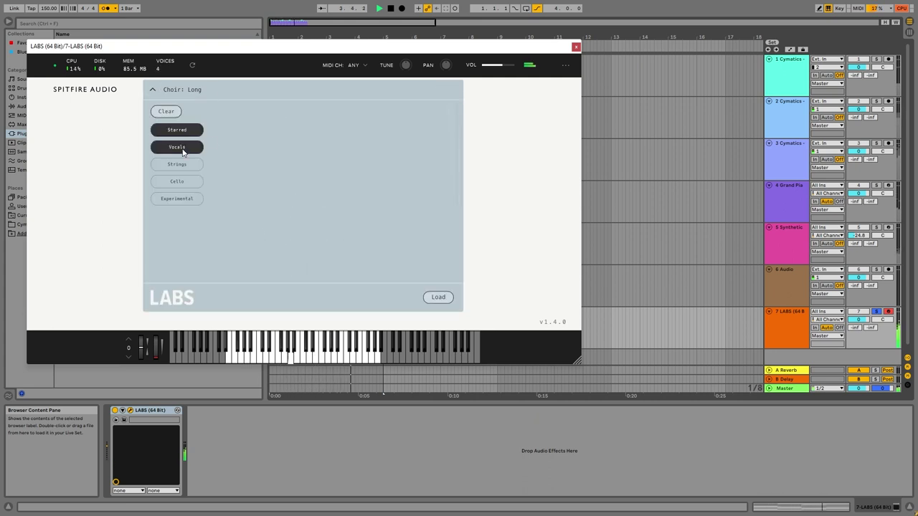
click(165, 111)
click(183, 165)
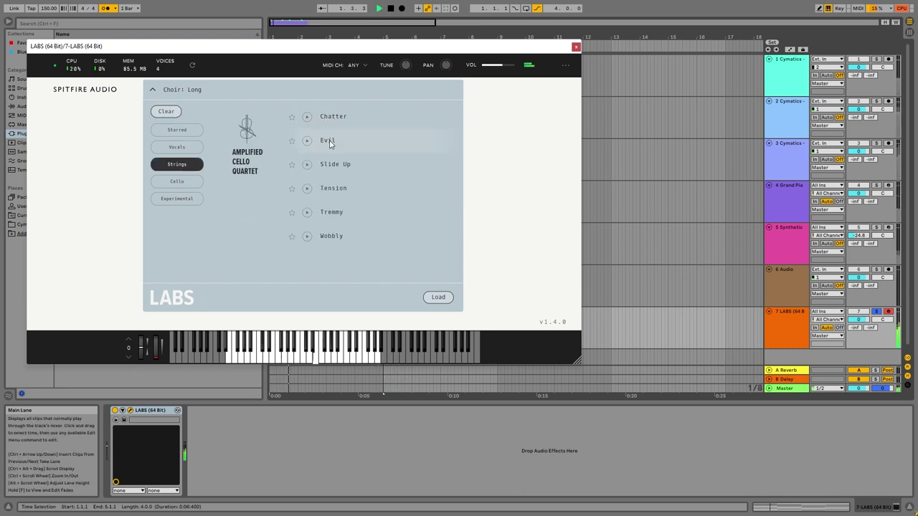
click(439, 298)
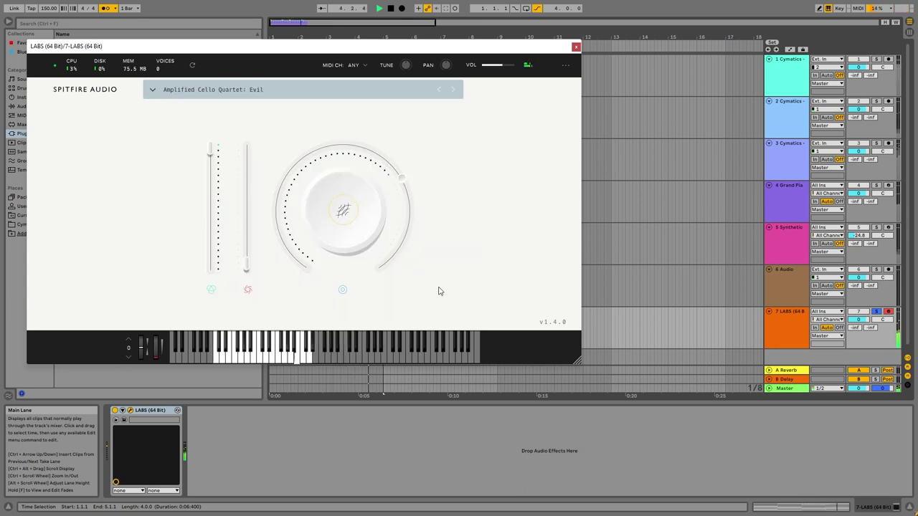
click(574, 47)
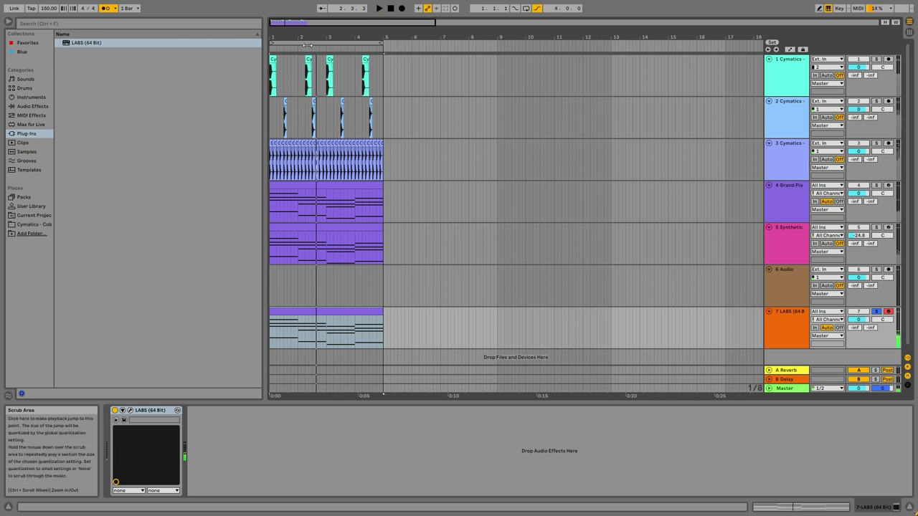
Step: Reopen the LABS plug-in window, turn the metronome off, and load a preset from the LABS preset browser
click(130, 411)
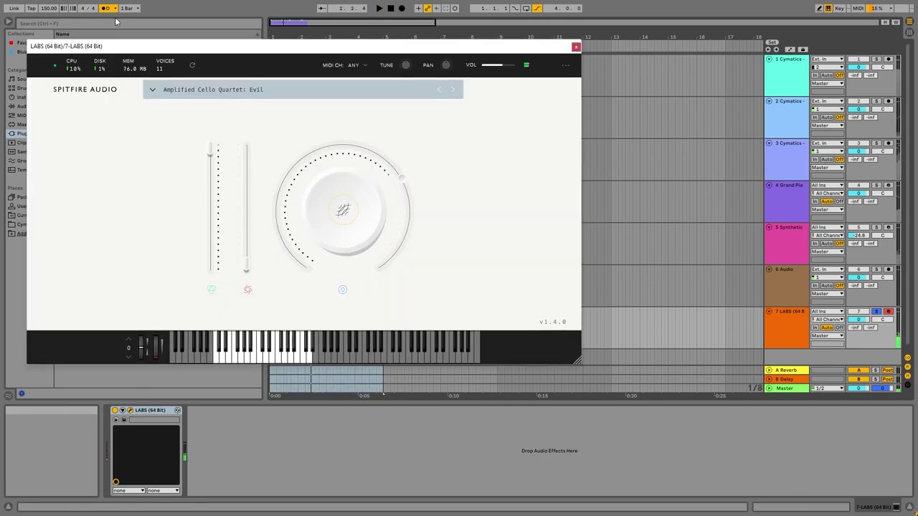
click(153, 89)
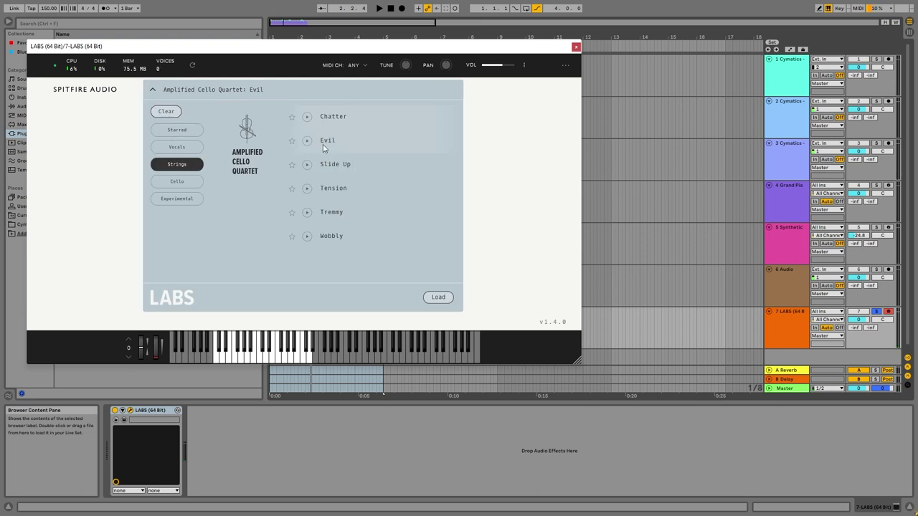
click(438, 297)
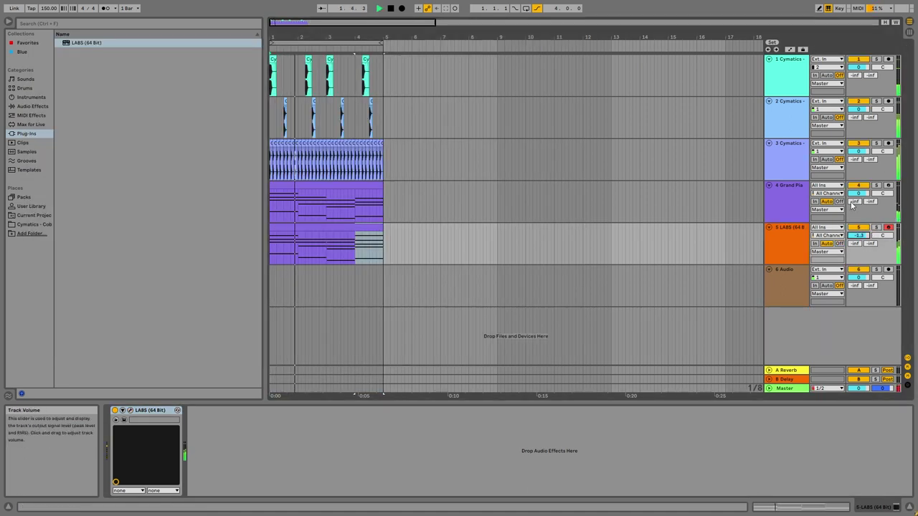
Step: Delete the 4 Grand Piano track, select the four-bar clip on the LABS track, and play the arrangement
right_click(805, 191)
click(737, 213)
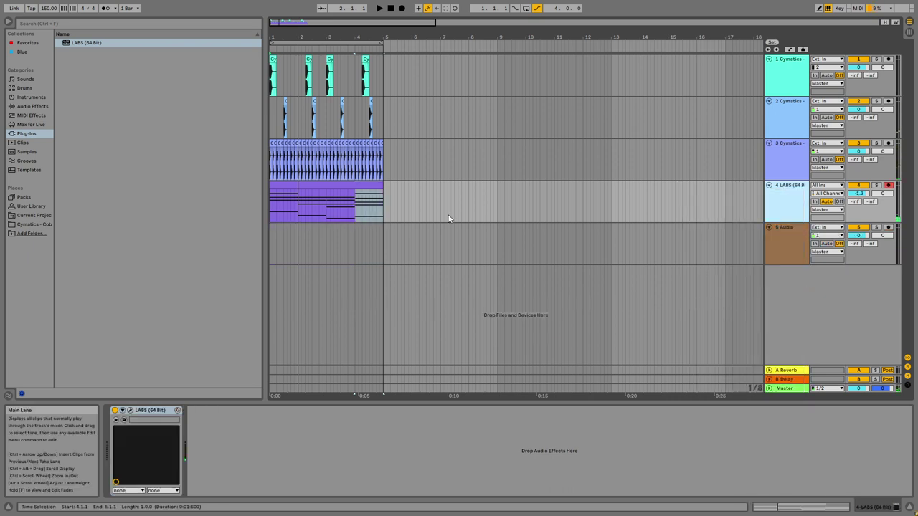
click(340, 186)
key(space)
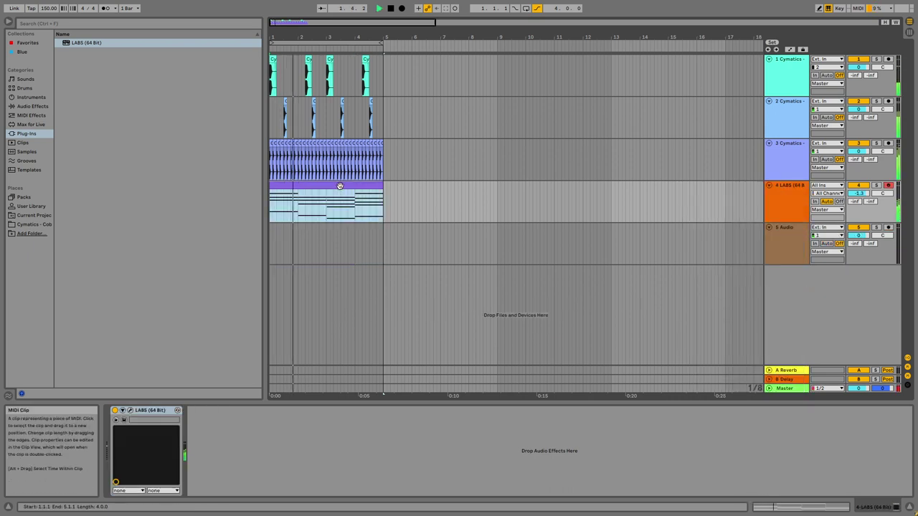
Step: Open the LABS clip's notes, deactivate the lowest note of each bar (F#1 to C#2), and audition the clip
double_click(340, 186)
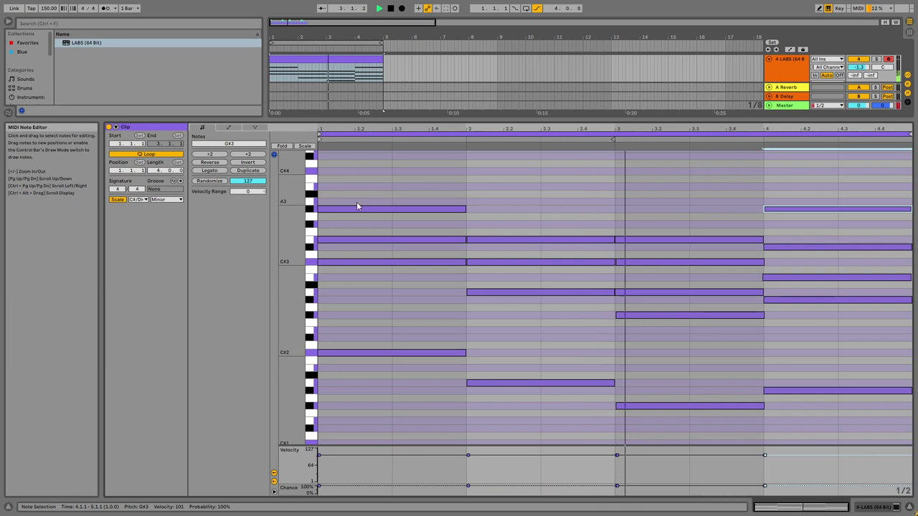
key(space)
drag(422, 338, 793, 446)
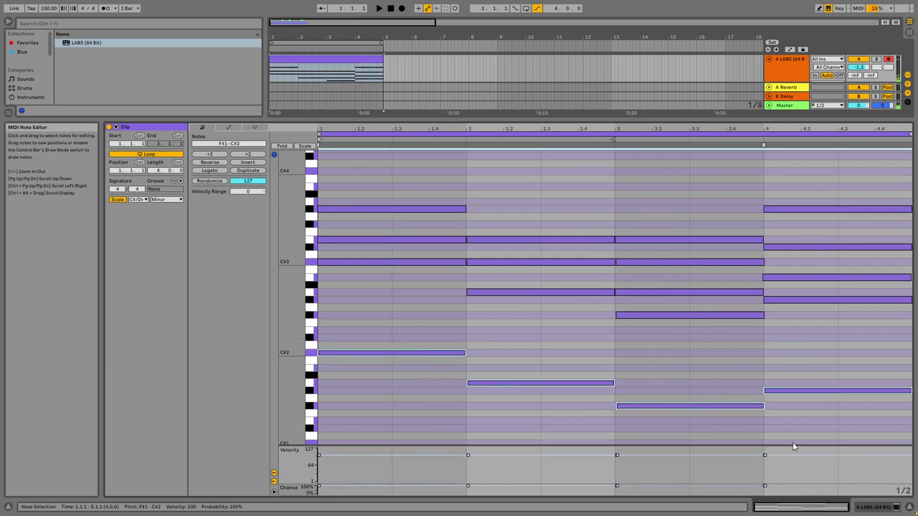
key(space)
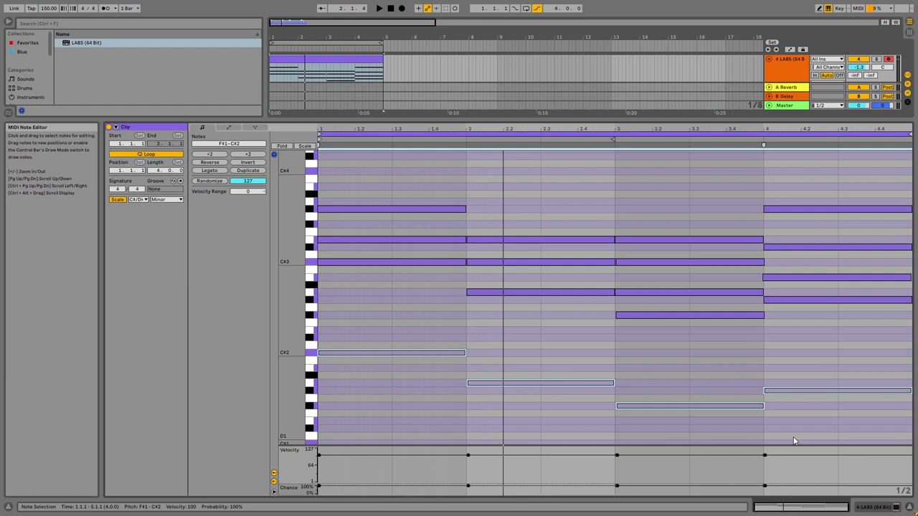
key(space)
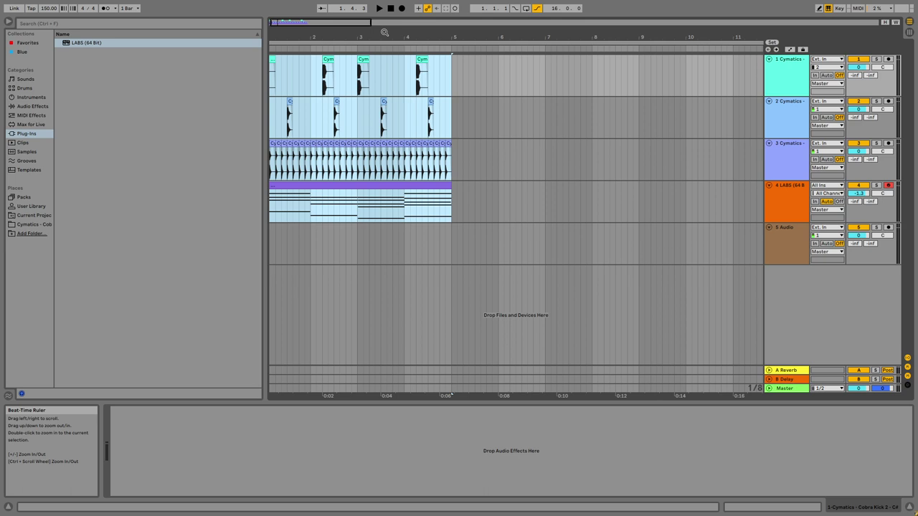
Step: Select the clips on tracks 1 to 4 from 1.1.1 to 5.1.1 and duplicate them three times
drag(385, 30, 468, 38)
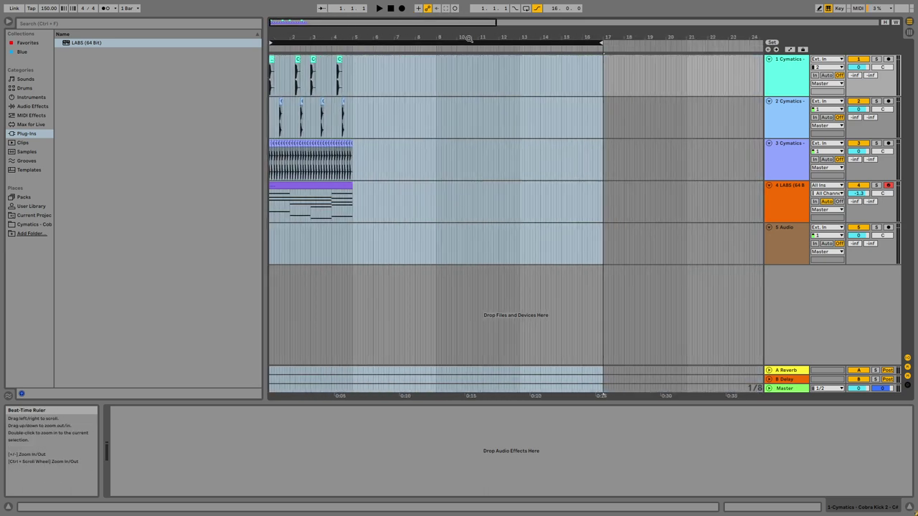
click(360, 176)
drag(352, 205, 225, 60)
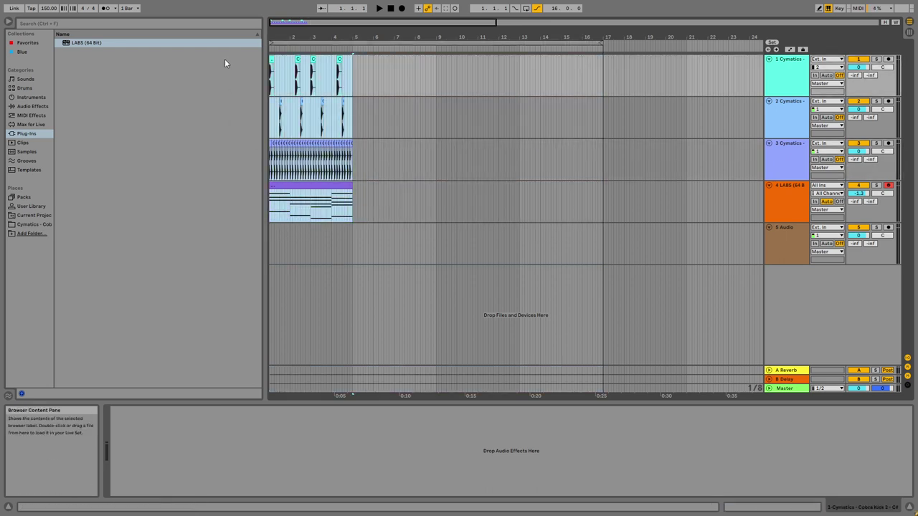
key(ctrl+d)
key(ctrl+d)
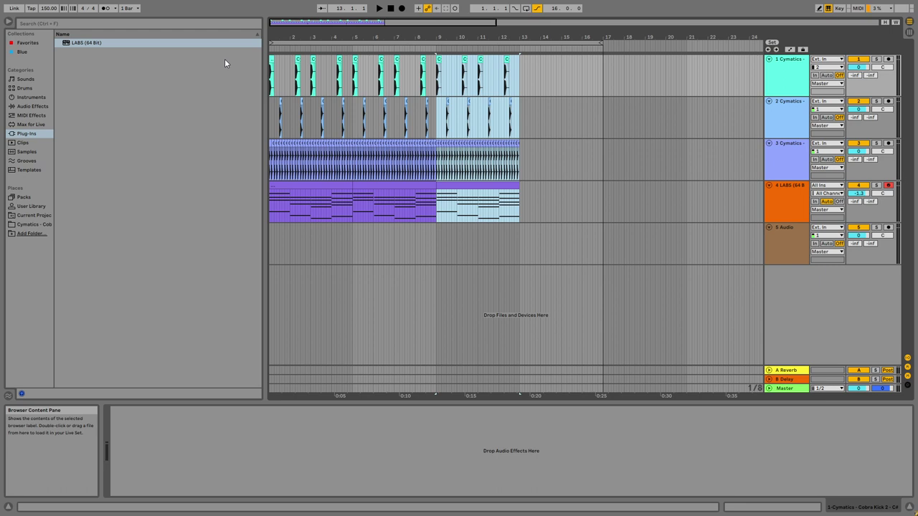
key(ctrl+d)
Step: Undo the three duplications of the four-bar section
ctrl+scroll(409, 120, up, 5)
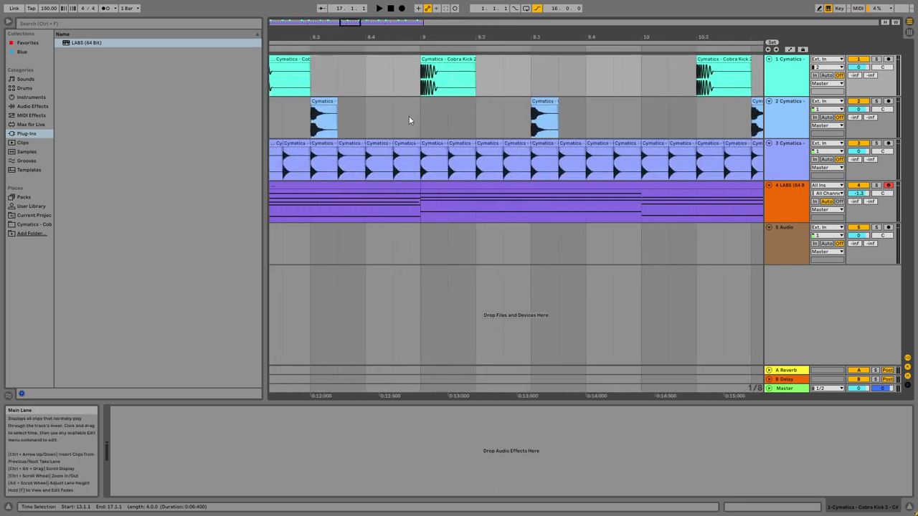
ctrl+scroll(428, 172, down, 5)
key(ctrl+z)
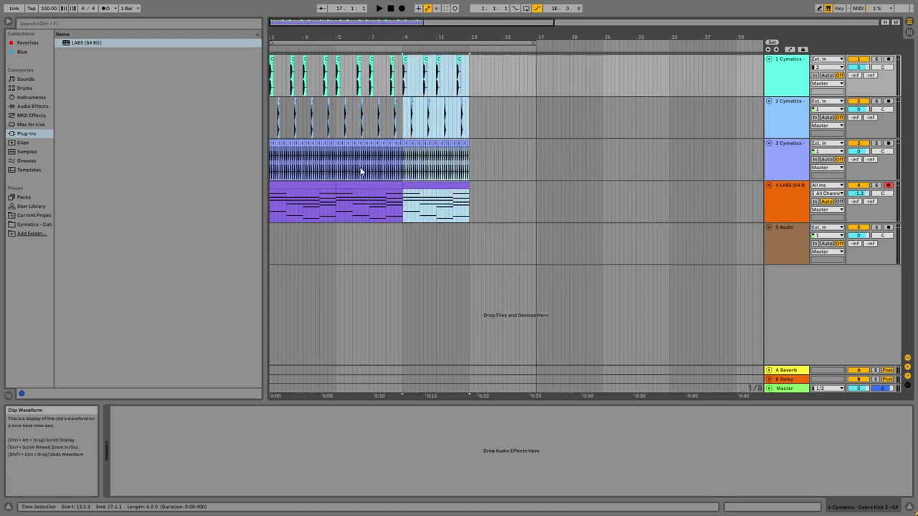
key(ctrl+z)
key(ctrl+z)
Step: Try duplicating a shorter selection on tracks 1 to 4, from 1.1.1 to 4.4.1, four times
drag(330, 217, 203, 32)
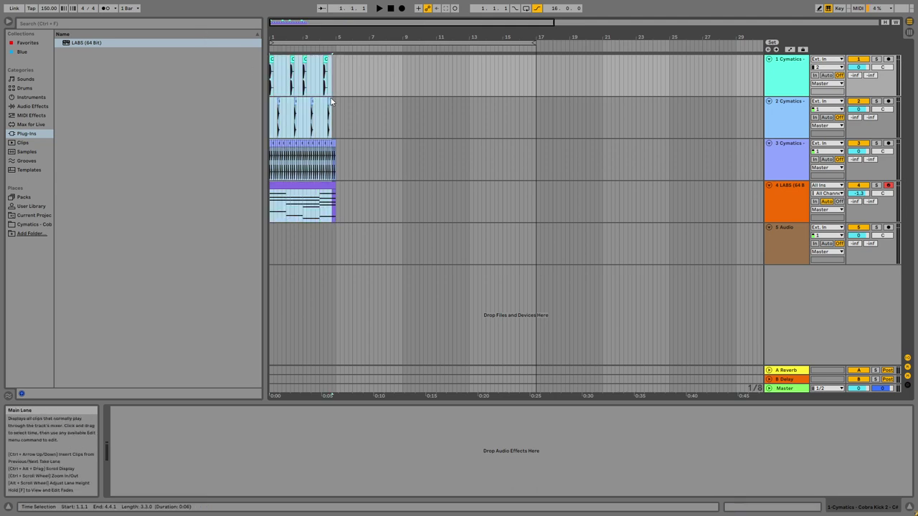
key(ctrl+d)
key(ctrl+d)
key(ctrl+d)
key(ctrl+d)
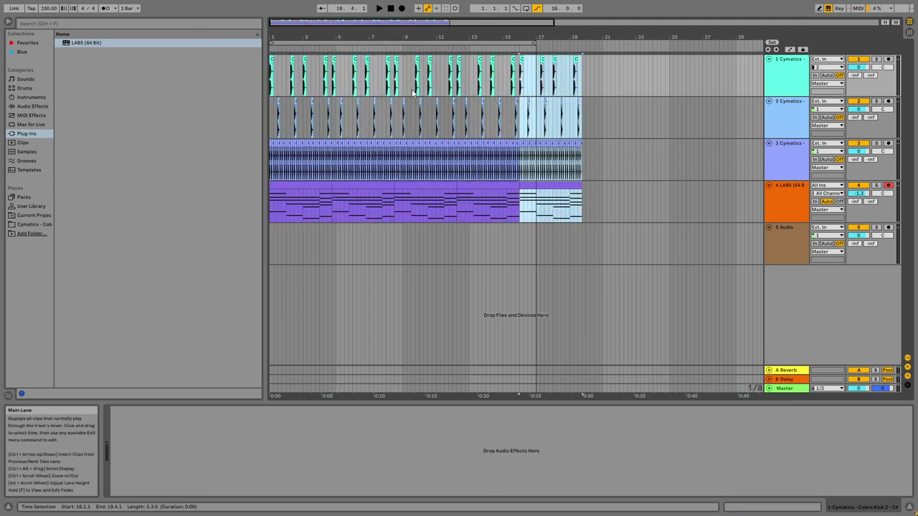
Step: Undo the four duplications of the shorter selection
key(ctrl+z)
key(ctrl+z)
key(ctrl+z)
key(ctrl+z)
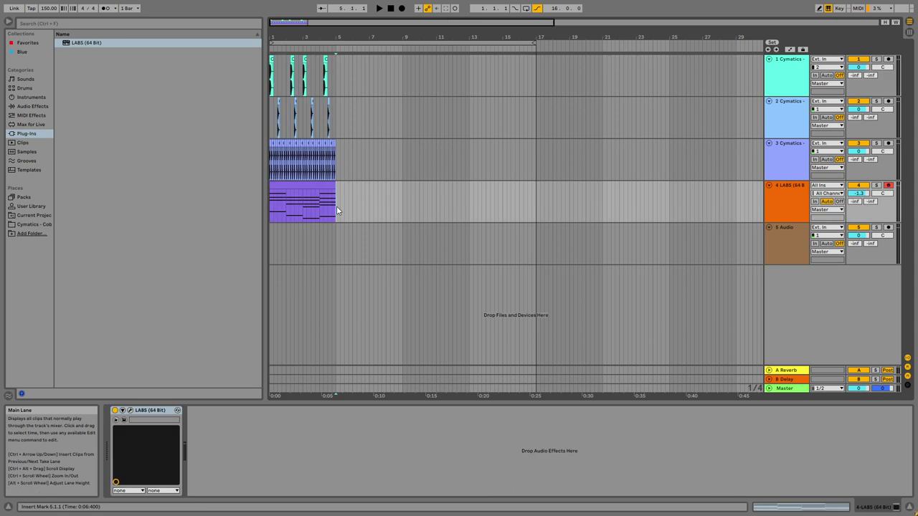
Step: Duplicate the full four-bar section on tracks 1 to 4 three times so the arrangement fills bars 1 to 16
key(ctrl+d)
key(ctrl+d)
key(ctrl+d)
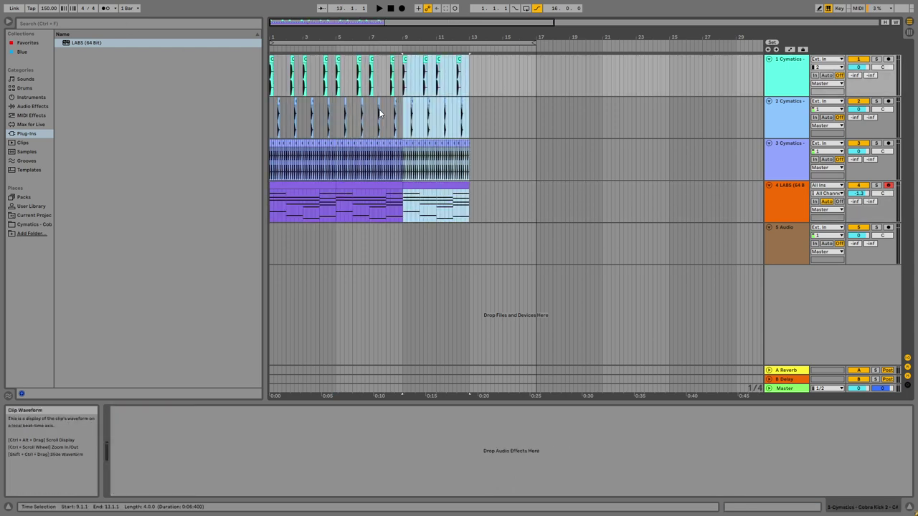
key(plus)
key(plus)
key(minus)
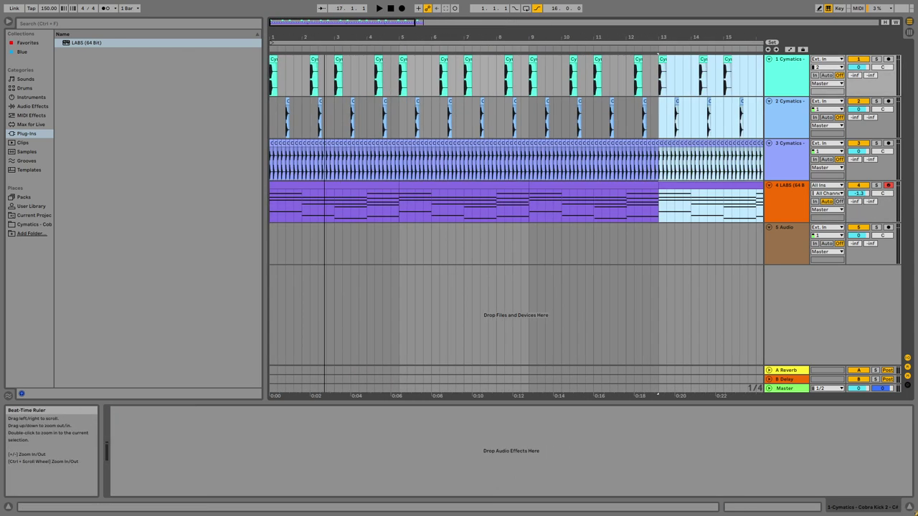
Step: Select the material within the 16-bar loop, play it from the start, and select the LABS clip that starts at bar 9
scroll(410, 37, down, 2)
key(ctrl+a)
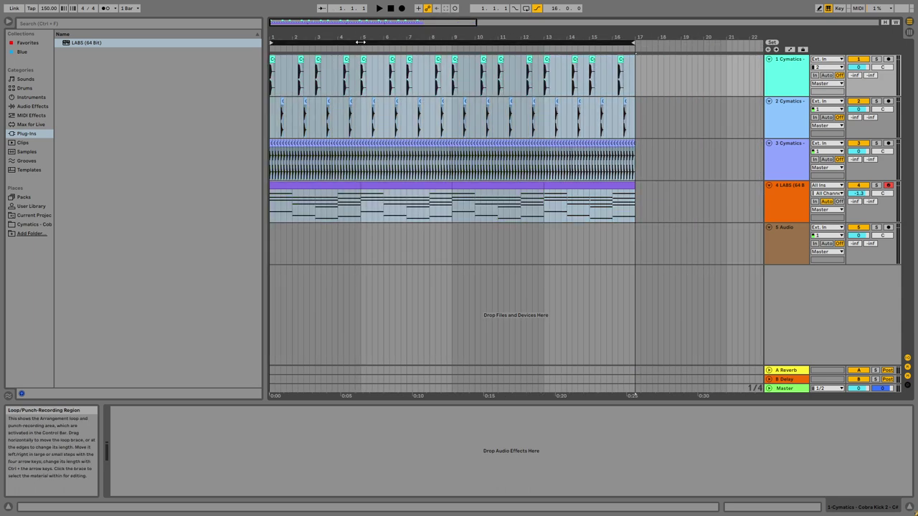
key(space)
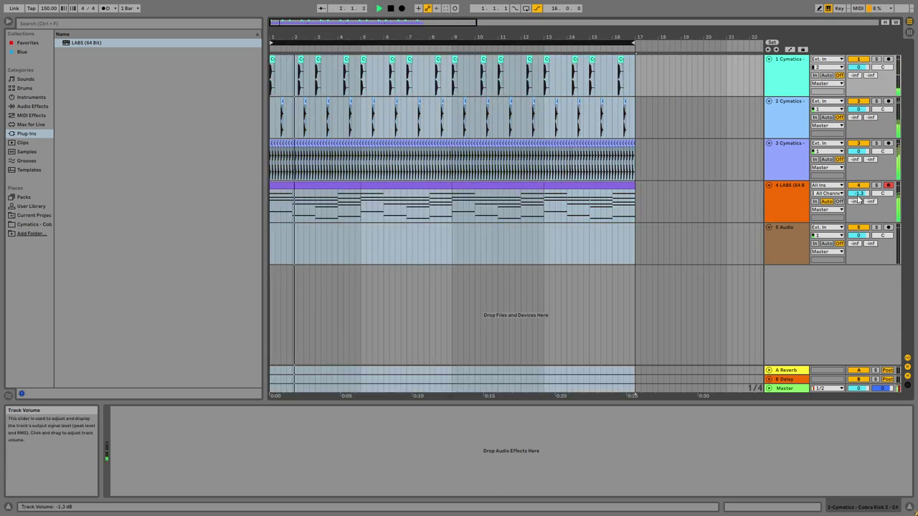
click(502, 204)
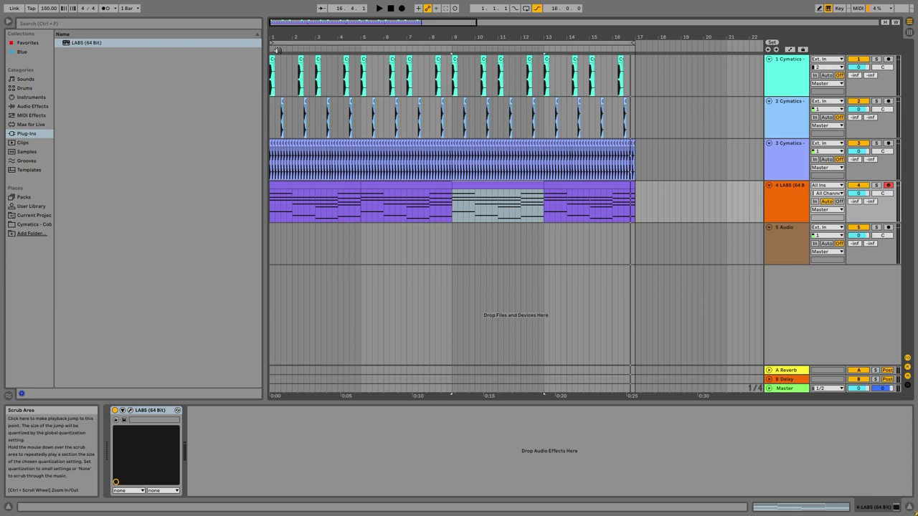
right_click(277, 51)
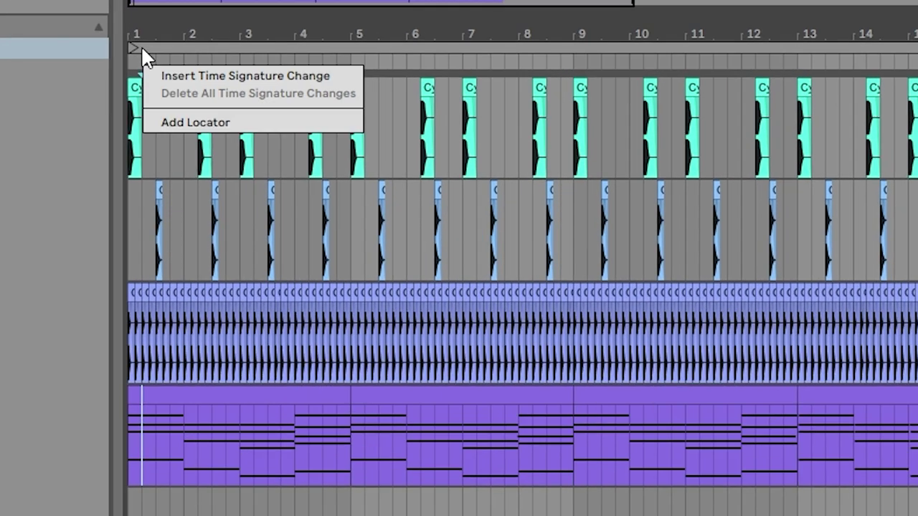
click(144, 36)
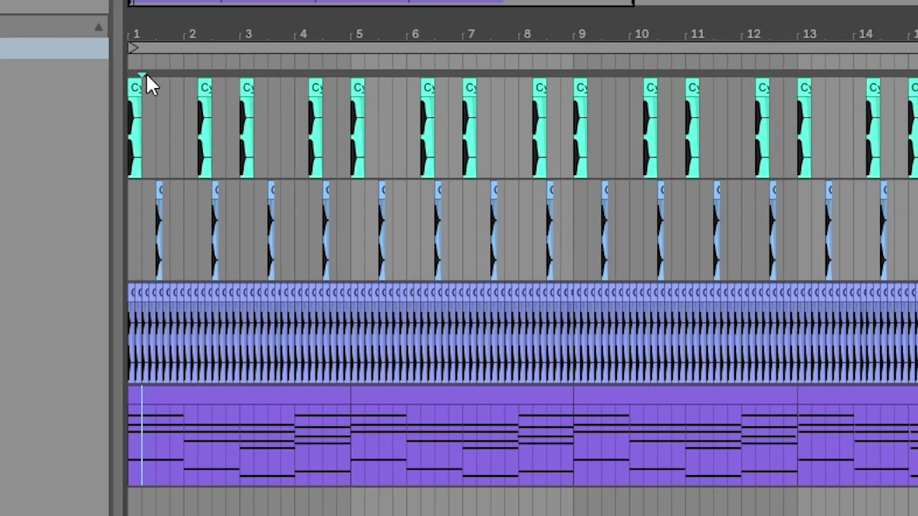
right_click(145, 65)
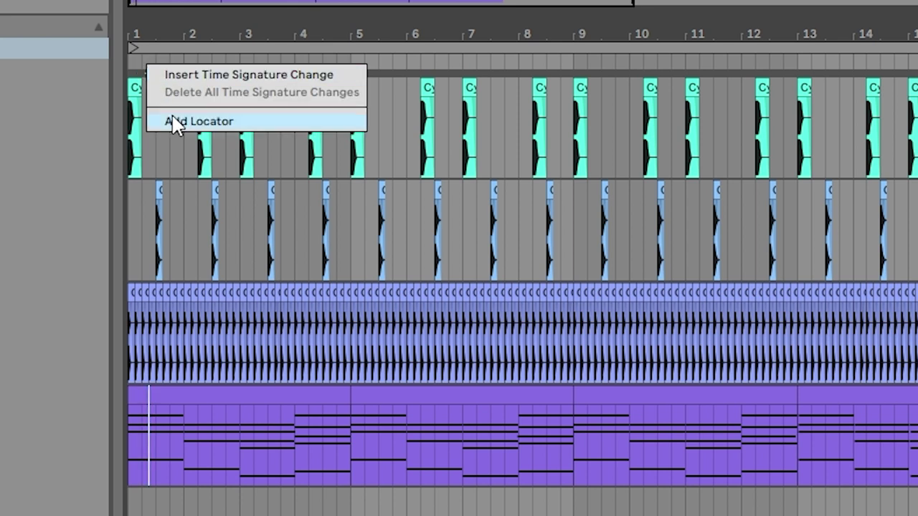
click(158, 76)
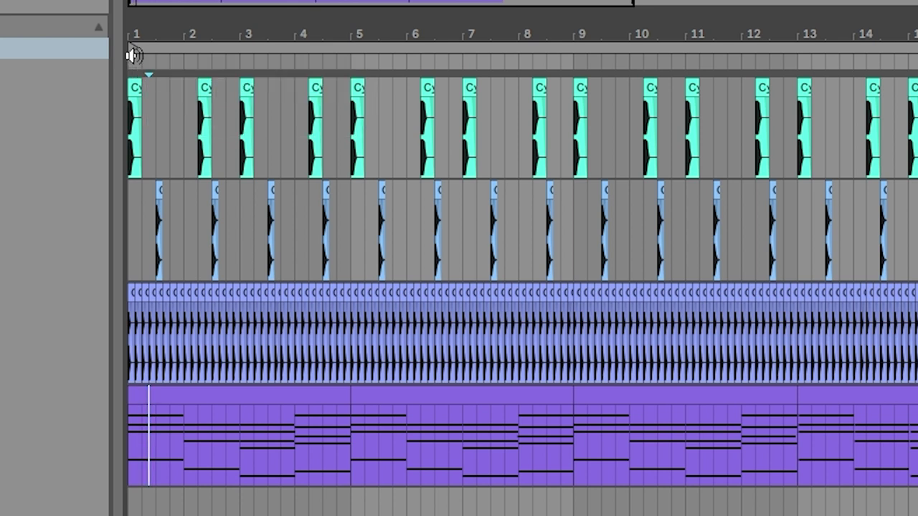
Step: Add a locator named "Intro" and move it to the start of bar 1
right_click(189, 74)
click(219, 115)
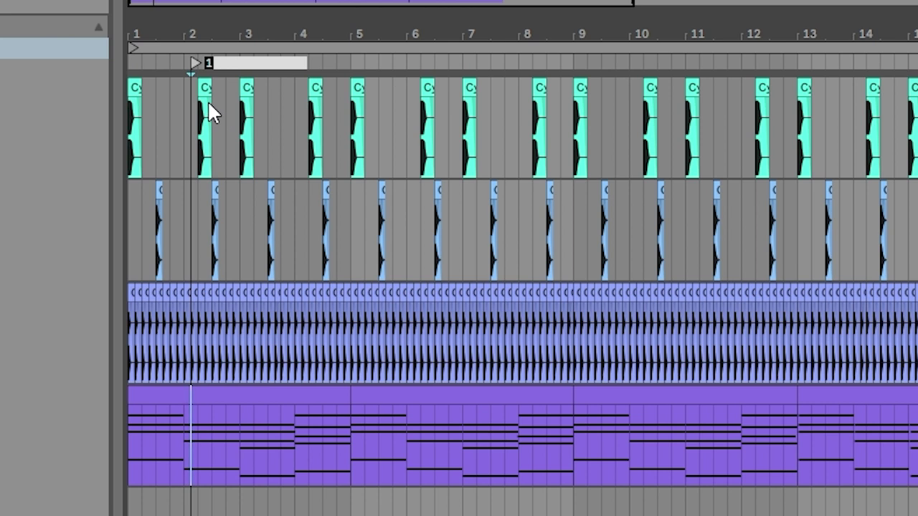
text(Intro)
key(Return)
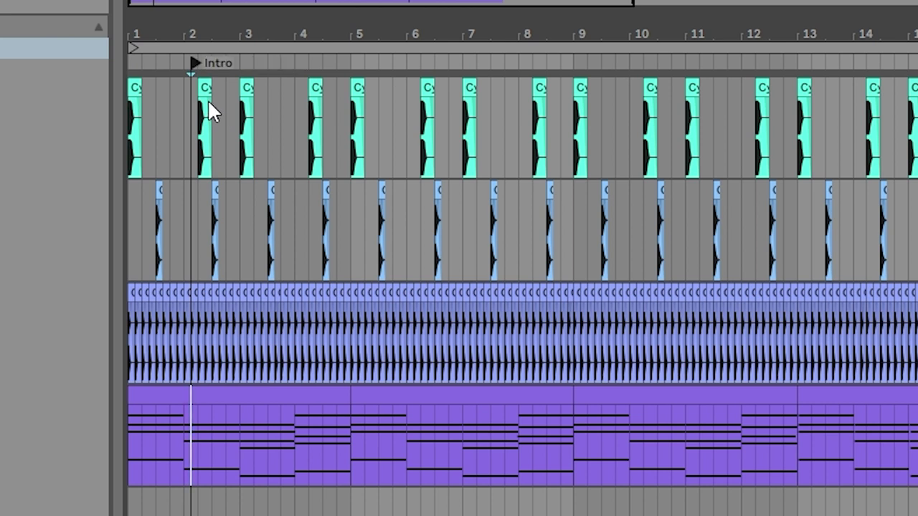
drag(193, 60, 132, 64)
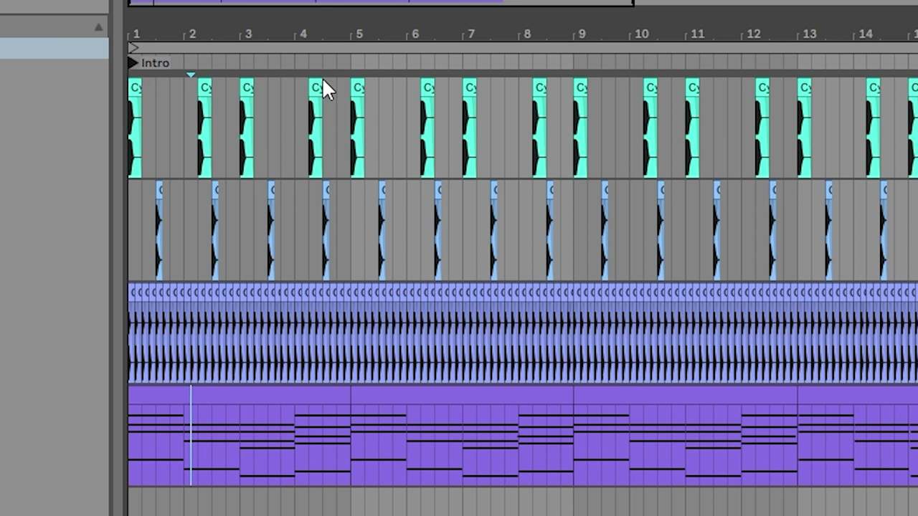
Step: Add a locator named "Hook" and place it at the start of bar 5
right_click(355, 62)
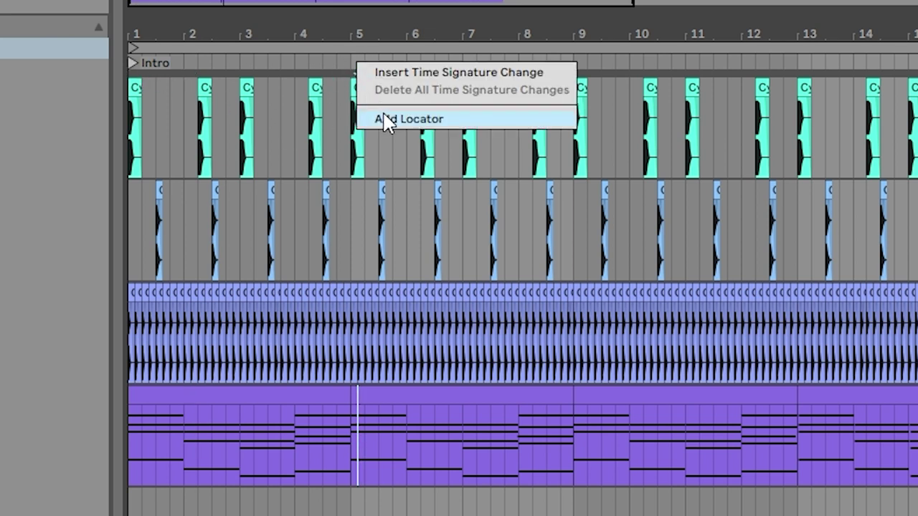
click(381, 117)
text(Hook)
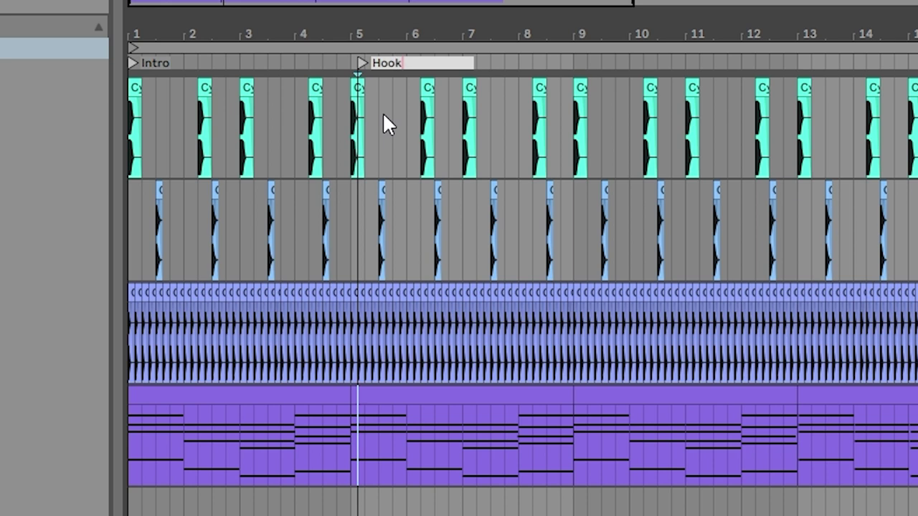
key(Return)
drag(329, 33, 397, 66)
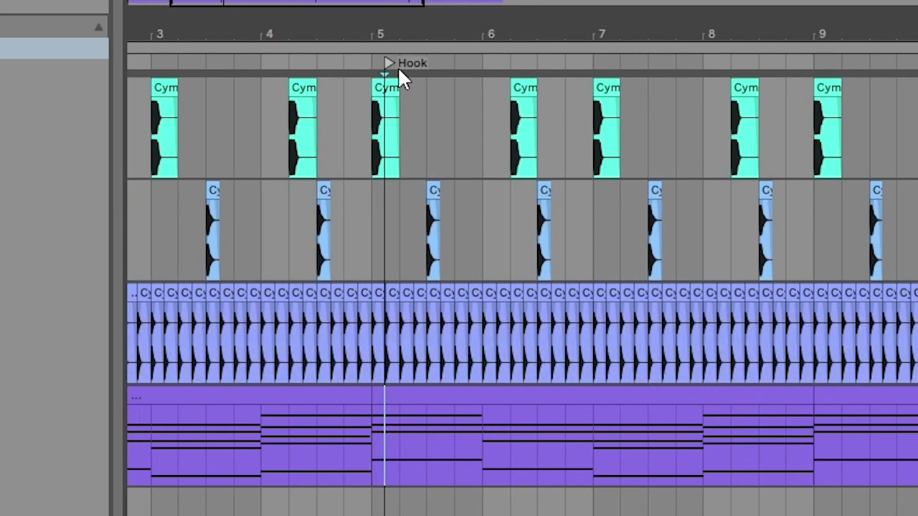
Step: Add a locator named "Verse" and place it at the start of bar 13
drag(422, 3, 572, 82)
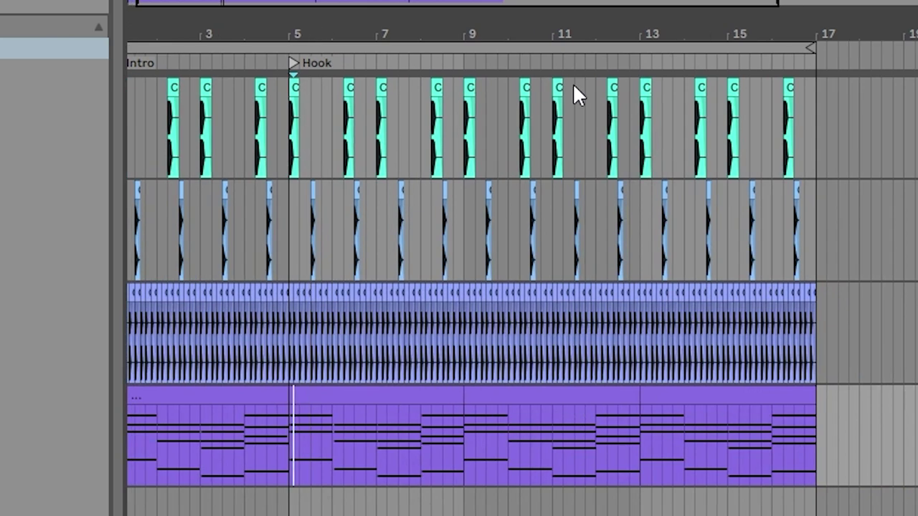
right_click(634, 64)
click(682, 123)
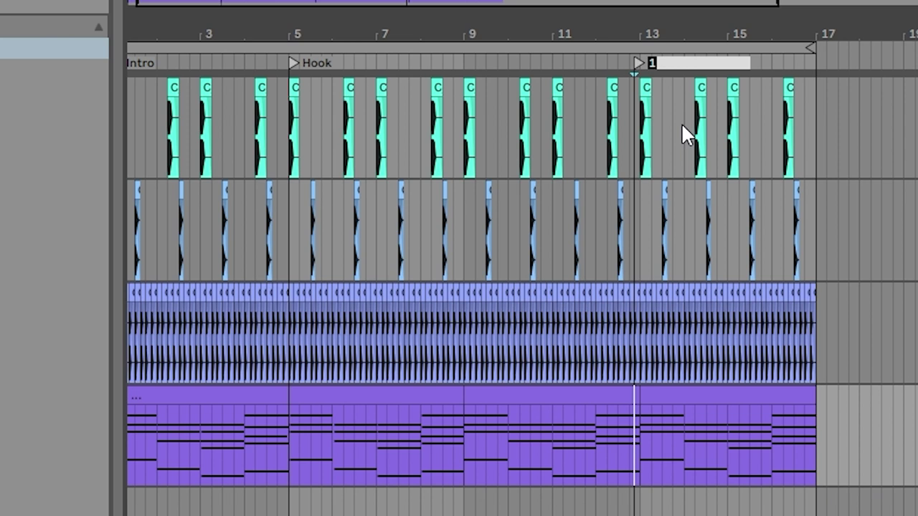
text(Verse)
key(Return)
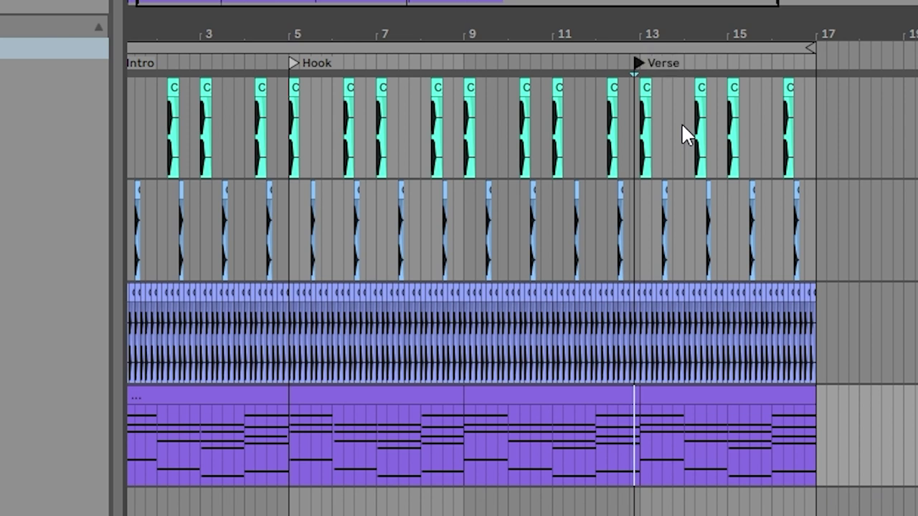
drag(609, 6, 557, 34)
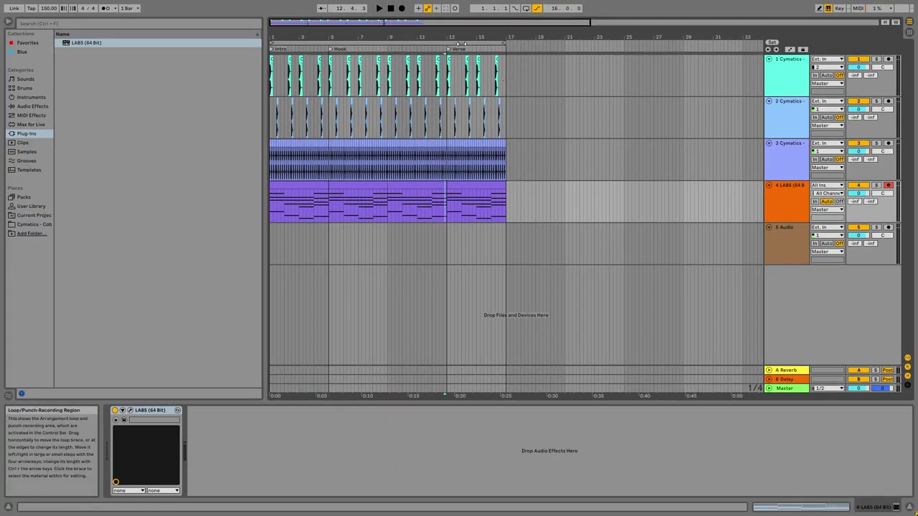
Step: Check the Hook and Verse locators in the arrangement, and select the LABS clip in the intro
scroll(331, 49, down, 3)
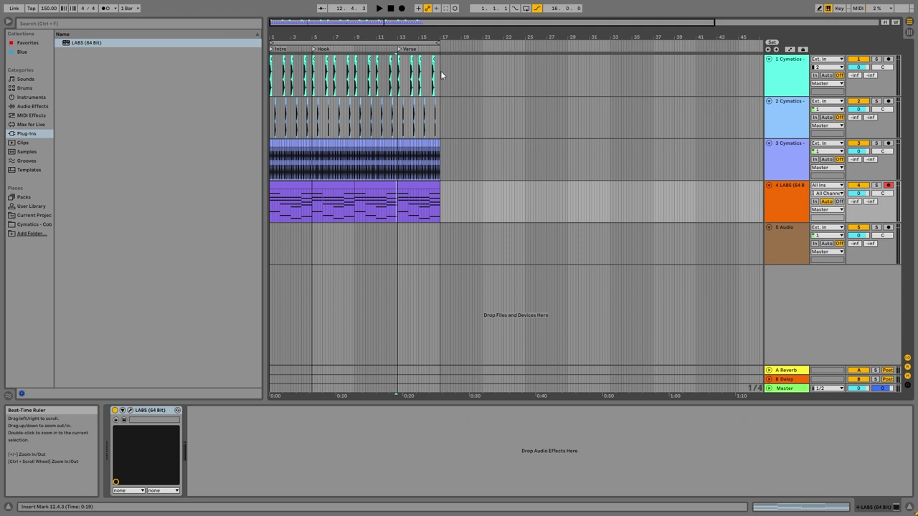
click(313, 50)
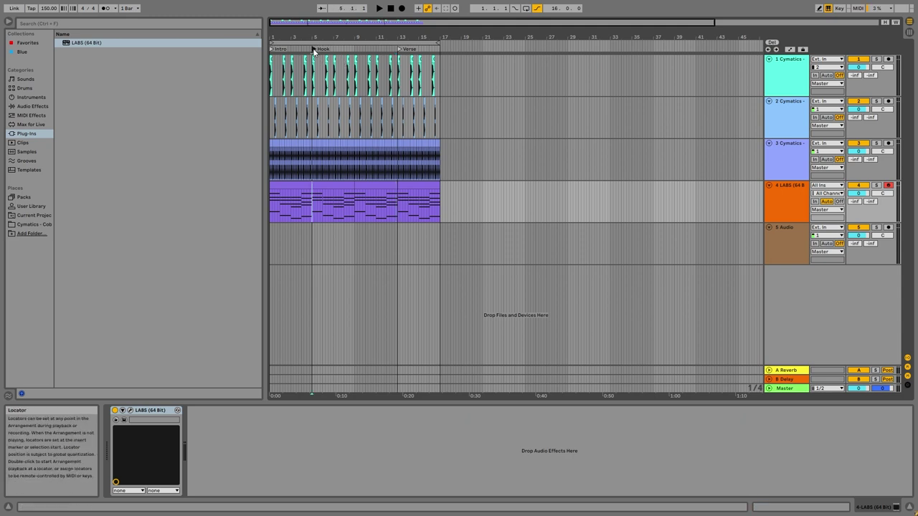
double_click(313, 50)
click(399, 50)
drag(402, 36, 402, 77)
click(317, 182)
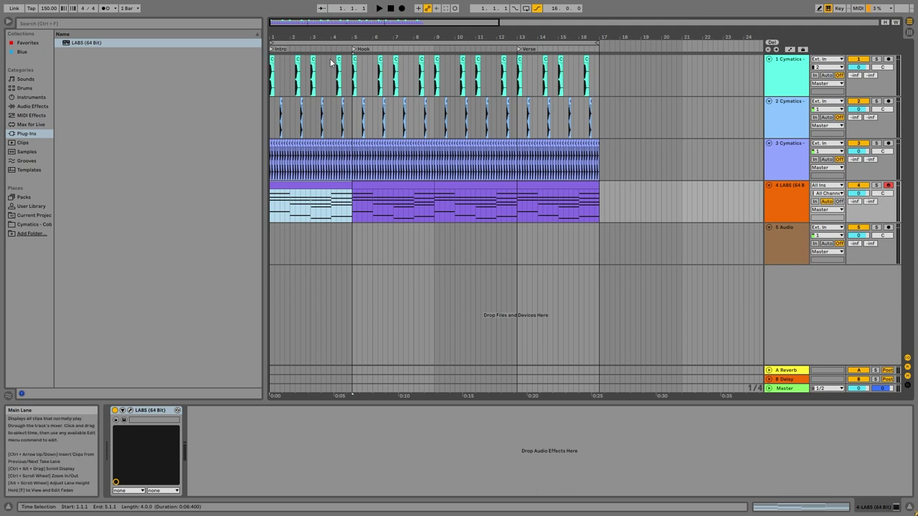
Step: Delete the kick clips on track 1 between the Intro and Hook locators and play the intro without them
drag(347, 72, 172, 69)
key(Delete)
key(space)
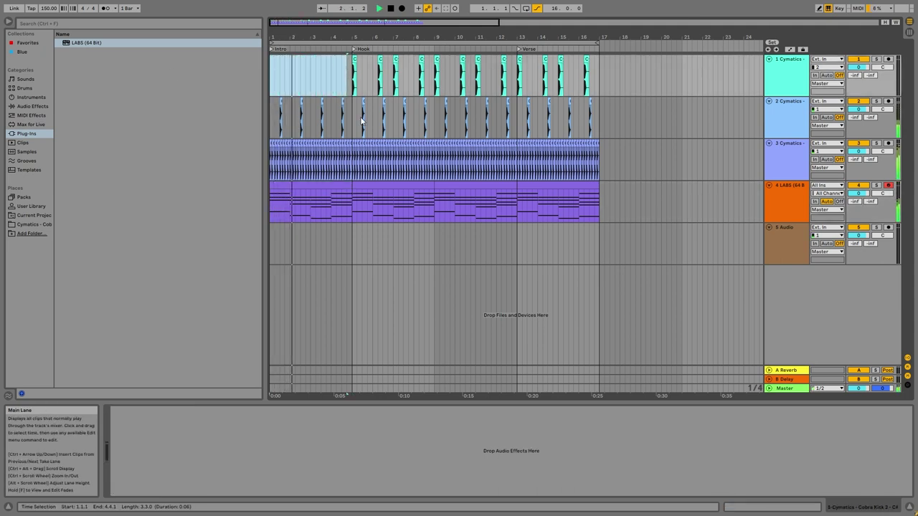
drag(318, 36, 337, 39)
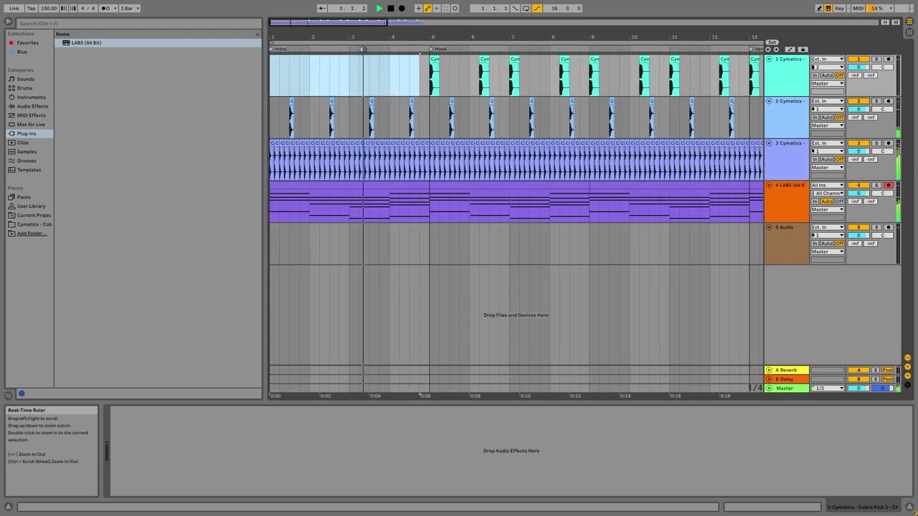
key(space)
Step: Delete the hi-hat clips on track 3 from 1.1.3 up to bar 5, keeping only the first hit
click(423, 149)
shift+click(311, 141)
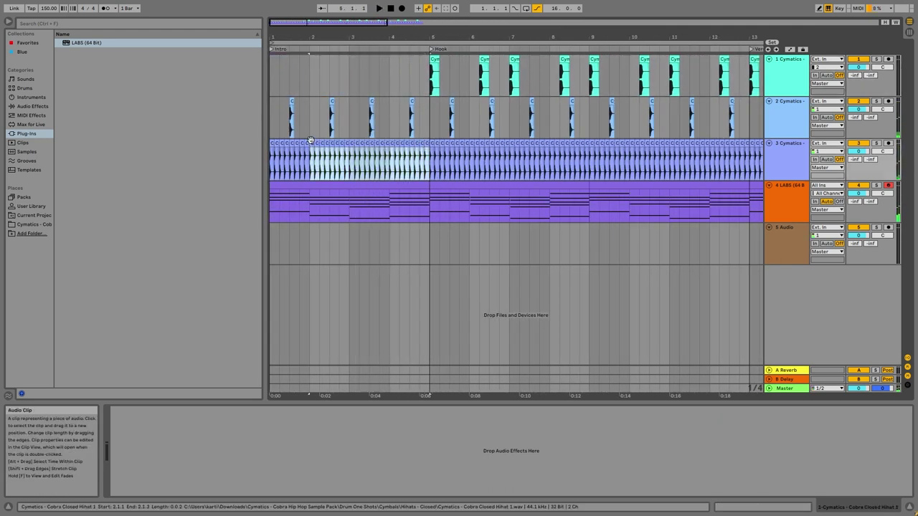
key(Delete)
drag(312, 147, 278, 150)
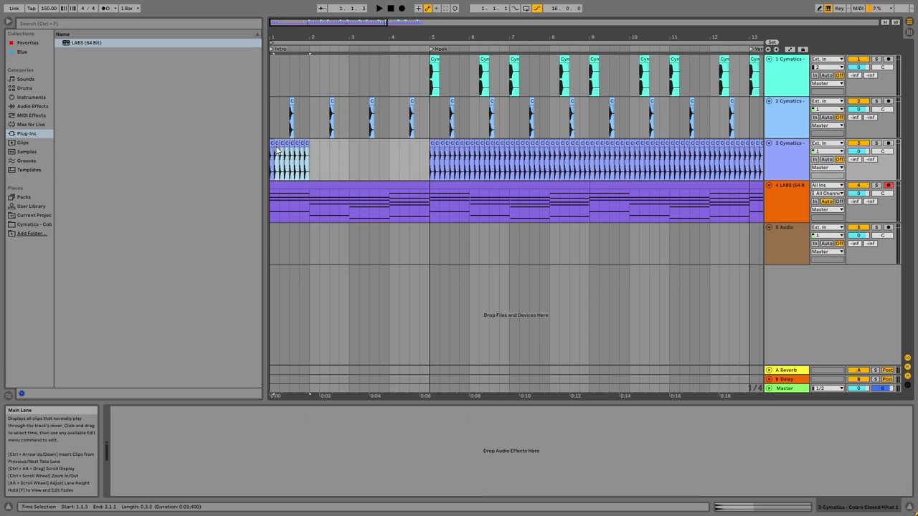
key(Delete)
Step: Duplicate the first beat of the hi-hat track repeatedly until one hit per beat fills the intro up to bar 5
click(276, 147)
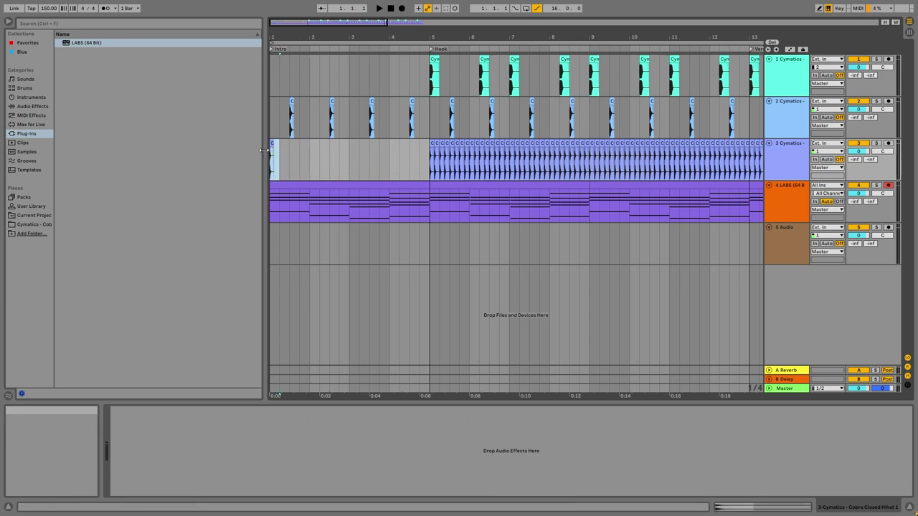
key(ctrl+d)
key(ctrl+d)
key(ctrl+d)
key(ctrl+d)
key(ctrl+d)
key(ctrl+d)
key(ctrl+d)
key(ctrl+d)
key(ctrl+d)
key(ctrl+d)
key(ctrl+d)
key(ctrl+d)
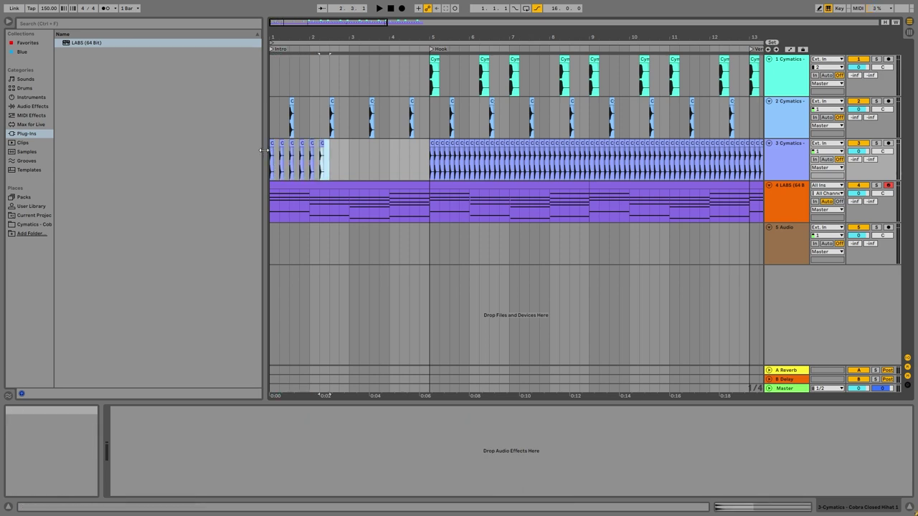
key(ctrl+d)
key(ctrl+d)
key(ctrl+d)
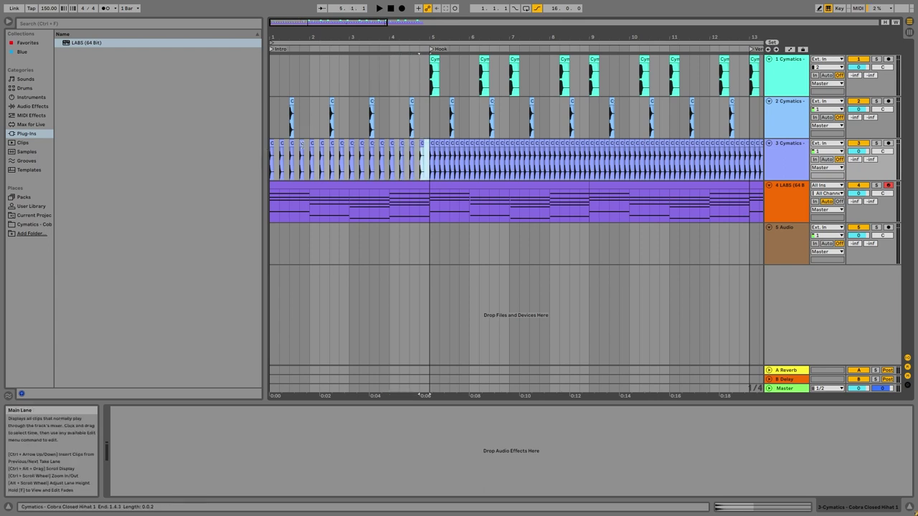
Step: Play the intro and add an extra hi-hat clip on track 3 in the last beat before the Hook
click(300, 154)
key(space)
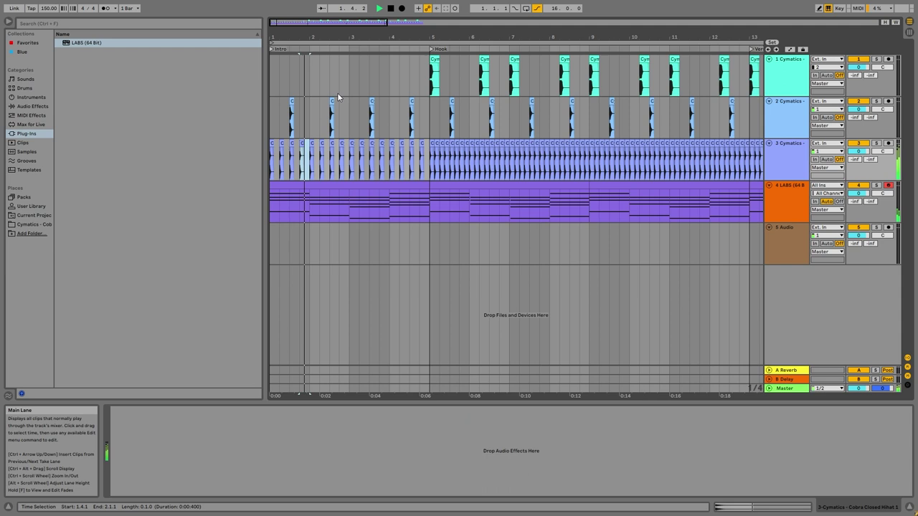
key(ctrl+a)
key(space)
key(space)
click(423, 147)
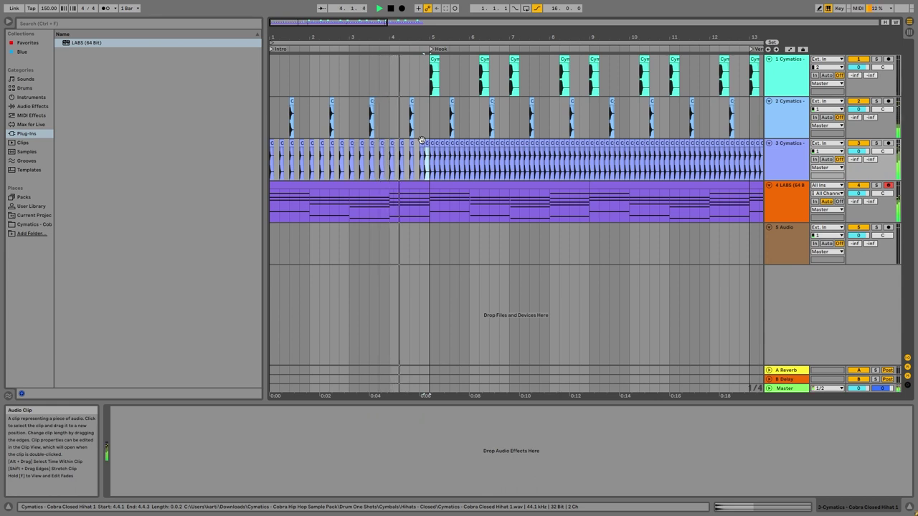
click(427, 140)
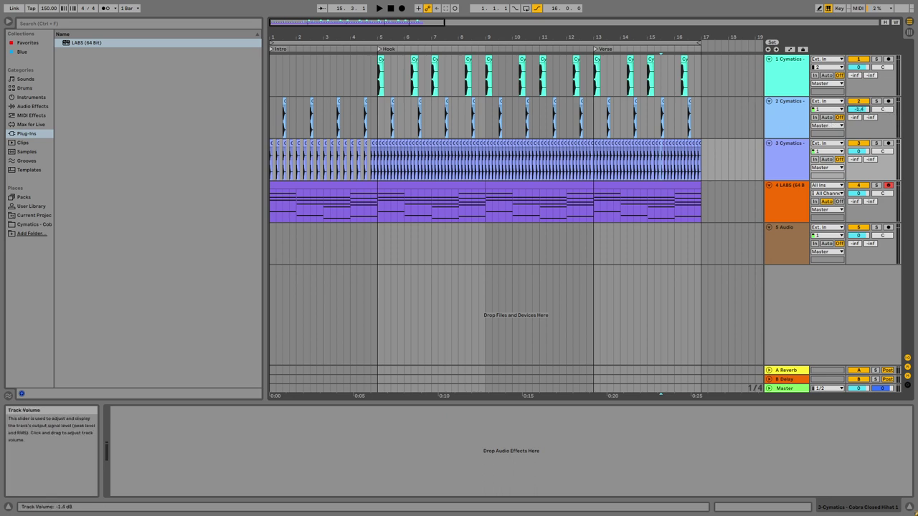
Step: Play the arrangement and lower the volume of track 2 to -2.5 dB, the hi-hat track to -5.3 dB and LABS to -3.8 dB
click(858, 151)
key(space)
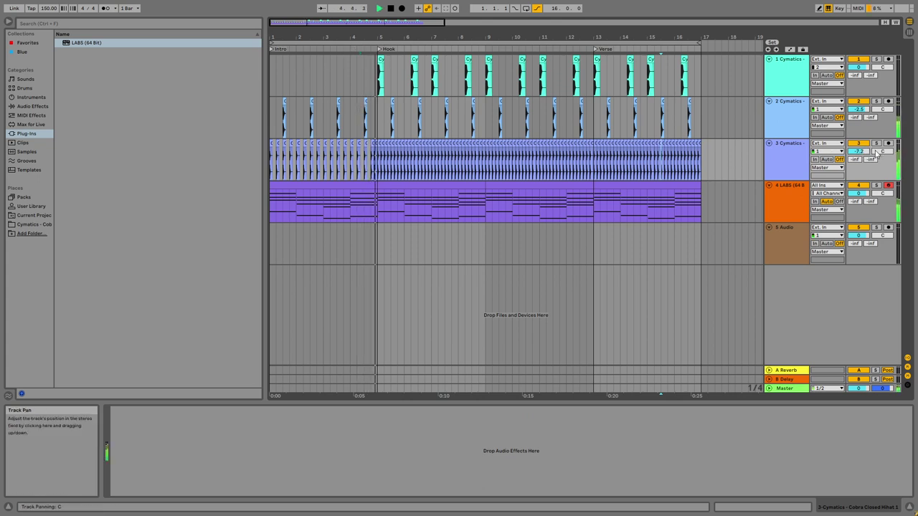
drag(858, 194, 859, 212)
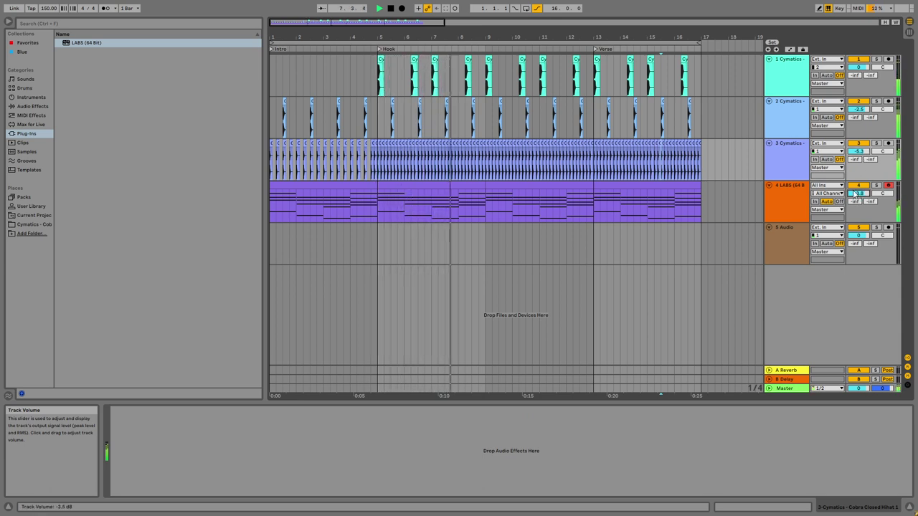
drag(865, 198, 865, 200)
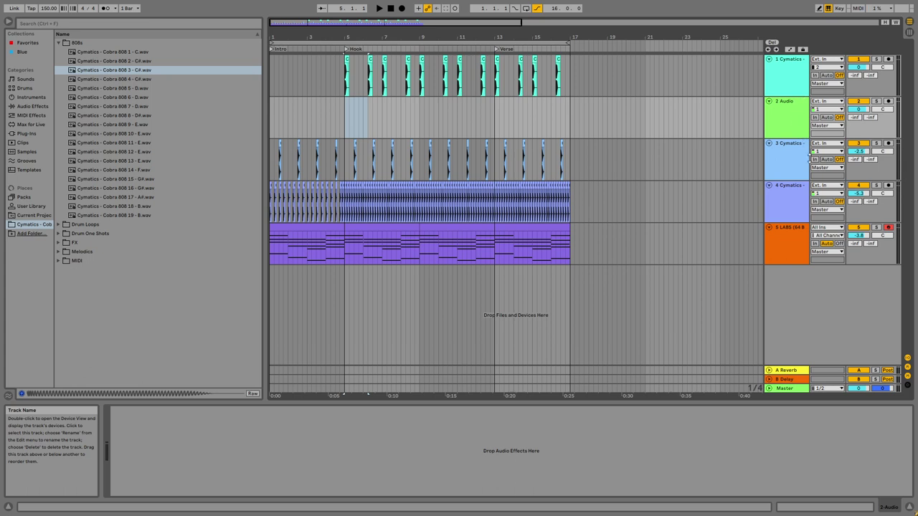
Step: Rename the kick track Kick, colour it red and assign the track colour to its clips
right_click(781, 61)
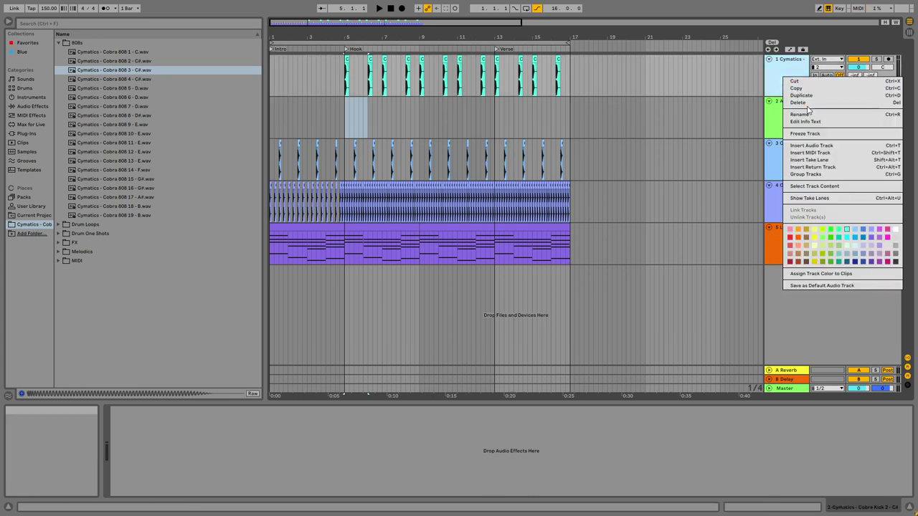
click(796, 96)
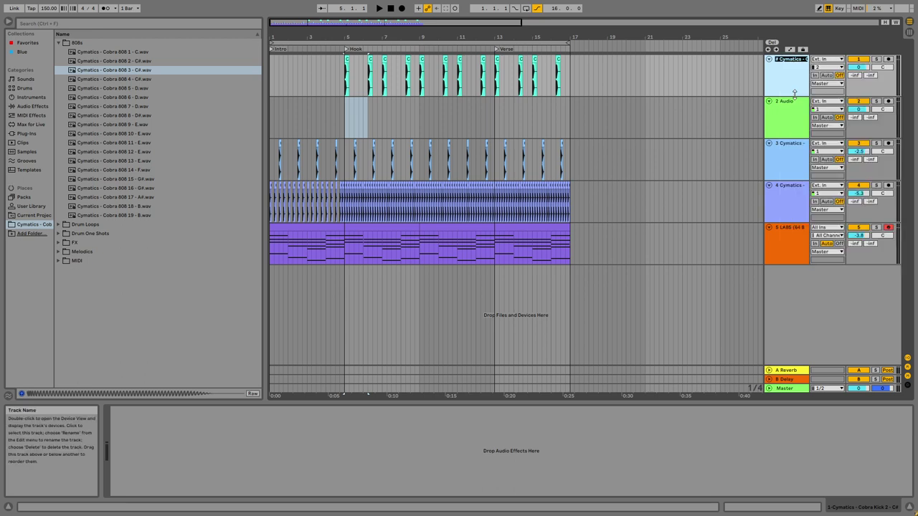
right_click(785, 78)
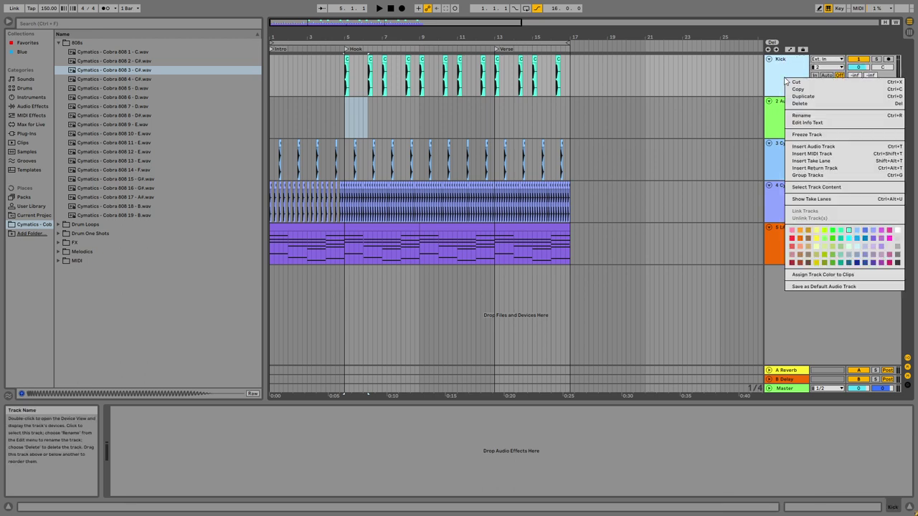
click(792, 239)
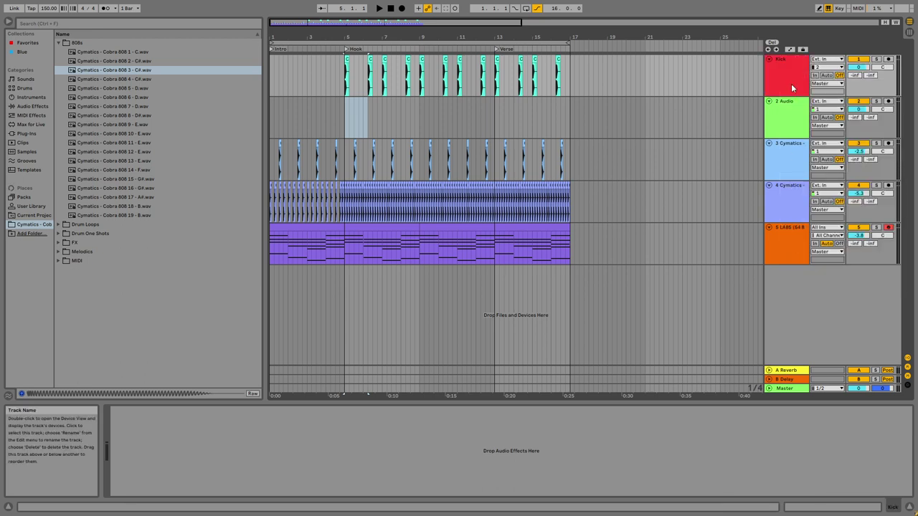
right_click(793, 84)
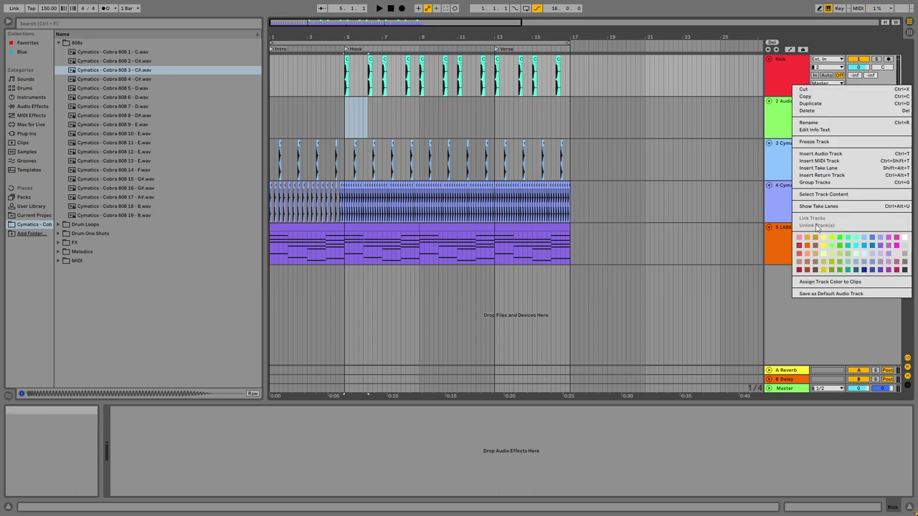
click(814, 282)
drag(623, 73, 319, 73)
click(453, 167)
click(487, 85)
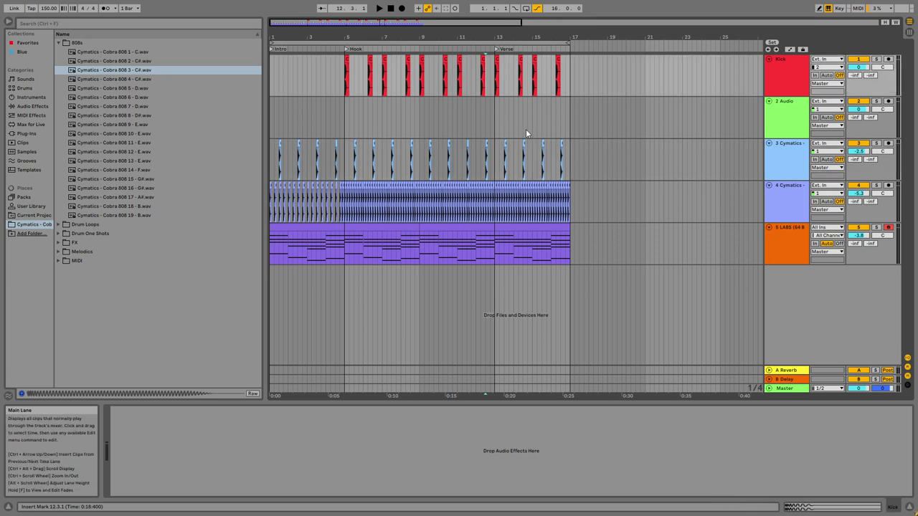
Step: Rename the snare track Snare, colour it red and assign the track colour to its clips
right_click(790, 167)
click(801, 203)
text(Snare)
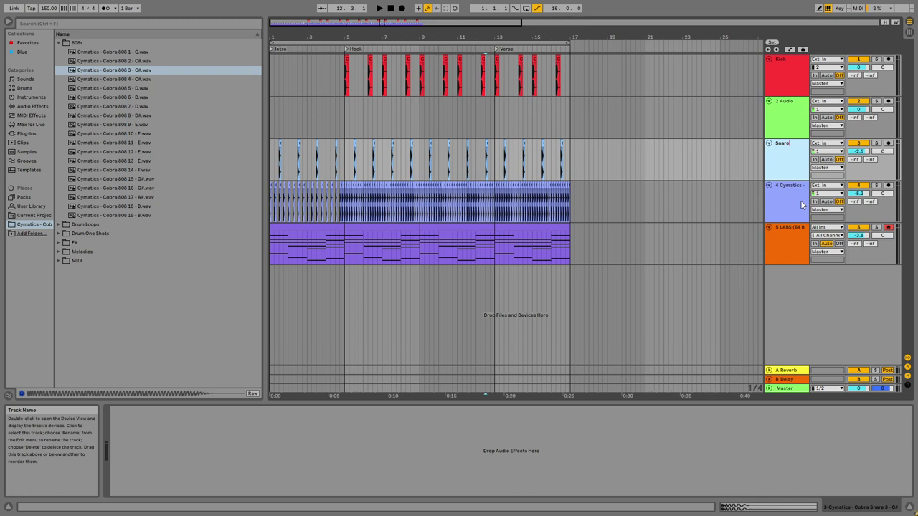
key(Return)
right_click(791, 173)
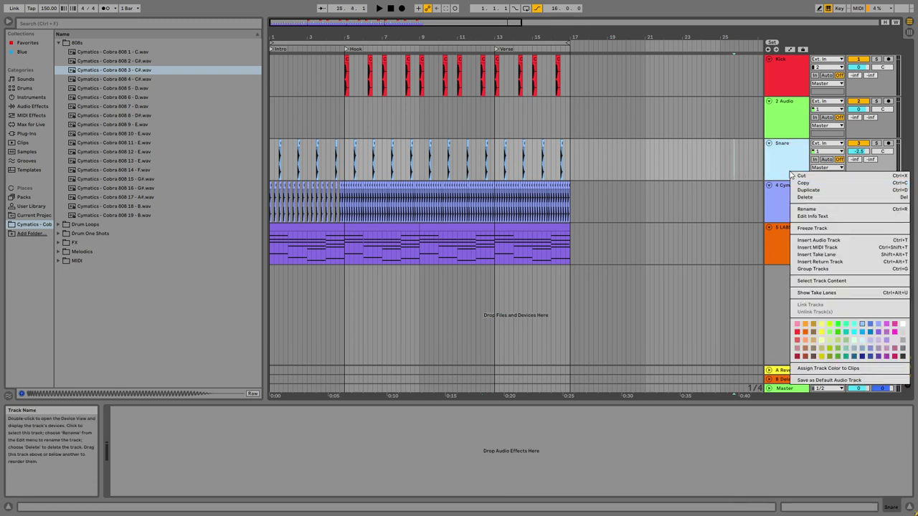
click(797, 333)
right_click(789, 173)
key(Escape)
right_click(792, 173)
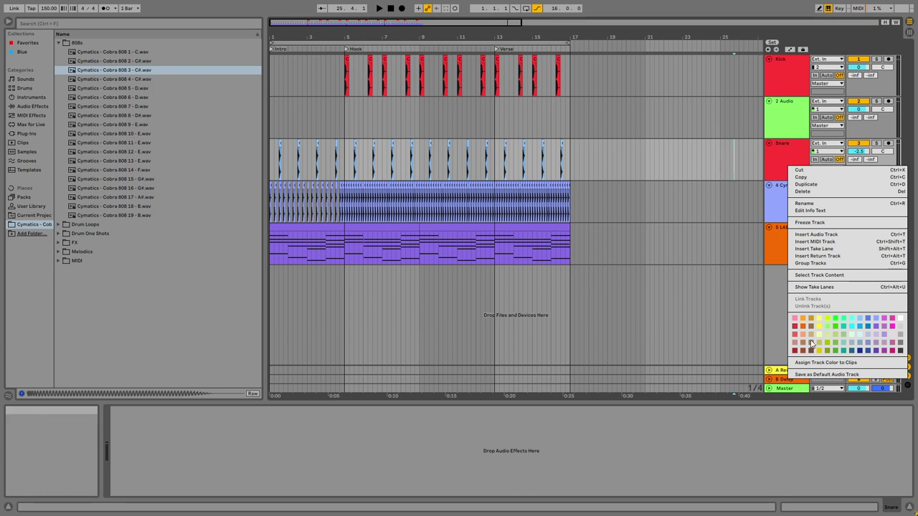
click(814, 364)
Step: Rename the closed hi-hat track Hi-Hat and give the track and its clips a red colour
right_click(789, 208)
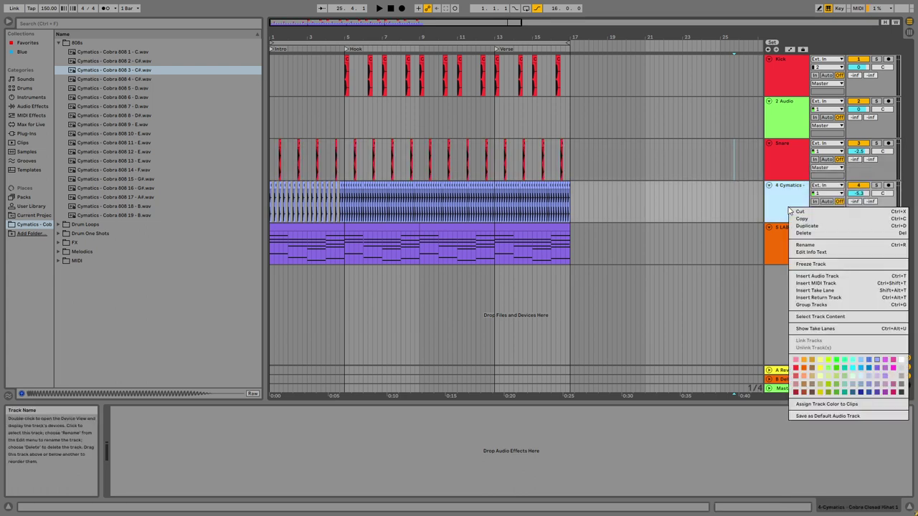
click(814, 246)
text(Hi-Hat)
right_click(789, 204)
click(814, 397)
Step: Rename the LABS track Strings, with green for the track and its clips, and delete the empty audio track
key(ctrl+r)
text(Strings)
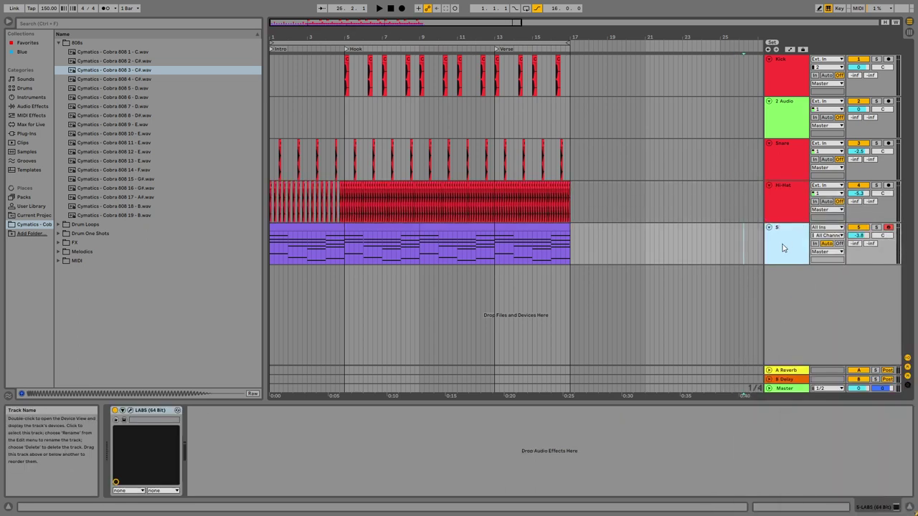
right_click(786, 241)
click(796, 405)
key(Delete)
click(703, 177)
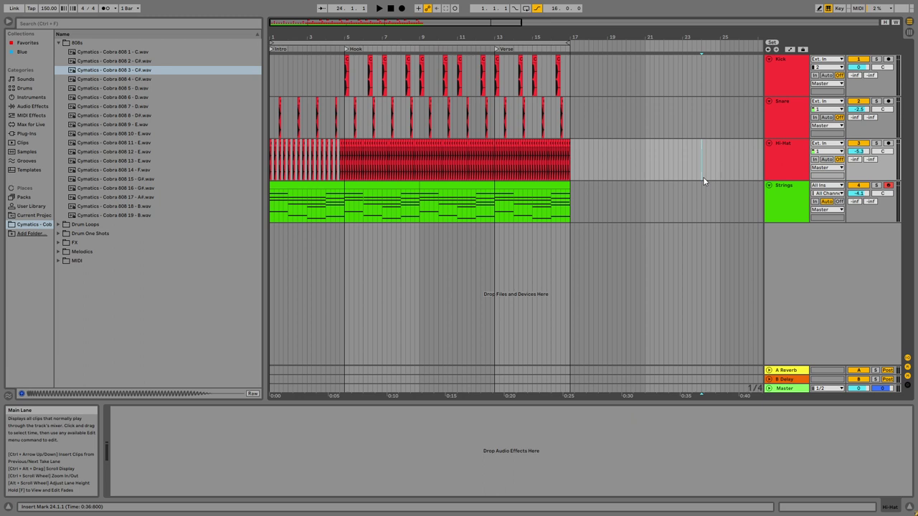
Step: Add the Cymatics - Cobra 808 3 - C# sample on a new track named 808, coloured purple along with its clip
drag(115, 73, 357, 244)
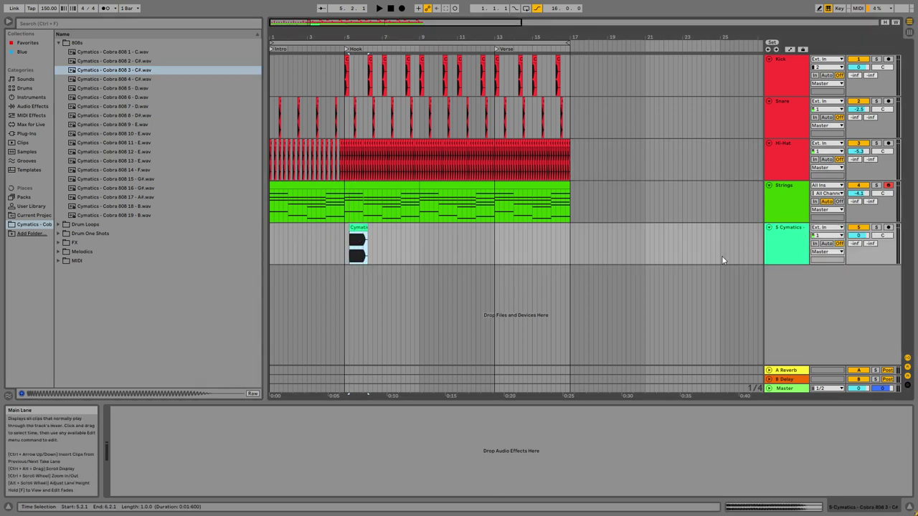
right_click(781, 235)
click(803, 275)
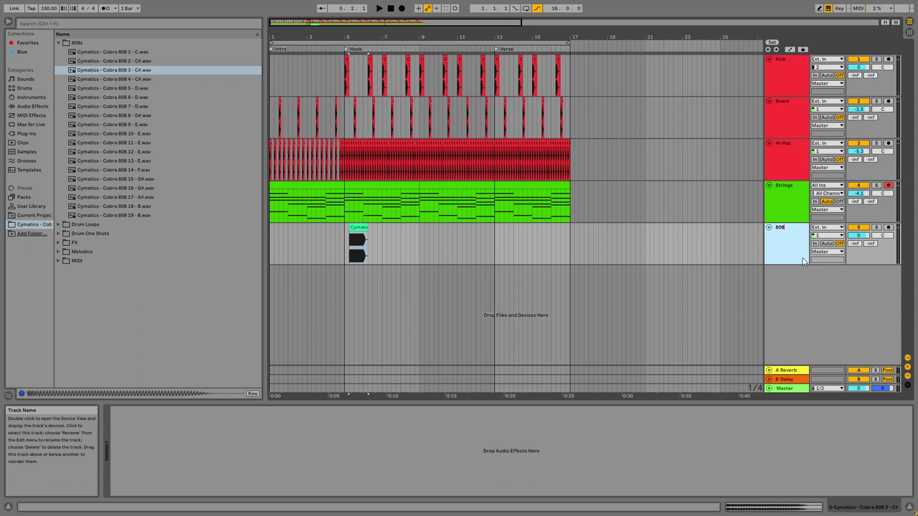
right_click(797, 247)
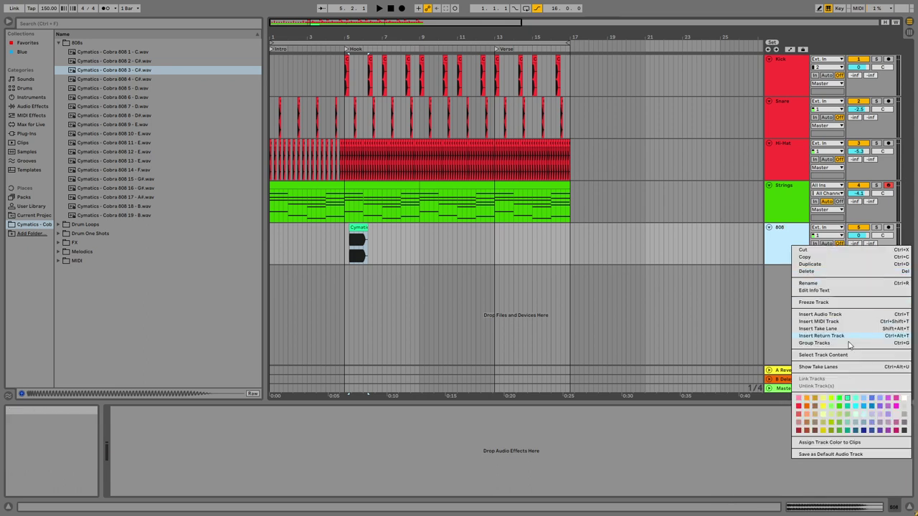
click(876, 407)
right_click(781, 241)
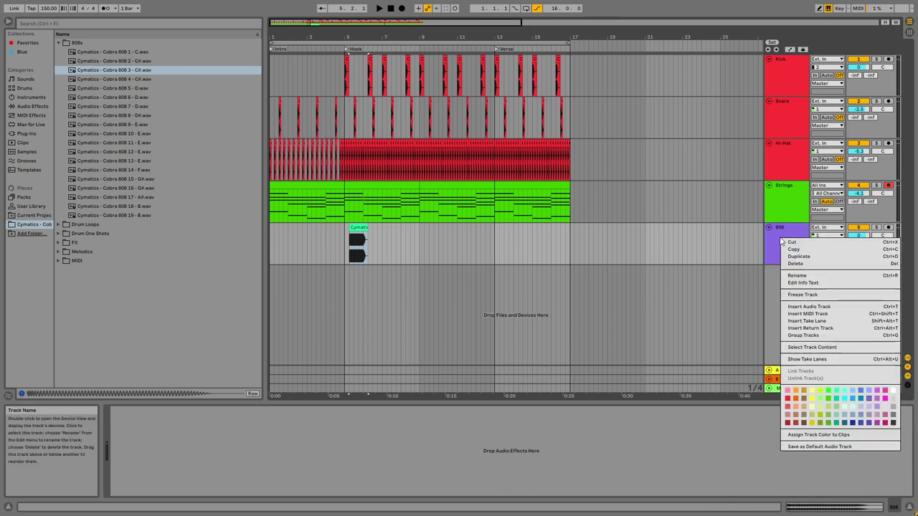
click(798, 434)
Step: Place the 808 track directly below Kick and move its clip to the start of the Hook at 5.1.1
drag(358, 36, 335, 36)
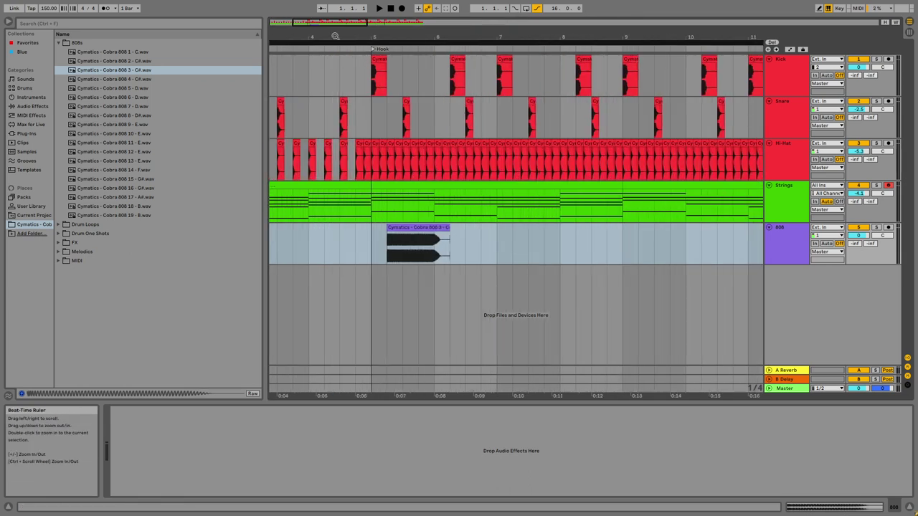
click(778, 241)
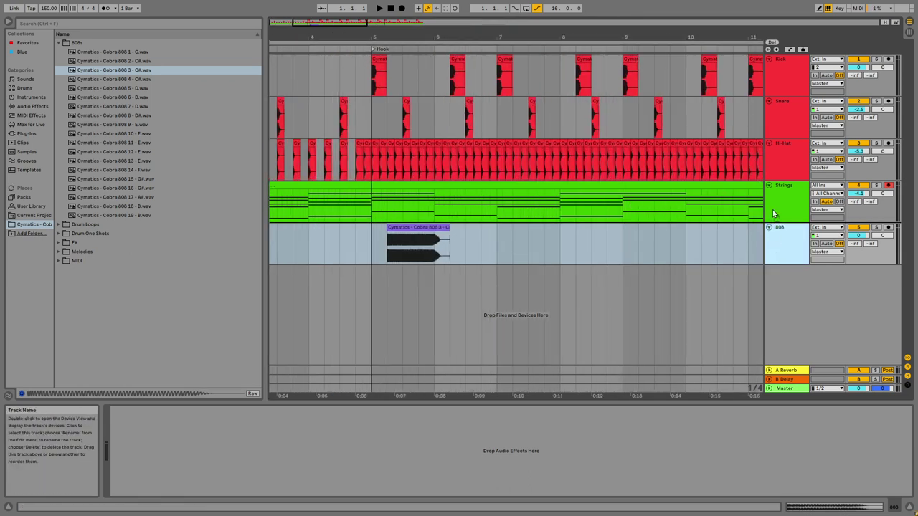
drag(772, 102, 773, 93)
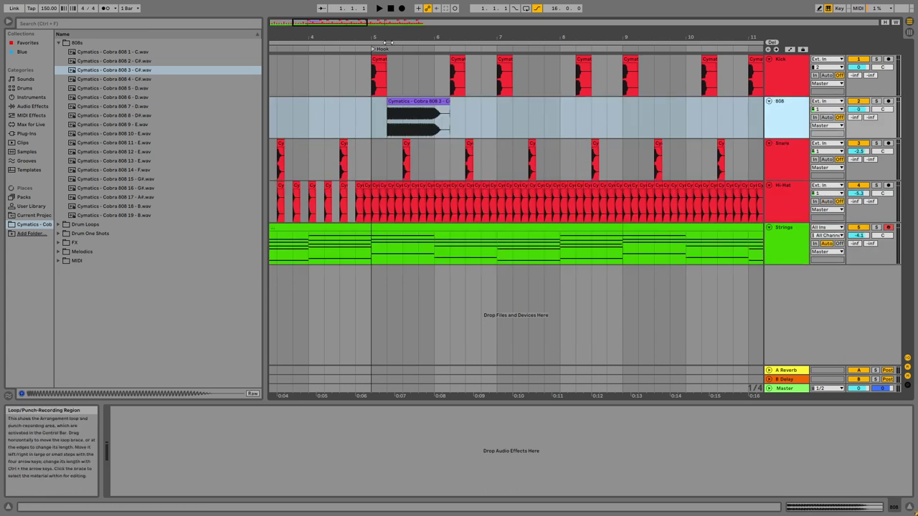
drag(387, 36, 395, 54)
click(529, 115)
drag(486, 102, 466, 102)
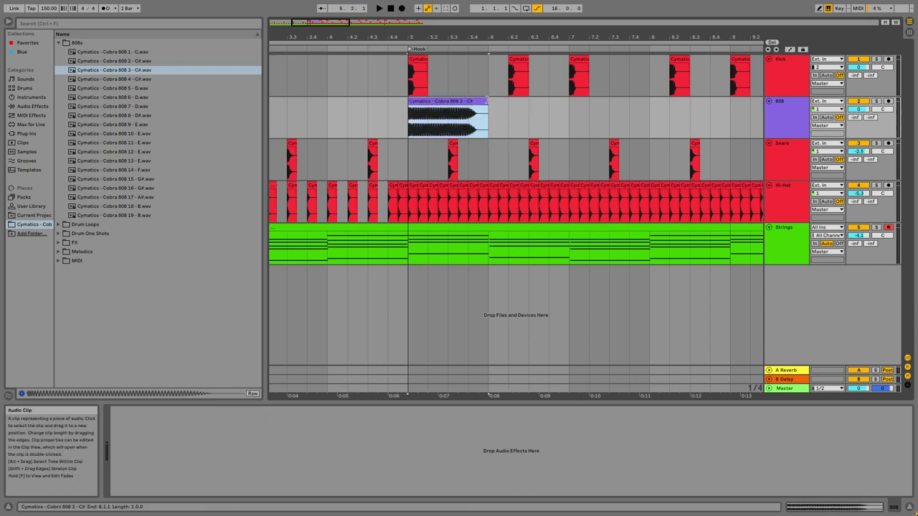
Step: Turn off Warp for the 808 clip and extend its end to the next kick at 6.2.1
double_click(483, 104)
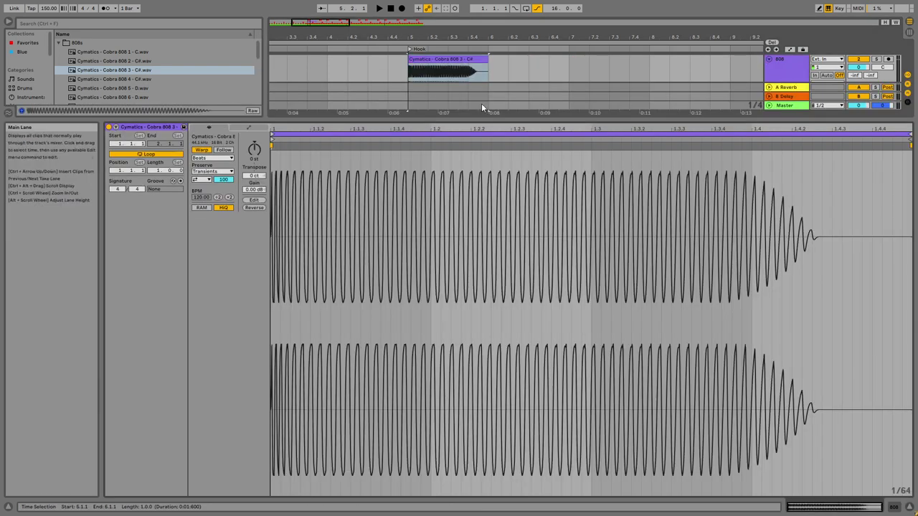
click(202, 149)
key(ctrl+alt+e)
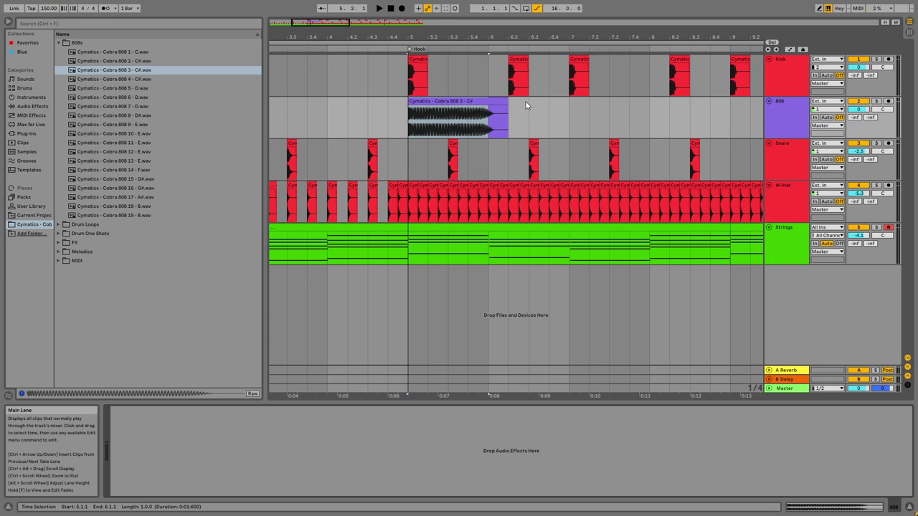
Step: Add a fade-out to the end of the 808 clip and duplicate the clip onto the kick at 6.2.1
click(514, 101)
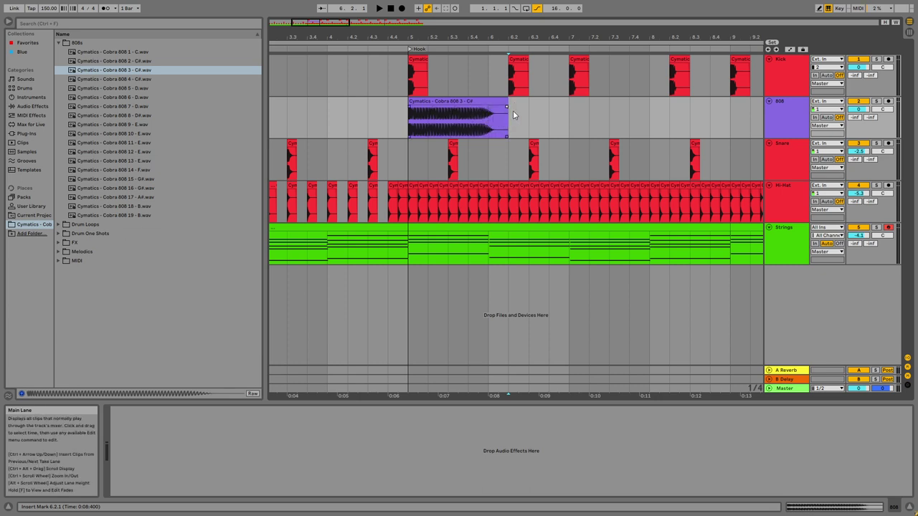
click(473, 101)
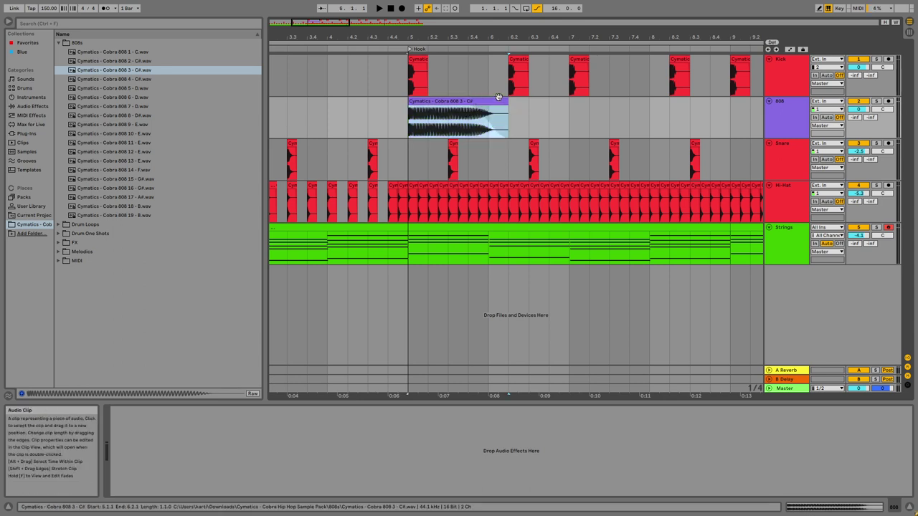
right_click(497, 99)
right_click(513, 107)
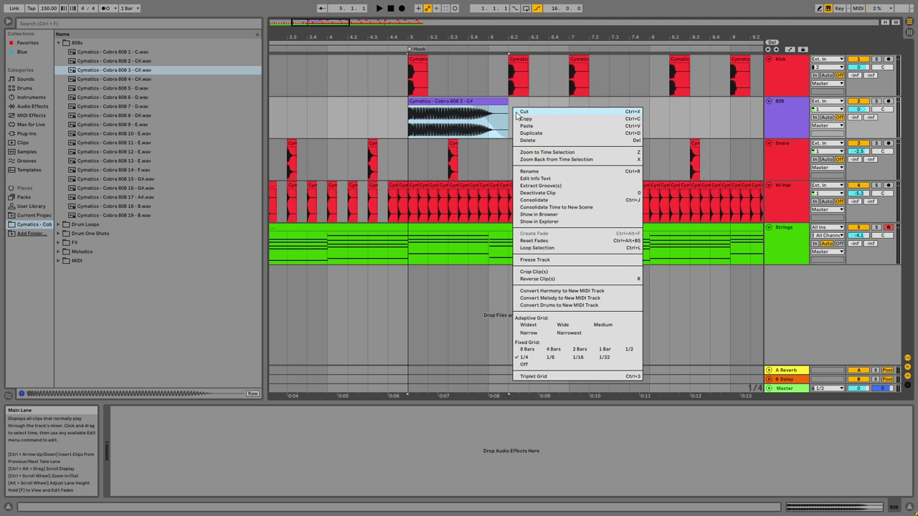
click(521, 105)
right_click(513, 107)
click(508, 116)
right_click(508, 115)
click(527, 135)
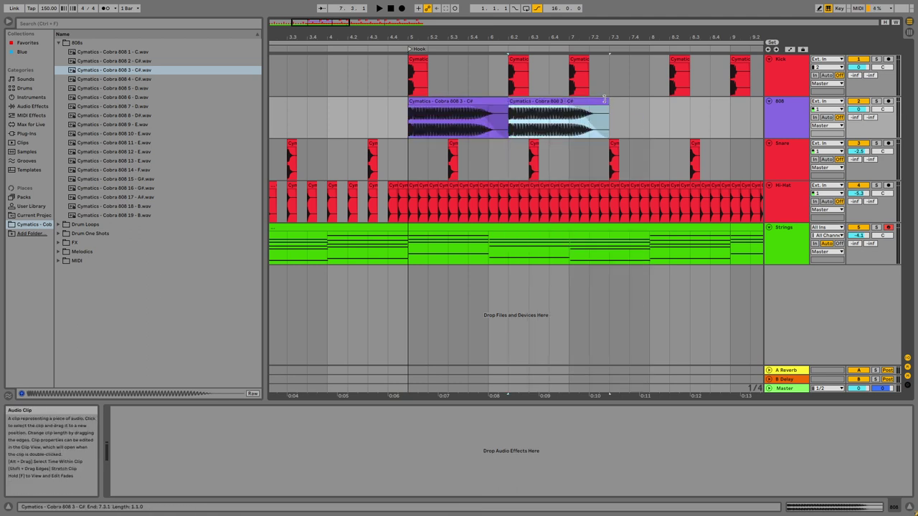
Step: Duplicate the 808 clips under the remaining Hook kicks, trimming each to the next kick and the last to 13.1.1
click(570, 115)
right_click(569, 106)
click(588, 124)
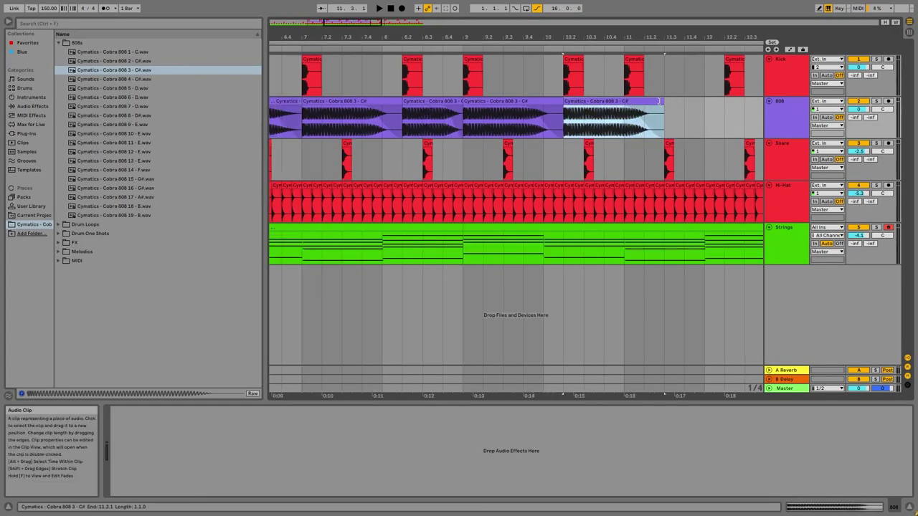
drag(665, 102, 626, 102)
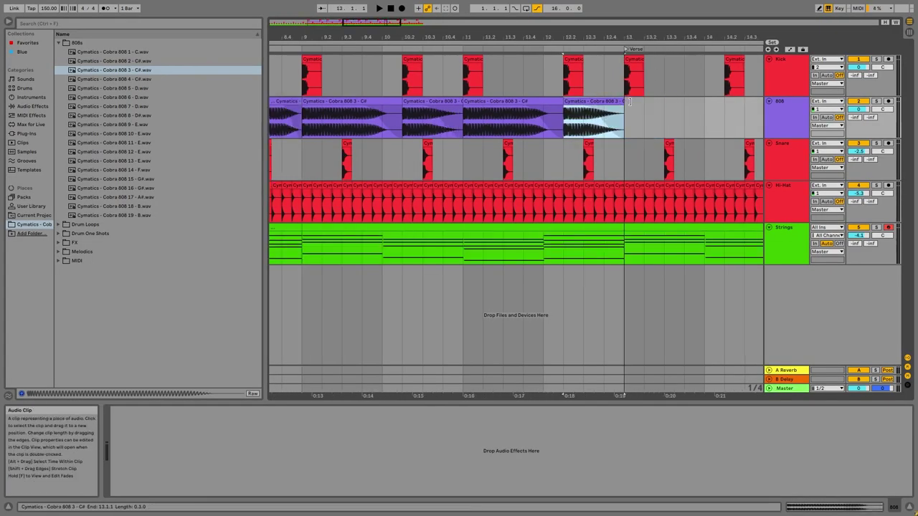
Step: Play the hook section and lower the 808 track's volume to -11.5 dB
scroll(445, 111, down, 5)
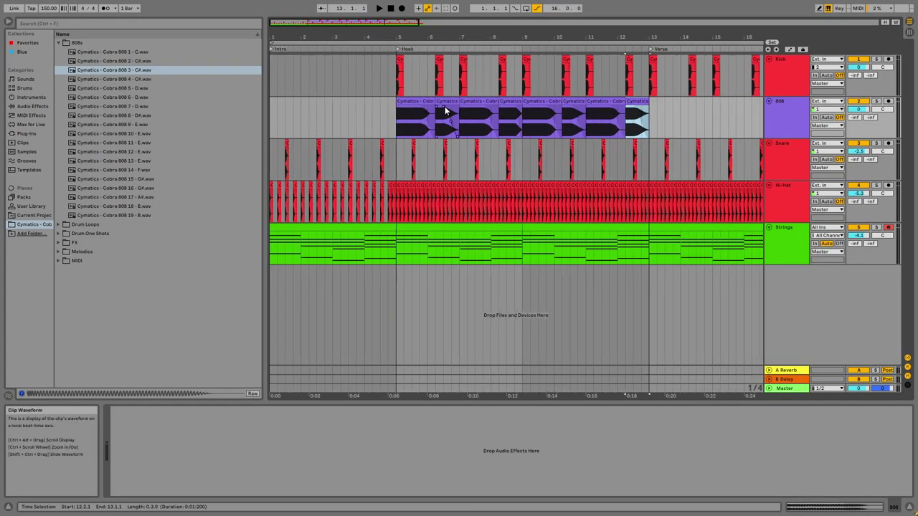
click(383, 49)
drag(897, 106, 865, 119)
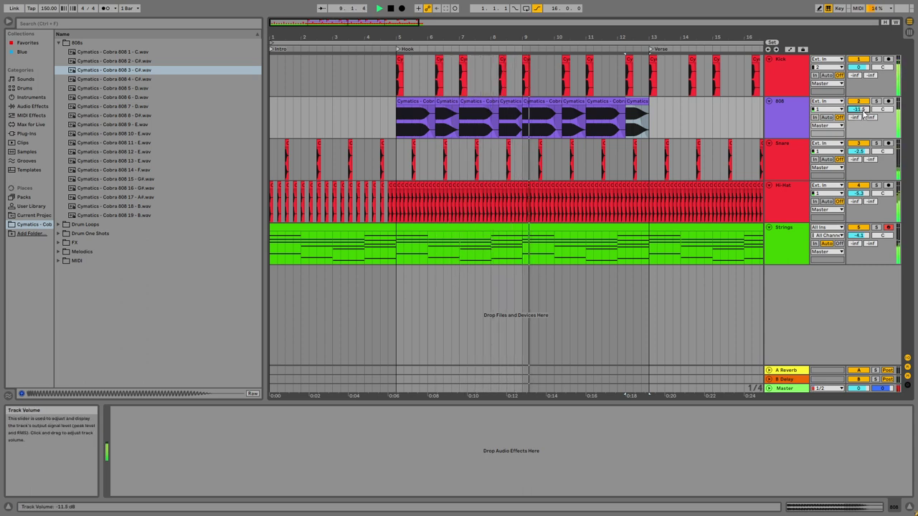
click(628, 87)
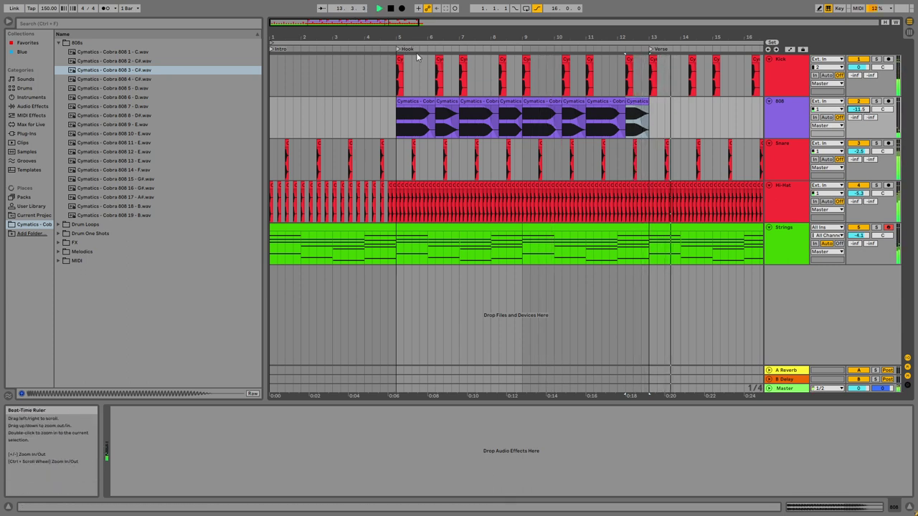
key(space)
Step: Set the arrangement grid to 1/8 and add fade-ins to the 808 clips in the hook
drag(393, 45, 393, 108)
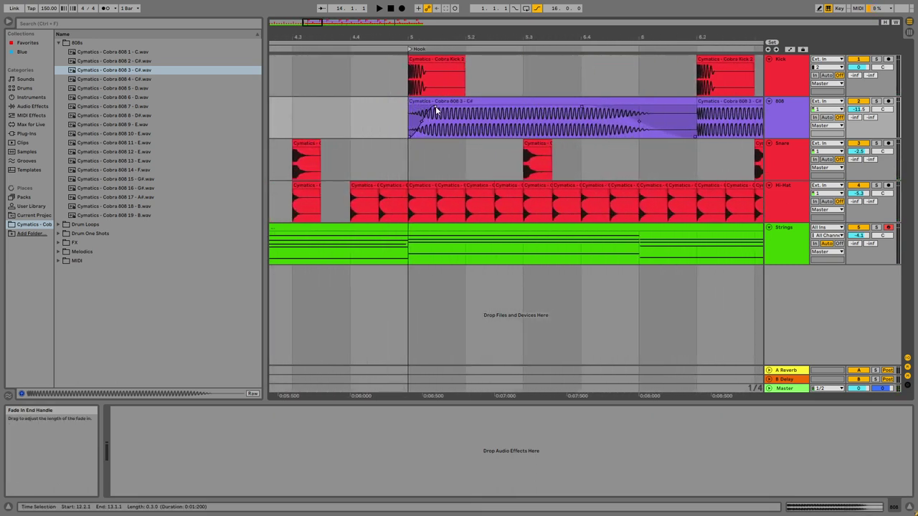
right_click(380, 122)
click(417, 230)
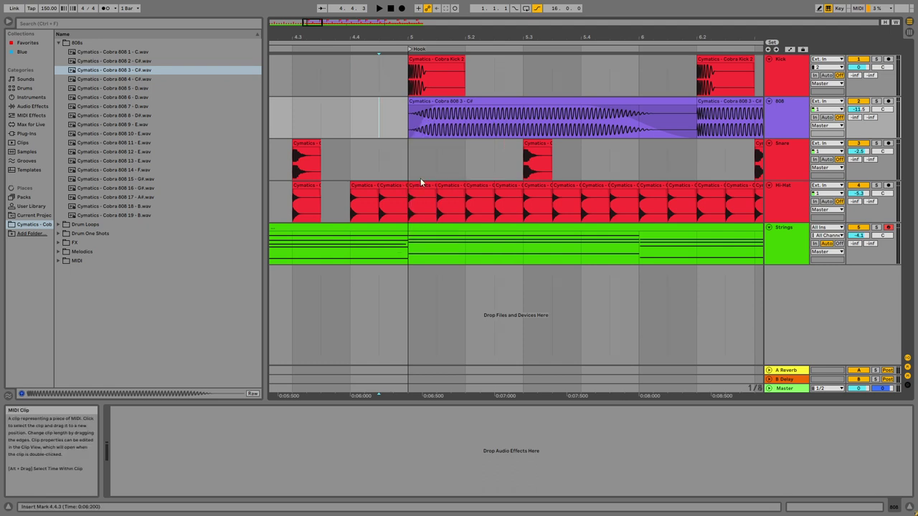
click(435, 112)
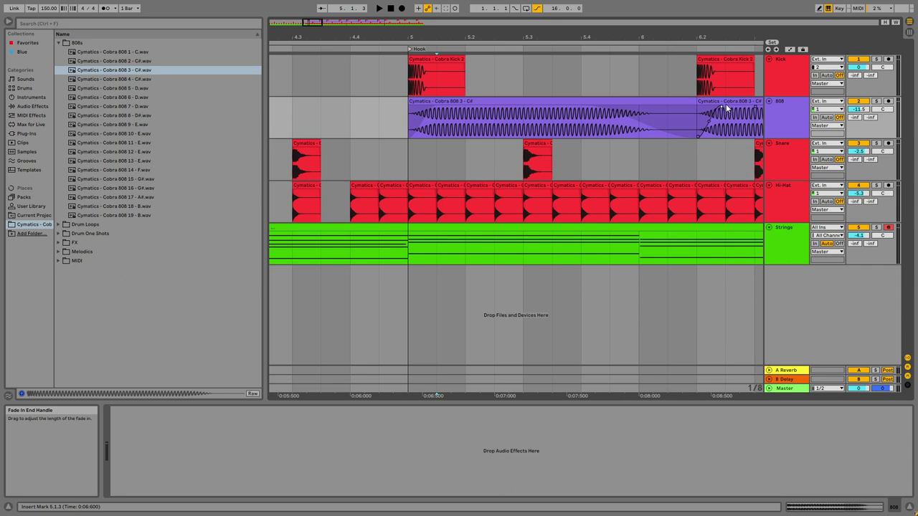
mouse_move(352, 37)
mouse_down()
mouse_move(352, 22)
mouse_move(355, 54)
mouse_up()
click(378, 116)
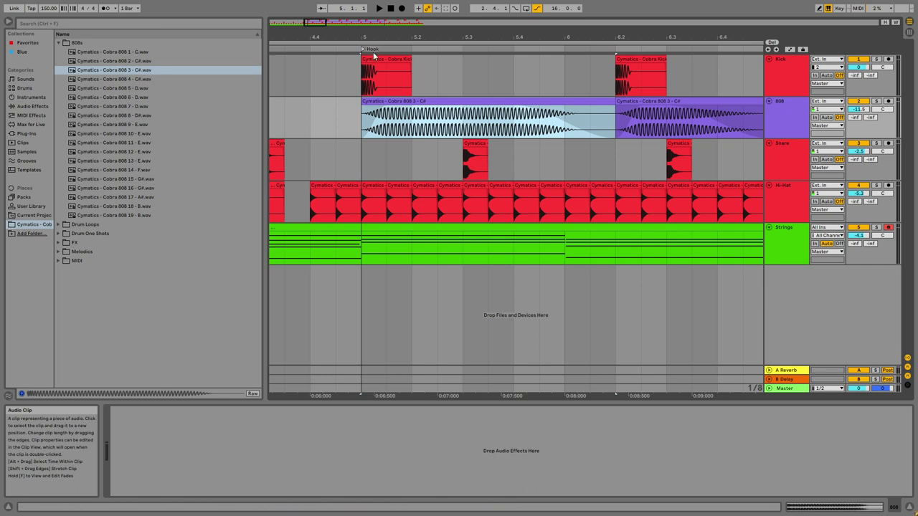
Step: Play the hook from bar 5 and set the 808 track's volume to -8.3 dB
key(space)
drag(469, 35, 406, 29)
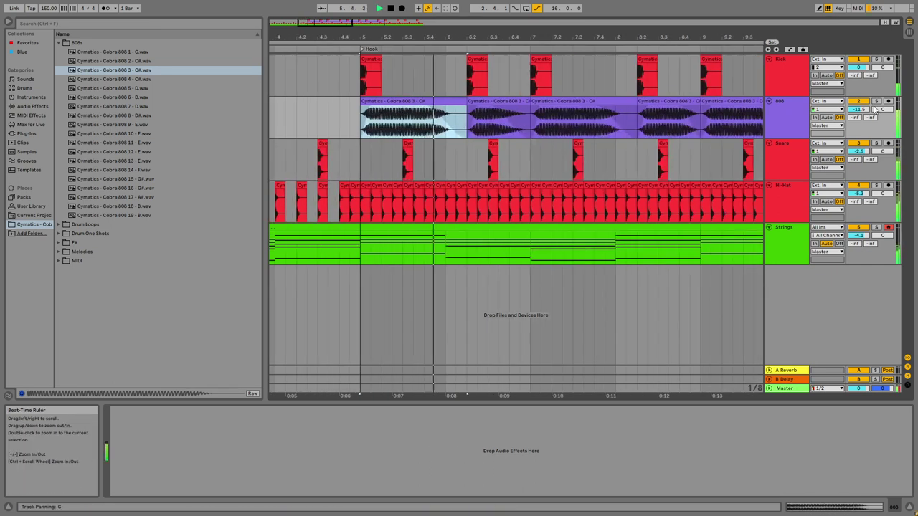
drag(861, 115, 863, 110)
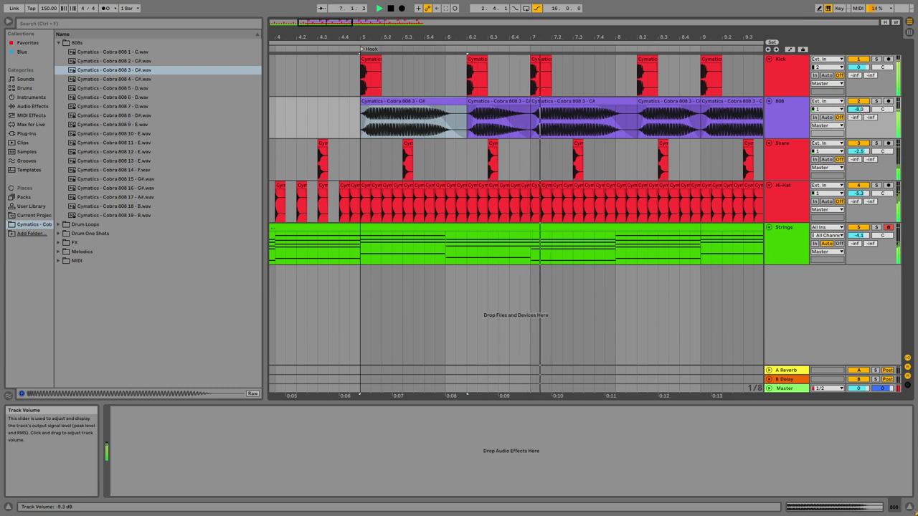
drag(294, 36, 294, 30)
drag(566, 34, 566, 28)
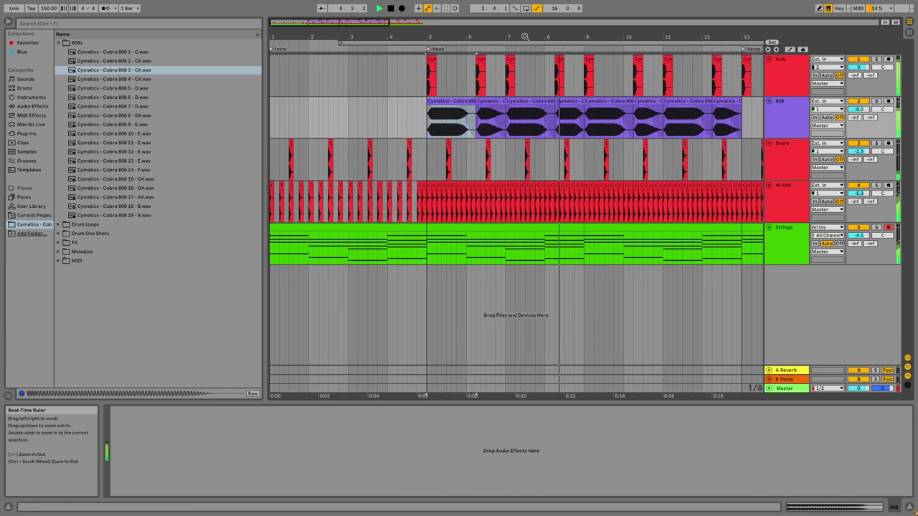
key(space)
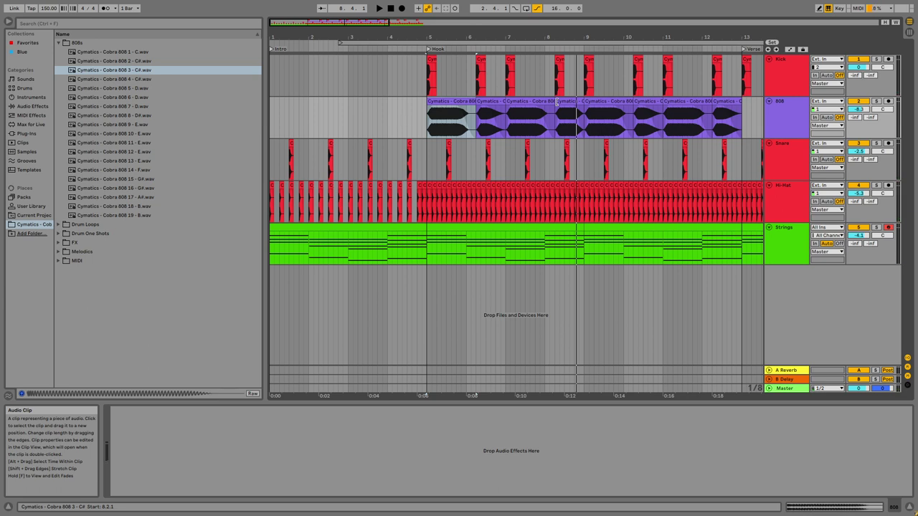
Step: Shorten the 808 clip that starts at 8.2 so that it ends at 8.4
double_click(567, 101)
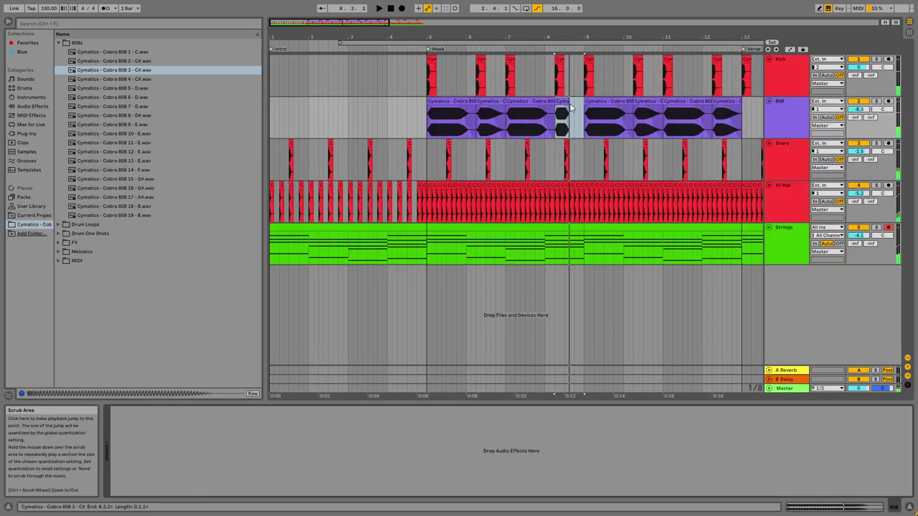
click(566, 101)
drag(565, 103, 584, 103)
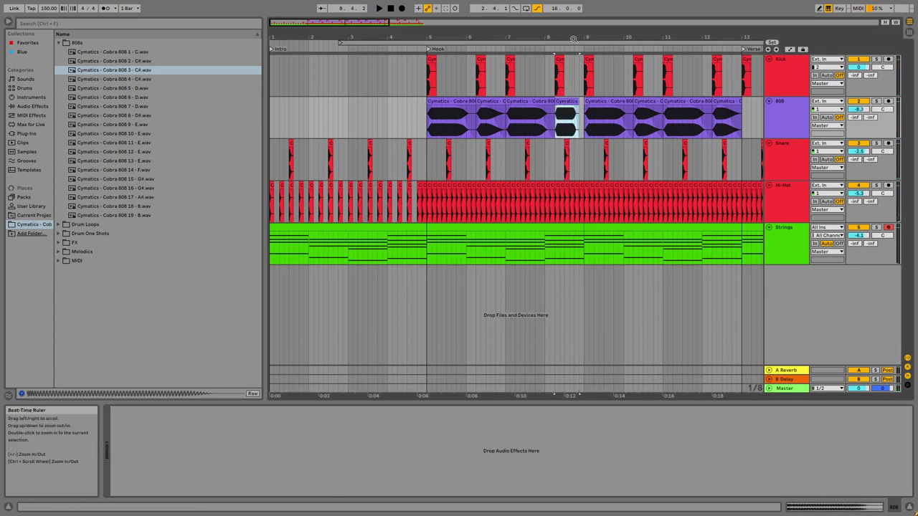
key(plus)
drag(585, 101, 577, 101)
Step: Add a short kick and a short 808 hit at 8.4, copied from the clips at 8.2
click(531, 76)
key(ctrl+s)
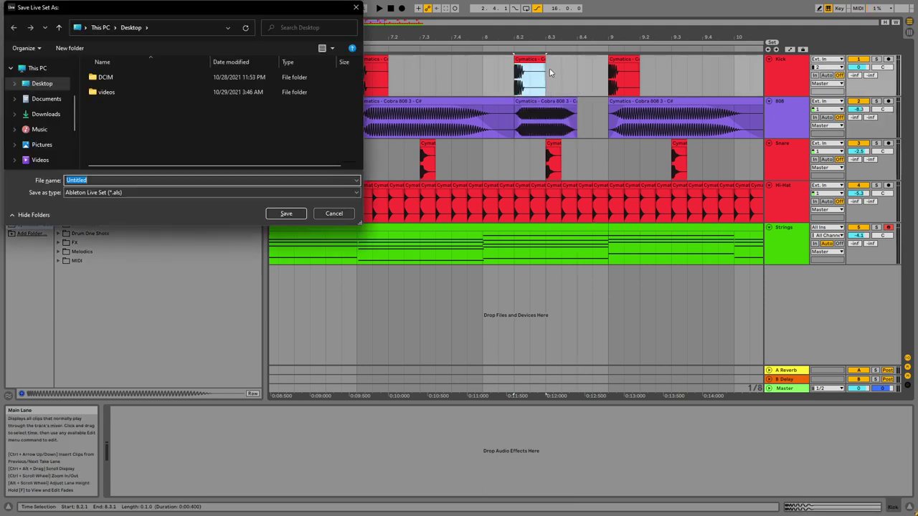
click(354, 213)
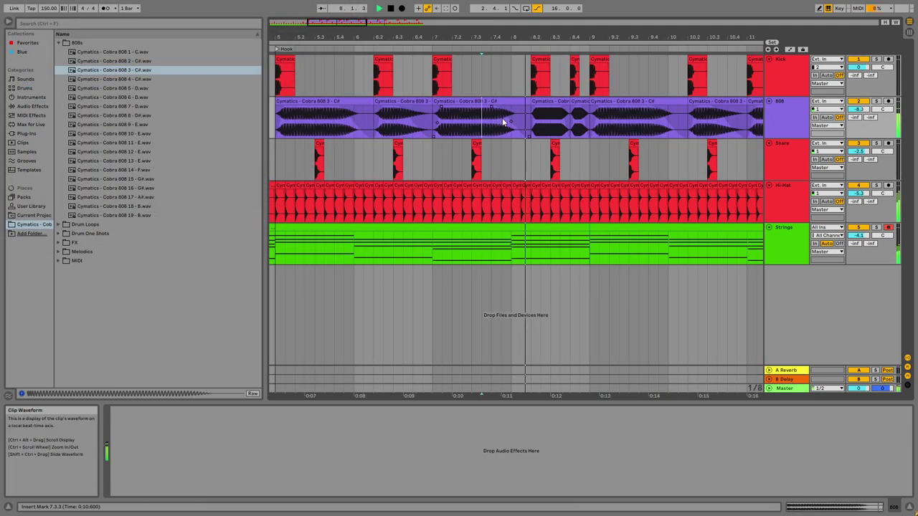
Step: Transpose the short 808 clip at 8.4 up by 12 semitones
double_click(550, 115)
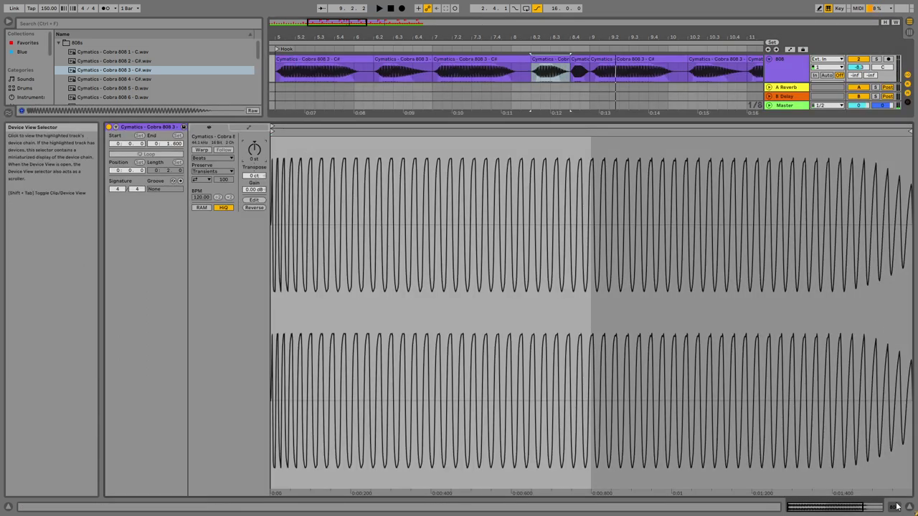
key(shift+Tab)
double_click(579, 115)
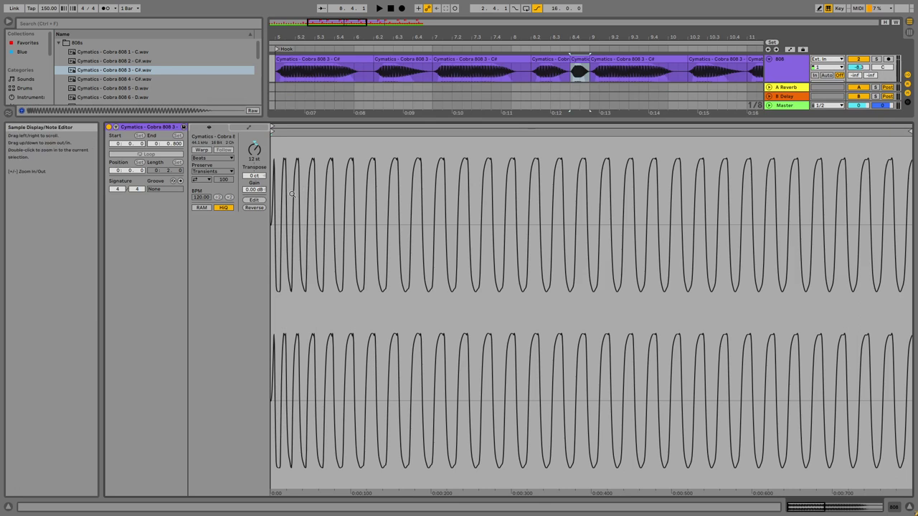
key(shift+Tab)
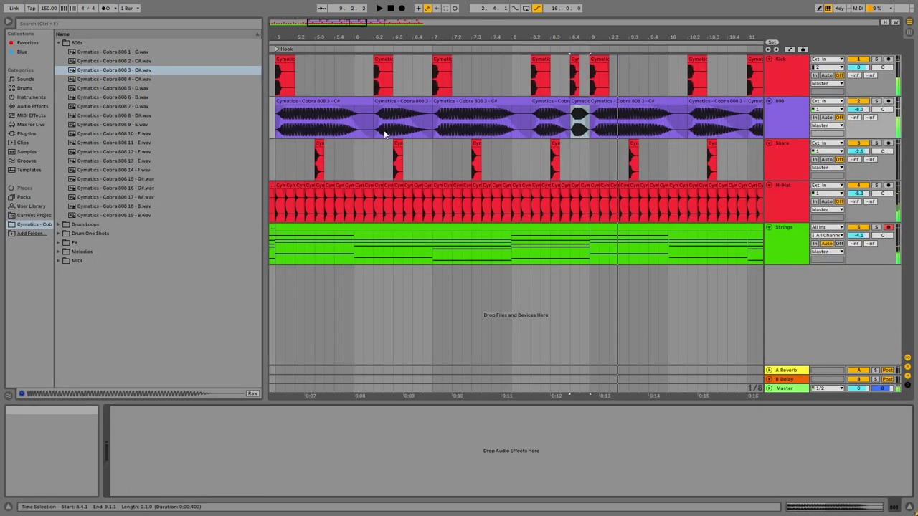
Step: Play the hook from bar 5 to audition the 808 pattern with the extra hit
click(340, 117)
click(292, 100)
key(space)
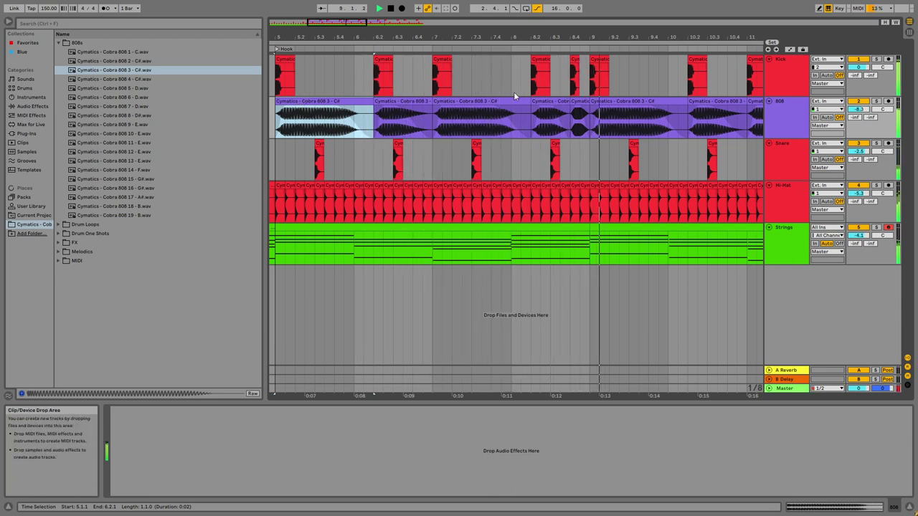
Step: Shorten the fade-out of the 808 clip that starts at 8.2 and play back the hook
drag(535, 35, 416, 113)
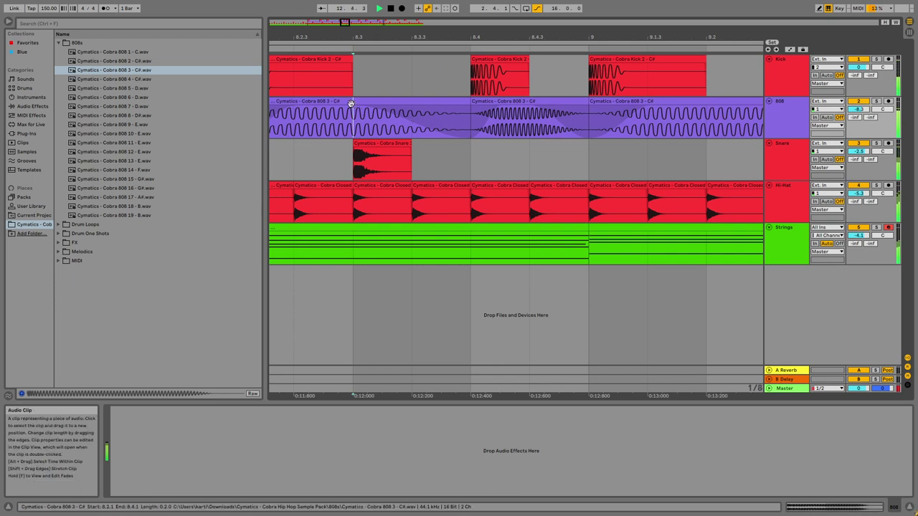
drag(358, 108, 446, 114)
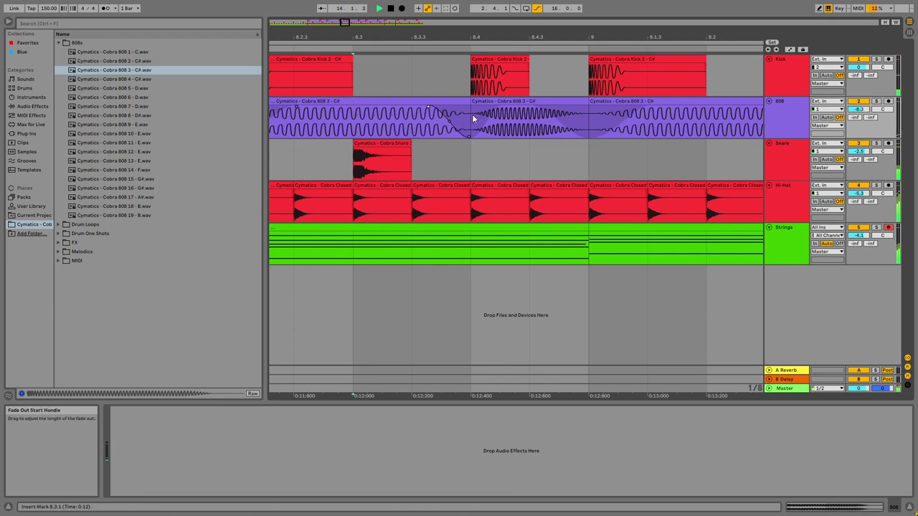
drag(433, 51, 433, 15)
click(435, 48)
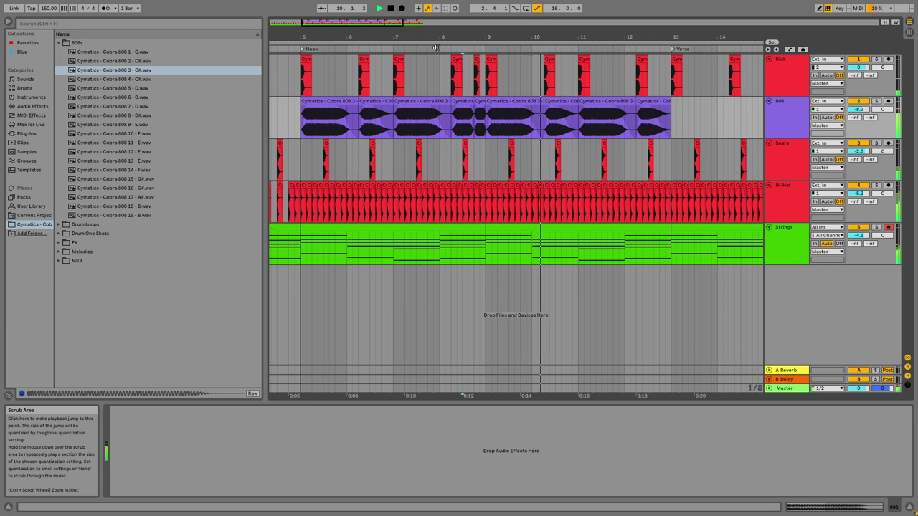
key(space)
key(minus)
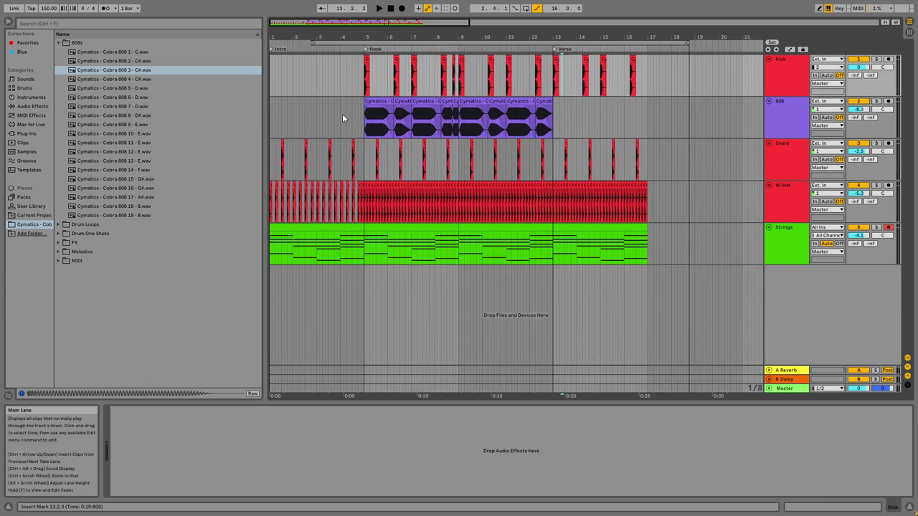
Step: Set the grid to 1/16 and split the hi-hat beat at 5.2.3 into two sixteenth-note hits
drag(349, 115, 364, 115)
drag(380, 39, 370, 61)
click(340, 185)
key(ctrl+1)
drag(338, 205, 345, 205)
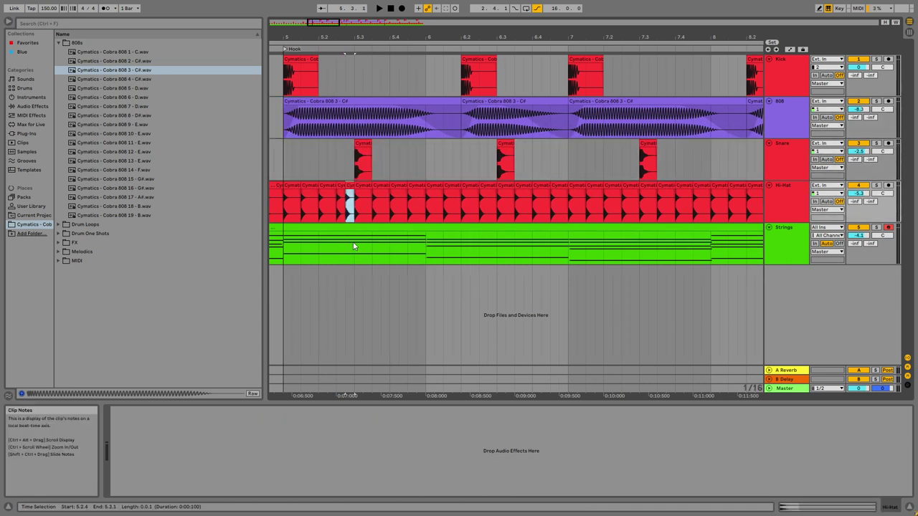
Step: Play from bar 5 and fill 6.2.1 to 6.3.1 with sixteenth-note hi-hat hits
click(294, 185)
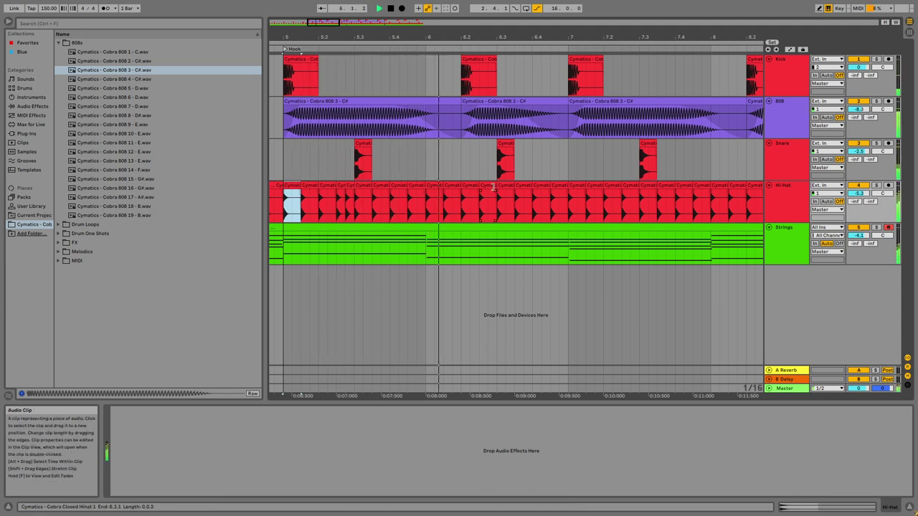
key(space)
drag(463, 194, 472, 191)
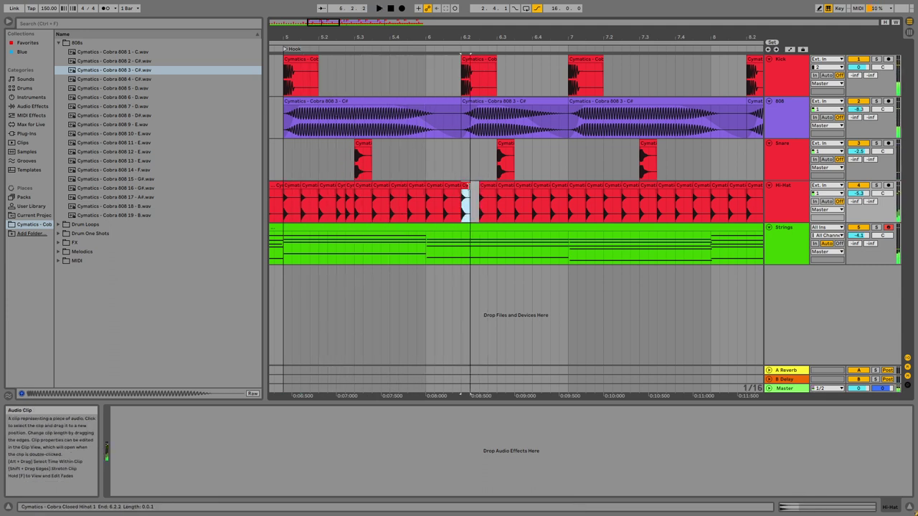
click(471, 189)
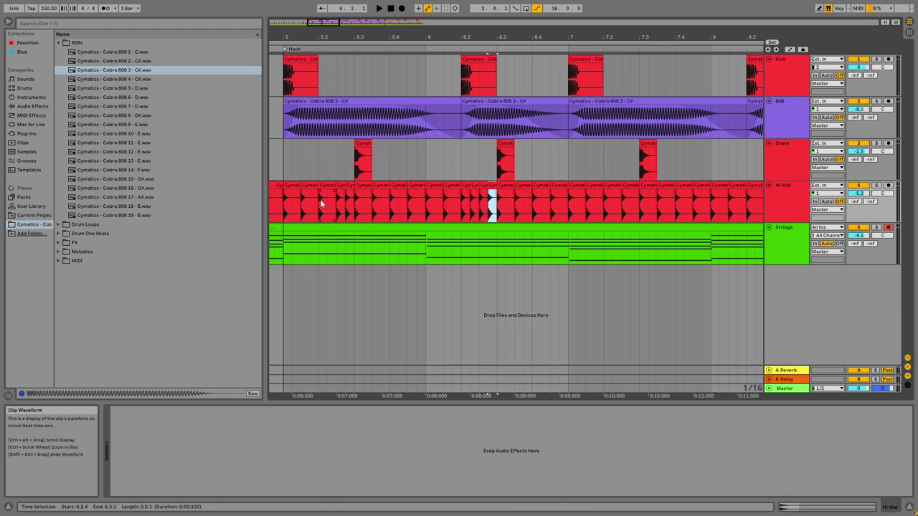
Step: Play the hook again and fill 8.2.1 to 8.3.1 with sixteenth-note hi-hat hits
click(293, 189)
key(space)
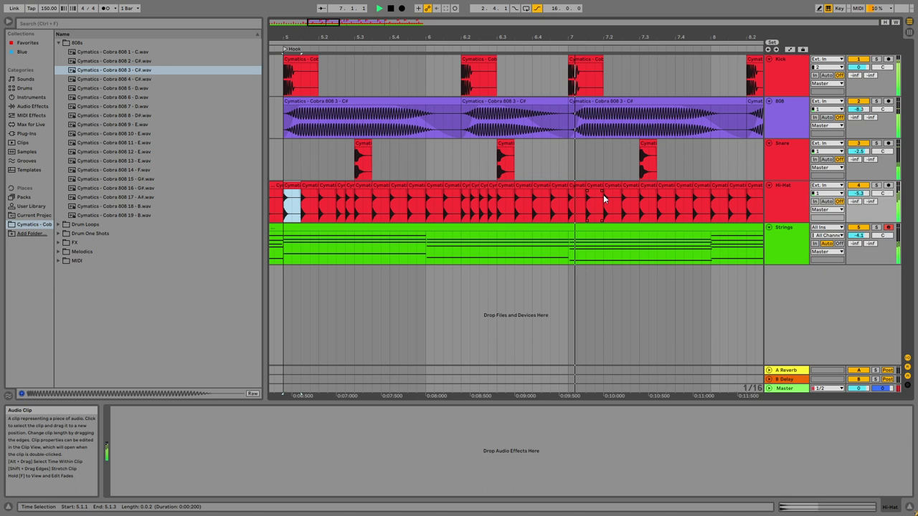
scroll(632, 129, down, 1)
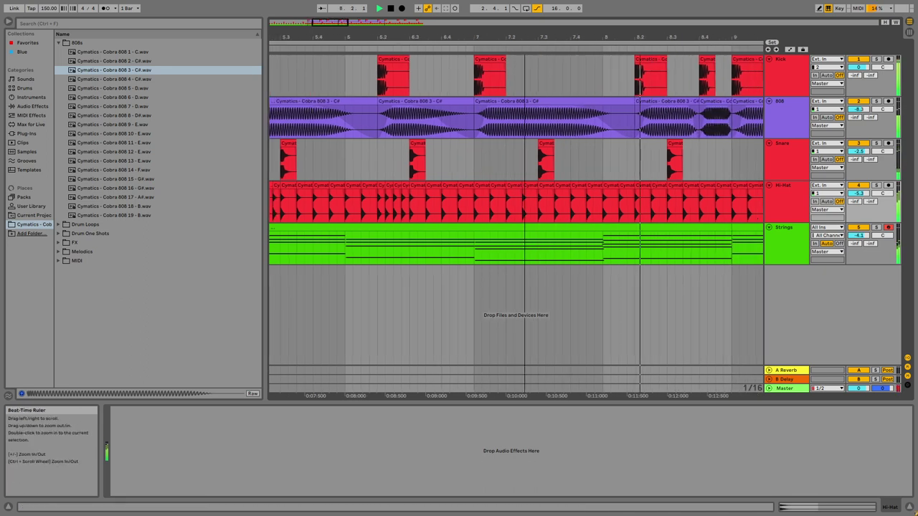
drag(636, 198, 654, 199)
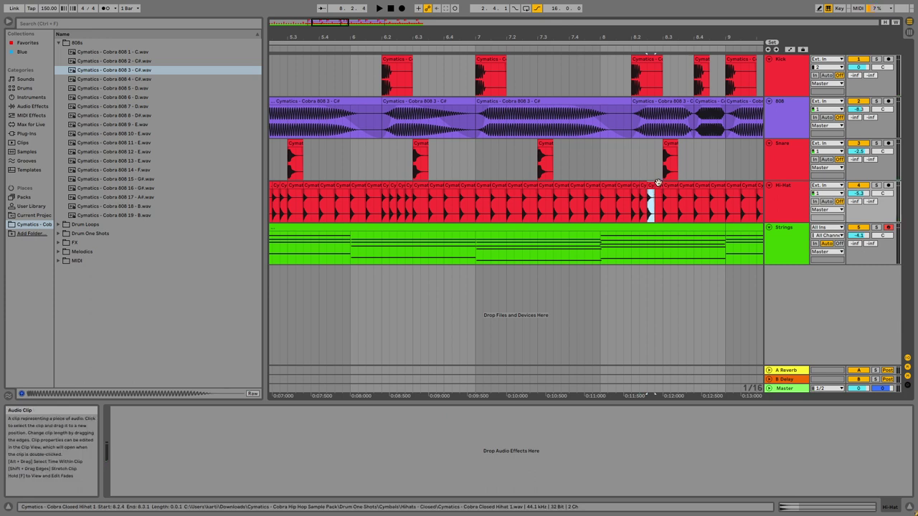
Step: Delete the hi-hat clip at 7.2.3 to leave a gap before the snare
click(652, 185)
drag(652, 186, 528, 187)
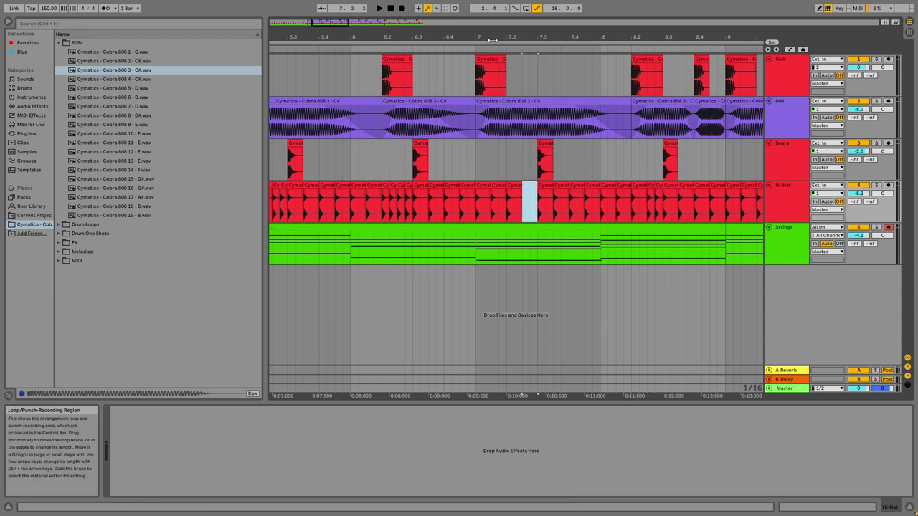
drag(502, 36, 502, 31)
Step: Play the hook from bar 5, and delete all hi-hat clips from 9.1.1 to the end of the track
drag(540, 188, 300, 188)
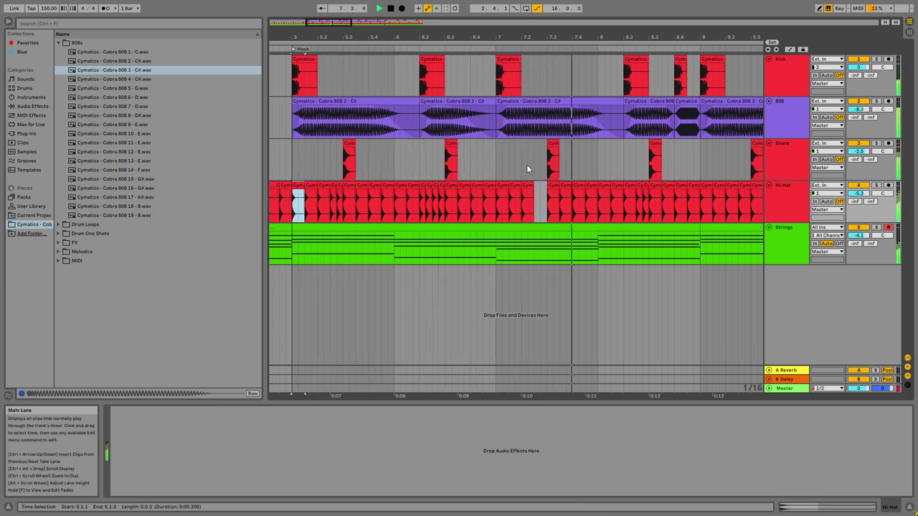
scroll(671, 136, down, 3)
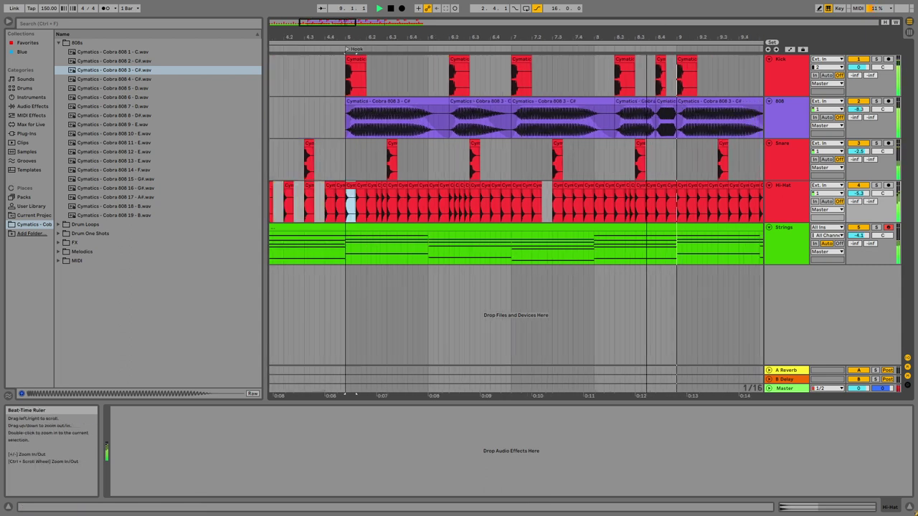
click(662, 185)
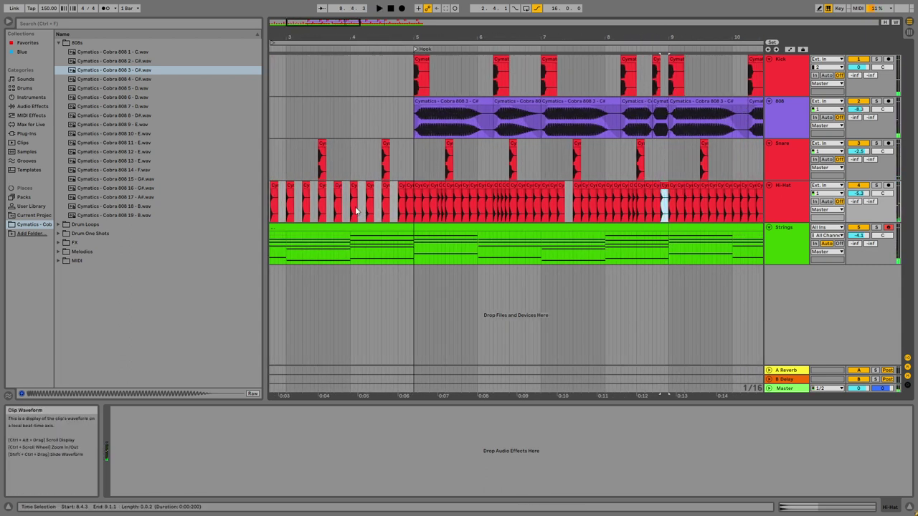
scroll(632, 72, down, 5)
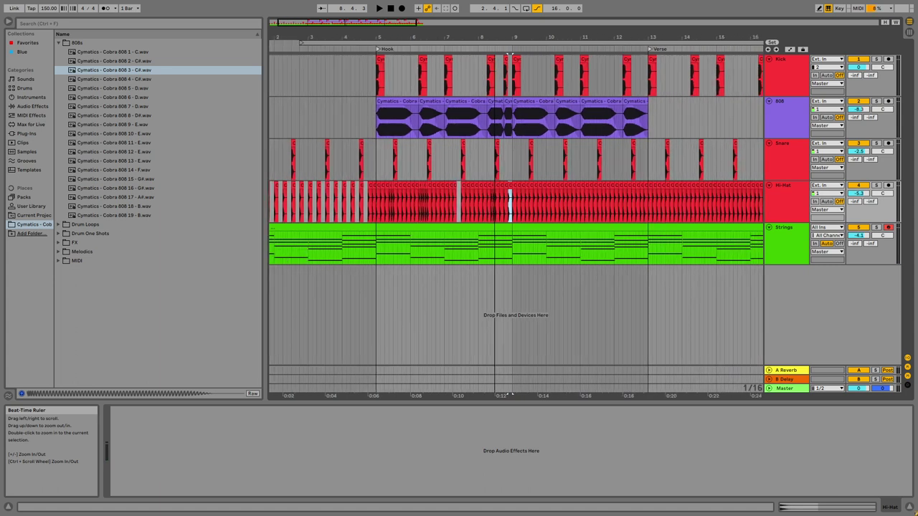
click(461, 203)
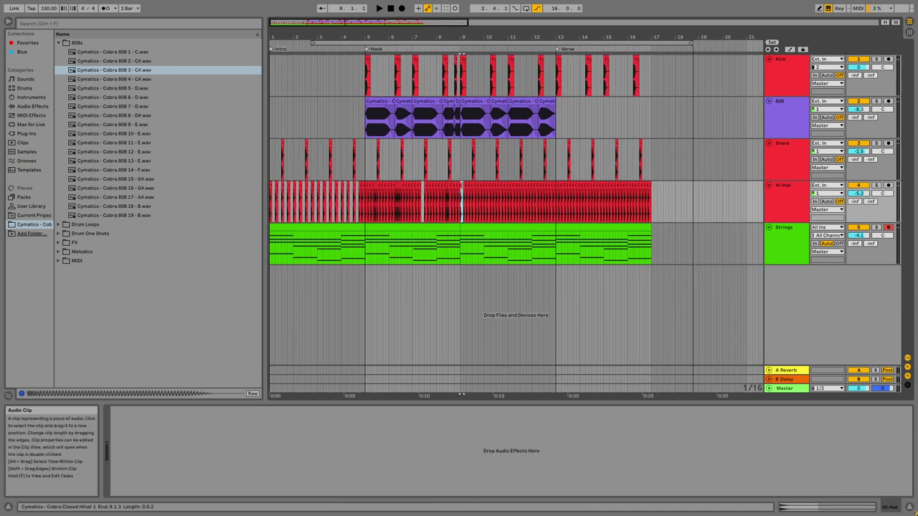
shift+click(648, 182)
key(Delete)
drag(408, 38, 638, 163)
click(640, 173)
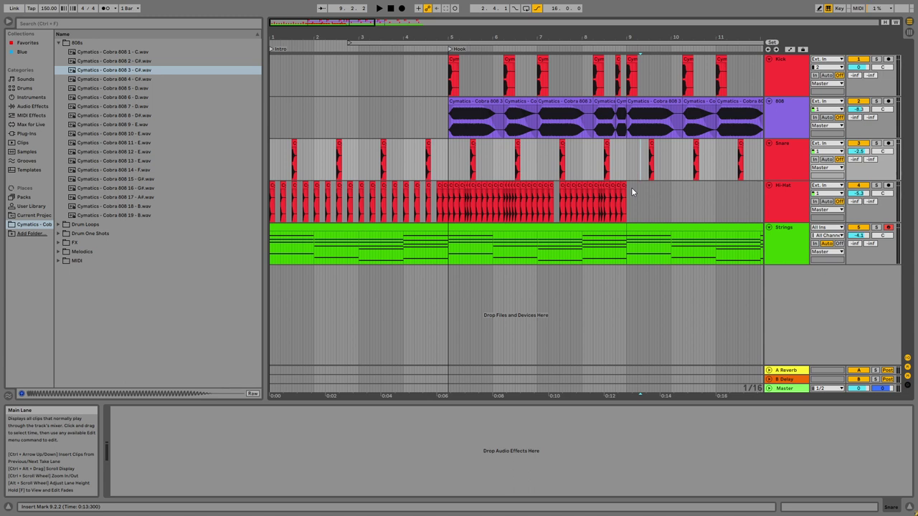
click(452, 190)
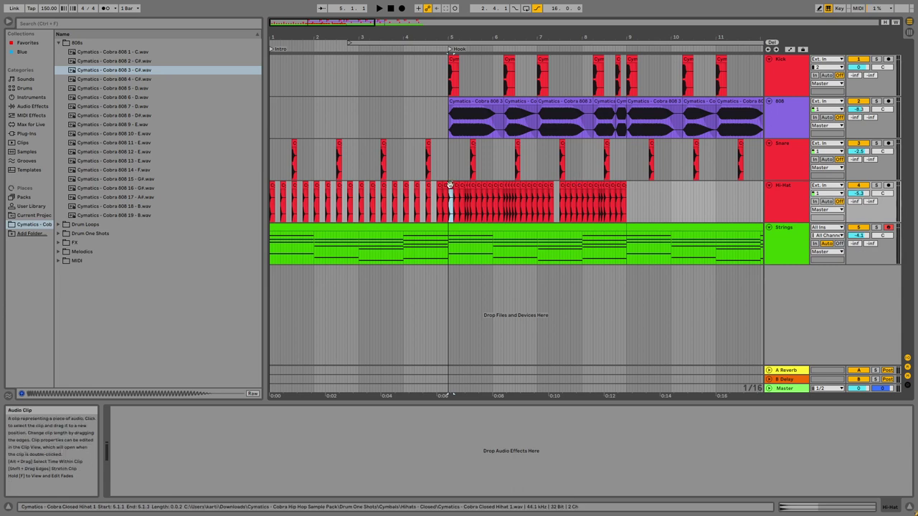
shift+click(624, 187)
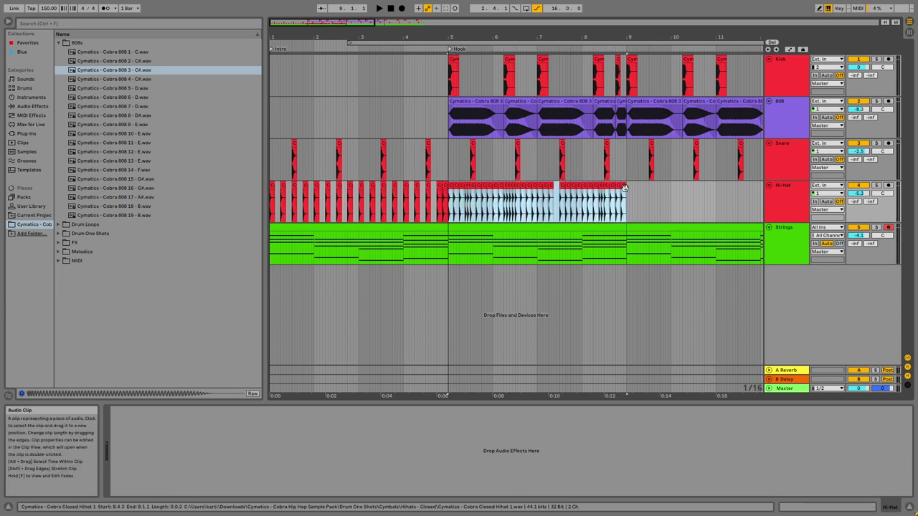
click(449, 186)
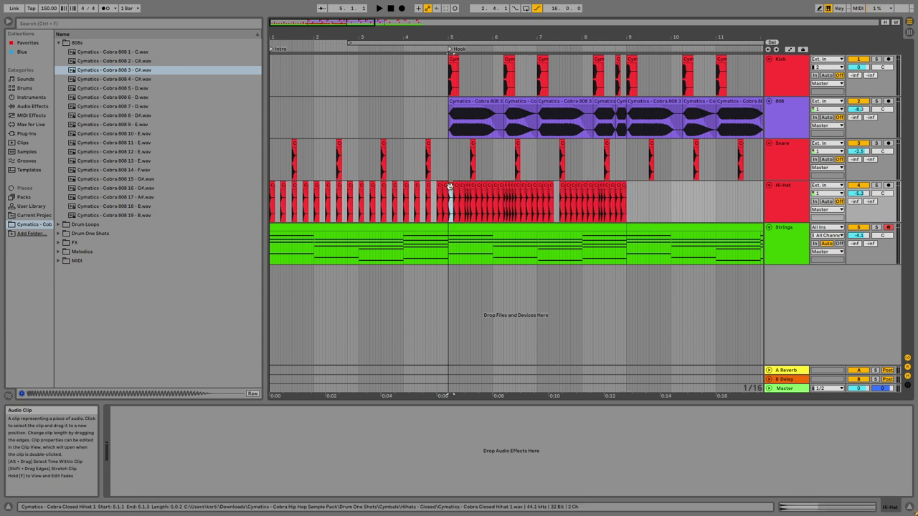
shift+click(622, 187)
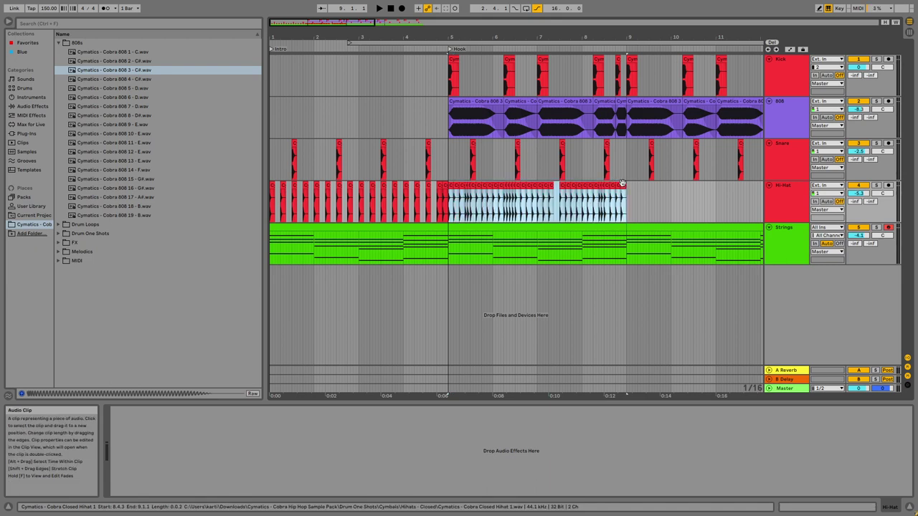
shift+click(621, 119)
shift+click(616, 74)
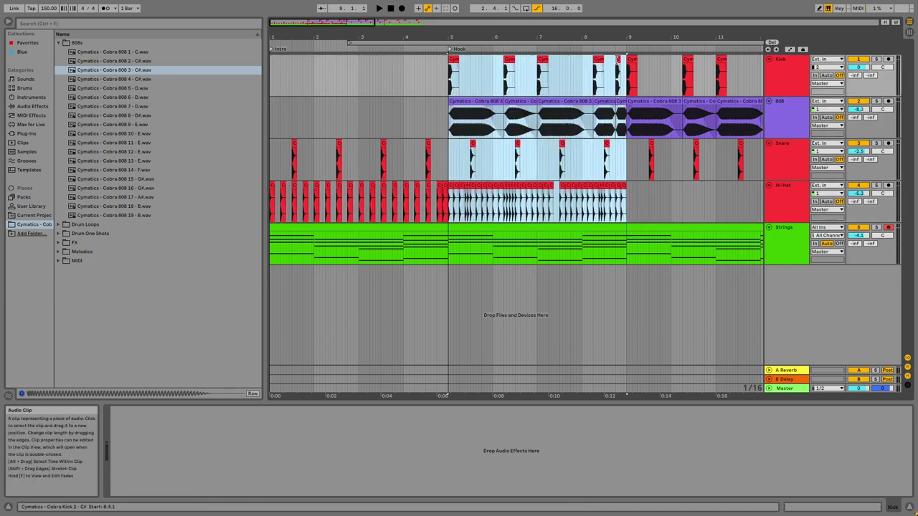
click(624, 201)
Step: Duplicate the hi-hat pattern from bars 5 to 9 three times so it runs up to bar 21
mouse_move(637, 190)
mouse_down()
mouse_move(482, 192)
mouse_move(635, 184)
mouse_up()
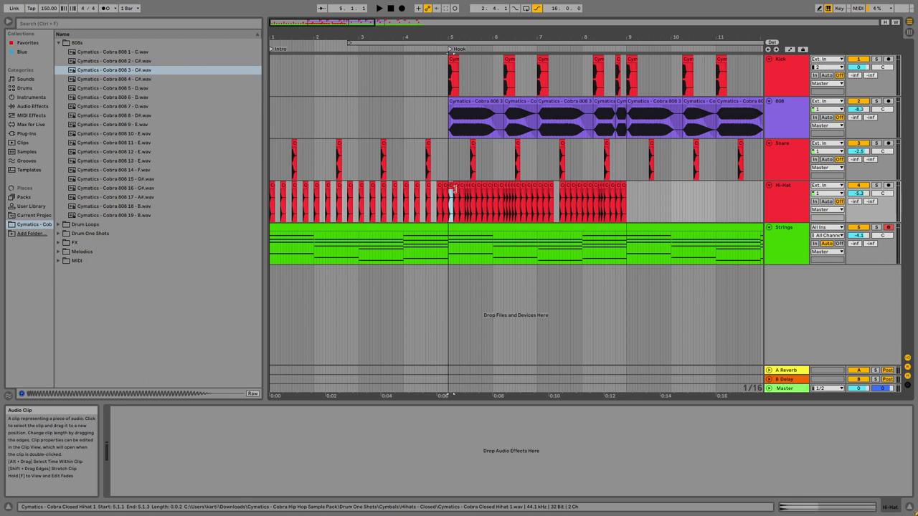
shift+click(623, 188)
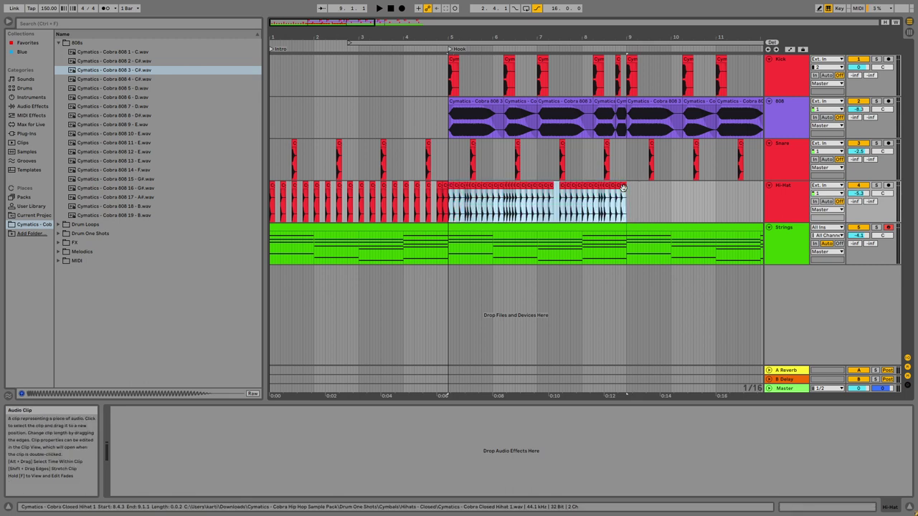
key(ctrl+d)
key(ctrl+d)
key(ctrl+d)
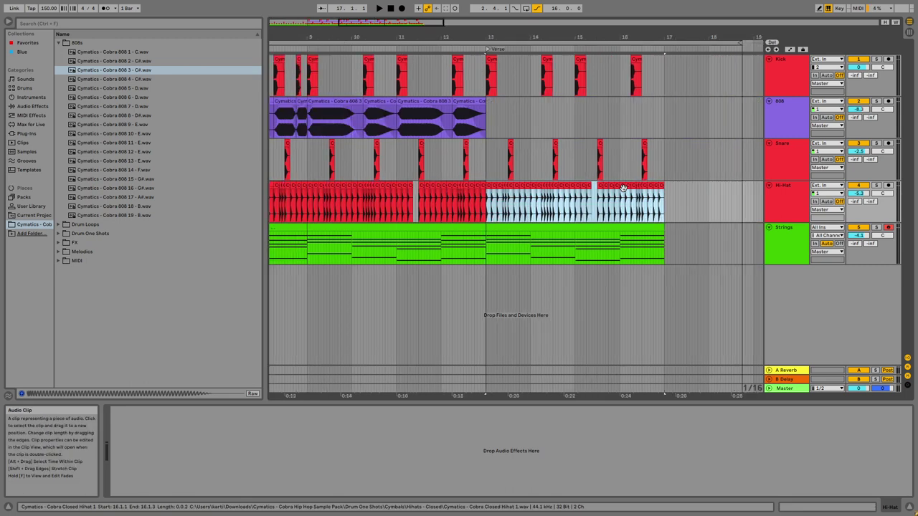
key(minus)
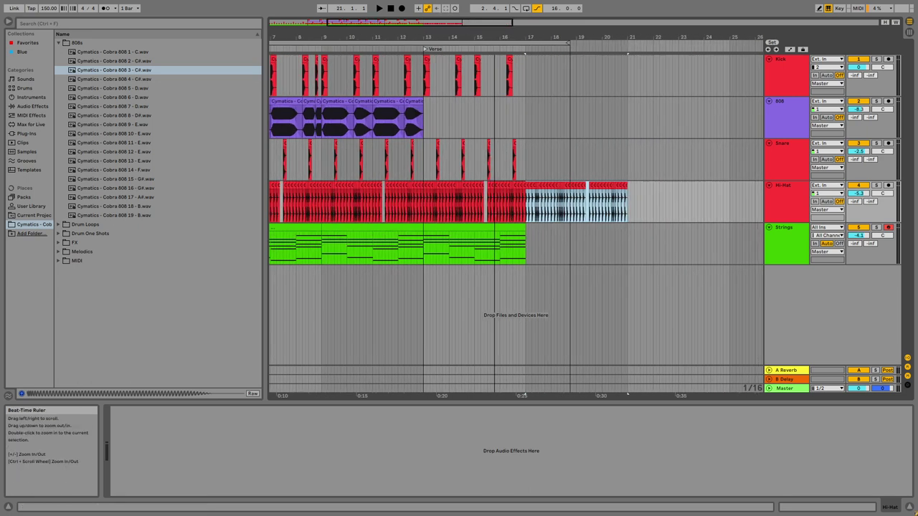
Step: Duplicate the 13.1.1 to 17.1.1 section from the Kick through the Strings track into the following four bars
click(515, 228)
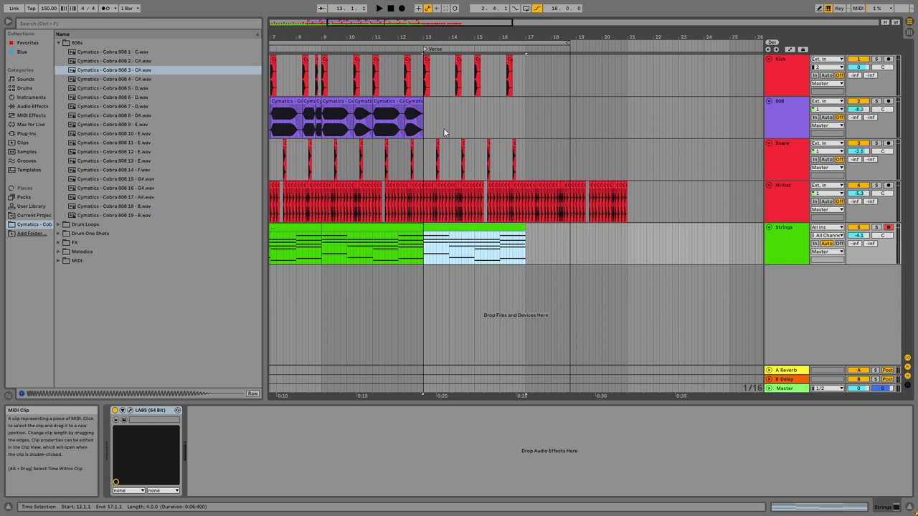
shift+click(425, 59)
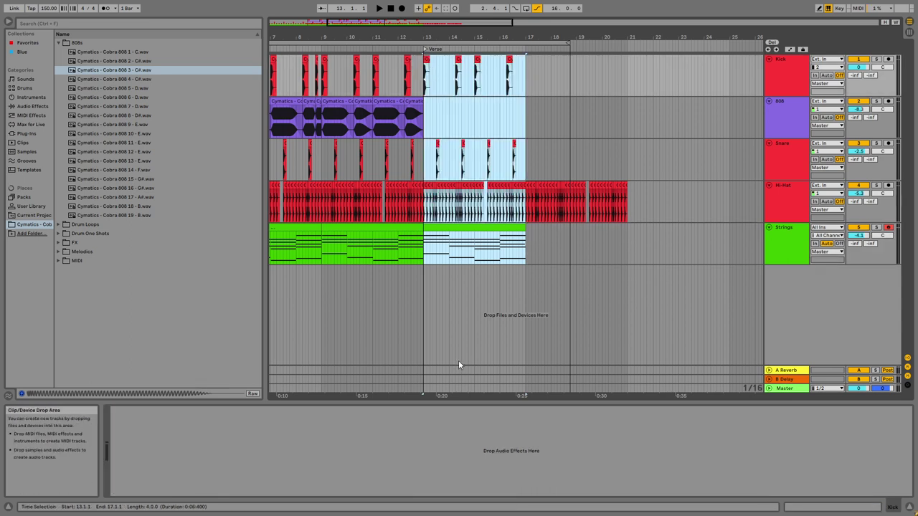
key(ctrl+d)
click(346, 52)
key(ctrl+s)
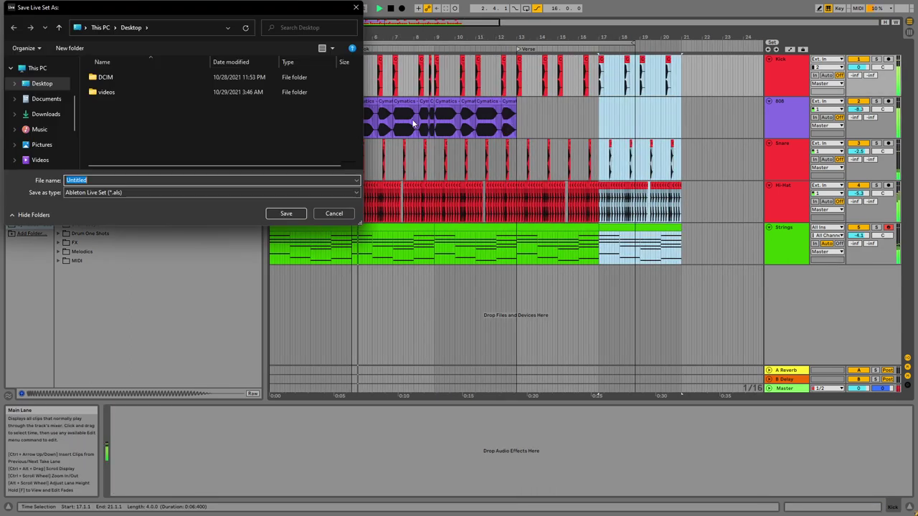
click(336, 213)
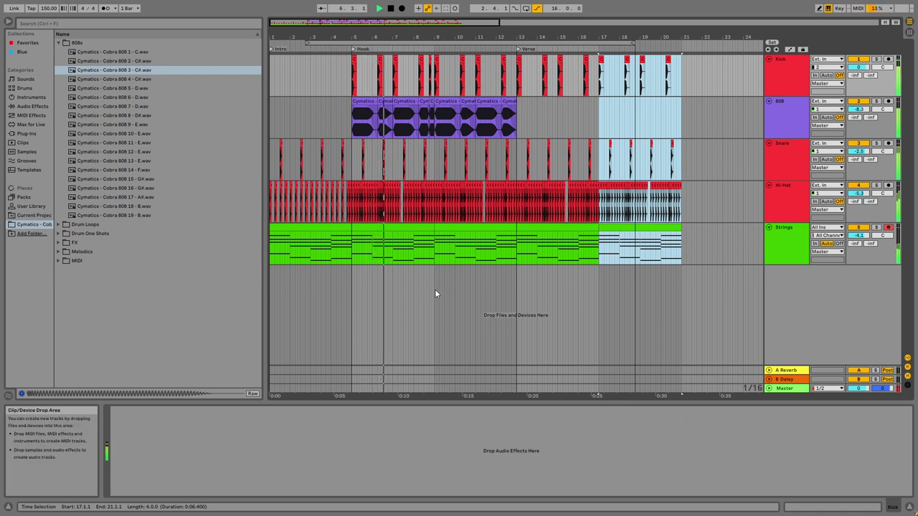
Step: Duplicate the hook's 808 clips from bars 5 to 13 into the verse, filling bars 13 to 21
click(515, 244)
click(513, 101)
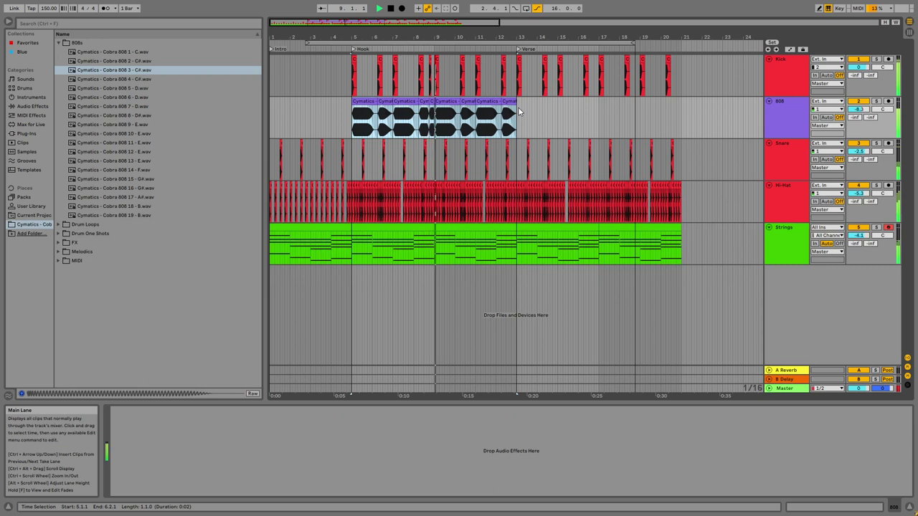
key(ctrl+d)
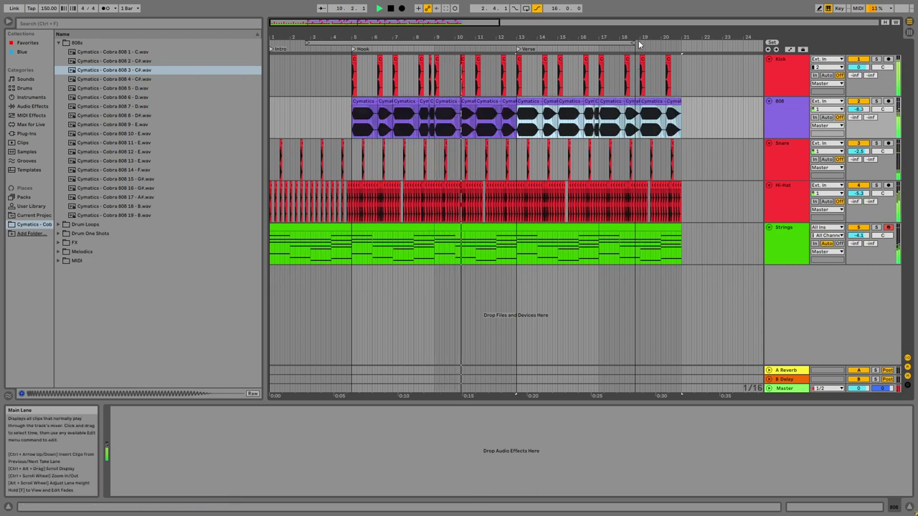
Step: Extend the end of the loop region to bar 21, keeping its start at 2.4.1
drag(633, 43, 680, 43)
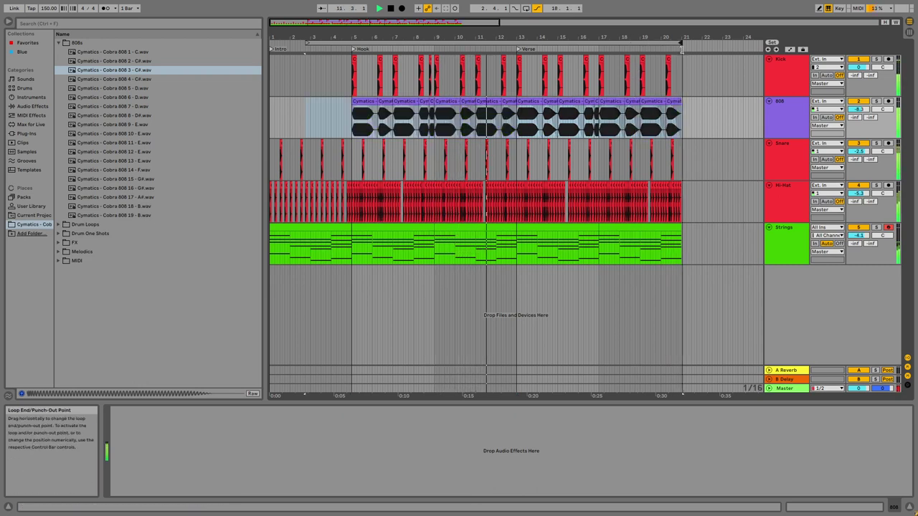
drag(340, 39, 334, 40)
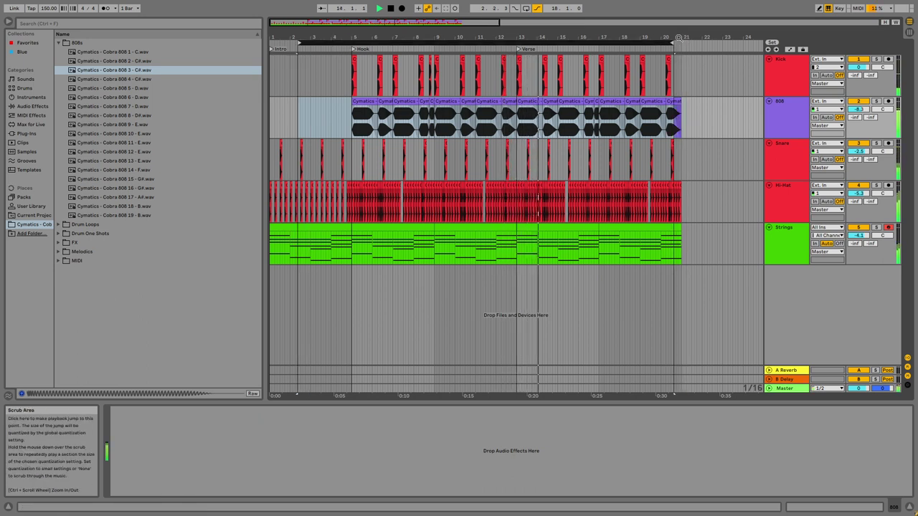
drag(564, 48, 570, 47)
drag(674, 43, 676, 43)
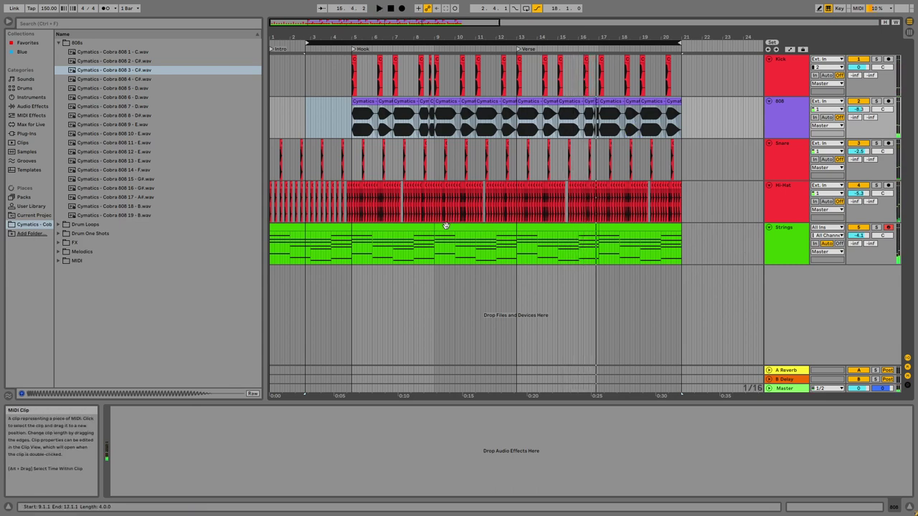
Step: Split the 808 hit at 16.4.1 into two eighth notes by duplicating its first half to 16.4.3
drag(592, 38, 592, 69)
mouse_move(555, 115)
mouse_down()
mouse_move(594, 115)
mouse_move(572, 115)
mouse_up()
key(ctrl+d)
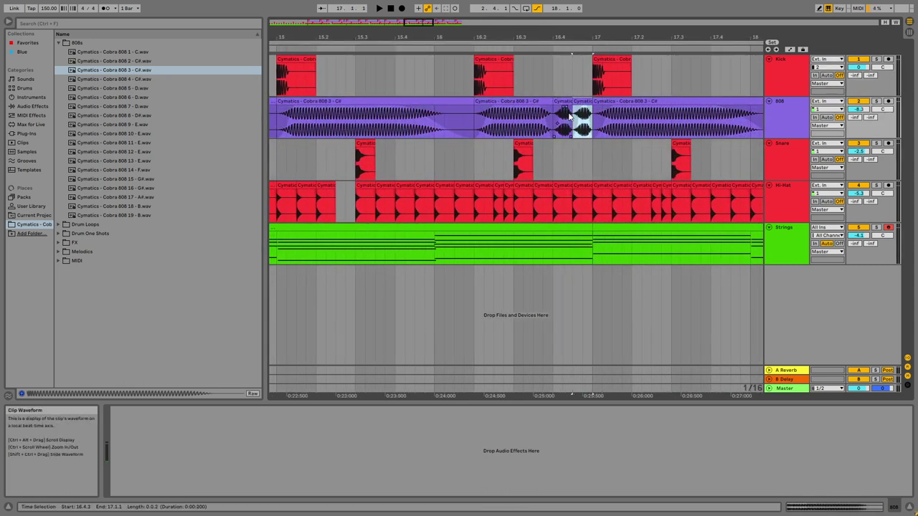
Step: Set the transposition of the 808 clip at 16.4.3 to 24 st, play the passage, and close the clip details
double_click(582, 116)
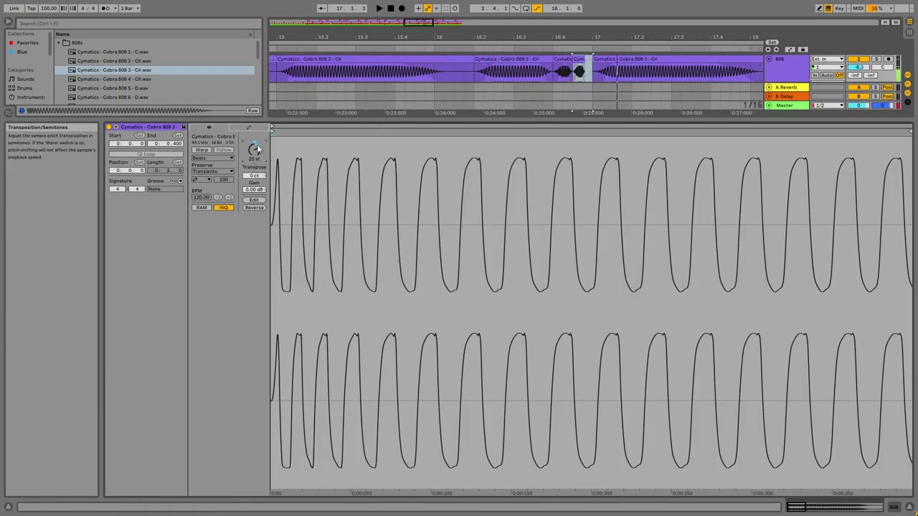
key(minus)
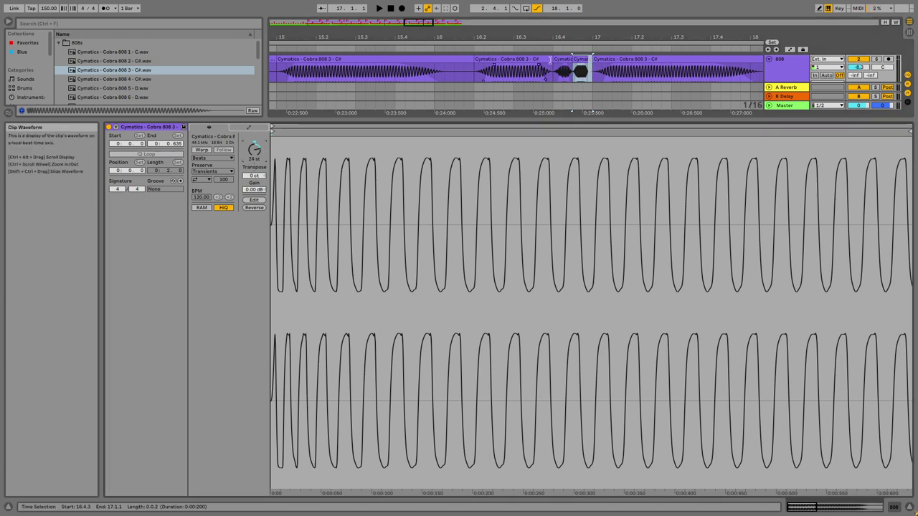
click(558, 59)
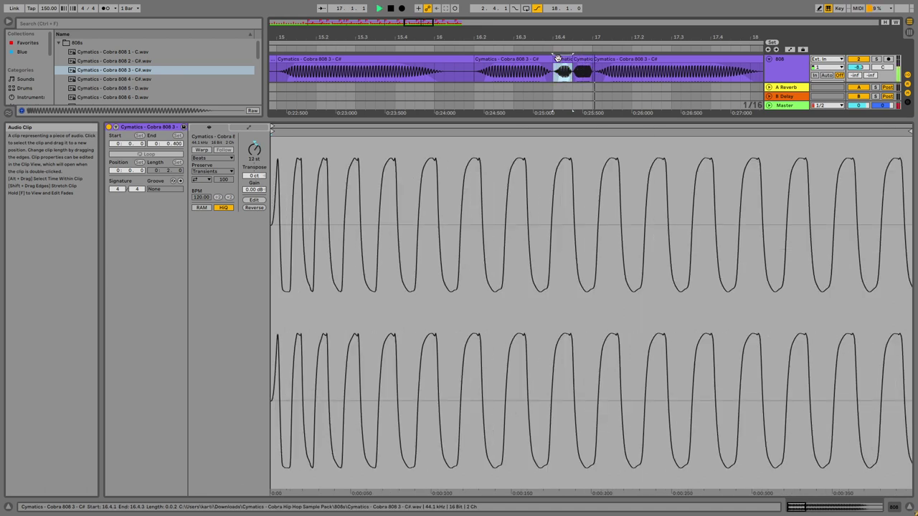
key(space)
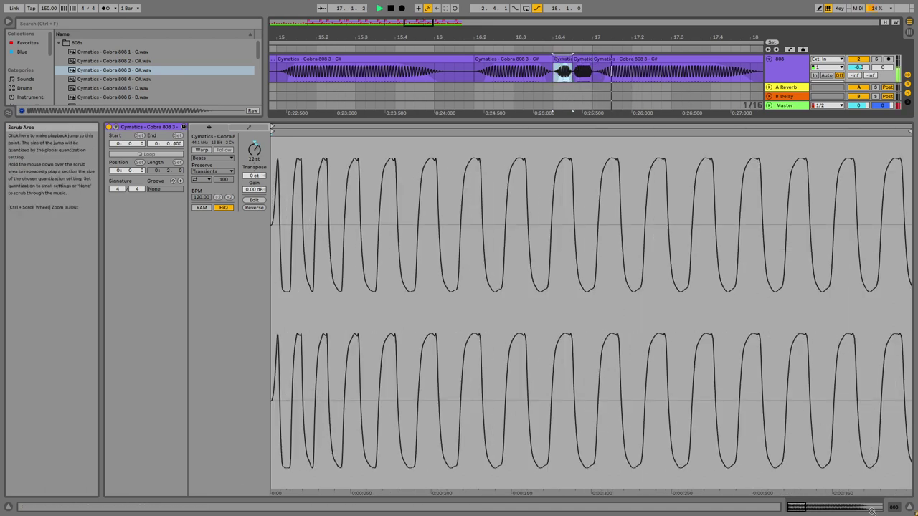
click(478, 81)
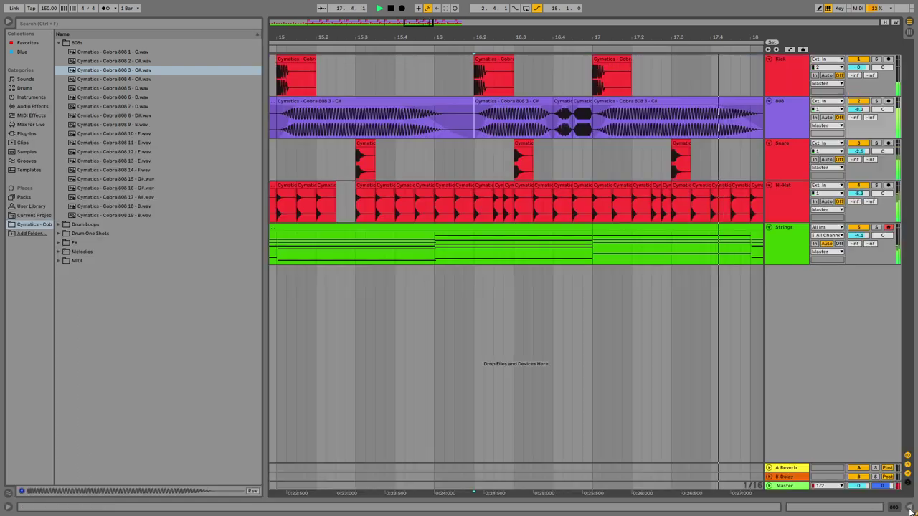
key(ctrl+alt+l)
Step: Delete the verse's hi-hat clips from 13.2.1 through the end of the track
drag(563, 20, 537, 47)
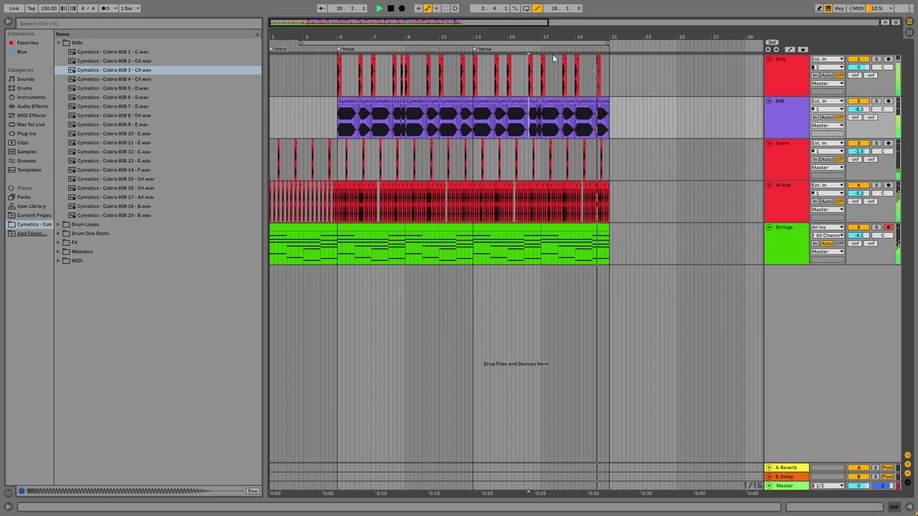
drag(509, 32, 509, 45)
drag(664, 192, 428, 192)
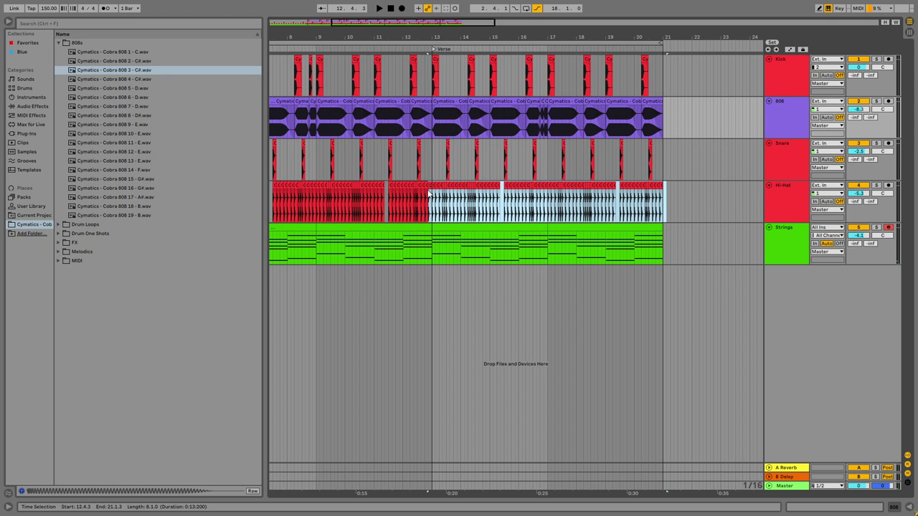
key(Delete)
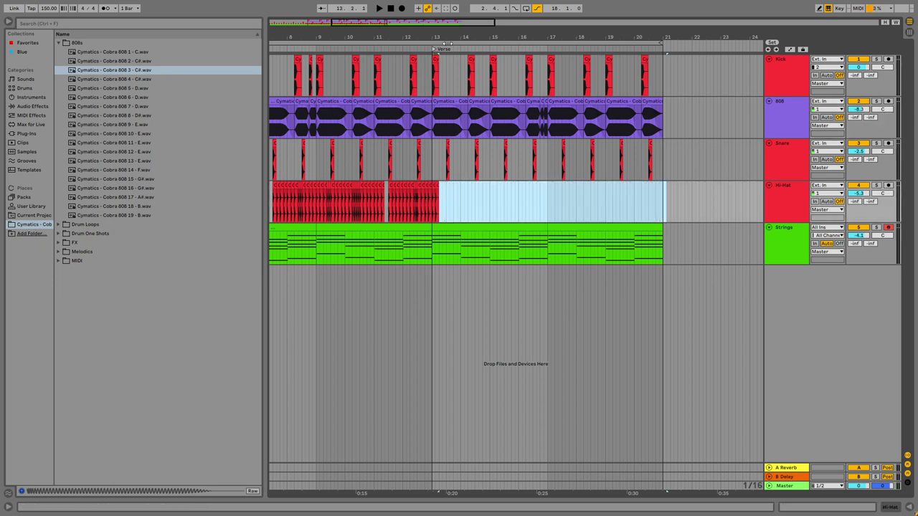
Step: Remove the verse's hi-hat hit at 13.1.3 and repeat the remaining hit with its gap on every beat through 14.1.1
drag(445, 37, 443, 54)
click(424, 184)
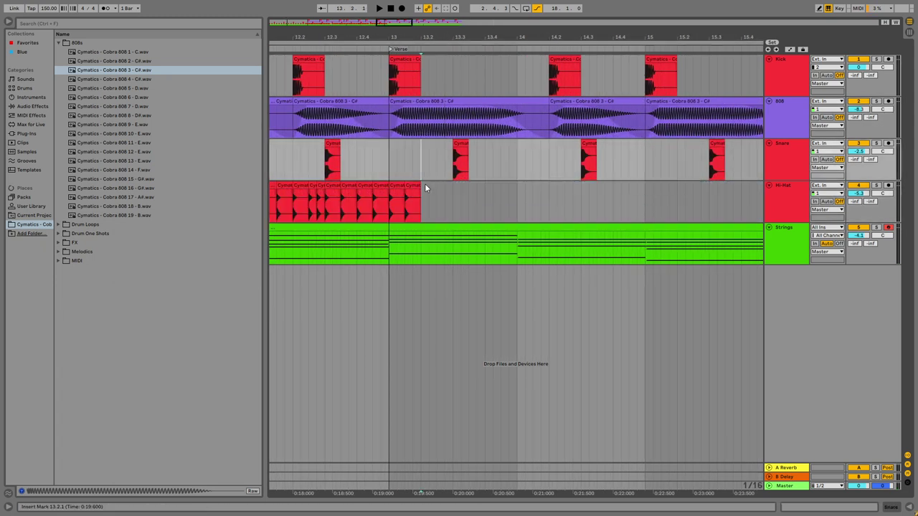
right_click(424, 184)
click(438, 205)
key(ctrl+d)
key(ctrl+d)
key(ctrl+d)
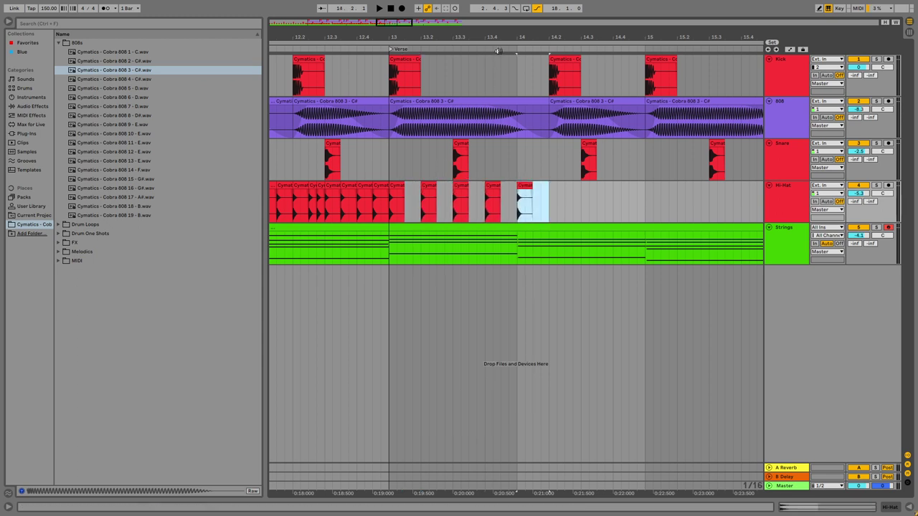
Step: Continue duplicating the one-beat hi-hat pattern across the verse from bar 14 to the end at bar 21
drag(508, 36, 456, 36)
key(ctrl+d)
key(ctrl+d)
key(ctrl+d)
key(ctrl+d)
key(ctrl+d)
key(ctrl+d)
key(ctrl+d)
key(ctrl+d)
key(ctrl+d)
key(ctrl+d)
key(ctrl+d)
key(ctrl+d)
key(ctrl+d)
key(ctrl+d)
key(ctrl+d)
key(ctrl+d)
key(ctrl+d)
key(ctrl+d)
key(ctrl+d)
key(ctrl+d)
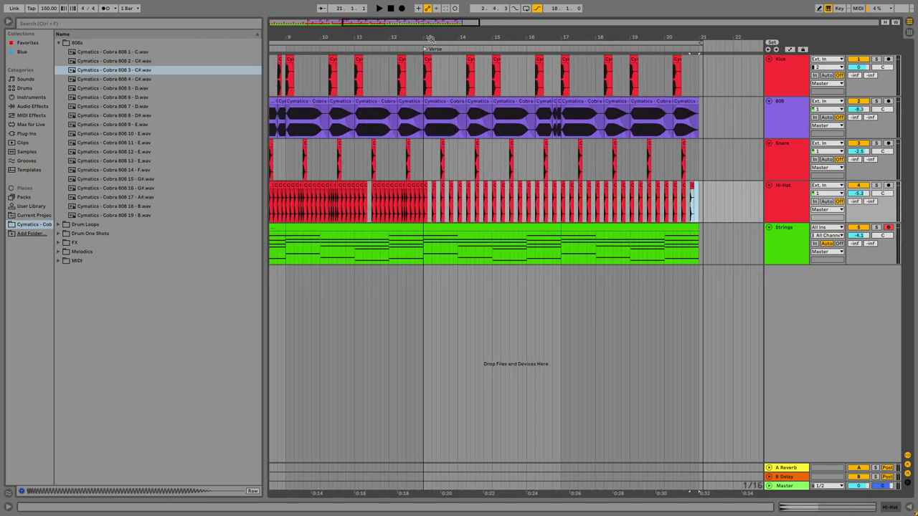
Step: Fill the gaps at 13.2.3 and 14.2.3 with duplicated hi-hat hits
drag(430, 37, 475, 117)
click(442, 203)
click(455, 202)
click(545, 203)
key(ctrl+d)
Step: Add extra hi-hat hits on the second beats of bars 15 and 16, a fast roll at 17.2, and play the verse
scroll(629, 165, right, 2)
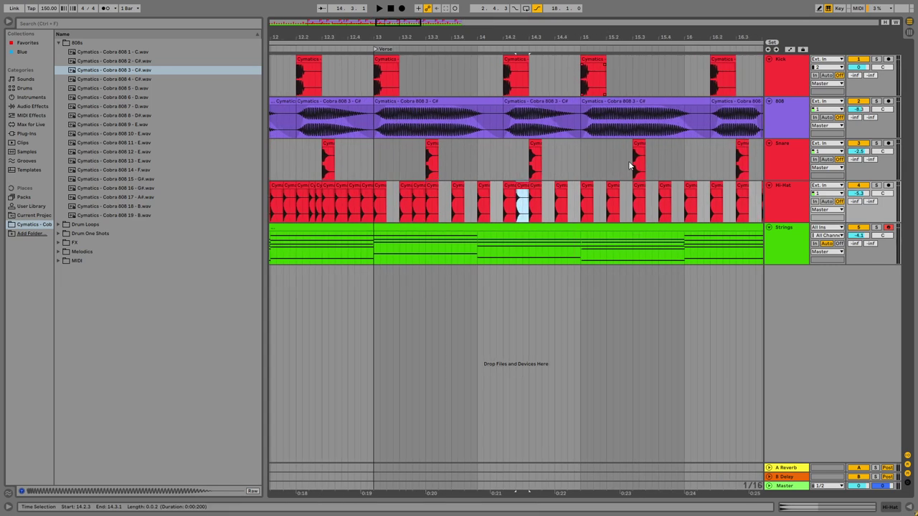
key(minus)
key(space)
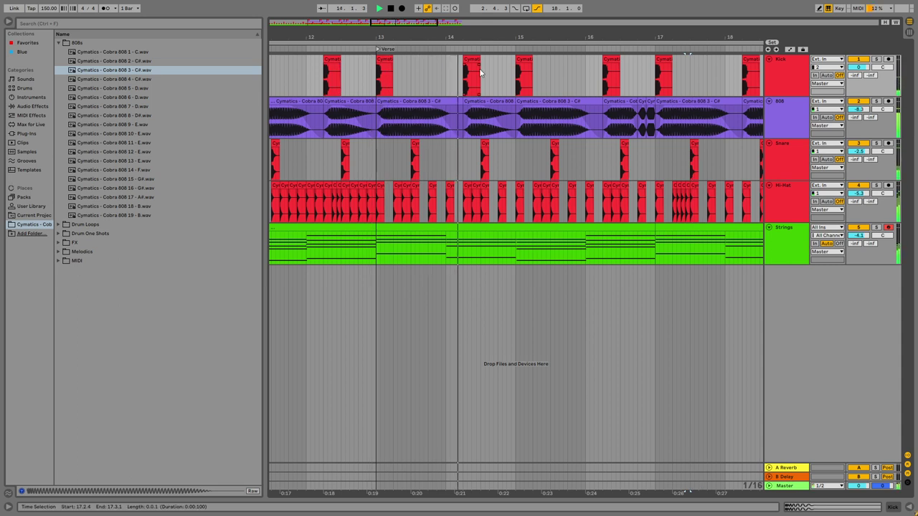
drag(428, 43, 427, 35)
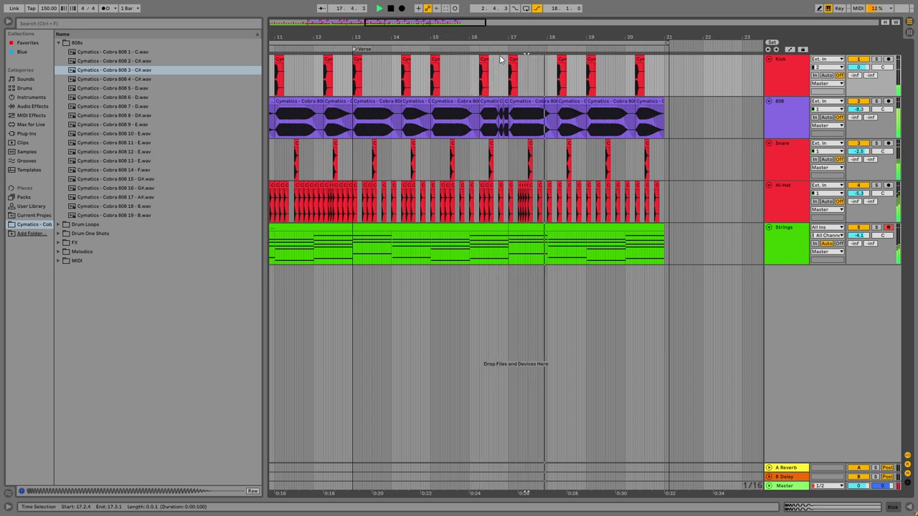
drag(510, 44, 513, 46)
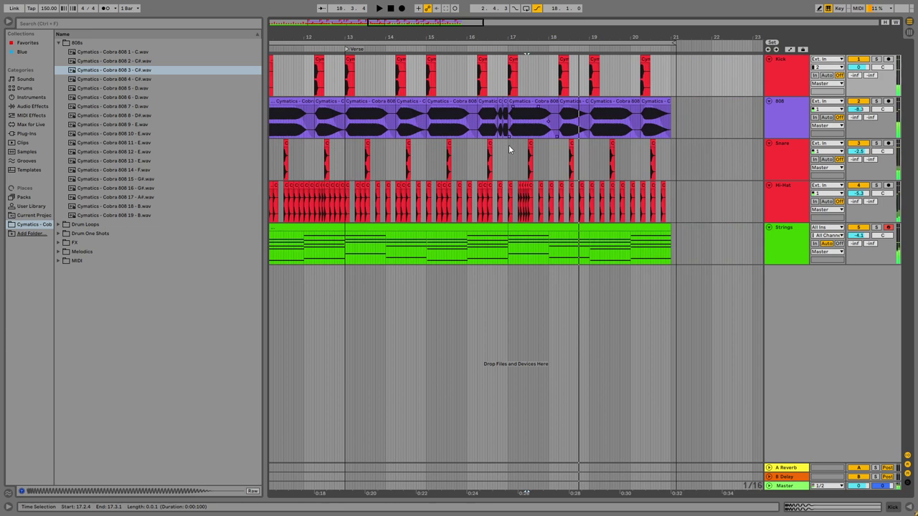
Step: Stop playback and delete the Snare and Hi-Hat clips from 17.1.1 to the end of the verse
drag(509, 149, 642, 188)
key(space)
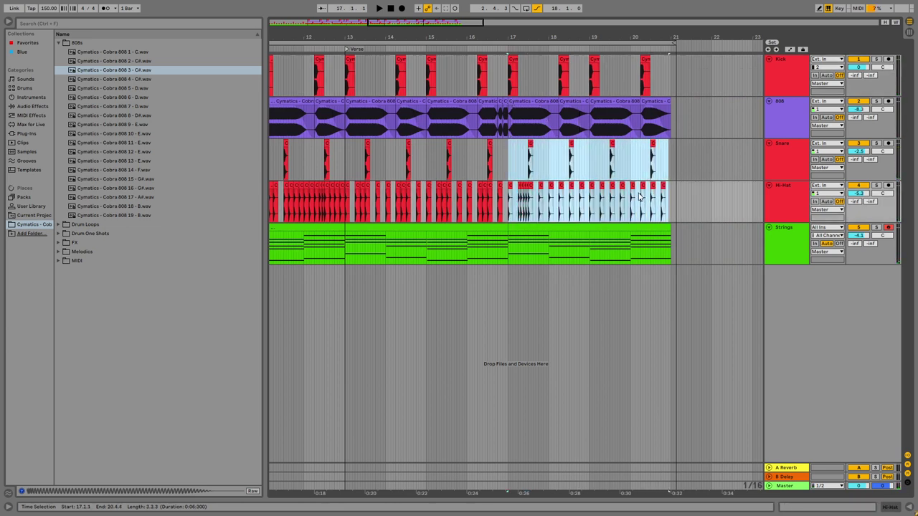
key(Delete)
click(507, 154)
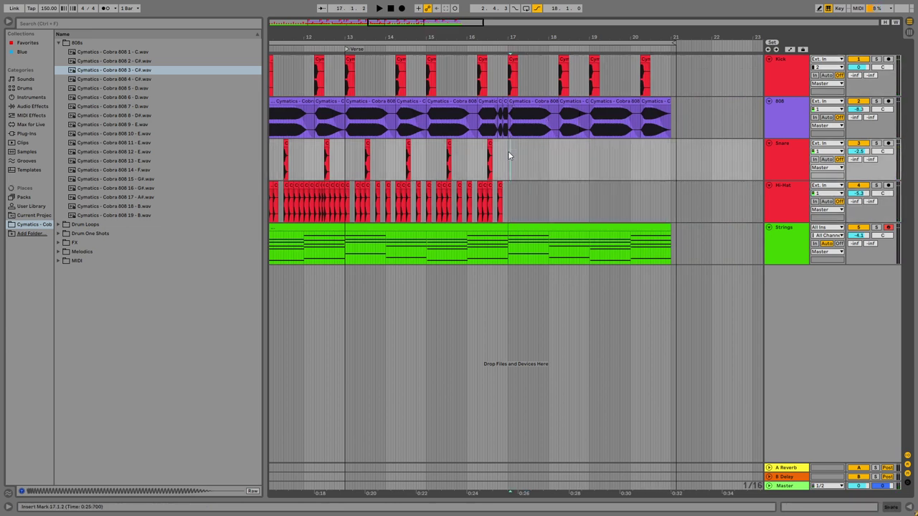
Step: Duplicate the Snare and Hi-Hat clips of bars 13 through 16 onto bars 17 through 20 and play the verse
drag(508, 153, 347, 185)
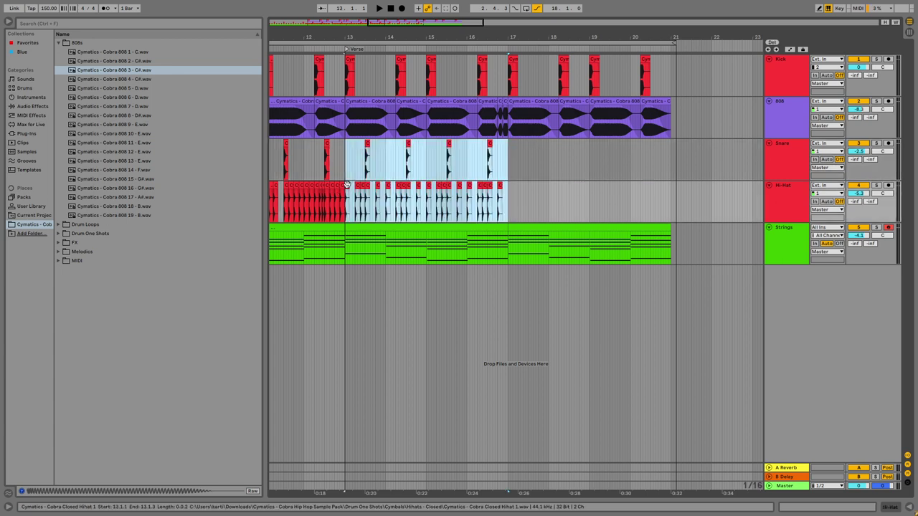
key(ctrl+d)
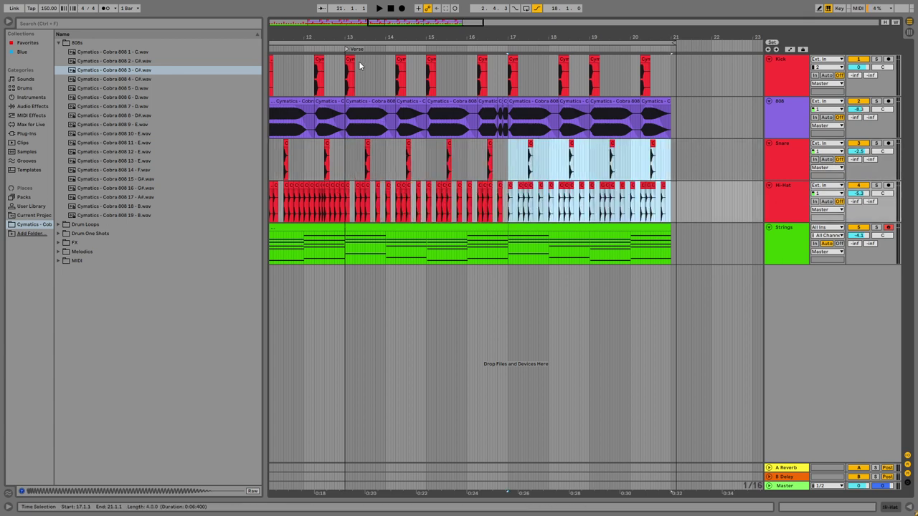
key(space)
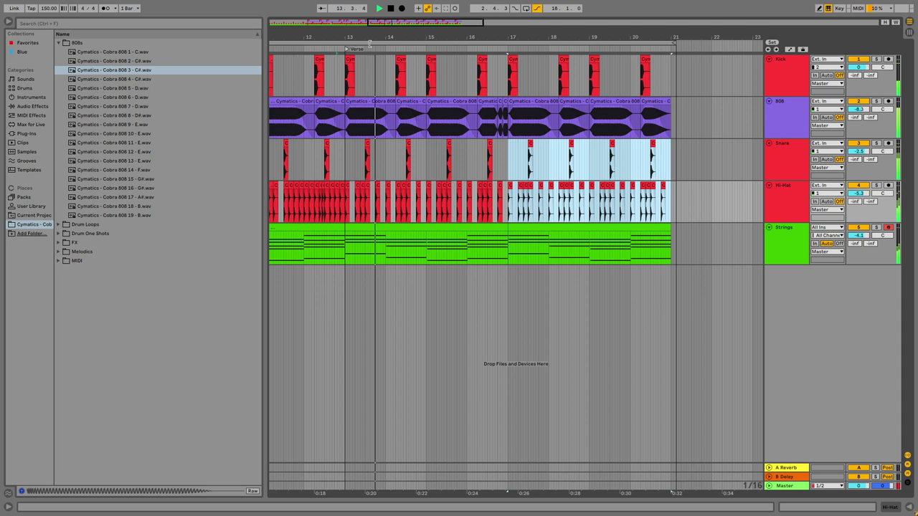
drag(459, 41, 459, 35)
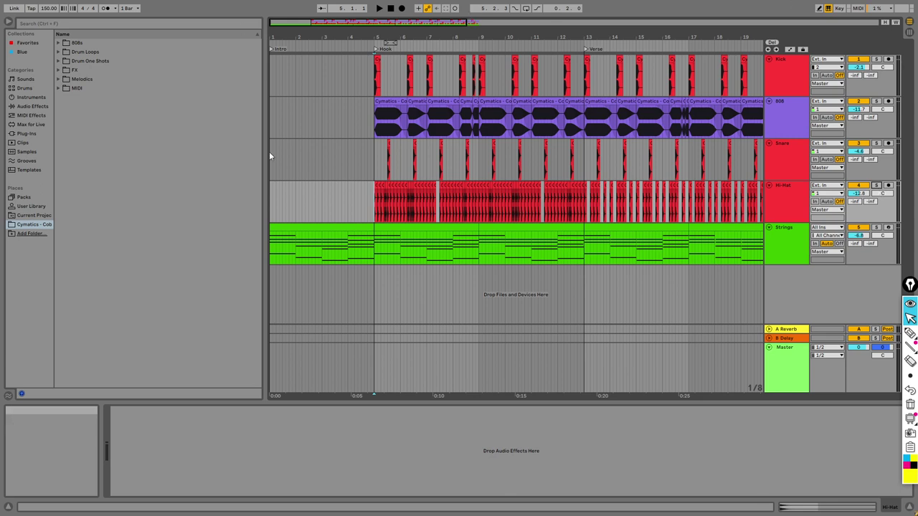
Step: Solo the Hi-Hat track, play it from 5.1.1, and select the track to show its device chain
mouse_move(374, 204)
mouse_down()
mouse_move(400, 205)
mouse_move(379, 215)
mouse_up()
click(876, 186)
key(space)
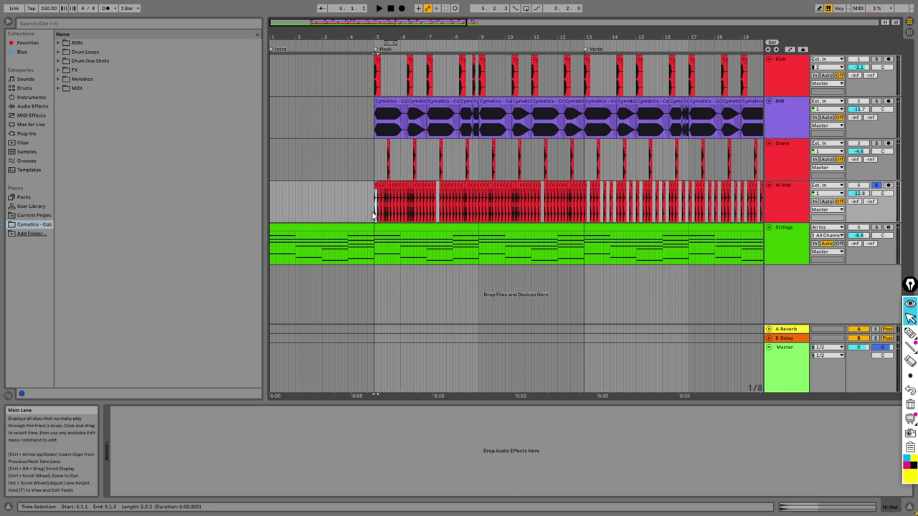
click(784, 213)
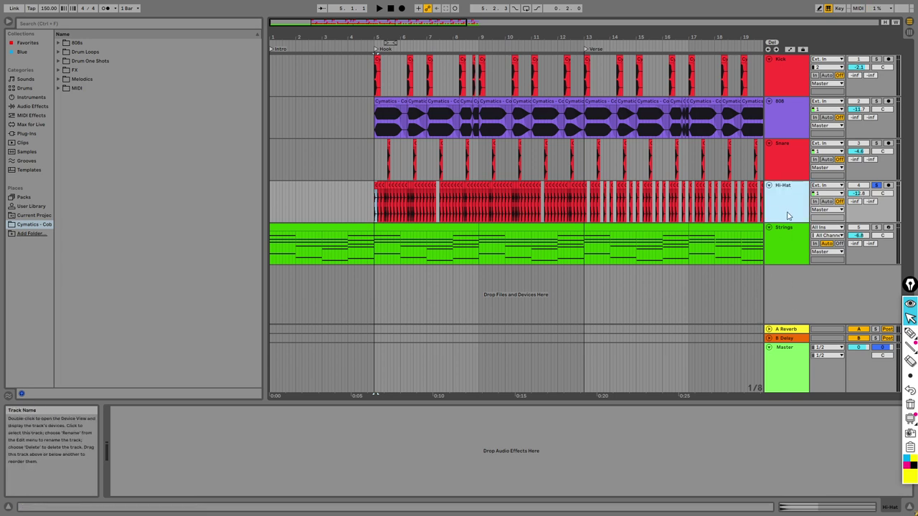
Step: Annotate the start of the Hi-Hat clips with a circled 1 and the device chain's start with a circled 2, joined by a dashed line
key(h)
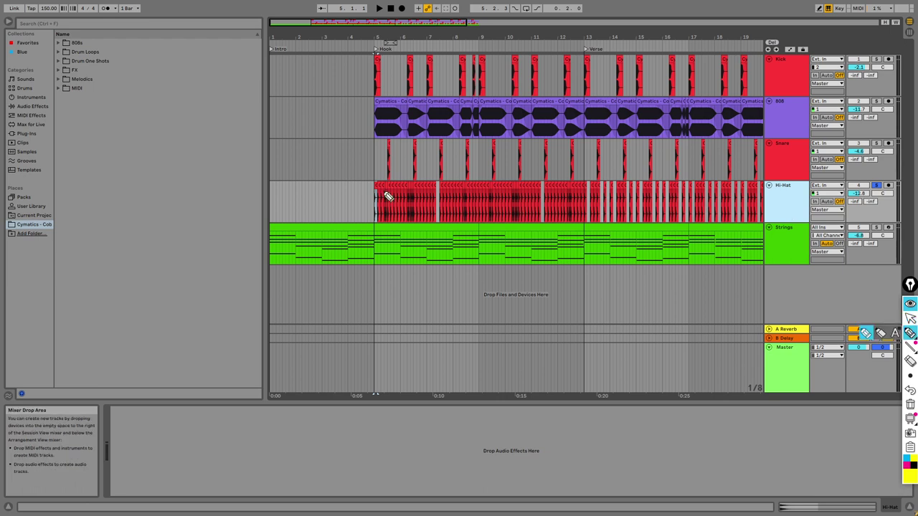
mouse_move(357, 206)
mouse_down()
mouse_move(362, 221)
mouse_move(398, 215)
mouse_move(373, 203)
mouse_up()
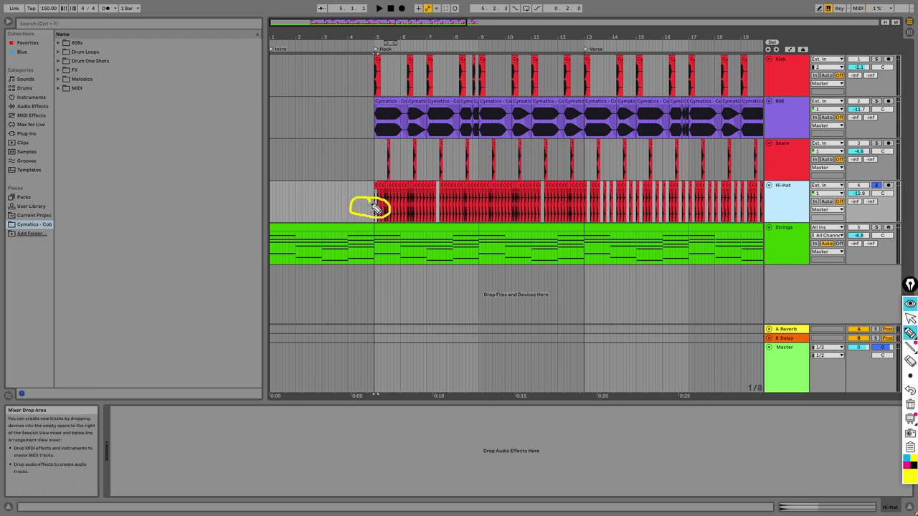
mouse_move(102, 435)
mouse_down()
mouse_move(115, 439)
mouse_move(107, 455)
mouse_move(125, 434)
mouse_move(97, 451)
mouse_move(137, 449)
mouse_move(127, 426)
mouse_up()
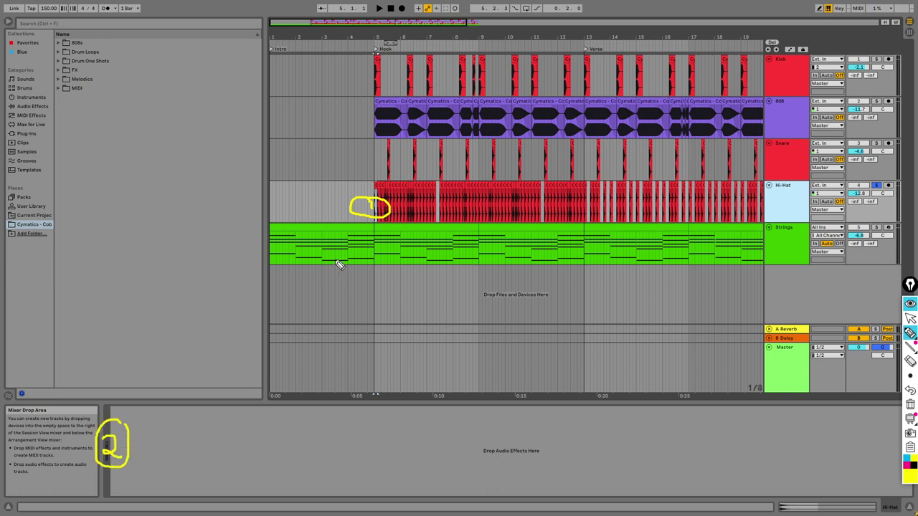
drag(358, 223, 131, 423)
click(910, 318)
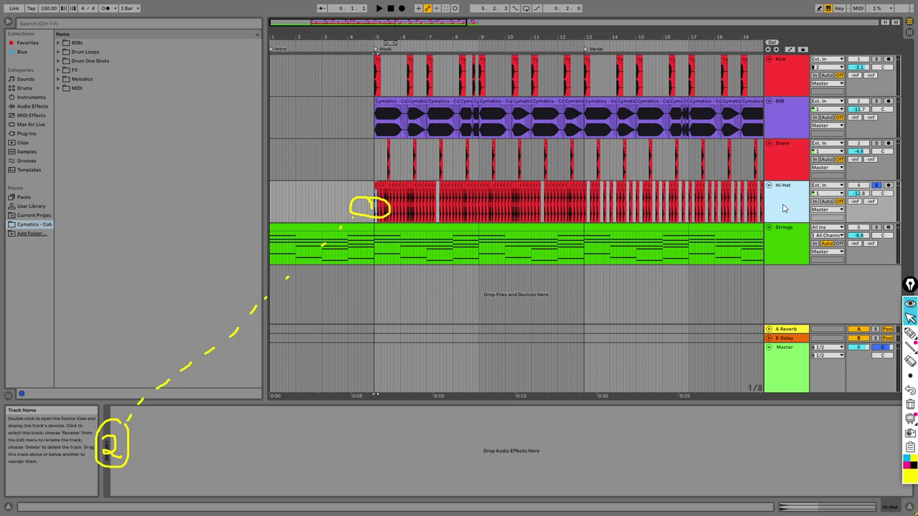
Step: Inspect the Strings track's device chain, return to the Hi-Hat track's chain, and play the hi-hats from 5.1.1
click(789, 244)
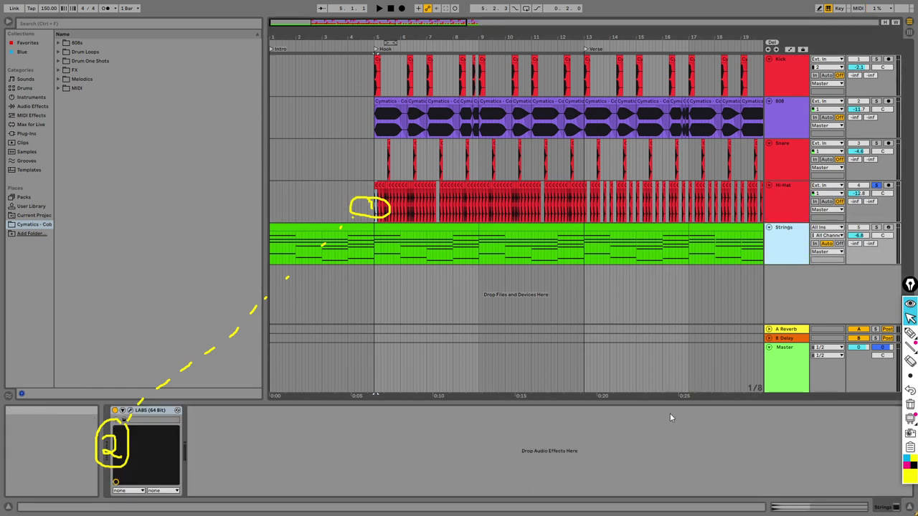
click(790, 206)
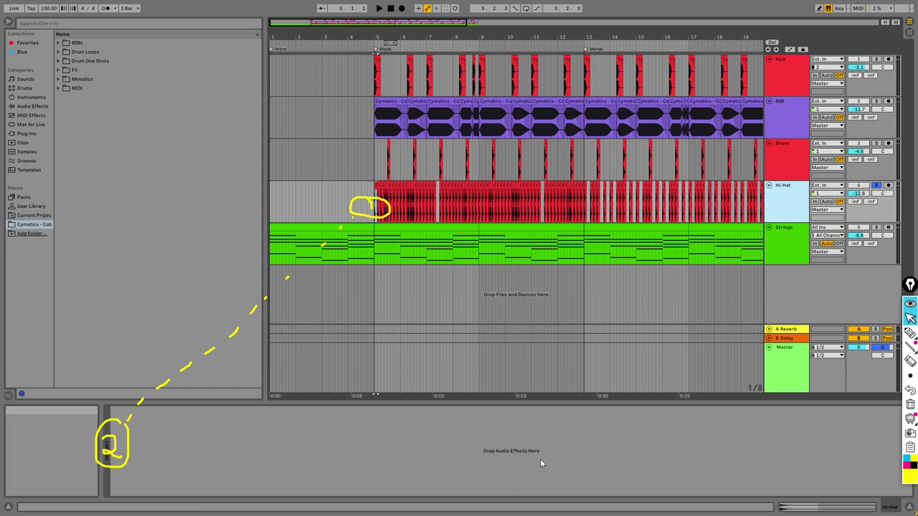
click(374, 219)
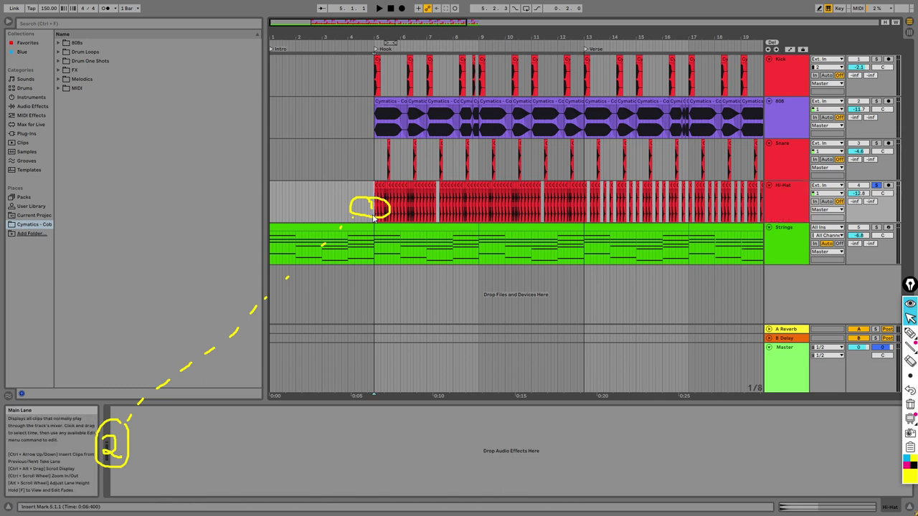
key(space)
Step: Search the audio effects for "reverb", add Reverb to the Hi-Hat track, and set its Dry/Wet to 36 % while listening
click(50, 22)
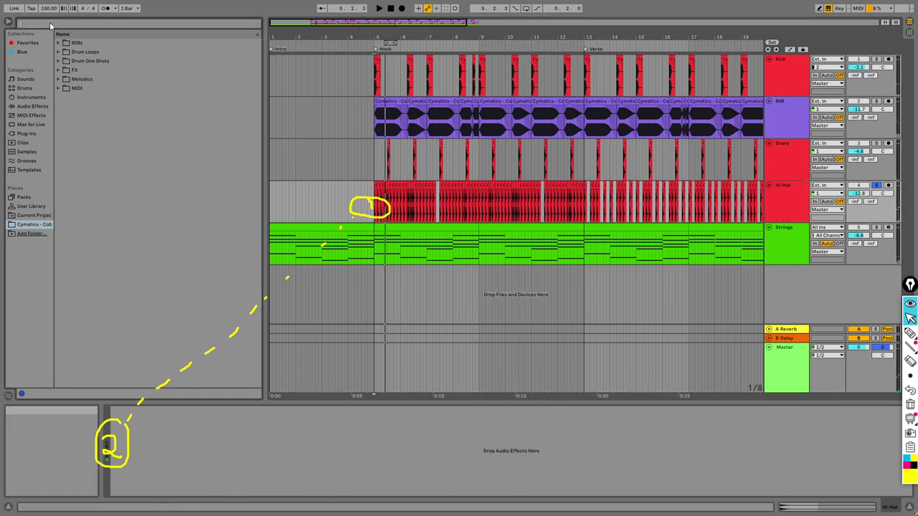
text(reverb)
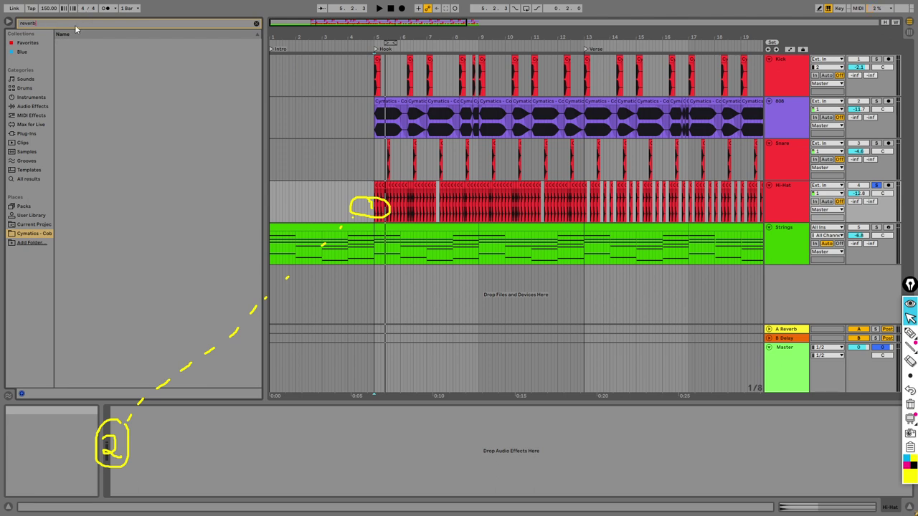
click(34, 106)
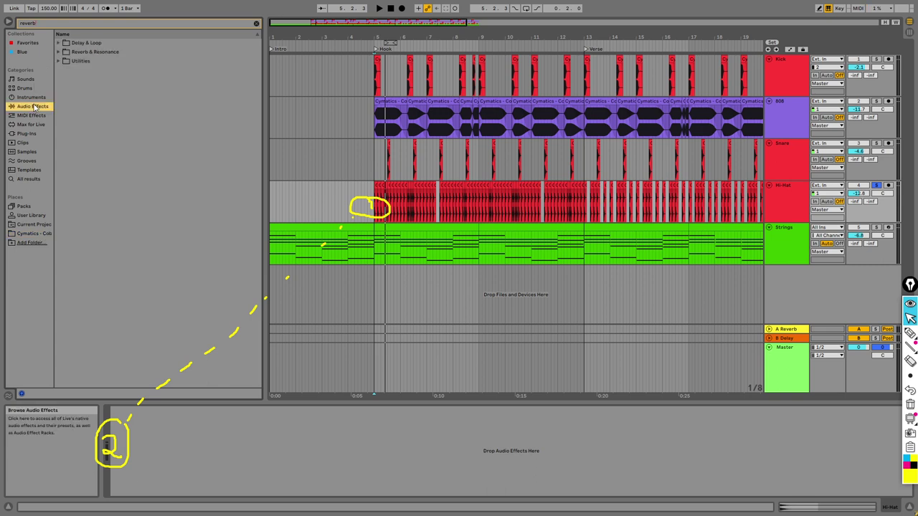
click(59, 52)
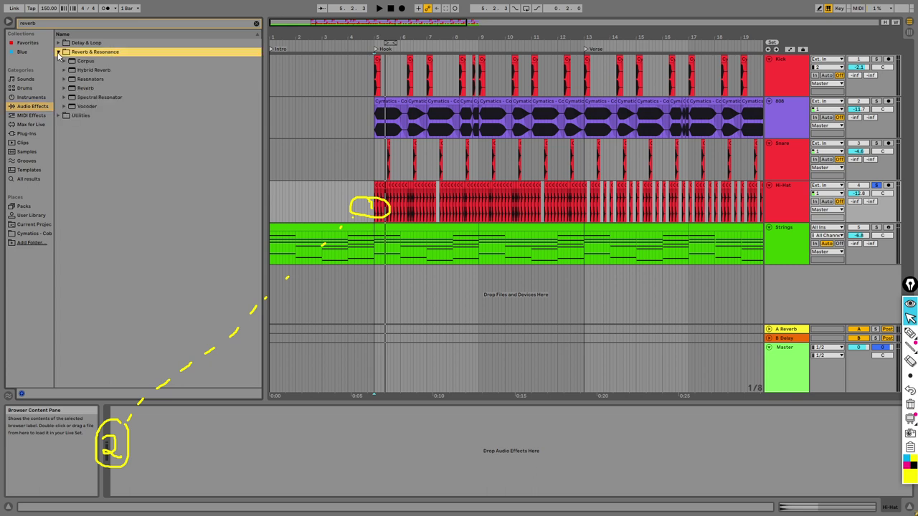
click(84, 89)
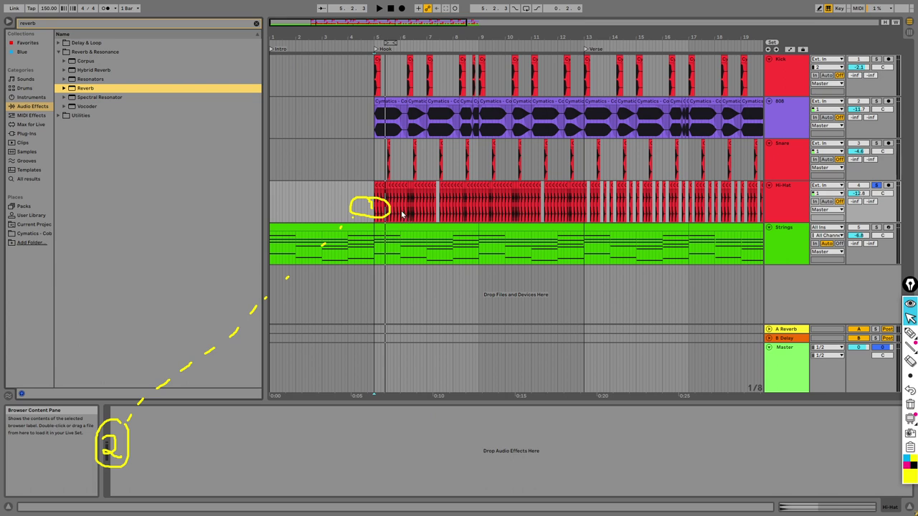
key(Return)
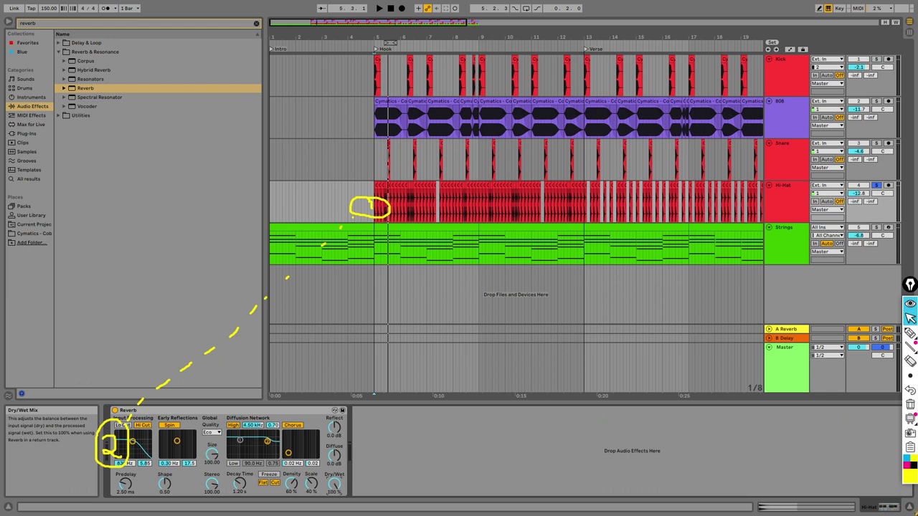
drag(334, 486, 334, 509)
key(space)
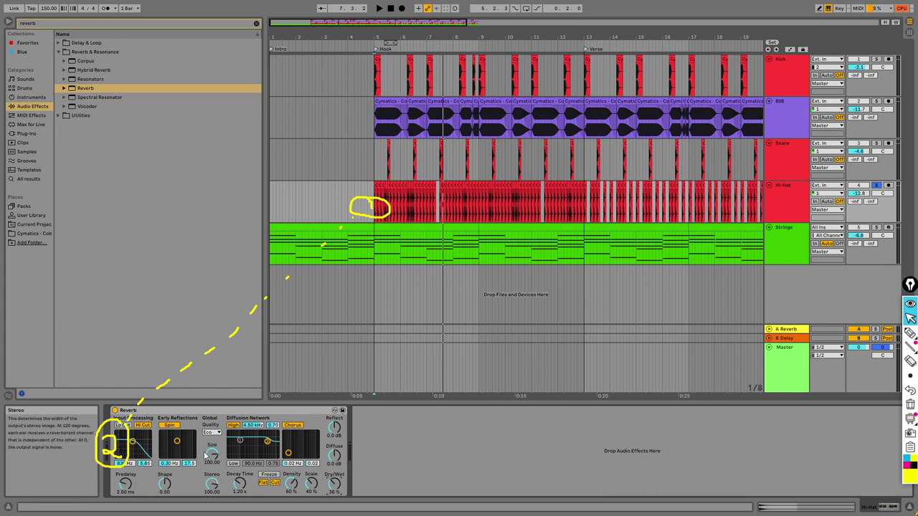
Step: Add Corpus and Vocoder after Reverb on the Hi-Hat track and play the hi-hats through the chain
click(85, 62)
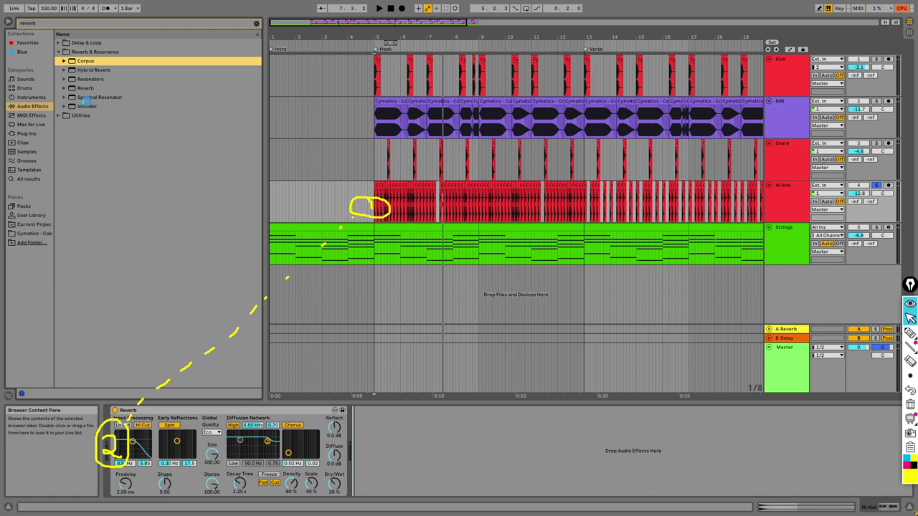
click(84, 105)
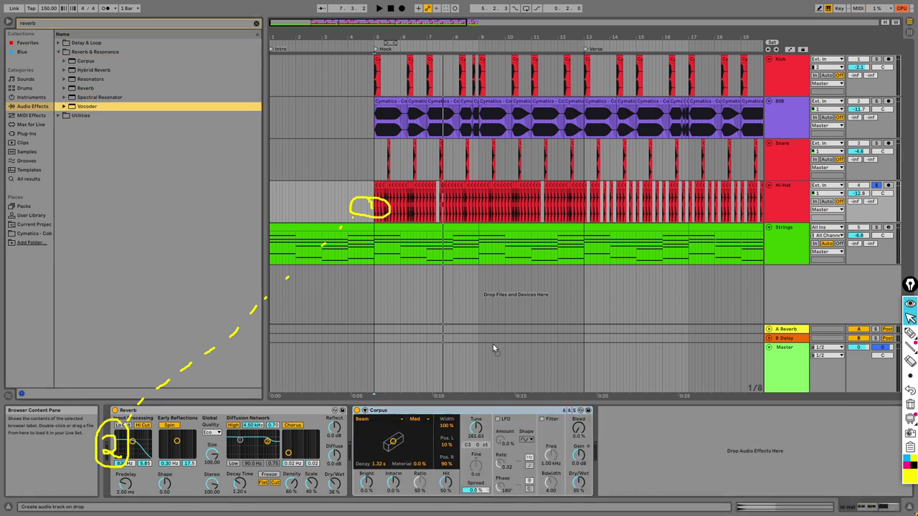
key(space)
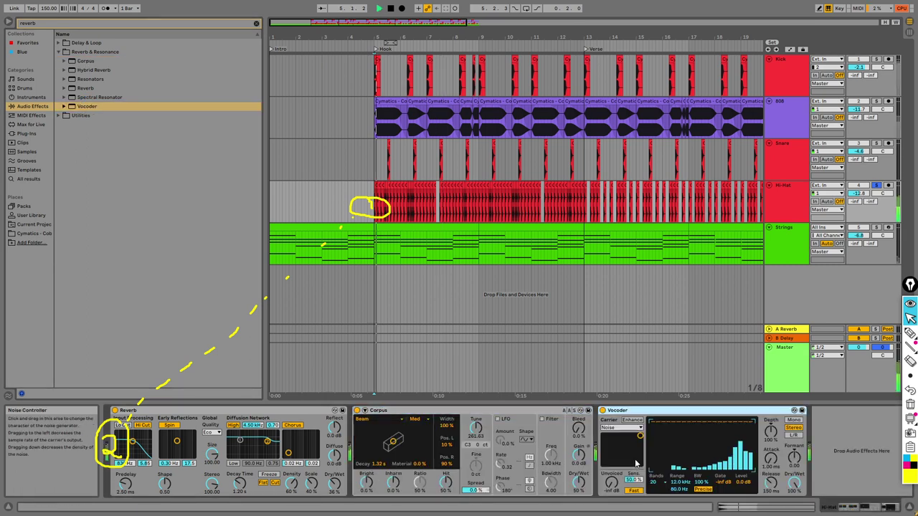
key(space)
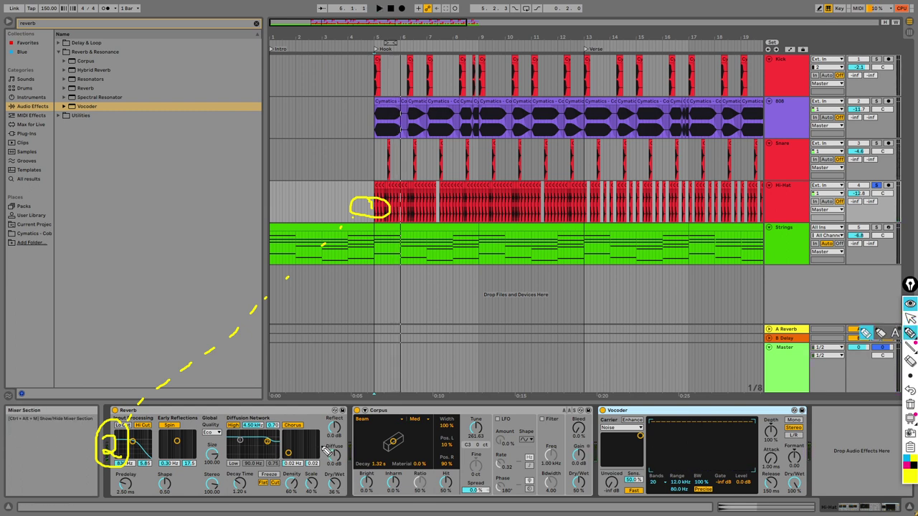
Step: Annotate the effect order with arrows from Reverb to Corpus and from Corpus to Vocoder, plus a handwritten mark on Corpus
mouse_move(334, 408)
mouse_down()
mouse_move(353, 374)
mouse_move(375, 382)
mouse_move(376, 407)
mouse_up()
mouse_move(416, 436)
mouse_down()
mouse_move(431, 436)
mouse_move(425, 456)
mouse_move(433, 446)
mouse_up()
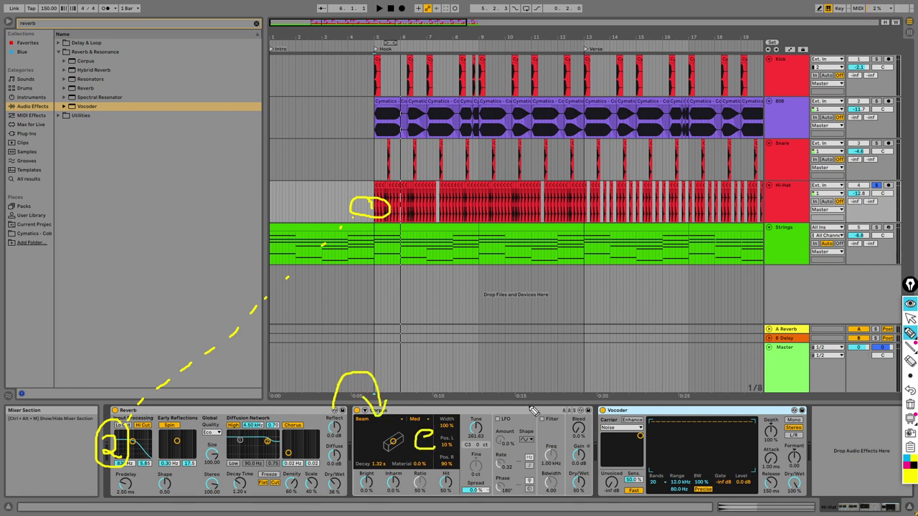
mouse_move(585, 435)
mouse_down()
mouse_move(606, 377)
mouse_move(625, 374)
mouse_move(636, 421)
mouse_up()
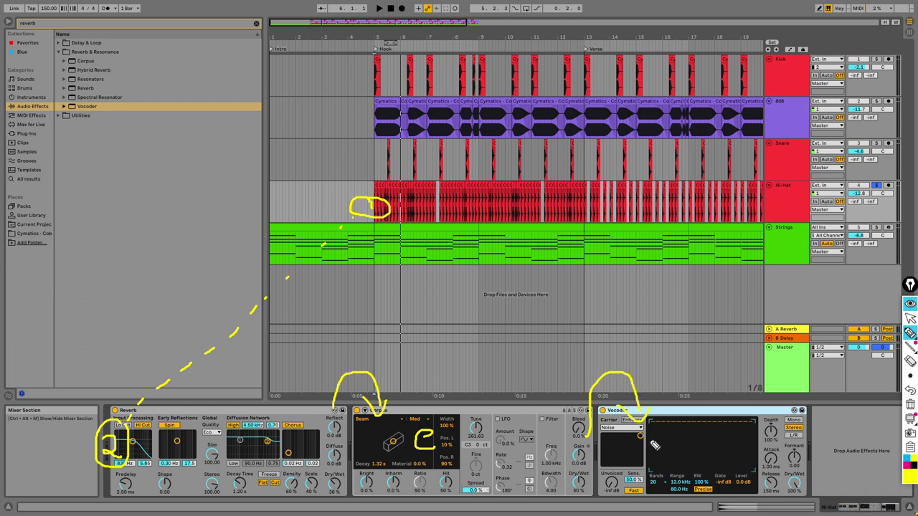
Step: Annotate the signal flow through the device chain with an arrow, a box after Vocoder marked 3, and a line to the circled Hi-Hat volume
mouse_move(273, 455)
mouse_down()
mouse_move(672, 470)
mouse_move(654, 485)
mouse_up()
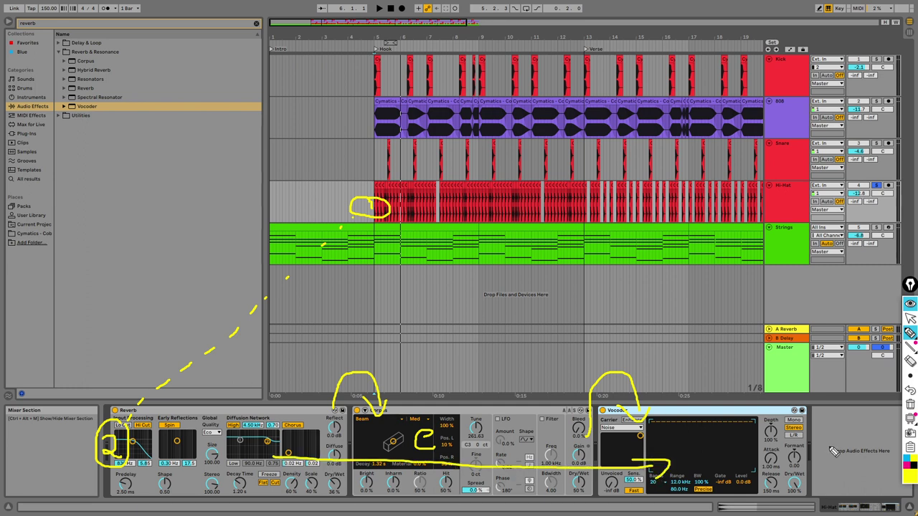
mouse_move(835, 432)
mouse_down()
mouse_move(843, 474)
mouse_move(874, 474)
mouse_move(882, 434)
mouse_move(834, 432)
mouse_up()
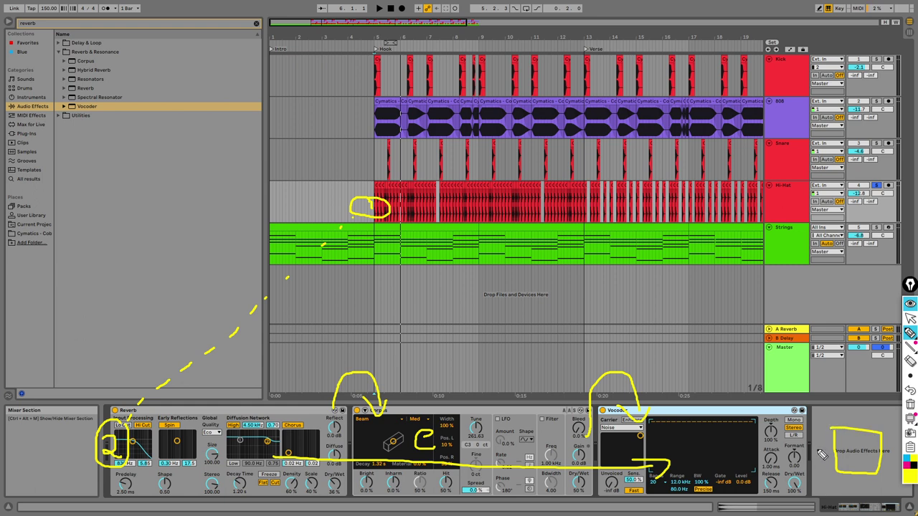
drag(806, 436, 806, 467)
mouse_move(153, 450)
mouse_down()
mouse_move(497, 470)
mouse_move(787, 456)
mouse_move(814, 442)
mouse_move(818, 347)
mouse_move(861, 225)
mouse_move(892, 193)
mouse_move(888, 179)
mouse_move(867, 171)
mouse_move(845, 208)
mouse_up()
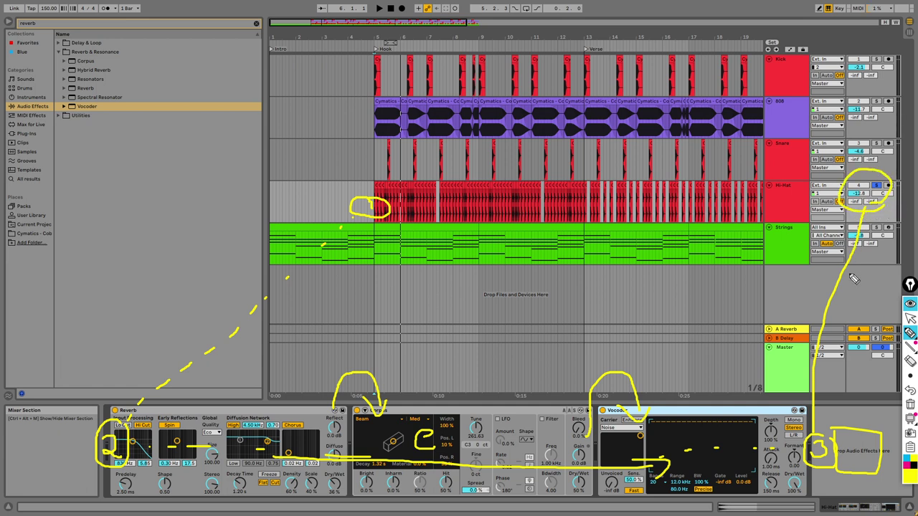
Step: Play the hi-hats while lowering the Hi-Hat track volume to -33.8 dB, and raise it to -10.8 dB
click(909, 318)
key(space)
drag(859, 193, 858, 228)
key(space)
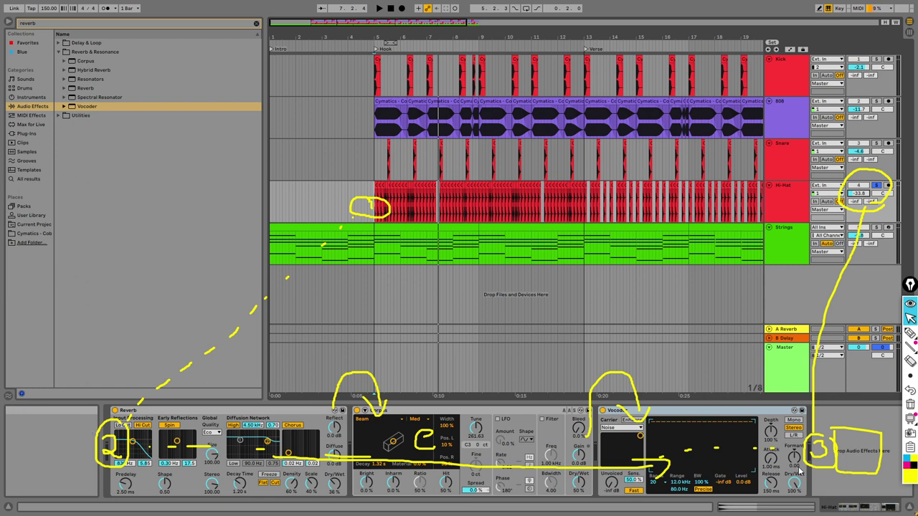
key(space)
drag(863, 199, 863, 176)
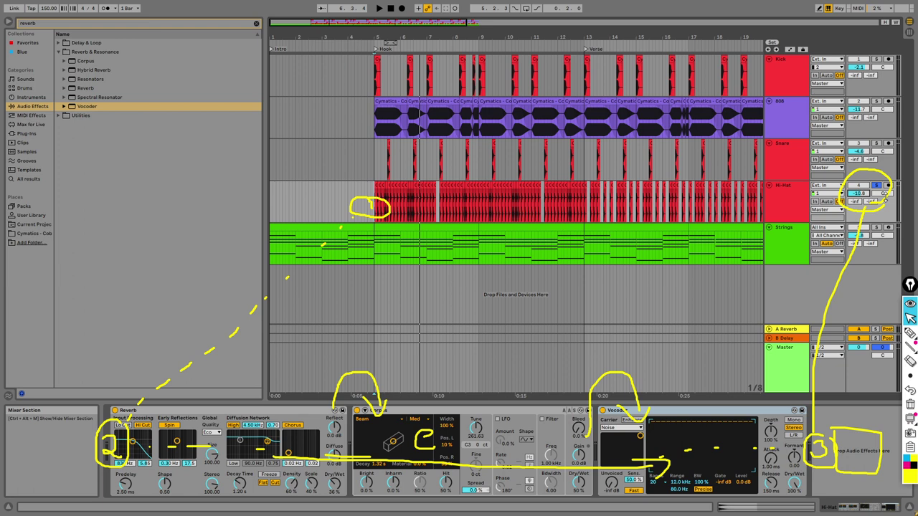
Step: Demonstrate panning on the Hi-Hat track during playback and reset the pan to centre
drag(884, 194, 884, 205)
key(space)
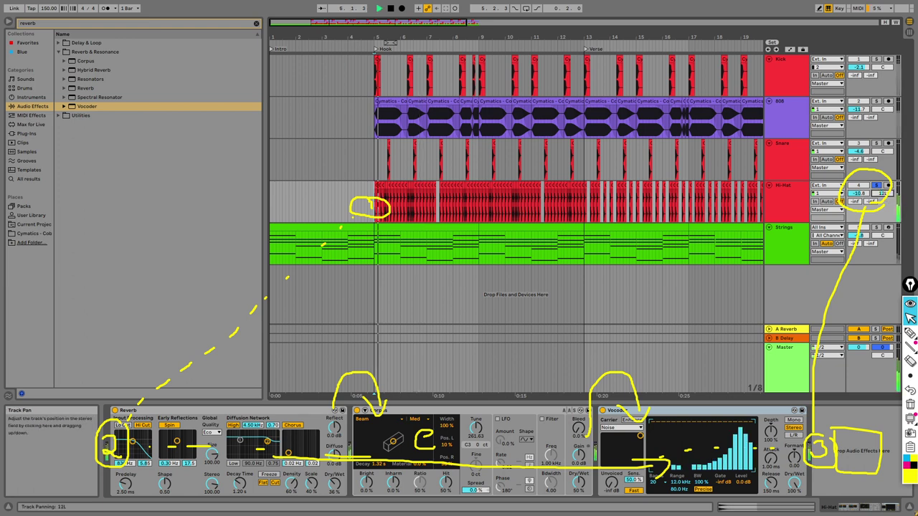
drag(884, 194, 884, 165)
key(space)
key(Delete)
Step: Mark the Hi-Hat track's Master output routing as 4 and the Master track as 5, linked by a dashed line
click(910, 332)
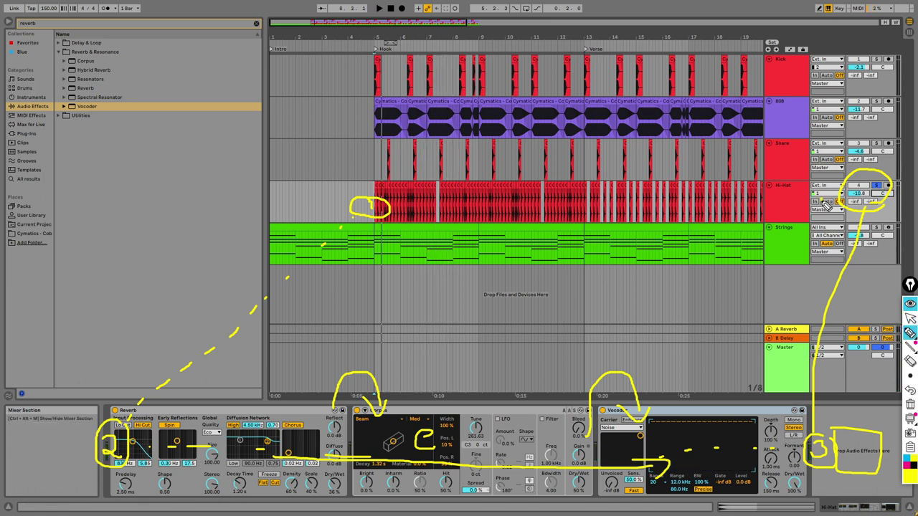
mouse_move(837, 219)
mouse_down()
mouse_move(816, 203)
mouse_move(850, 239)
mouse_move(832, 220)
mouse_up()
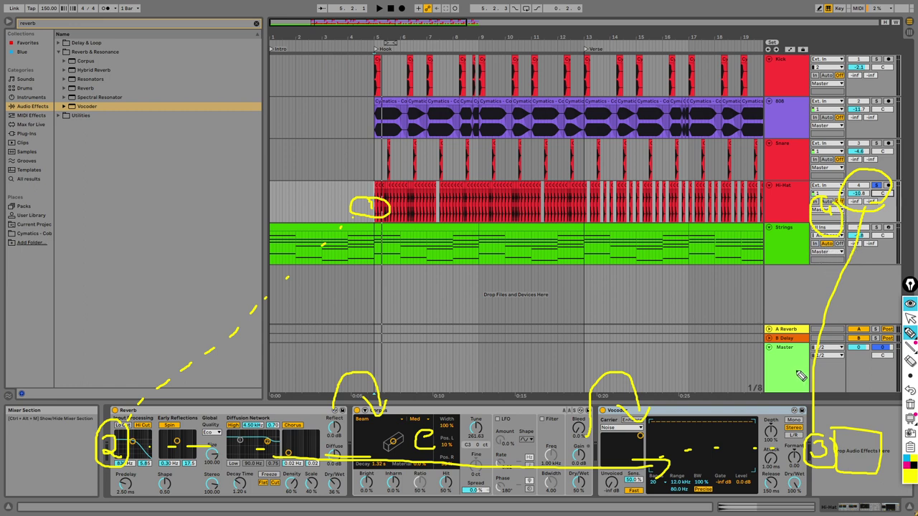
mouse_move(750, 362)
mouse_down()
mouse_move(757, 388)
mouse_move(745, 387)
mouse_move(749, 369)
mouse_move(763, 368)
mouse_move(750, 350)
mouse_up()
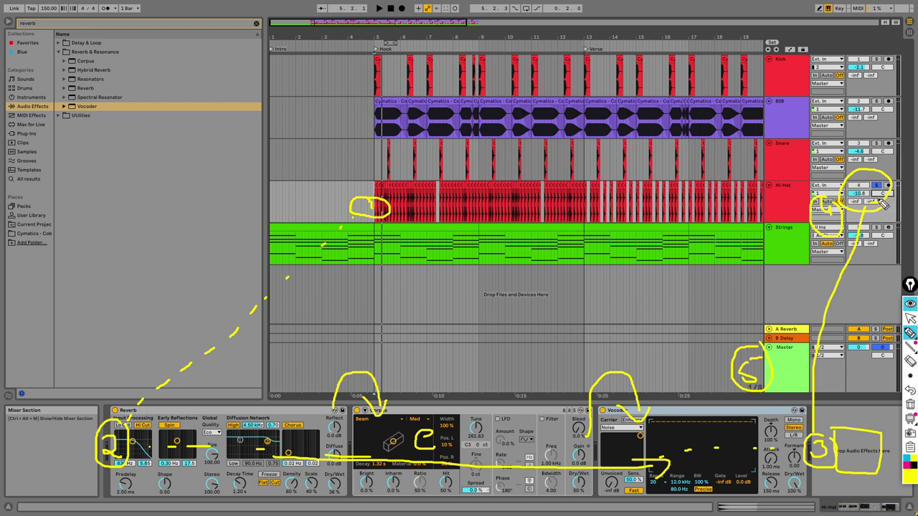
mouse_move(810, 252)
mouse_down()
mouse_move(803, 279)
mouse_move(762, 327)
mouse_up()
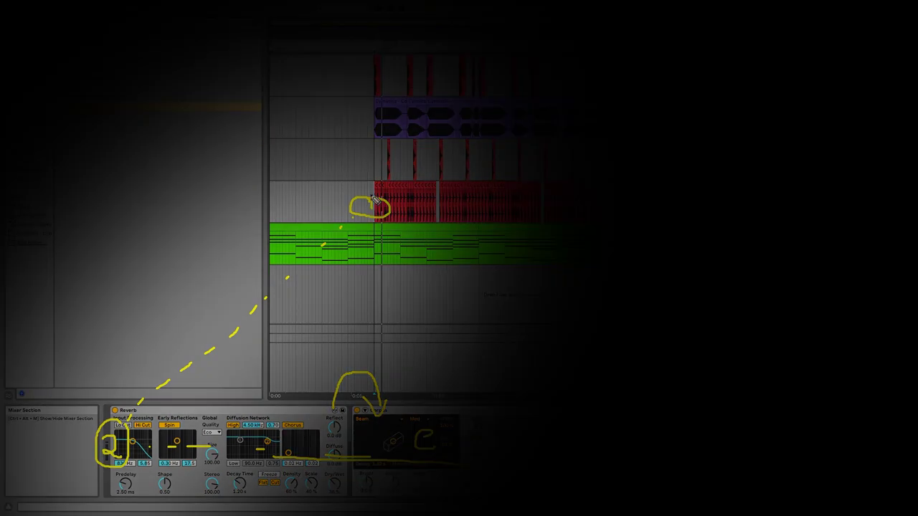
Step: Handwrite "MIDI" along the dashed line between the tracks' clips and the device chain input
mouse_move(179, 349)
mouse_down()
mouse_move(204, 315)
mouse_move(215, 328)
mouse_move(223, 288)
mouse_move(253, 281)
mouse_move(244, 308)
mouse_up()
drag(252, 251, 260, 281)
click(265, 290)
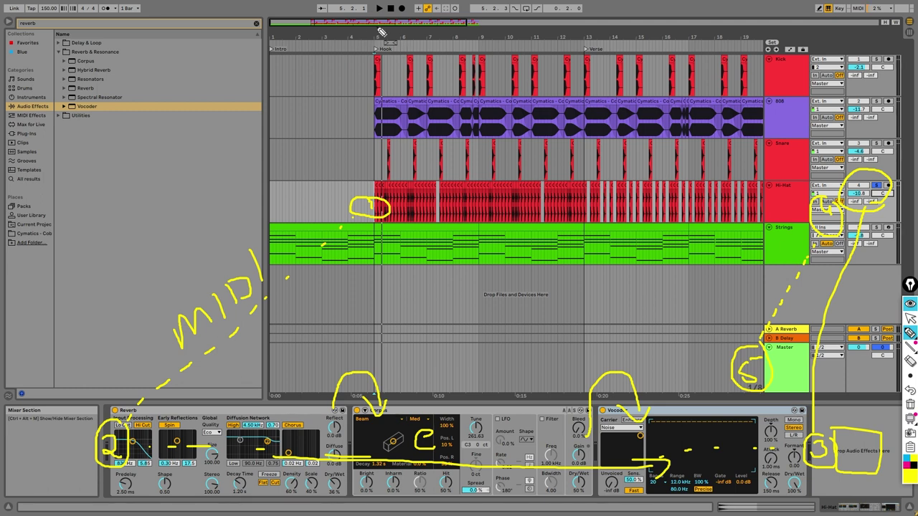
Step: Show the Strings track's device chain, solo Strings, and compare playback with LABS deactivated before switching it back on
click(287, 244)
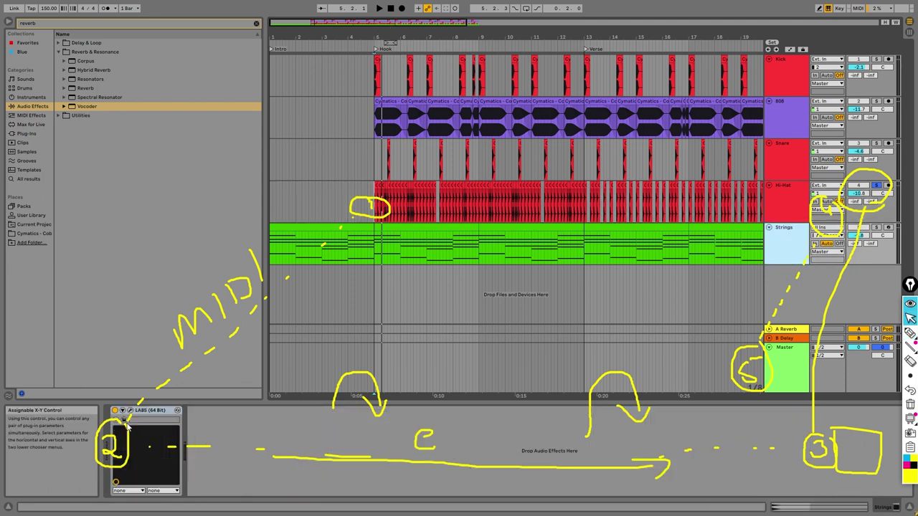
key(space)
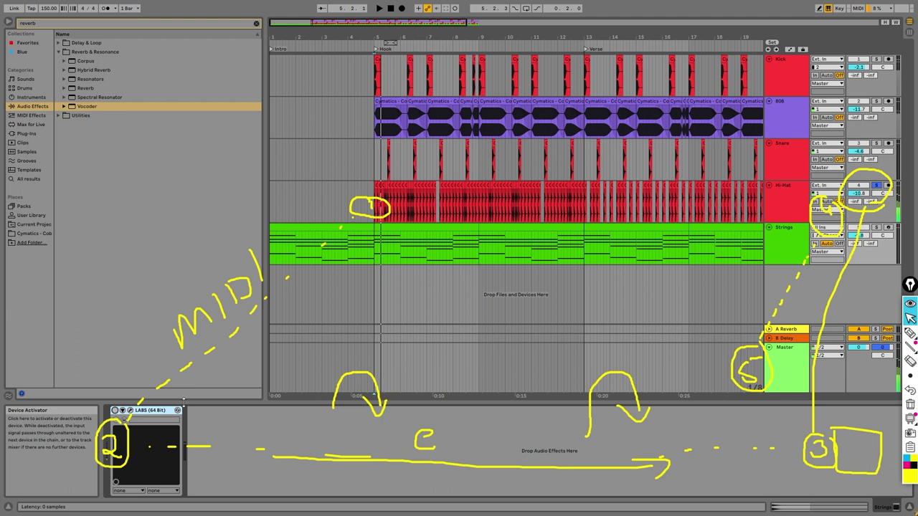
key(space)
click(875, 228)
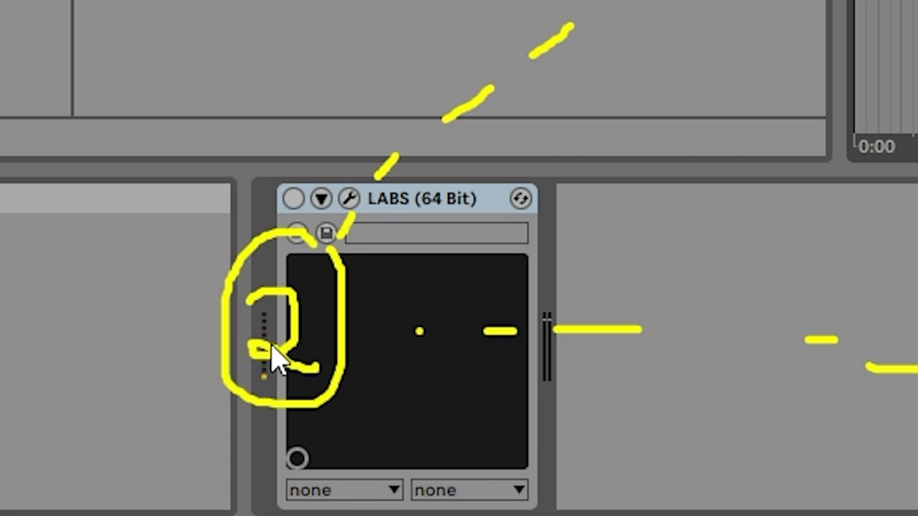
click(293, 201)
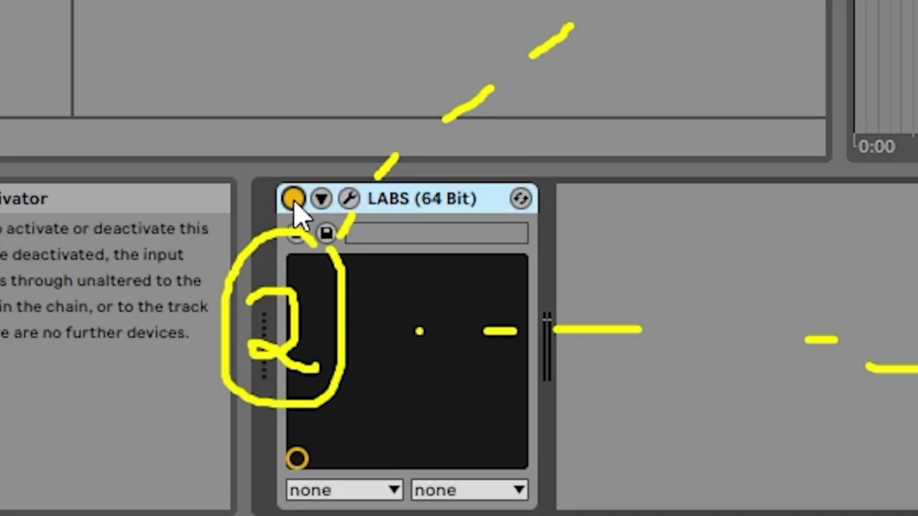
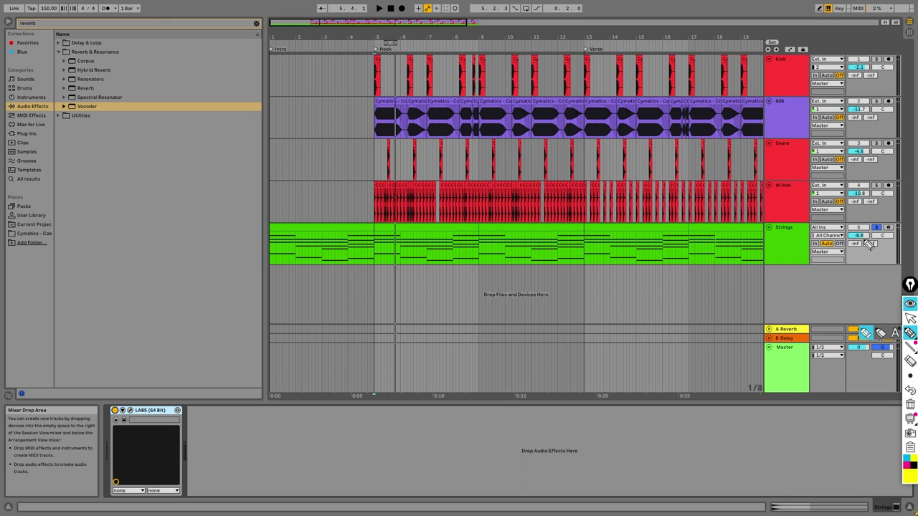
mouse_move(885, 224)
mouse_down()
mouse_move(852, 235)
mouse_move(890, 258)
mouse_up()
mouse_move(789, 364)
mouse_down()
mouse_move(775, 382)
mouse_move(803, 389)
mouse_move(787, 368)
mouse_up()
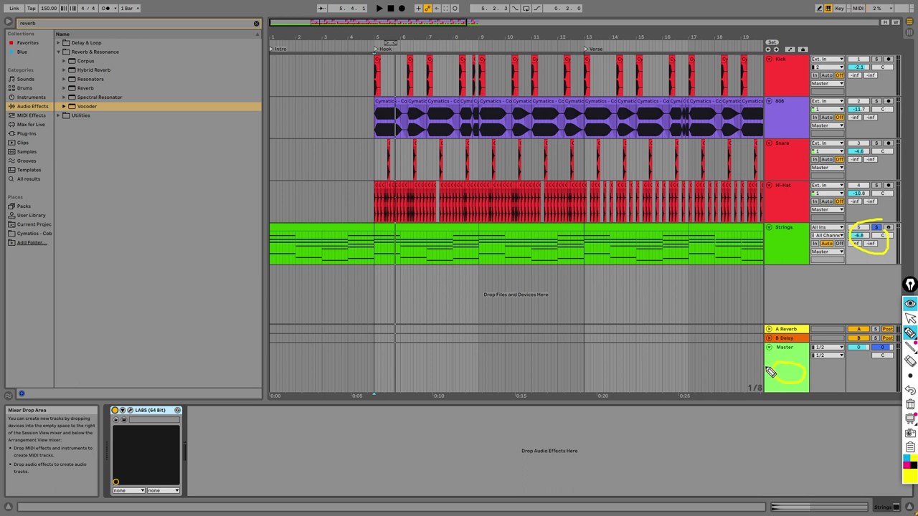
key(Escape)
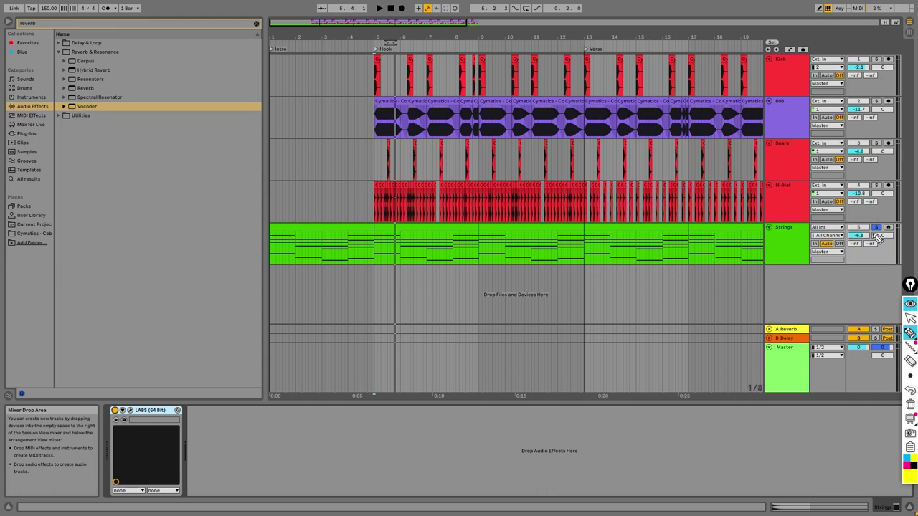
Step: Circle the Strings mixer controls and the Master track, and draw the routing to Master directly and through the A Reverb return
mouse_move(901, 223)
mouse_down()
mouse_move(852, 233)
mouse_move(870, 256)
mouse_move(911, 231)
mouse_up()
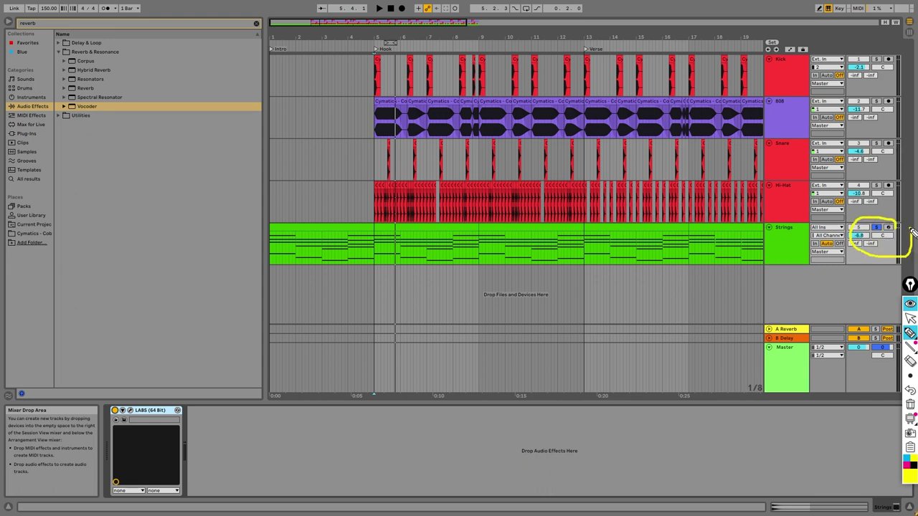
mouse_move(785, 361)
mouse_down()
mouse_move(800, 385)
mouse_move(797, 358)
mouse_up()
drag(864, 256, 818, 367)
mouse_move(859, 261)
mouse_down()
mouse_move(760, 255)
mouse_move(721, 293)
mouse_move(767, 330)
mouse_move(751, 332)
mouse_move(771, 328)
mouse_up()
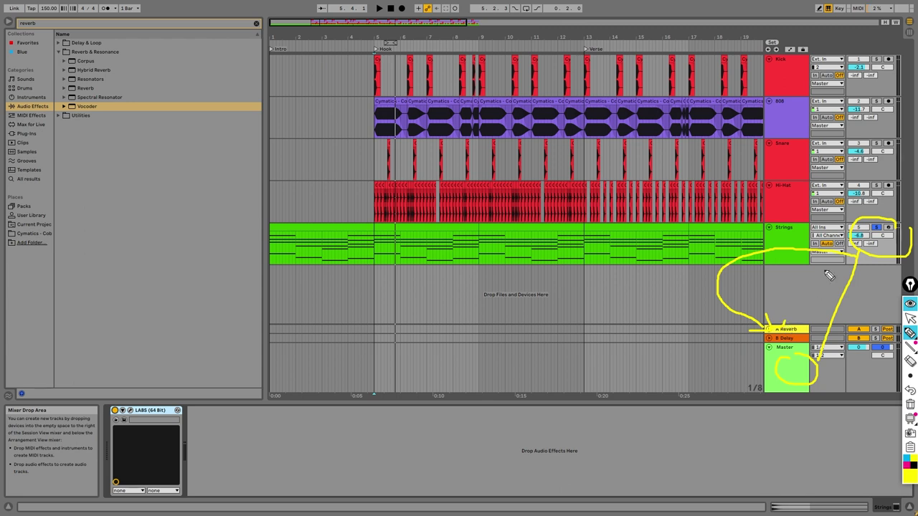
mouse_move(786, 331)
mouse_down()
mouse_move(763, 349)
mouse_move(748, 373)
mouse_move(768, 388)
mouse_move(753, 377)
mouse_move(774, 378)
mouse_move(765, 399)
mouse_up()
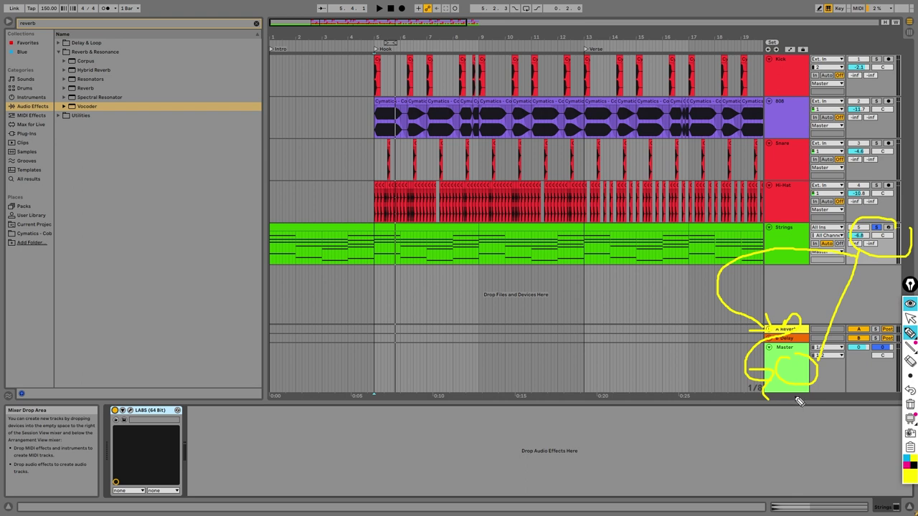
Step: Clear the drawn annotations, solo the Hi-Hat track, and place the insert marker just before its first clip
click(909, 405)
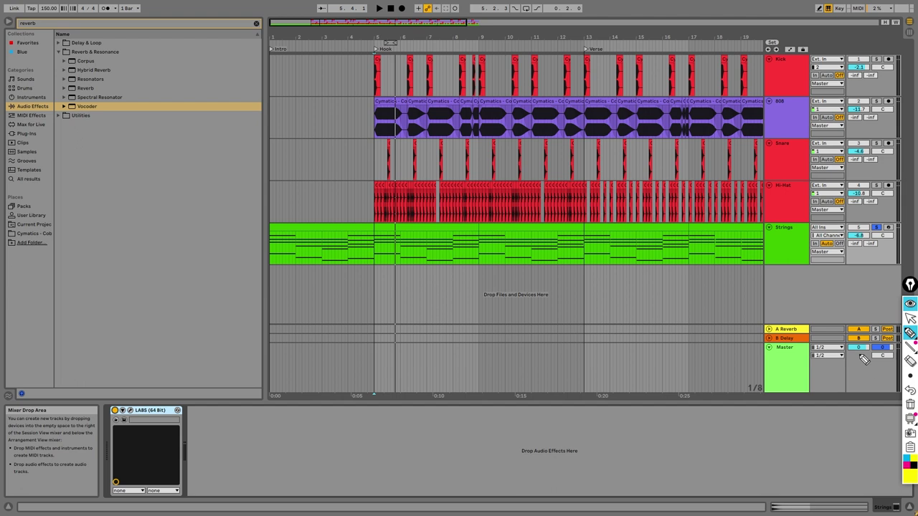
click(909, 318)
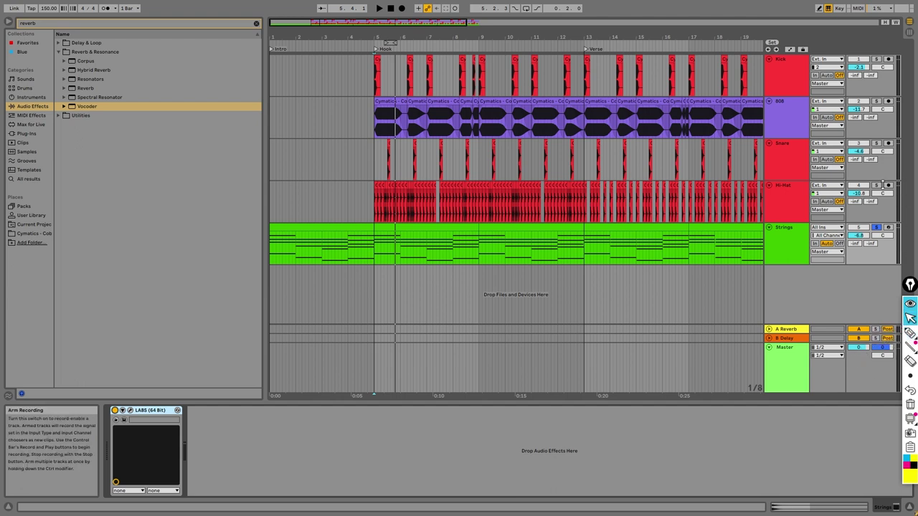
click(371, 213)
click(371, 213)
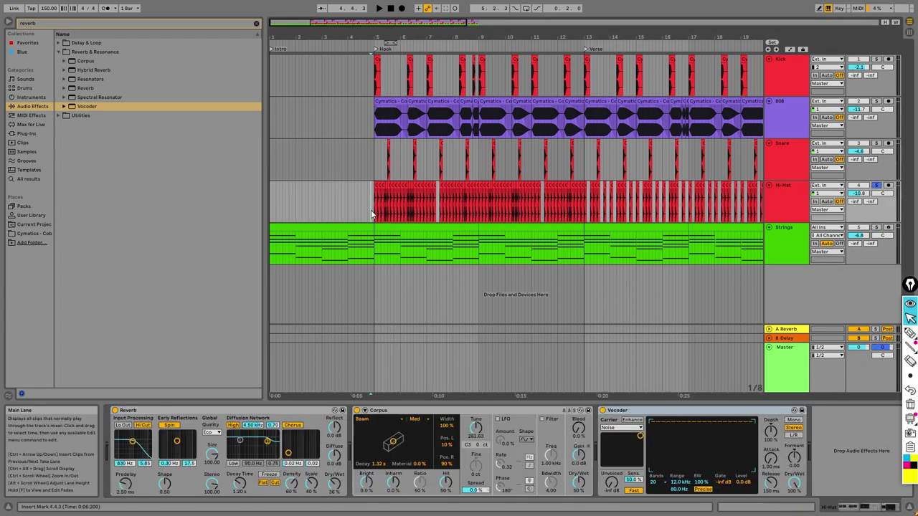
Step: Switch back and forth between the Arrangement and Session views to compare their layouts of the same tracks
key(Tab)
key(Tab)
key(Tab)
key(Tab)
key(Tab)
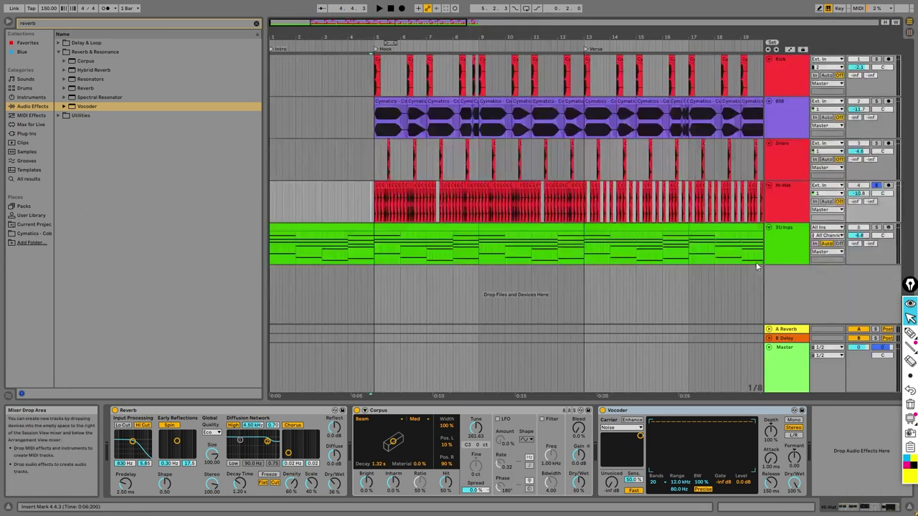
key(Tab)
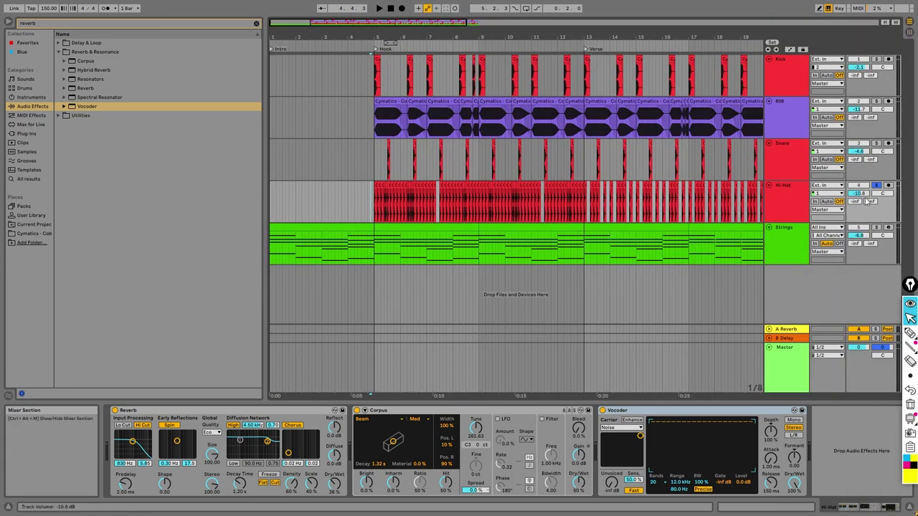
Step: Lower the Hi-Hat volume to -21 dB in Arrangement View, adjust its fader in Session View, and set the volume to 0 dB
drag(864, 200, 864, 216)
key(Tab)
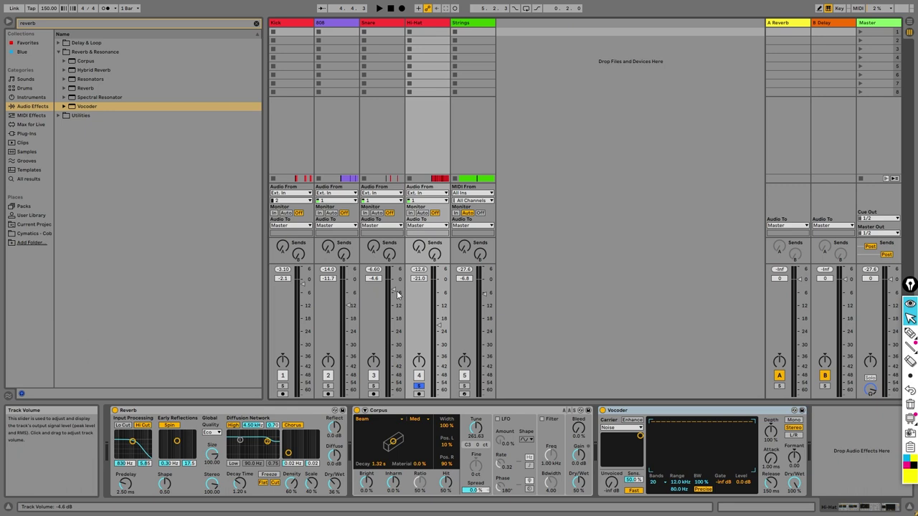
drag(439, 325, 439, 358)
key(Tab)
mouse_move(863, 202)
mouse_down()
mouse_move(863, 194)
mouse_move(863, 208)
mouse_up()
Step: Pan the Hi-Hat track to 50R in Session View, reset it to centre in Arrangement View, and return to Session View
key(Tab)
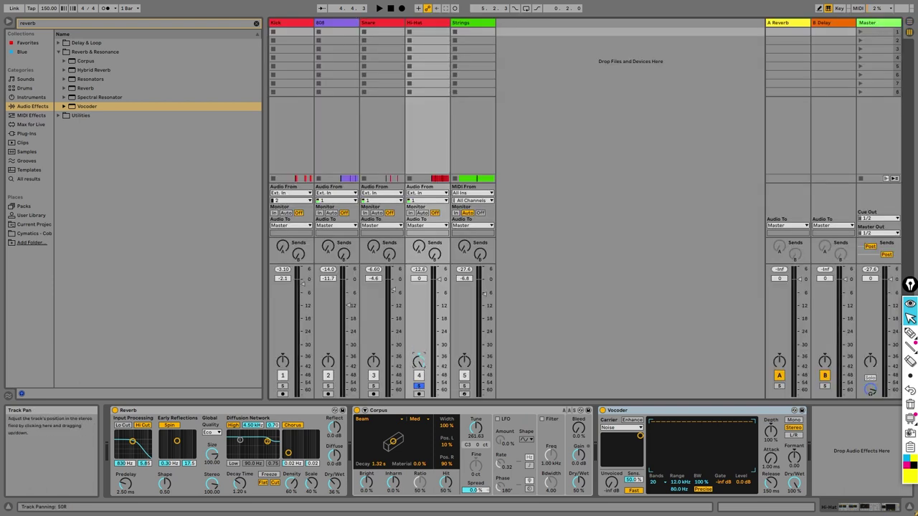
key(Tab)
drag(884, 193, 886, 198)
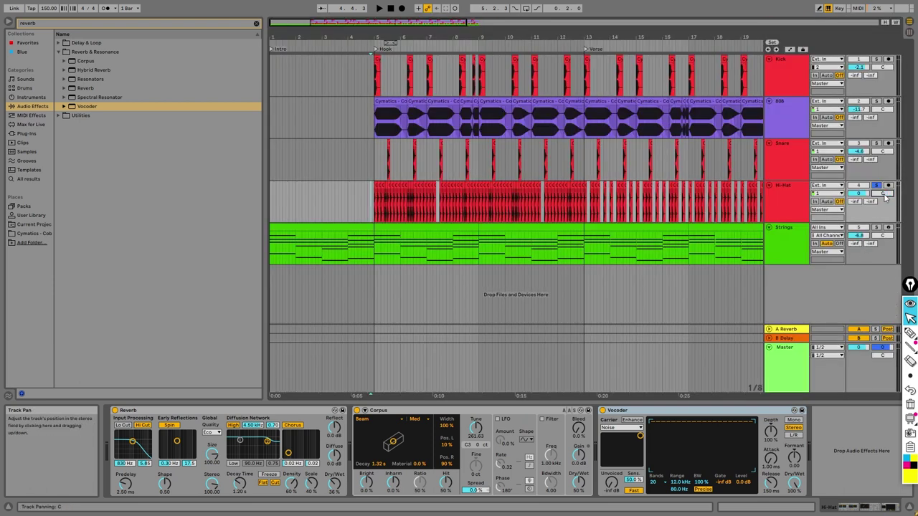
key(Tab)
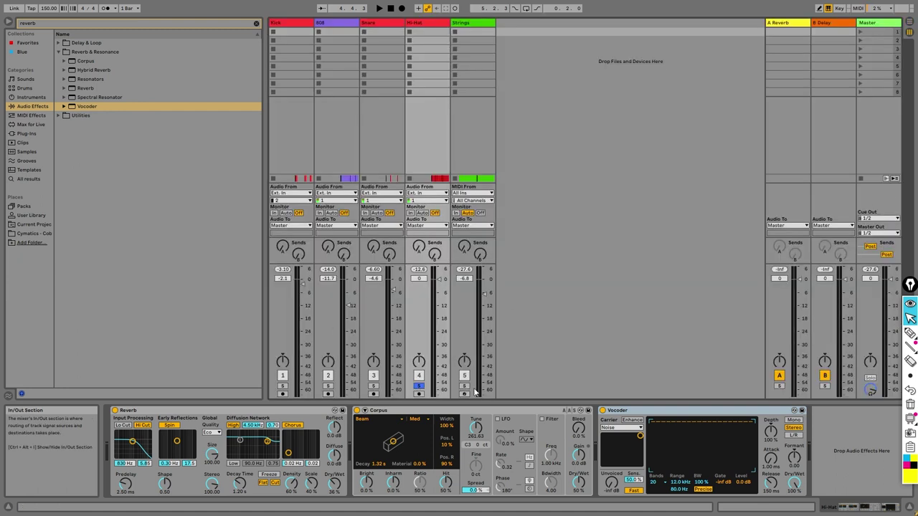
Step: Delete Reverb, Corpus and Vocoder from the Hi-Hat track's device chain
click(427, 27)
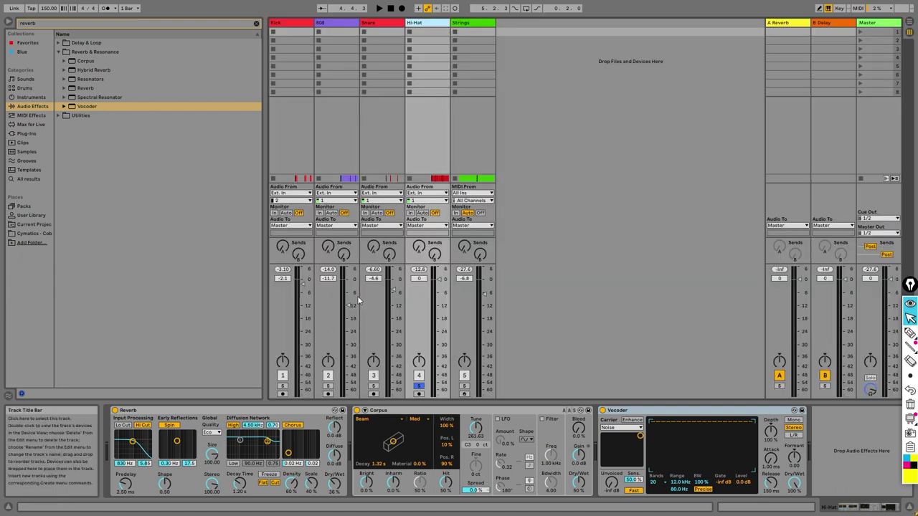
click(279, 410)
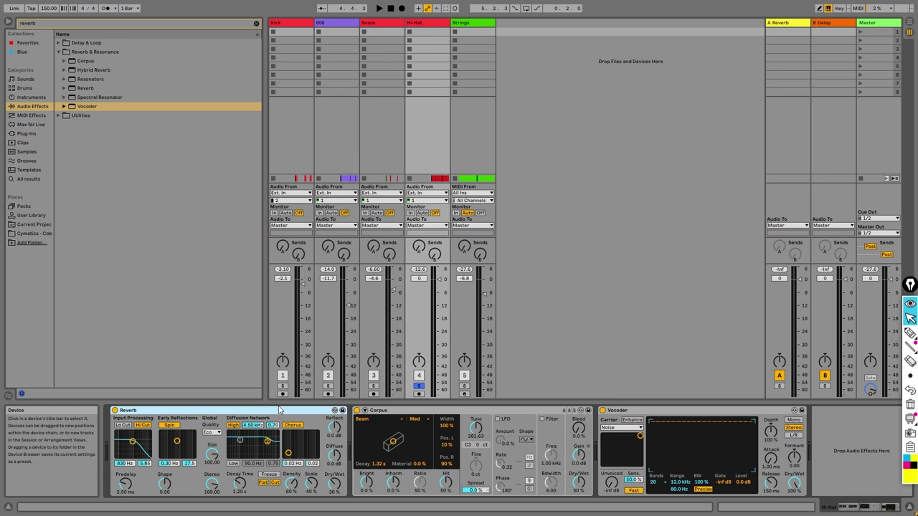
key(super+a)
key(Delete)
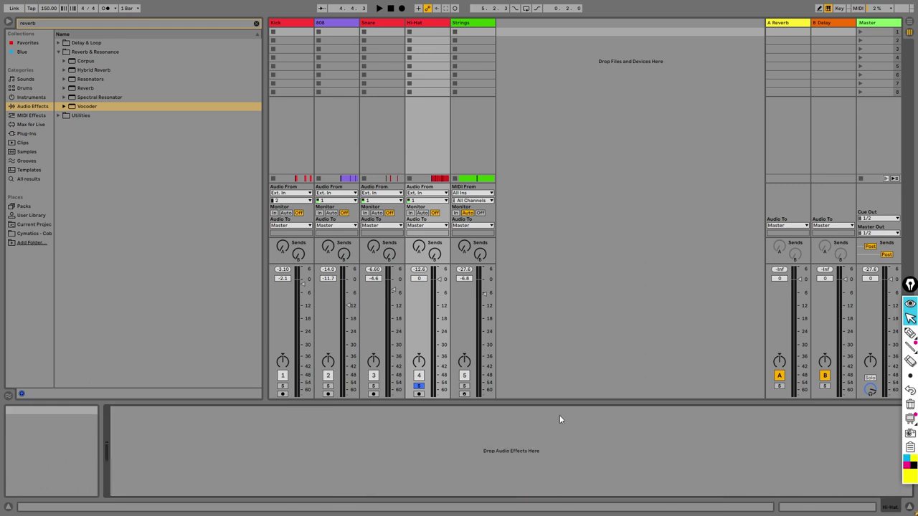
Step: Draw an arrow from the Hi-Hat meter to the Master meter and play the soloed hi-hats
click(909, 332)
mouse_move(435, 401)
mouse_down()
mouse_move(505, 476)
mouse_move(652, 488)
mouse_move(791, 468)
mouse_move(889, 425)
mouse_move(896, 387)
mouse_up()
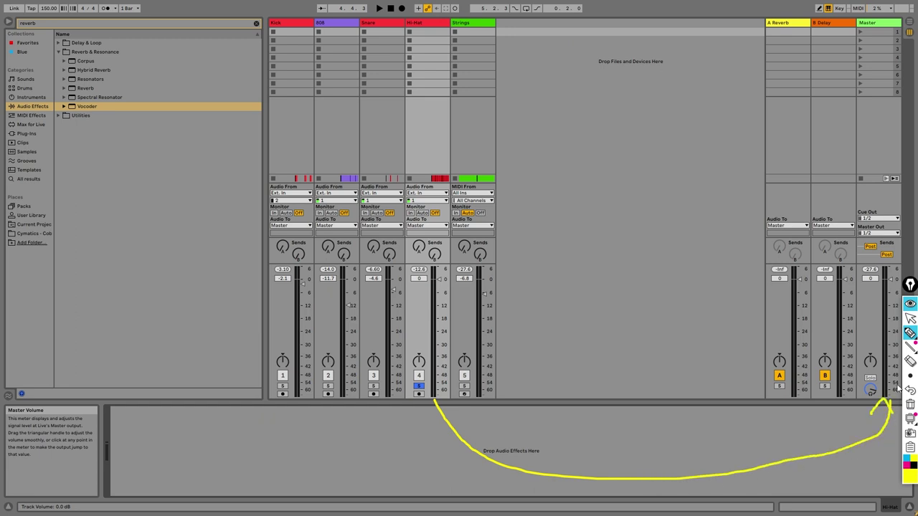
click(909, 317)
key(space)
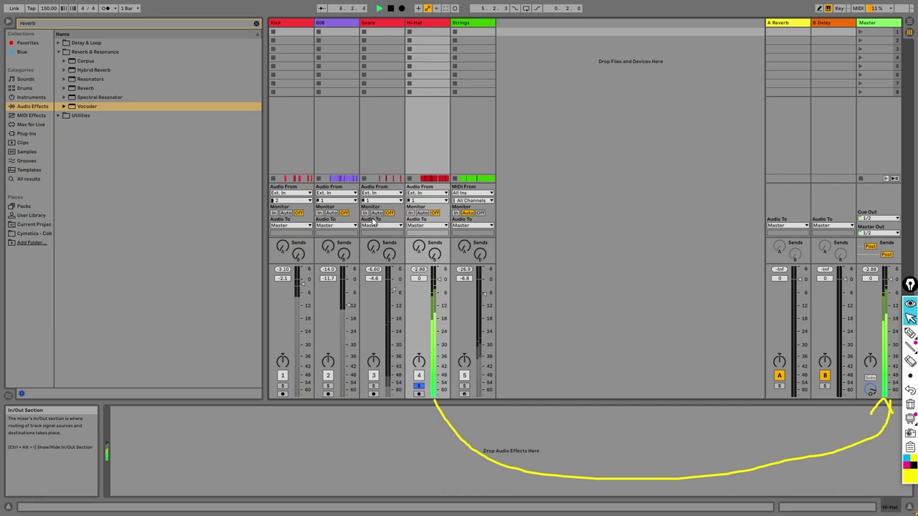
Step: Raise the Hi-Hat track's Send A to feed the A Reverb return and play the soloed hi-hats
key(space)
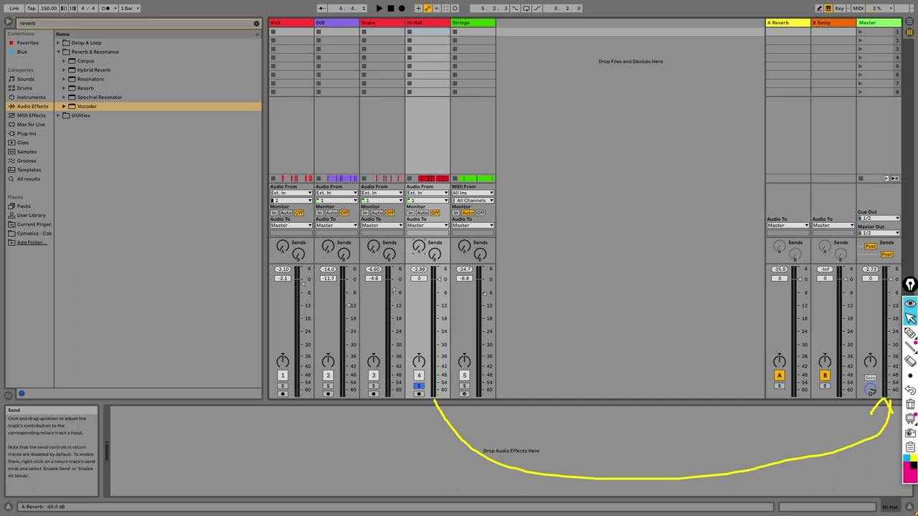
key(space)
drag(419, 246, 419, 218)
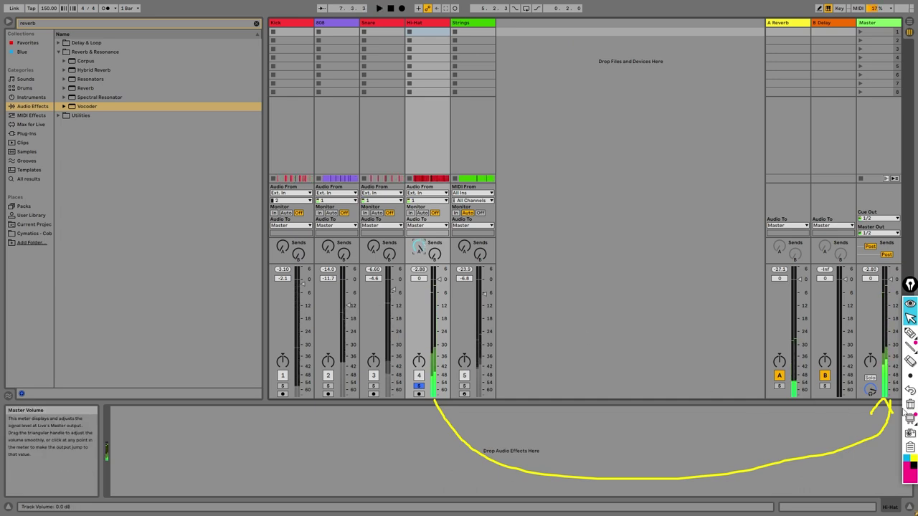
Step: Draw magenta arrows from the Hi-Hat meter to A Reverb and on to Master, label the reverb path R, and circle the dry path
click(909, 333)
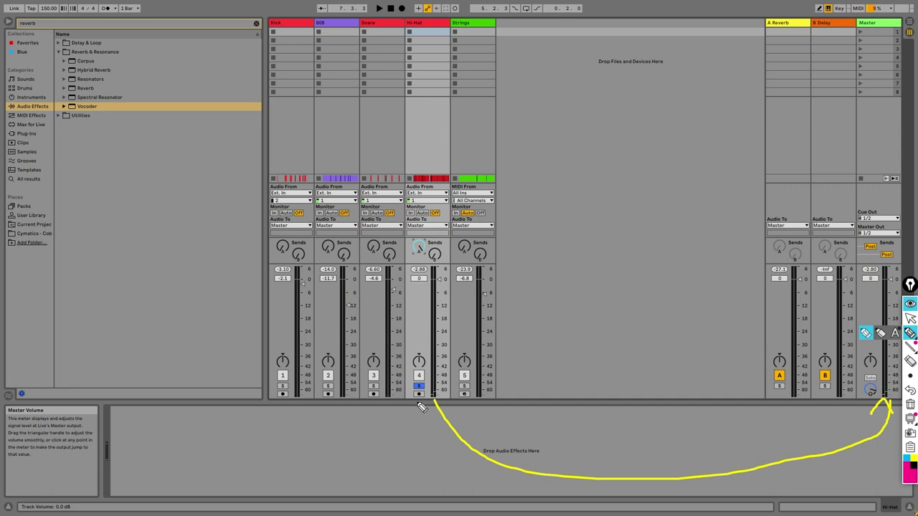
mouse_move(438, 402)
mouse_down()
mouse_move(632, 441)
mouse_move(698, 438)
mouse_move(762, 397)
mouse_move(751, 393)
mouse_move(778, 403)
mouse_up()
mouse_move(772, 341)
mouse_down()
mouse_move(787, 342)
mouse_move(815, 405)
mouse_move(853, 418)
mouse_move(874, 402)
mouse_up()
drag(750, 472, 740, 486)
mouse_move(685, 422)
mouse_down()
mouse_move(690, 403)
mouse_move(688, 412)
mouse_move(709, 425)
mouse_up()
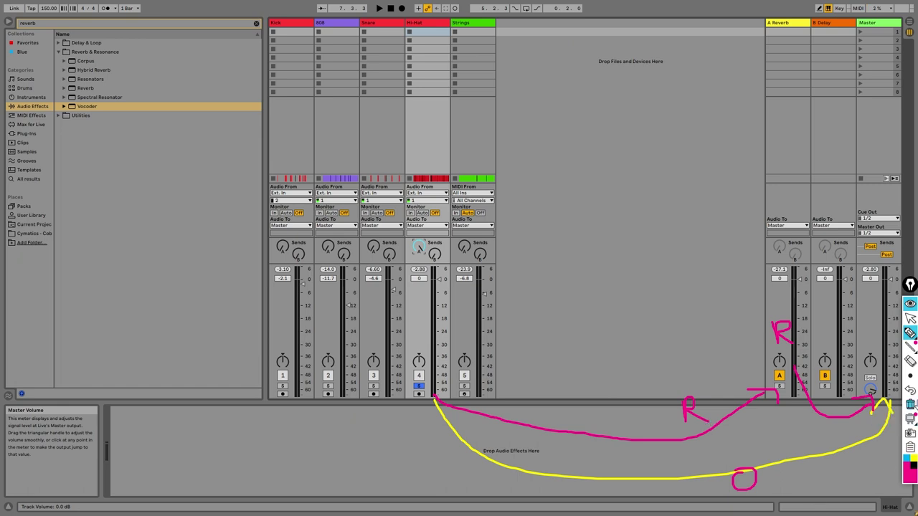
Step: Clear all the drawn annotations and unsolo the Hi-Hat track
key(ctrl+shift+c)
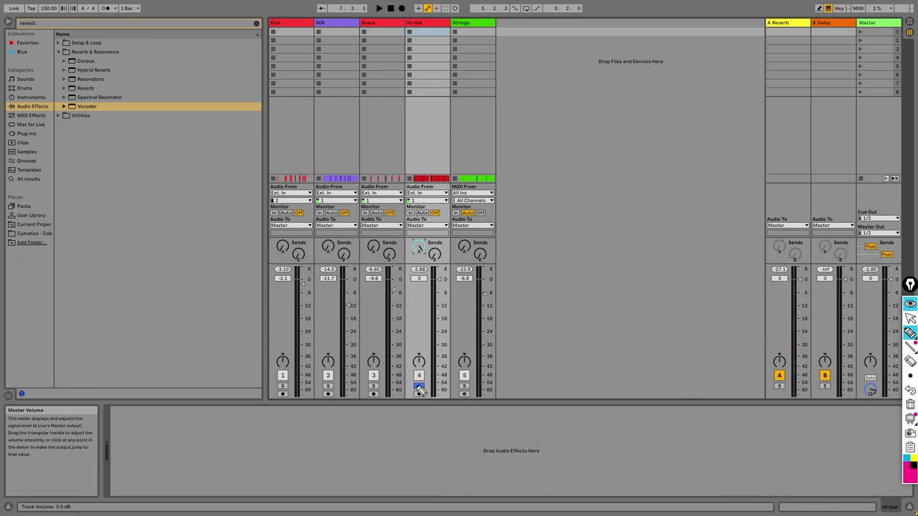
click(909, 318)
click(419, 385)
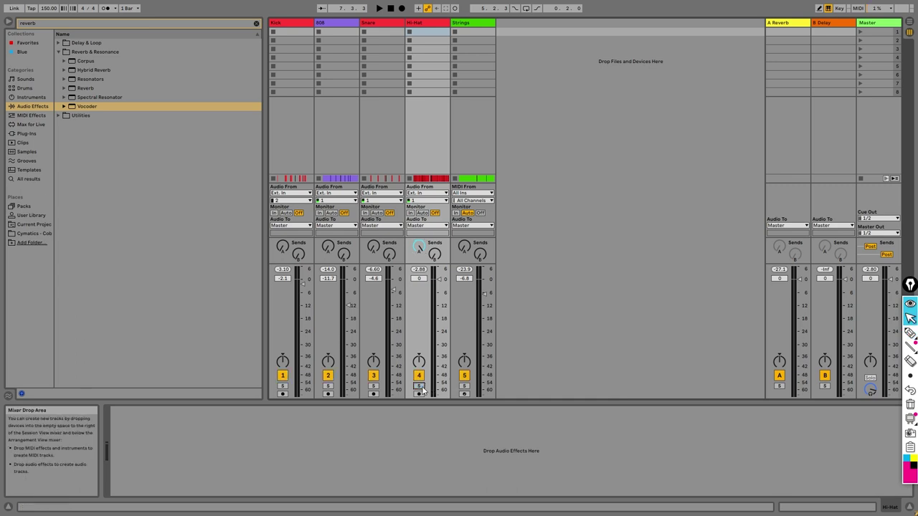
Step: Play the beat while raising Send A on Hi-Hat to -11.7 dB, on Snare, and on Strings to -11.0 dB, and show the A Reverb device
key(space)
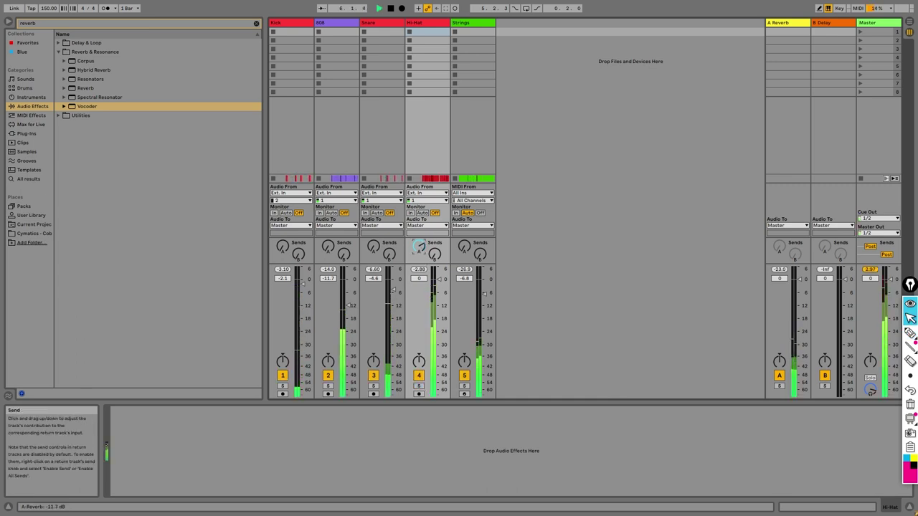
mouse_move(373, 247)
mouse_down()
mouse_move(373, 221)
mouse_move(372, 244)
mouse_up()
mouse_move(464, 248)
mouse_down()
mouse_move(464, 238)
mouse_move(464, 248)
mouse_up()
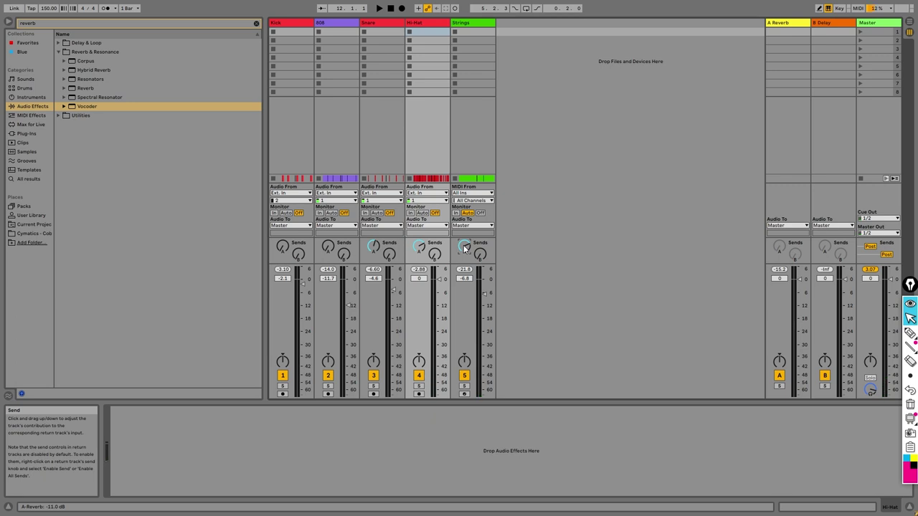
click(774, 31)
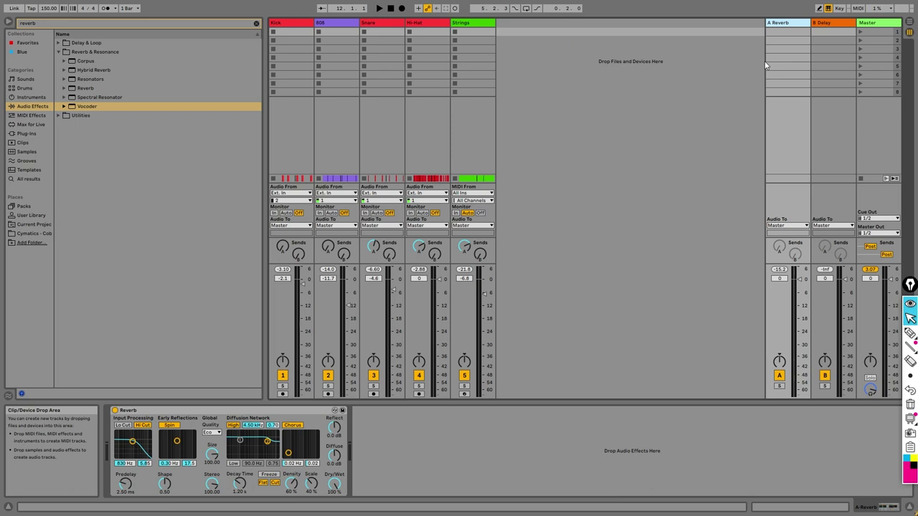
key(space)
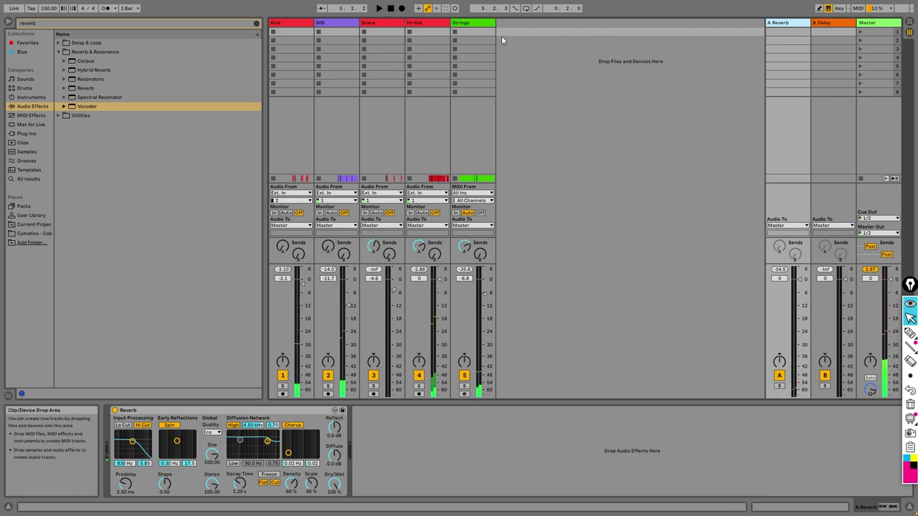
Step: Select the five tracks from Kick to Strings and lower their volumes together, bringing the Snare to about -9.2 dB
click(475, 36)
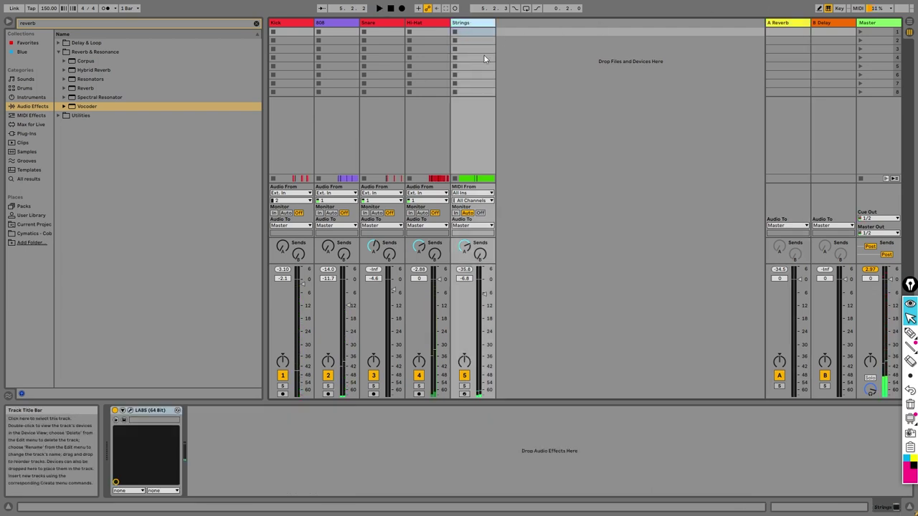
shift+click(299, 24)
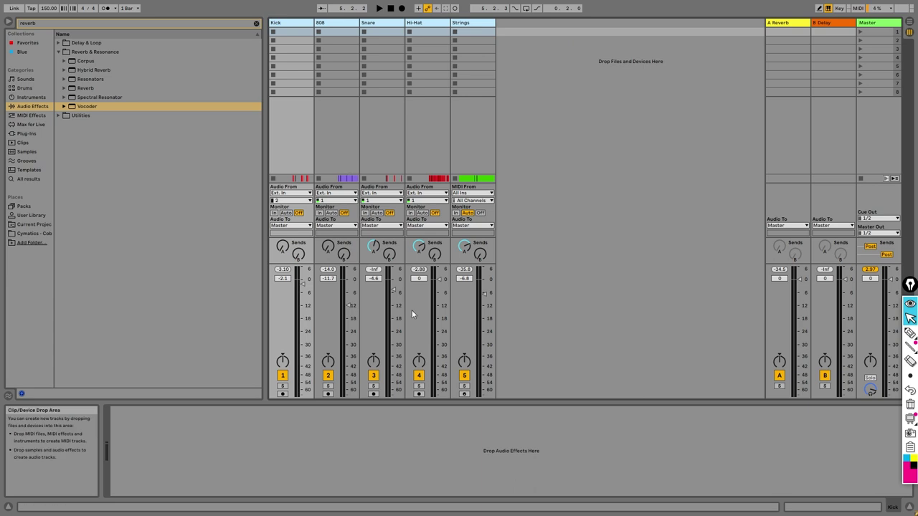
drag(393, 290, 395, 302)
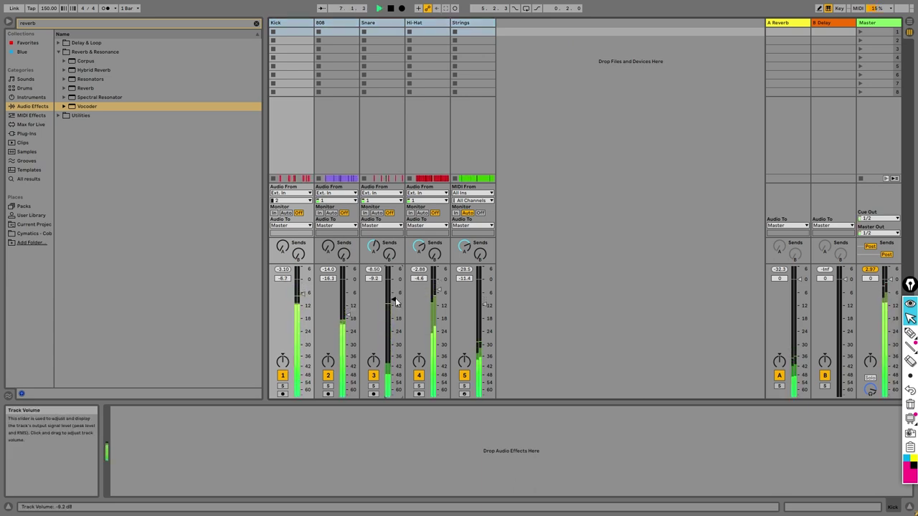
Step: Switch to Arrangement View and open the Various FX folder of the Cymatics Cobra sample pack
key(Tab)
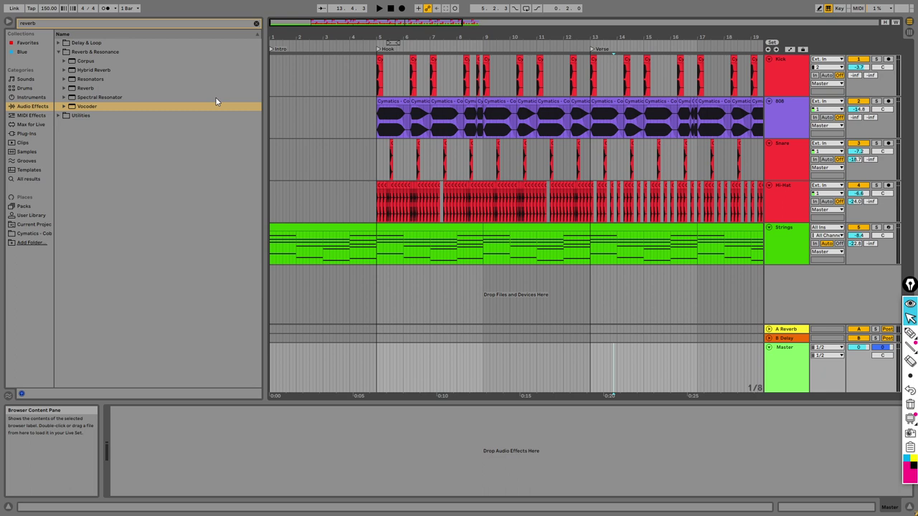
drag(350, 40, 349, 34)
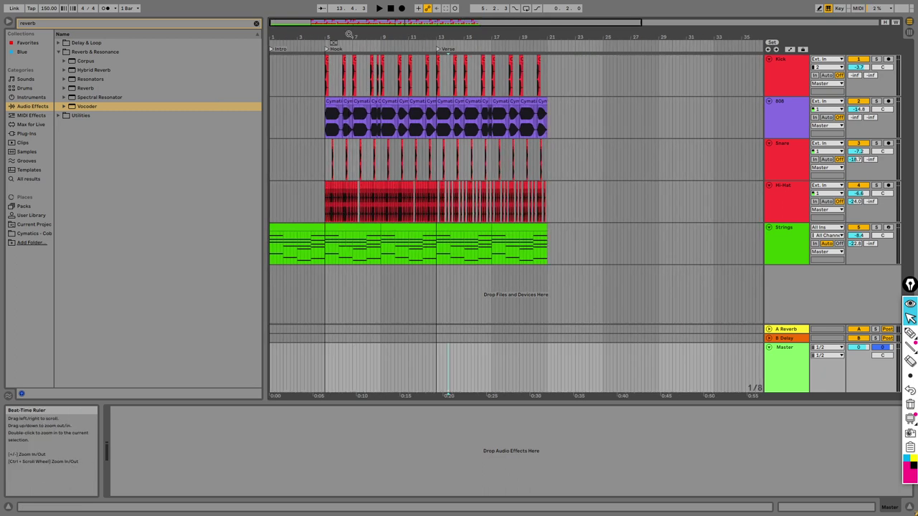
click(34, 233)
click(59, 70)
click(64, 97)
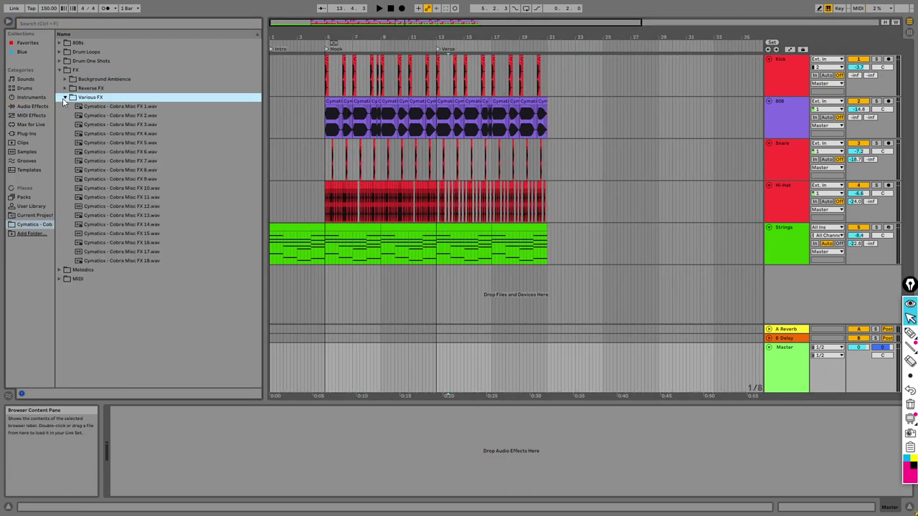
Step: Audition several Various FX samples and place Cymatics - Cobra Misc FX 3 on a new track at the Hook, bar 5
click(91, 108)
click(117, 124)
click(136, 132)
click(137, 126)
drag(137, 127, 327, 284)
Step: Play the start of the Hook and set the Cobra Misc FX 3 track's volume to -23.6 dB and its Send A to 0 dB
key(space)
key(space)
key(plus)
key(plus)
key(plus)
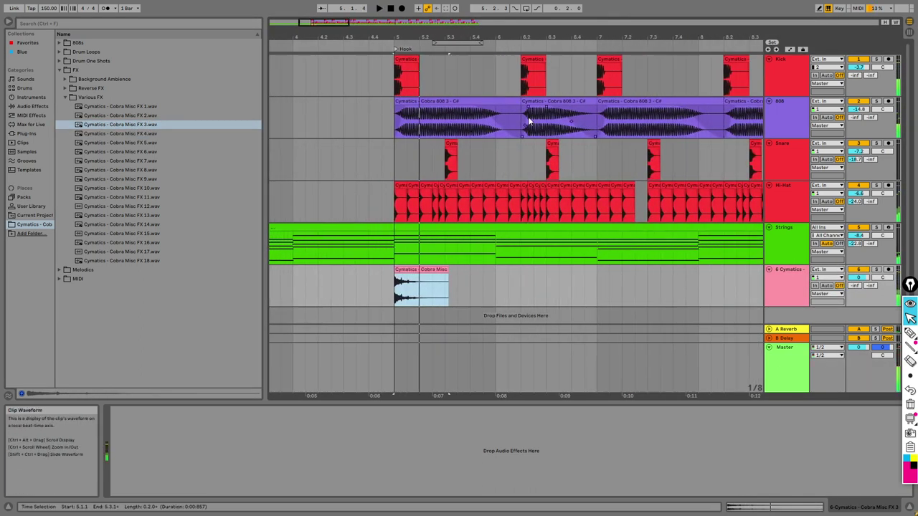
click(858, 276)
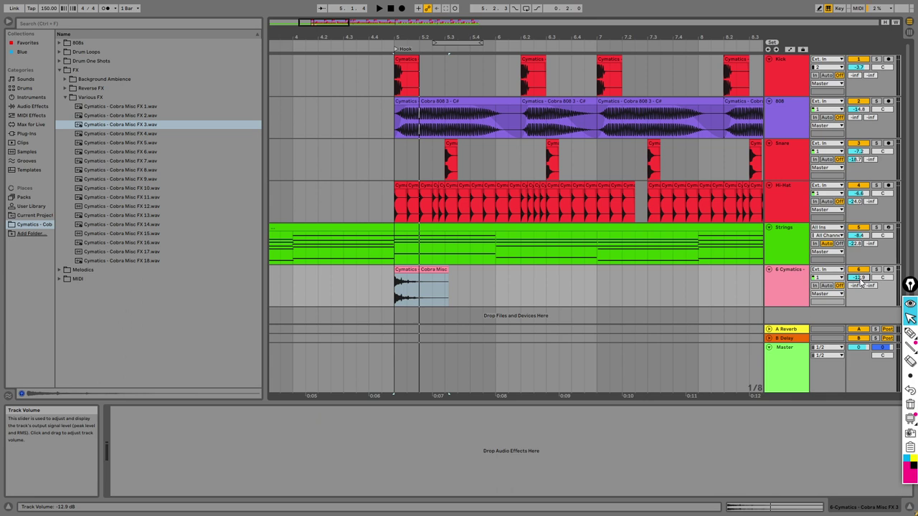
key(space)
scroll(860, 277, down, 3)
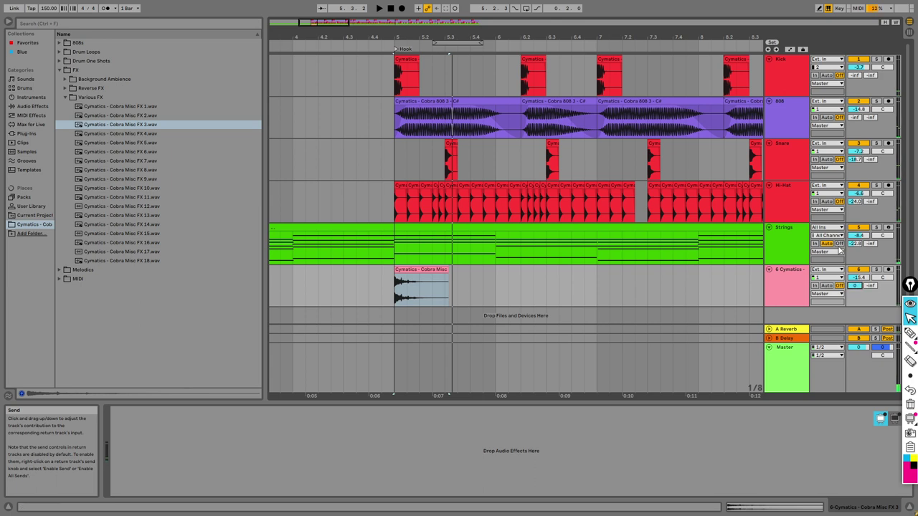
mouse_move(910, 377)
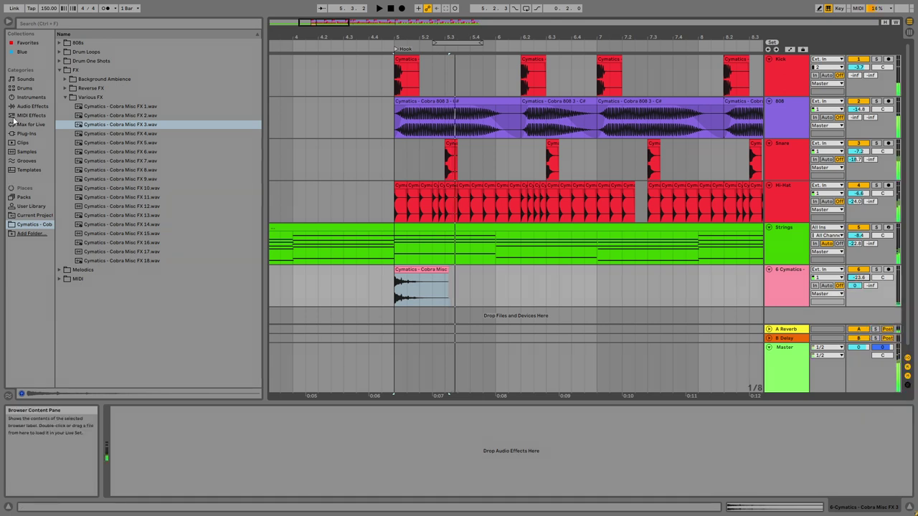
Step: Add the Reverb effect to the Cobra Misc FX 3 track, set Dry/Wet to about 66%, and play the Hook
click(32, 106)
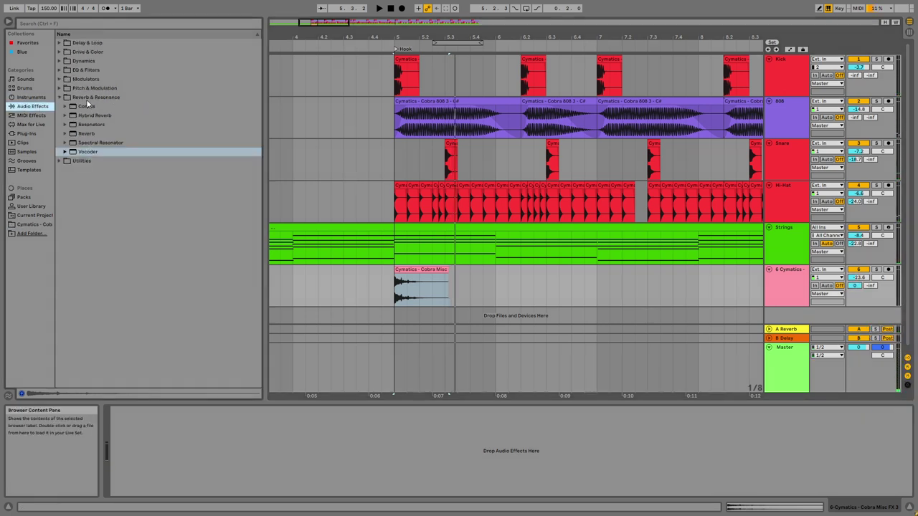
click(85, 135)
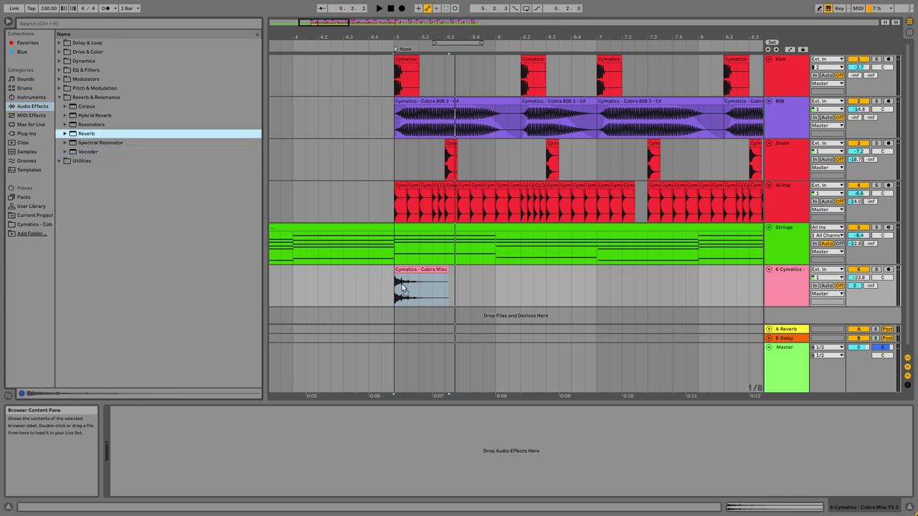
drag(403, 287, 403, 288)
key(space)
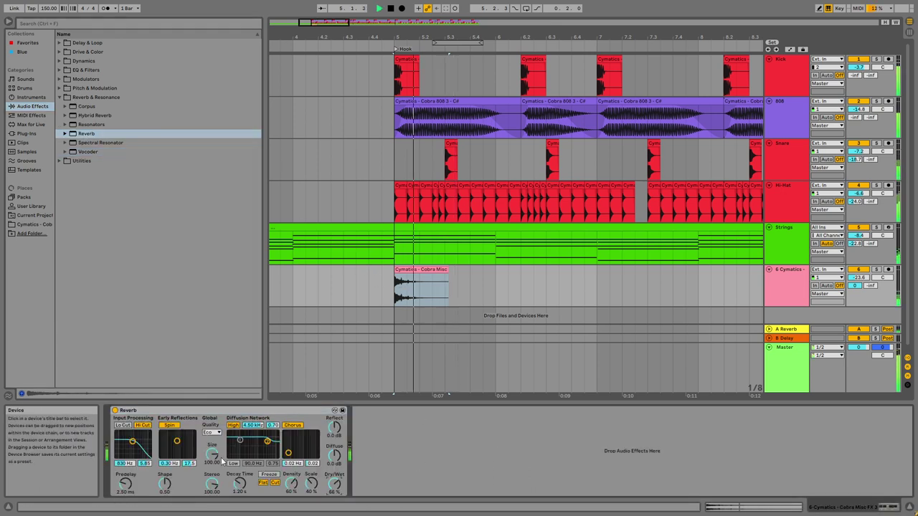
Step: Set the Reverb's Decay Time to 3.62 s, enable Lo Cut, shift the input filter to about 2.53 kHz with width 8.82, and choose High quality
drag(239, 488, 239, 482)
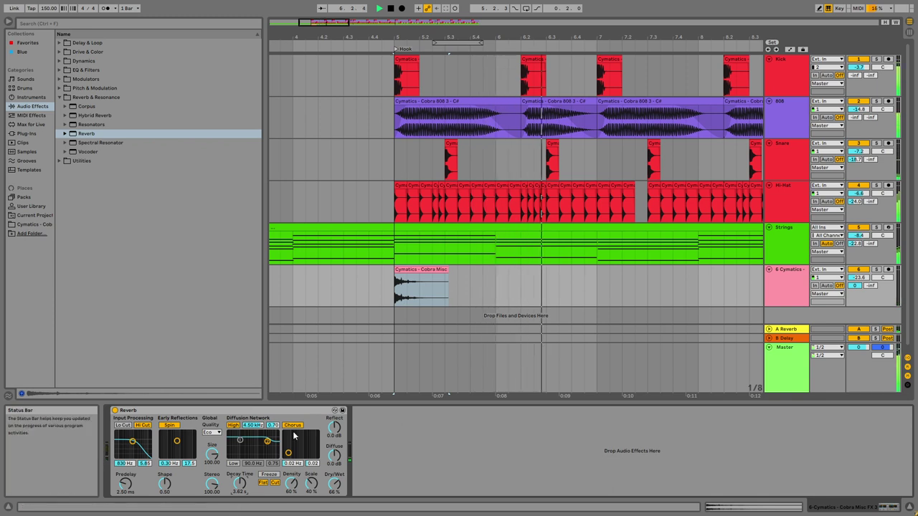
click(123, 425)
drag(133, 441, 138, 433)
click(212, 432)
click(211, 451)
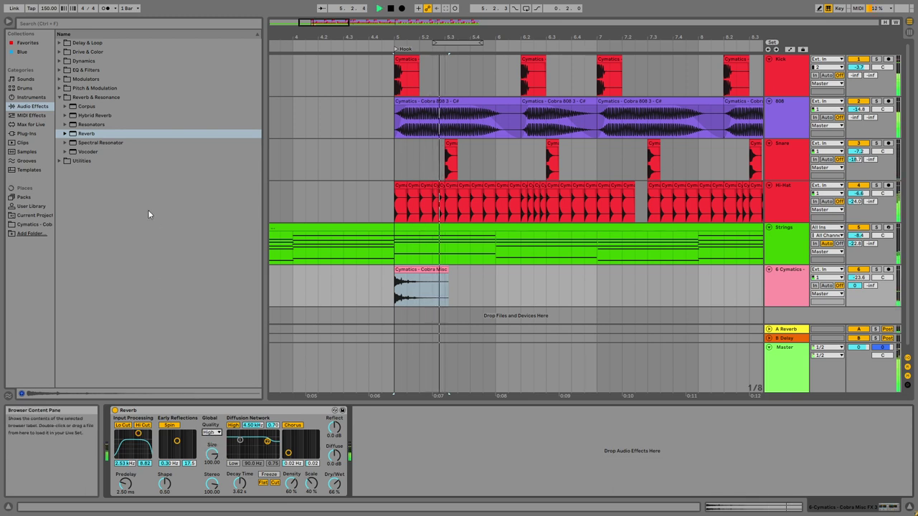
Step: Audition more Cobra Misc FX samples in the Various FX folder, working down the list to Misc FX 18
click(28, 225)
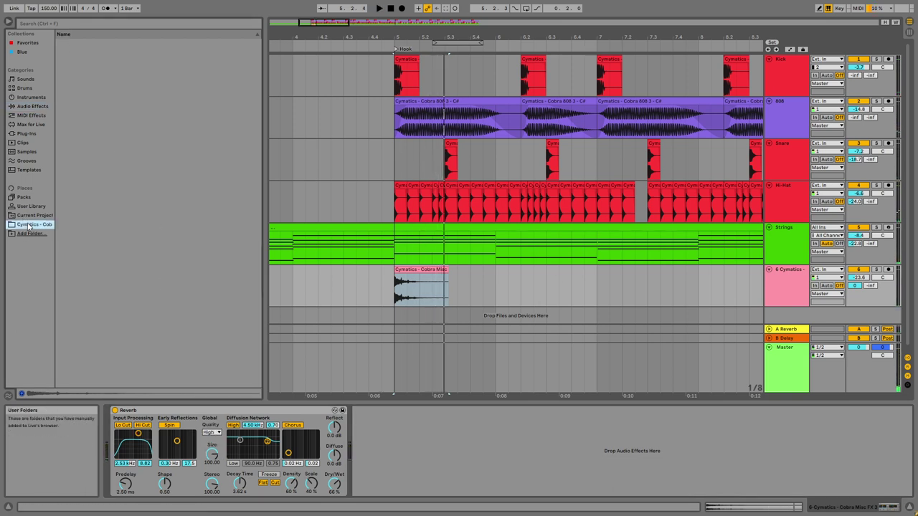
click(121, 125)
click(140, 161)
click(144, 178)
click(150, 189)
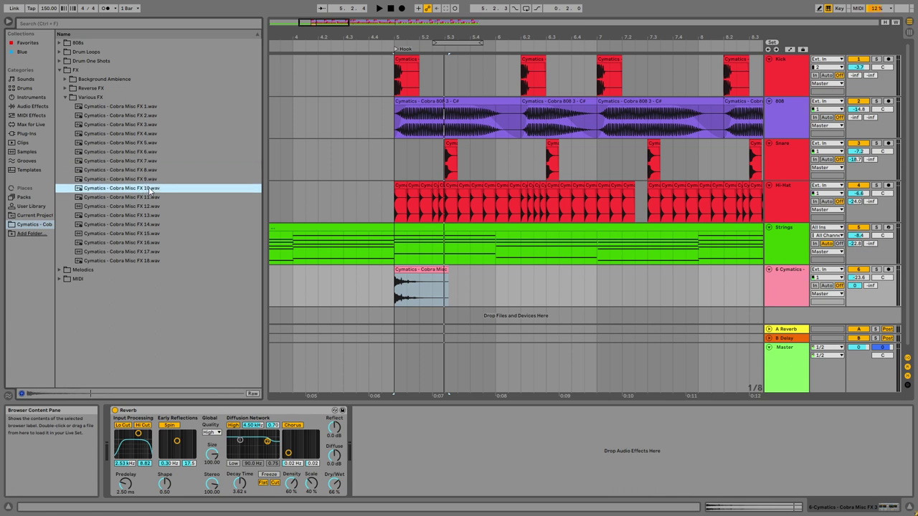
click(151, 198)
click(152, 206)
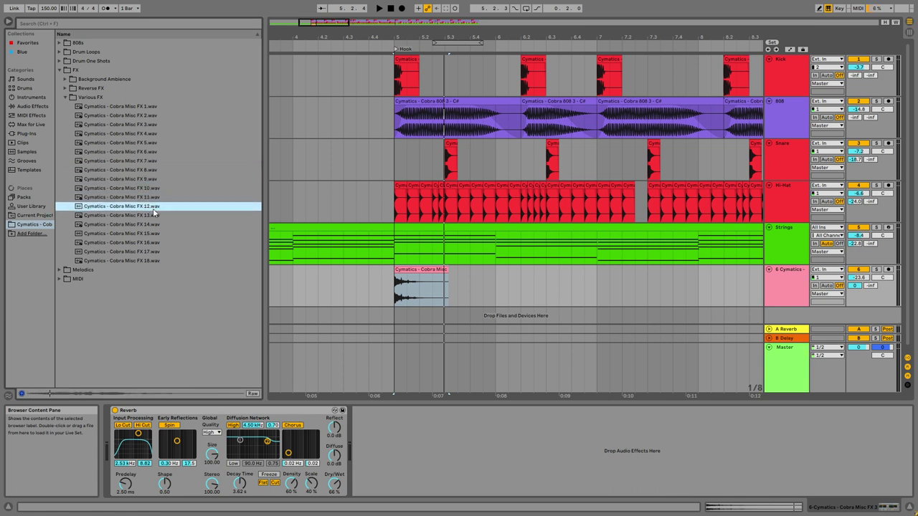
click(150, 216)
click(151, 224)
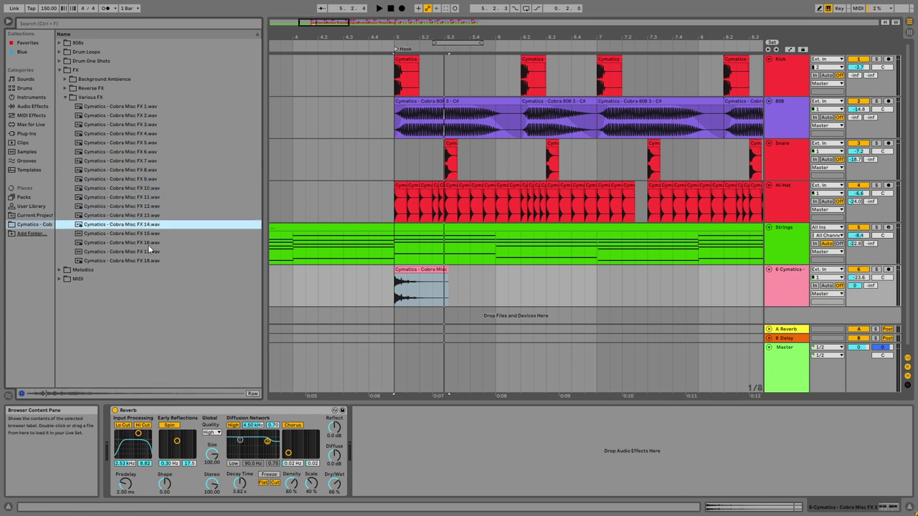
click(149, 251)
click(148, 261)
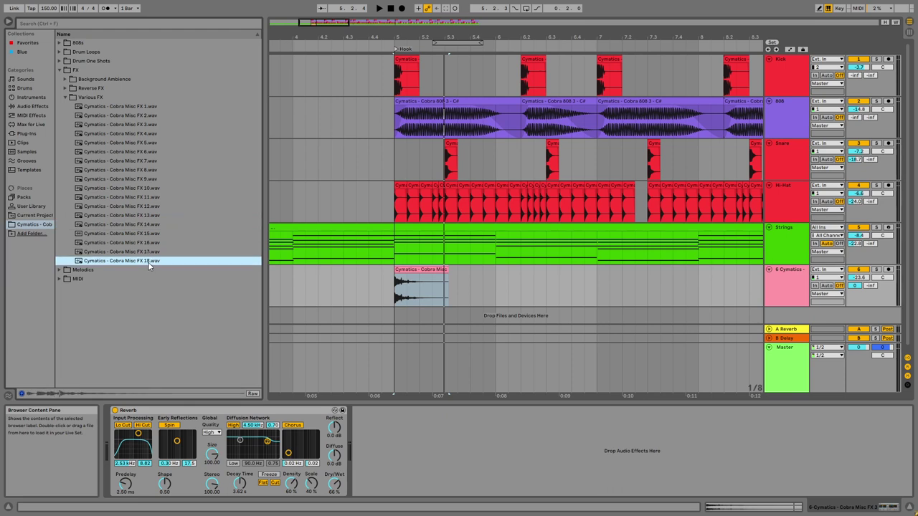
Step: Audition the Reverse FX samples and place Cymatics - Cobra Reverse FX 6 on a new track at bar 4, leading into the Hook
click(62, 86)
click(92, 99)
click(137, 115)
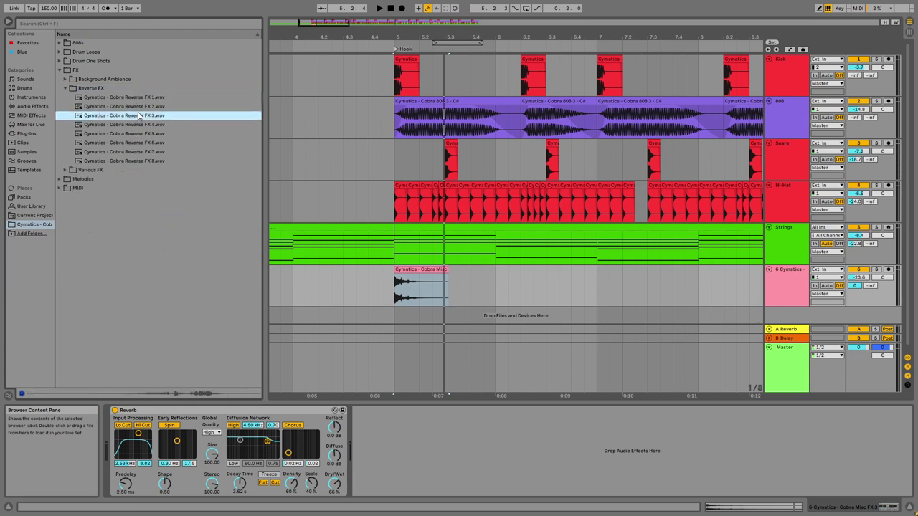
click(137, 120)
click(144, 133)
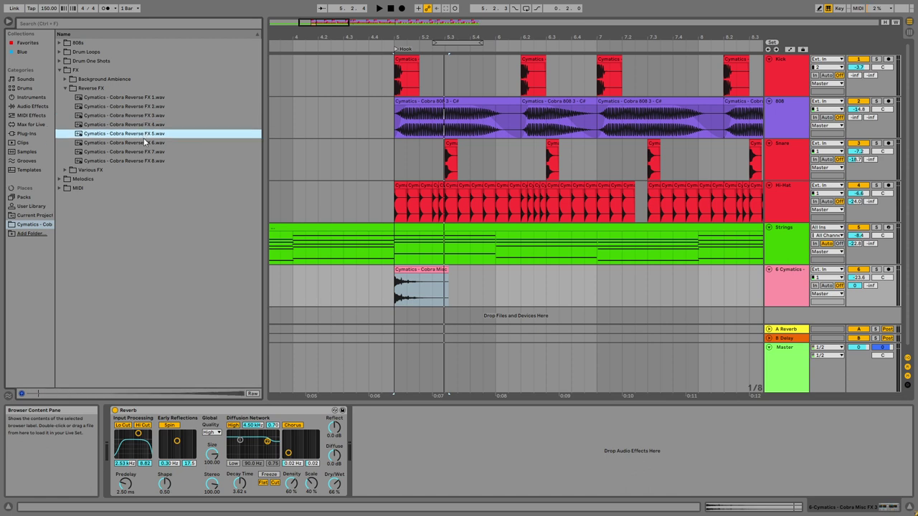
click(142, 143)
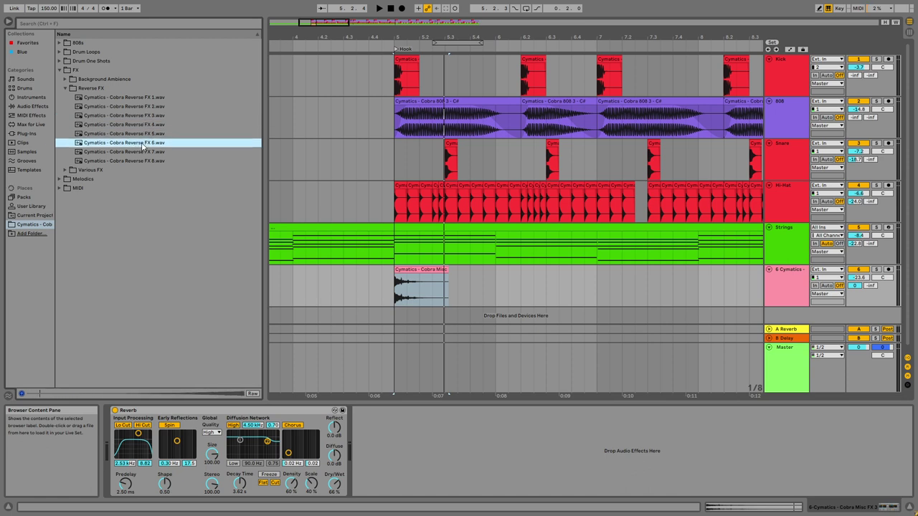
mouse_move(141, 143)
mouse_down()
mouse_move(290, 238)
mouse_move(310, 314)
mouse_up()
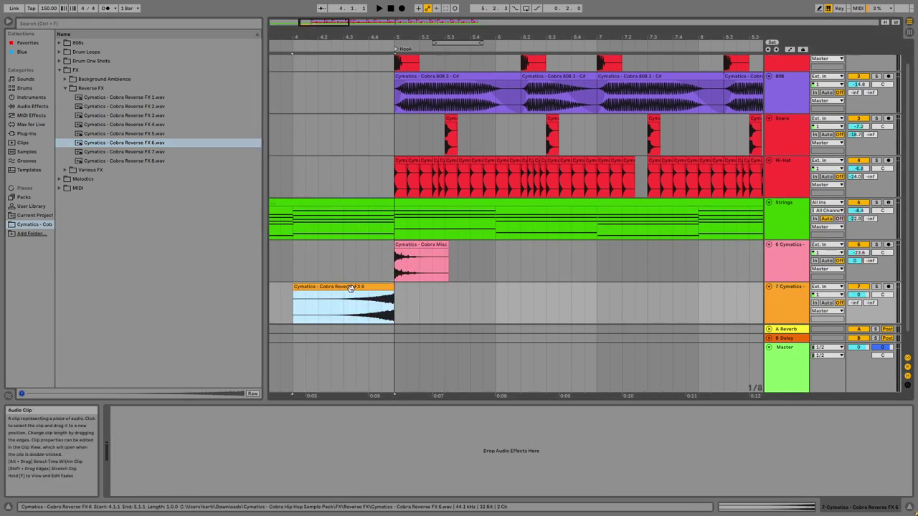
Step: Duplicate the Cobra Reverse FX 6 clip directly after itself, starting at bar 5
click(346, 287)
key(ctrl+d)
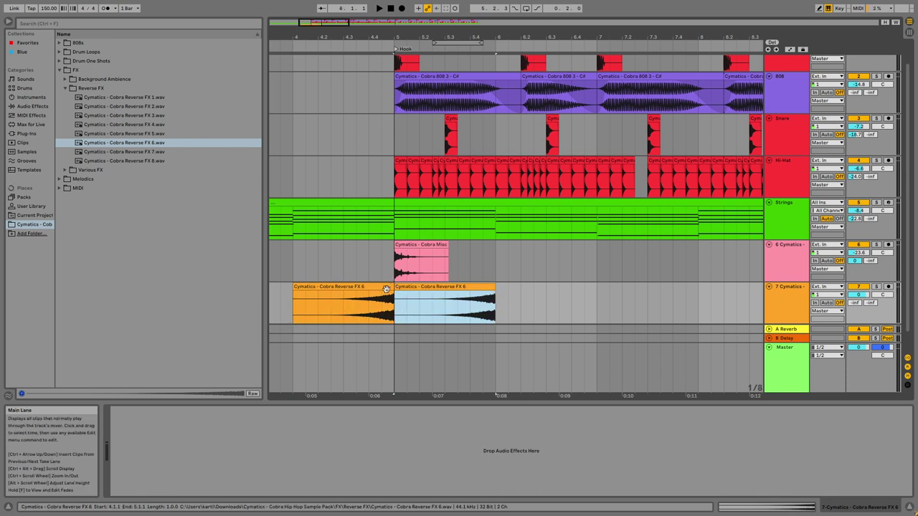
Step: Reverse the second Cobra Reverse FX 6 clip at bar 5, lower its track volume to -30.4 dB, and play the transition
key(r)
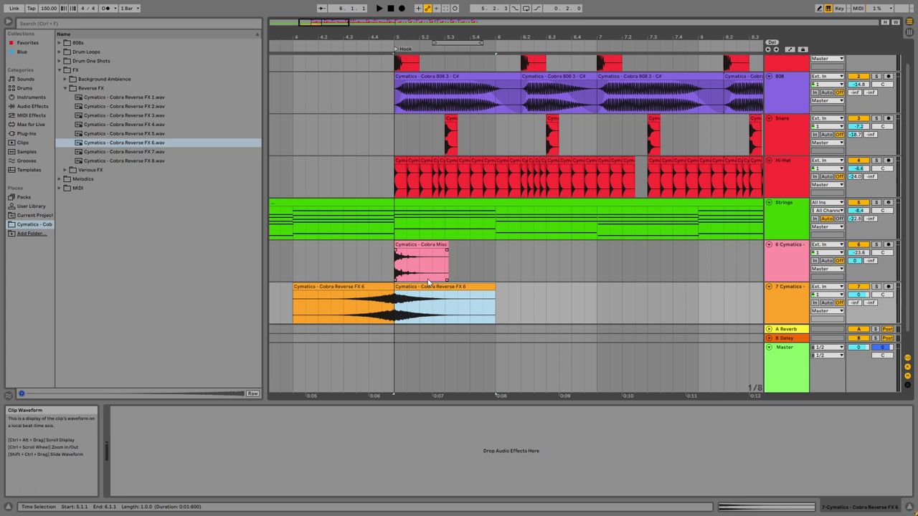
click(864, 290)
drag(864, 290, 864, 296)
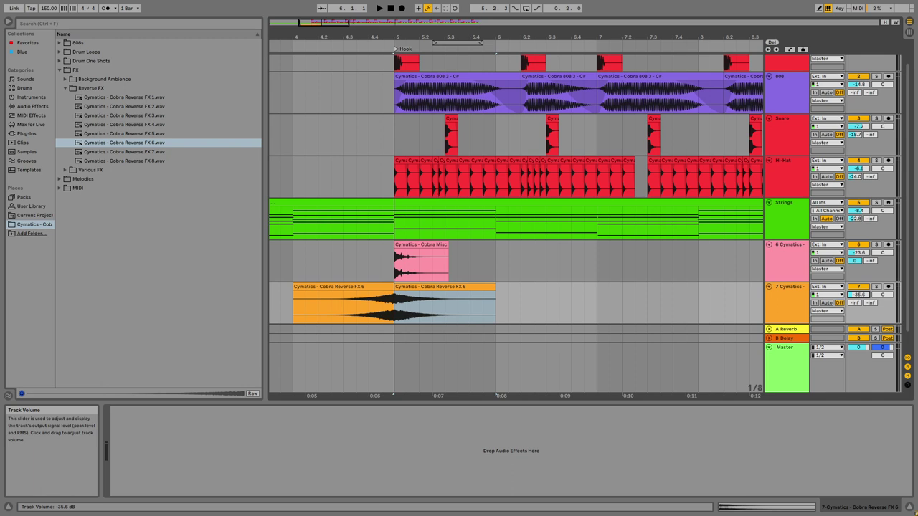
click(355, 301)
key(space)
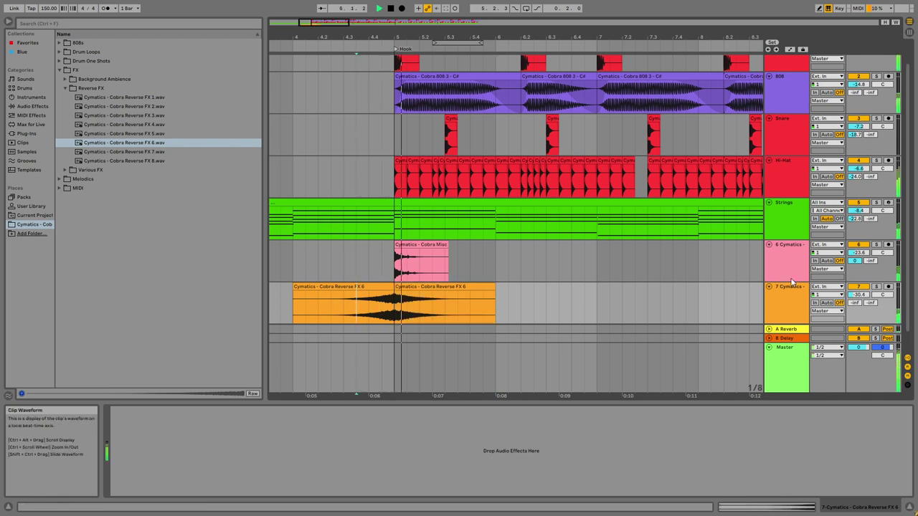
click(330, 300)
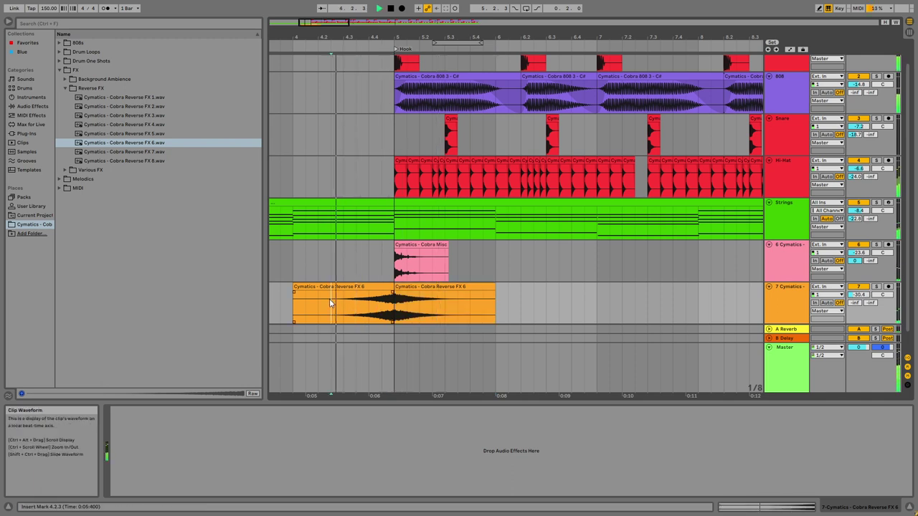
Step: Lower the clip gain of the first Cobra Reverse FX 6 clip at bar 4 and play the transition into the Hook
double_click(391, 300)
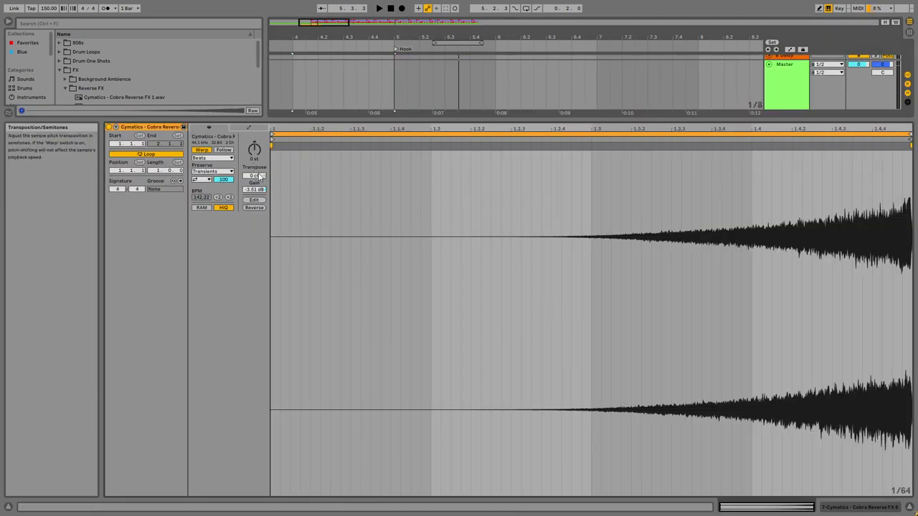
drag(254, 189, 254, 201)
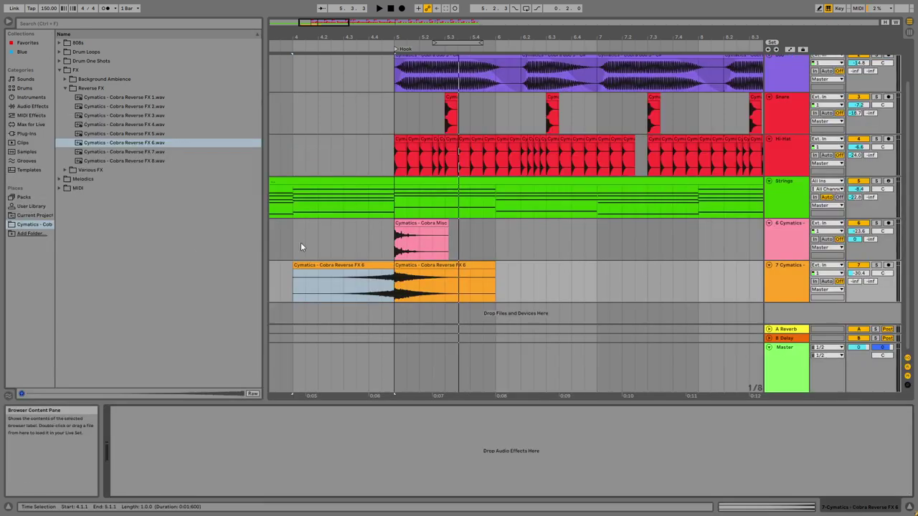
key(space)
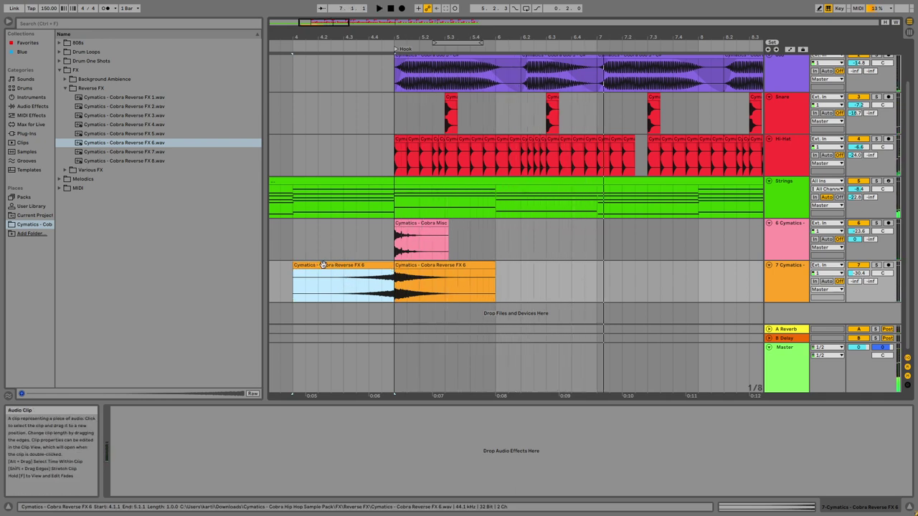
Step: Copy the Reverb device from the Cobra Misc FX track onto the Cobra Reverse FX track
click(421, 223)
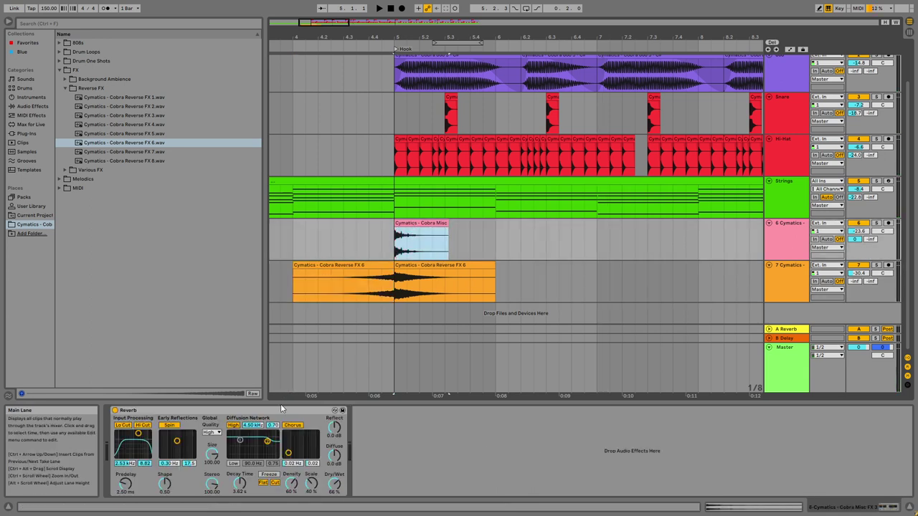
right_click(310, 407)
click(302, 421)
click(344, 280)
right_click(365, 425)
click(379, 426)
Step: Add a short fade-out at the end of the reversed Cobra Reverse FX 6 clip while playing the Hook
key(space)
drag(466, 36, 545, 14)
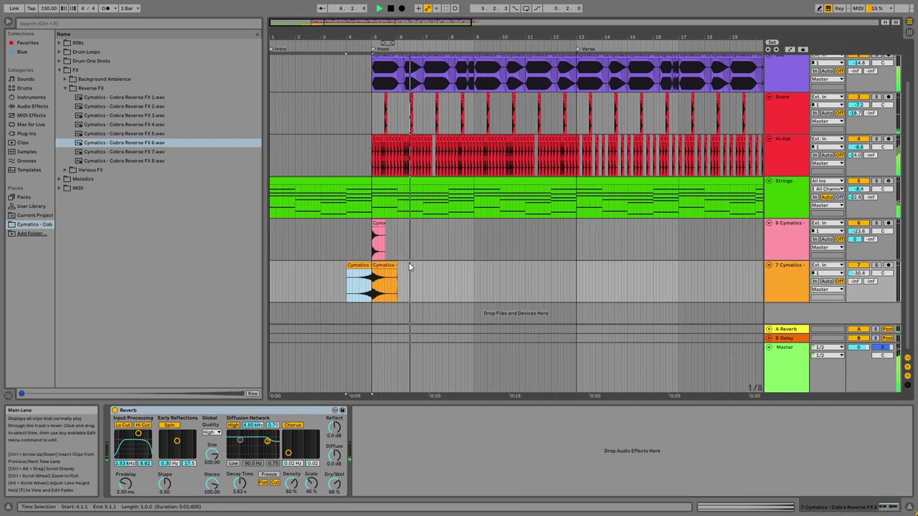
drag(394, 273, 391, 272)
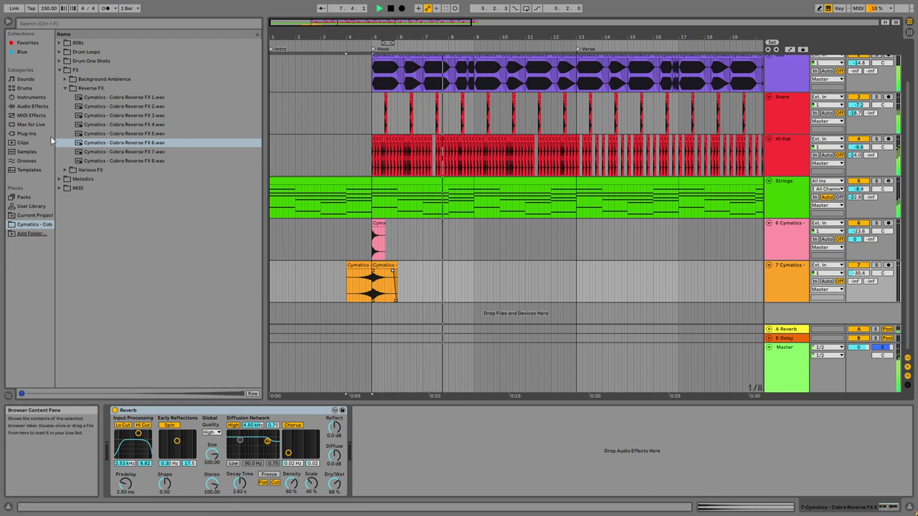
Step: Audition Cobra Misc FX 16 in Various FX, and Melody Loops 1, 2 and 4 in the Melodics folder
click(65, 170)
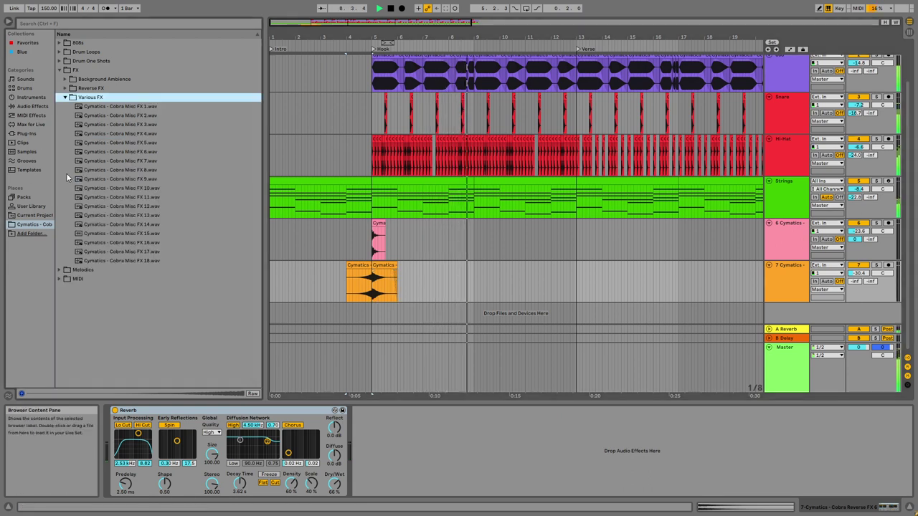
click(141, 244)
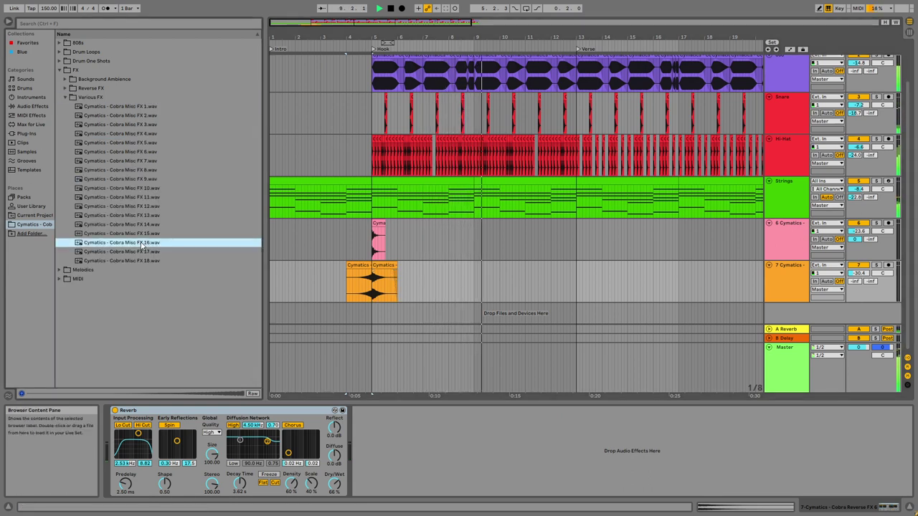
click(60, 269)
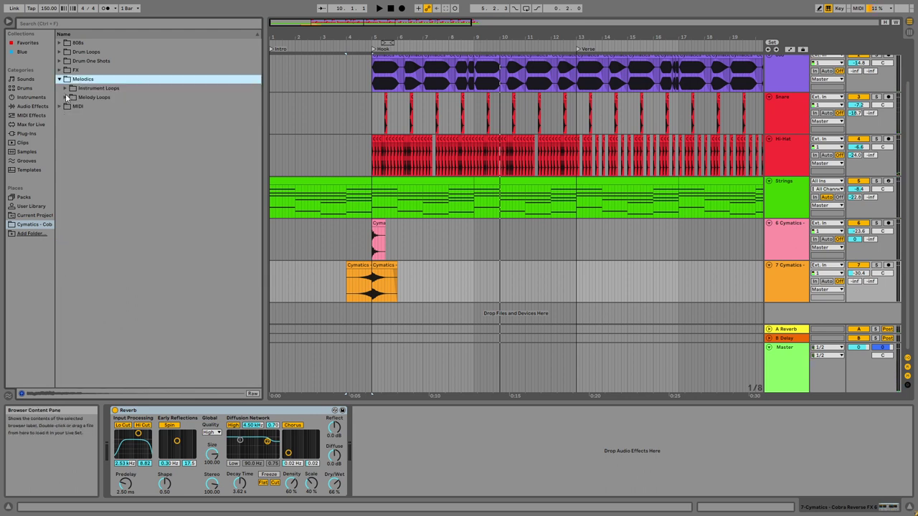
click(66, 97)
click(148, 107)
click(180, 117)
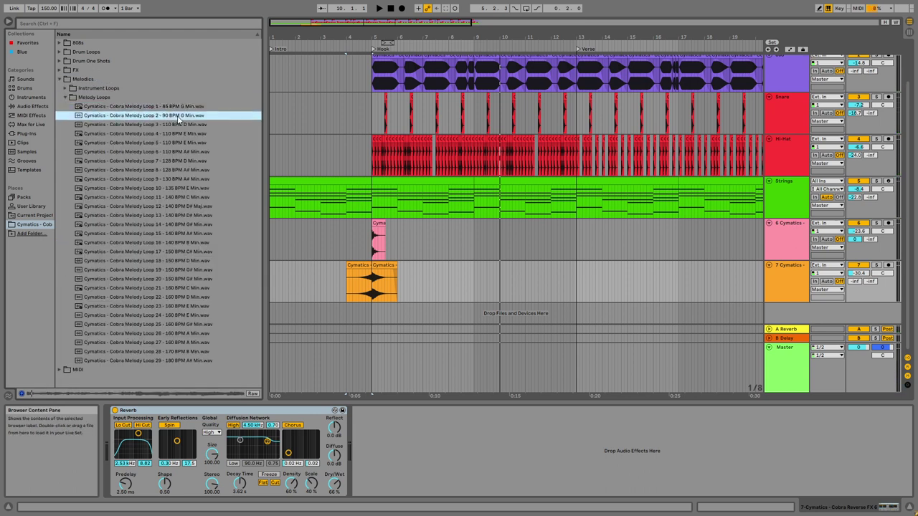
click(186, 134)
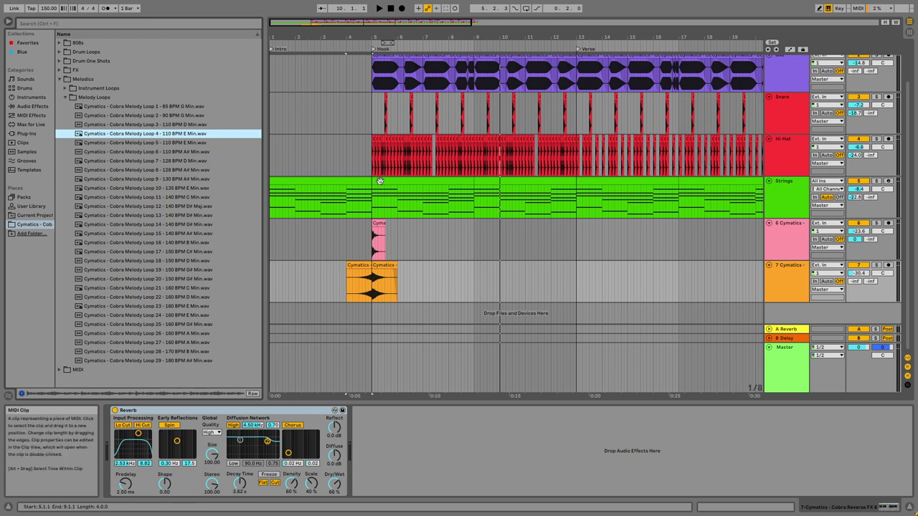
Step: Check the scale and notes of the Strings clip and audition further Cobra Melody Loops down to Loop 20
double_click(349, 184)
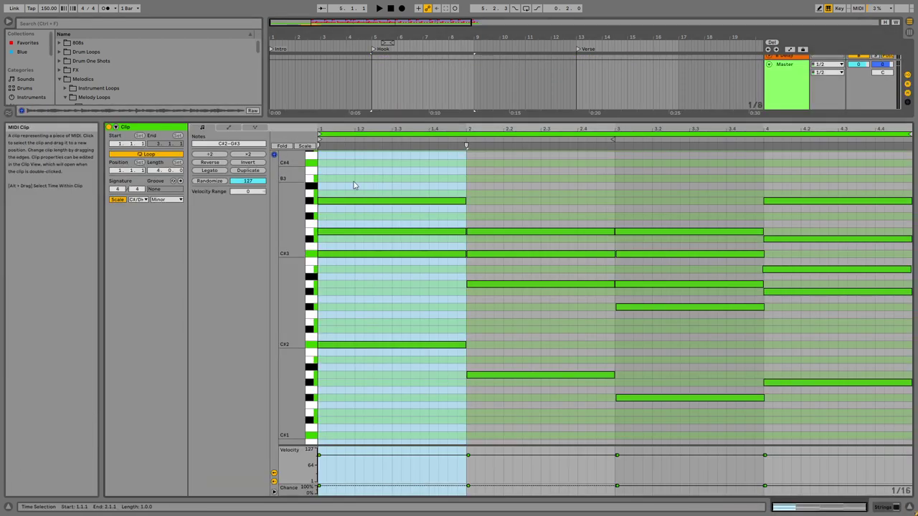
click(893, 506)
click(201, 152)
click(201, 178)
click(201, 205)
click(201, 224)
click(199, 243)
click(194, 252)
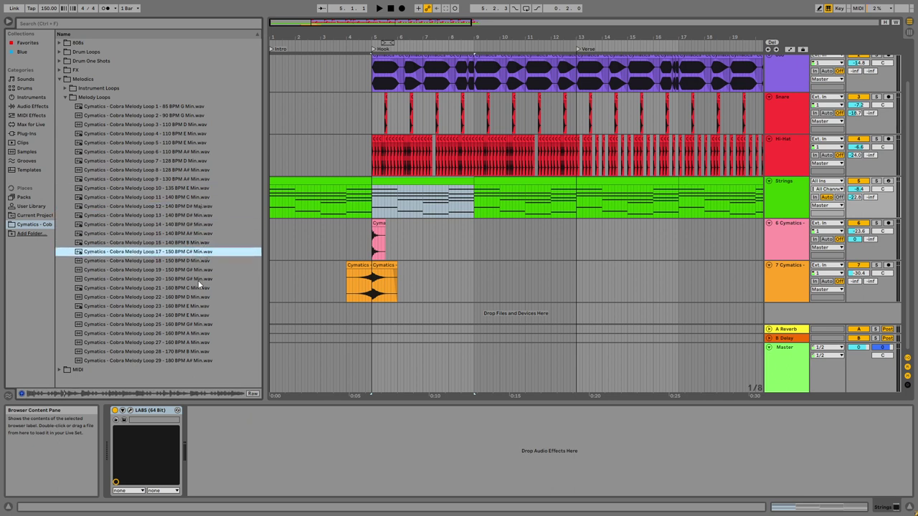
click(199, 281)
Step: Place the processed Cymatics - Cobra Guitar Loop 2 Wet - 140 BPM C# Min on a new track at the start of the Intro
click(64, 96)
click(65, 89)
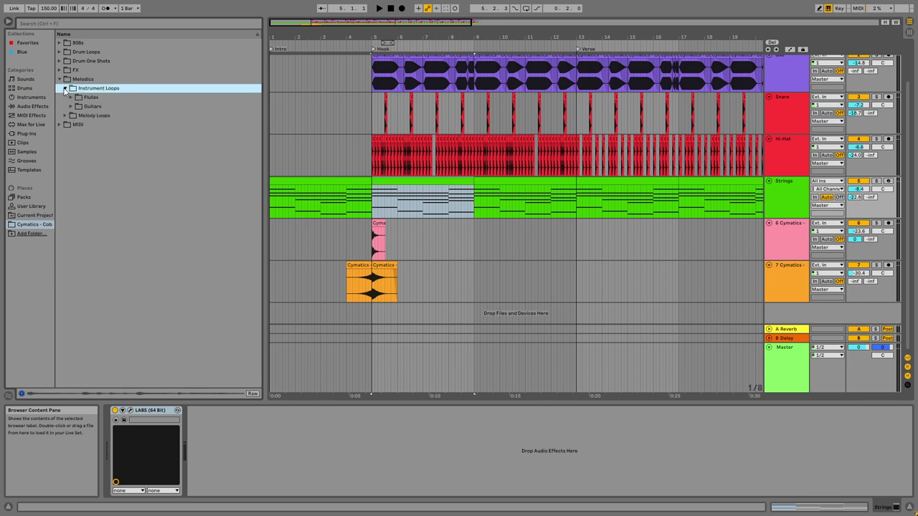
click(71, 106)
click(77, 124)
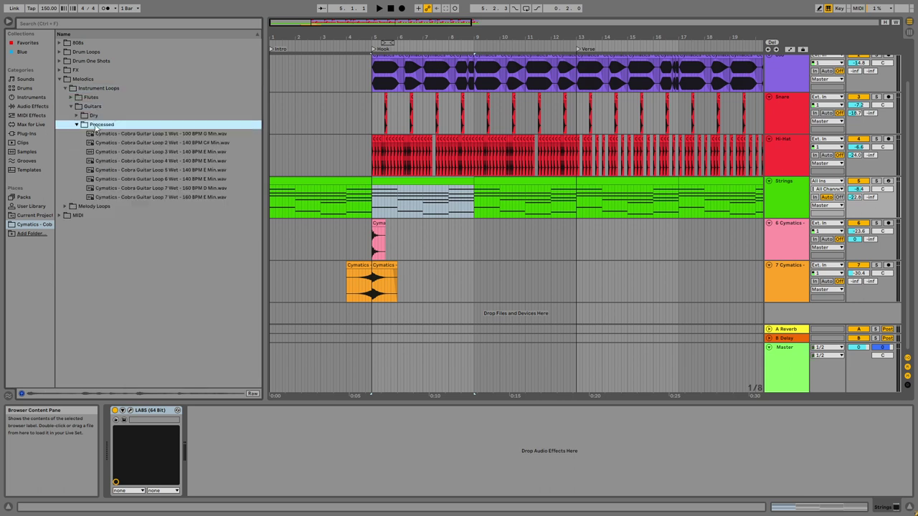
click(175, 142)
mouse_move(205, 146)
mouse_down()
mouse_move(464, 332)
mouse_move(302, 317)
mouse_move(273, 305)
mouse_up()
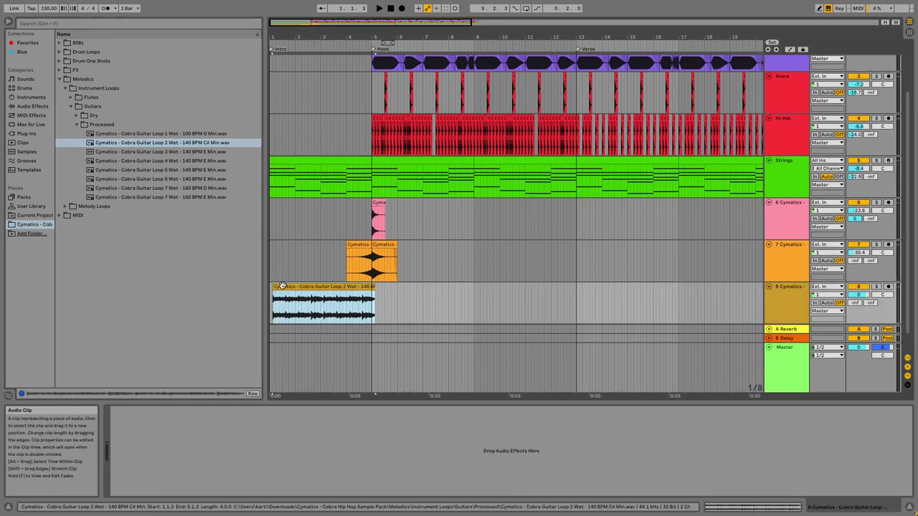
Step: Set the guitar loop track's volume to -10.1 dB and its Reverb send to -7.2 dB during playback from the Intro
key(space)
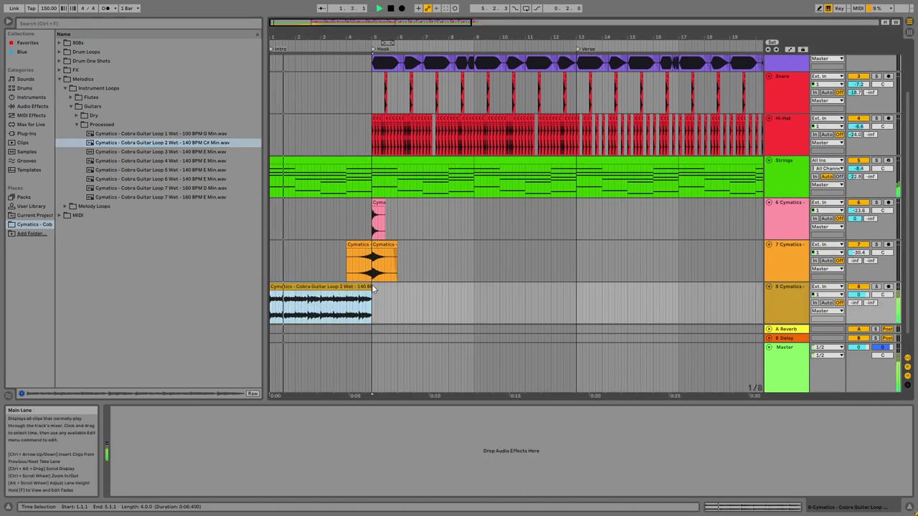
mouse_move(858, 294)
mouse_down()
mouse_move(858, 307)
mouse_move(856, 287)
mouse_move(865, 305)
mouse_up()
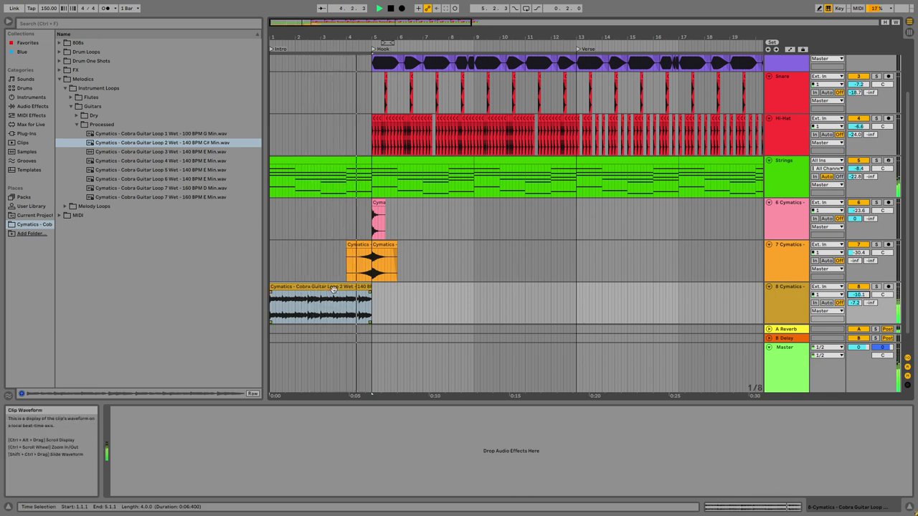
Step: Duplicate the guitar loop at bar 5, trim the copy to a slice of length 0.1.2, and repeat the slice through bar 6
click(362, 286)
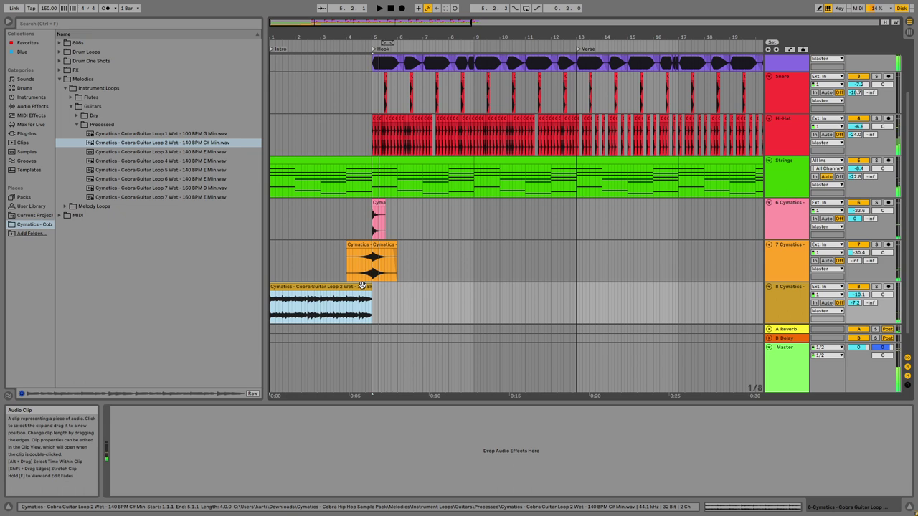
key(ctrl+d)
drag(473, 305, 385, 305)
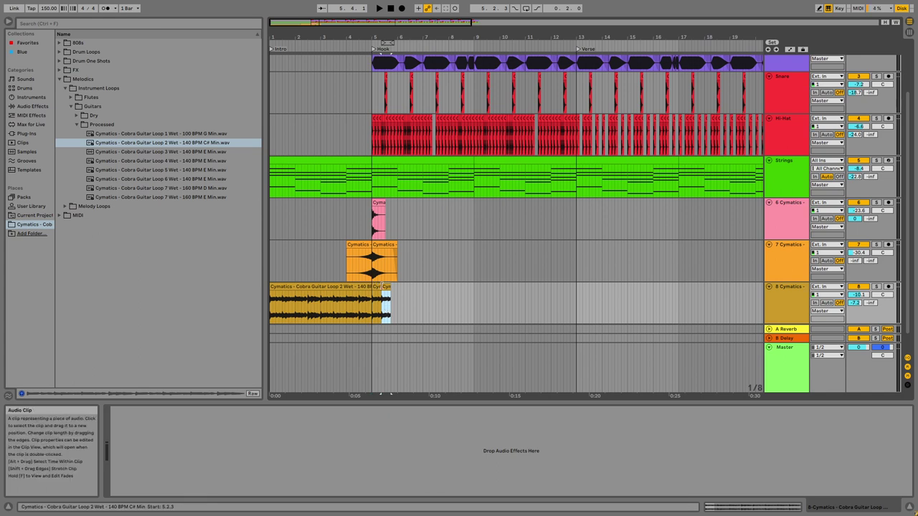
key(ctrl+d)
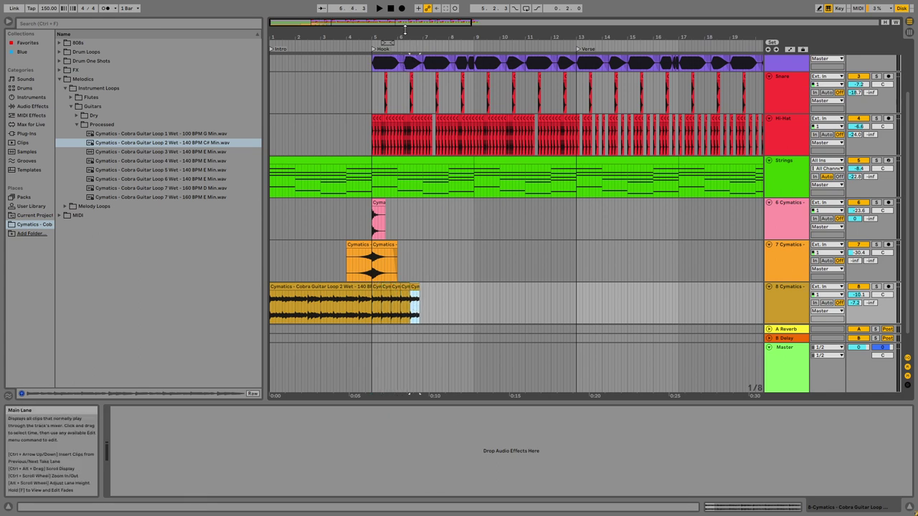
Step: Adjust the last guitar slice in bar 6 so that it ends exactly at bar 7
drag(404, 28, 504, 289)
key(space)
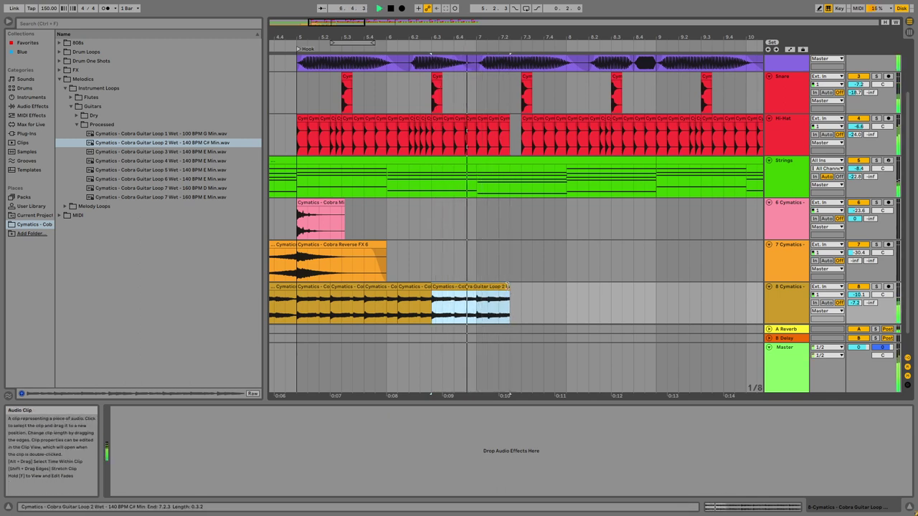
mouse_move(509, 287)
mouse_down()
mouse_move(632, 291)
mouse_move(520, 290)
mouse_up()
mouse_move(432, 290)
mouse_down()
mouse_move(488, 286)
mouse_move(443, 287)
mouse_up()
Step: Duplicate the group of guitar slices from bars 5 and 6 to fill bars 7 and 8
shift+click(302, 291)
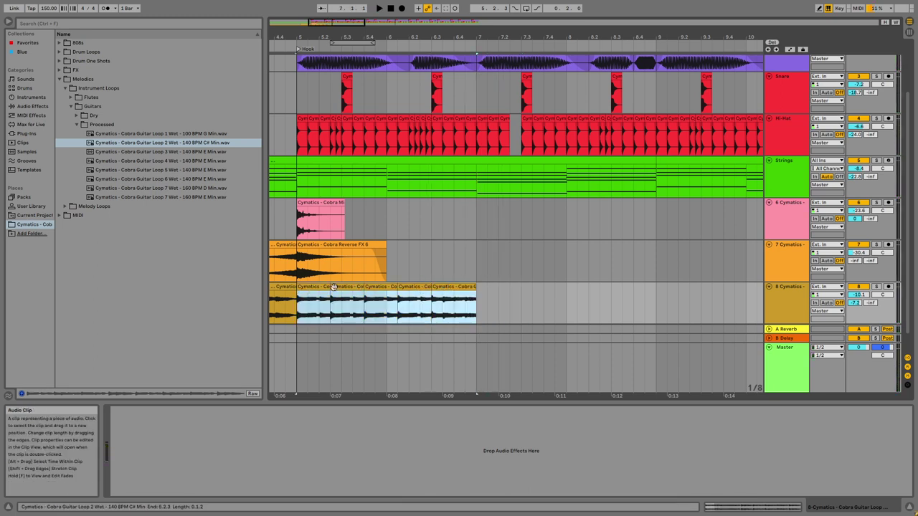
key(ctrl+d)
click(614, 293)
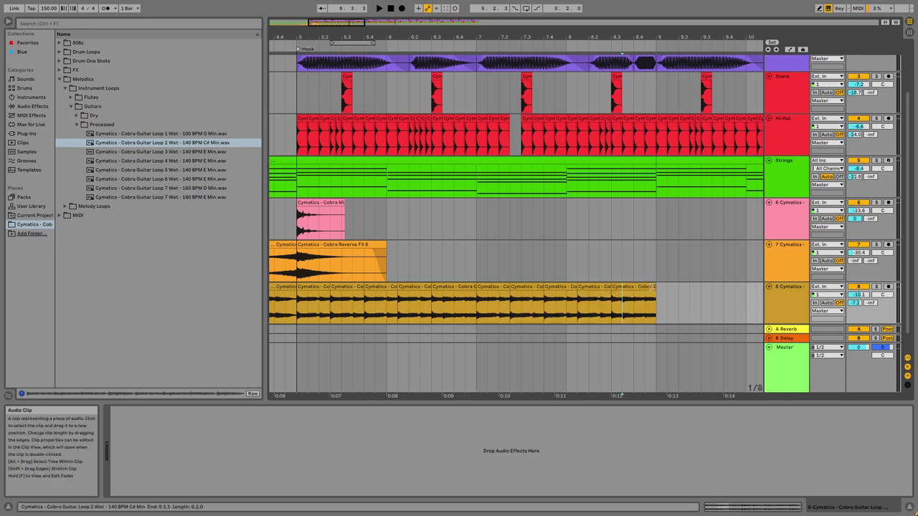
Step: Try extending the last guitar slice past bar 9 and return its end to 9.1.1
drag(655, 301, 711, 301)
mouse_move(612, 287)
mouse_down()
mouse_move(655, 285)
mouse_move(611, 287)
mouse_up()
drag(711, 287, 654, 289)
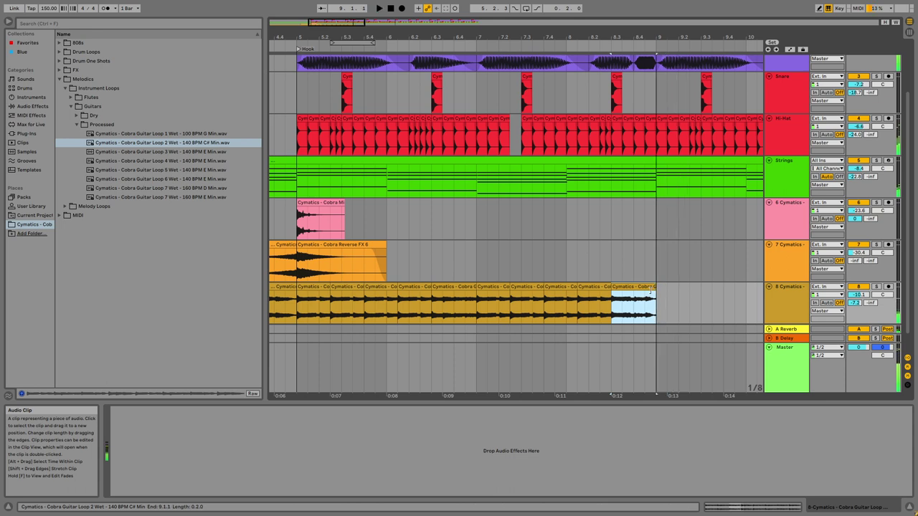
Step: Play the arrangement from the Hook and from the Intro to check how the guitar loop and slices sound
click(312, 294)
key(space)
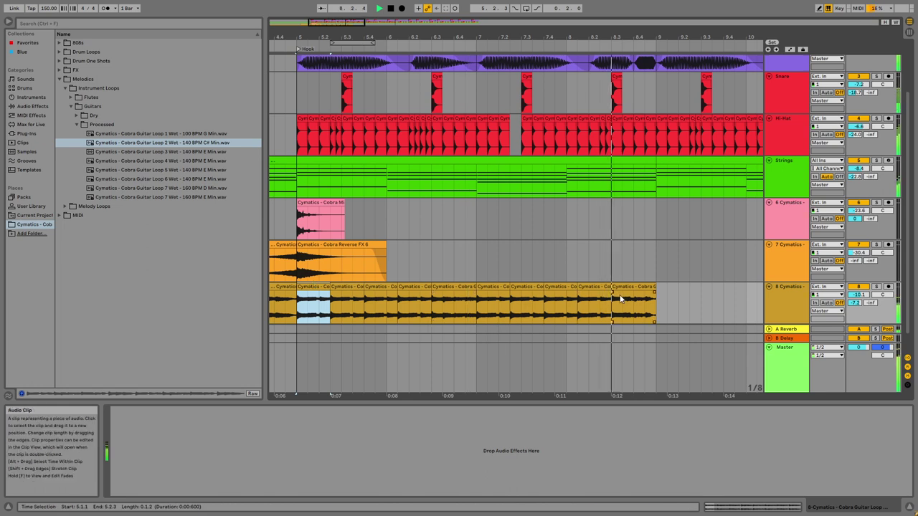
scroll(308, 300, left, 3)
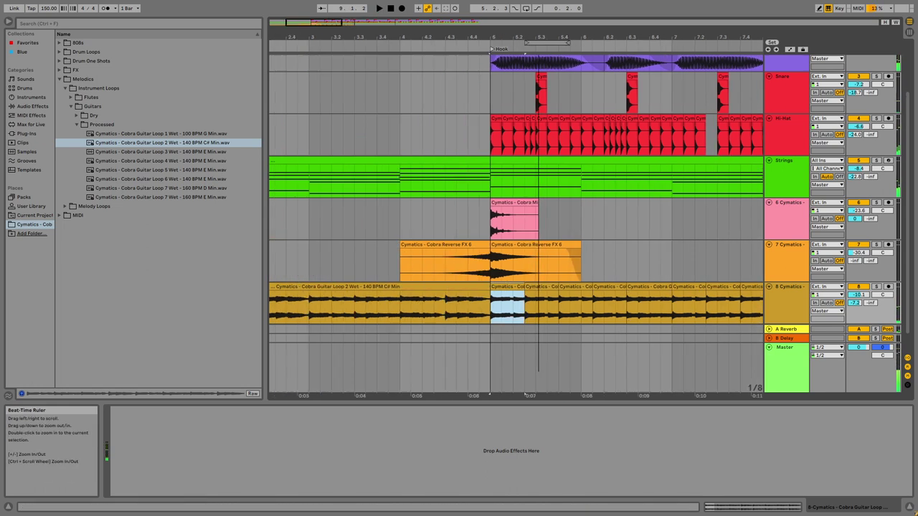
scroll(308, 300, down, 3)
click(308, 300)
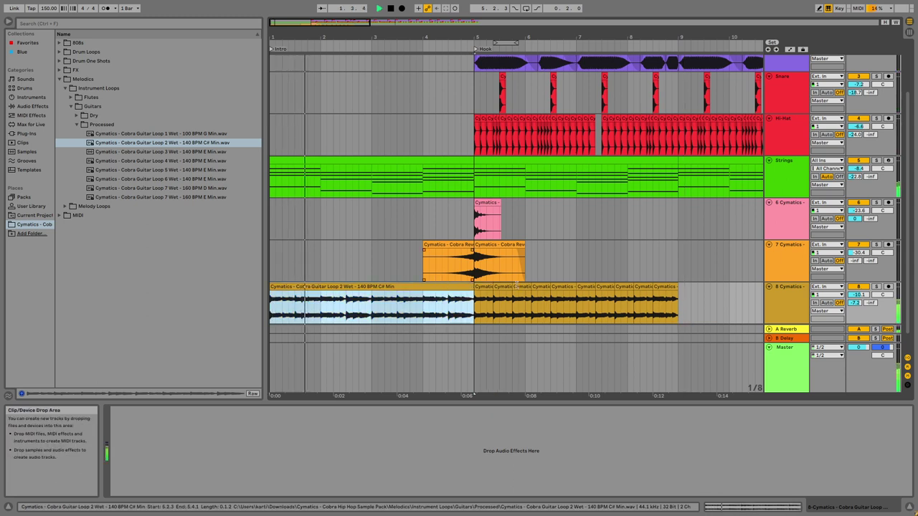
click(484, 287)
key(space)
key(space)
Step: Solo the guitar loop track and set its volume to -8.7 dB and its Reverb send to -10.0 dB
click(876, 286)
drag(859, 295, 863, 300)
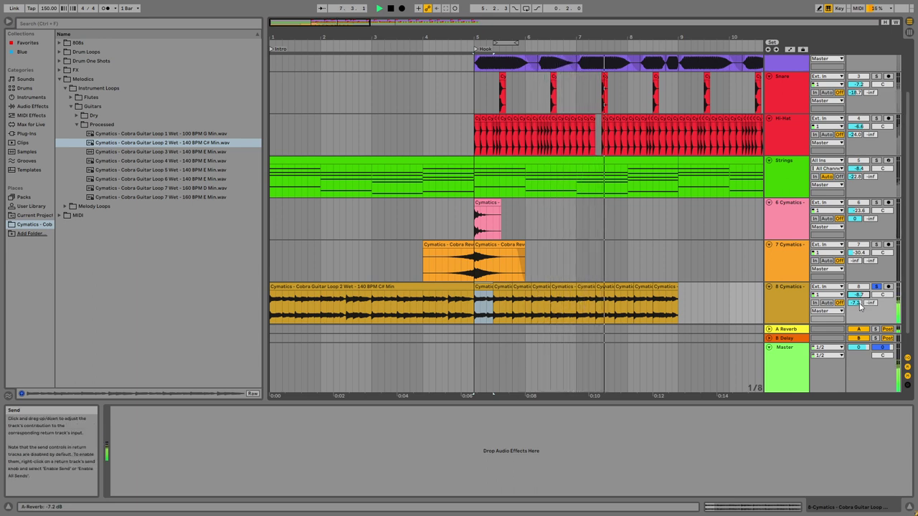
drag(861, 305, 861, 310)
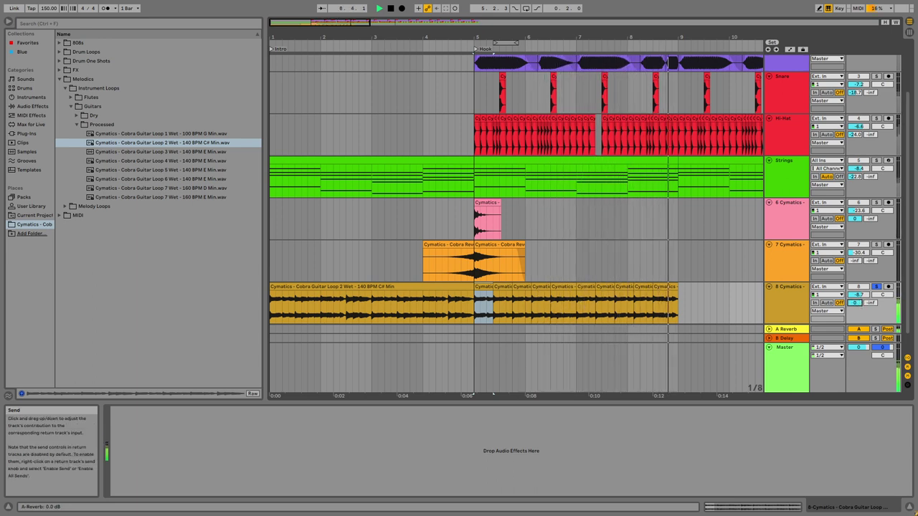
Step: Copy the Reverb device from track 7 and paste it onto the guitar loop track
click(502, 266)
right_click(223, 416)
click(327, 350)
click(495, 305)
click(492, 430)
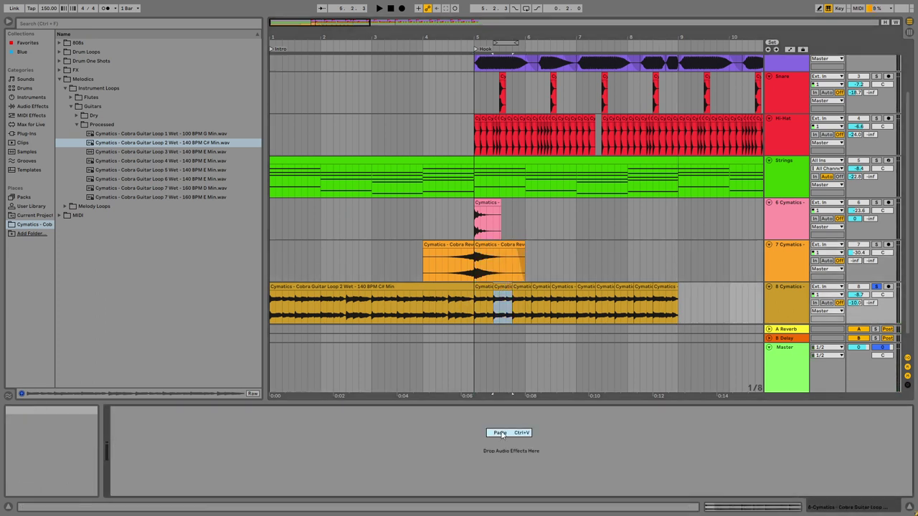
key(ctrl+v)
Step: Adjust the guitar track's Reverb during playback, setting Decay Time to 2.20 s and Dry/Wet to 47%
key(space)
drag(335, 486, 335, 490)
mouse_move(246, 485)
mouse_down()
mouse_move(246, 499)
mouse_move(240, 475)
mouse_up()
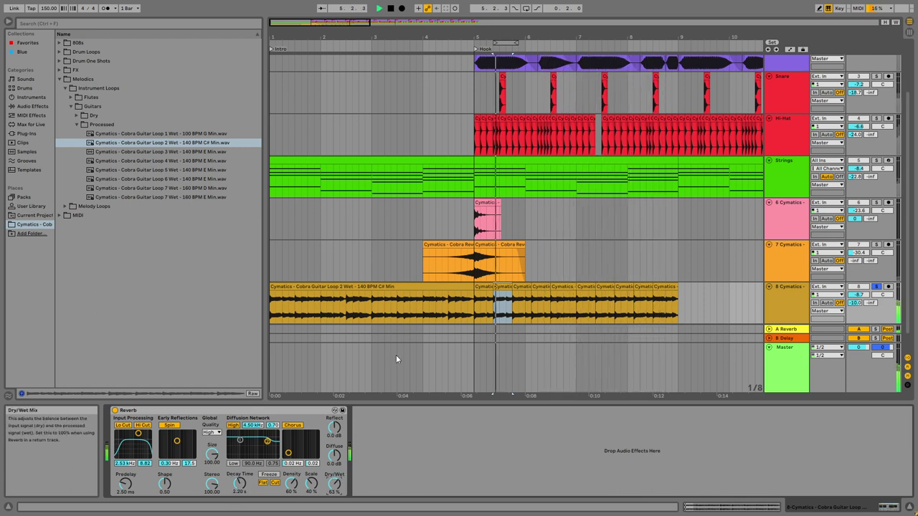
click(332, 287)
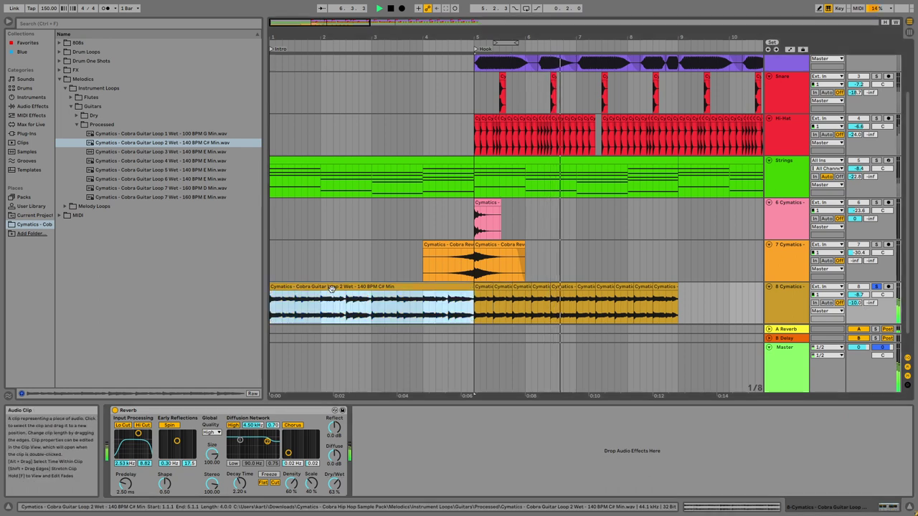
drag(334, 484, 334, 515)
Step: Play the soloed guitar loop from the Intro to check its reverb and turn off the track's solo
click(395, 309)
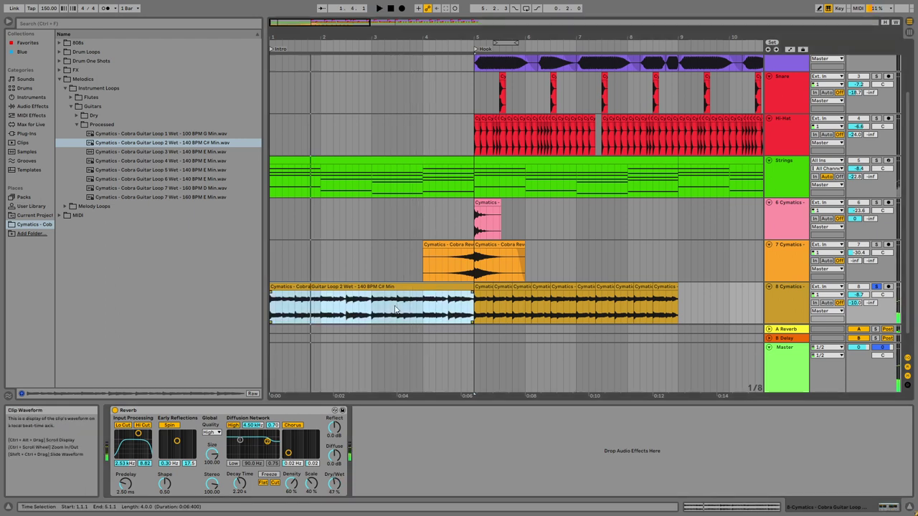
key(space)
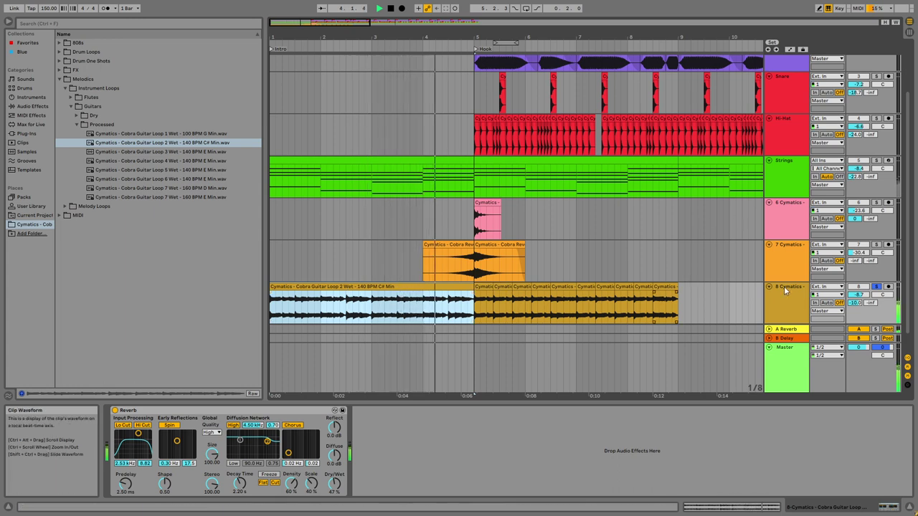
click(875, 286)
Step: Duplicate the guitar slices of bars 5 to 8 into bars 9 to 12 and set the guitar track's volume to -12.5 dB
click(484, 301)
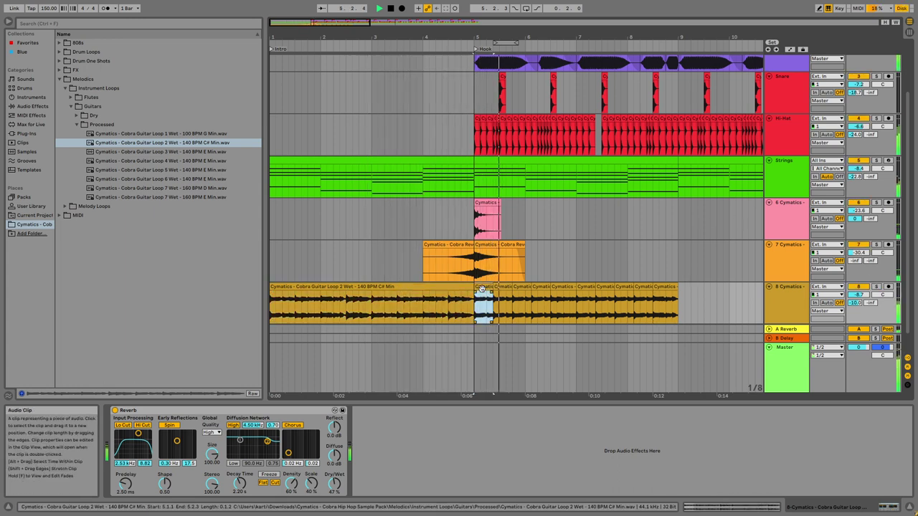
shift+click(665, 283)
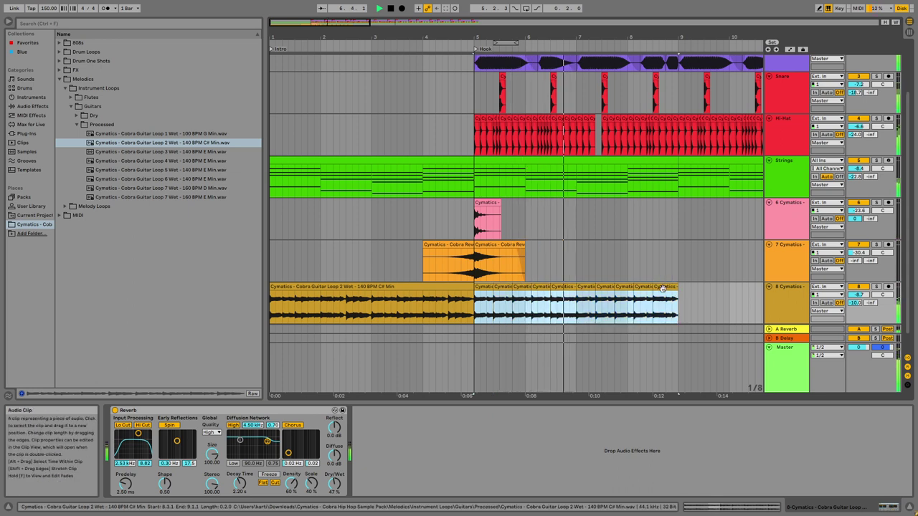
scroll(569, 139, right, 5)
drag(478, 33, 519, 27)
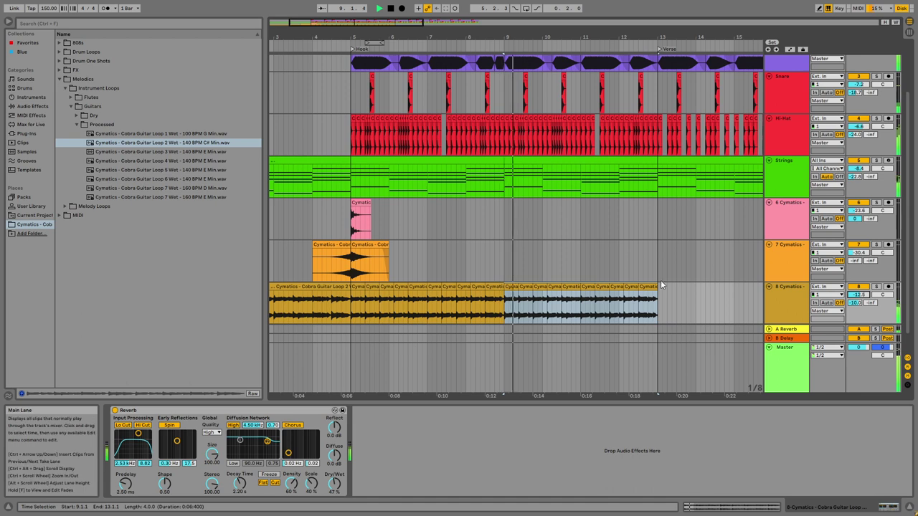
Step: Duplicate the guitar slices of bars 5 to 12 to fill the Verse in bars 13 to 20
click(648, 304)
shift+click(366, 295)
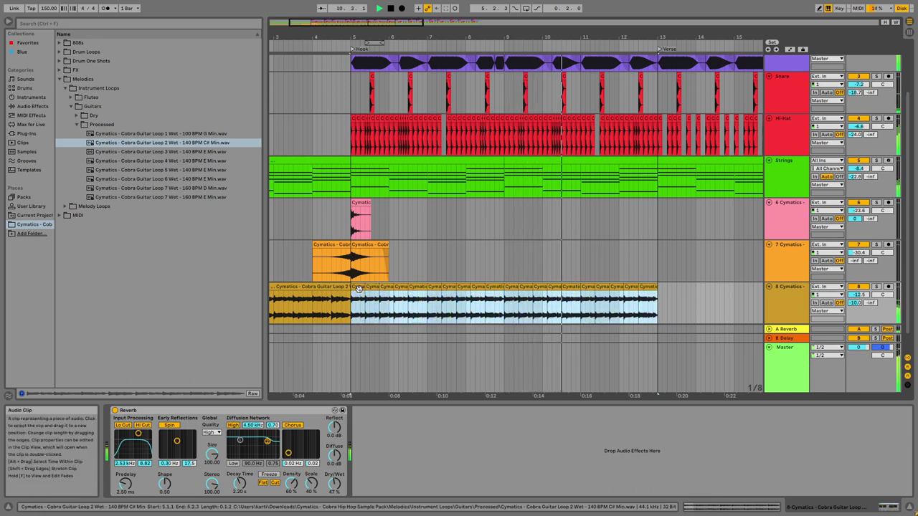
key(ctrl+d)
drag(364, 34, 430, 65)
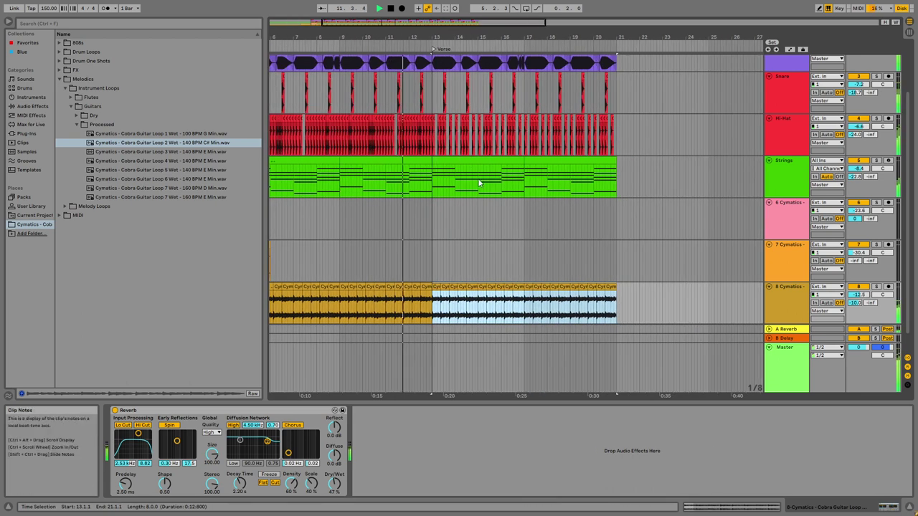
Step: Replace the Strings clips in bars 13 to 20 with two copies of the clip from bars 9 to 12
click(477, 172)
key(Delete)
click(553, 161)
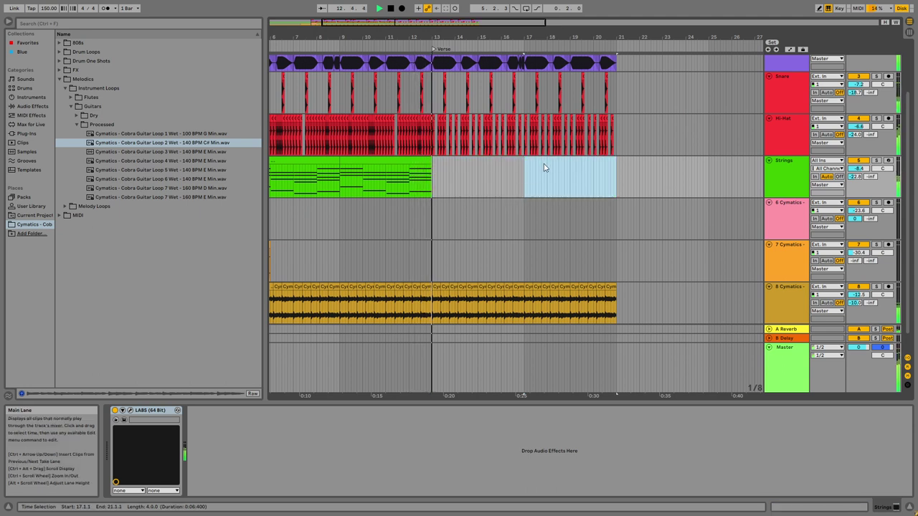
drag(453, 37, 506, 31)
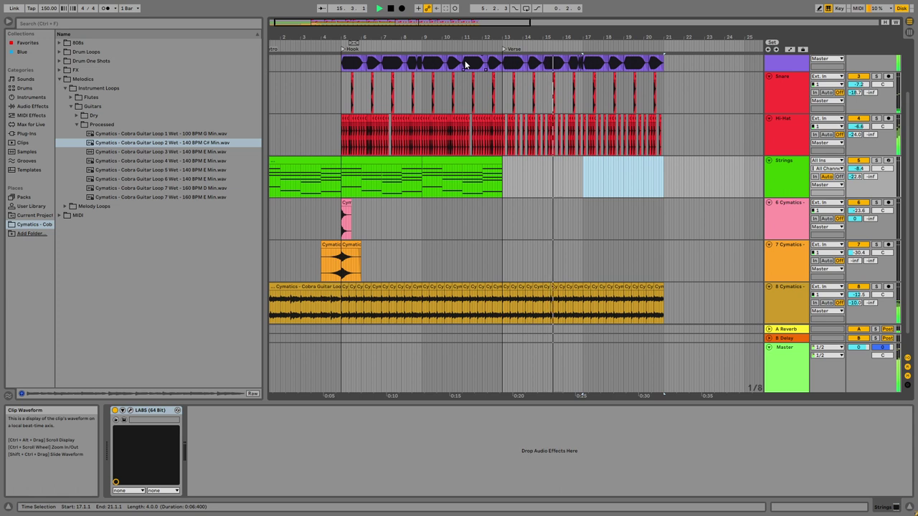
click(482, 161)
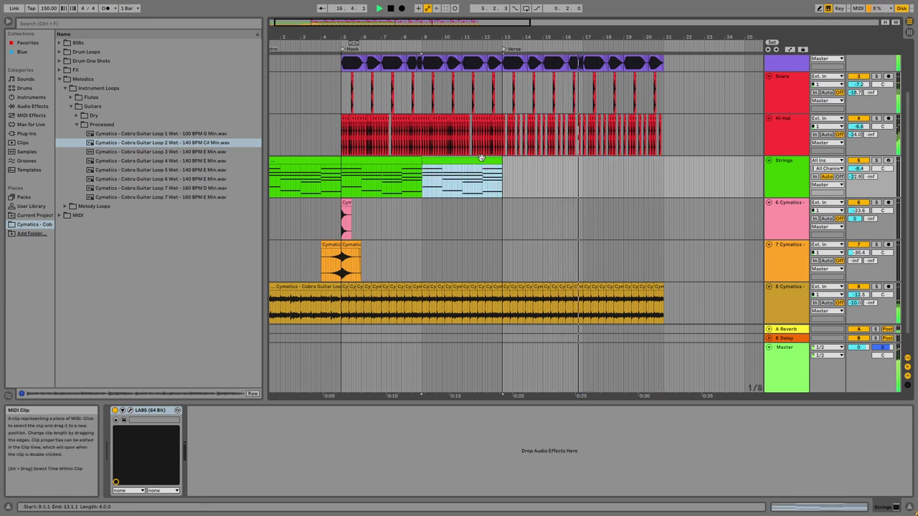
key(ctrl+d)
key(ctrl+d)
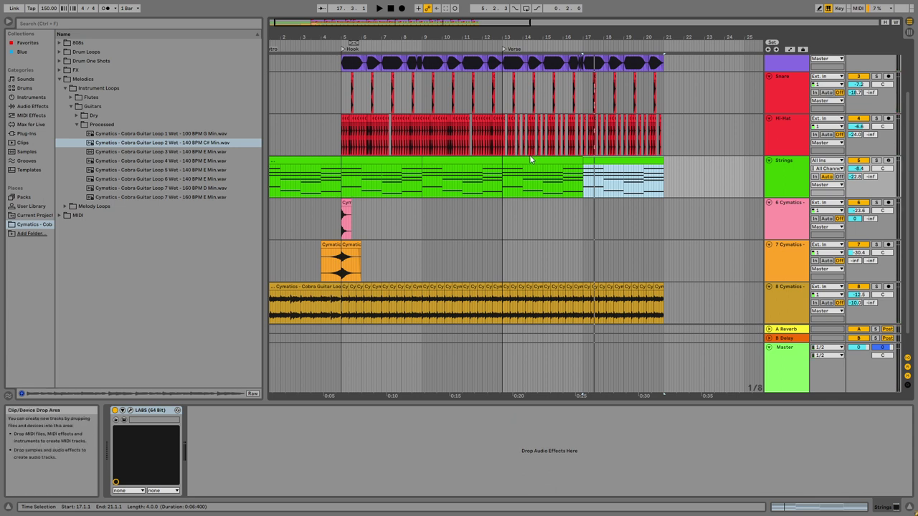
click(558, 160)
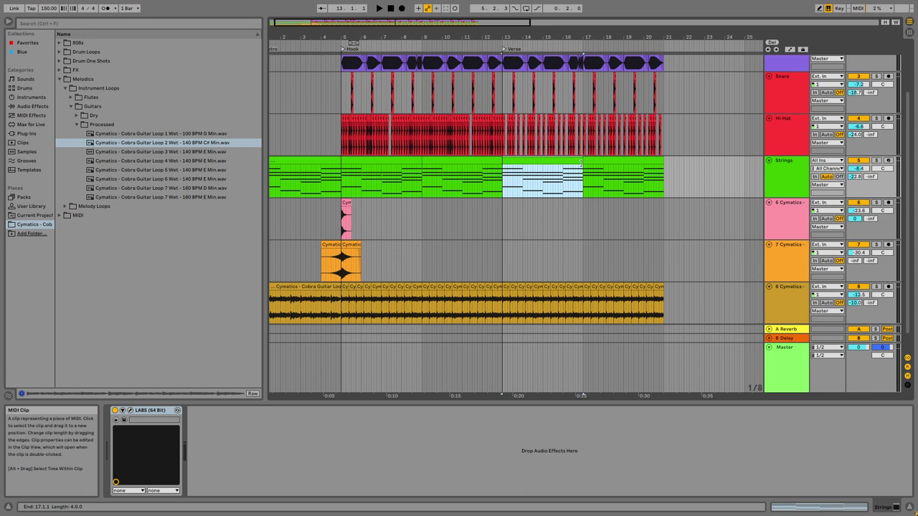
Step: Add an Auto Filter from the EQ & Filters audio effects to the Strings track
click(33, 106)
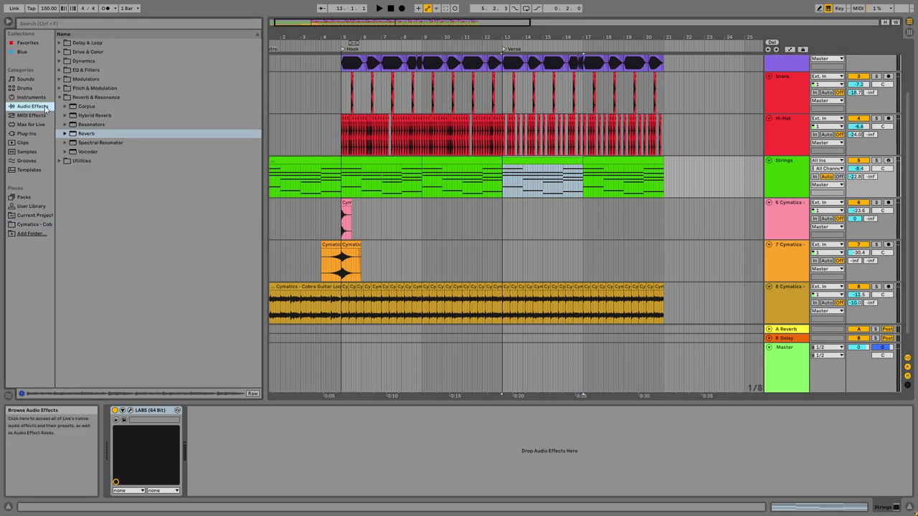
click(75, 68)
click(85, 88)
click(86, 78)
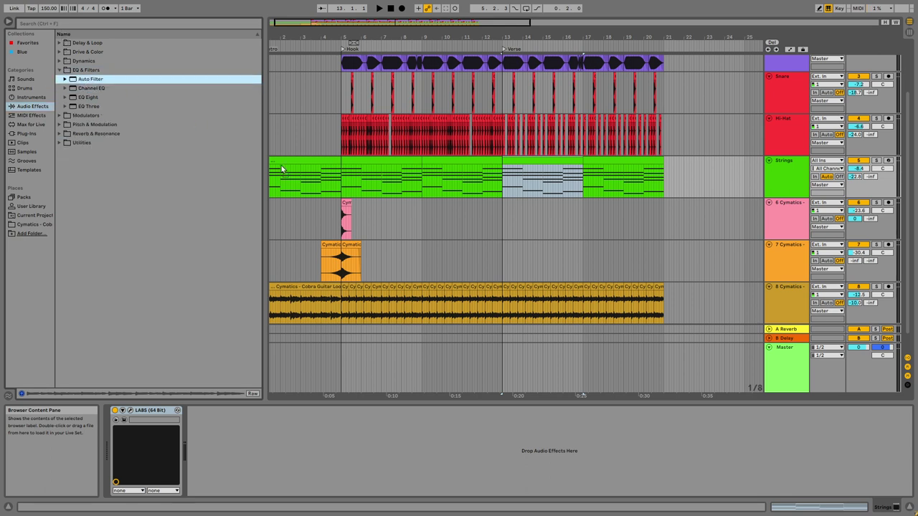
drag(306, 174, 306, 180)
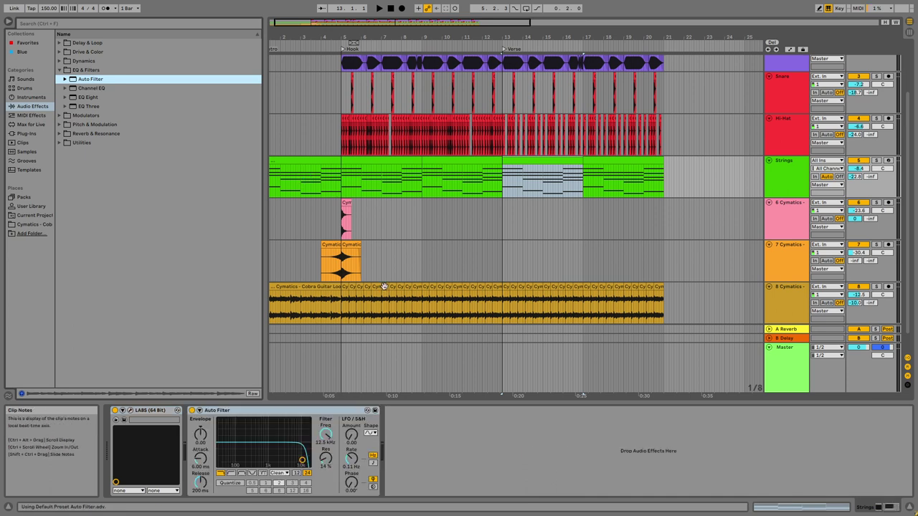
Step: Lower the Auto Filter frequency to 70.7 Hz, solo the Strings track and sweep the frequency upward while playing from the Intro
drag(329, 439, 329, 451)
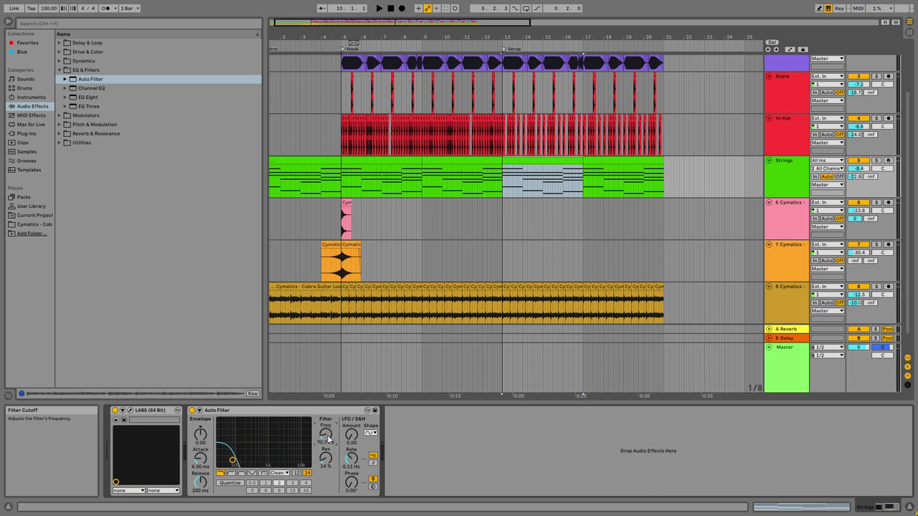
click(297, 160)
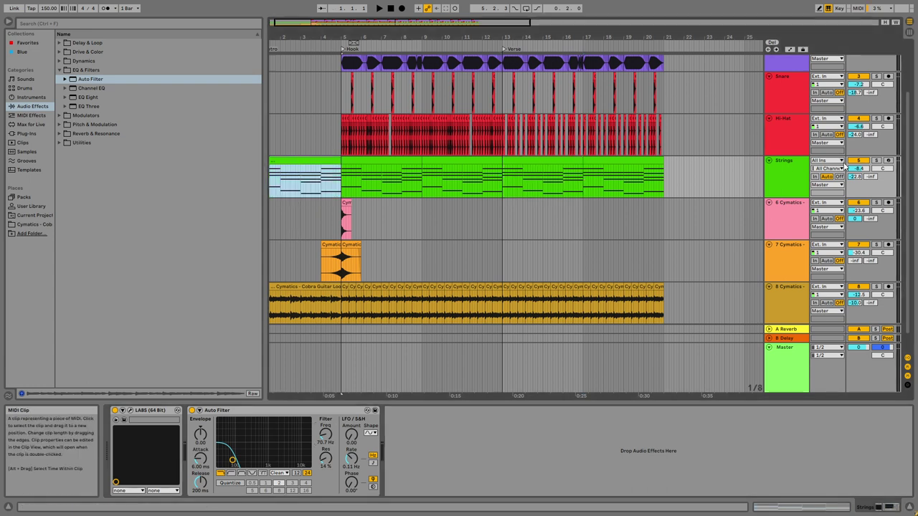
click(876, 160)
key(space)
drag(325, 434, 325, 397)
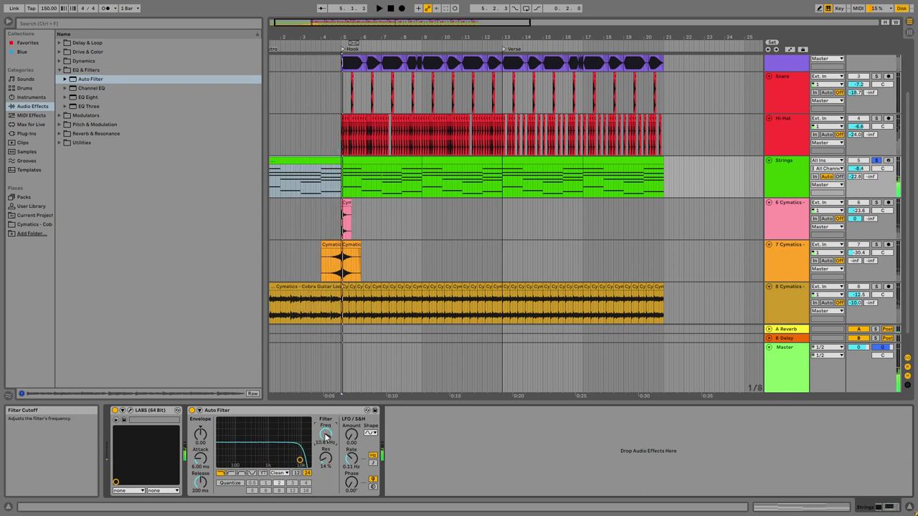
right_click(326, 436)
key(Escape)
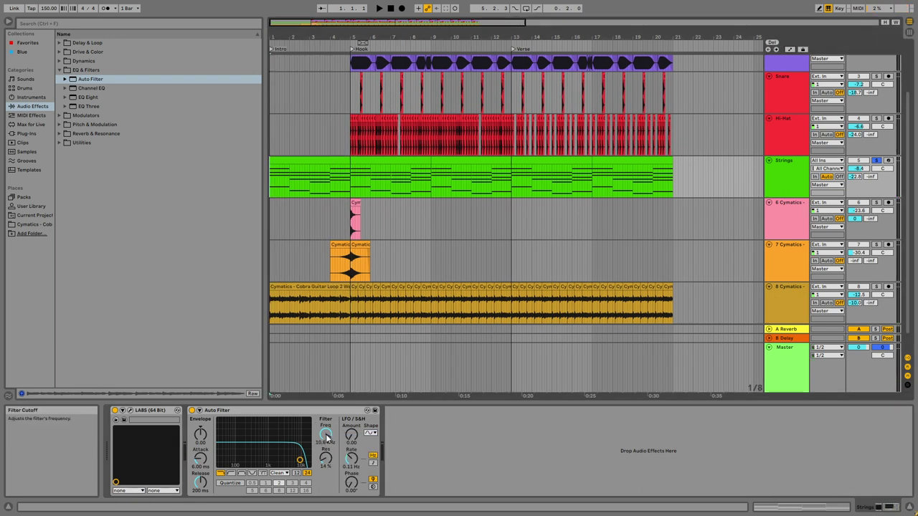
Step: Automate the Strings Auto Filter frequency to rise from about 230 Hz at the Intro to 19.9 kHz at the Hook, and play it
drag(326, 435, 327, 452)
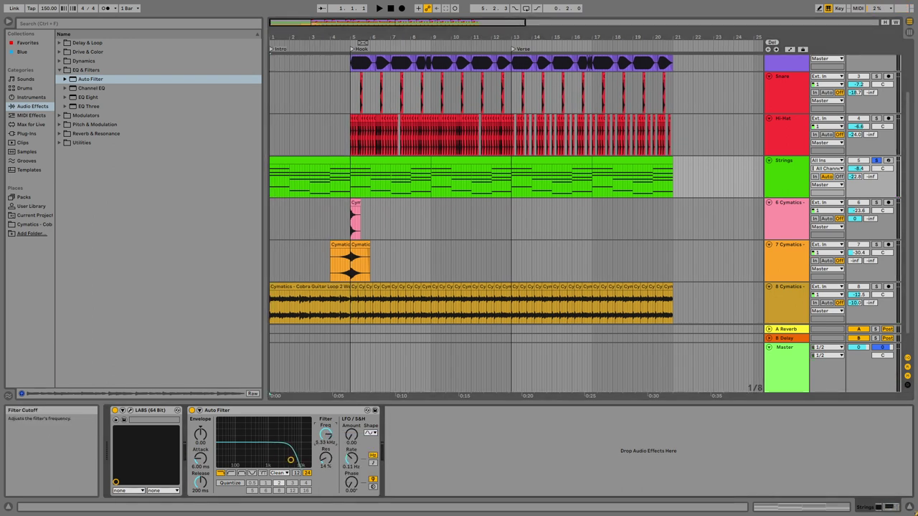
right_click(330, 435)
click(355, 435)
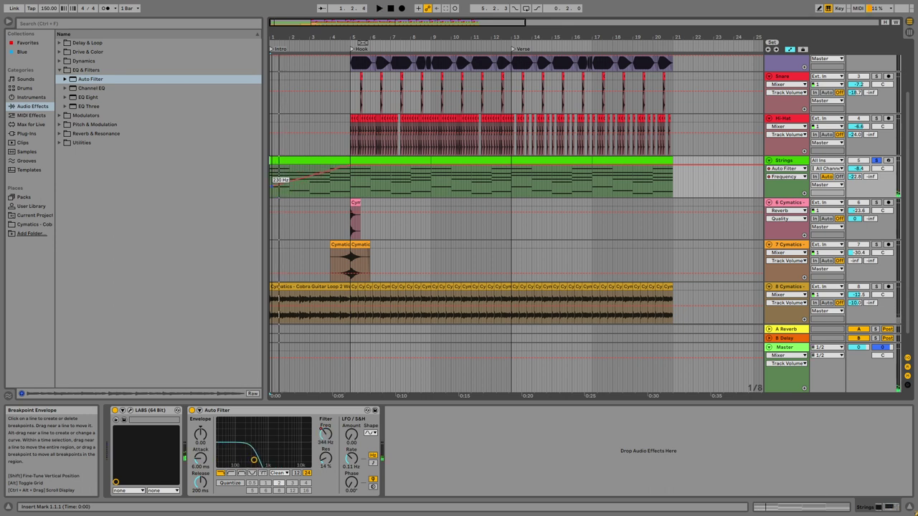
key(space)
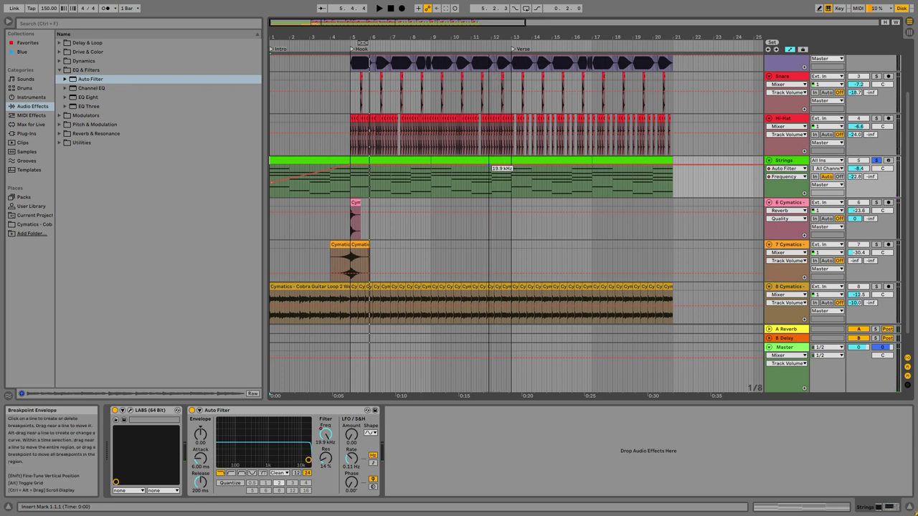
Step: Make the Strings filter frequency automation fall from bar 12 to about 684 Hz at the Verse, and play that transition
scroll(506, 163, up, 3)
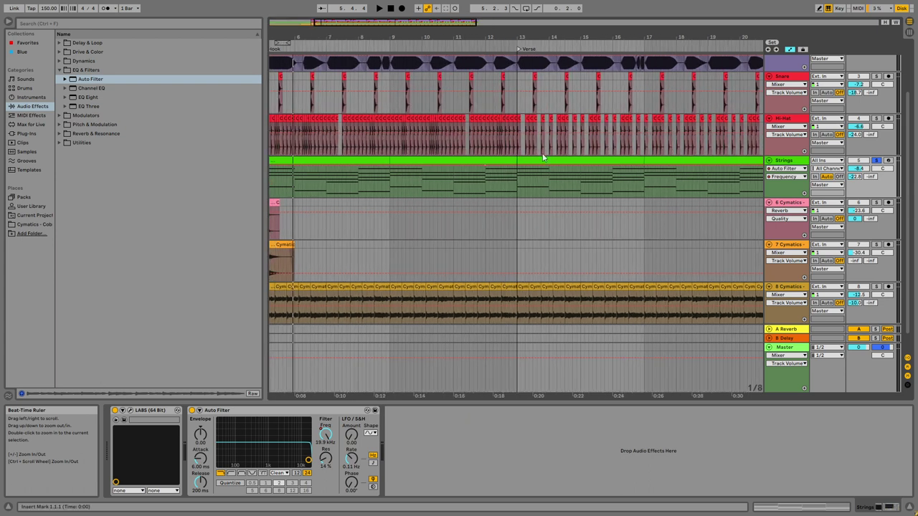
drag(516, 166, 517, 179)
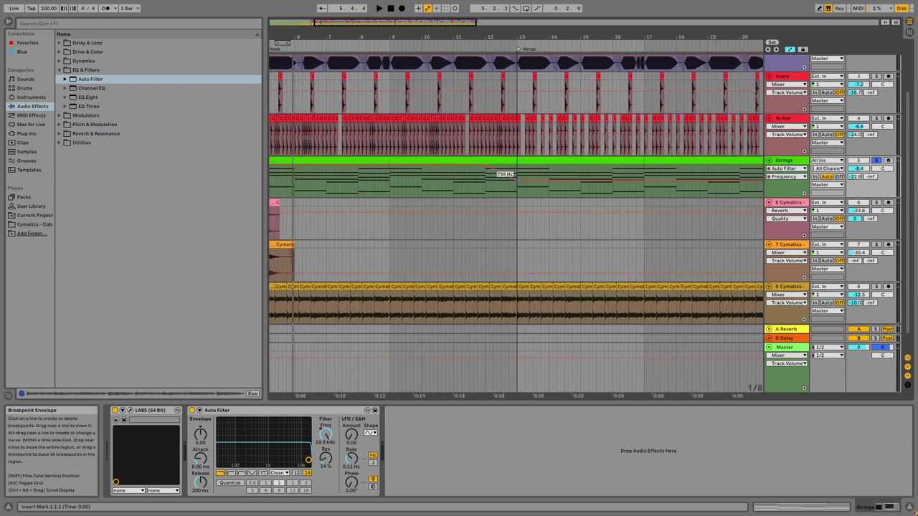
key(space)
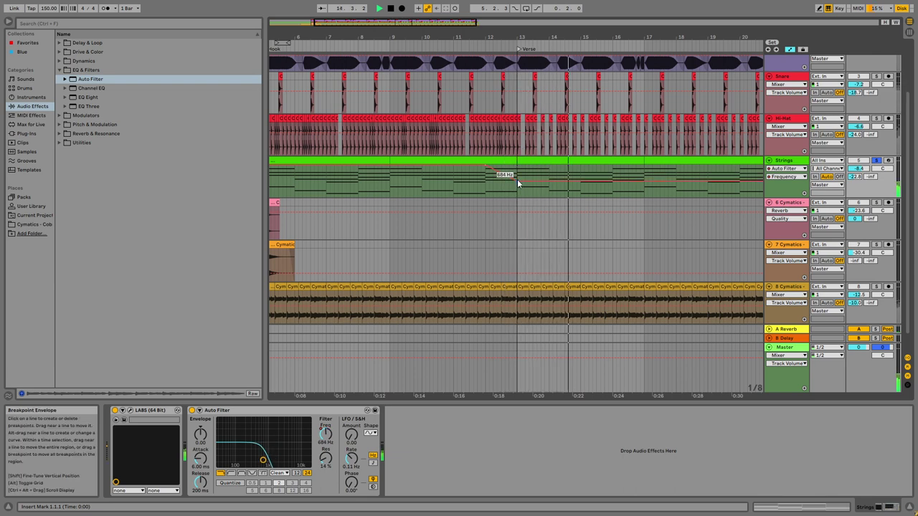
drag(302, 398, 302, 393)
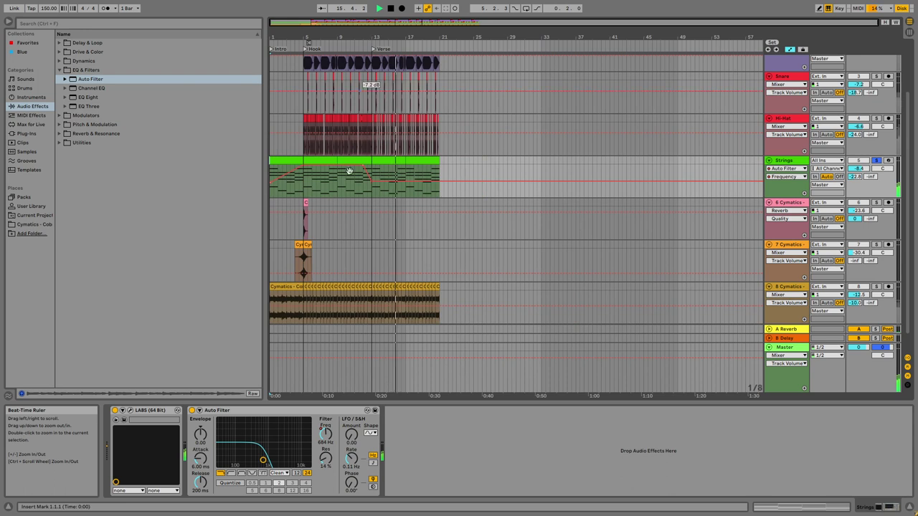
Step: Copy the Auto Filter with its frequency automation from the Strings track to the guitar loop track
right_click(343, 411)
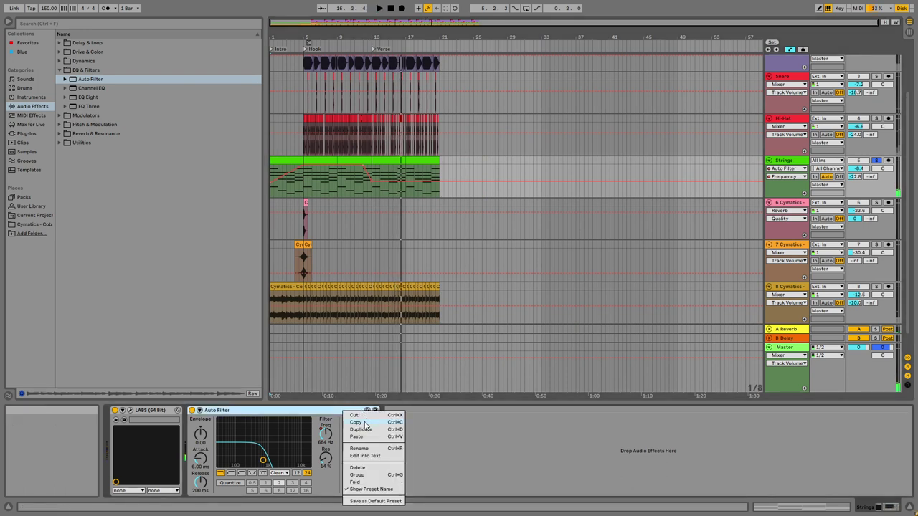
click(366, 424)
click(788, 292)
right_click(459, 427)
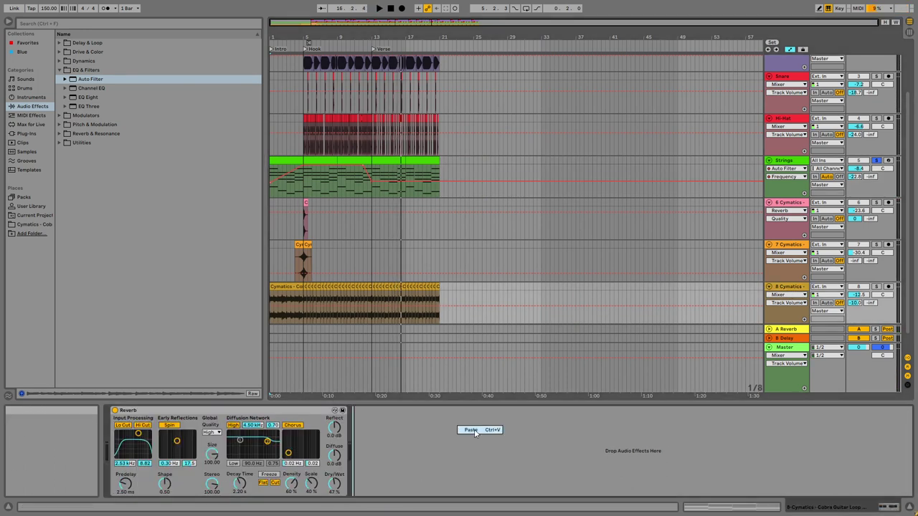
click(476, 430)
right_click(485, 430)
click(492, 433)
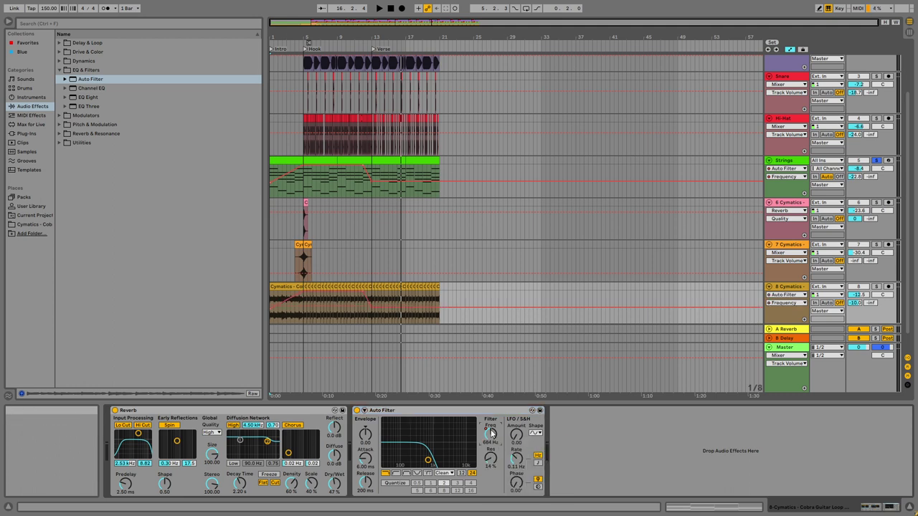
Step: Remove the frequency drop at the Verse from the guitar filter automation and play the arrangement from the Intro without the Strings solo
drag(330, 36, 332, 40)
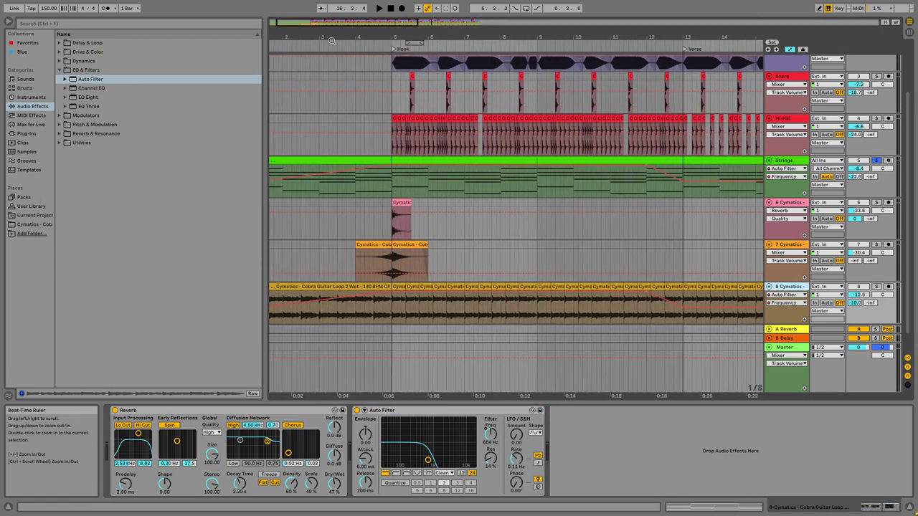
click(681, 303)
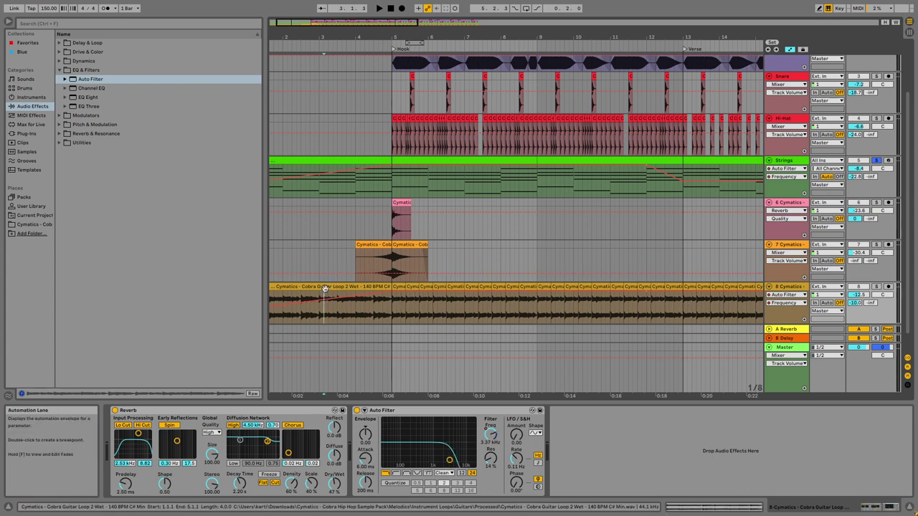
click(365, 286)
key(space)
key(minus)
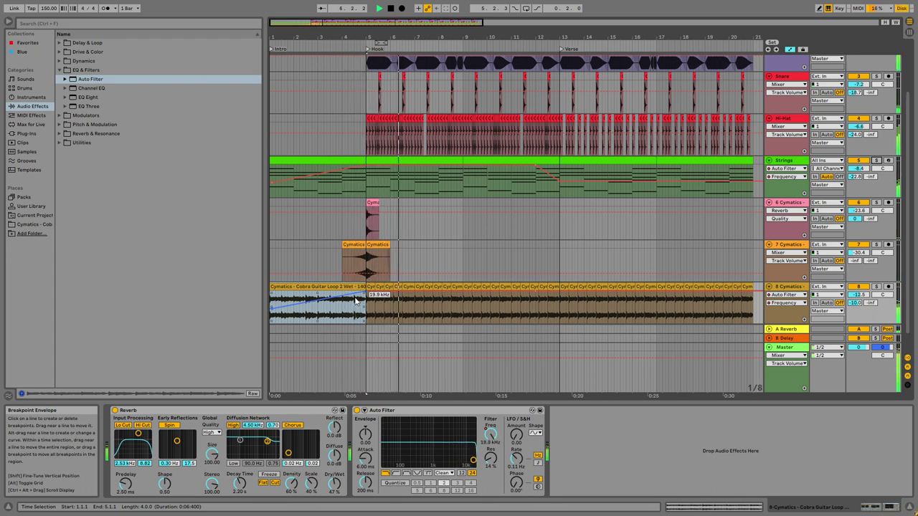
Step: Lower the Strings filter frequency at the Verse to about 561 Hz and listen through the Verse
drag(444, 41, 444, 37)
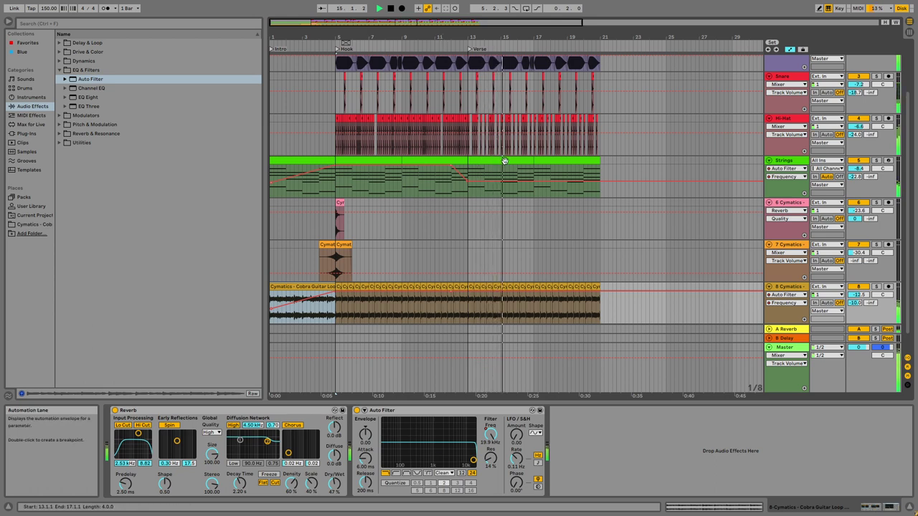
click(467, 186)
drag(468, 186, 468, 187)
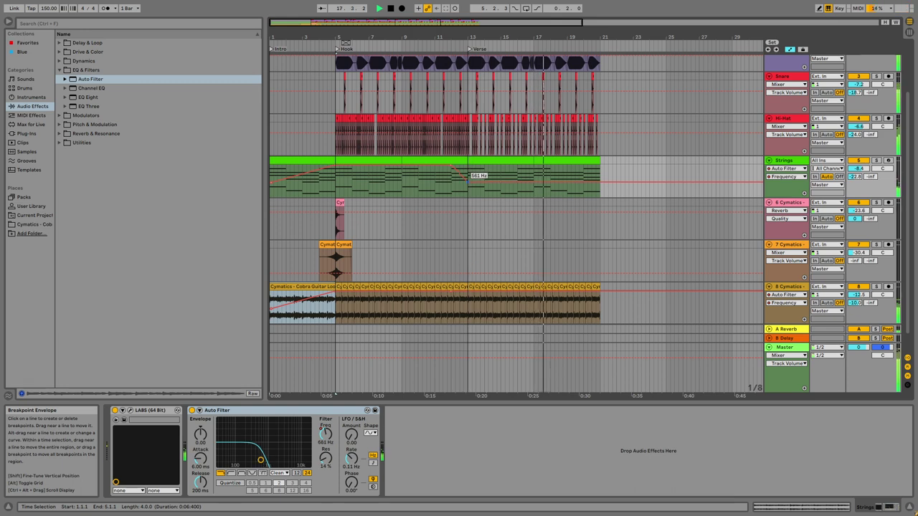
scroll(557, 154, up, 3)
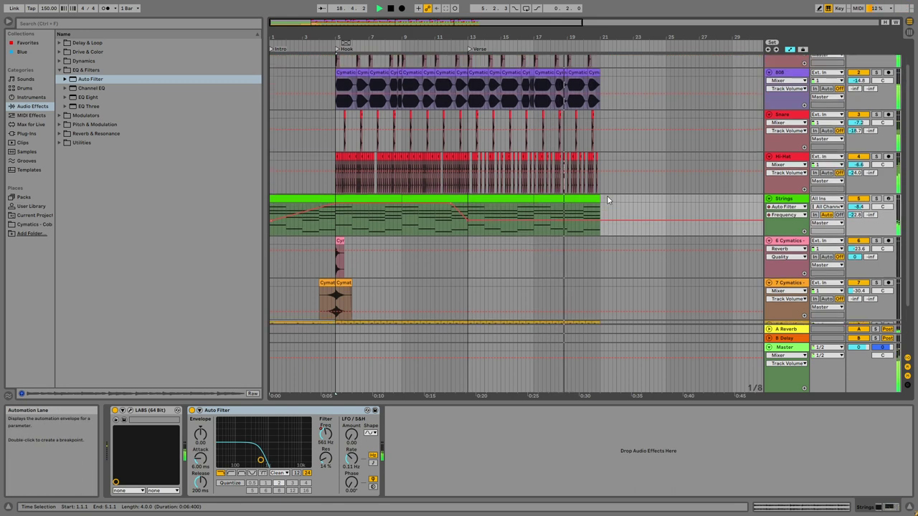
scroll(623, 194, down, 3)
scroll(622, 220, up, 4)
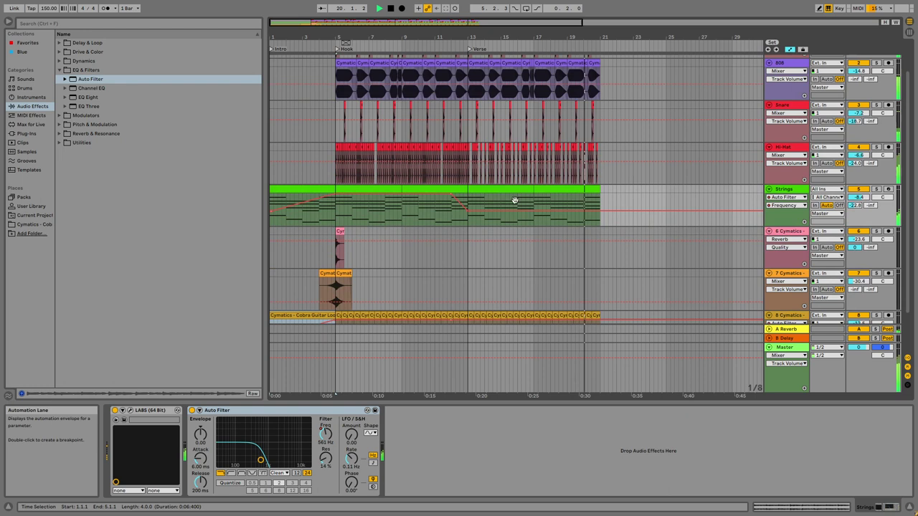
key(space)
Step: Copy the whole Hook section on all tracks from bar 5 to bar 13 and paste it at bar 21 after the Verse
click(338, 67)
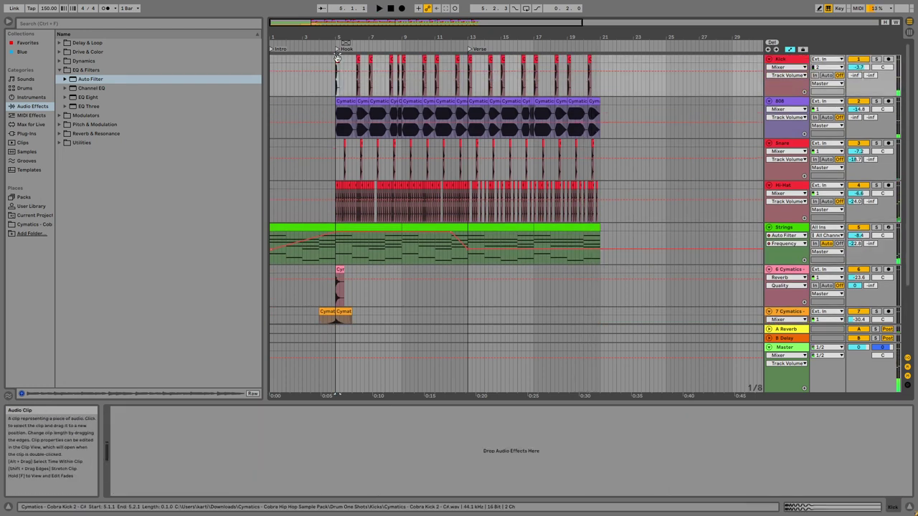
scroll(410, 137, down, 5)
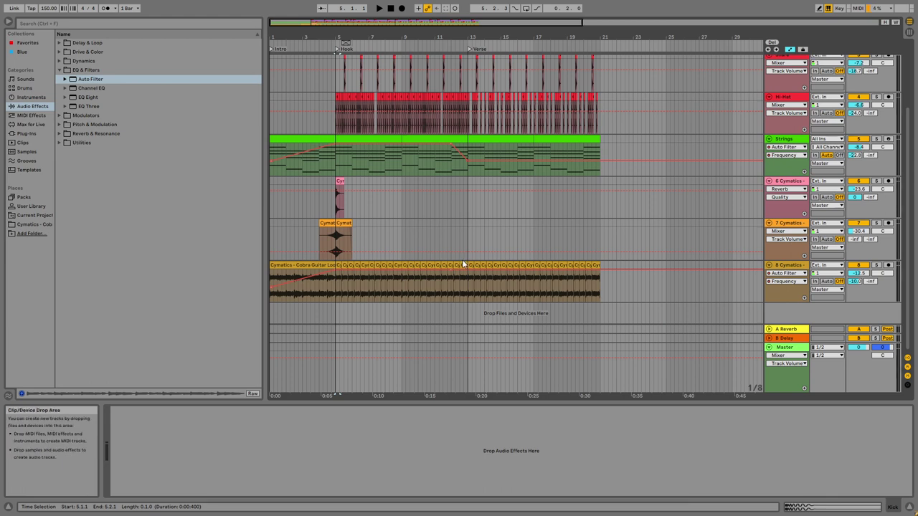
shift+click(463, 263)
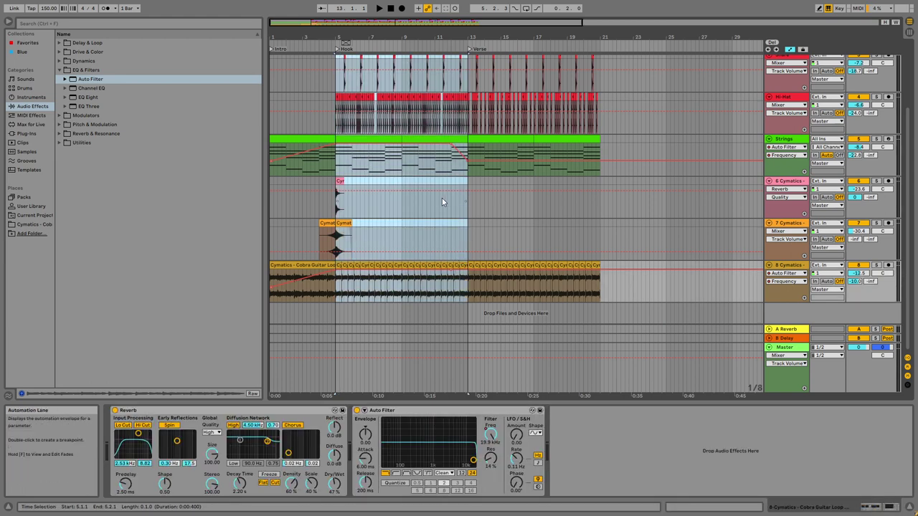
scroll(601, 102, up, 5)
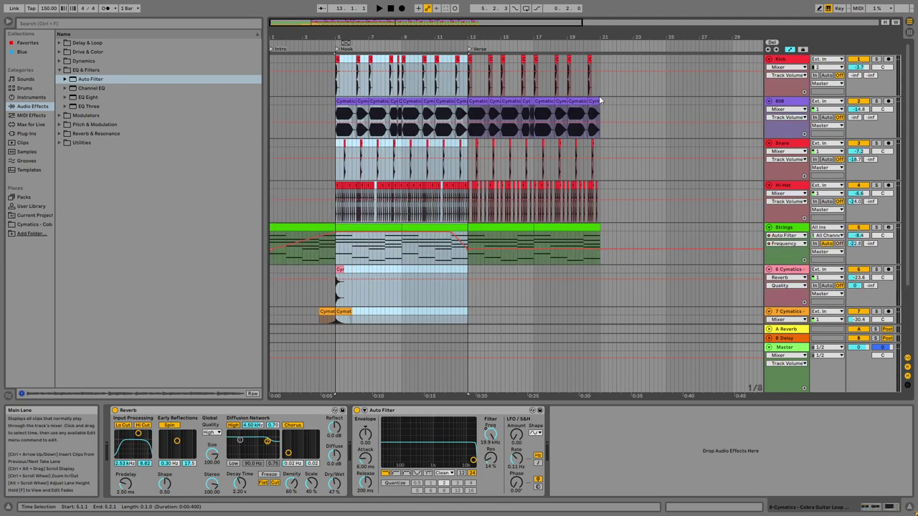
click(599, 62)
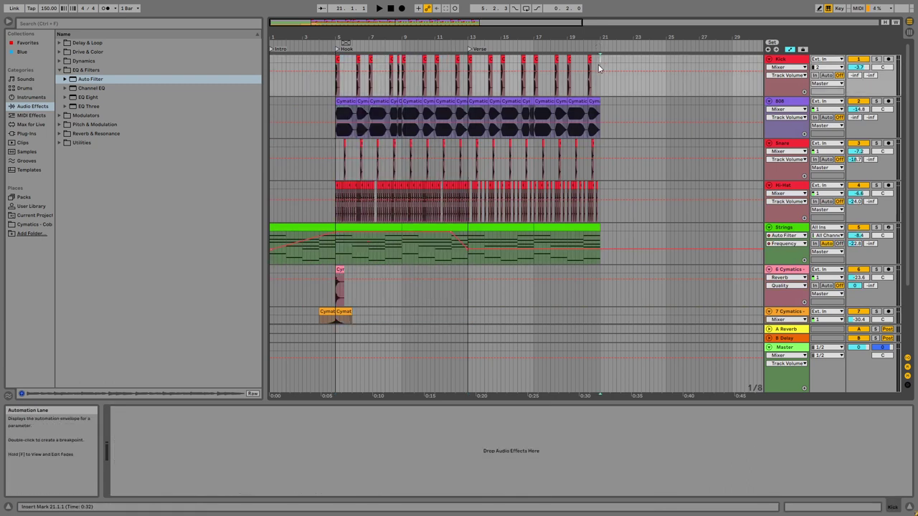
key(ctrl+v)
scroll(494, 137, down, 4)
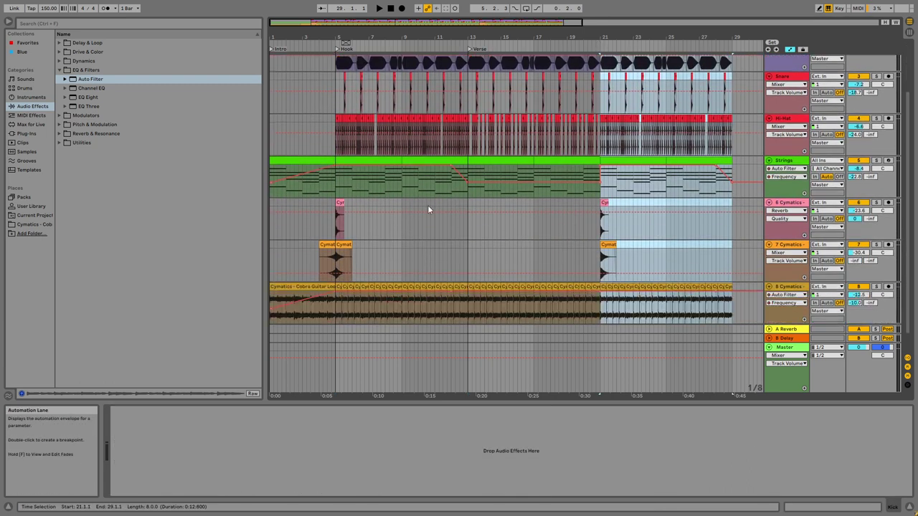
Step: Copy the reverse FX clip from bar 4 to bar 20, leading into the second Hook, and play the transition
click(332, 242)
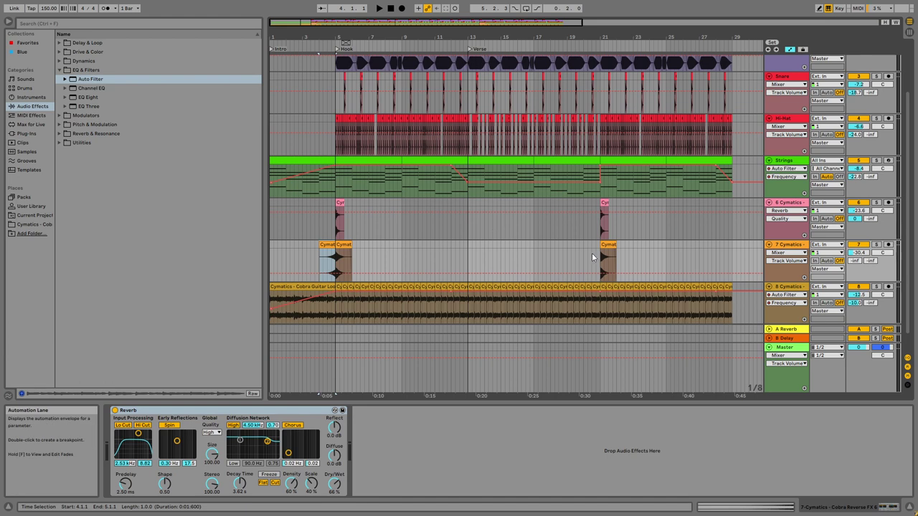
click(586, 250)
drag(586, 36, 581, 246)
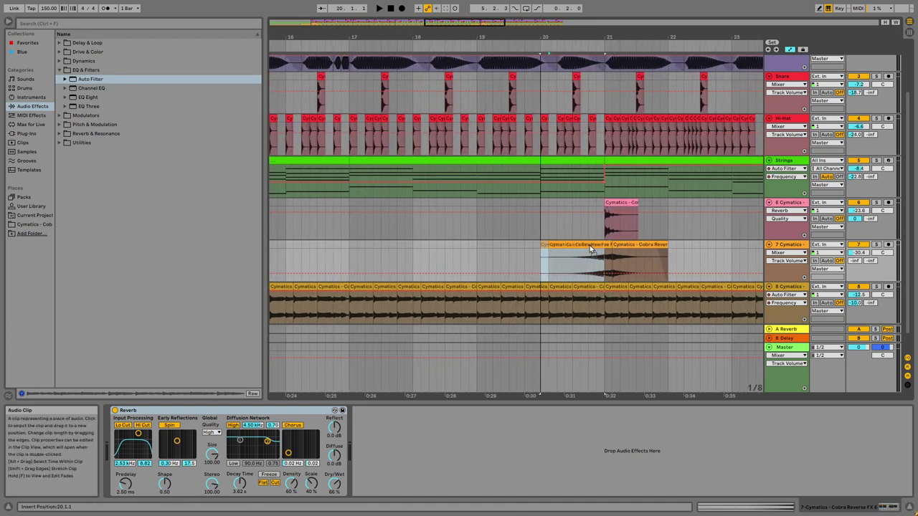
click(638, 245)
click(548, 254)
key(space)
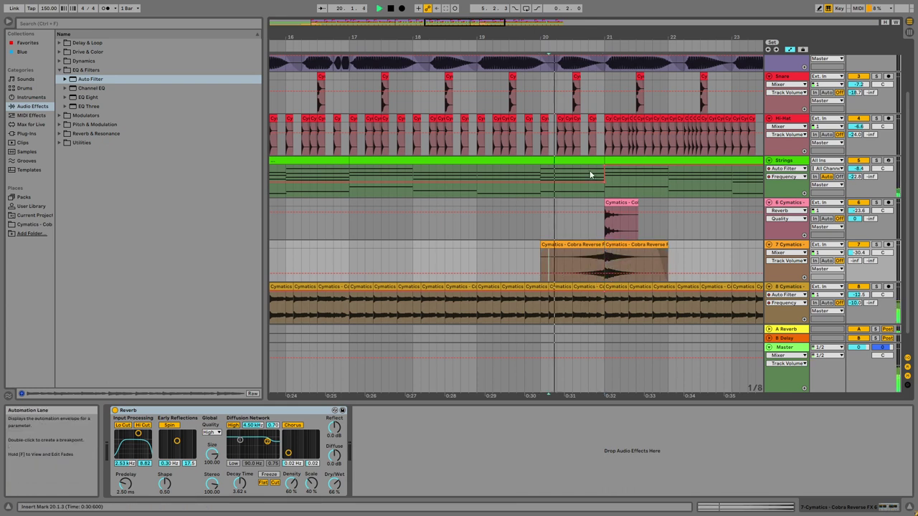
Step: Remove the Strings filter drop before bar 29 and duplicate the last eight bars of strings up to bar 37
click(789, 50)
ctrl+scroll(466, 230, down, 5)
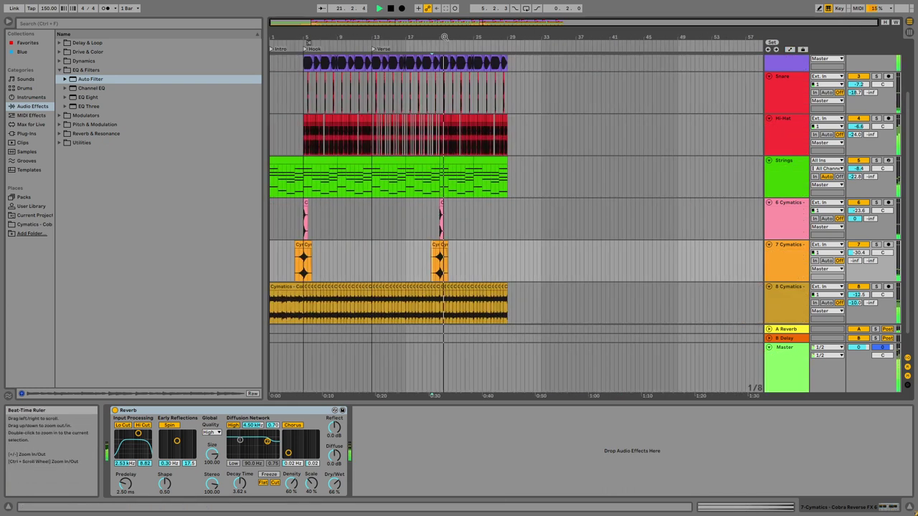
scroll(462, 235, down, 1)
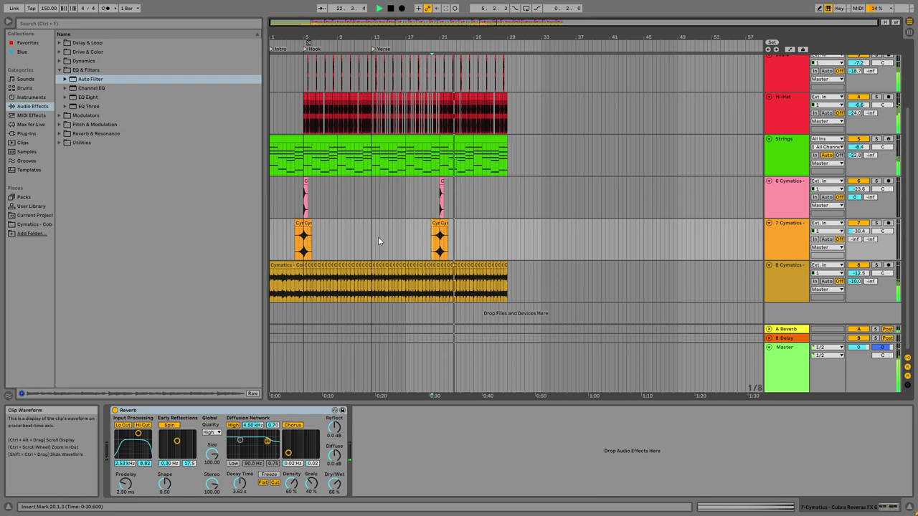
click(388, 157)
right_click(327, 435)
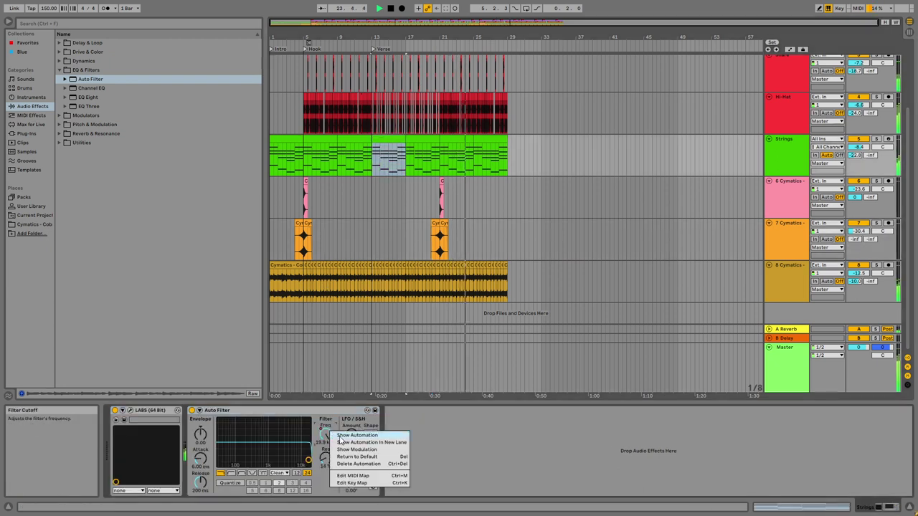
click(348, 438)
mouse_move(506, 162)
drag(505, 160, 466, 152)
key(ctrl+d)
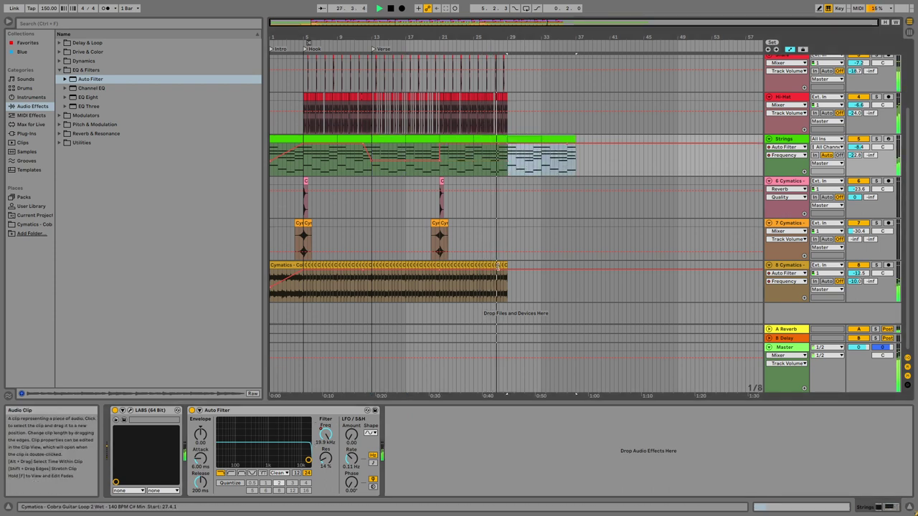
Step: Copy the four-bar Intro guitar loop clip and place the copy exactly at bar 29
click(301, 281)
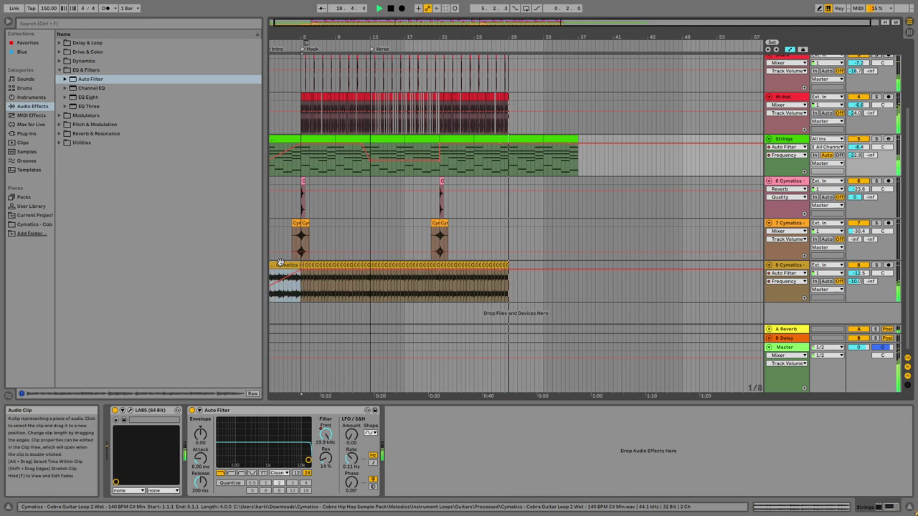
click(510, 267)
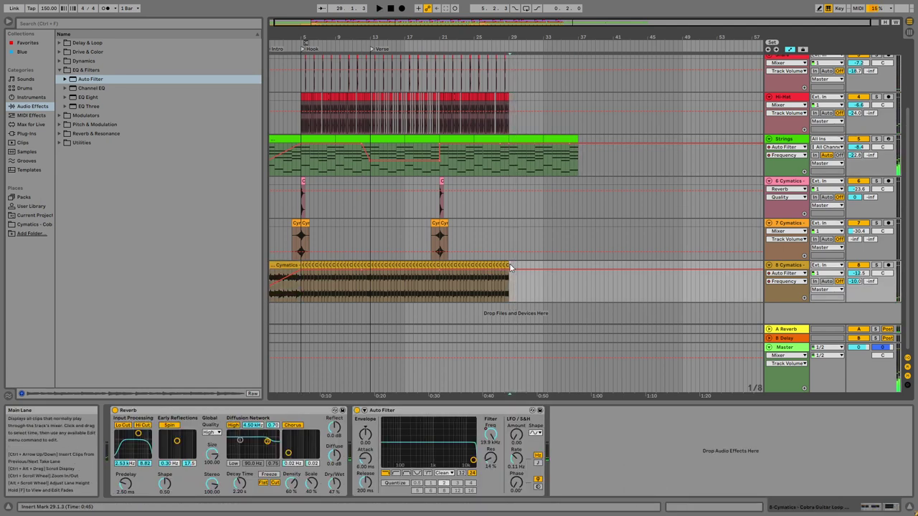
key(ctrl+v)
drag(506, 41, 531, 161)
drag(538, 264, 532, 265)
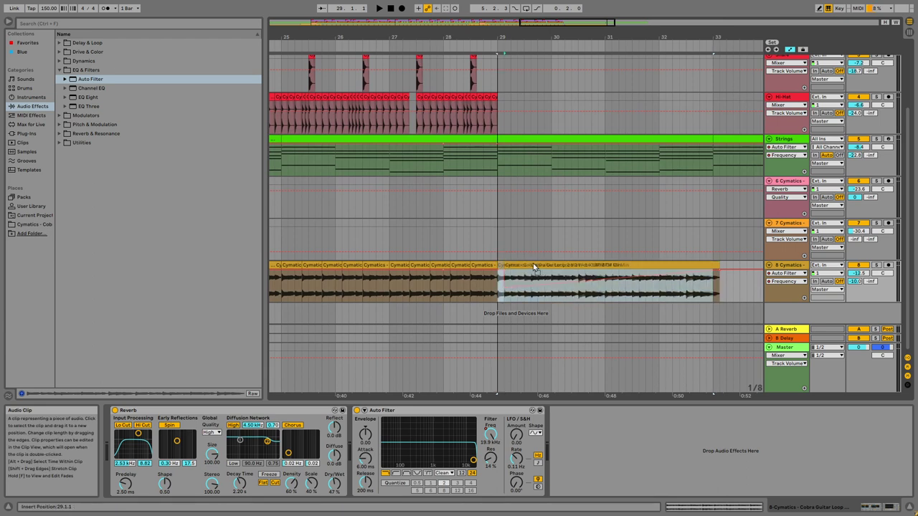
Step: Reverse the guitar filter sweep at bar 29 so the frequency falls until bar 33, and play it
click(499, 286)
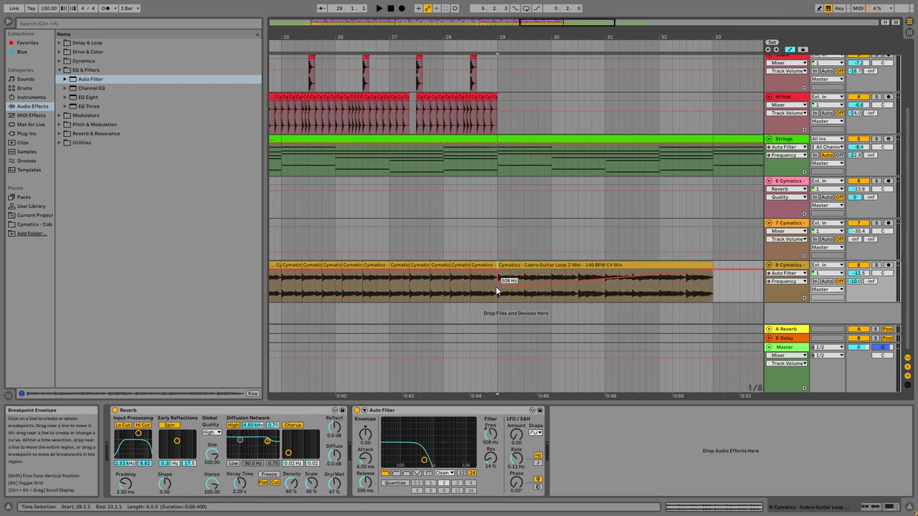
drag(497, 289, 504, 290)
click(503, 287)
key(space)
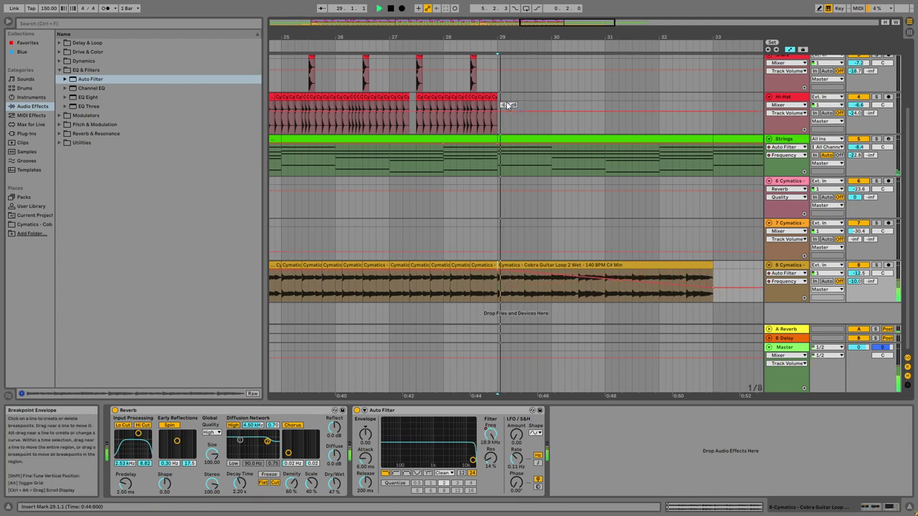
key(minus)
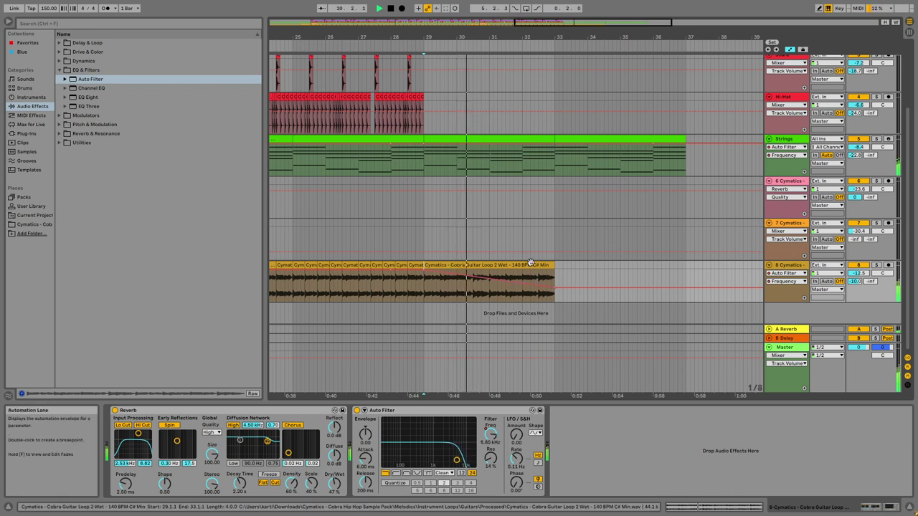
Step: Duplicate the guitar loop clip from bar 33 to 37, extend the falling filter automation to bar 37, and play from bar 28
click(532, 264)
key(ctrl+d)
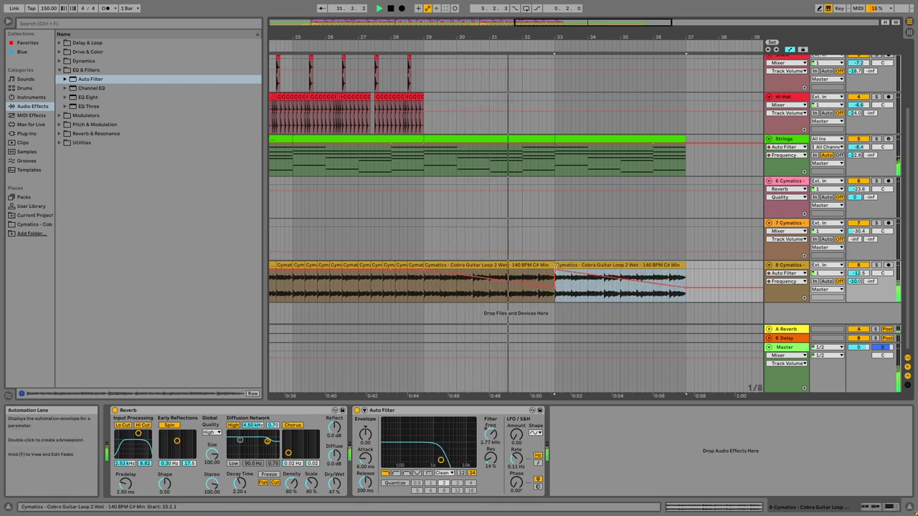
click(556, 271)
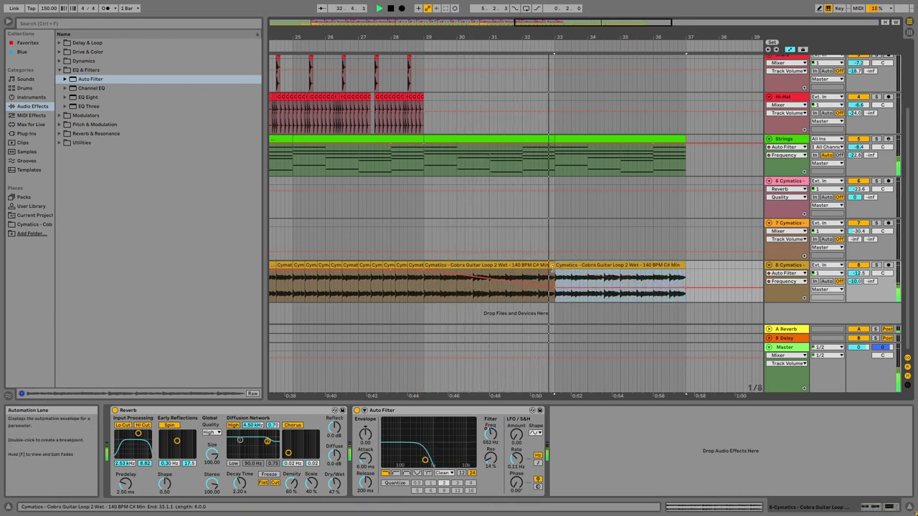
drag(686, 289, 686, 294)
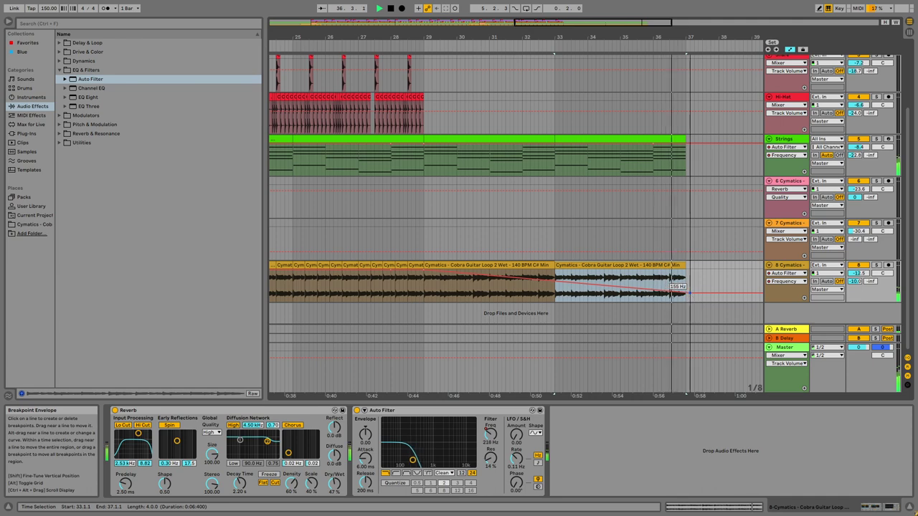
click(411, 47)
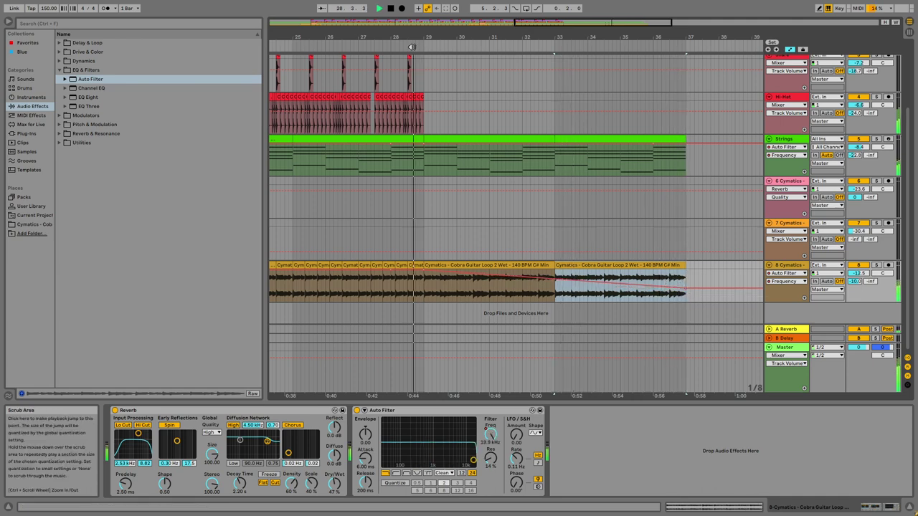
drag(516, 40, 516, 36)
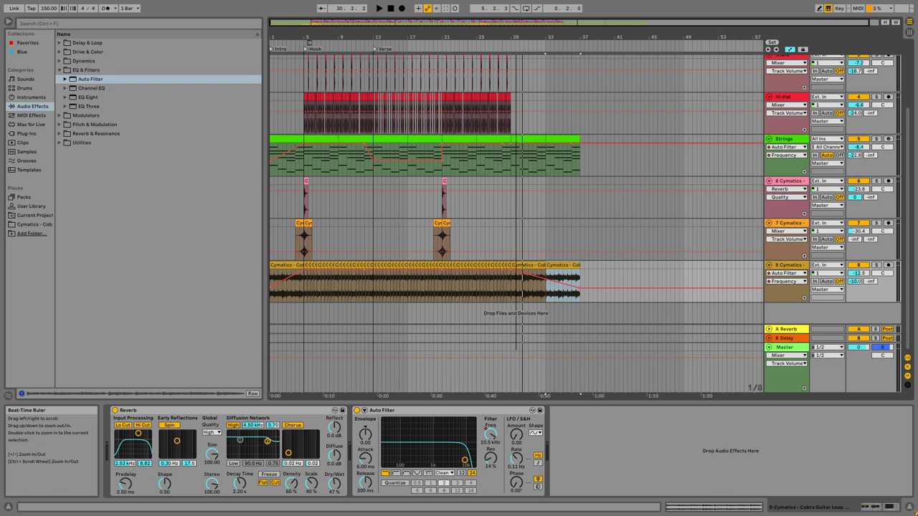
Step: Hide the automation and set the loop range over the full arrangement, from bar 1 to the end of the clips at bar 37
key(a)
click(581, 278)
drag(580, 272, 259, 261)
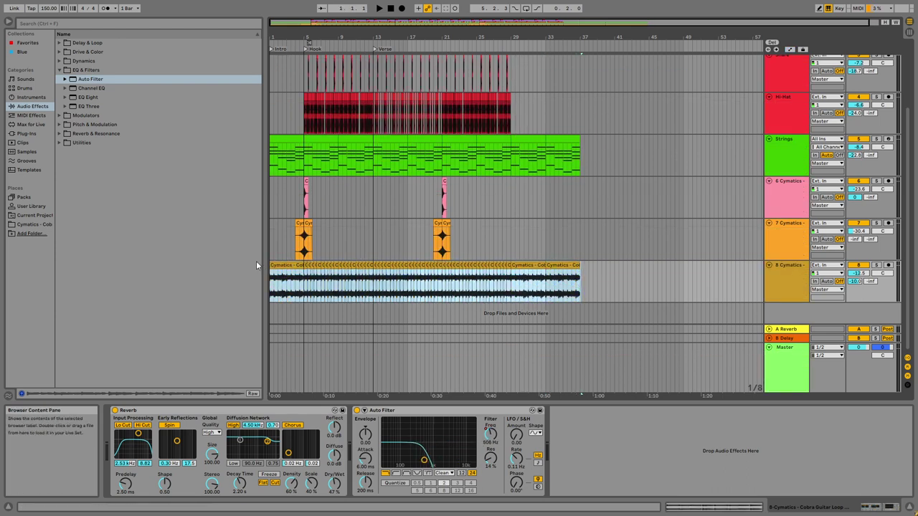
drag(585, 37, 585, 122)
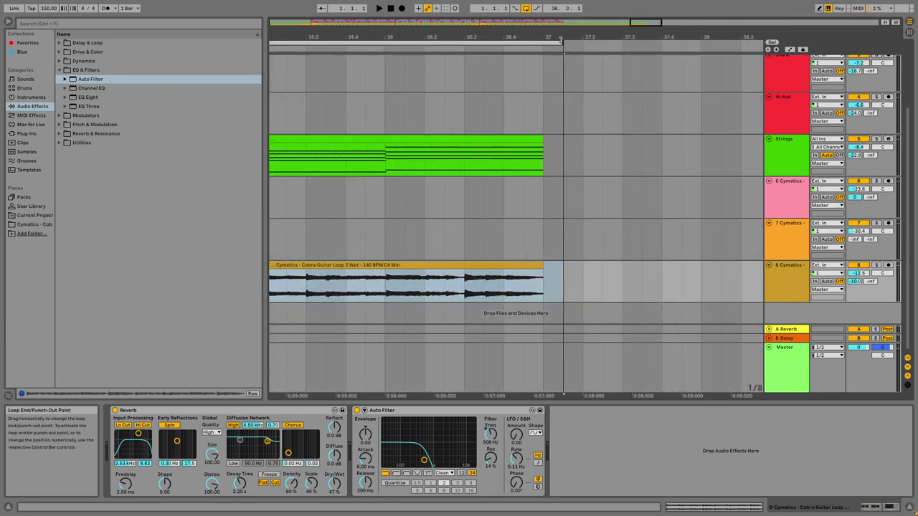
drag(557, 37, 557, 7)
drag(276, 38, 276, 32)
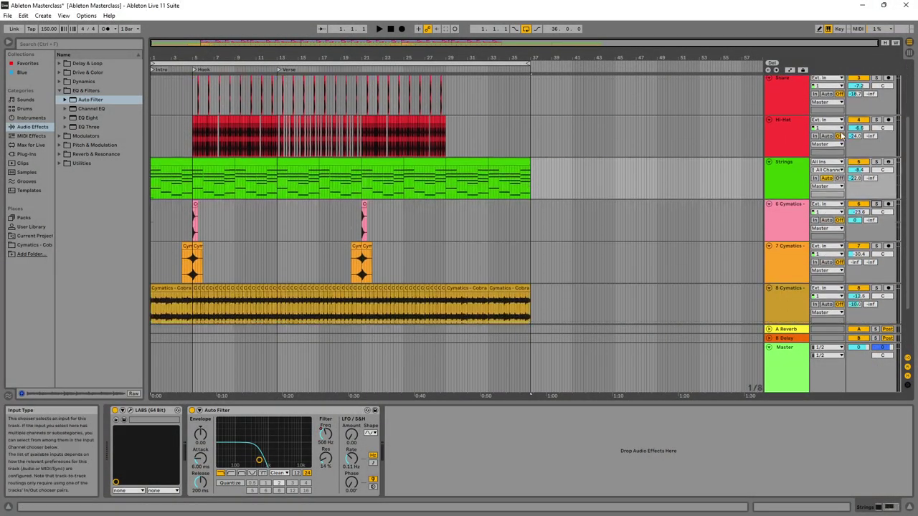
Step: Add a new audio track below the guitar loop track
key(ctrl+alt+t)
click(420, 234)
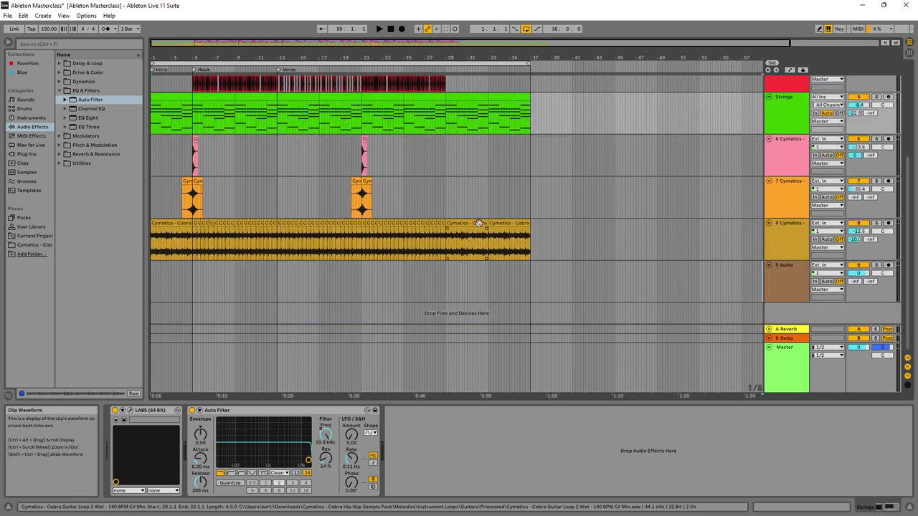
scroll(480, 223, up, 8)
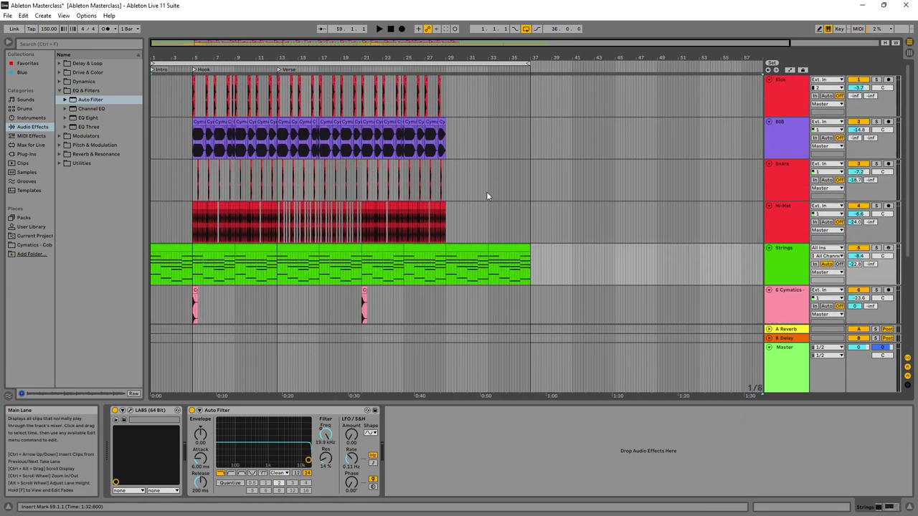
Step: Select the full song range across all tracks, from bar 1 to the end of the clips at bar 37
drag(335, 53, 400, 55)
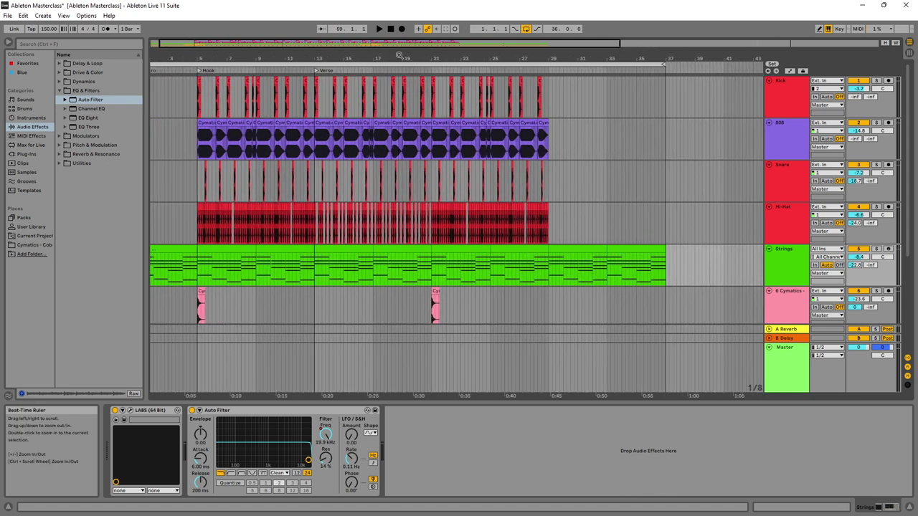
drag(629, 264, 132, 240)
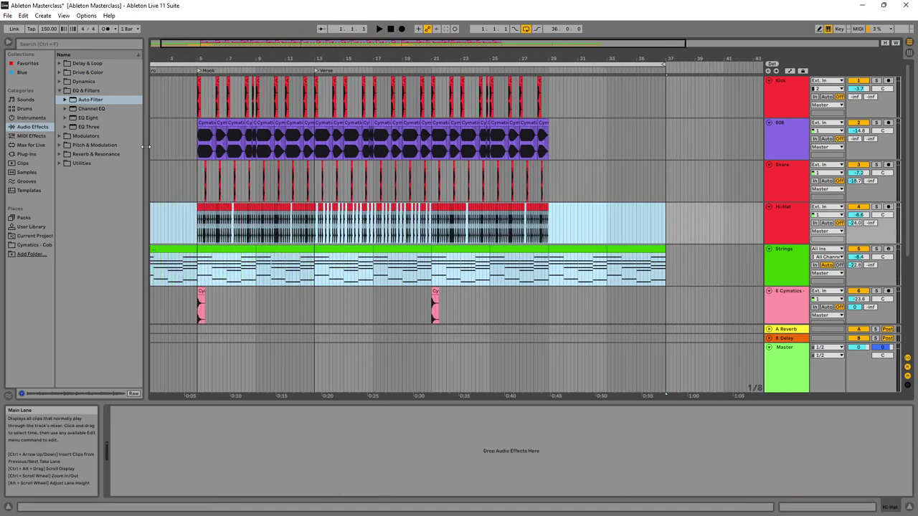
drag(185, 61, 193, 60)
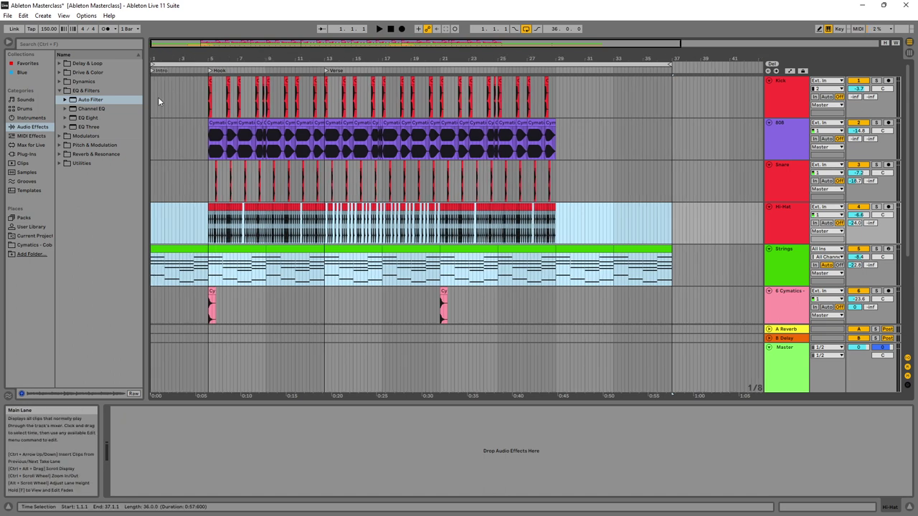
click(579, 65)
mouse_move(671, 65)
mouse_down()
mouse_move(661, 63)
mouse_move(668, 63)
mouse_up()
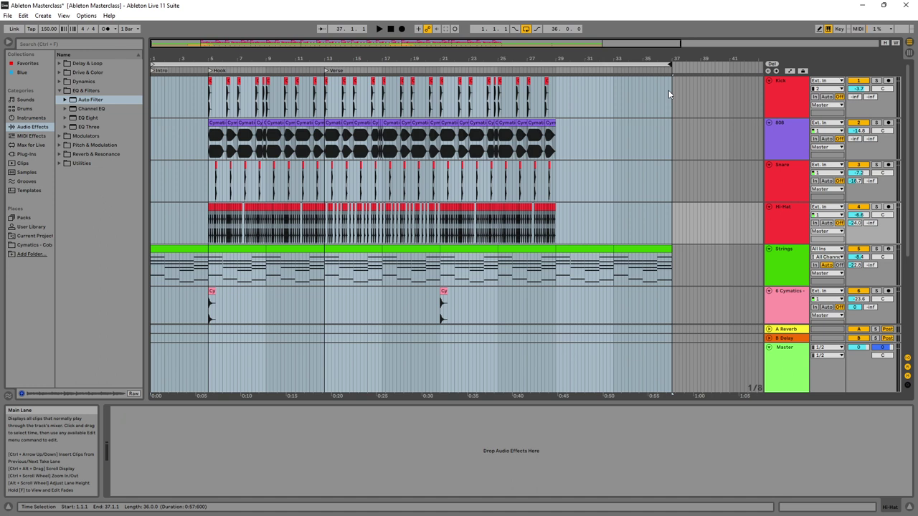
Step: Export the Master as an MP3 with PCM encoding off, saving it to the Desktop as Ableton Masterclass and replacing the existing file
key(ctrl+shift+r)
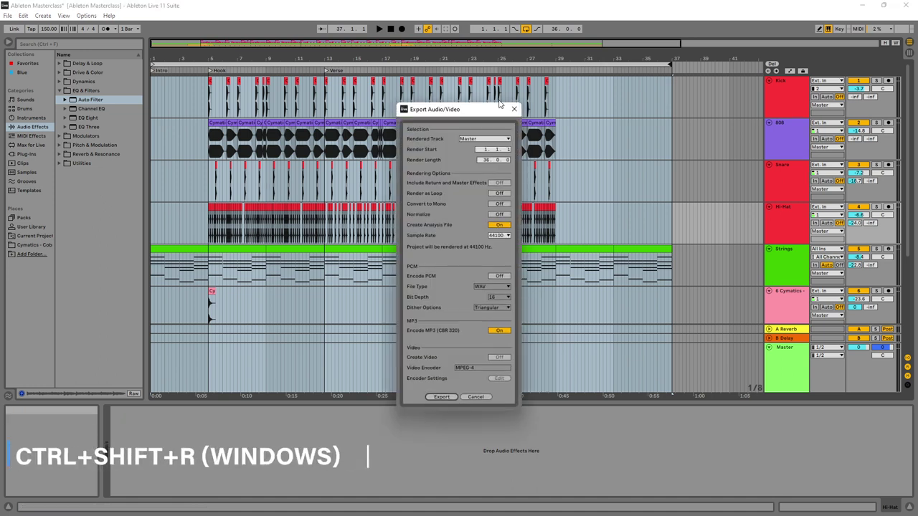
click(513, 109)
click(7, 15)
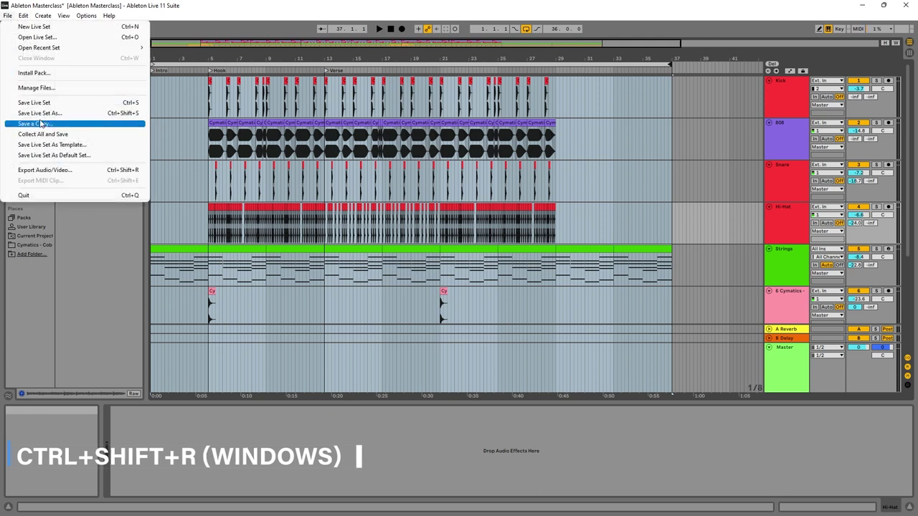
click(57, 171)
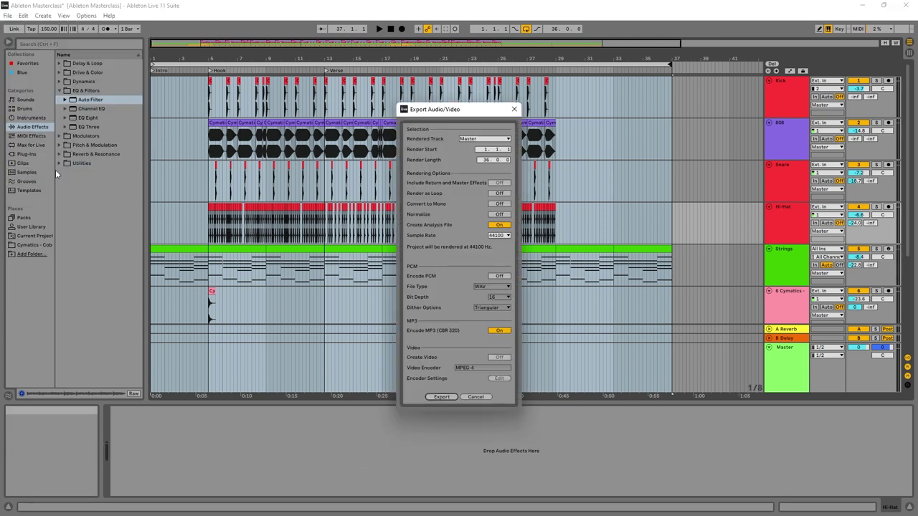
click(499, 276)
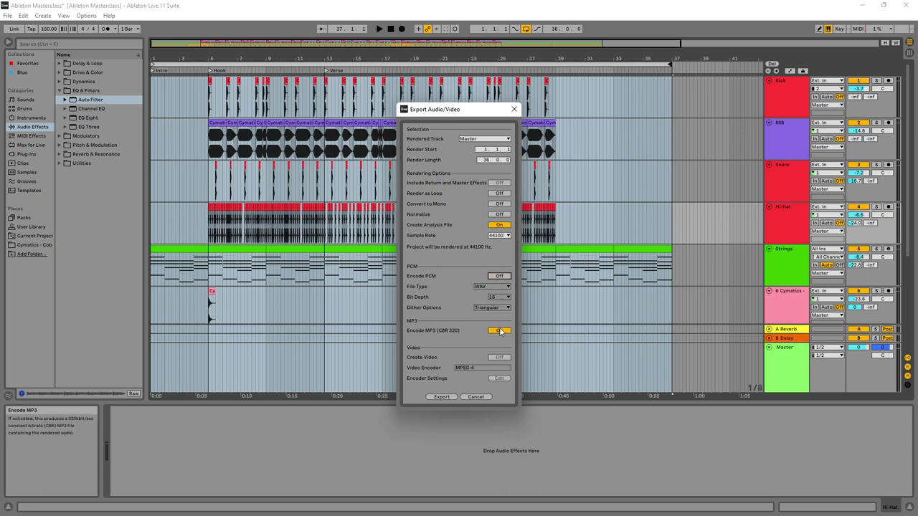
key(Return)
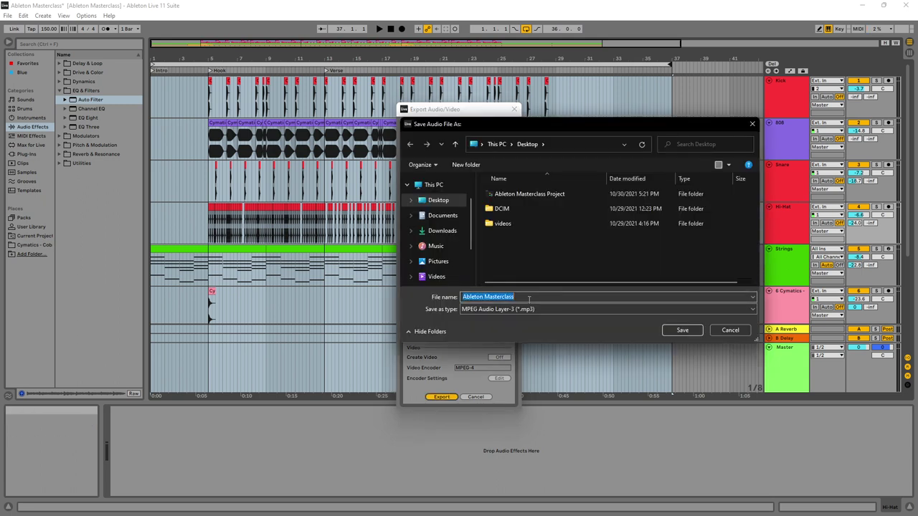
click(685, 331)
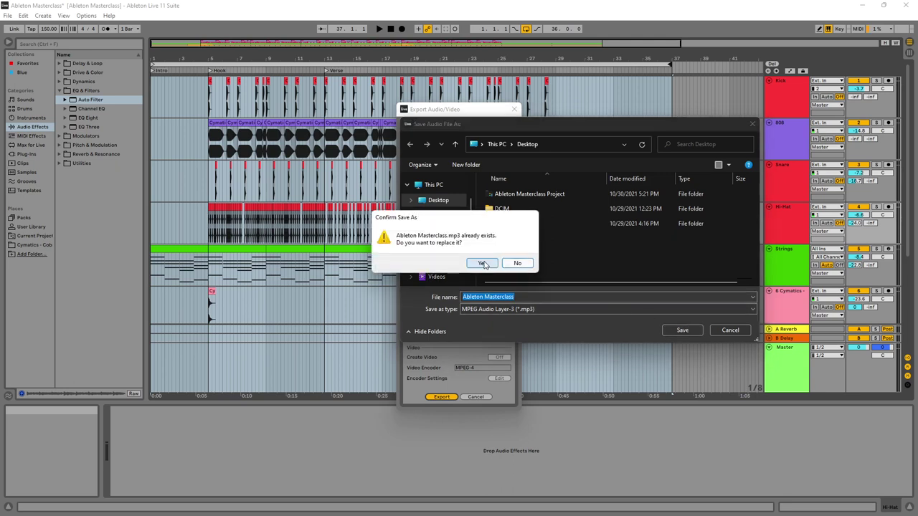
click(516, 263)
click(678, 330)
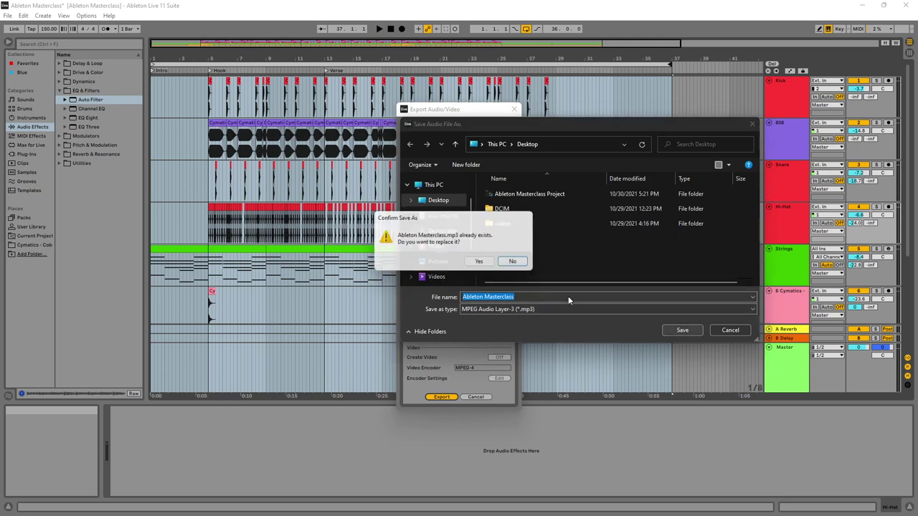
click(480, 262)
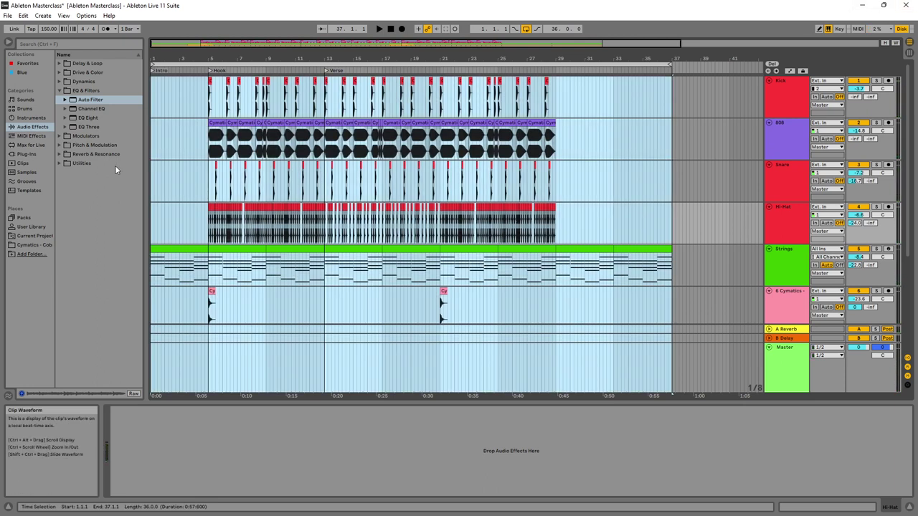
Step: Save the Live Set under its existing name
click(7, 15)
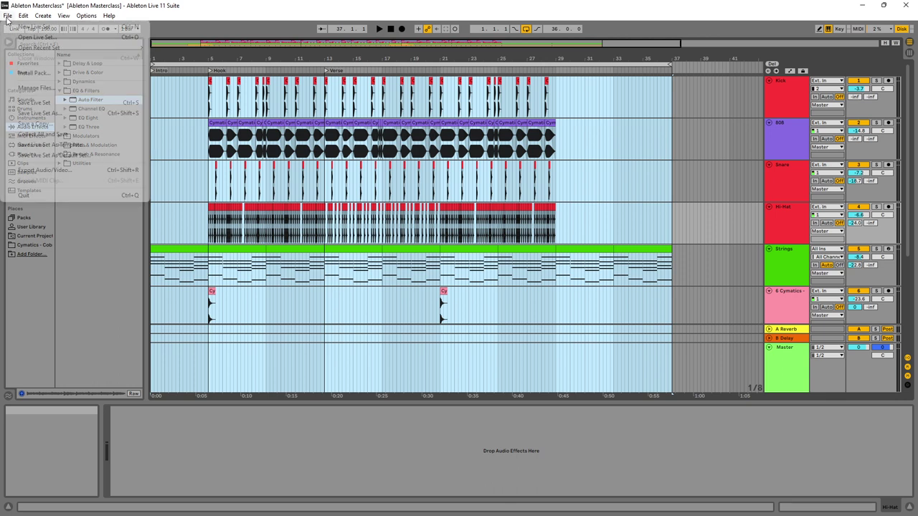
click(36, 103)
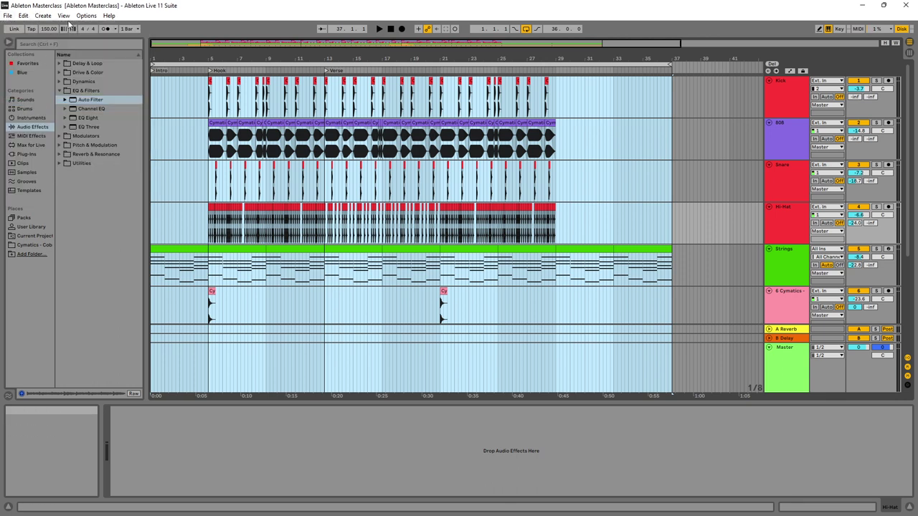
click(8, 16)
click(140, 113)
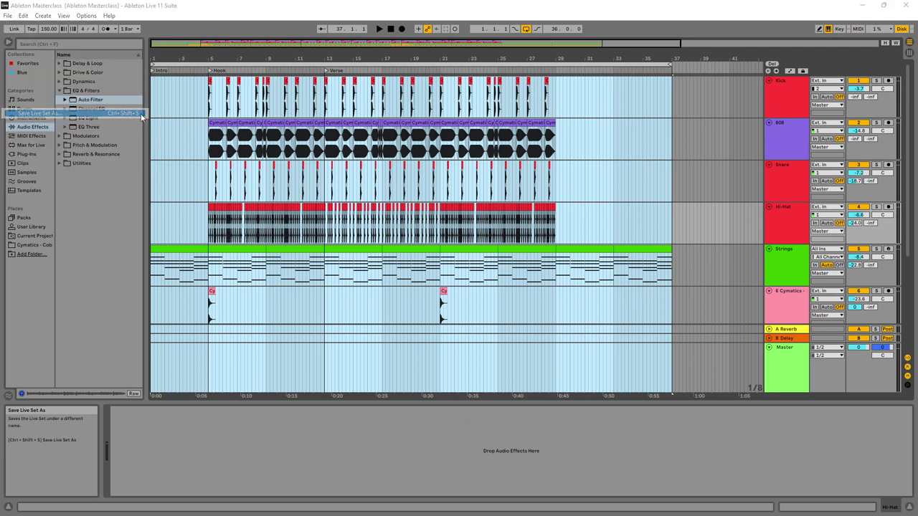
click(104, 145)
click(335, 234)
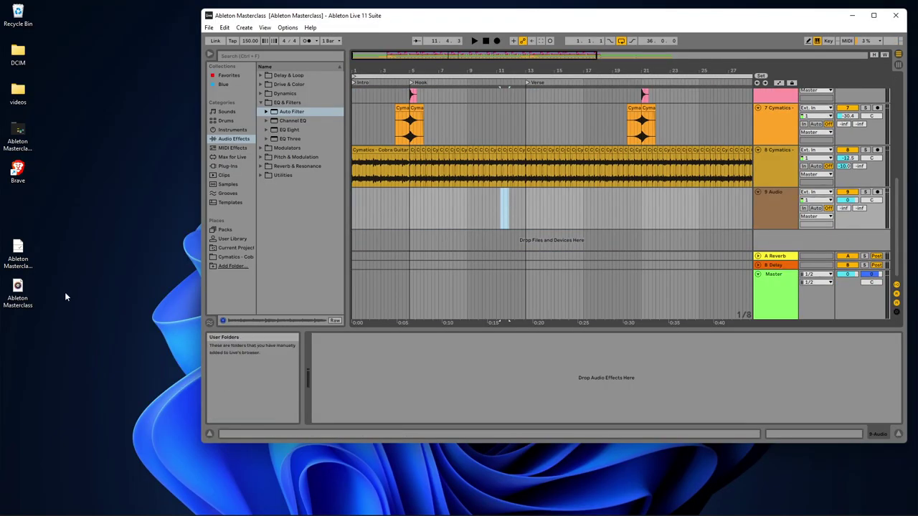
Step: Import the exported Ableton Masterclass MP3 from the desktop at bar 1 of the empty audio track, and play that track soloed
mouse_move(18, 296)
mouse_down()
mouse_move(53, 279)
mouse_move(411, 203)
mouse_up()
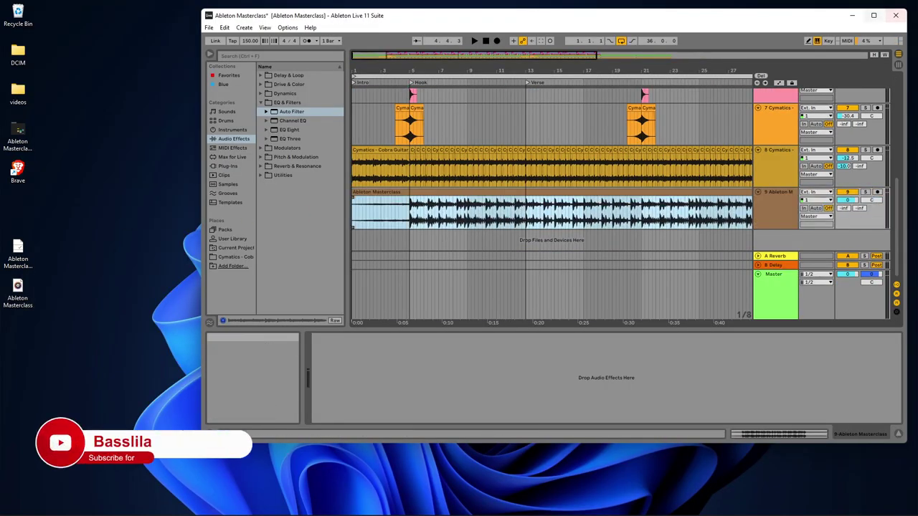
click(874, 15)
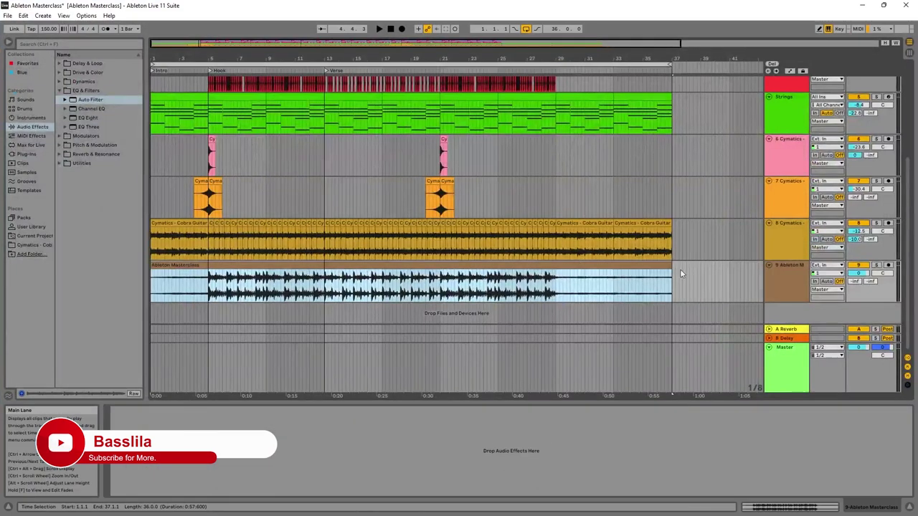
mouse_move(669, 269)
mouse_down()
mouse_move(226, 275)
mouse_move(148, 266)
mouse_move(679, 264)
mouse_up()
click(636, 279)
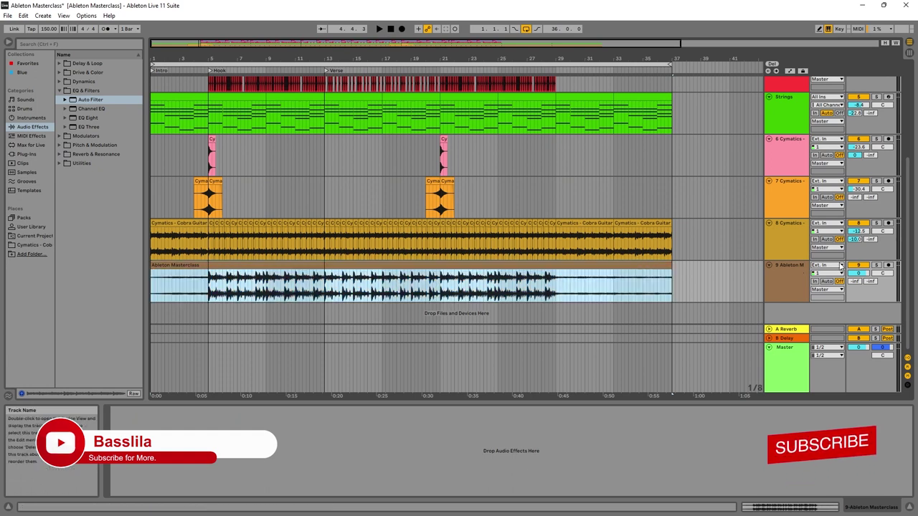
click(875, 264)
key(space)
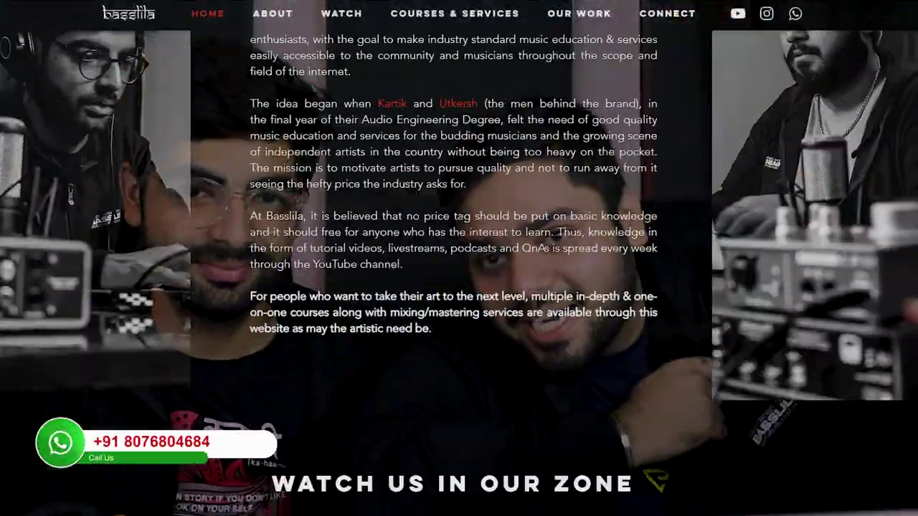
scroll(459, 272, down, 15)
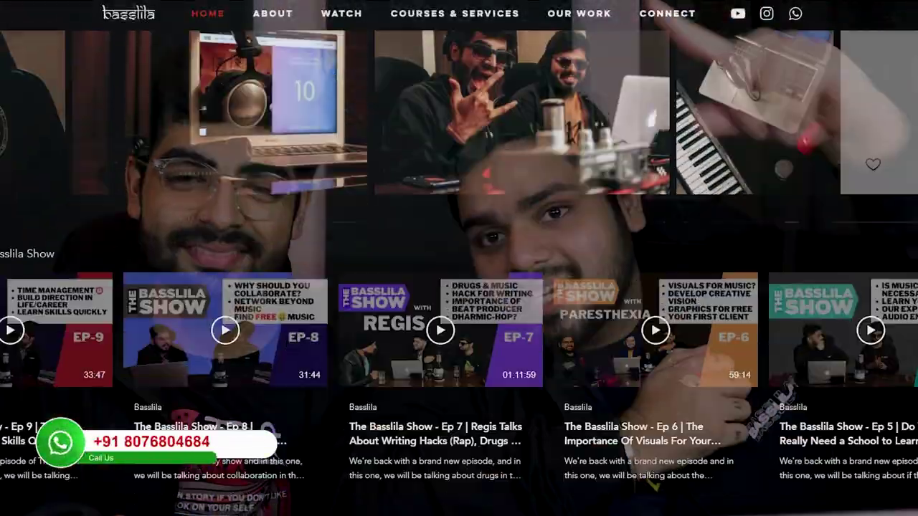